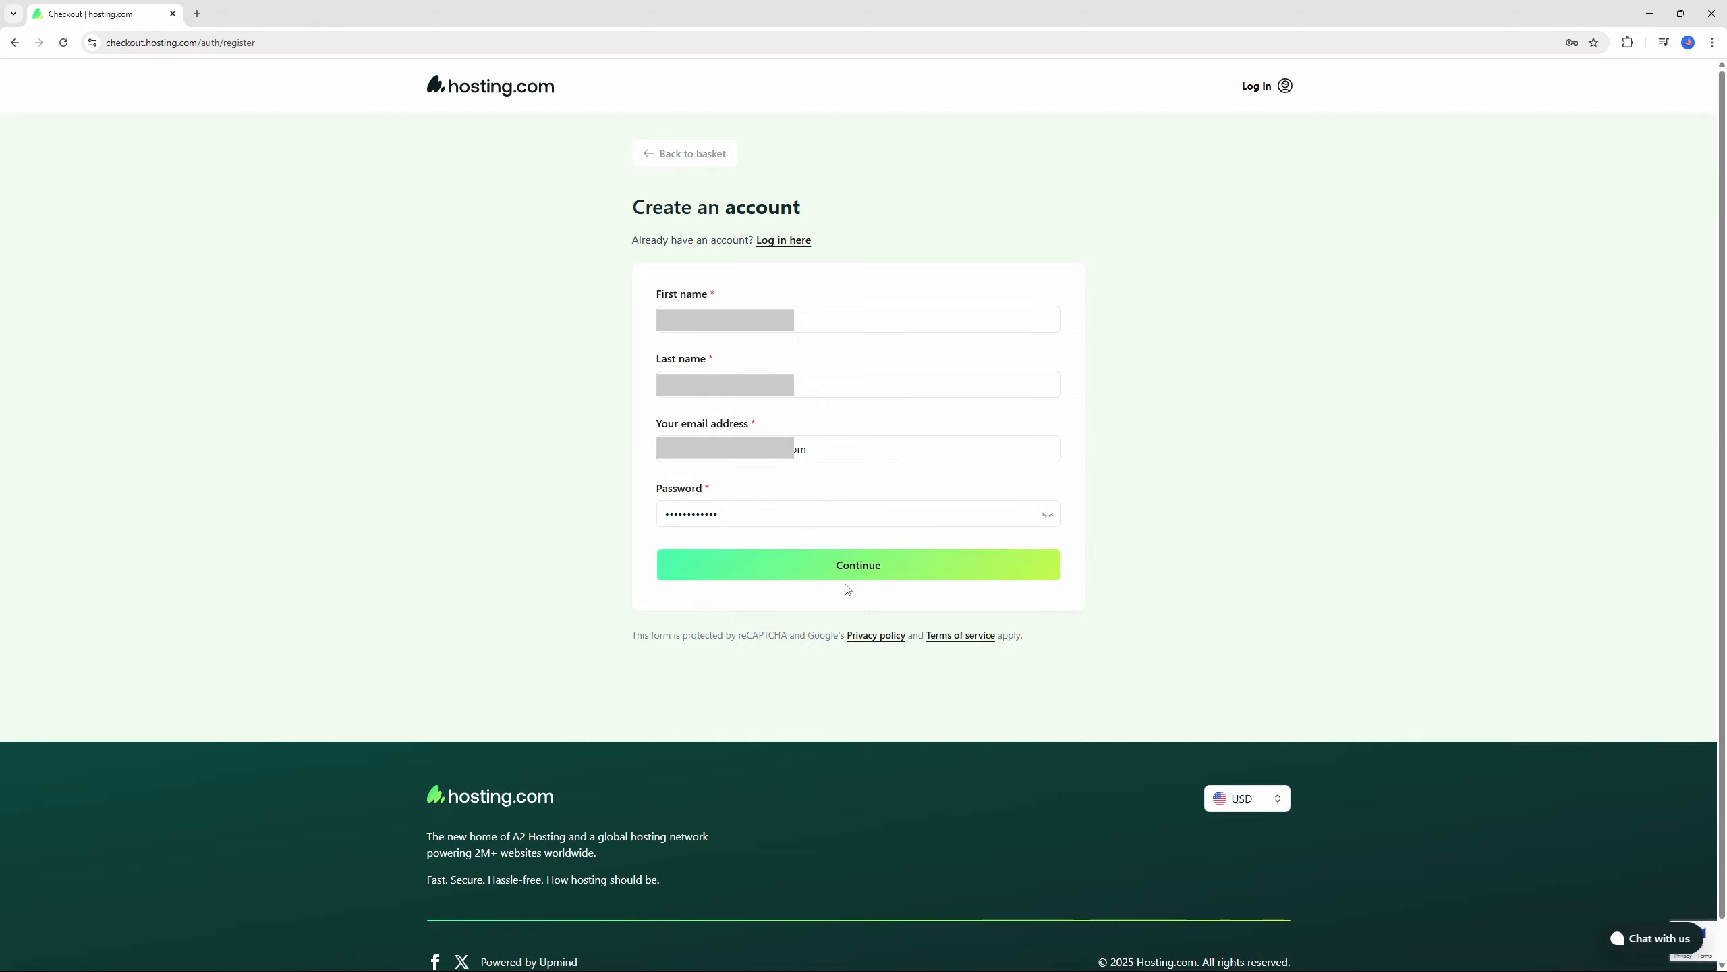
- Submit the account registration form, and place and pay for the hosting order with the entered card
{"action": "left_click", "coordinate": [850, 568]}
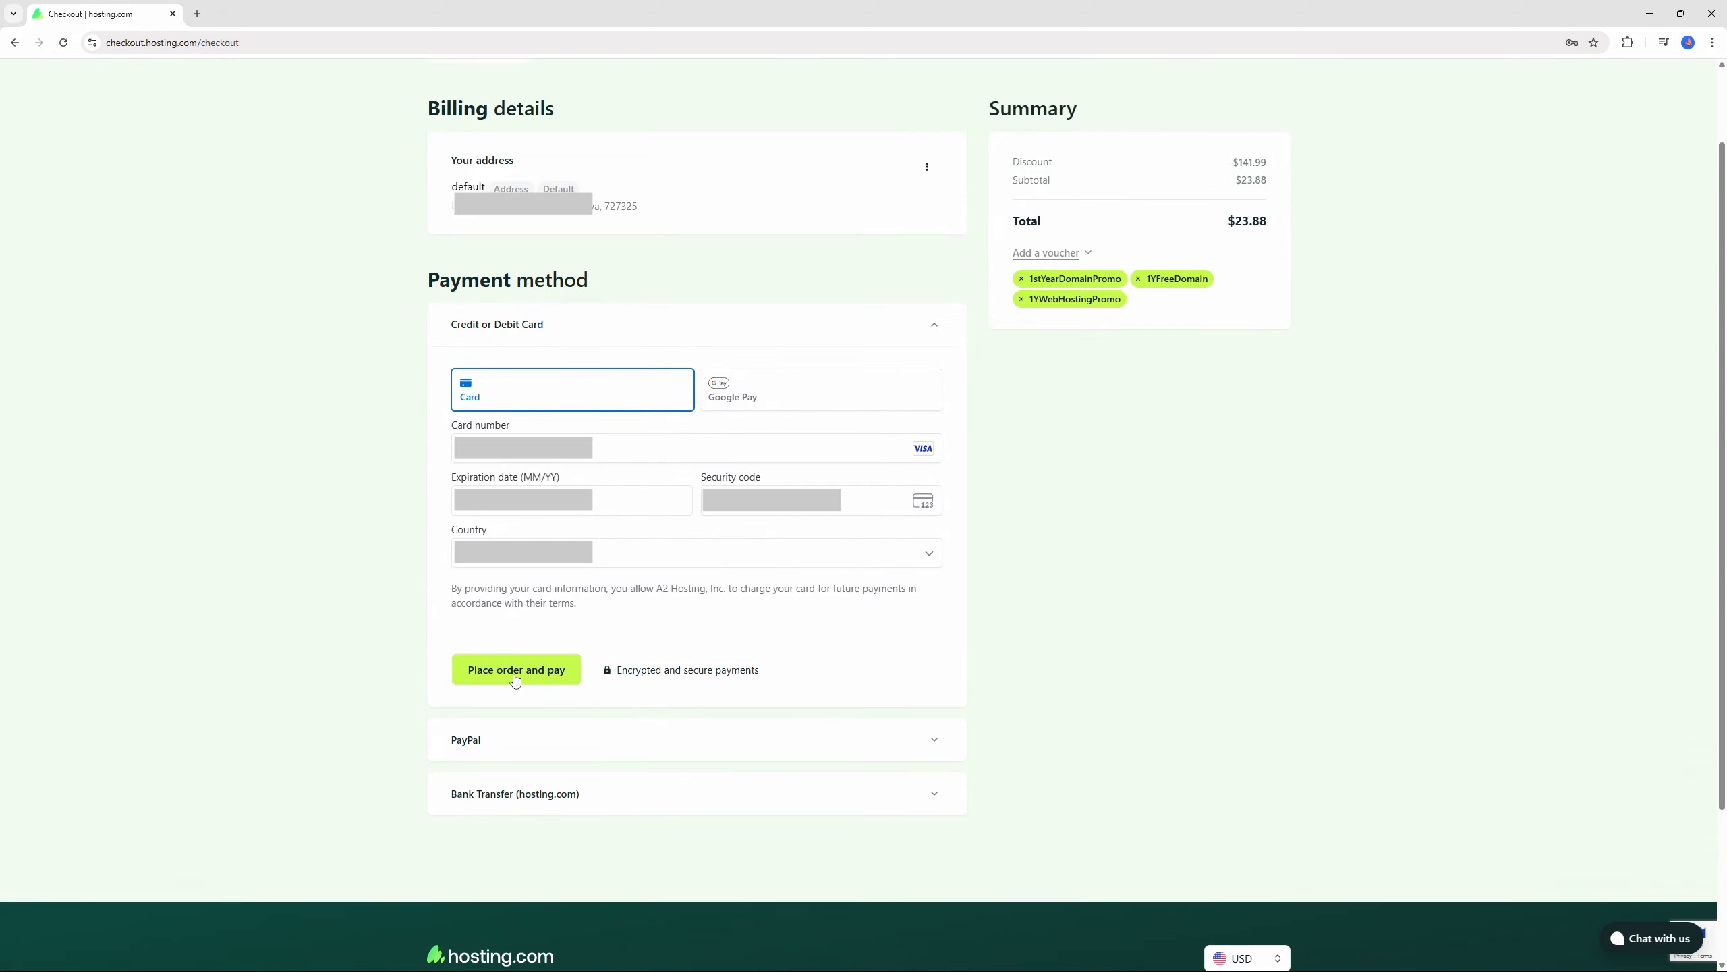
{"action": "left_click", "coordinate": [514, 673]}
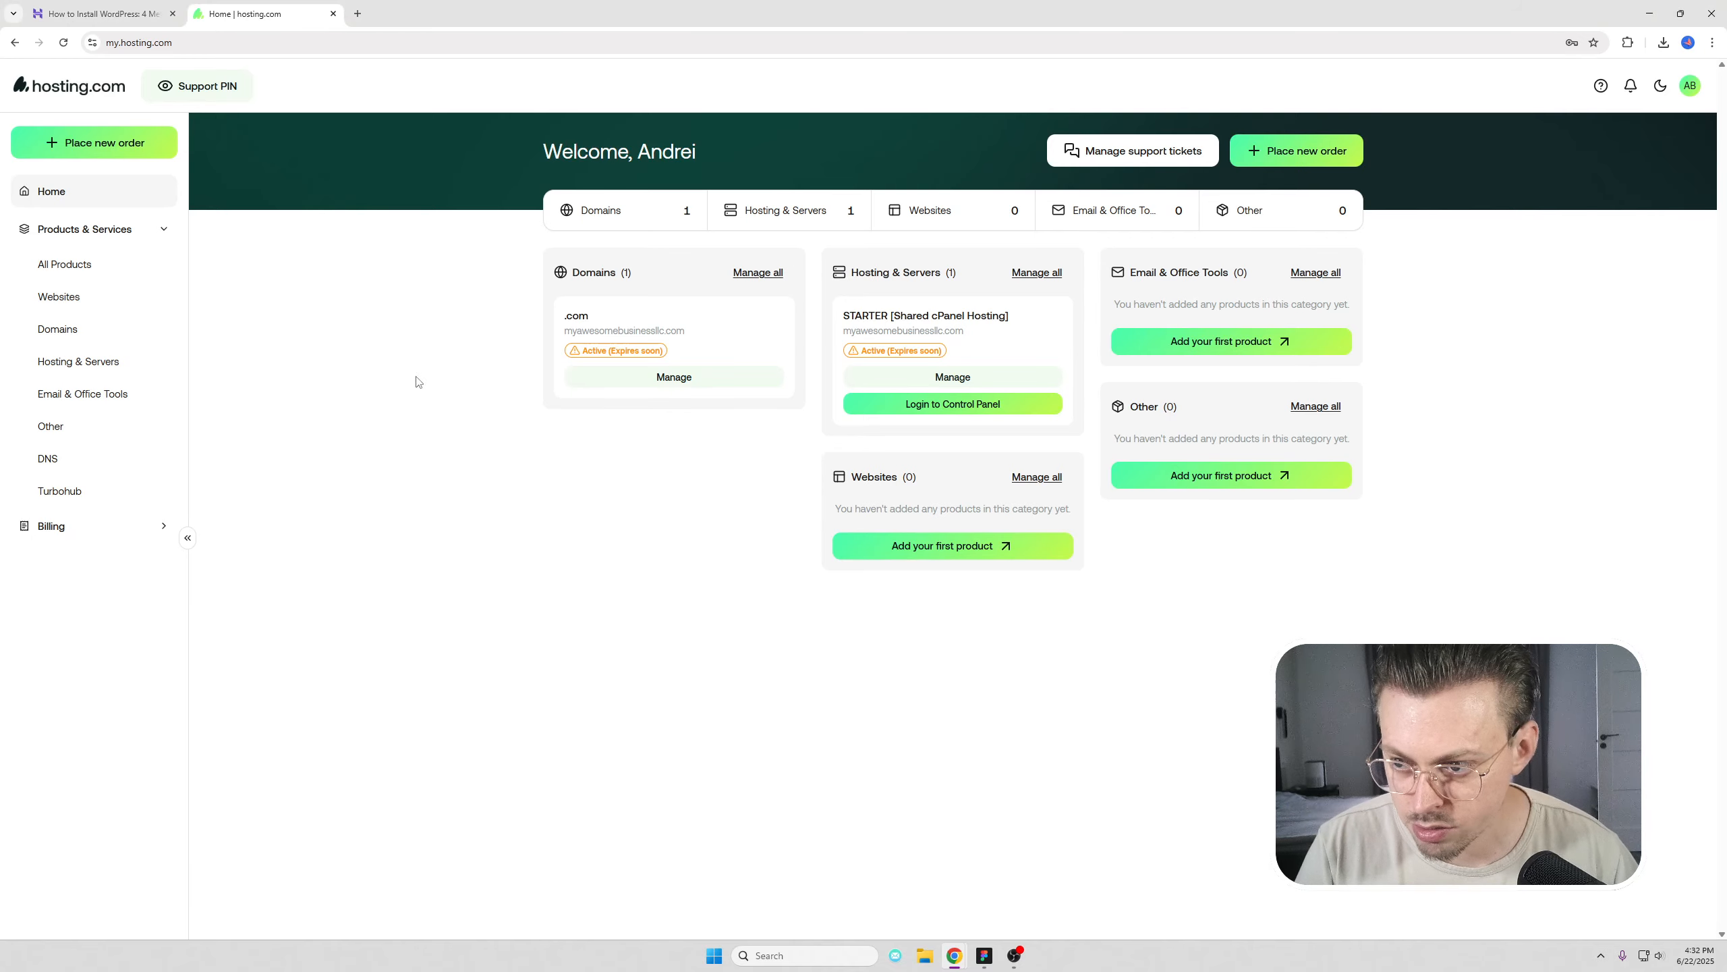
- Log in to the control panel of the Shared cPanel Hosting product and open the WordPress installation form in Softaculous
{"action": "left_click", "coordinate": [75, 270]}
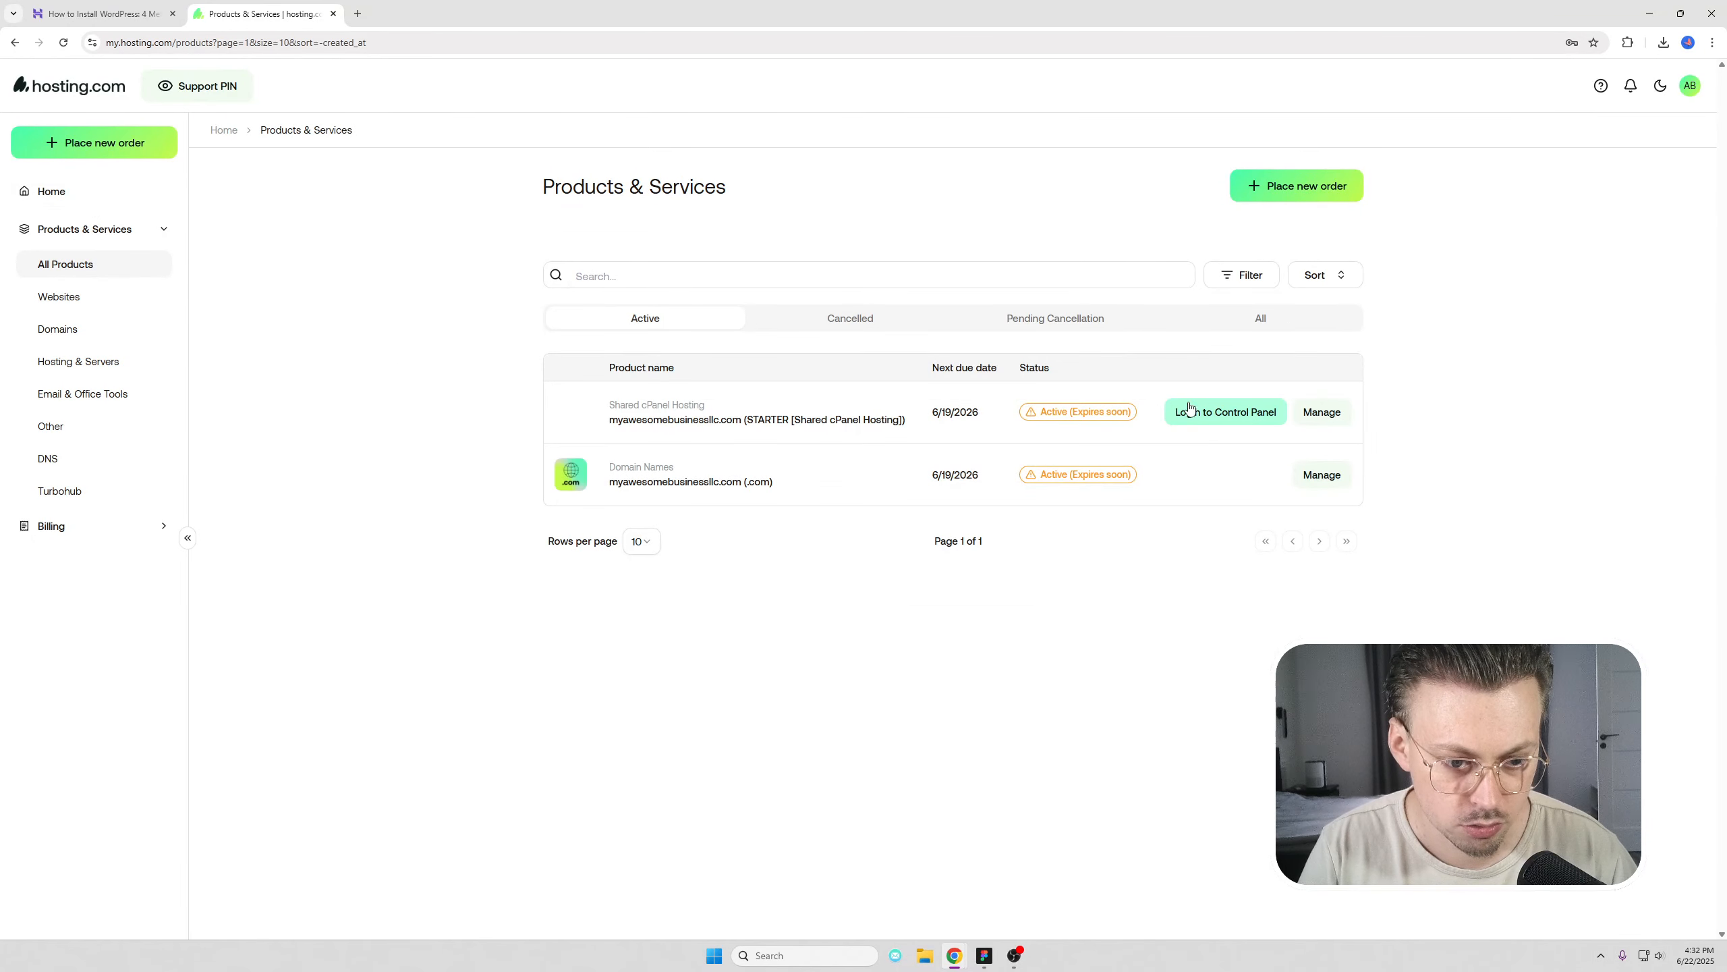
{"action": "left_click", "coordinate": [1224, 412]}
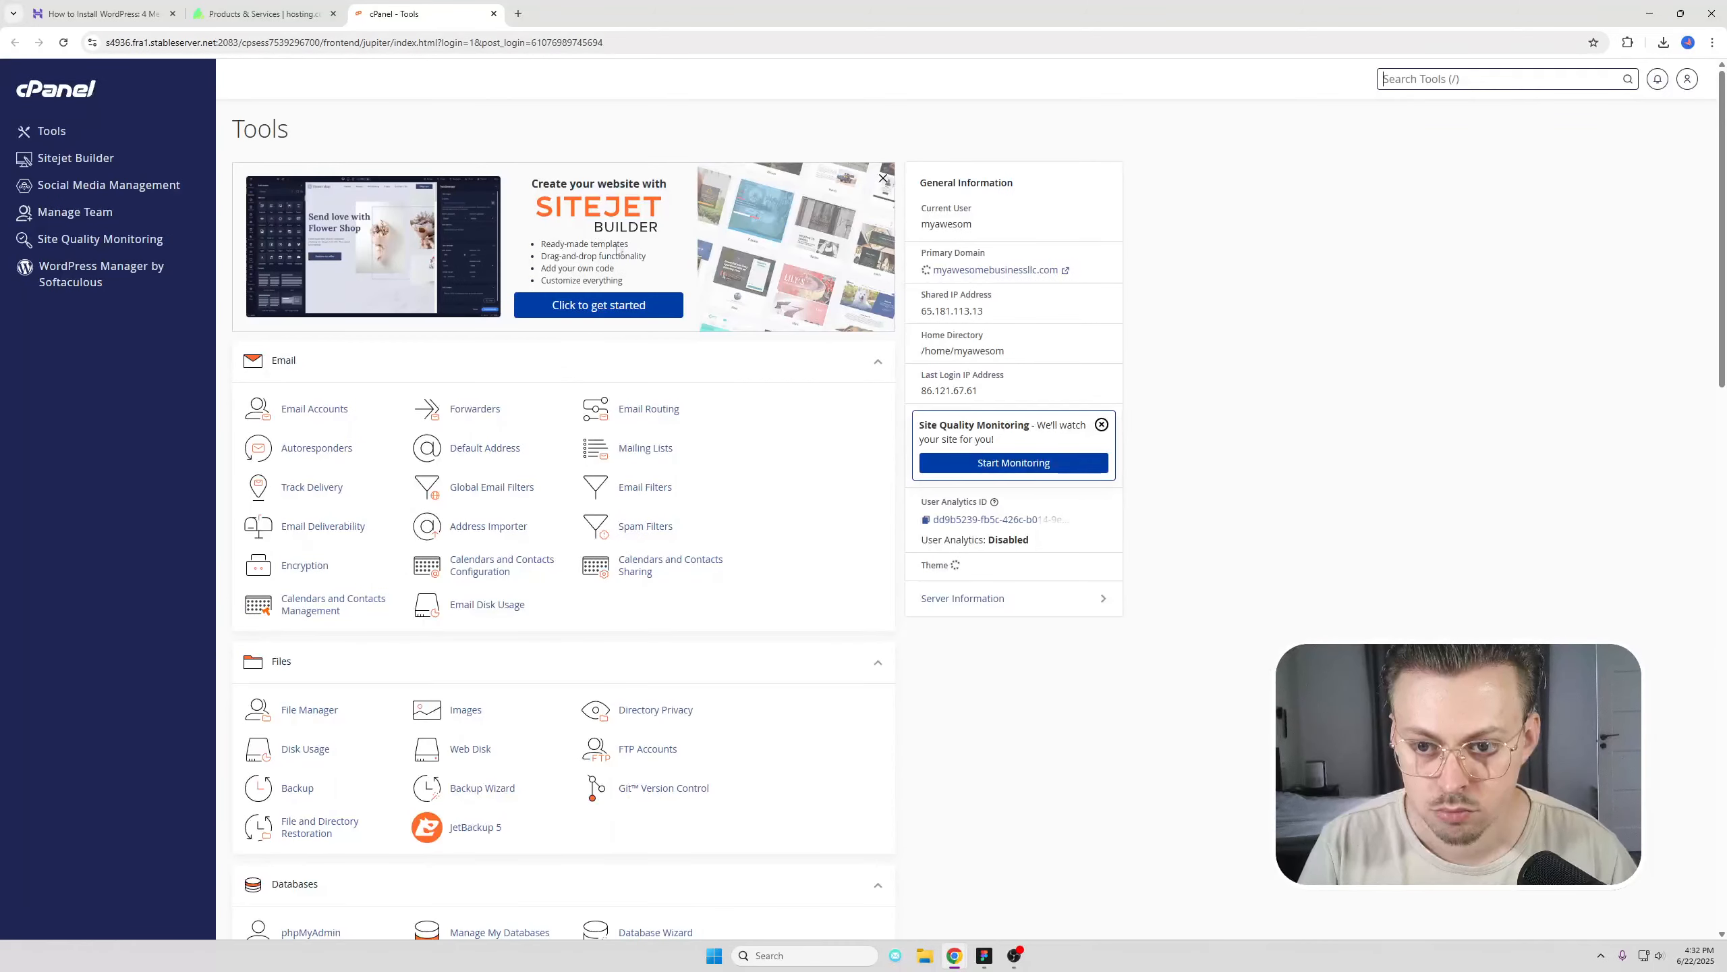
{"action": "scroll", "coordinate": [664, 333], "scroll_direction": "down", "scroll_amount": 4}
{"action": "scroll", "coordinate": [665, 334], "scroll_direction": "down", "scroll_amount": 12}
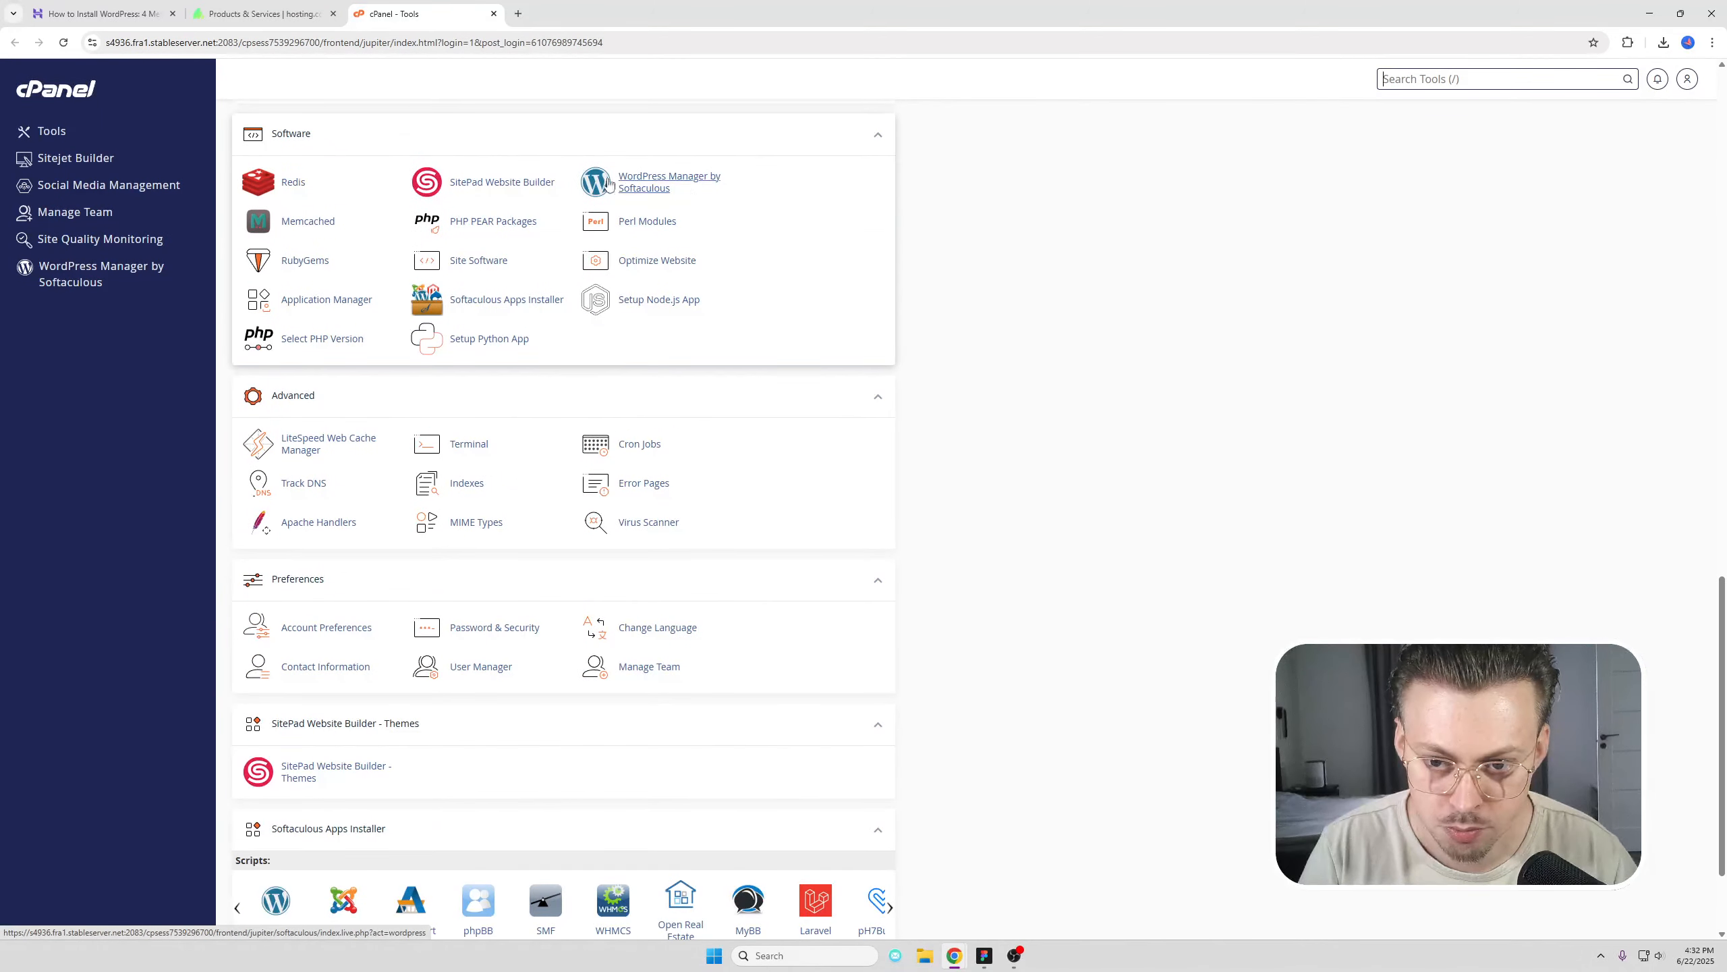
{"action": "scroll", "coordinate": [672, 179], "scroll_direction": "down", "scroll_amount": 3}
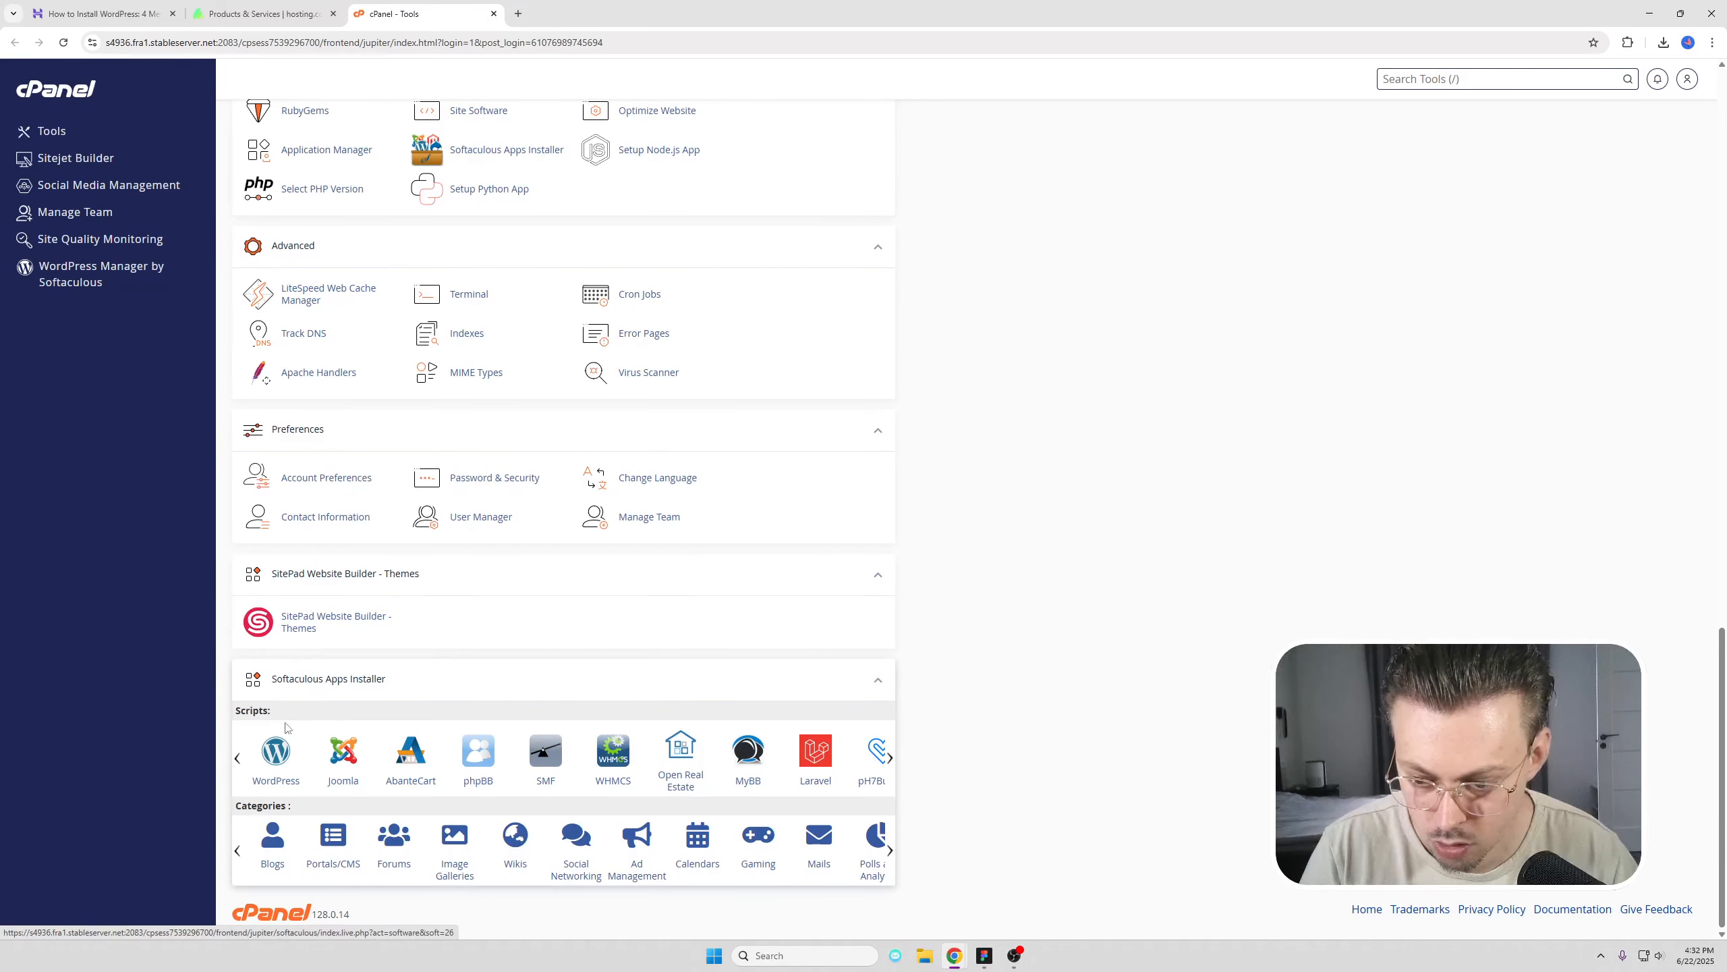
{"action": "left_click", "coordinate": [272, 778]}
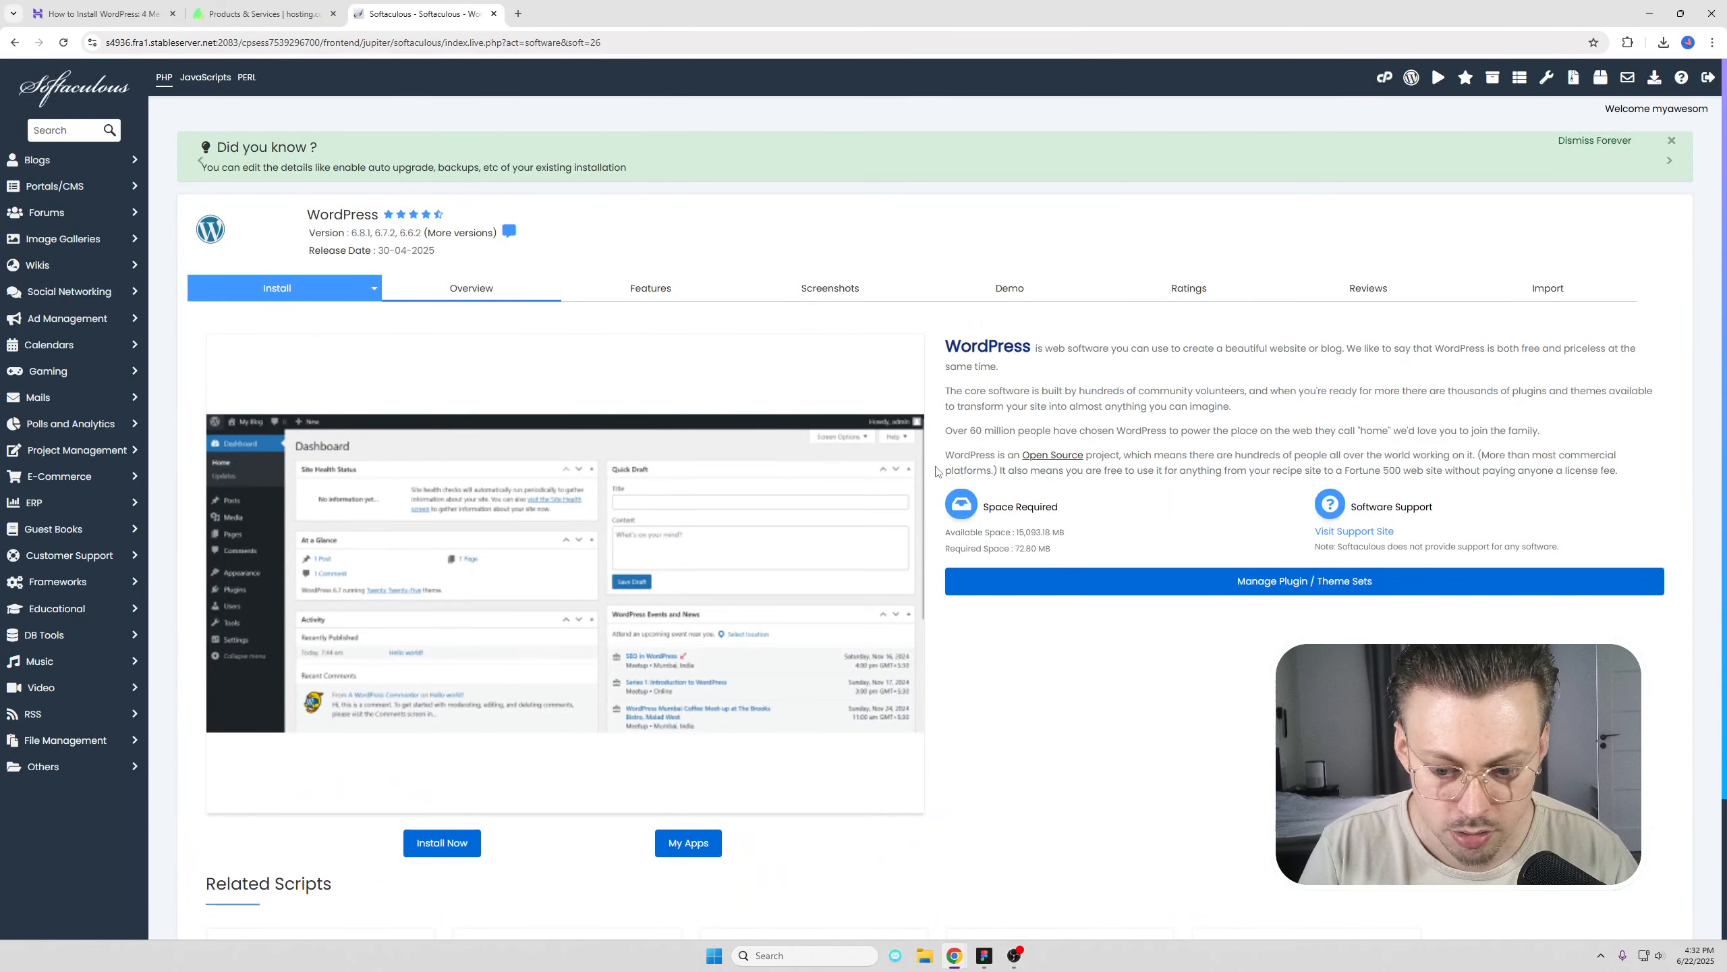
{"action": "scroll", "coordinate": [938, 472], "scroll_direction": "down", "scroll_amount": 2}
{"action": "left_click", "coordinate": [442, 708]}
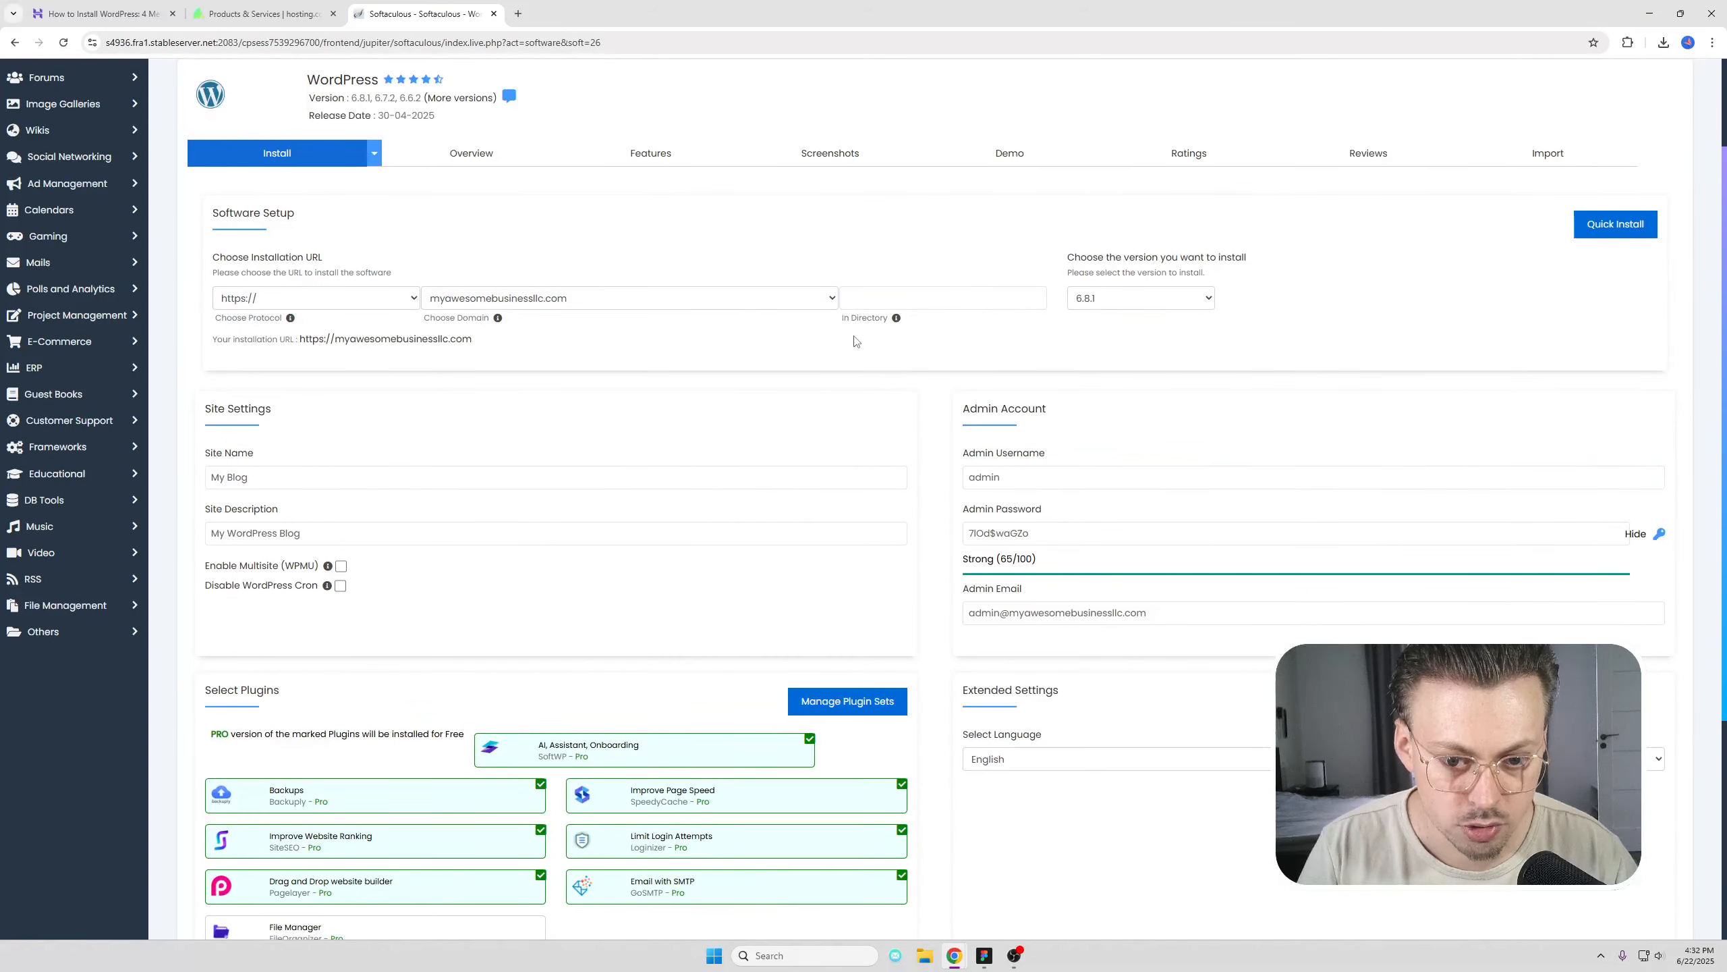
- Deselect the SpeedyCache, SoftWP, Backuply, SiteSEO, Pagelayer, GoSMTP and Loginizer plugins so none is installed with WordPress
{"action": "scroll", "coordinate": [1237, 355], "scroll_direction": "down", "scroll_amount": 4}
{"action": "left_click", "coordinate": [691, 523]}
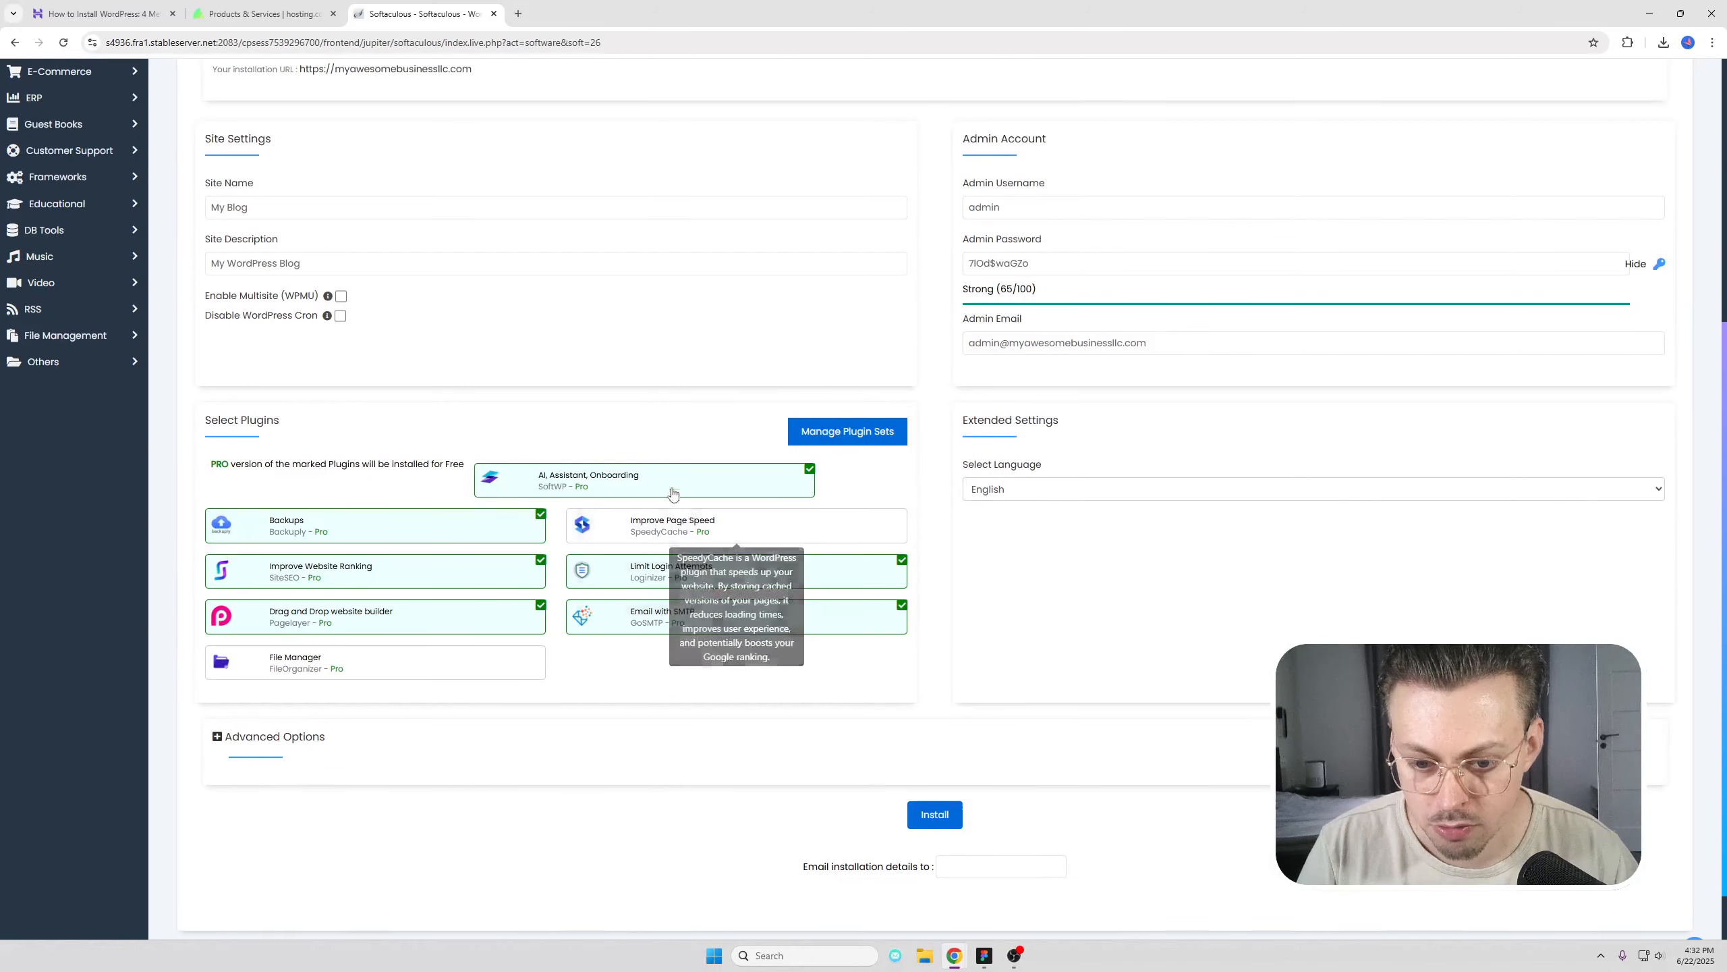
{"action": "left_click", "coordinate": [672, 491]}
{"action": "left_click", "coordinate": [457, 530]}
{"action": "left_click", "coordinate": [469, 573]}
{"action": "left_click", "coordinate": [486, 625]}
{"action": "left_click", "coordinate": [680, 617]}
{"action": "left_click", "coordinate": [681, 572]}
- Set the site name to "Mindfulness" and the site description to "My description here"
{"action": "scroll", "coordinate": [680, 572], "scroll_direction": "up", "scroll_amount": 4}
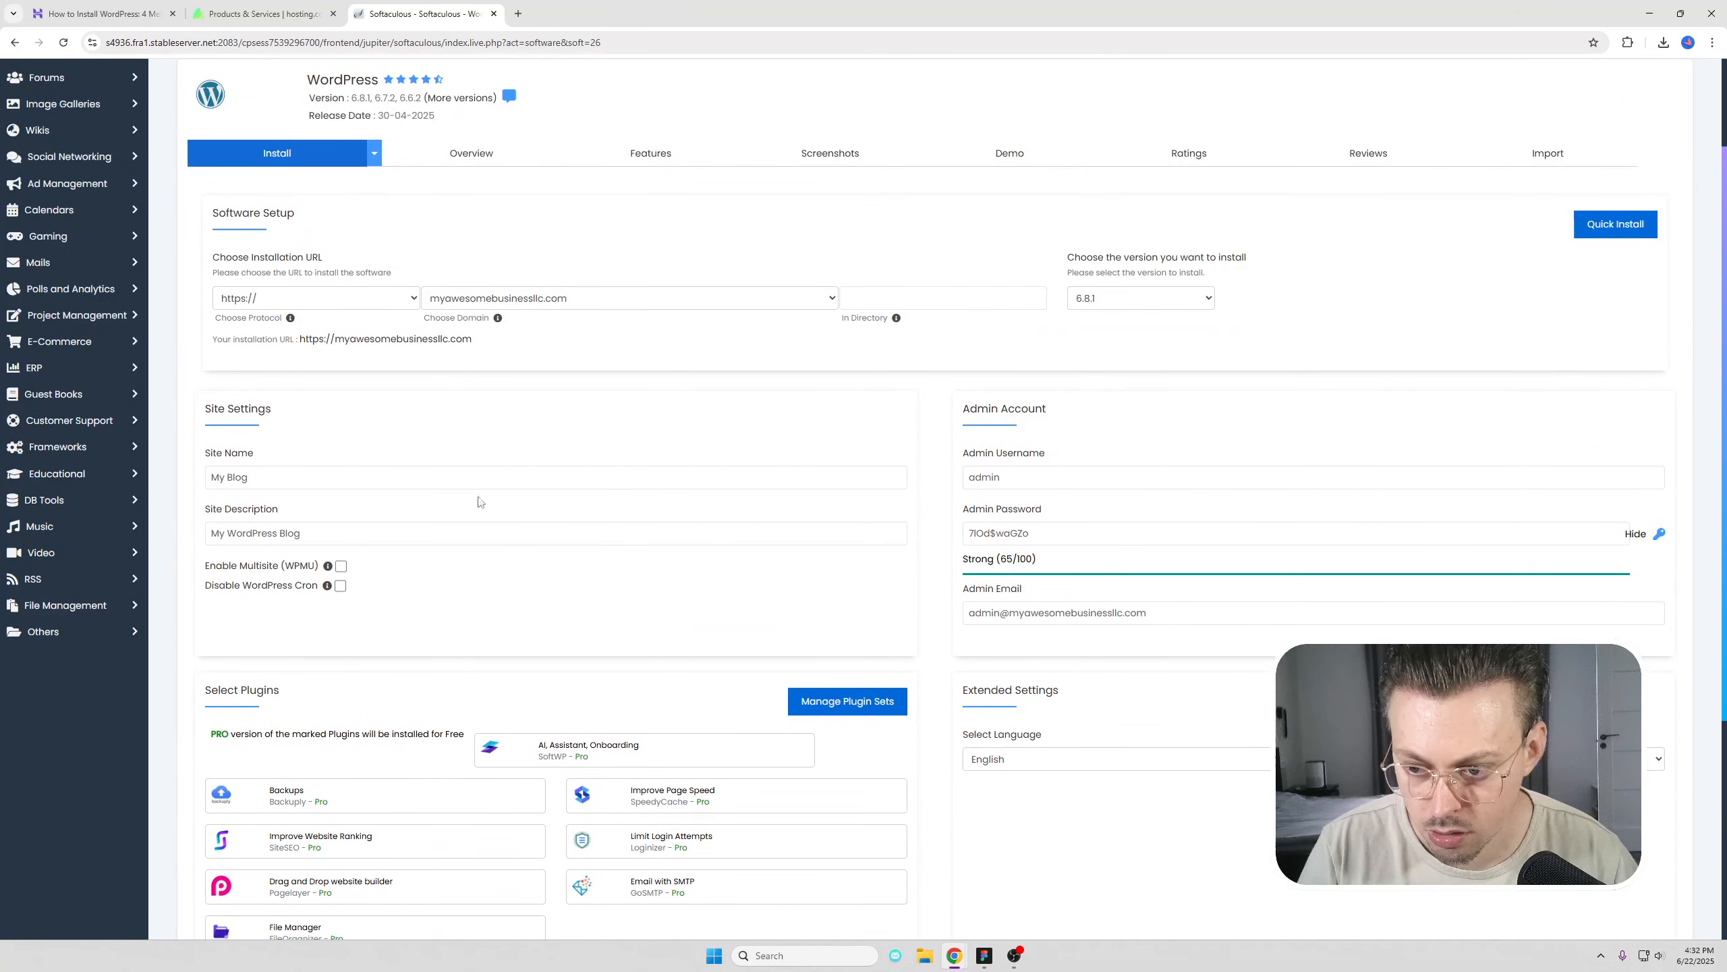
{"action": "left_click_drag", "start_coordinate": [285, 477], "coordinate": [158, 477]}
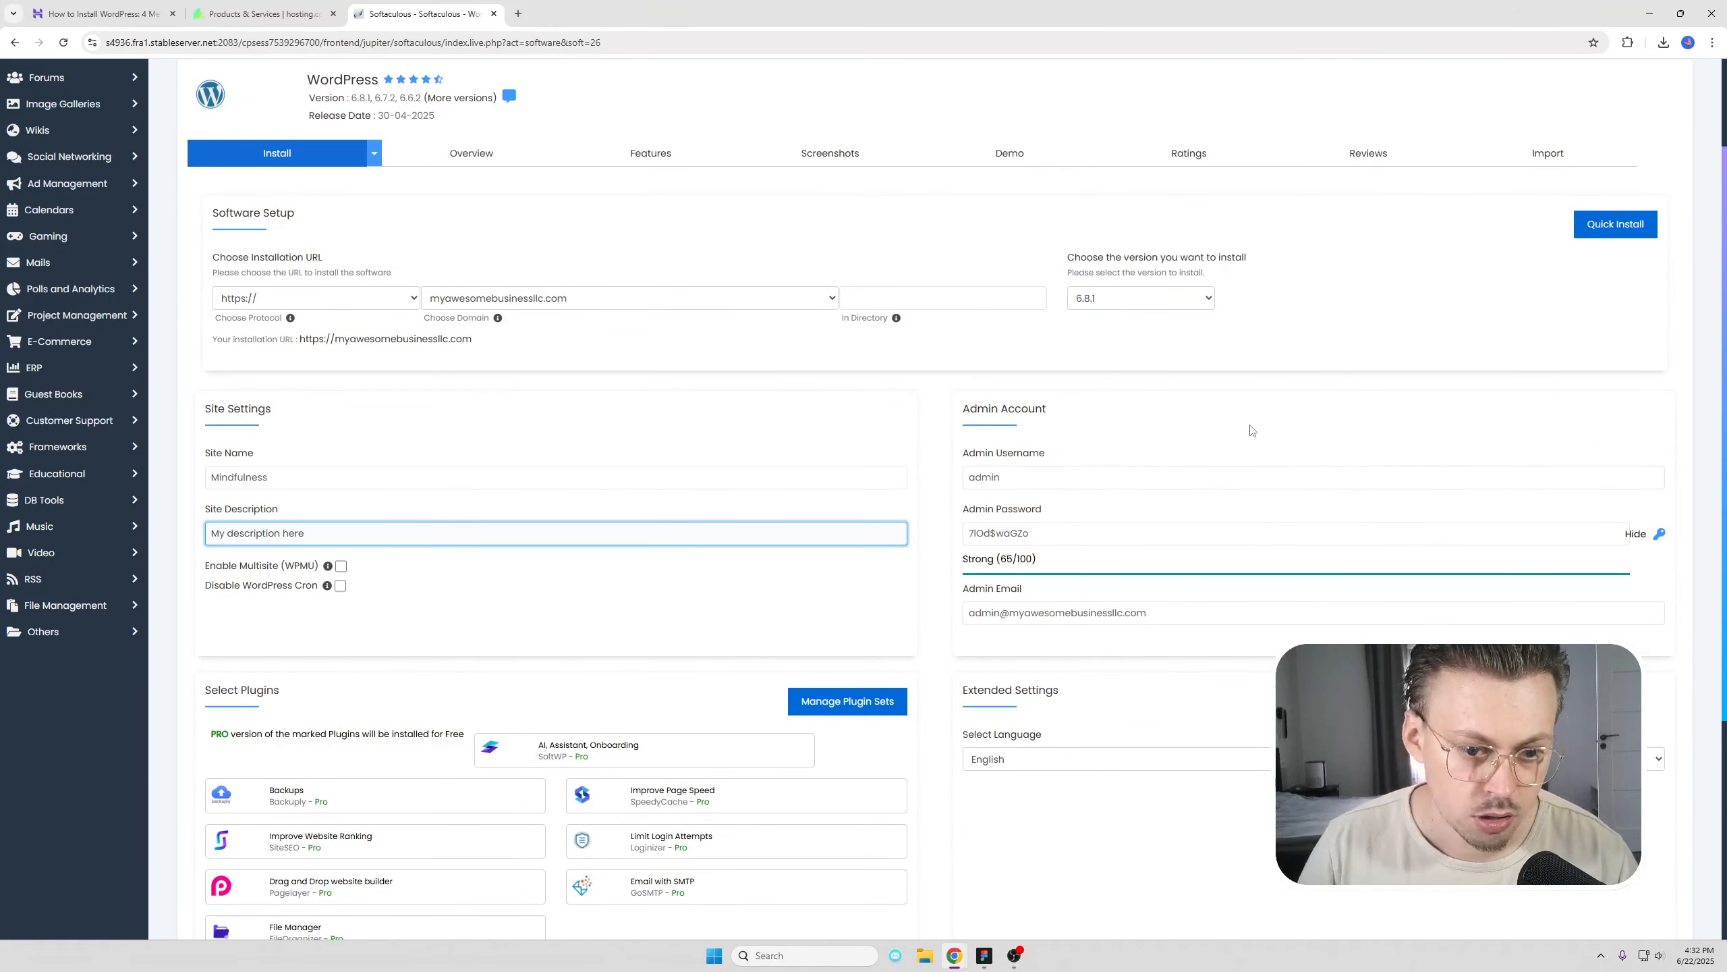
{"action": "left_click", "coordinate": [1199, 433]}
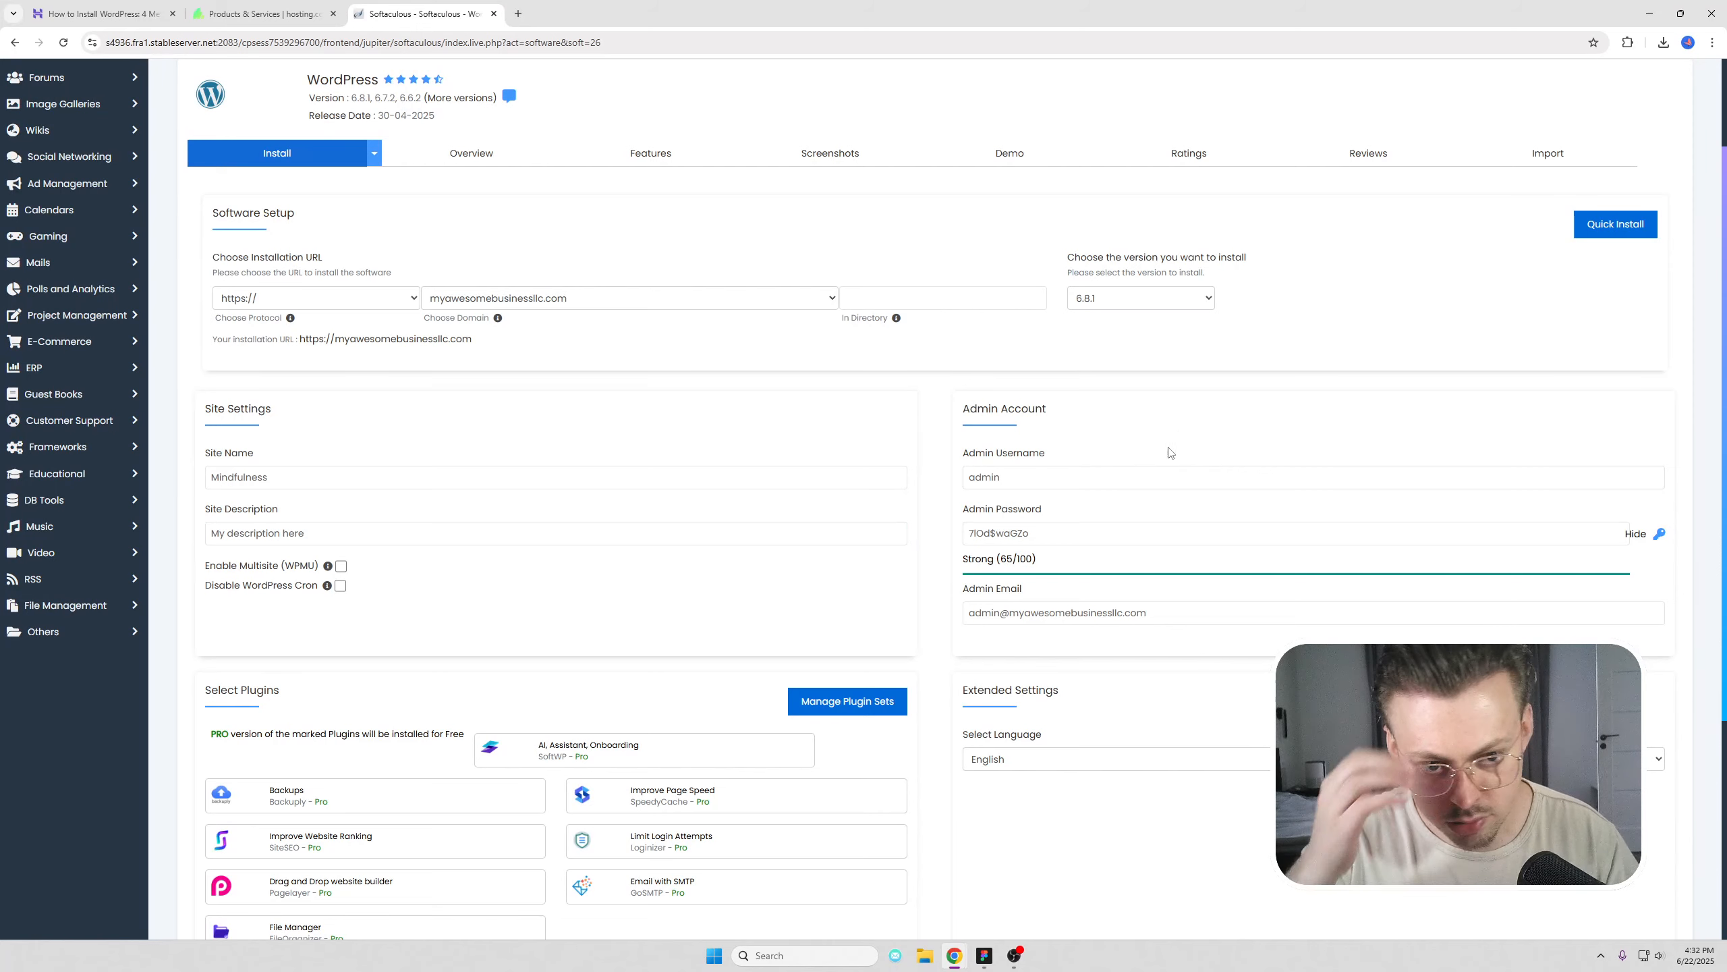
- Replace the generated admin password with a custom account password and keep the suggested admin username and email
{"action": "scroll", "coordinate": [1170, 452], "scroll_direction": "down", "scroll_amount": 3}
{"action": "left_click", "coordinate": [1049, 275]}
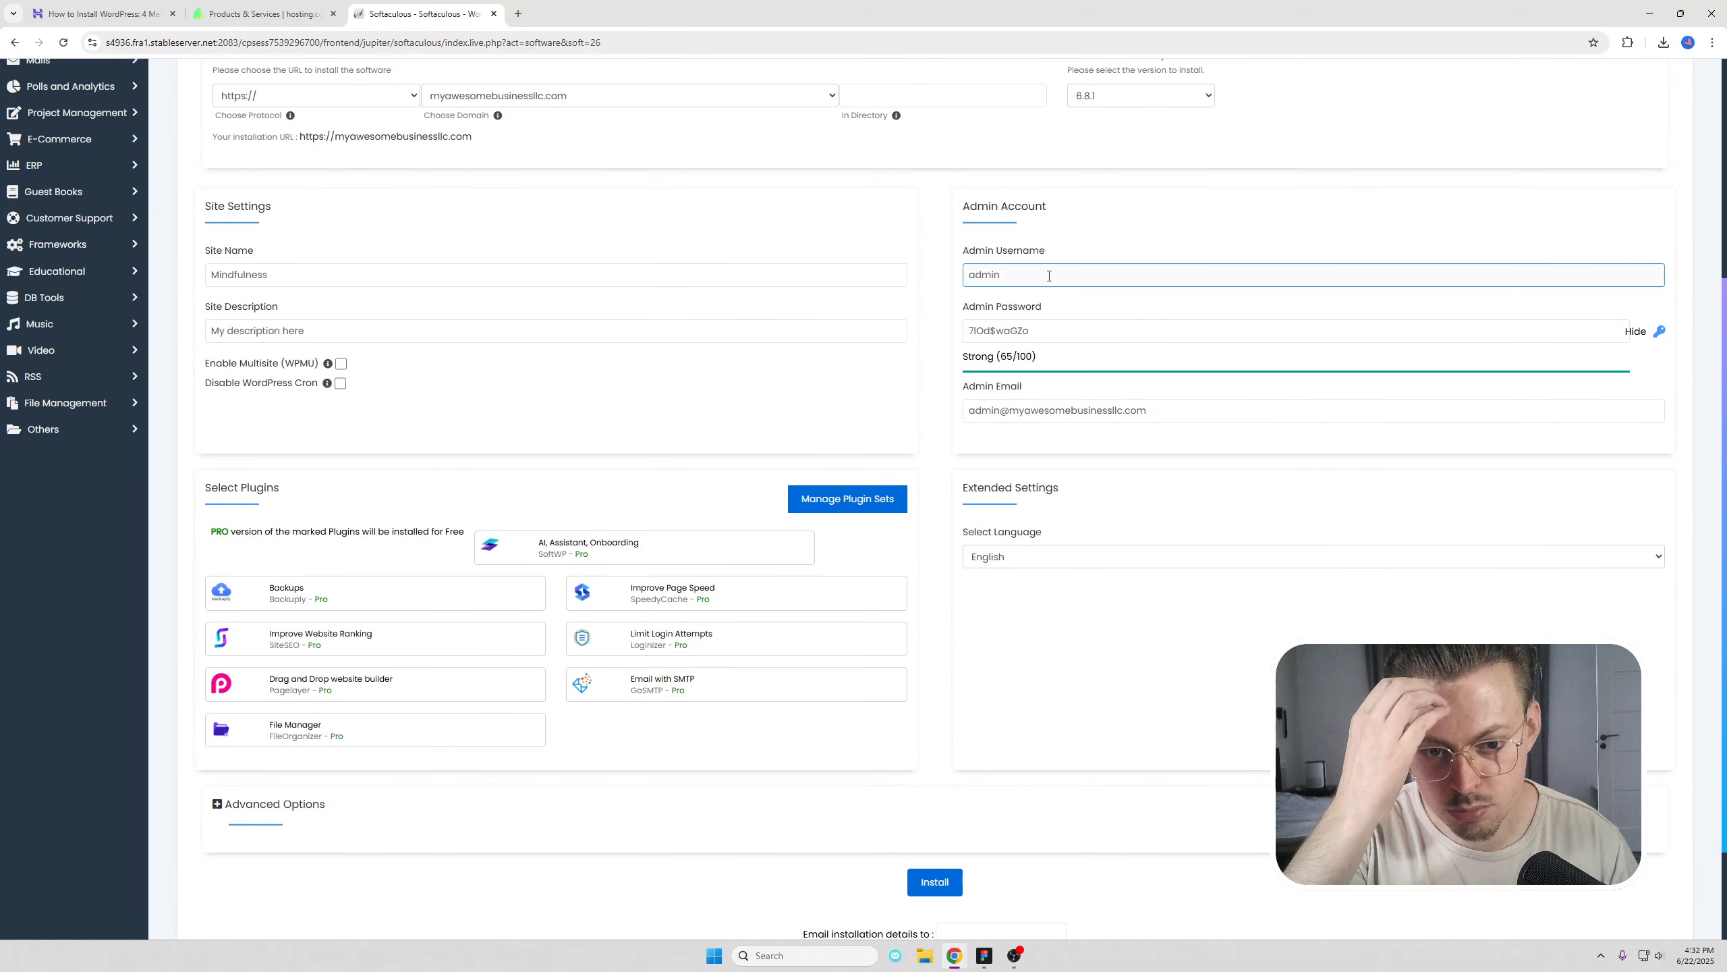
{"action": "left_click", "coordinate": [1060, 331]}
{"action": "left_click_drag", "start_coordinate": [1060, 330], "coordinate": [987, 330]}
{"action": "type", "text": "pa"}
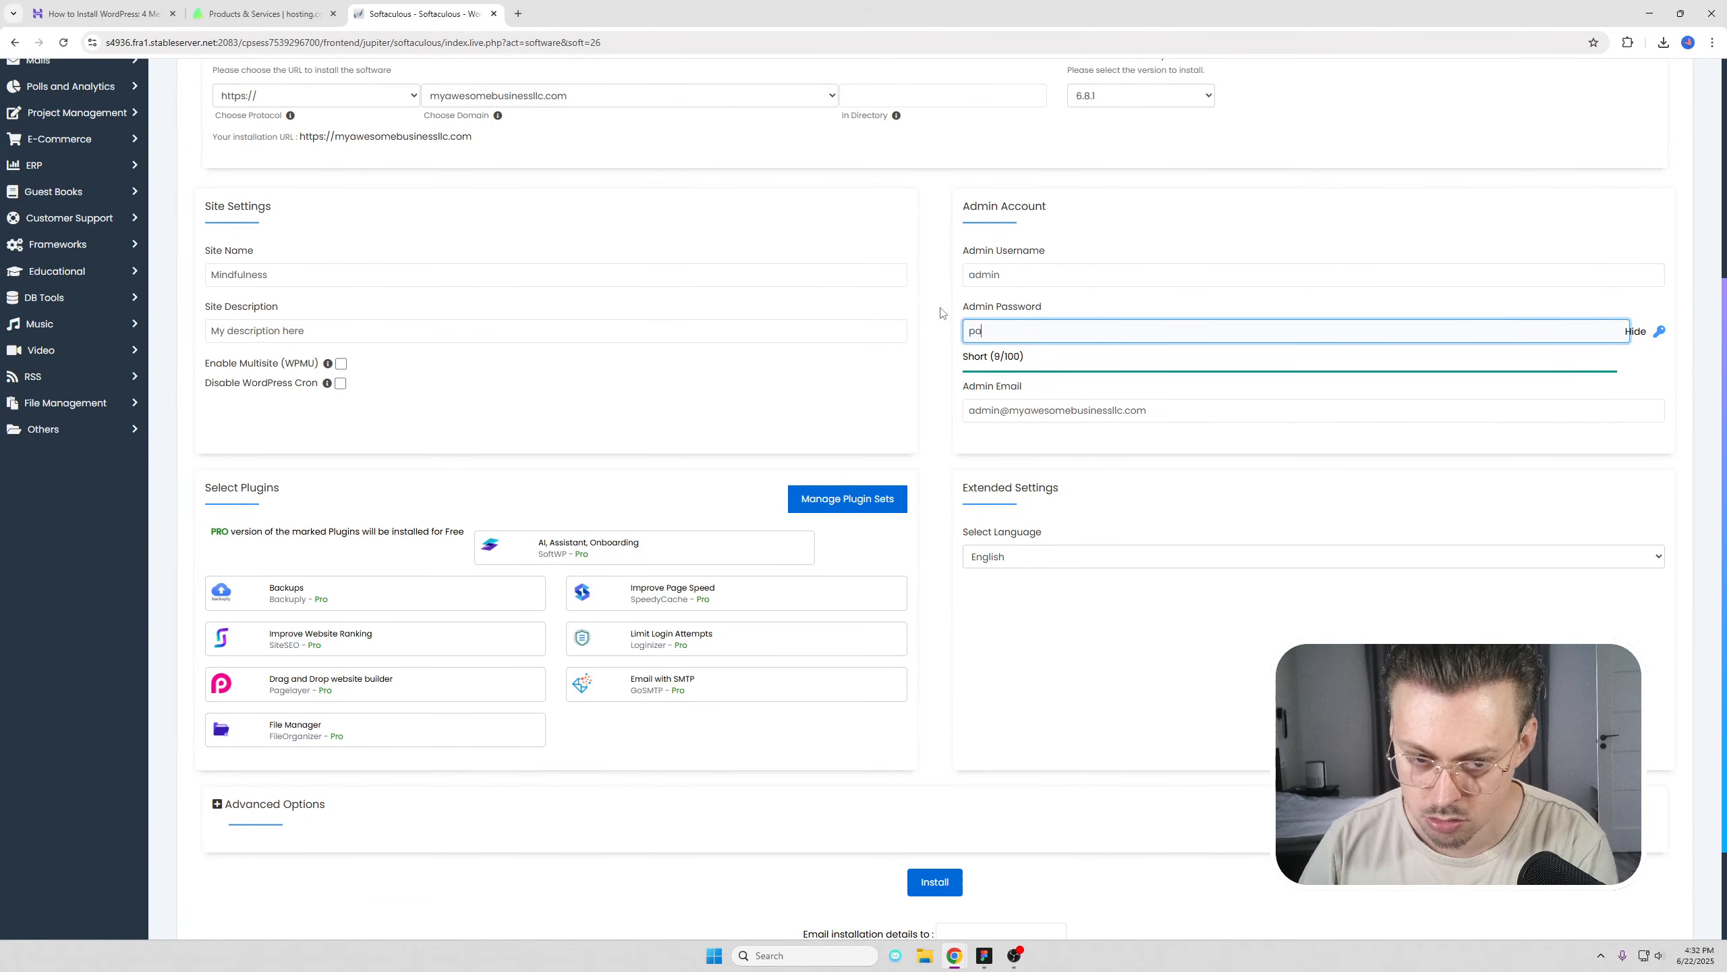
{"action": "type", "text": "ssword"}
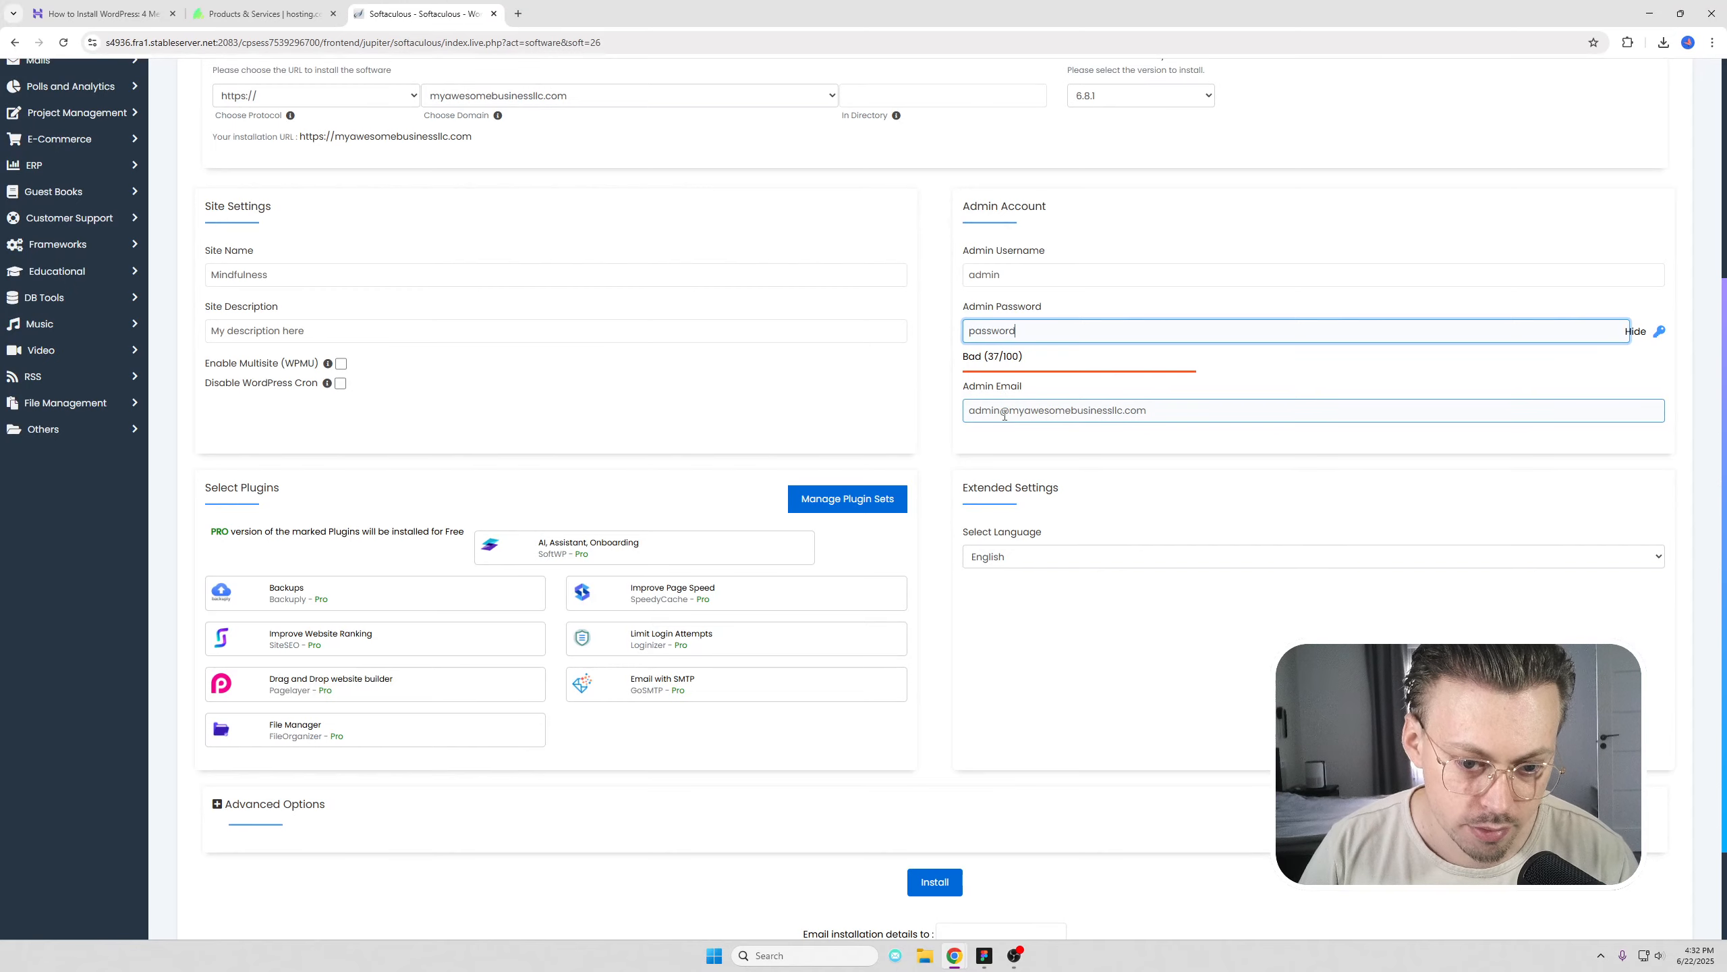
{"action": "left_click_drag", "start_coordinate": [1003, 411], "coordinate": [1194, 413]}
{"action": "left_click", "coordinate": [1174, 456]}
- Install WordPress with these settings and open the new site at myawesomebusinessllc.com
{"action": "scroll", "coordinate": [1129, 515], "scroll_direction": "down", "scroll_amount": 2}
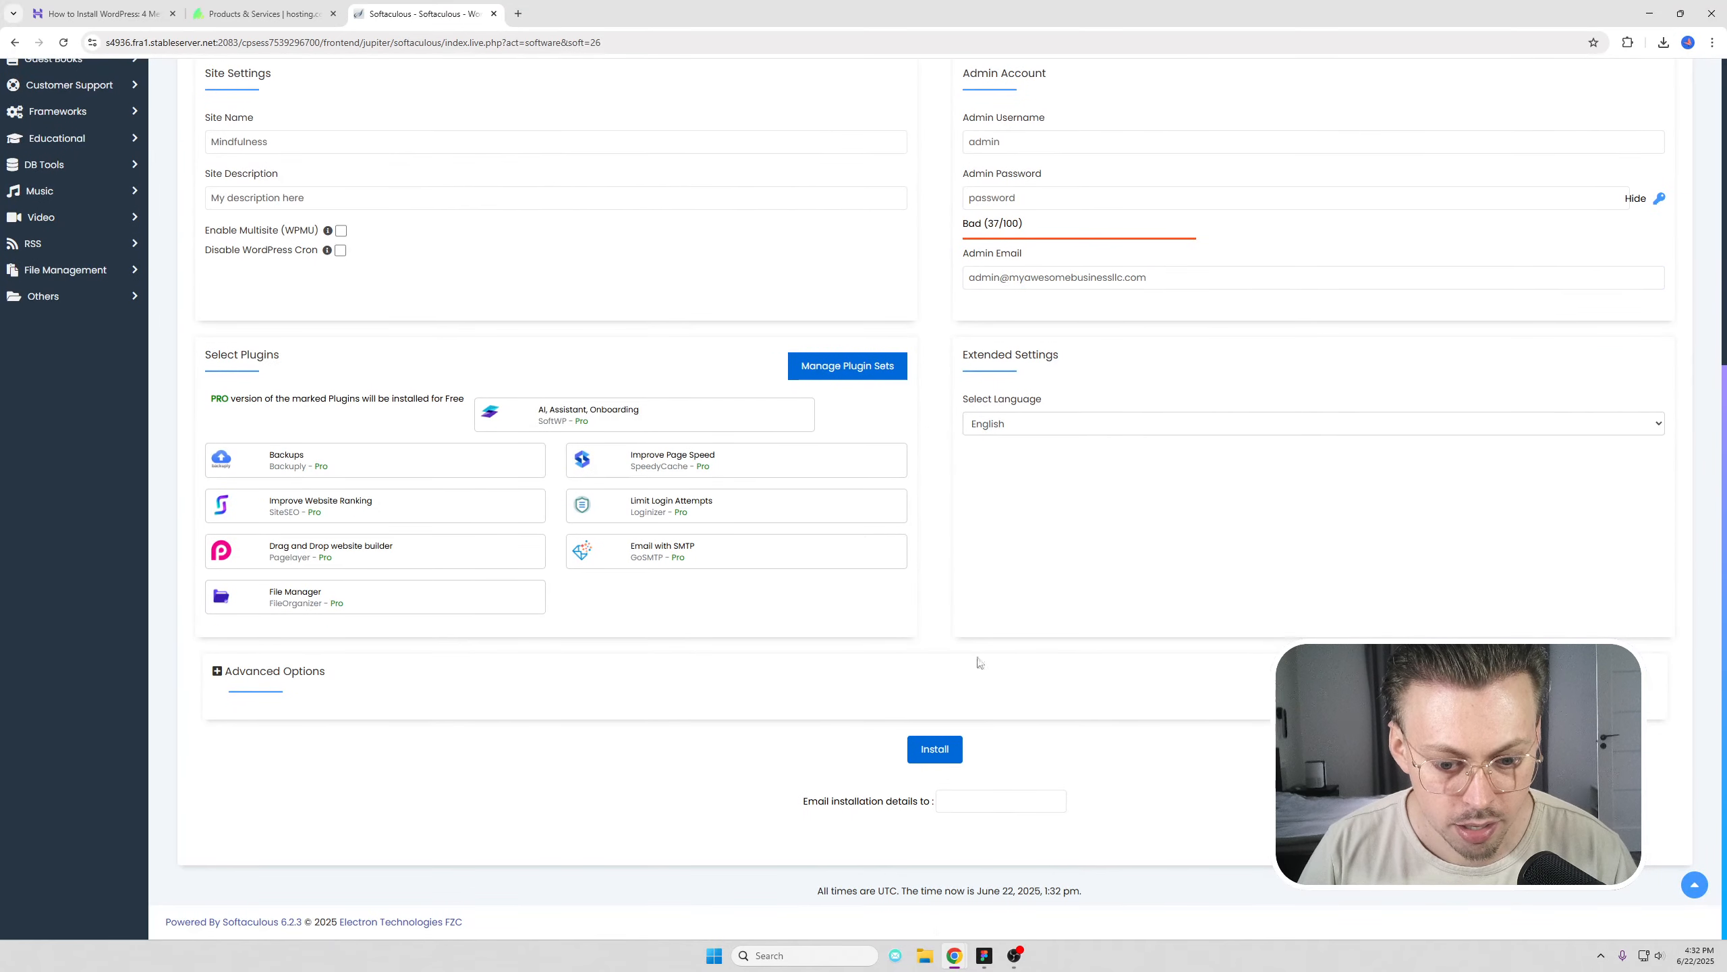
{"action": "left_click", "coordinate": [935, 747]}
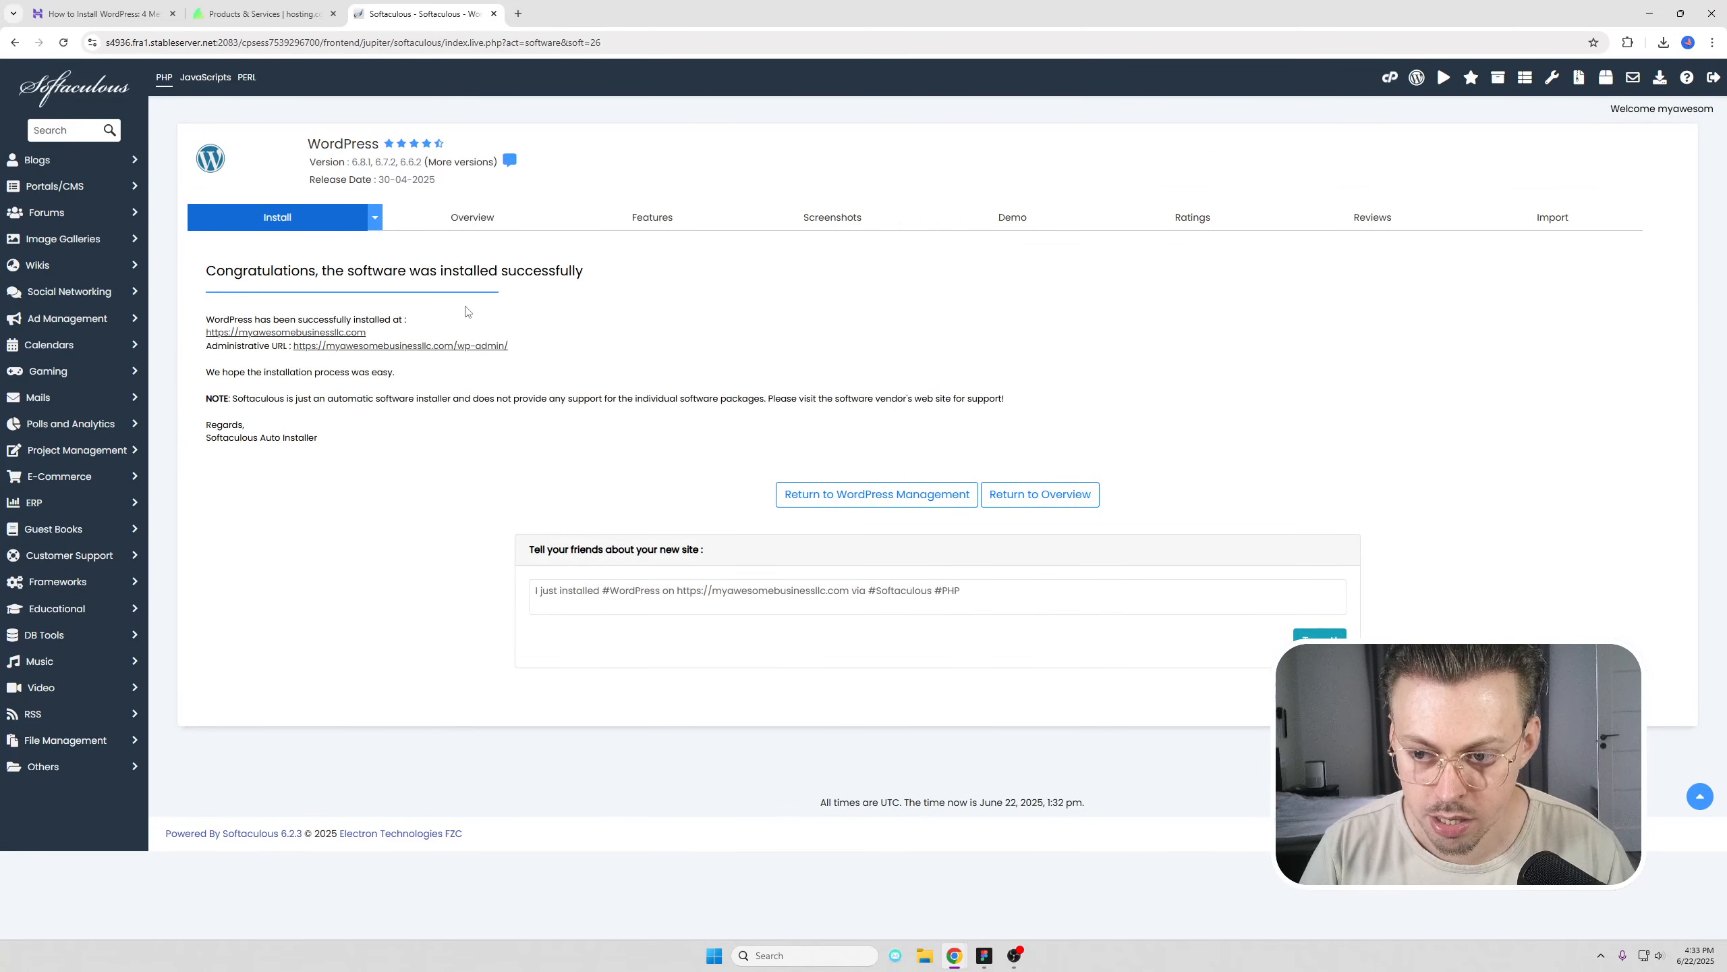
{"action": "left_click", "coordinate": [309, 334]}
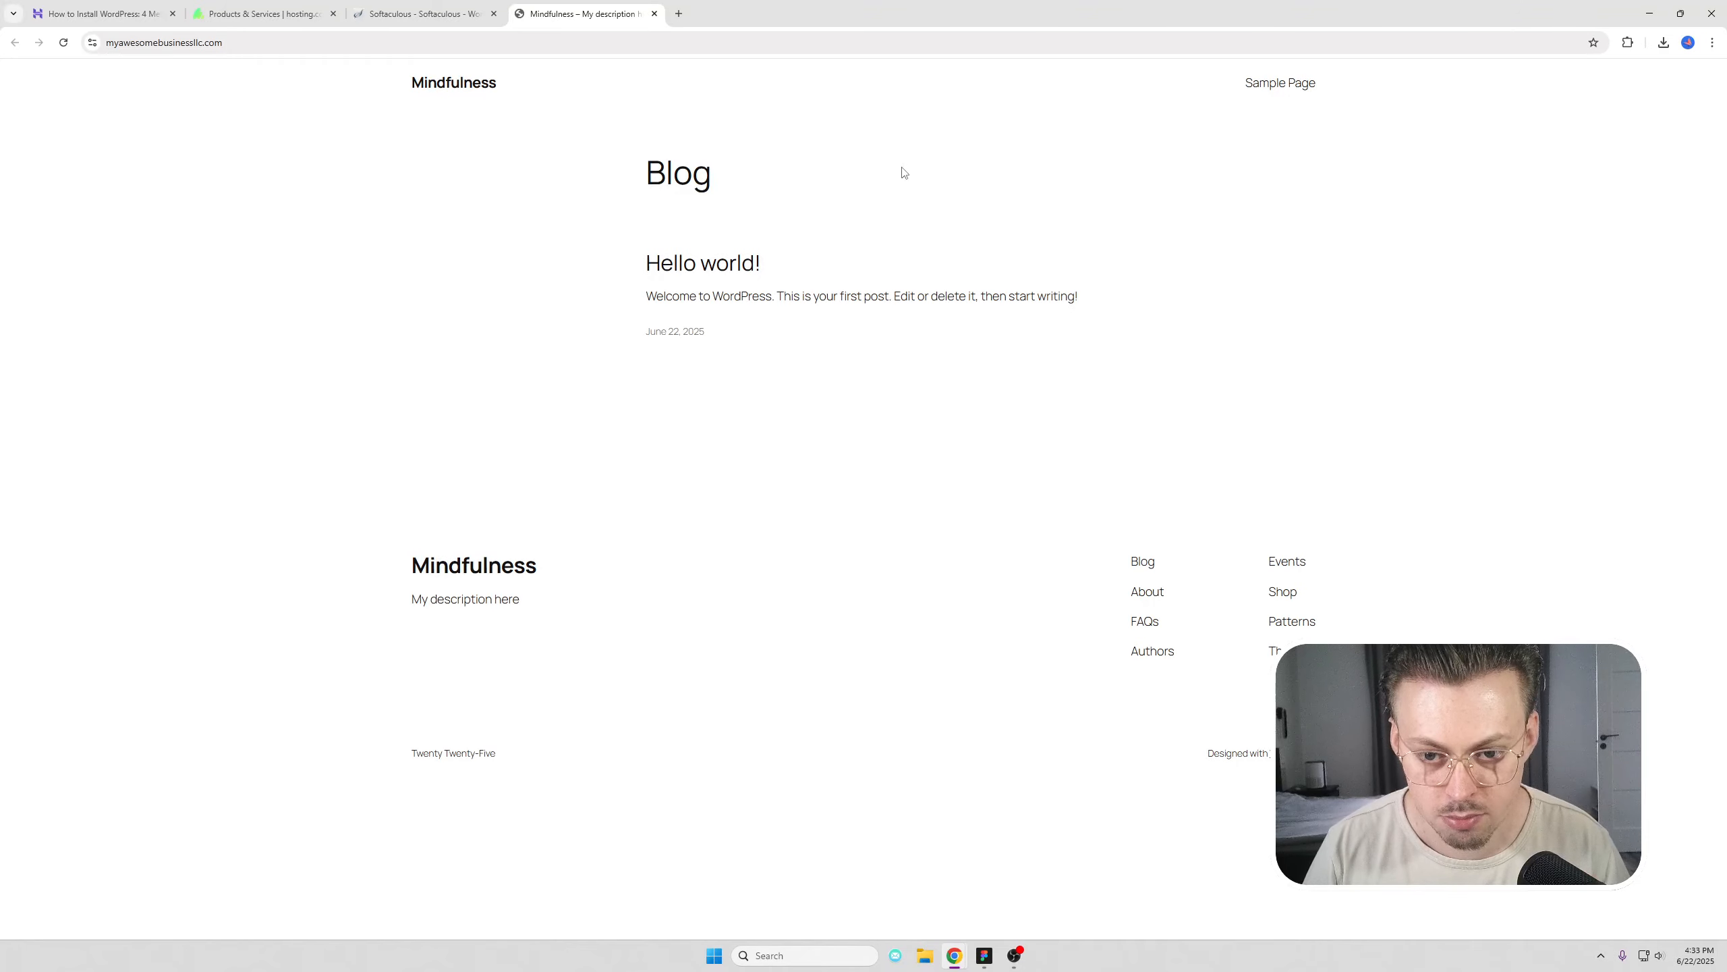
- Read through Hostinger's tutorial steps for installing WordPress using hPanel's WordPress onboarding
{"action": "left_click", "coordinate": [265, 13]}
{"action": "left_click", "coordinate": [102, 14]}
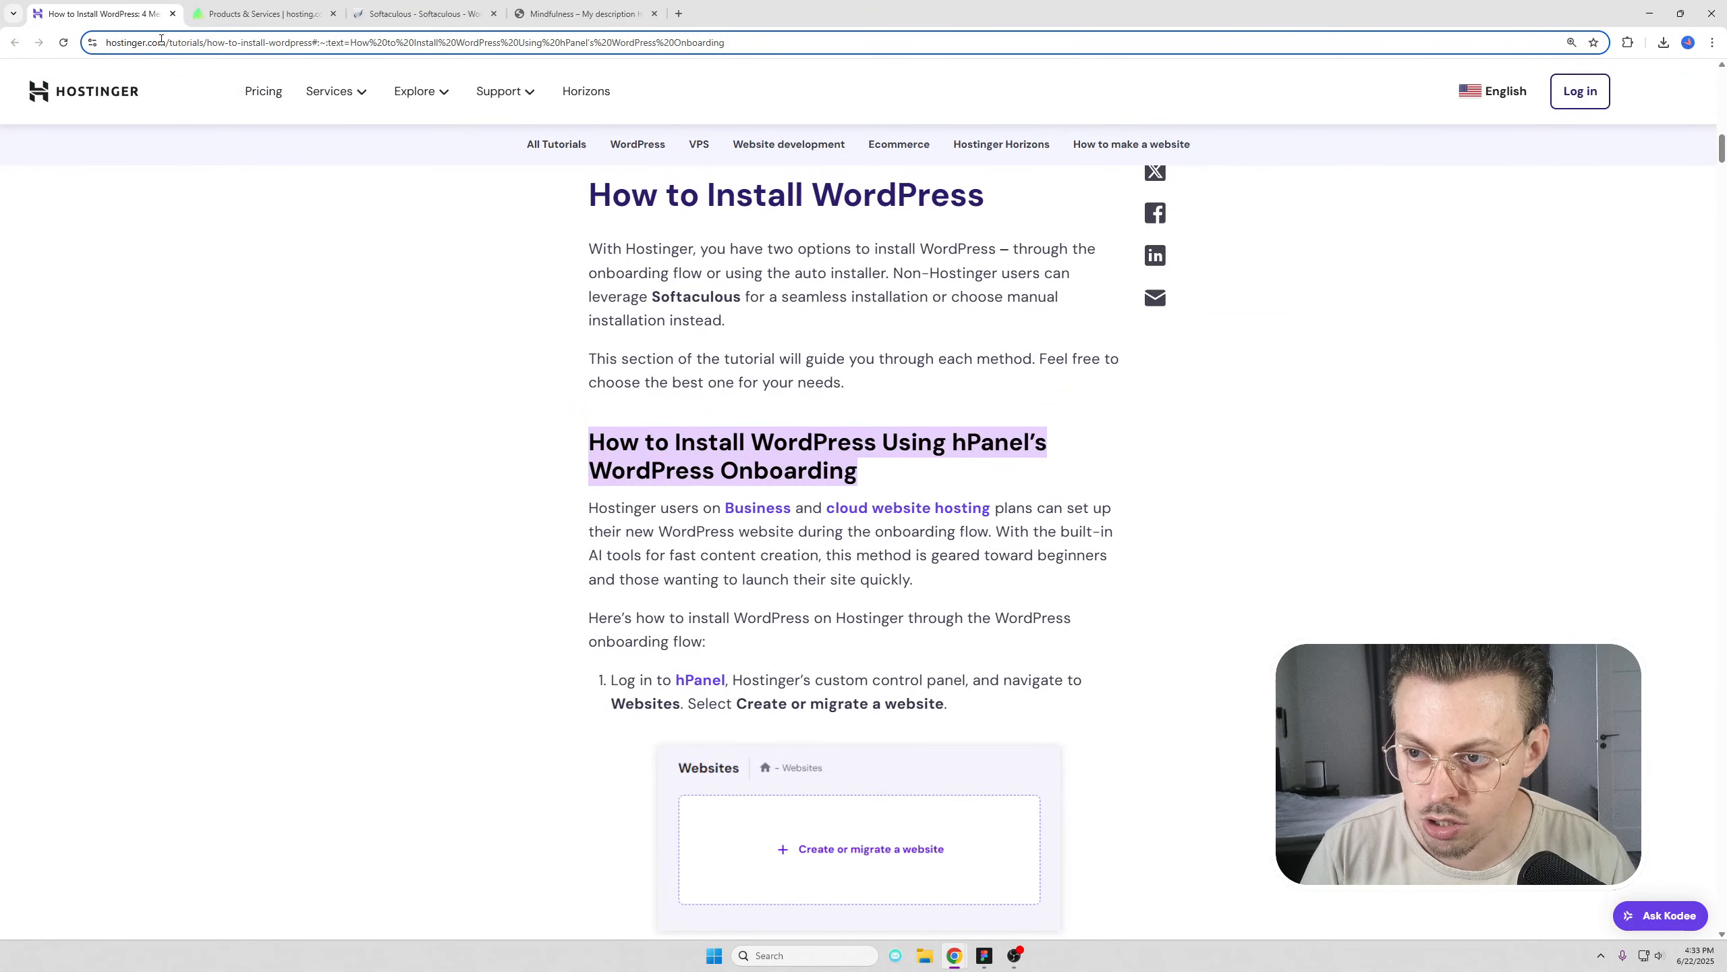
{"action": "scroll", "coordinate": [748, 412], "scroll_direction": "down", "scroll_amount": 4}
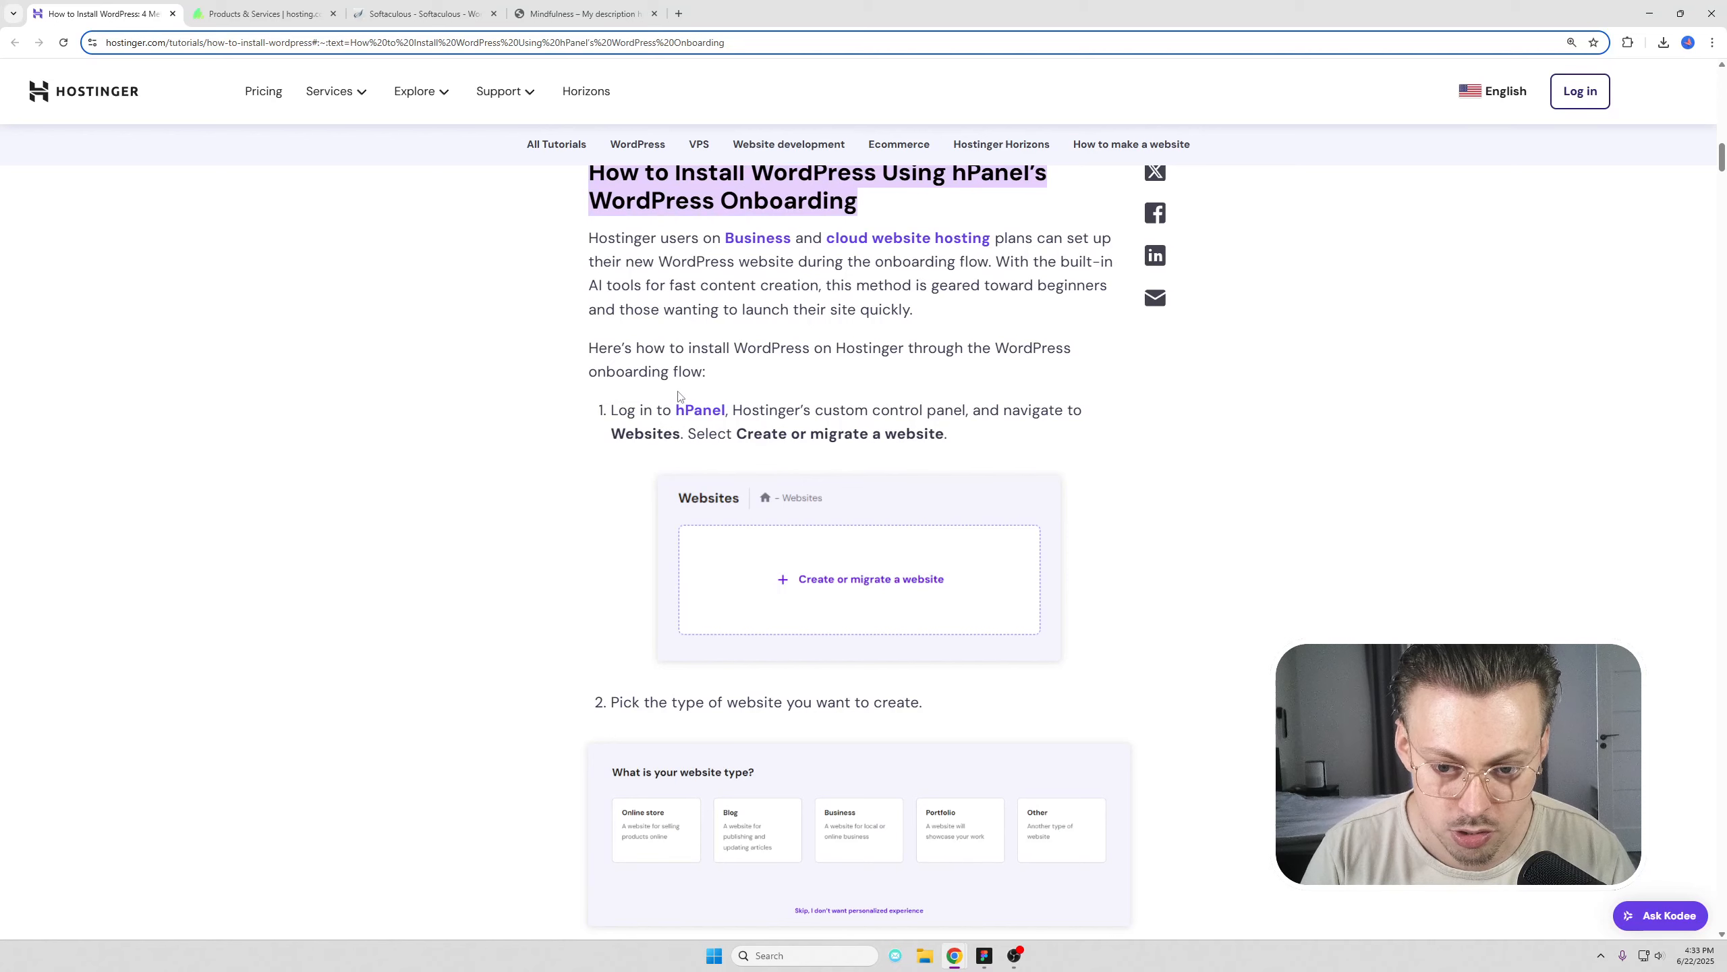
{"action": "scroll", "coordinate": [626, 464], "scroll_direction": "down", "scroll_amount": 4}
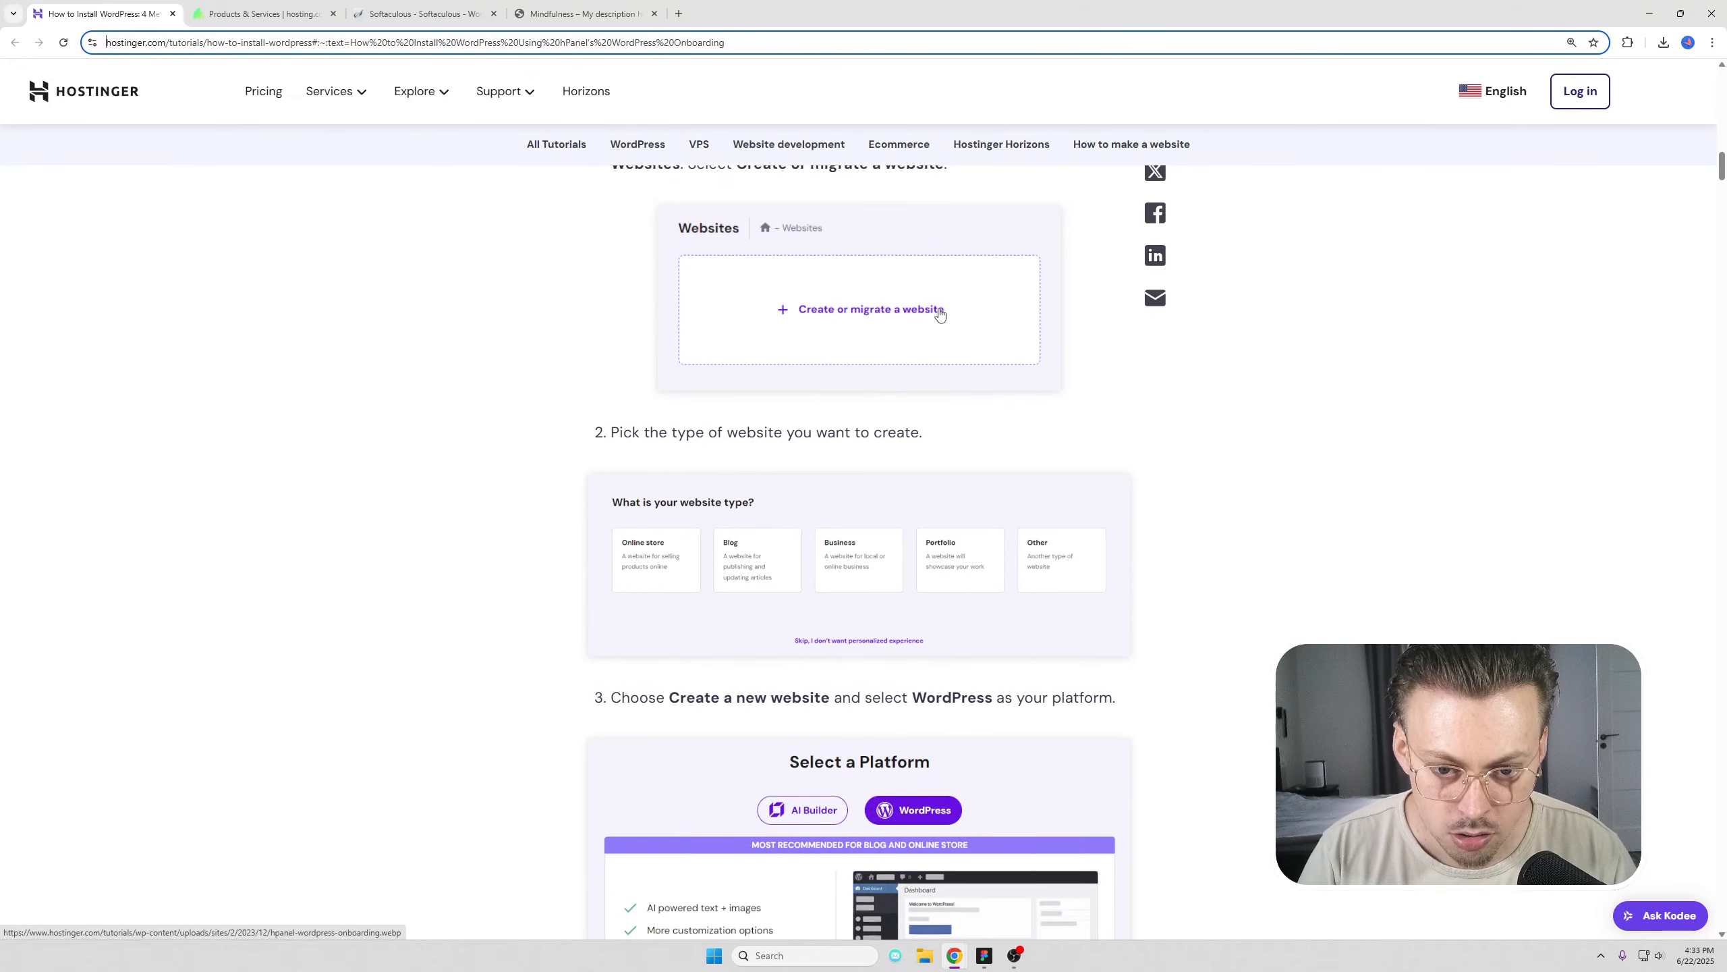
{"action": "scroll", "coordinate": [857, 354], "scroll_direction": "down", "scroll_amount": 3}
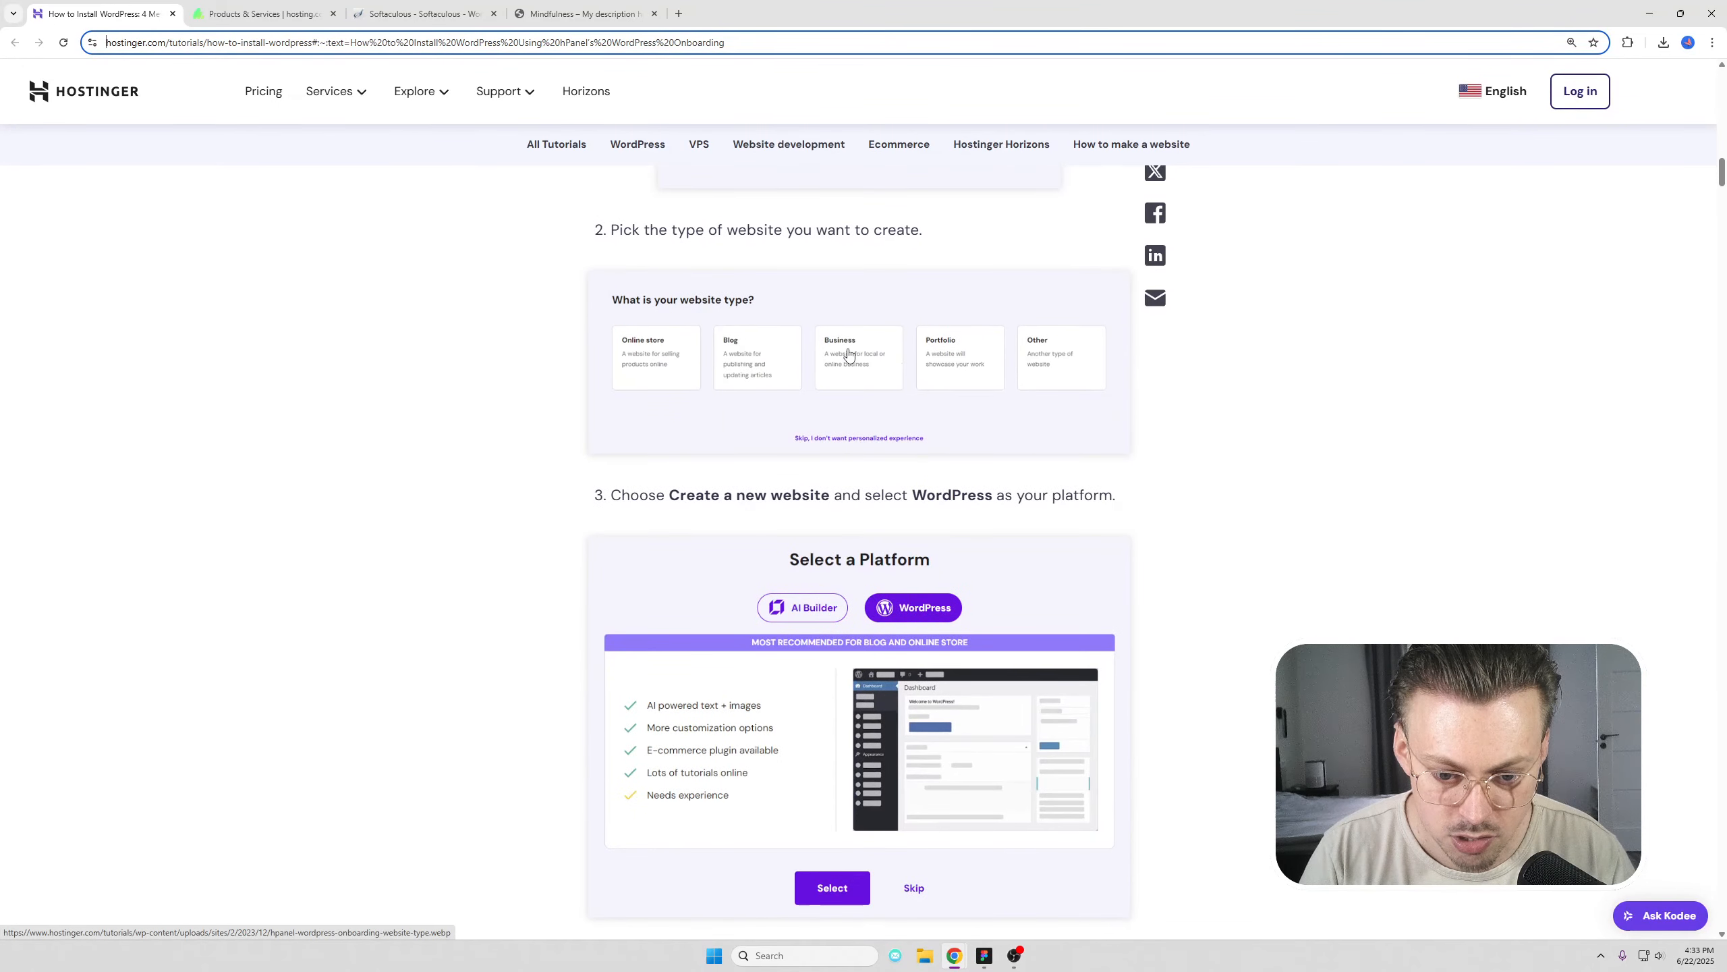
{"action": "scroll", "coordinate": [848, 353], "scroll_direction": "down", "scroll_amount": 6}
{"action": "scroll", "coordinate": [819, 489], "scroll_direction": "down", "scroll_amount": 6}
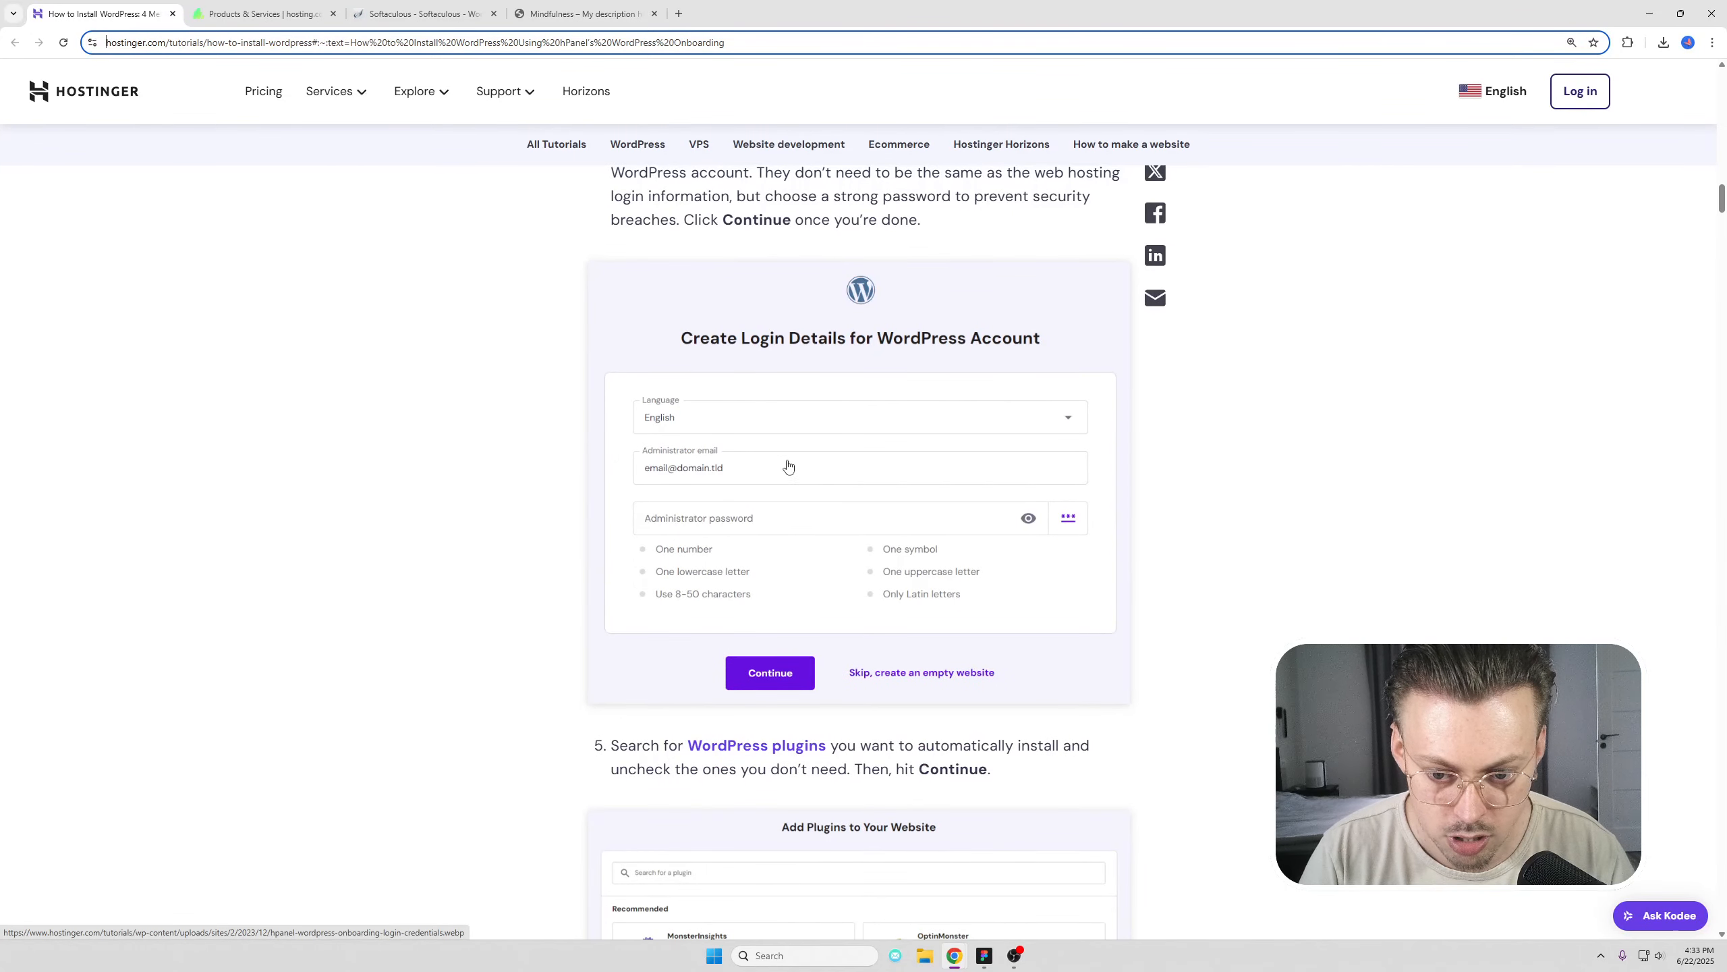
{"action": "scroll", "coordinate": [894, 498], "scroll_direction": "down", "scroll_amount": 9}
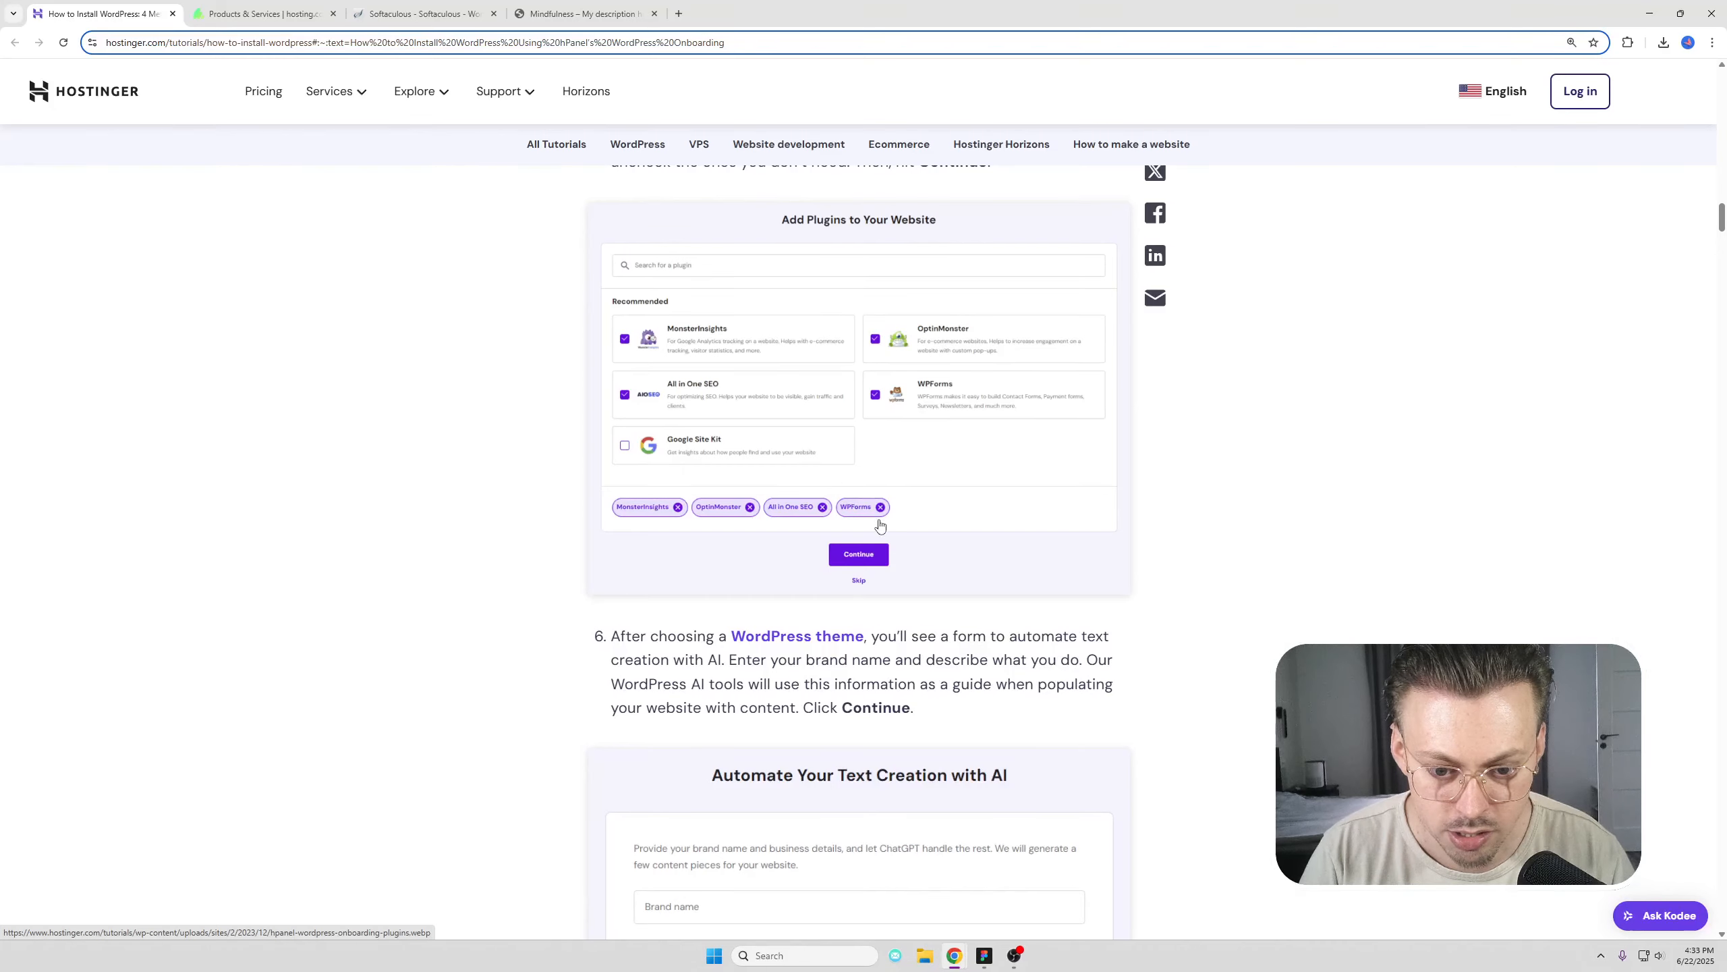
{"action": "scroll", "coordinate": [860, 589], "scroll_direction": "down", "scroll_amount": 7}
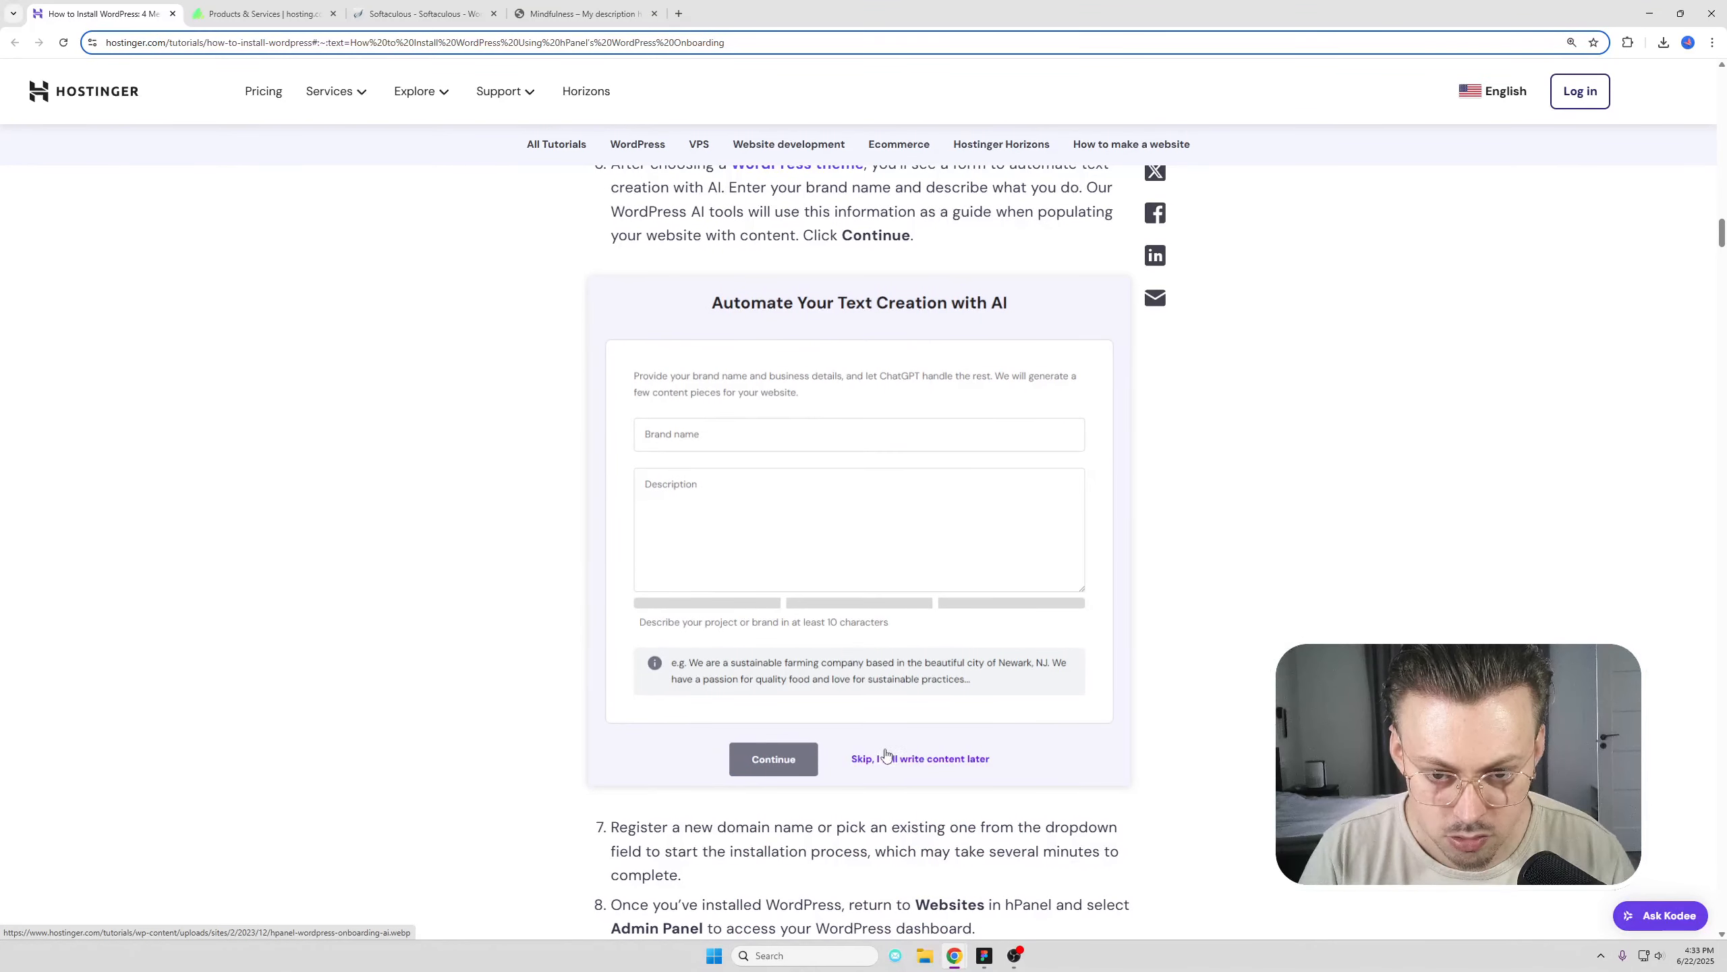
{"action": "scroll", "coordinate": [989, 409], "scroll_direction": "down", "scroll_amount": 10}
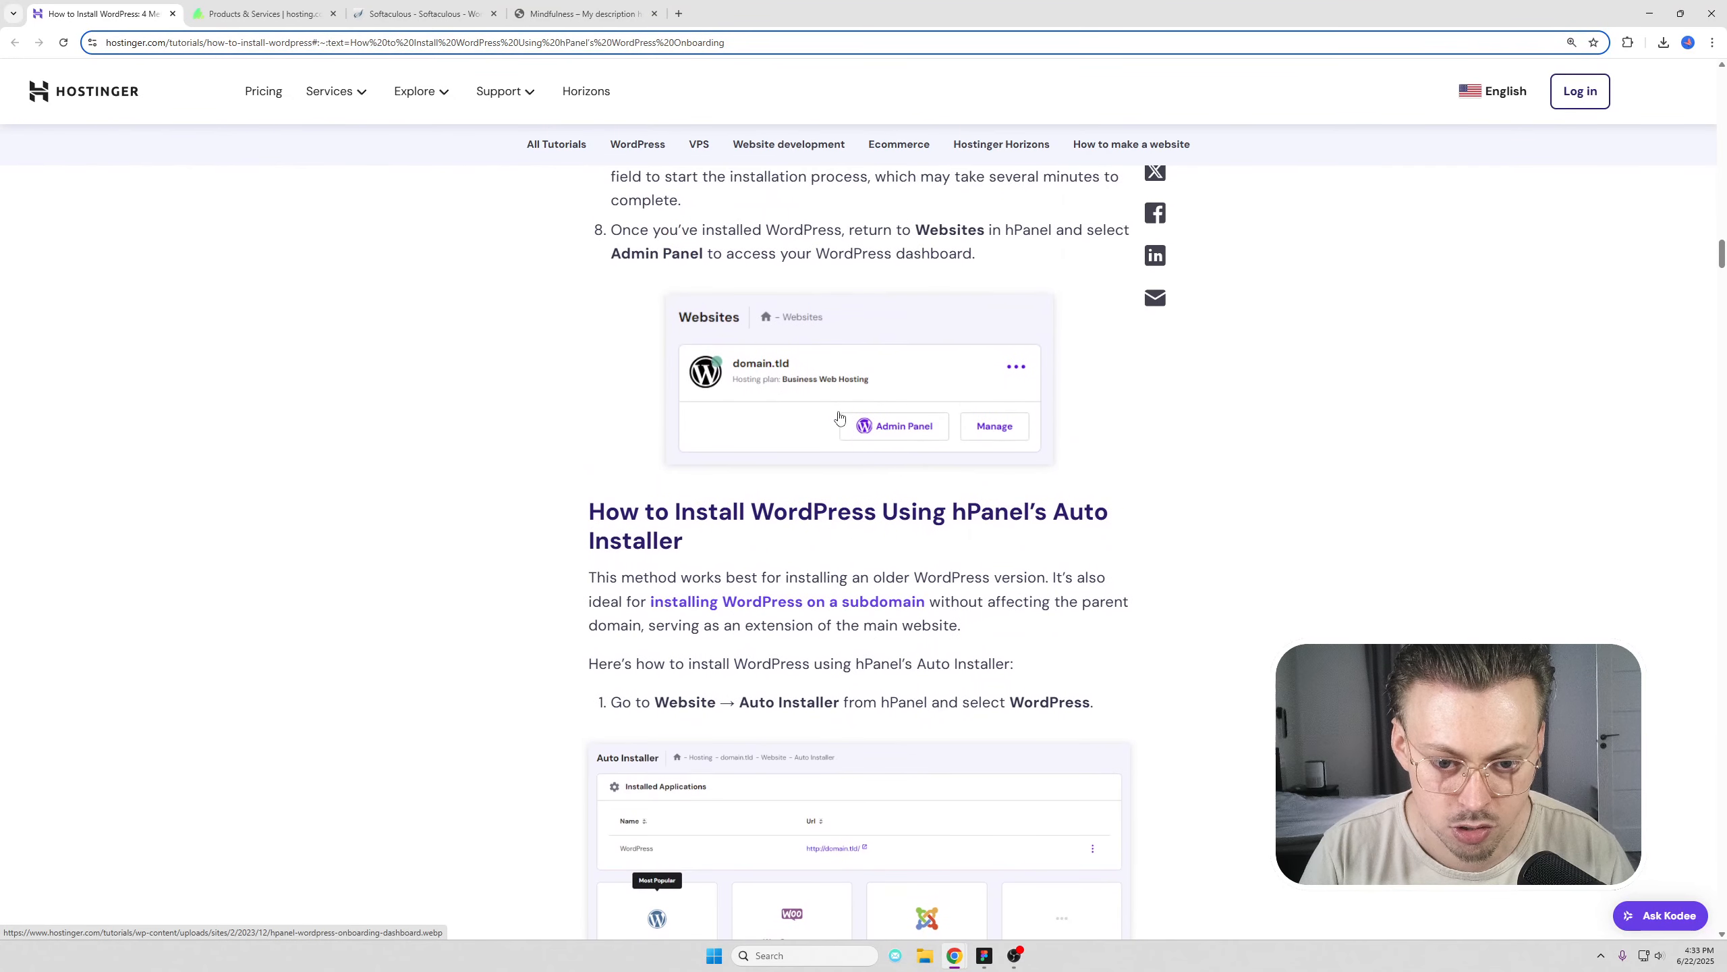
- Return to the Mindfulness site, close the Softaculous page and open the site's /admin login page
{"action": "left_click", "coordinate": [578, 13]}
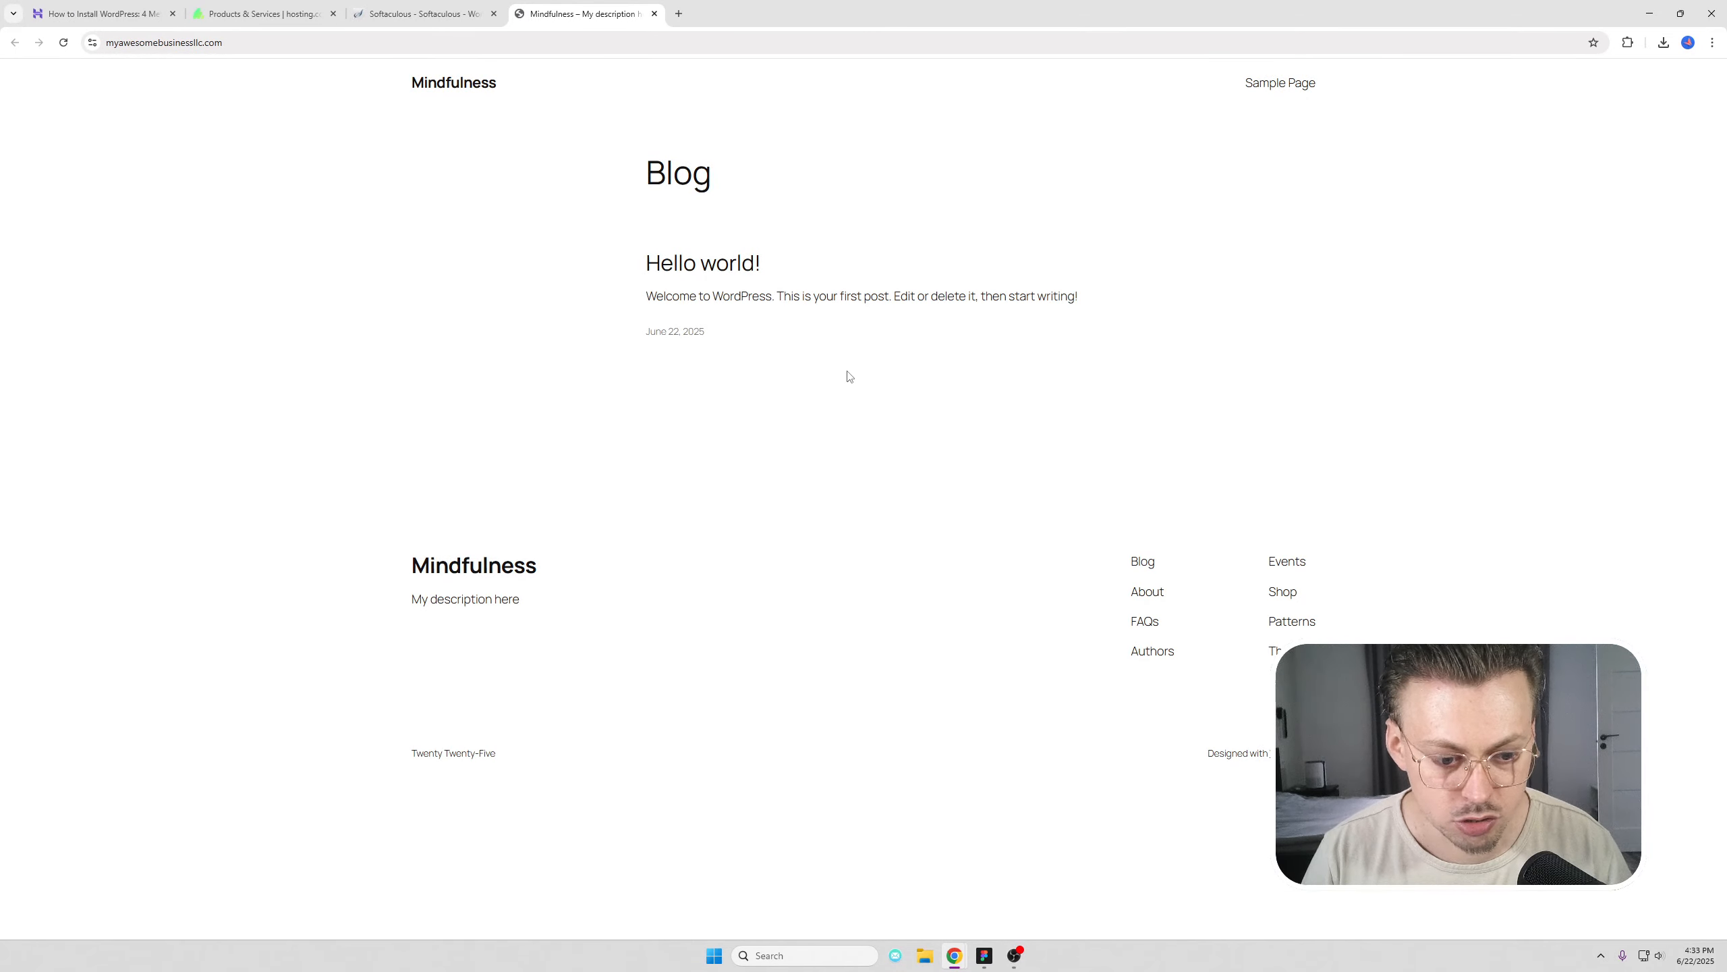
{"action": "left_click", "coordinate": [494, 14]}
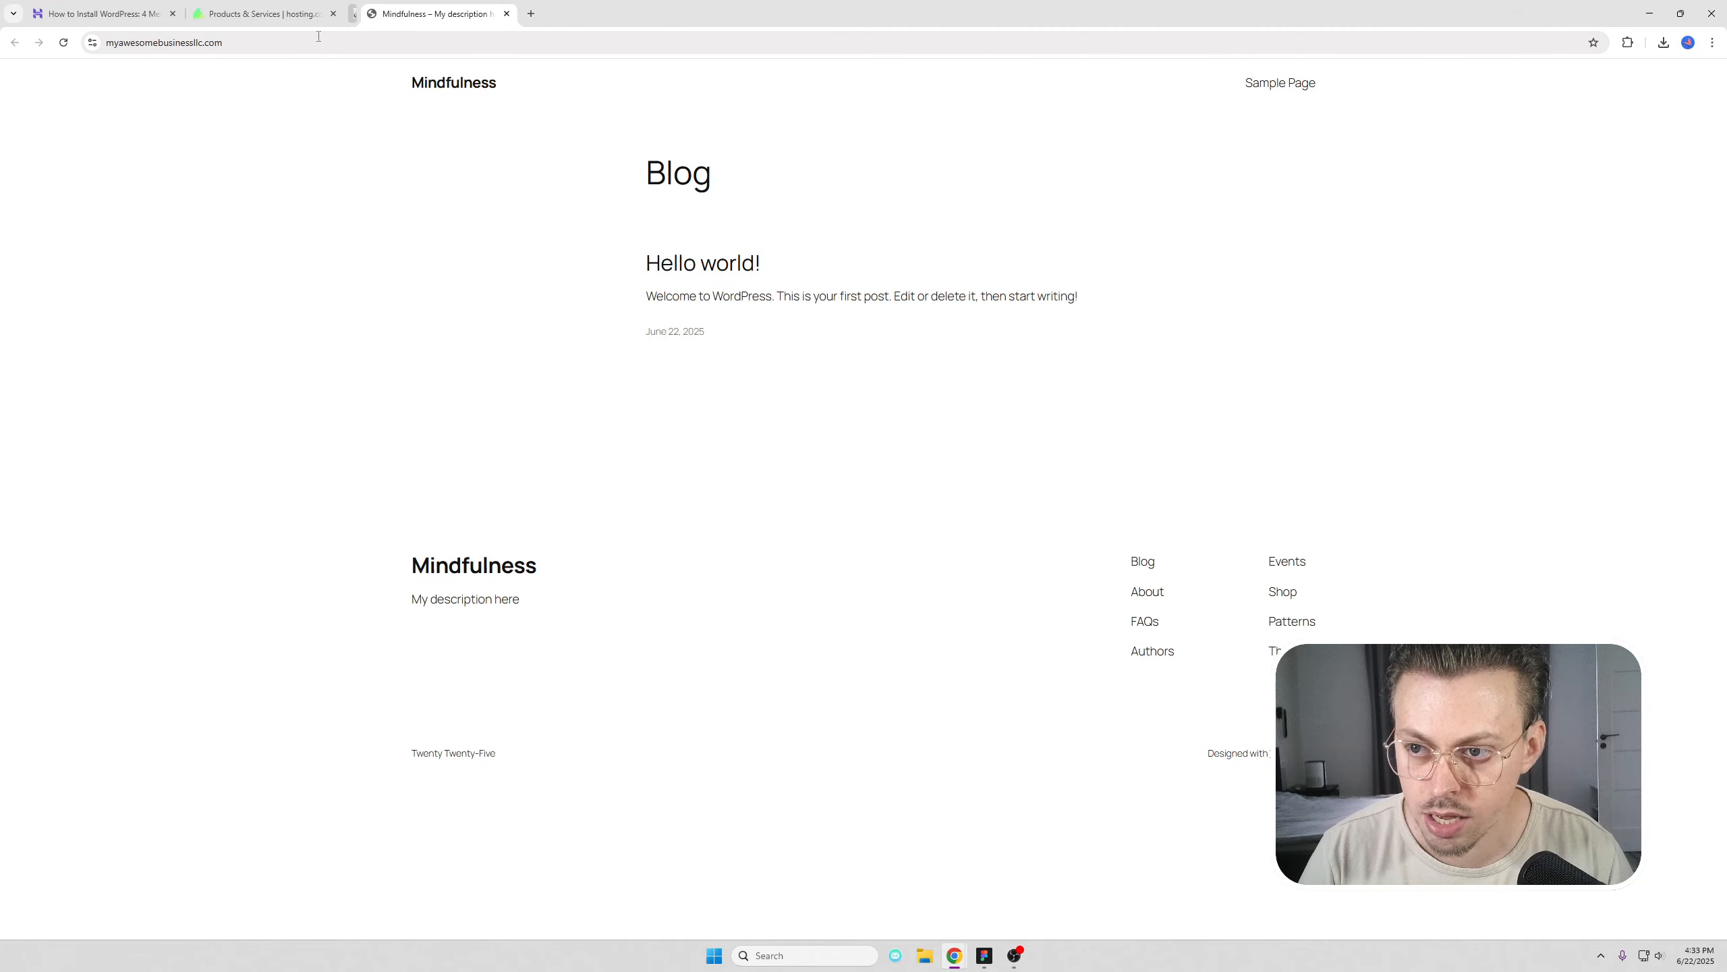
{"action": "left_click", "coordinate": [363, 43]}
{"action": "left_click", "coordinate": [362, 43]}
{"action": "type", "text": "/admin"}
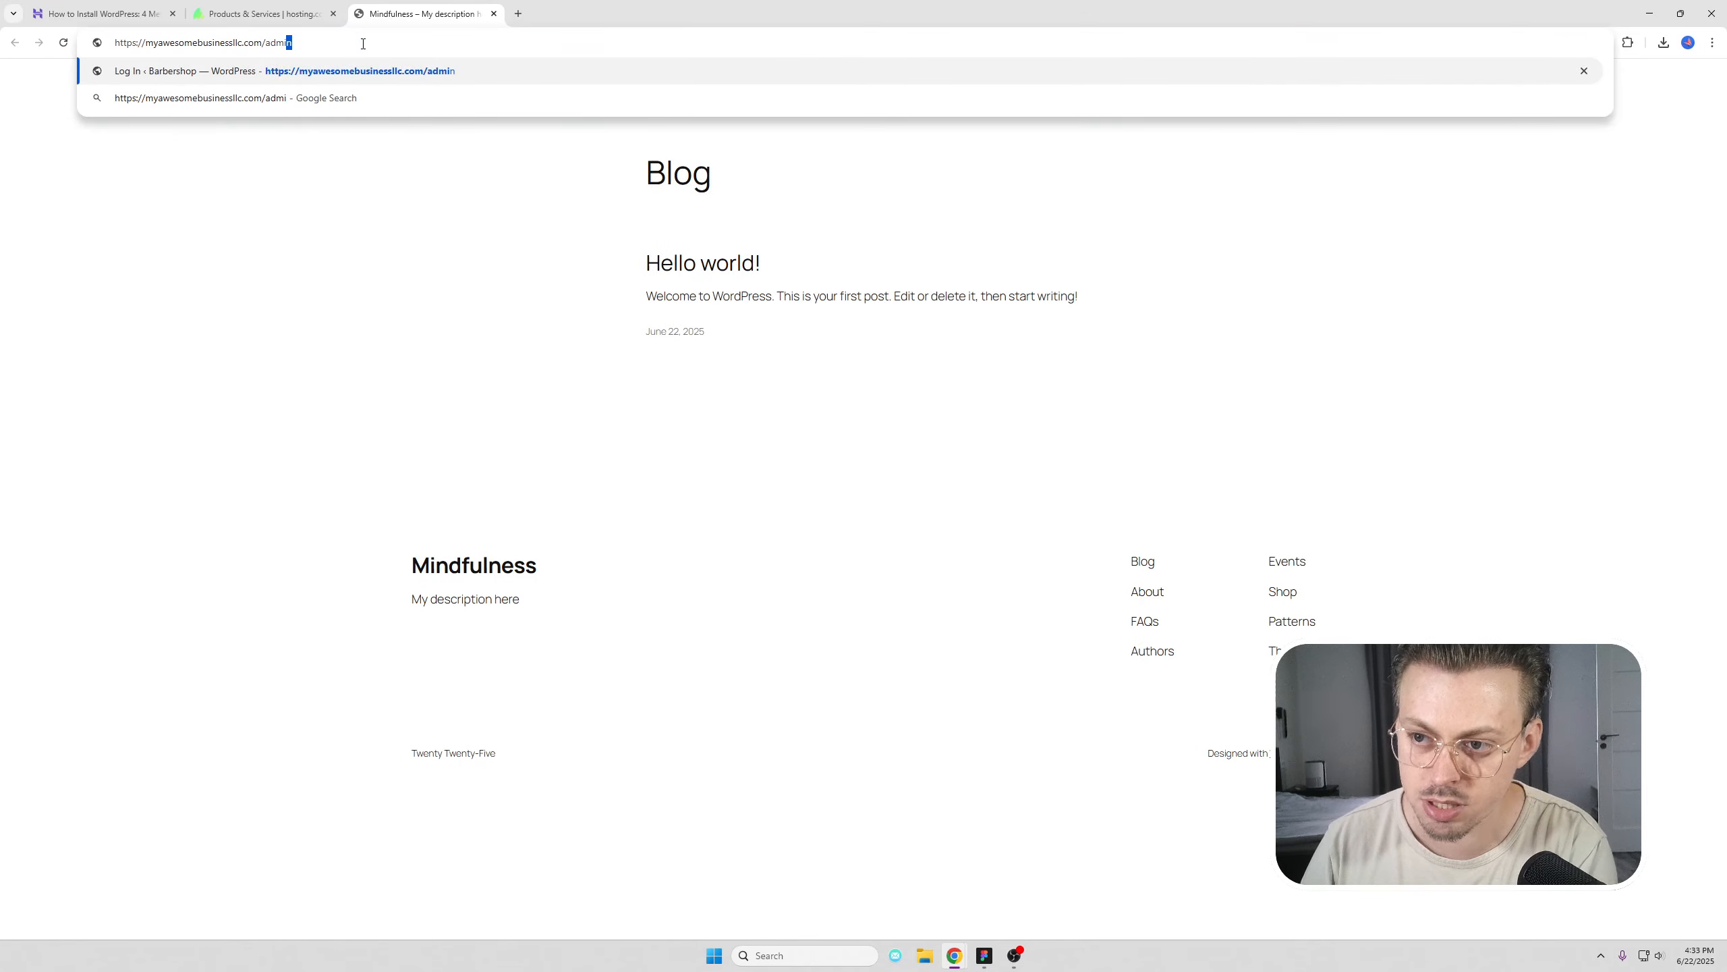
{"action": "key", "text": "Return"}
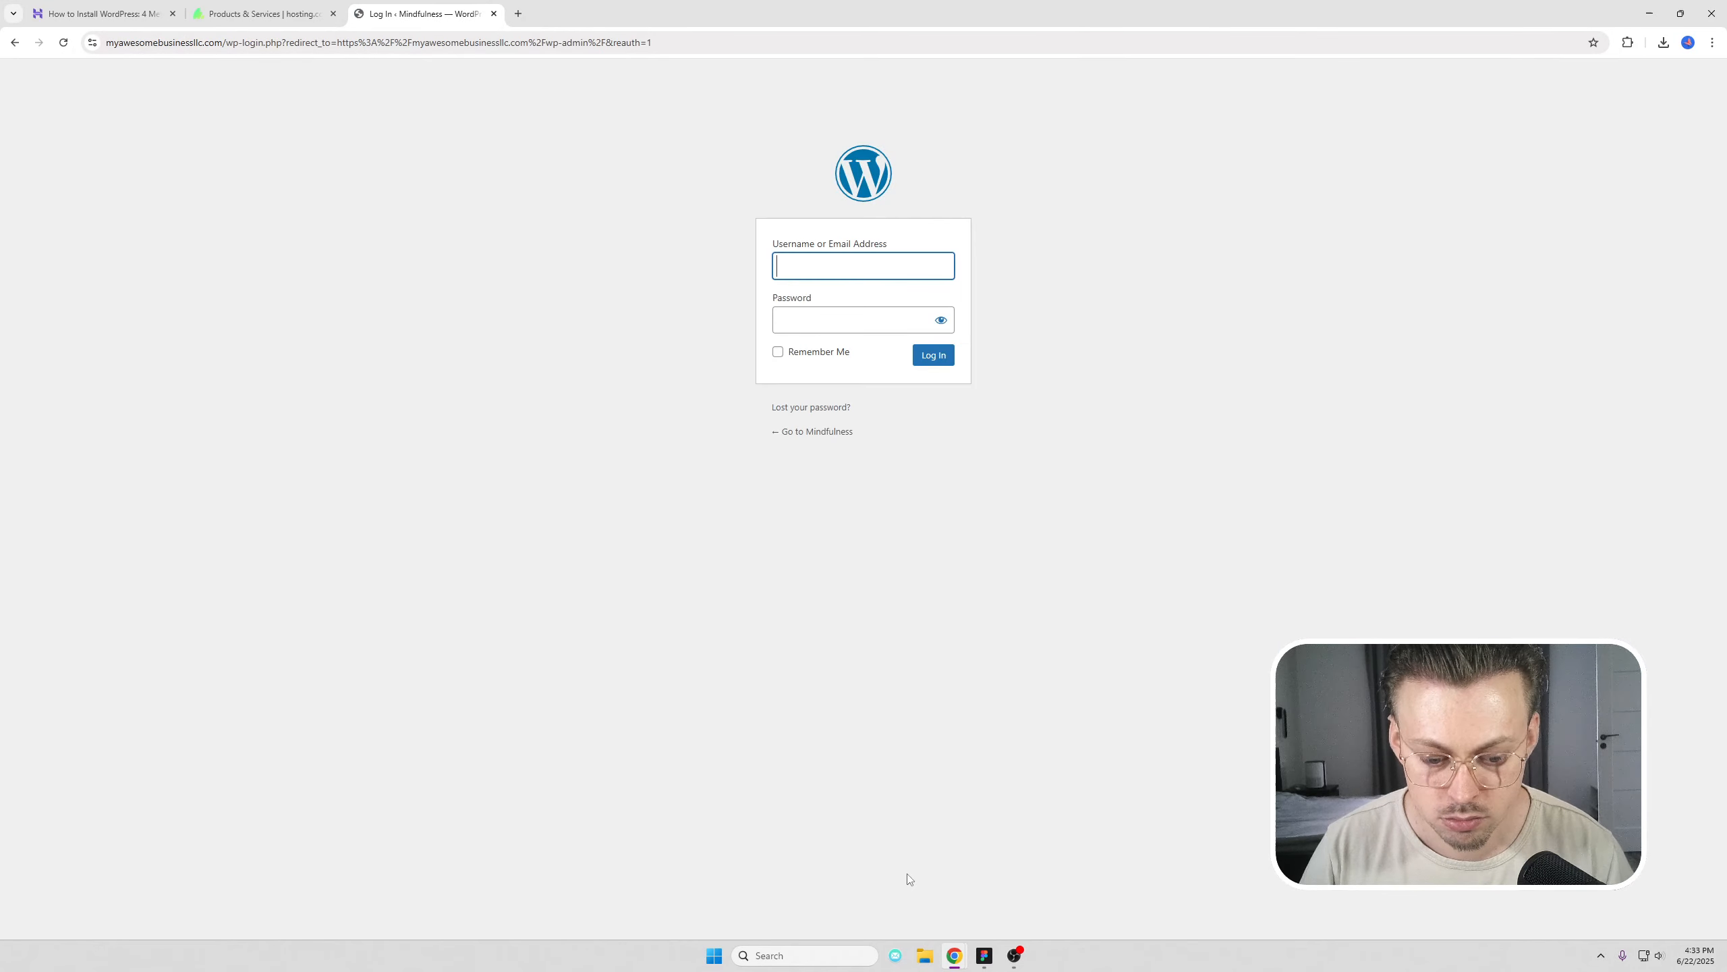
- Log in to the WordPress dashboard as admin with the saved credentials
{"action": "left_click", "coordinate": [1021, 958]}
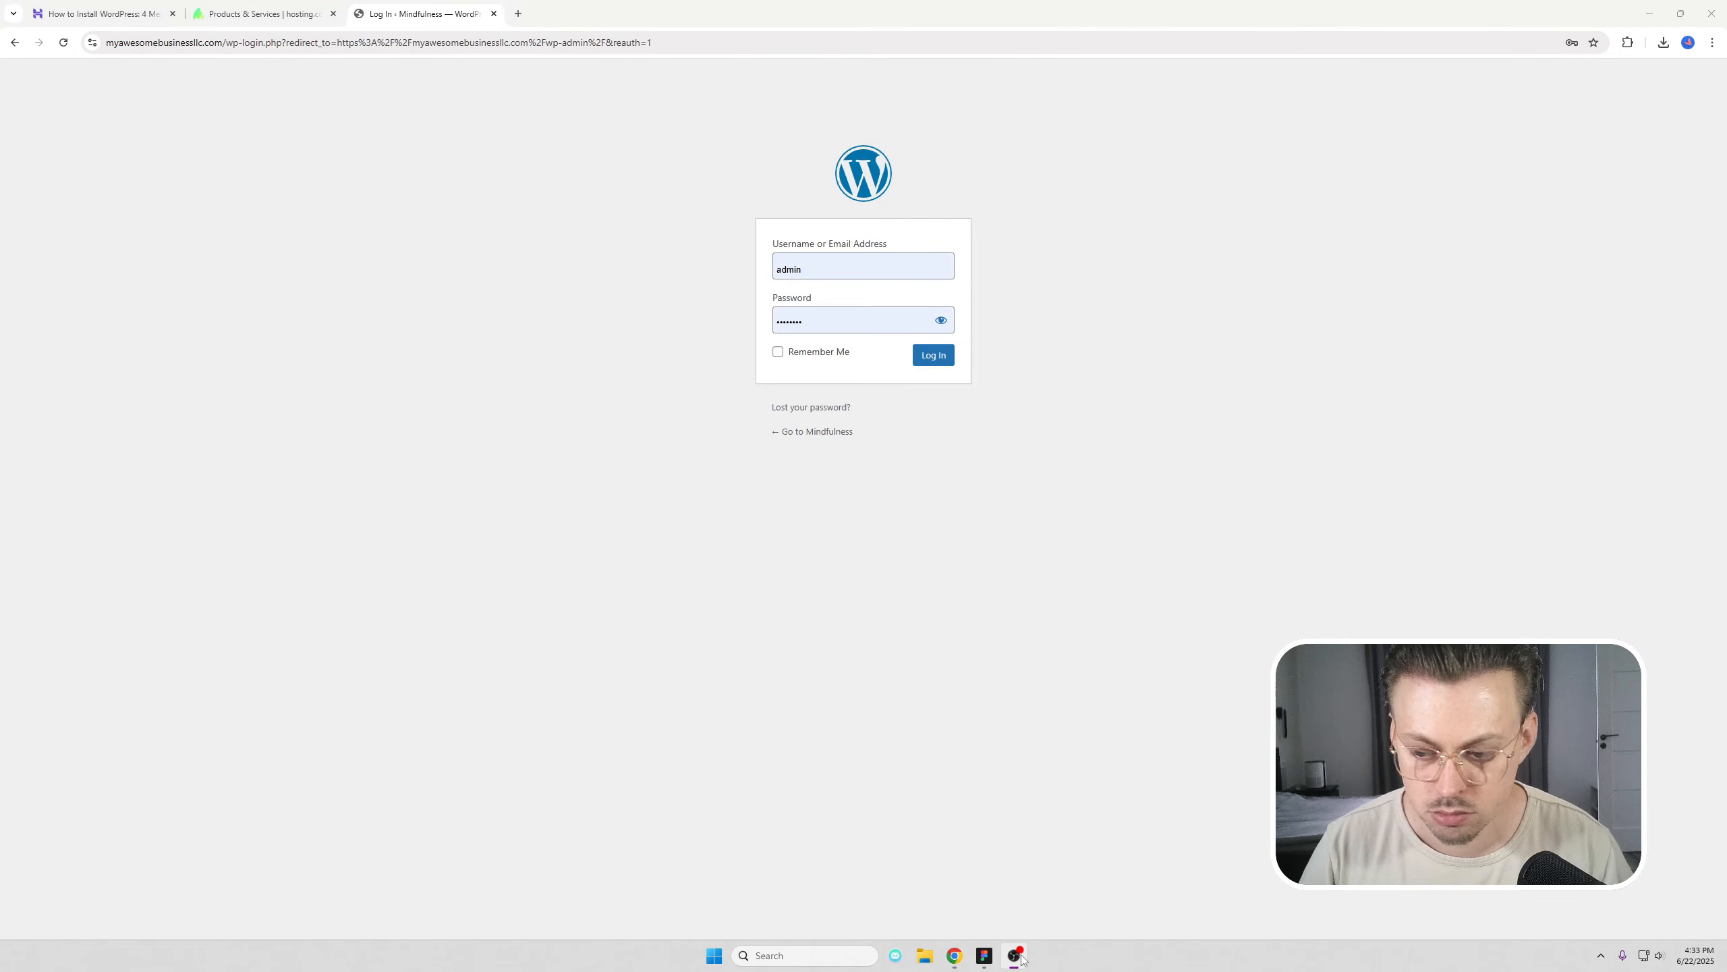
{"action": "left_click", "coordinate": [884, 355]}
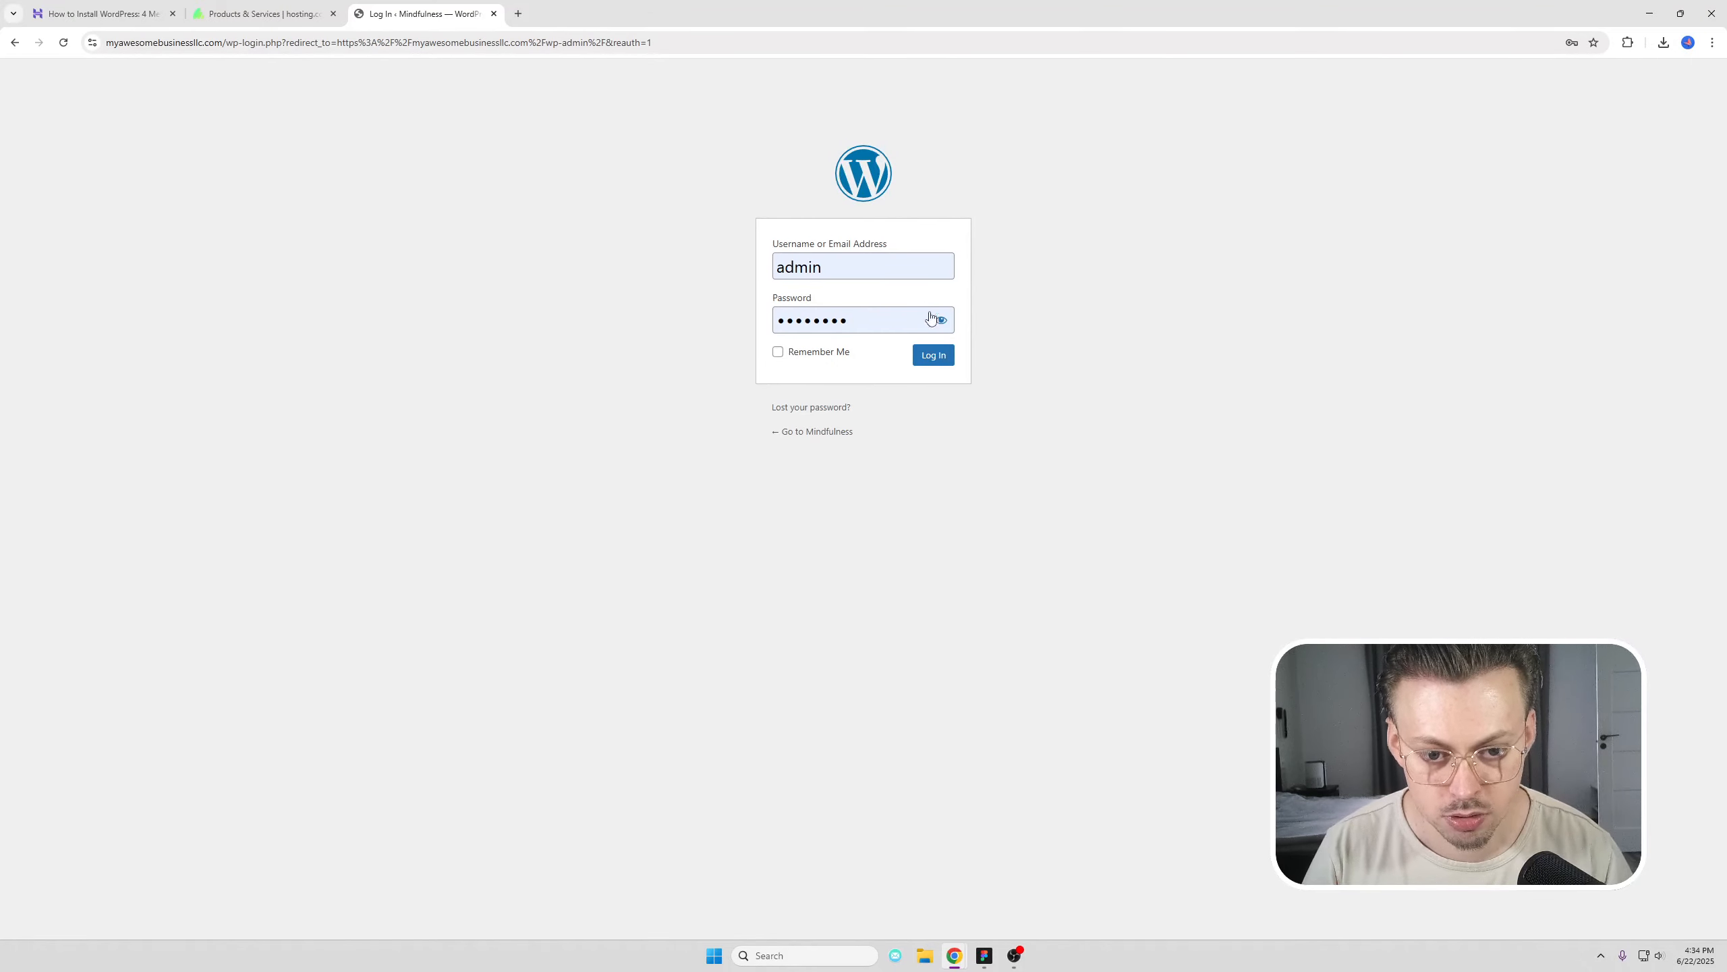
{"action": "left_click", "coordinate": [934, 361]}
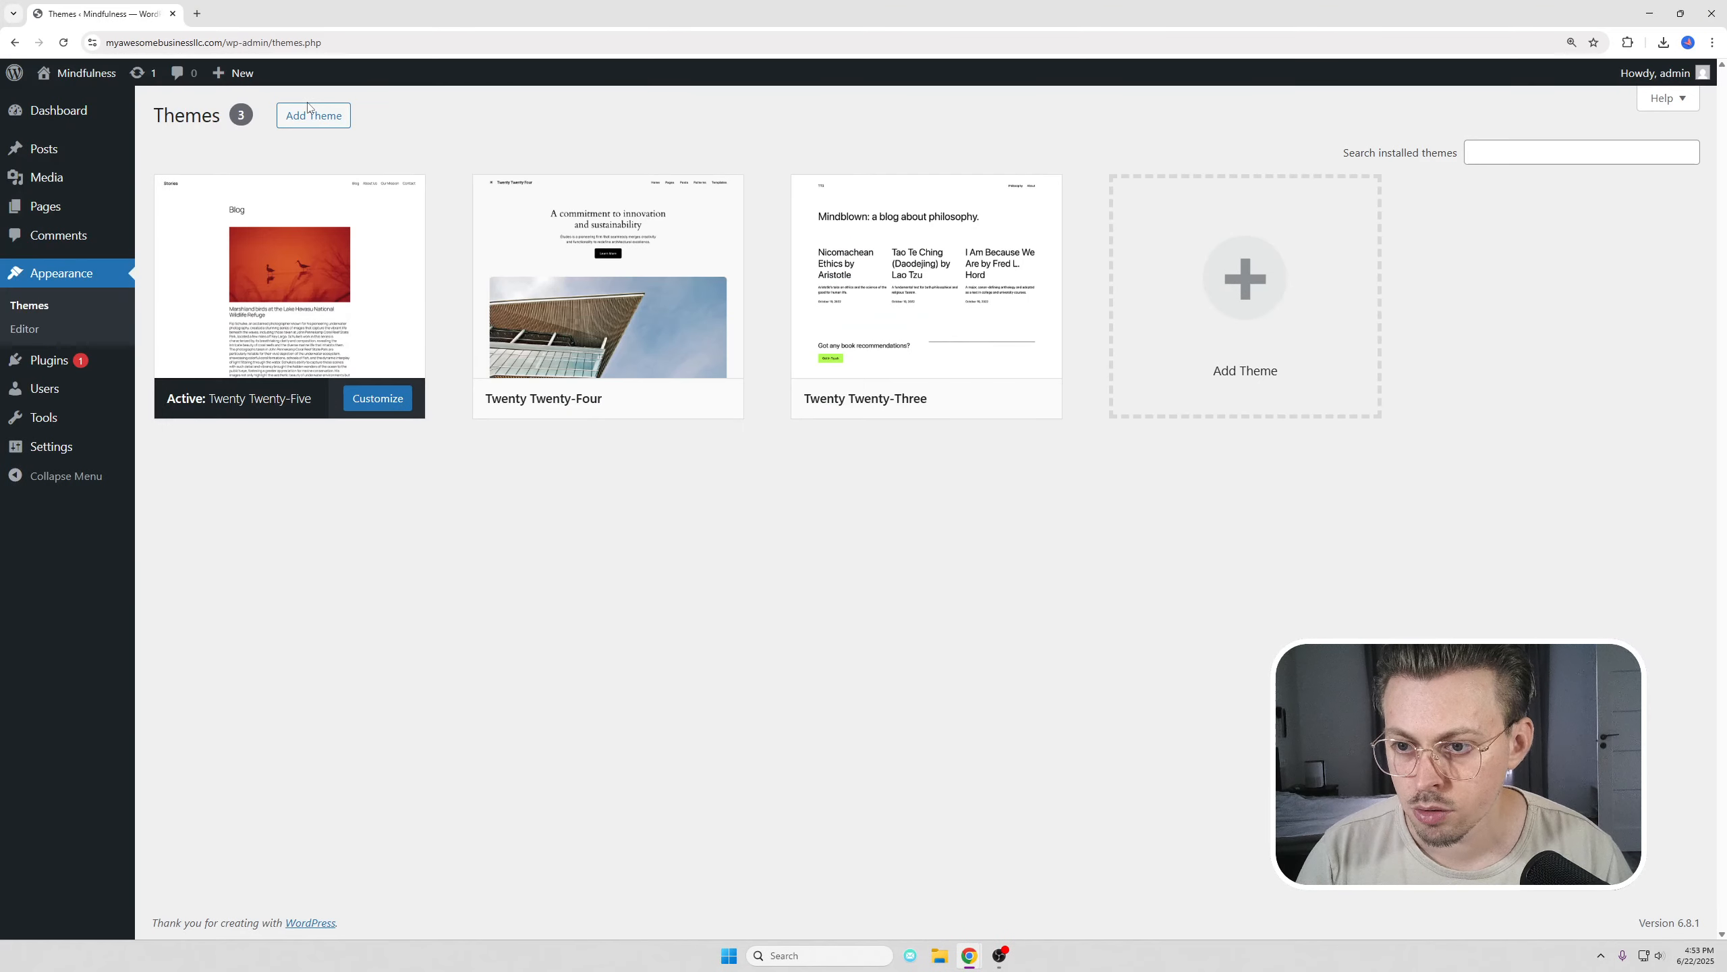
- Open the theme library for adding a new theme and search it for "coach mentor"
{"action": "left_click", "coordinate": [309, 115]}
{"action": "left_click", "coordinate": [1496, 163]}
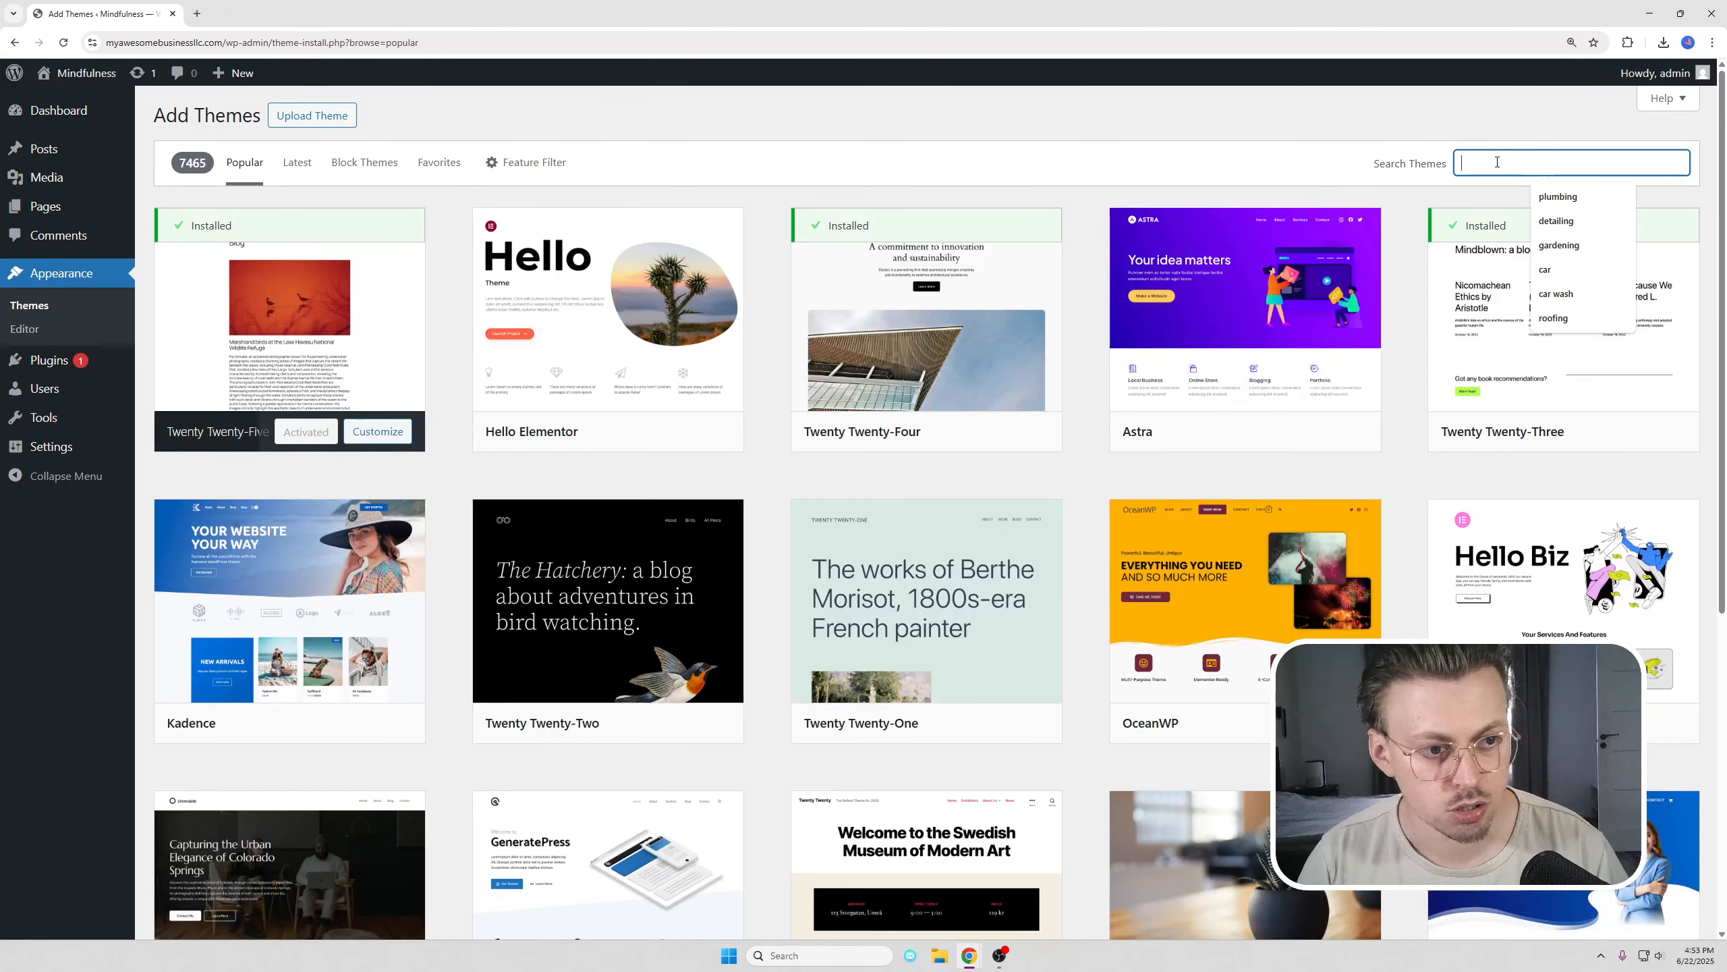
{"action": "type", "text": "coach mentor"}
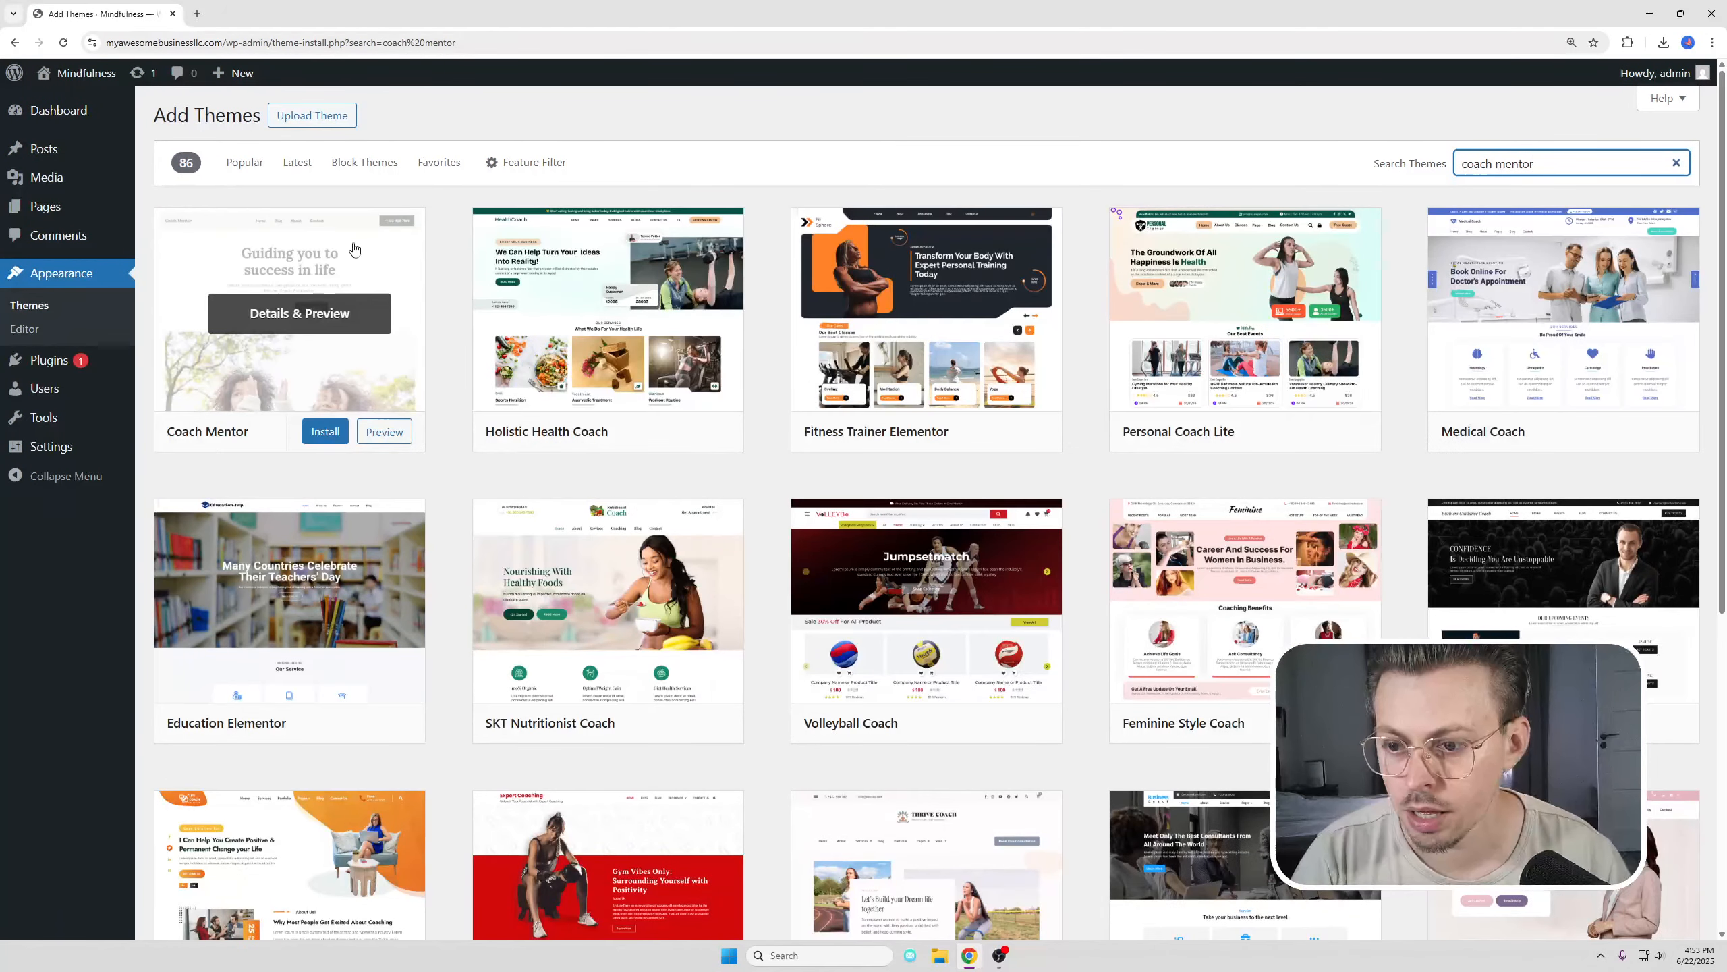
- Install the Coach Mentor theme from the search results and activate it
{"action": "left_click", "coordinate": [316, 432]}
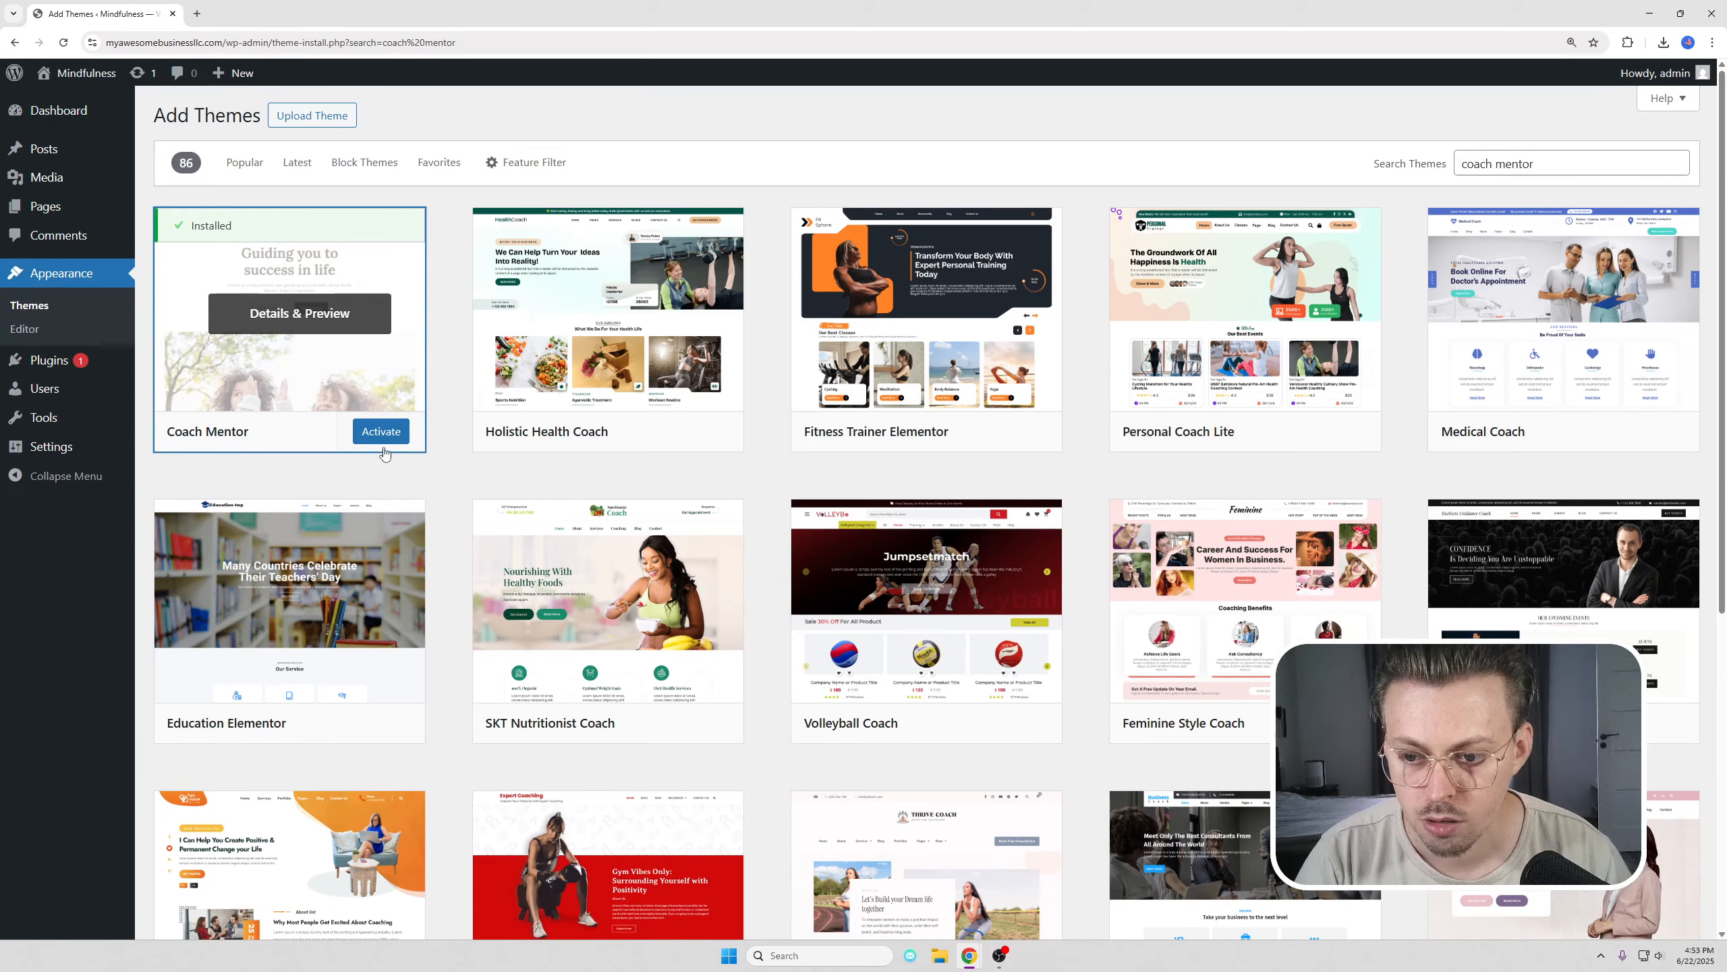
{"action": "left_click", "coordinate": [384, 449]}
{"action": "left_click", "coordinate": [279, 77]}
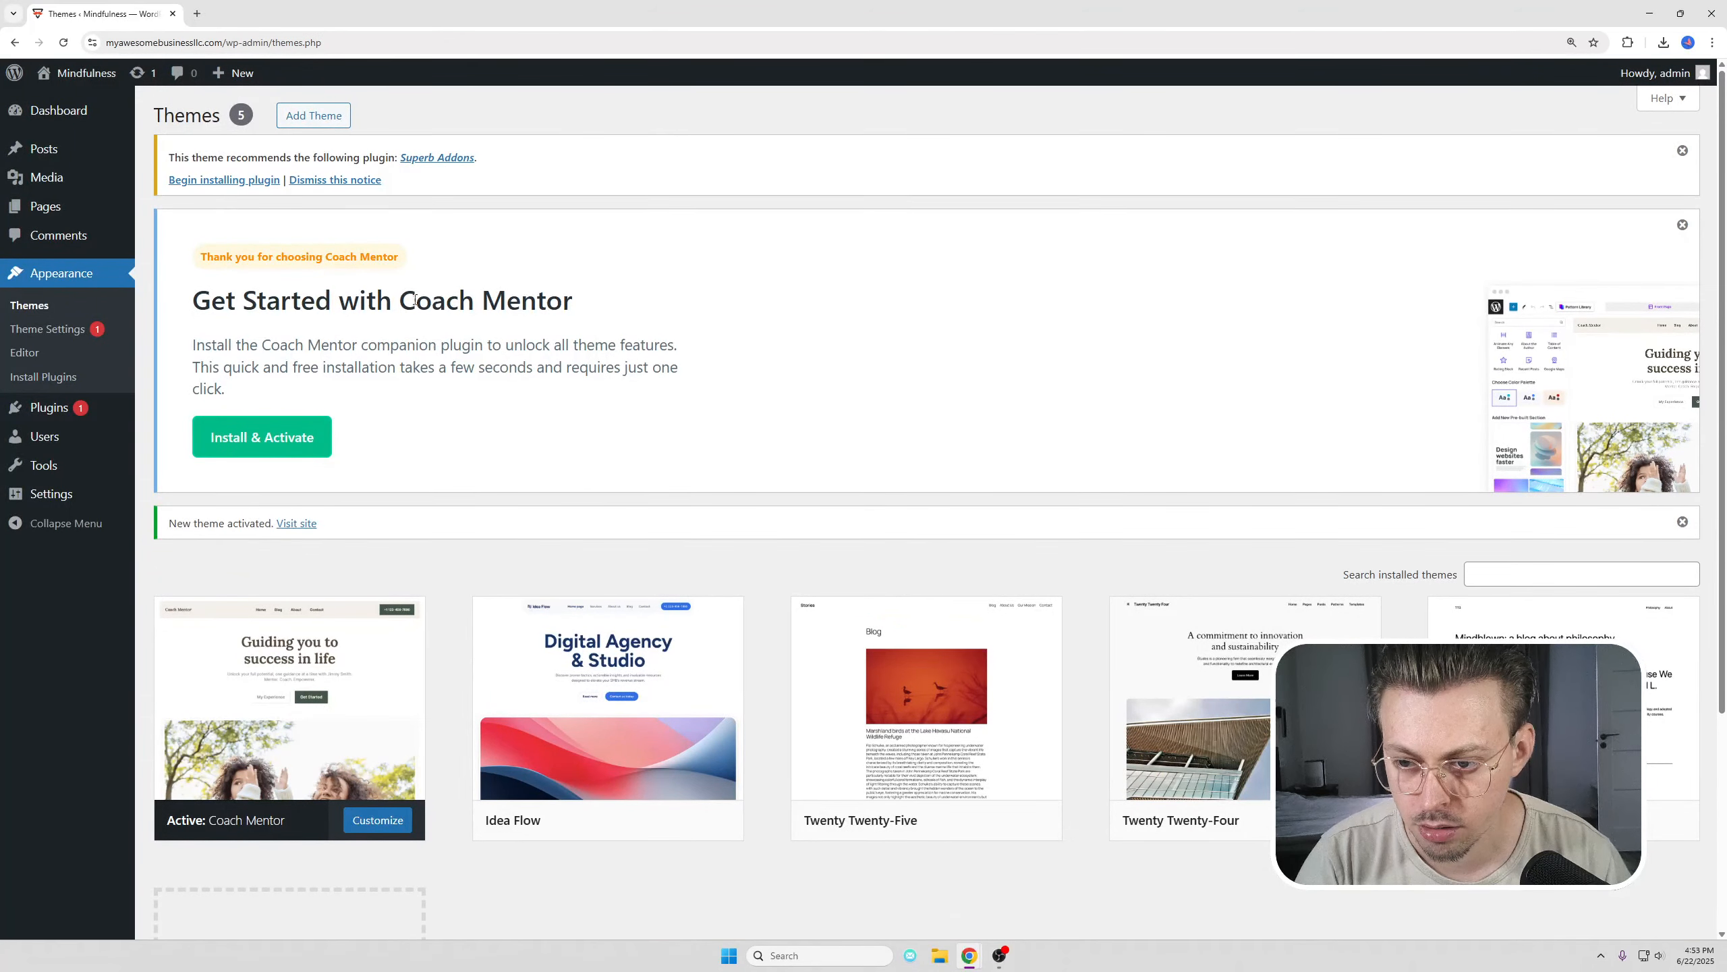
- Install and activate the Coach Mentor companion plugin and start its Theme Designer
{"action": "left_click", "coordinate": [299, 437]}
{"action": "left_click", "coordinate": [431, 292]}
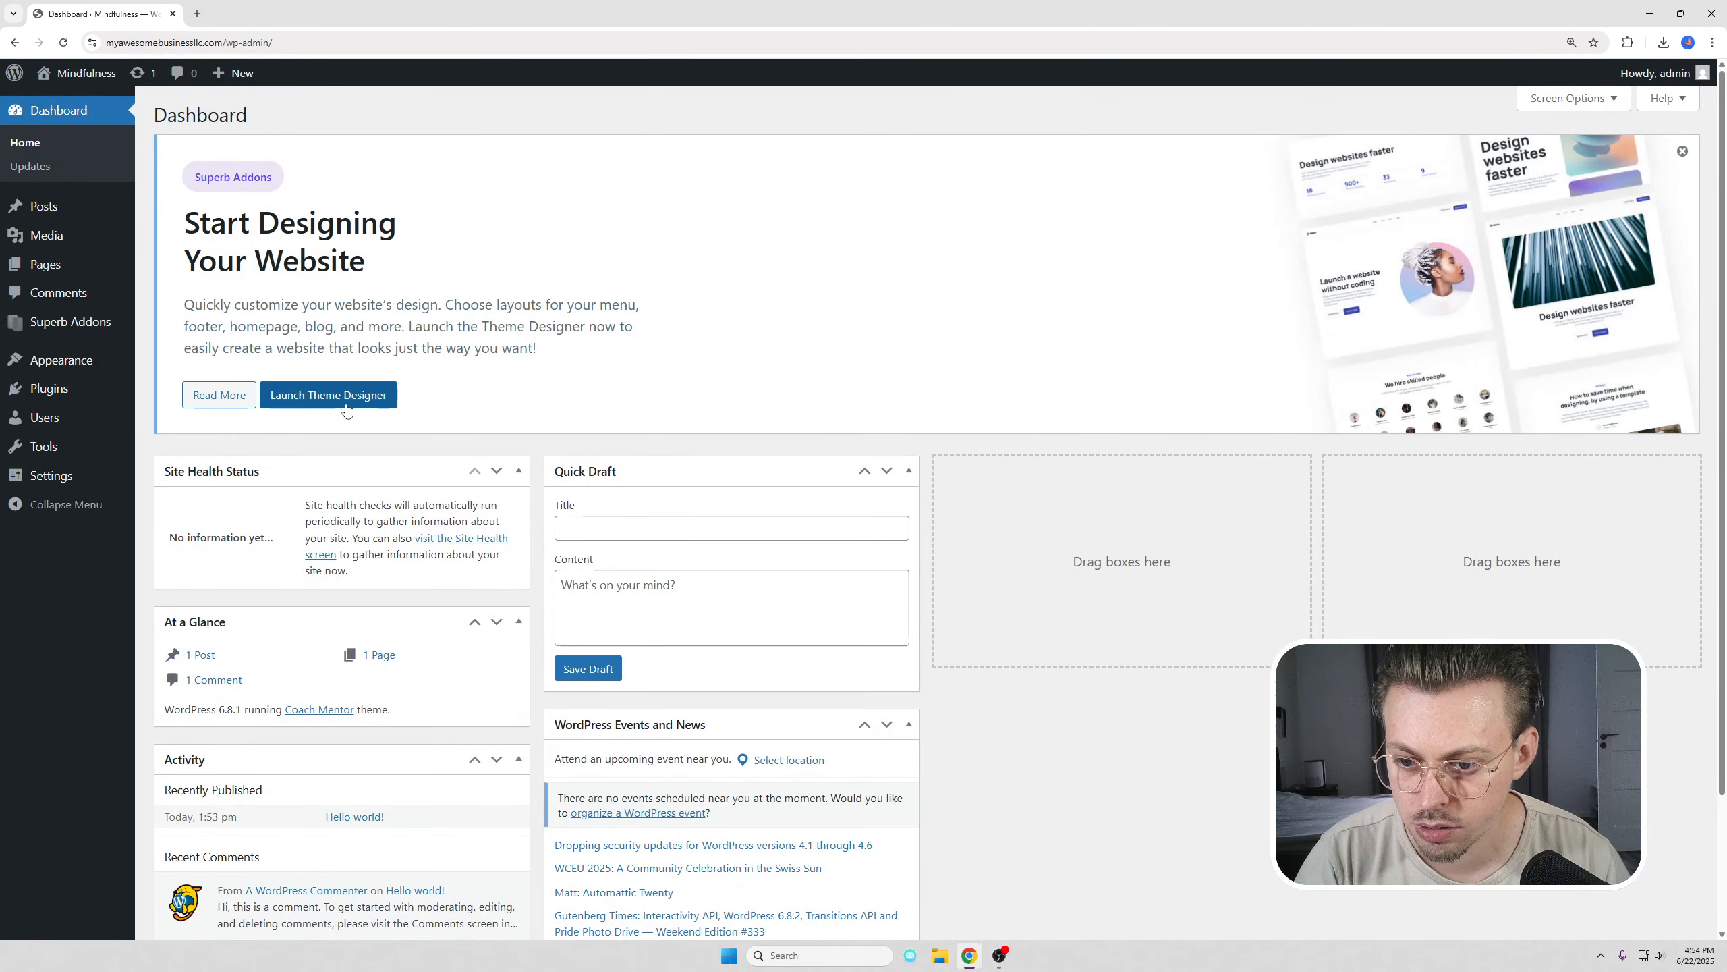
{"action": "left_click", "coordinate": [328, 396]}
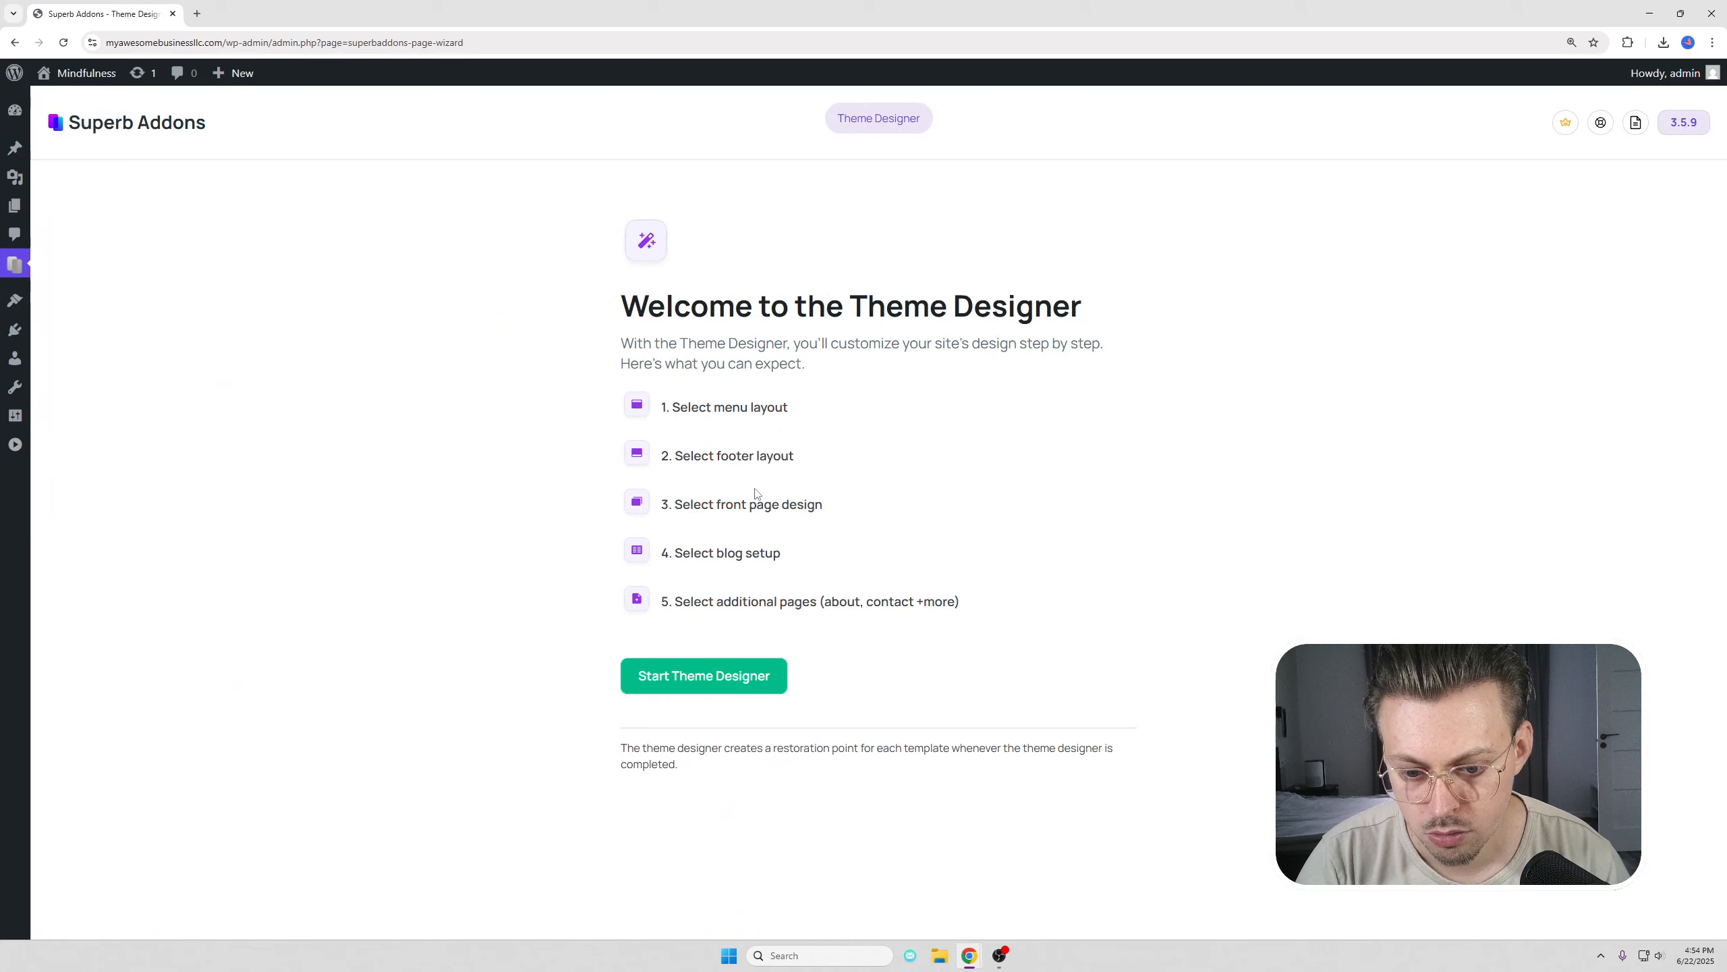
{"action": "left_click", "coordinate": [702, 675]}
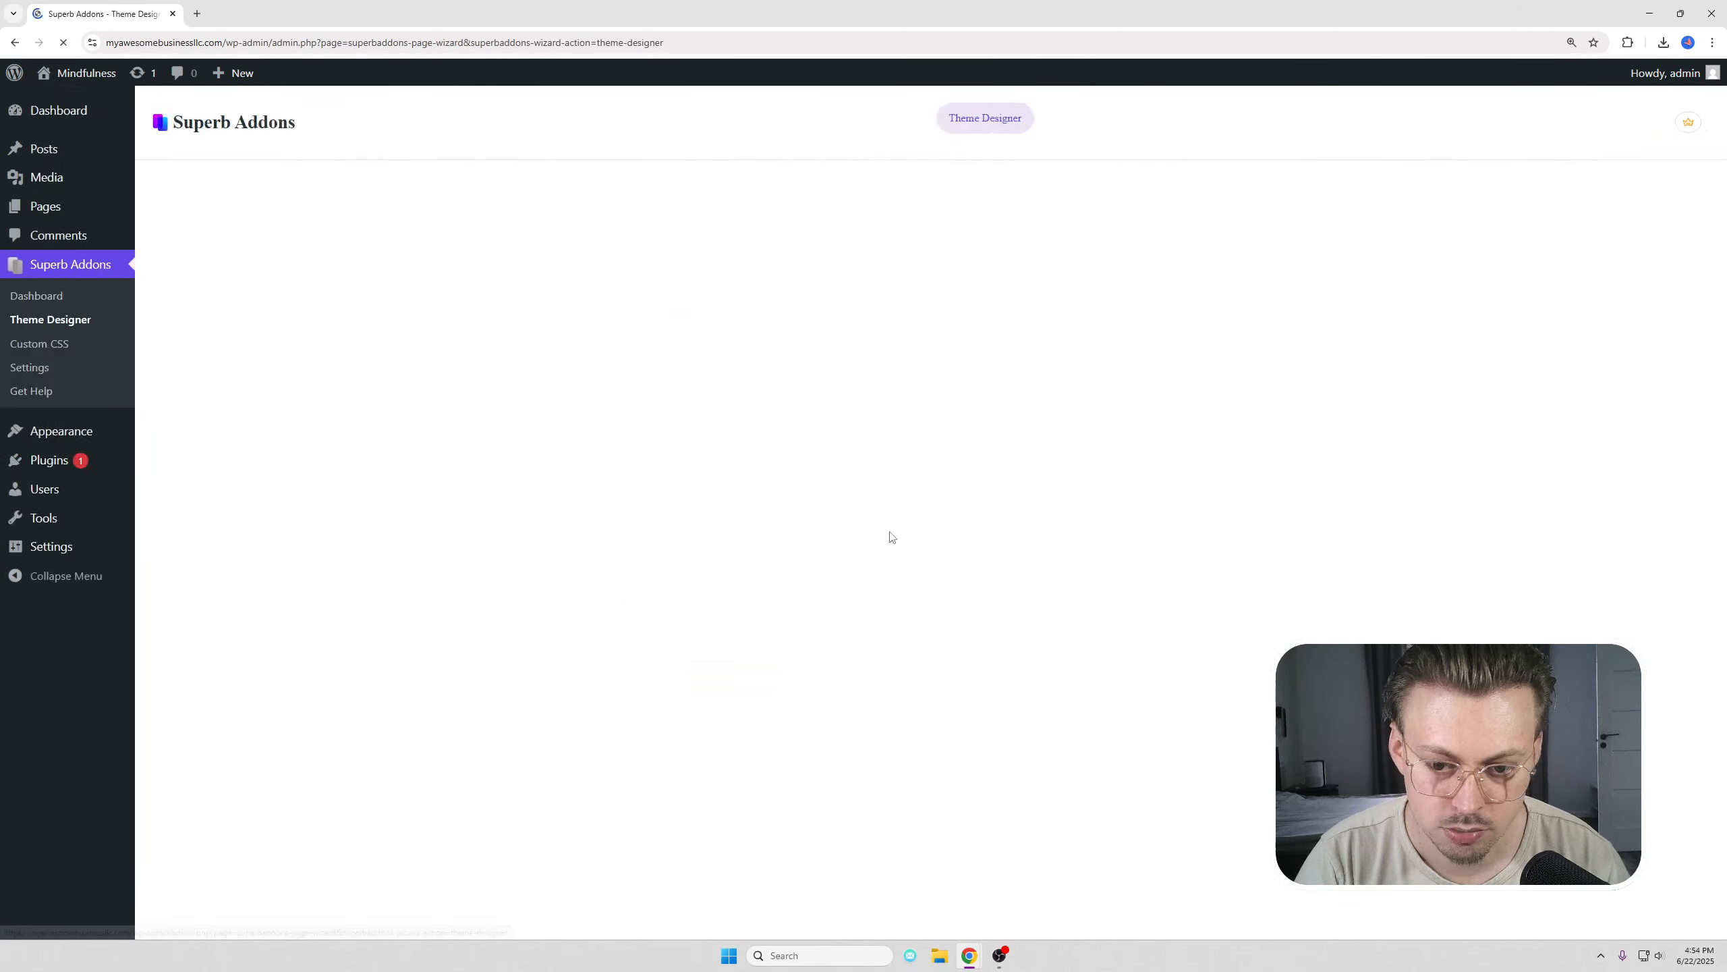
- Review the available menu layouts and keep Header (Theme) as the site's header template
{"action": "scroll", "coordinate": [728, 432], "scroll_direction": "down", "scroll_amount": 3}
{"action": "scroll", "coordinate": [783, 475], "scroll_direction": "up", "scroll_amount": 4}
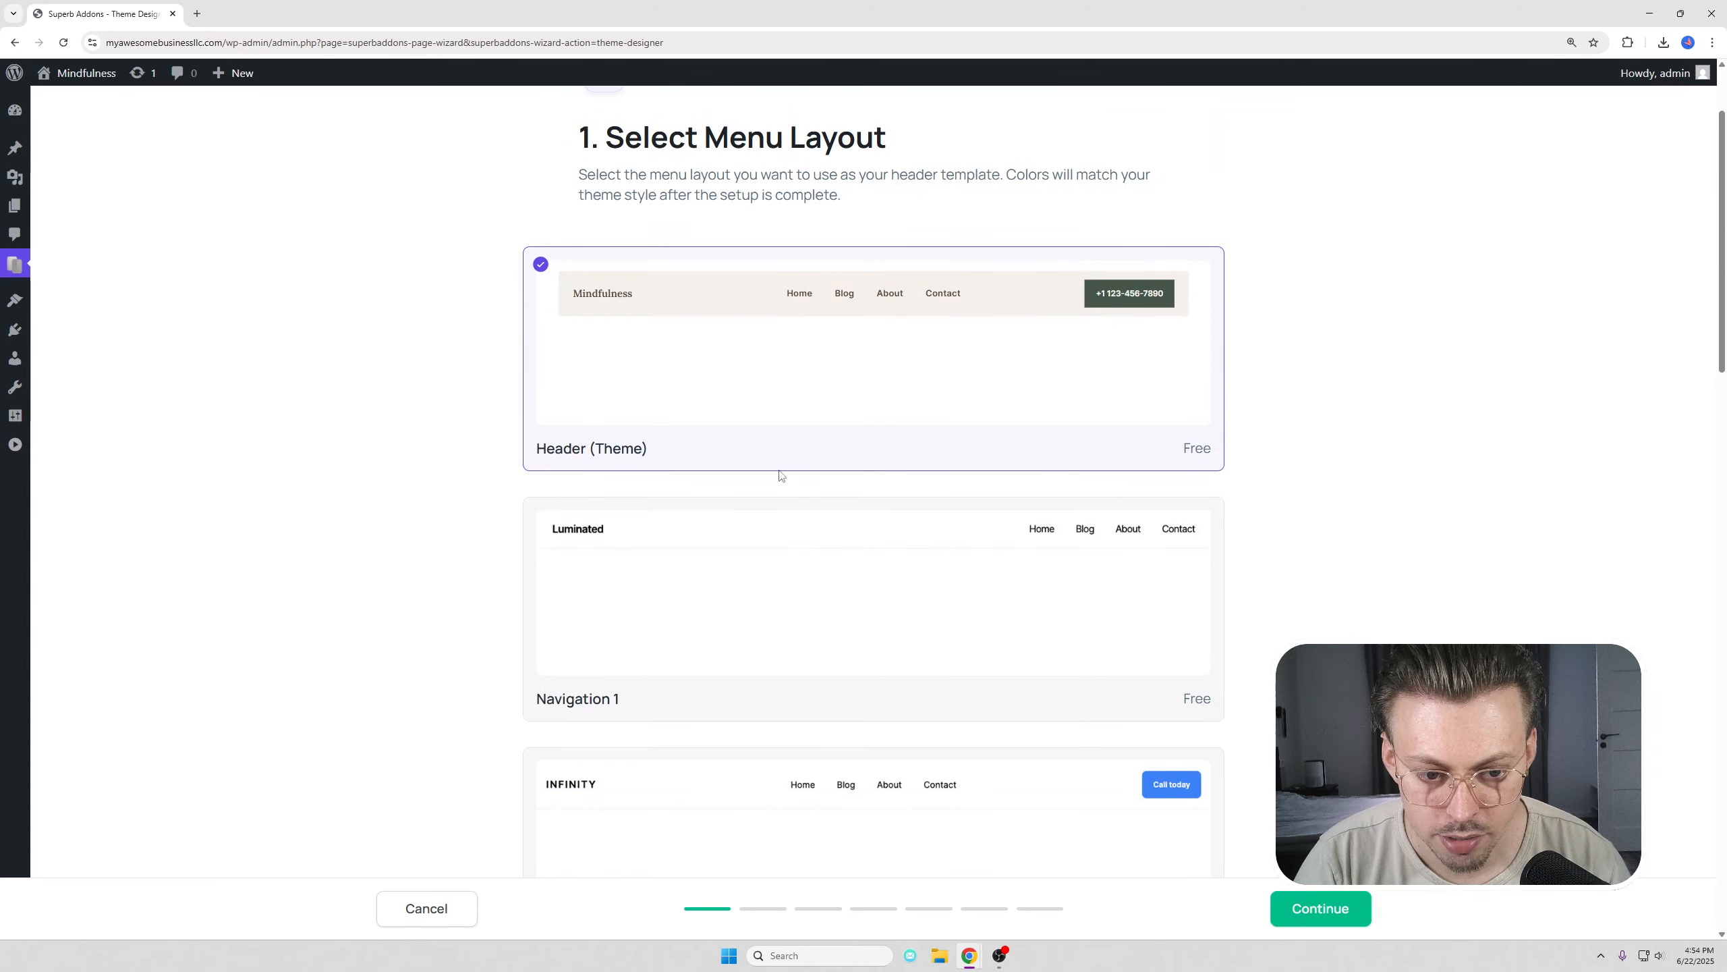
{"action": "scroll", "coordinate": [783, 351], "scroll_direction": "down", "scroll_amount": 3}
{"action": "scroll", "coordinate": [834, 394], "scroll_direction": "up", "scroll_amount": 5}
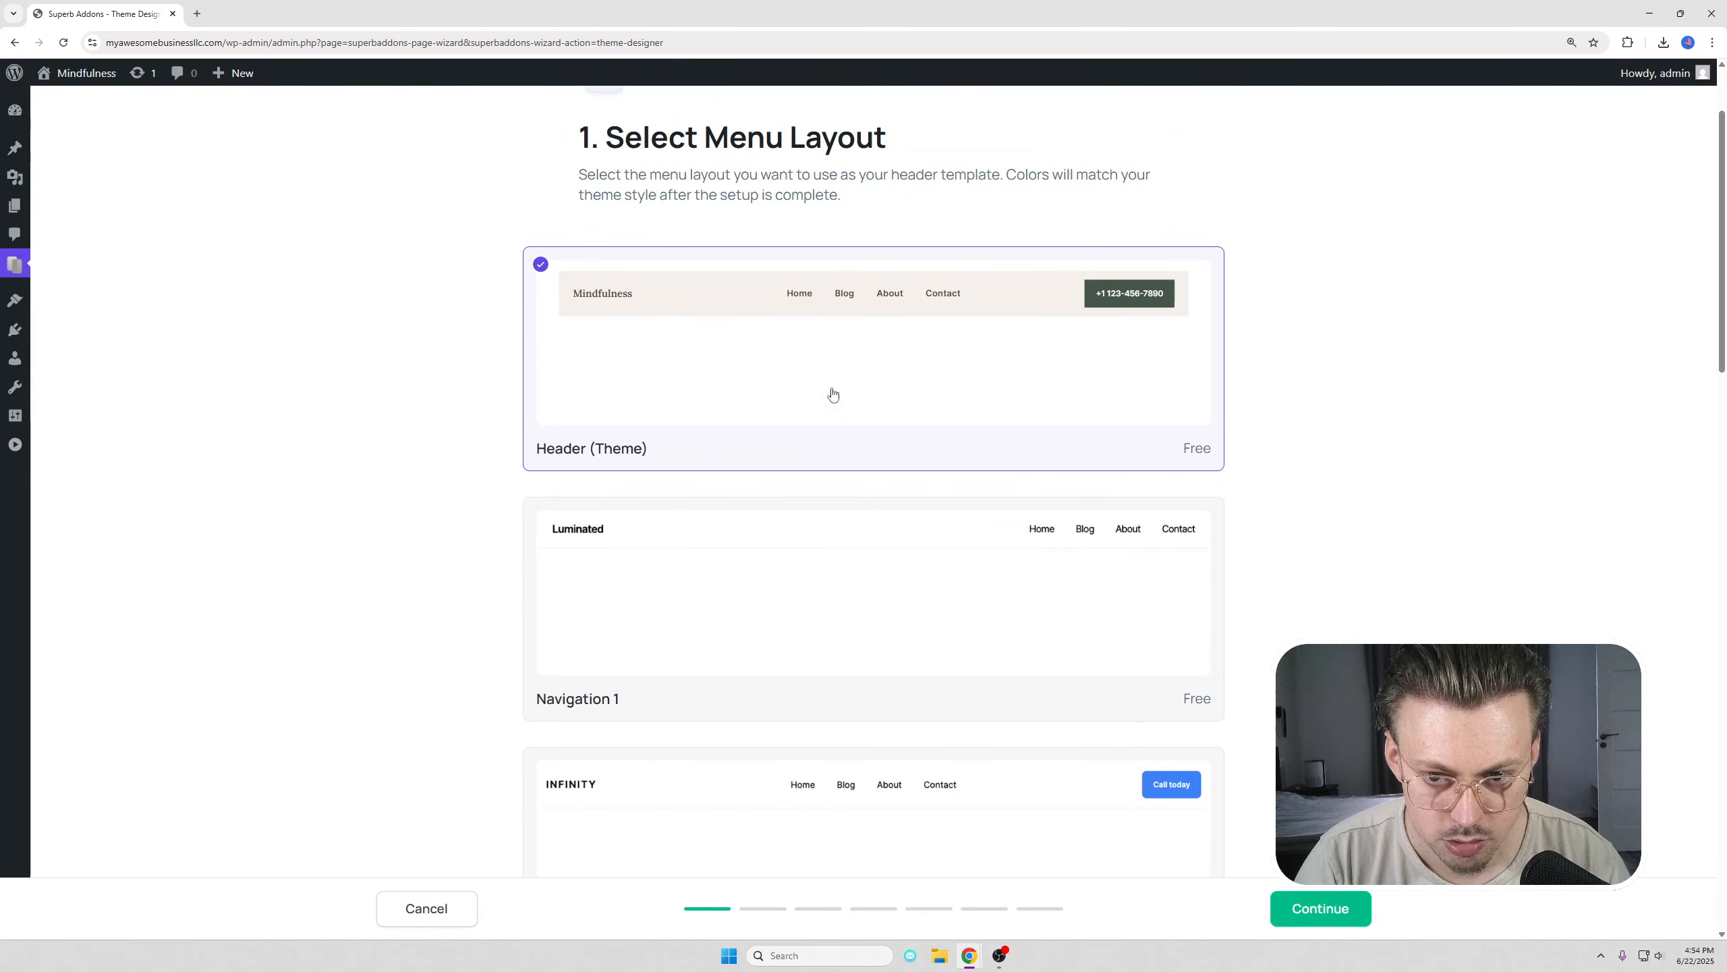
{"action": "scroll", "coordinate": [809, 407], "scroll_direction": "down", "scroll_amount": 2}
{"action": "scroll", "coordinate": [808, 406], "scroll_direction": "down", "scroll_amount": 8}
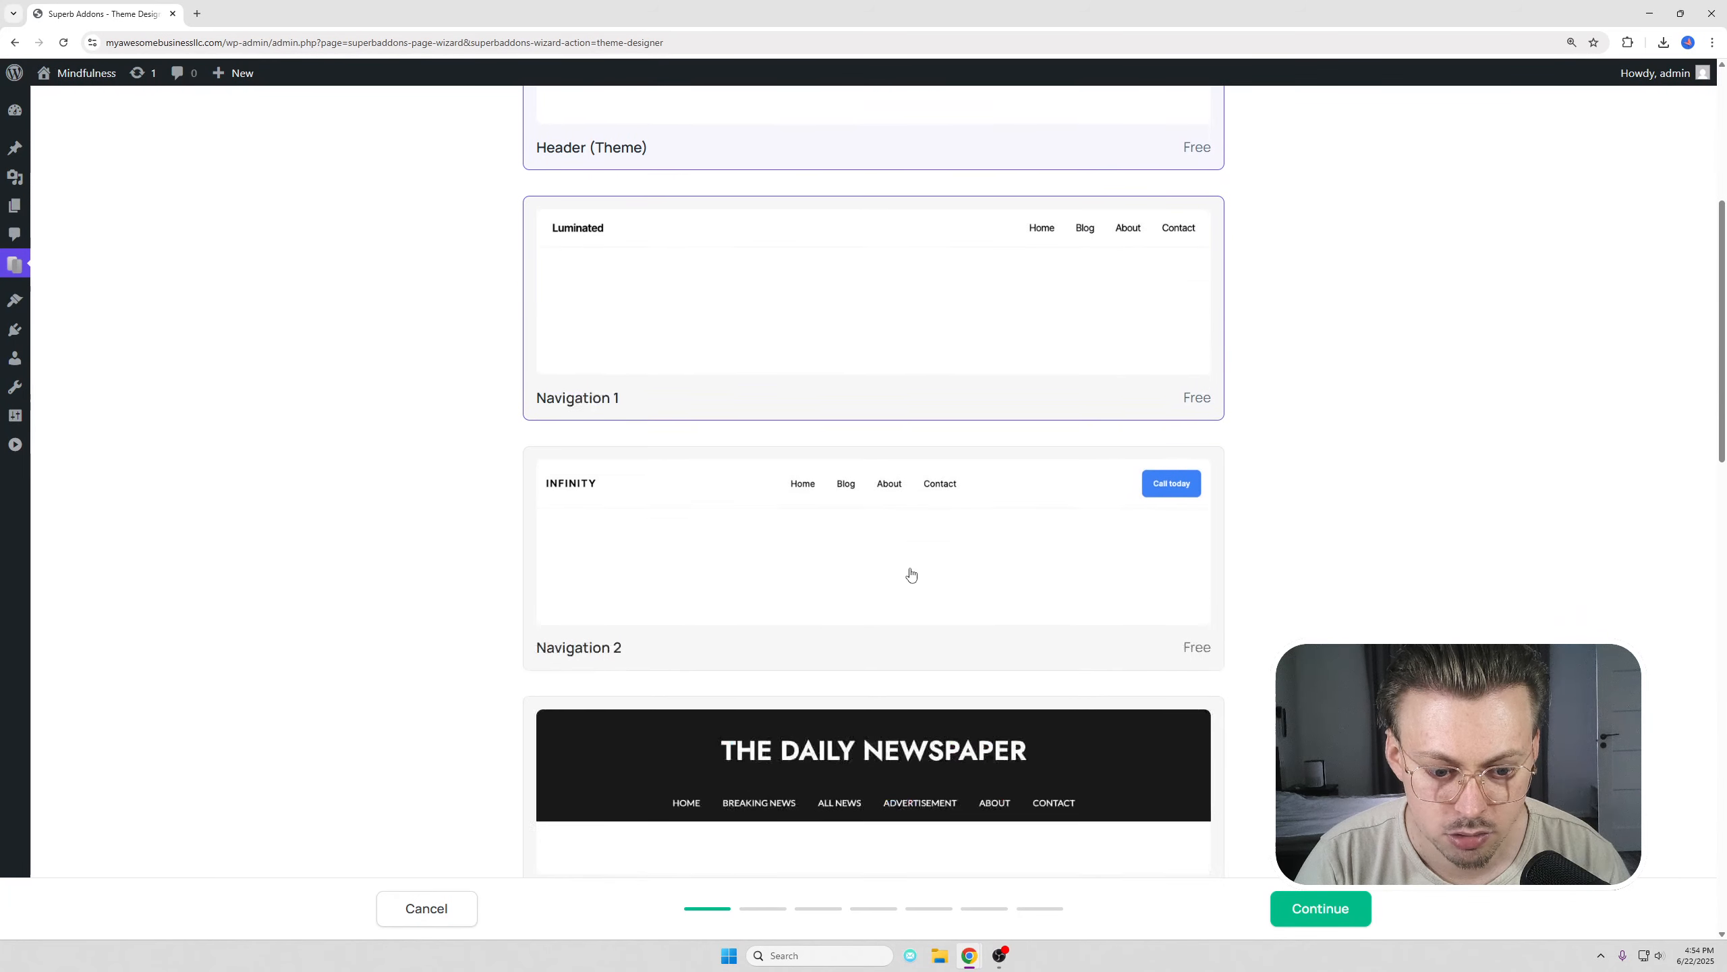
{"action": "scroll", "coordinate": [911, 573], "scroll_direction": "up", "scroll_amount": 6}
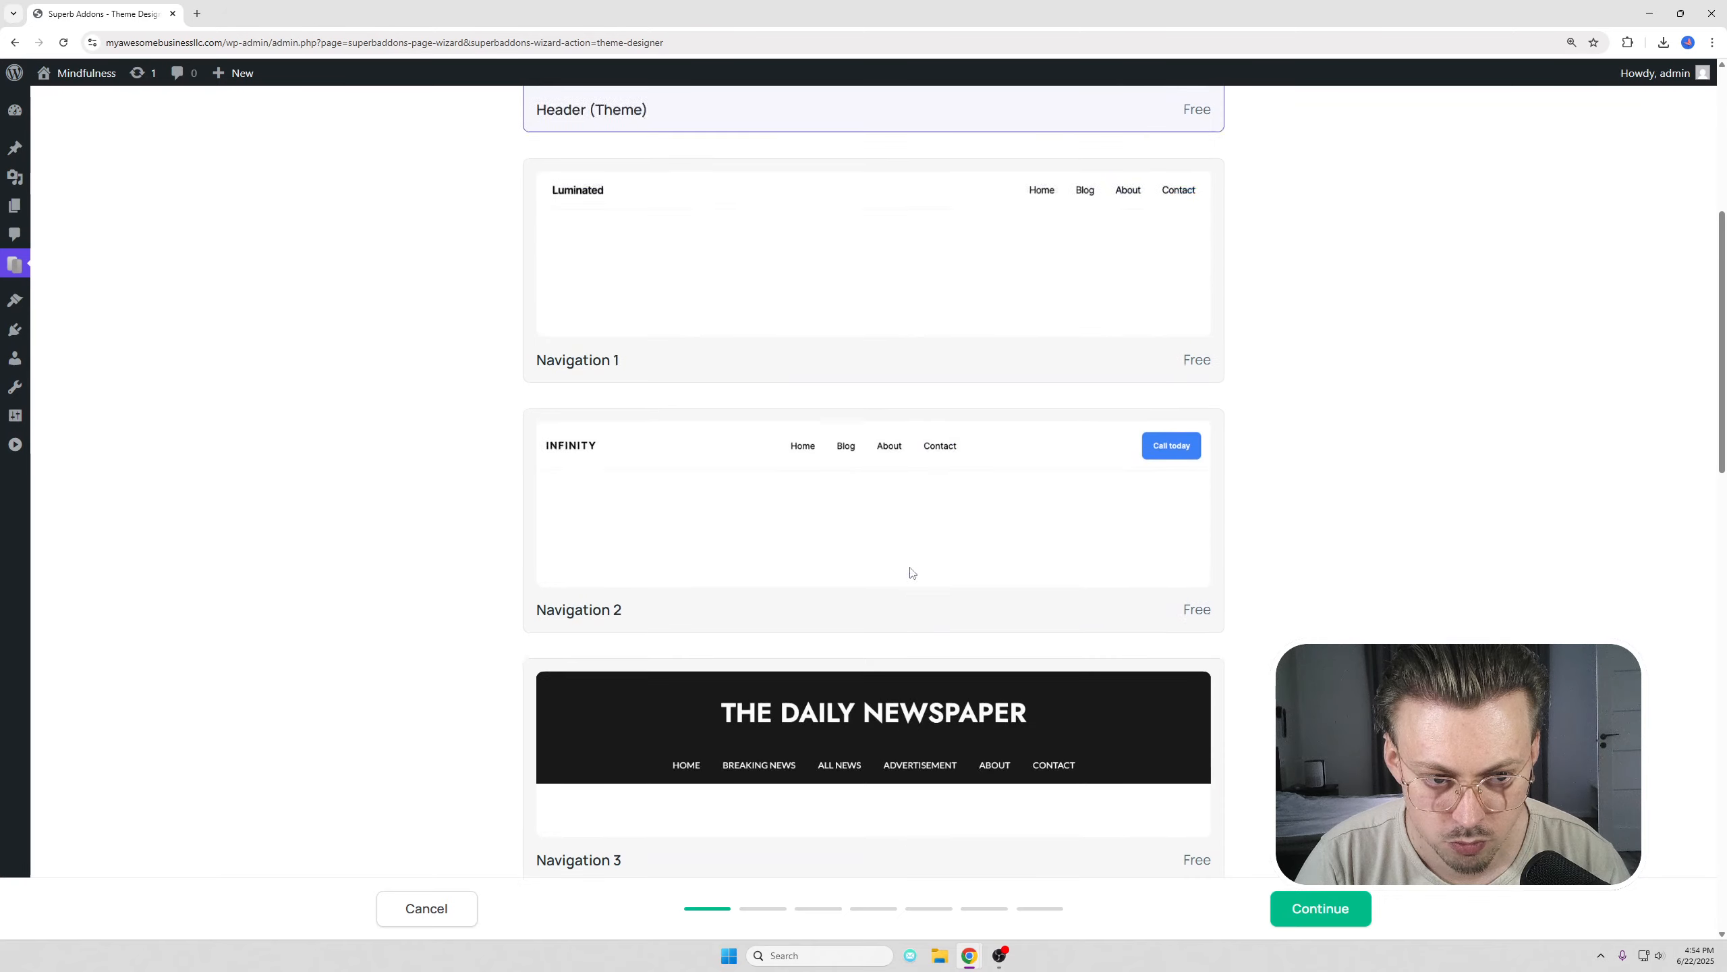
{"action": "scroll", "coordinate": [910, 571], "scroll_direction": "down", "scroll_amount": 5}
{"action": "scroll", "coordinate": [909, 572], "scroll_direction": "down", "scroll_amount": 6}
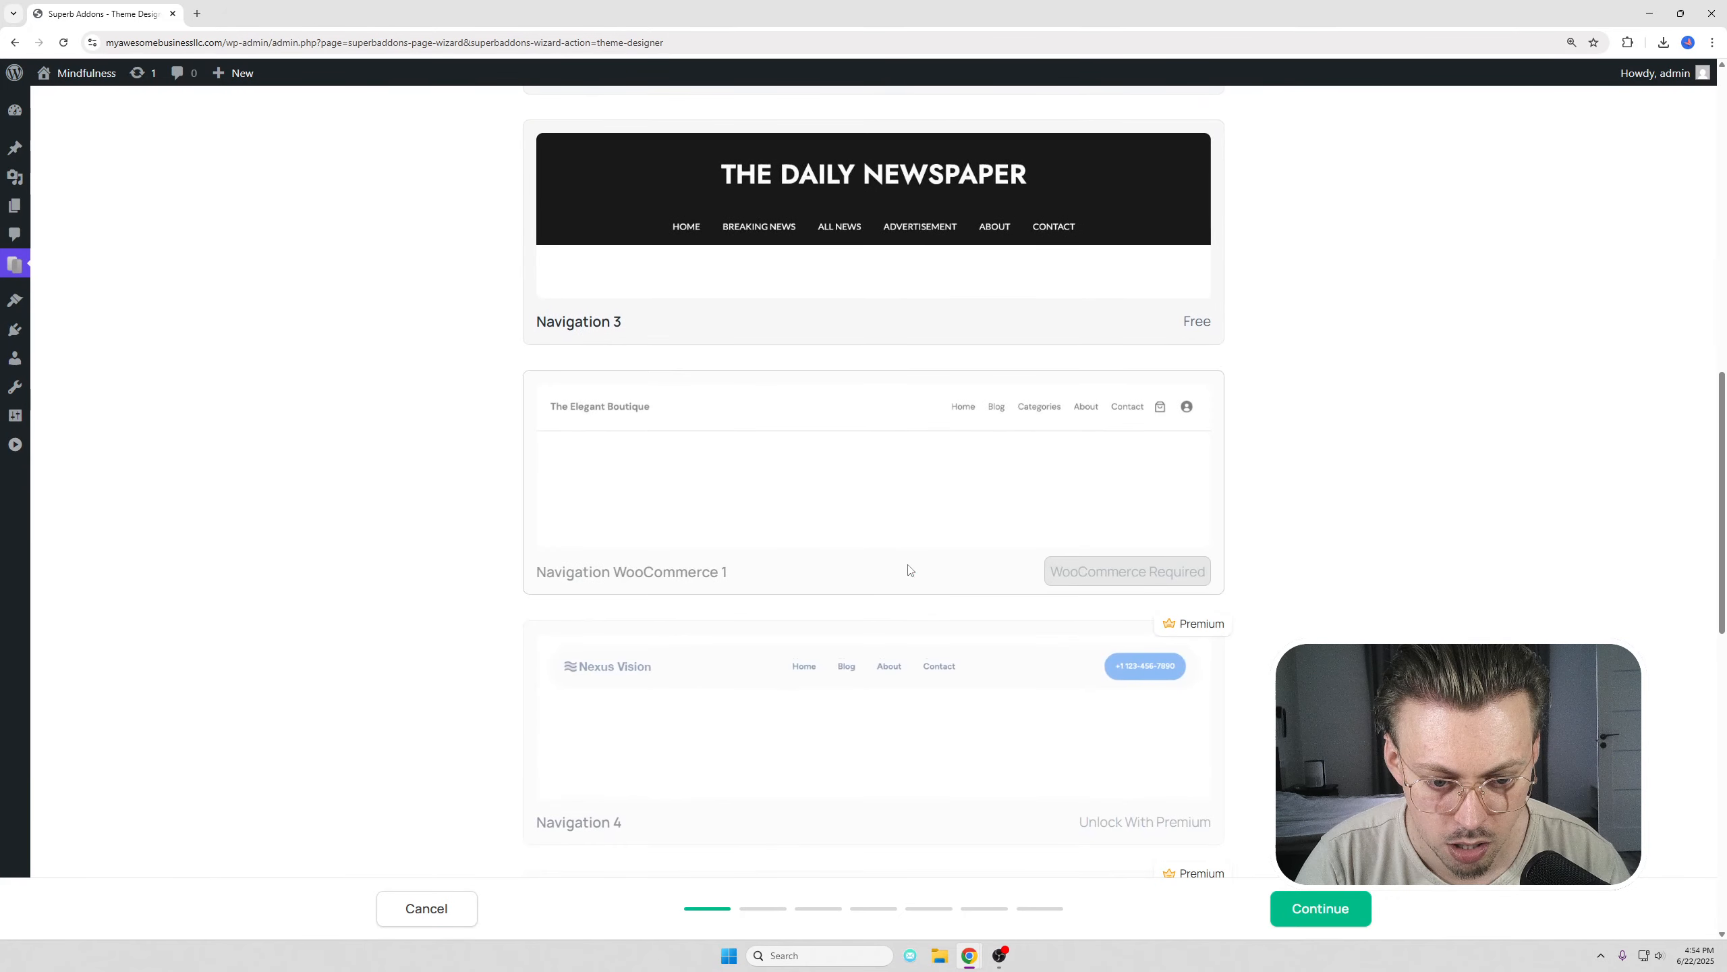
{"action": "scroll", "coordinate": [910, 571], "scroll_direction": "up", "scroll_amount": 10}
{"action": "scroll", "coordinate": [880, 541], "scroll_direction": "up", "scroll_amount": 6}
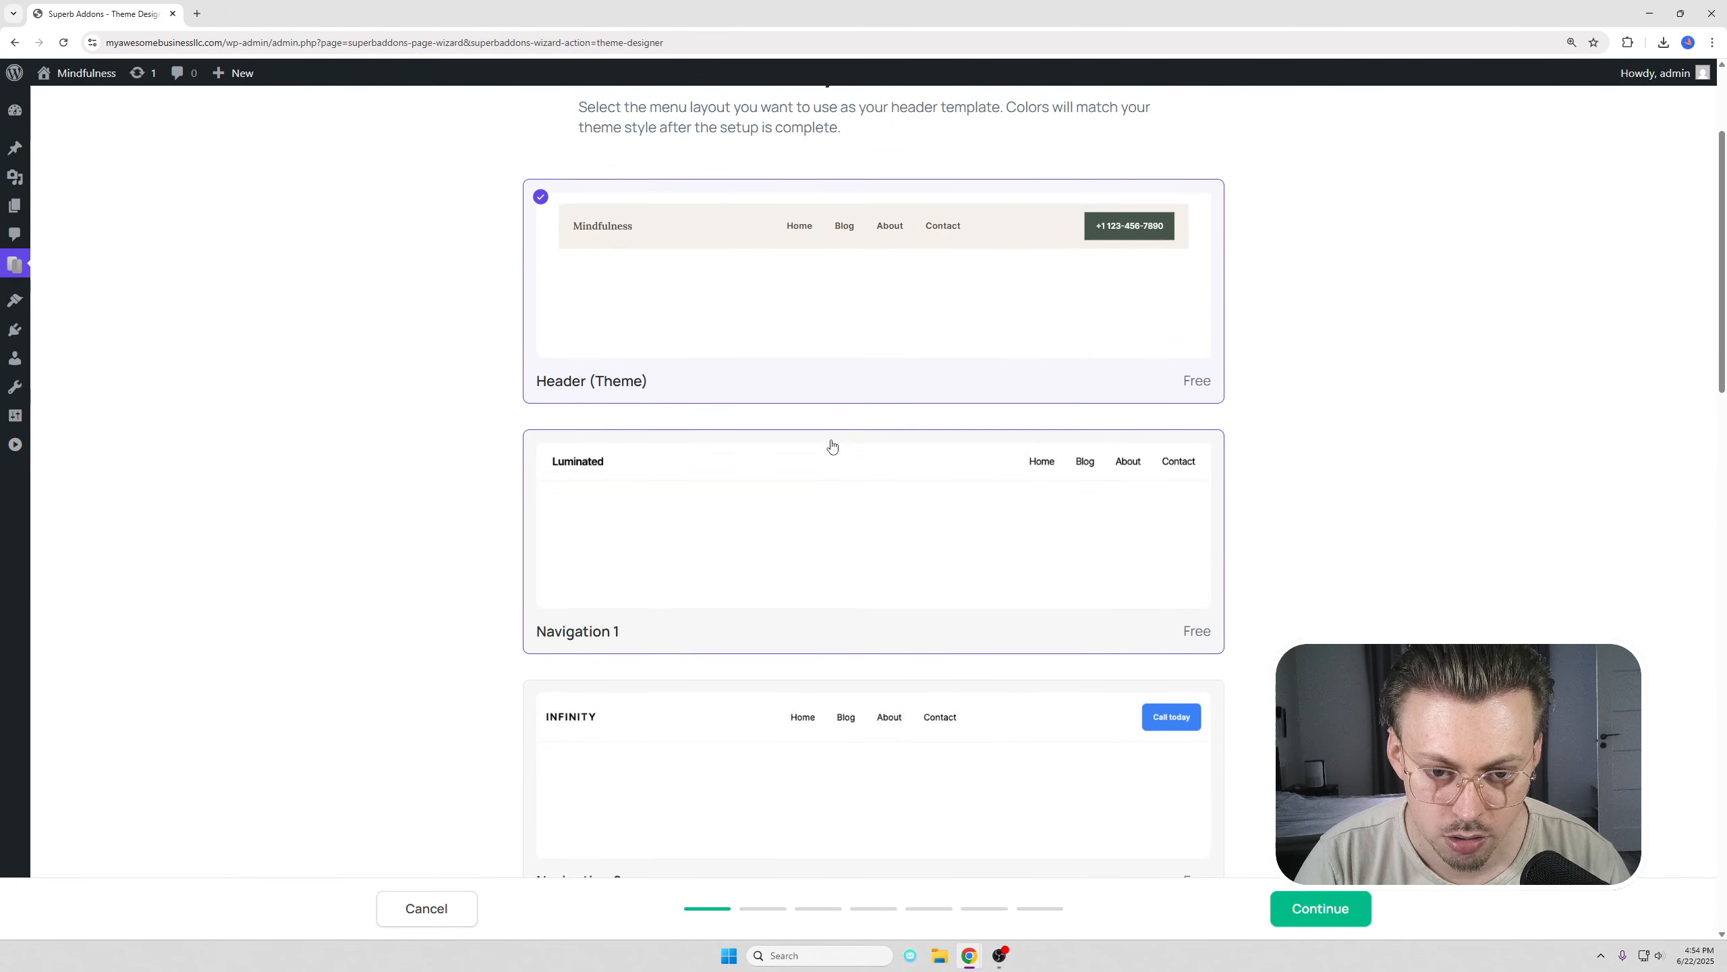
{"action": "left_click", "coordinate": [1319, 909]}
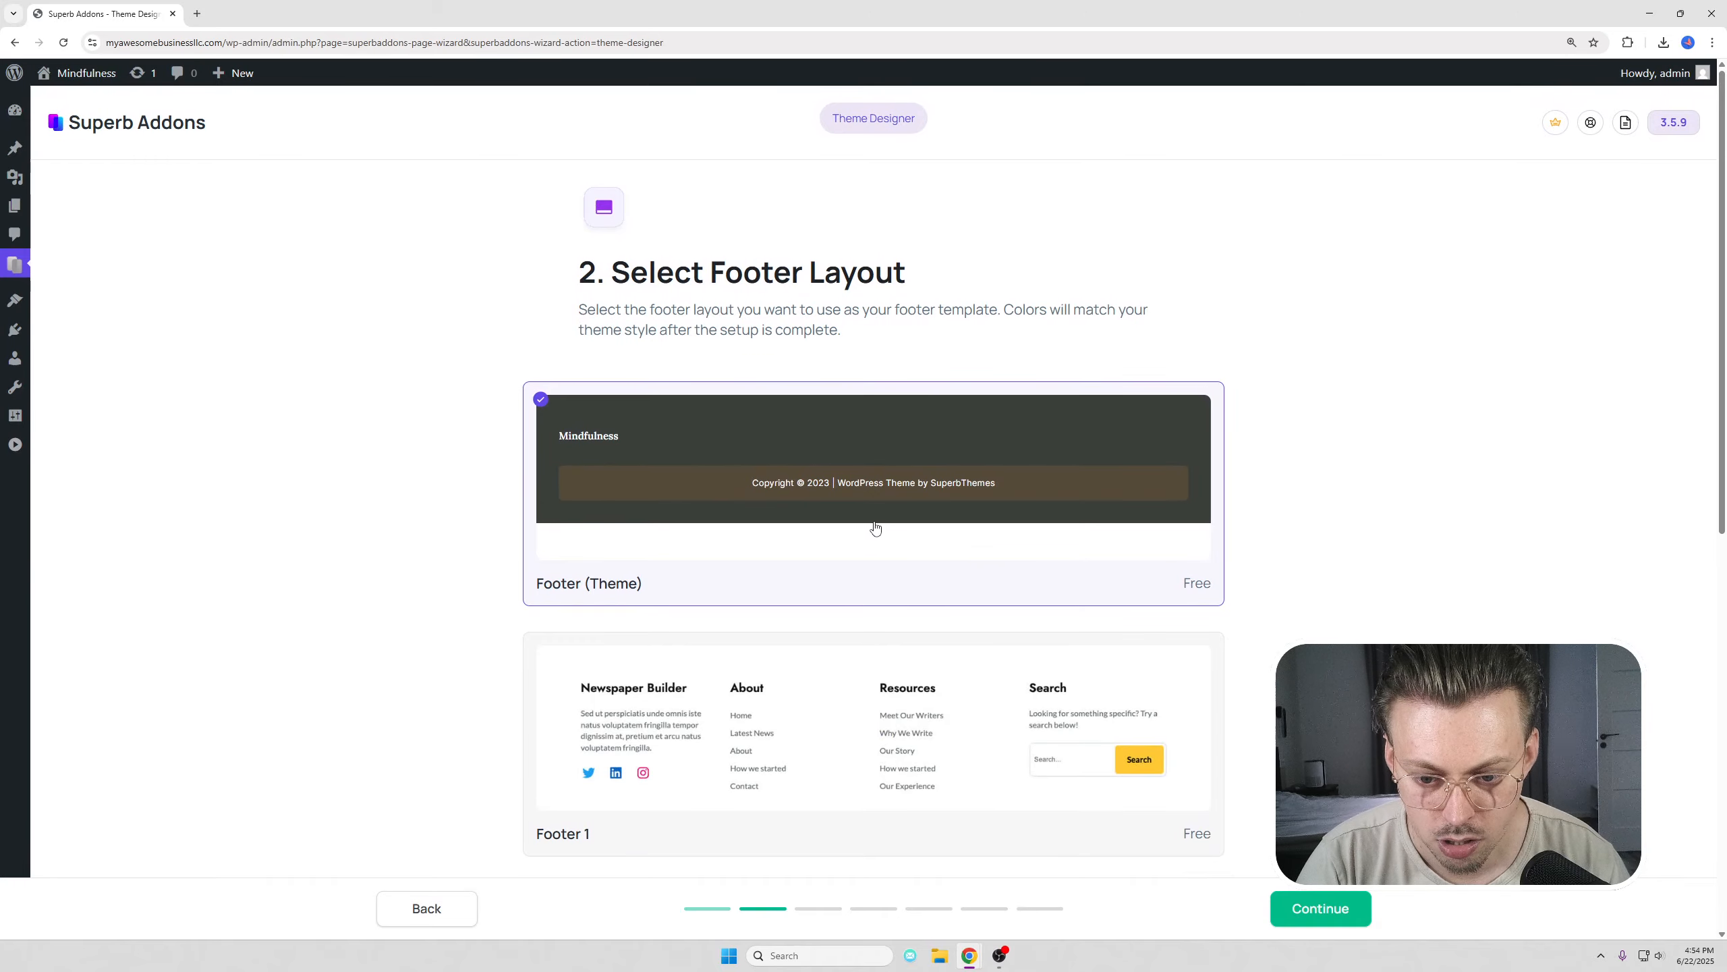
- Review the footer layouts and keep Footer (Theme) as the footer template
{"action": "scroll", "coordinate": [863, 552], "scroll_direction": "down", "scroll_amount": 3}
{"action": "scroll", "coordinate": [856, 571], "scroll_direction": "up", "scroll_amount": 3}
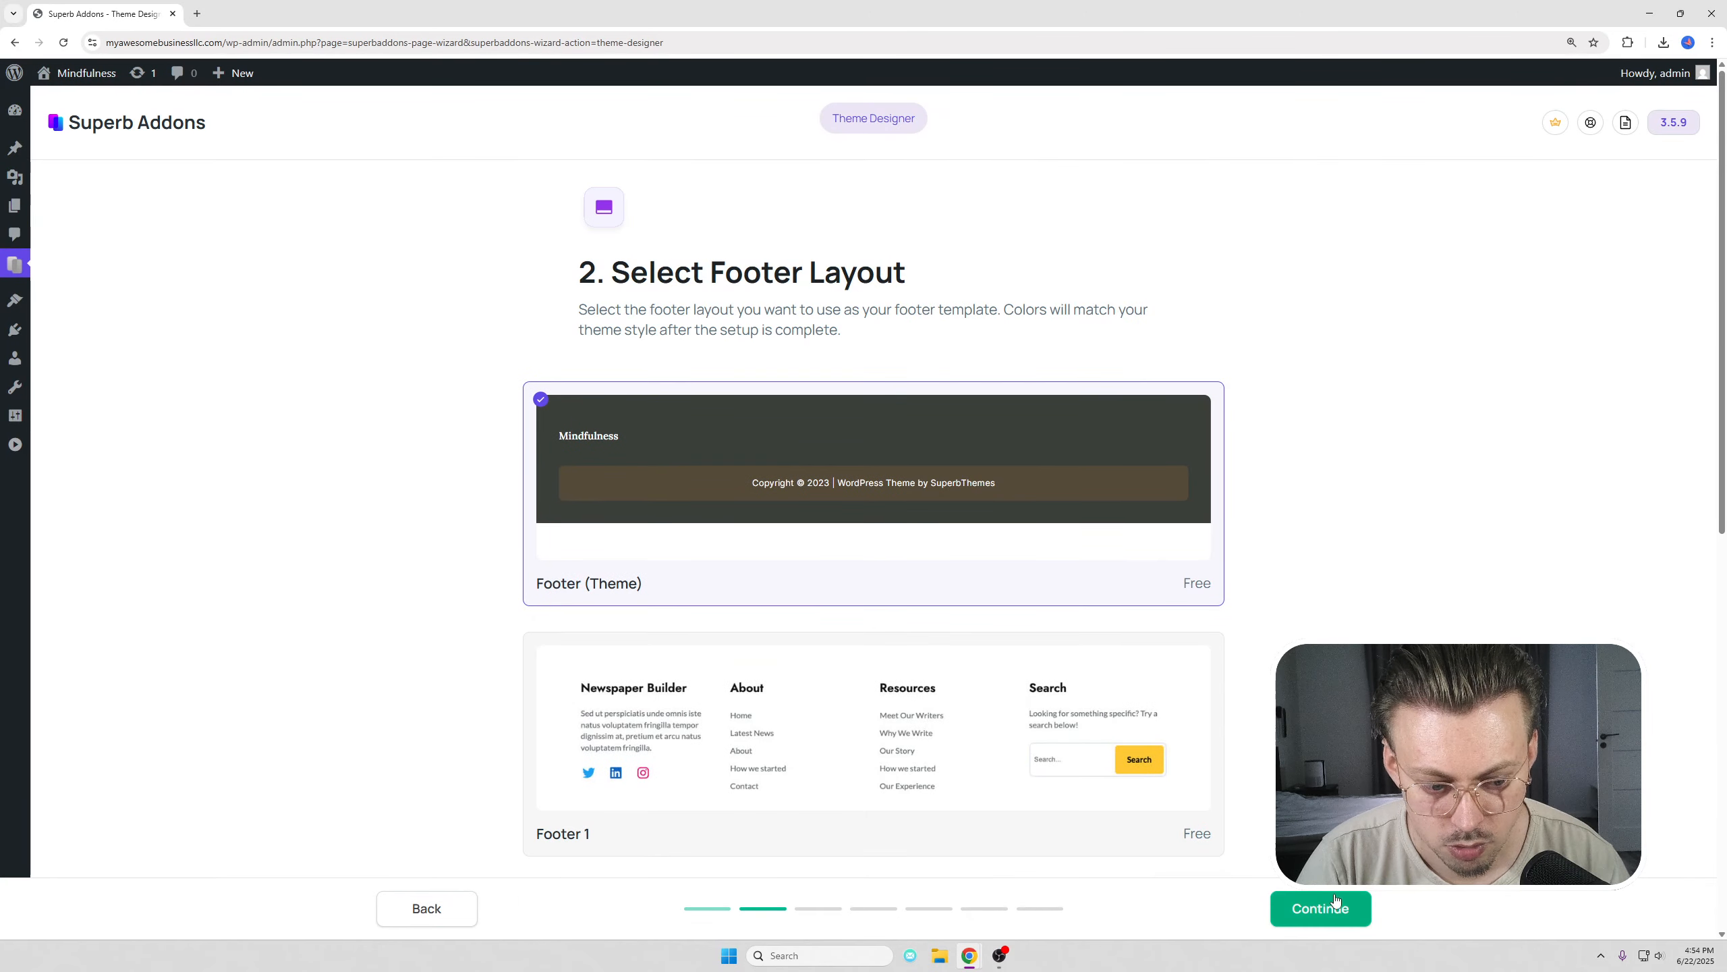
{"action": "left_click", "coordinate": [1320, 908]}
- Keep Front Page (Theme) as the front page template and Index (Theme) as the blog template
{"action": "scroll", "coordinate": [552, 523], "scroll_direction": "down", "scroll_amount": 3}
{"action": "scroll", "coordinate": [551, 523], "scroll_direction": "up", "scroll_amount": 2}
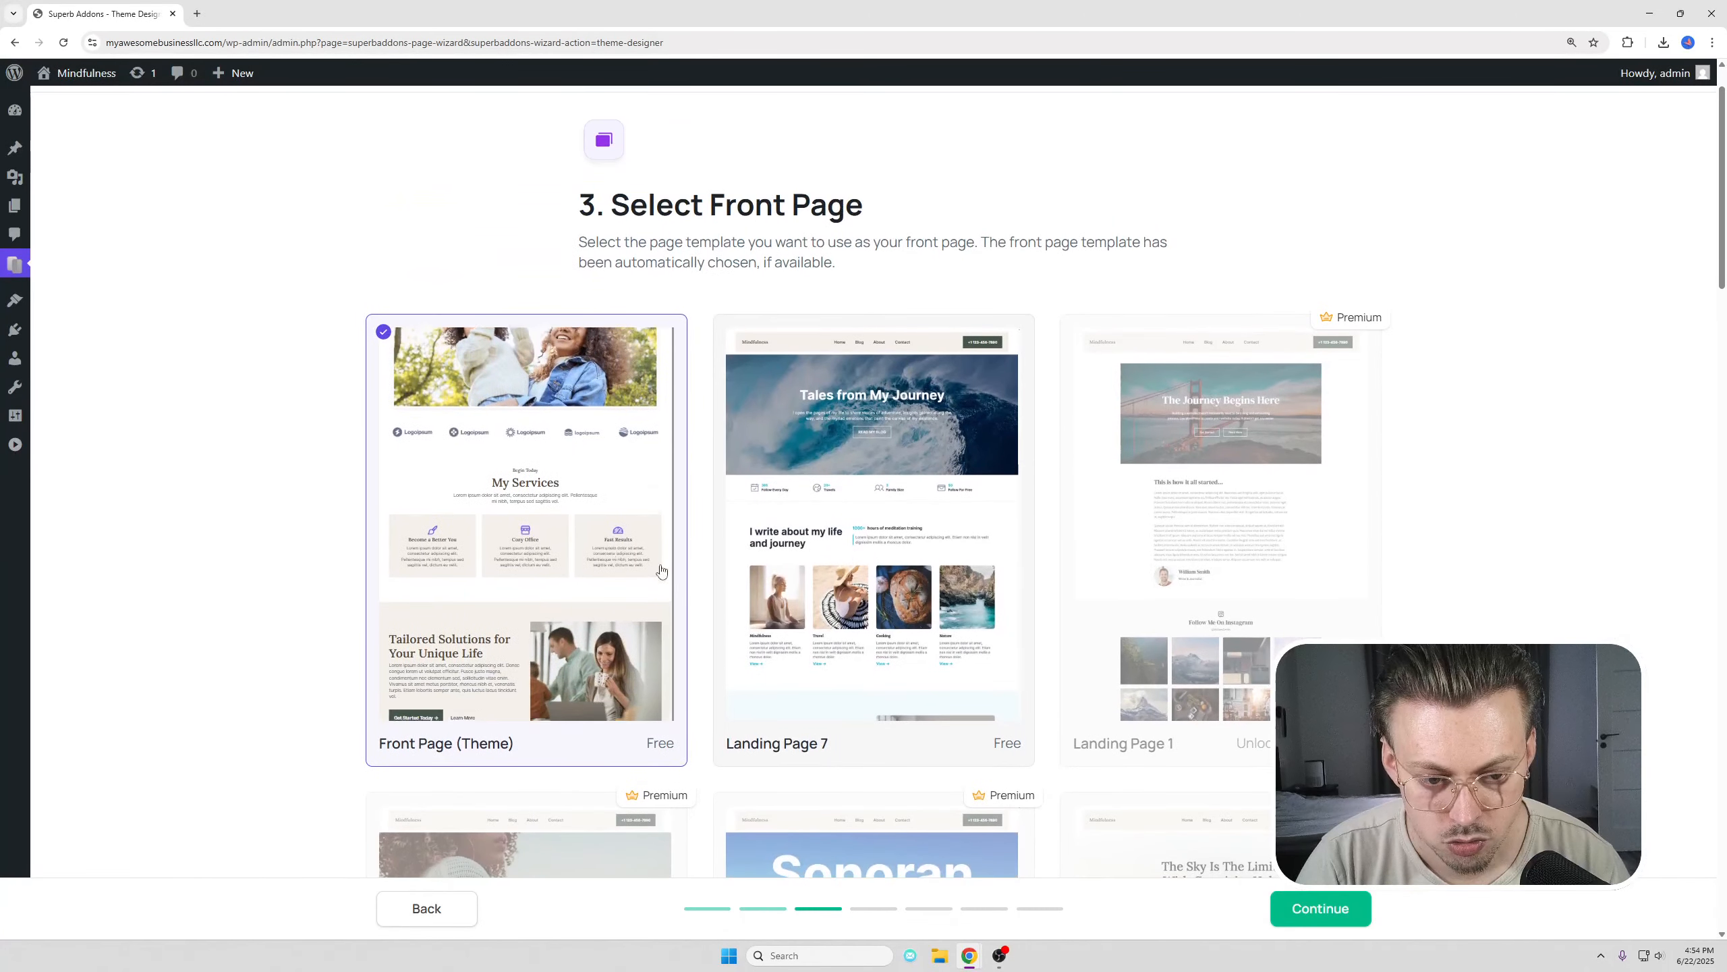
{"action": "left_click", "coordinate": [1320, 908]}
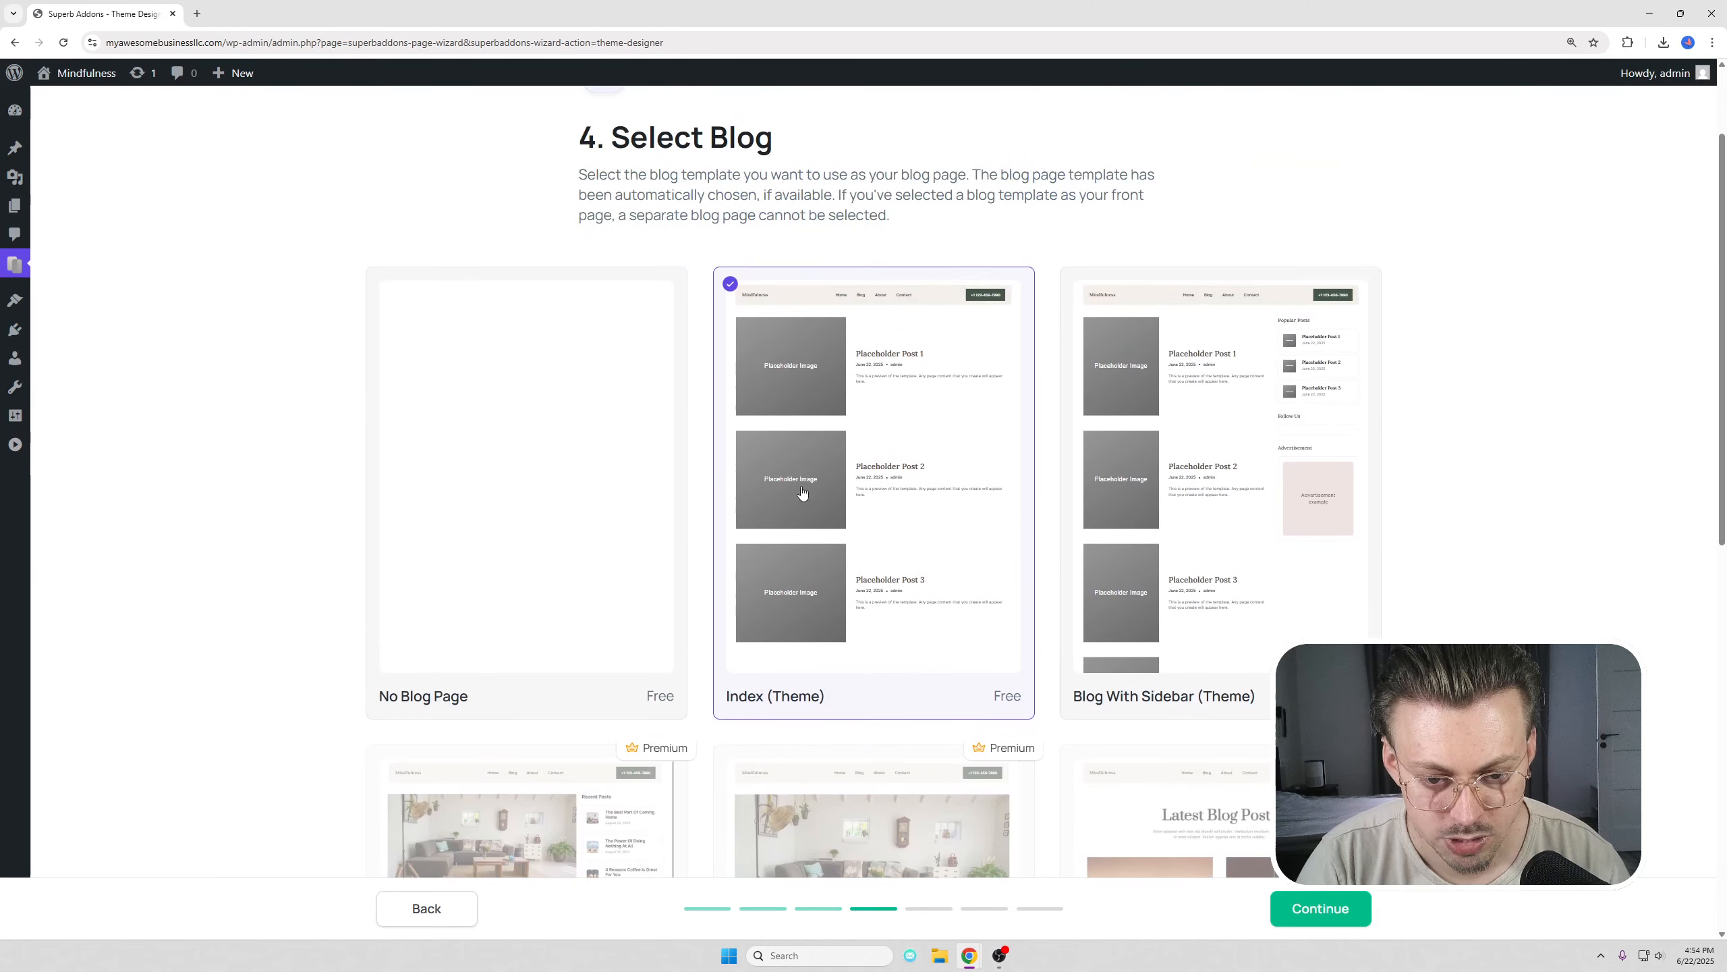
{"action": "left_click", "coordinate": [1320, 908]}
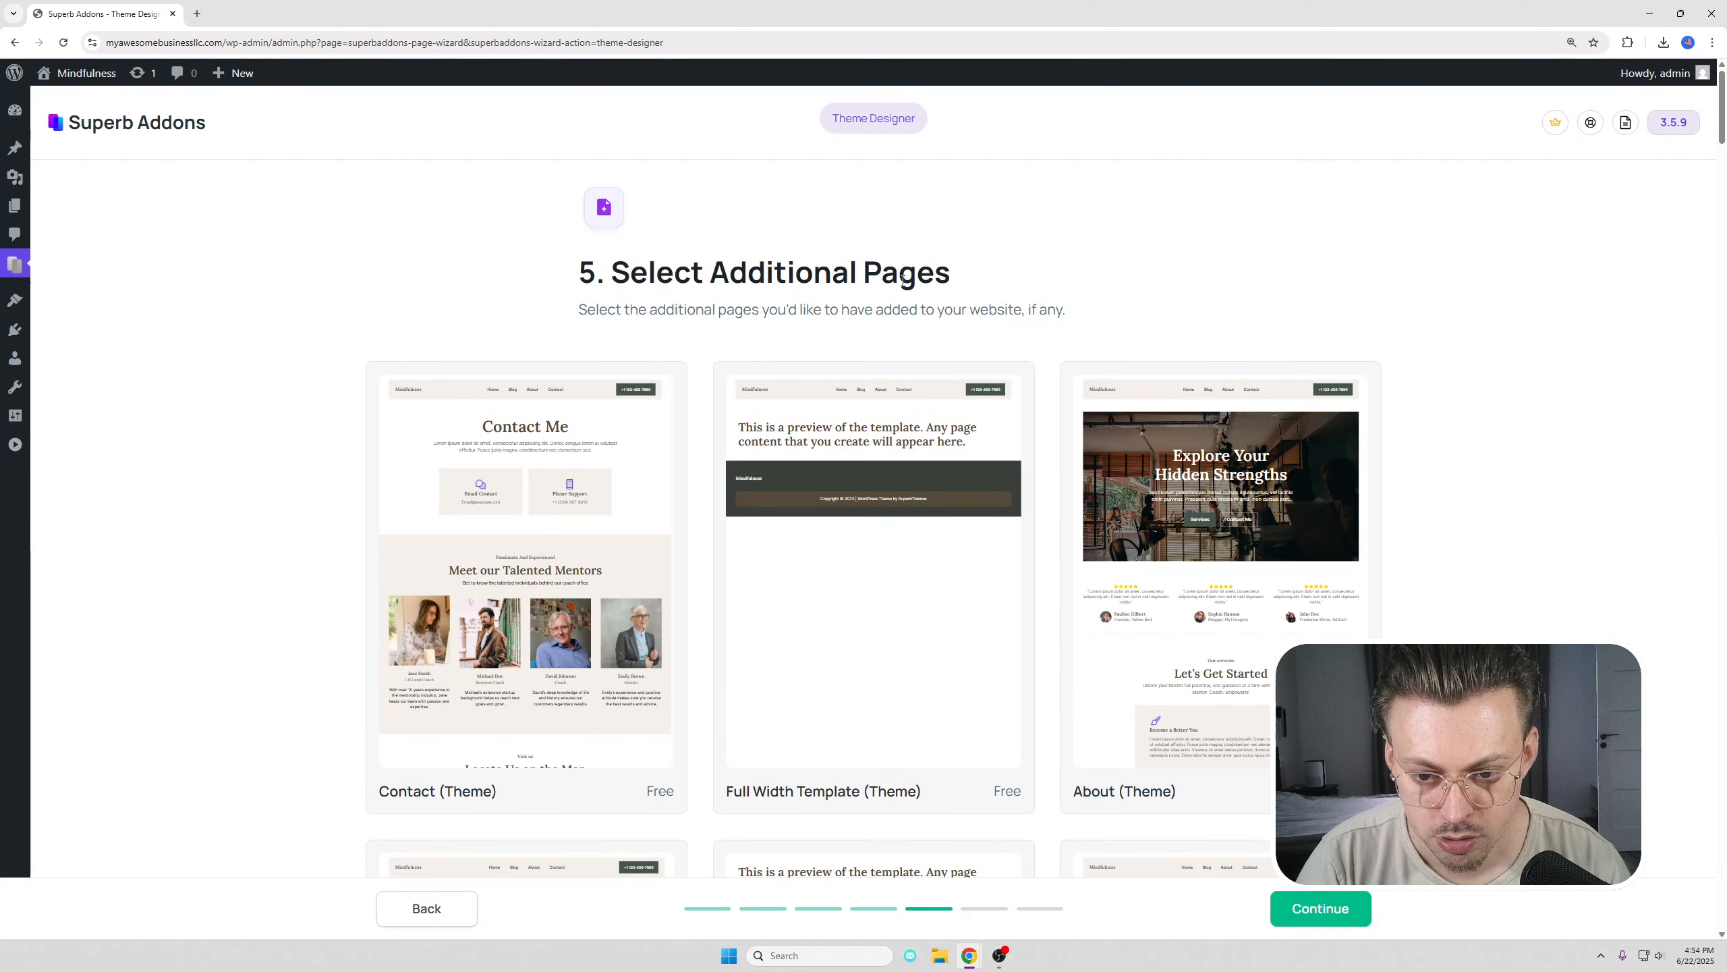
- Add the Contact (Theme), About (Theme) and Blog With Sidebar (Theme) templates as the site's additional pages
{"action": "left_click", "coordinate": [500, 559]}
{"action": "scroll", "coordinate": [823, 476], "scroll_direction": "down", "scroll_amount": 3}
{"action": "scroll", "coordinate": [822, 475], "scroll_direction": "up", "scroll_amount": 2}
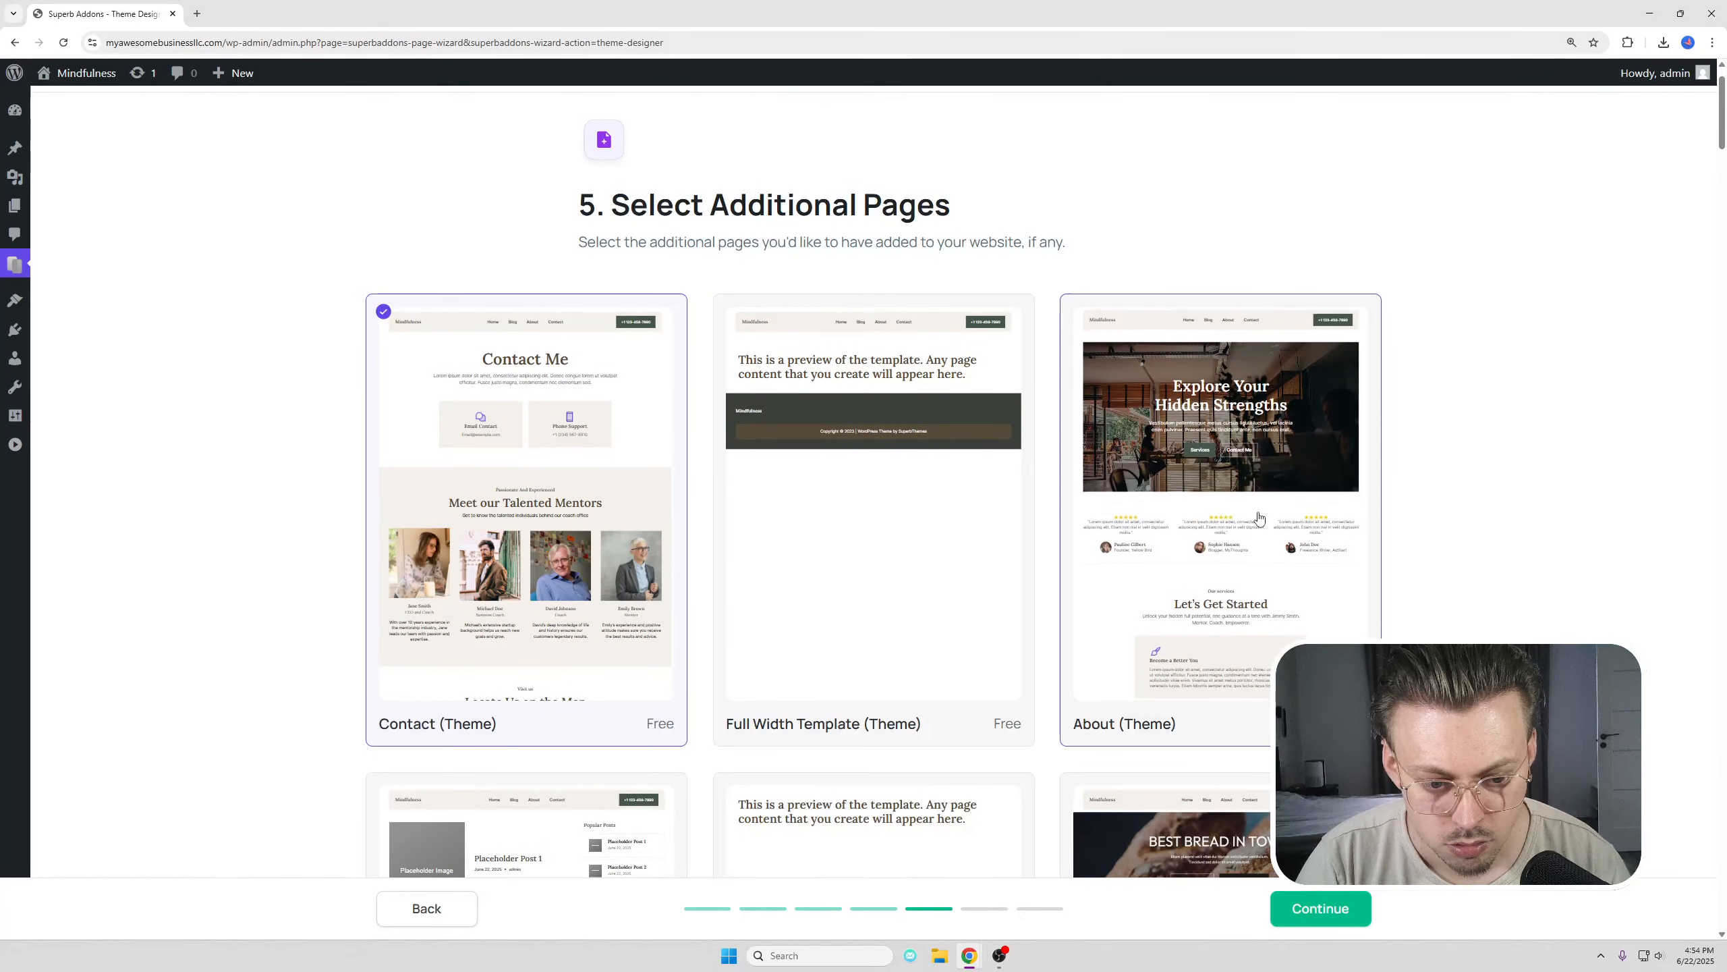
{"action": "left_click", "coordinate": [1217, 490]}
{"action": "scroll", "coordinate": [660, 467], "scroll_direction": "down", "scroll_amount": 7}
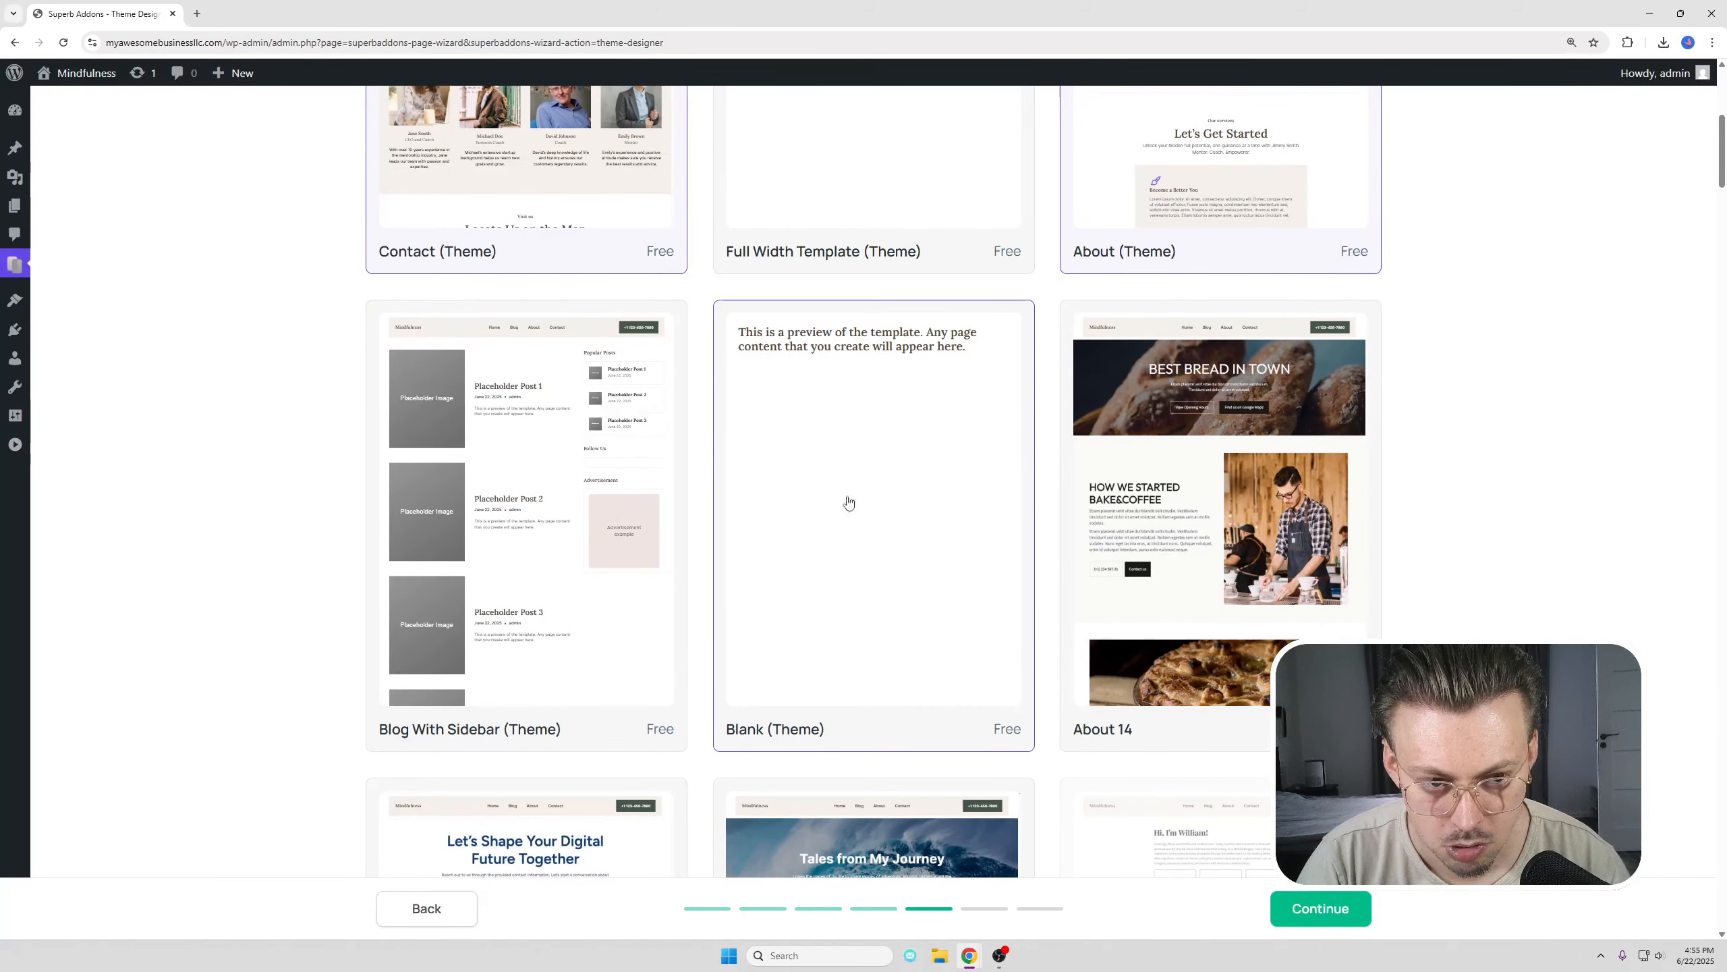
{"action": "left_click", "coordinate": [570, 481]}
{"action": "scroll", "coordinate": [570, 479], "scroll_direction": "down", "scroll_amount": 3}
{"action": "scroll", "coordinate": [569, 476], "scroll_direction": "down", "scroll_amount": 2}
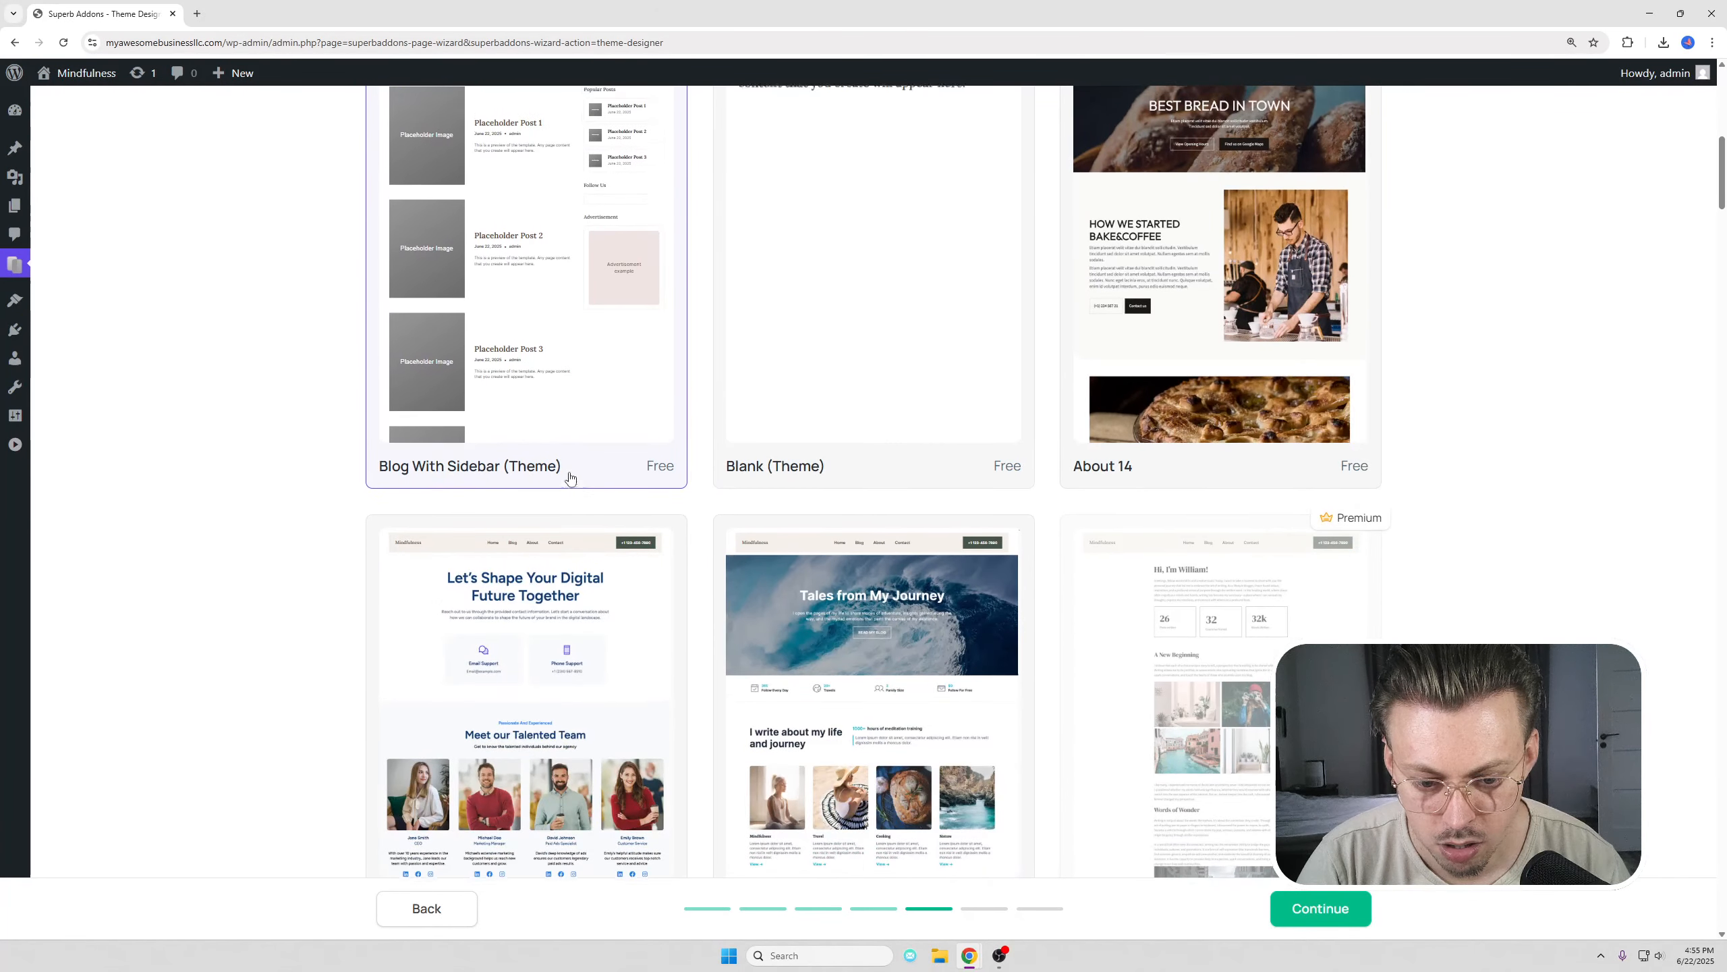
{"action": "scroll", "coordinate": [880, 559], "scroll_direction": "up", "scroll_amount": 9}
{"action": "left_click", "coordinate": [1304, 909]}
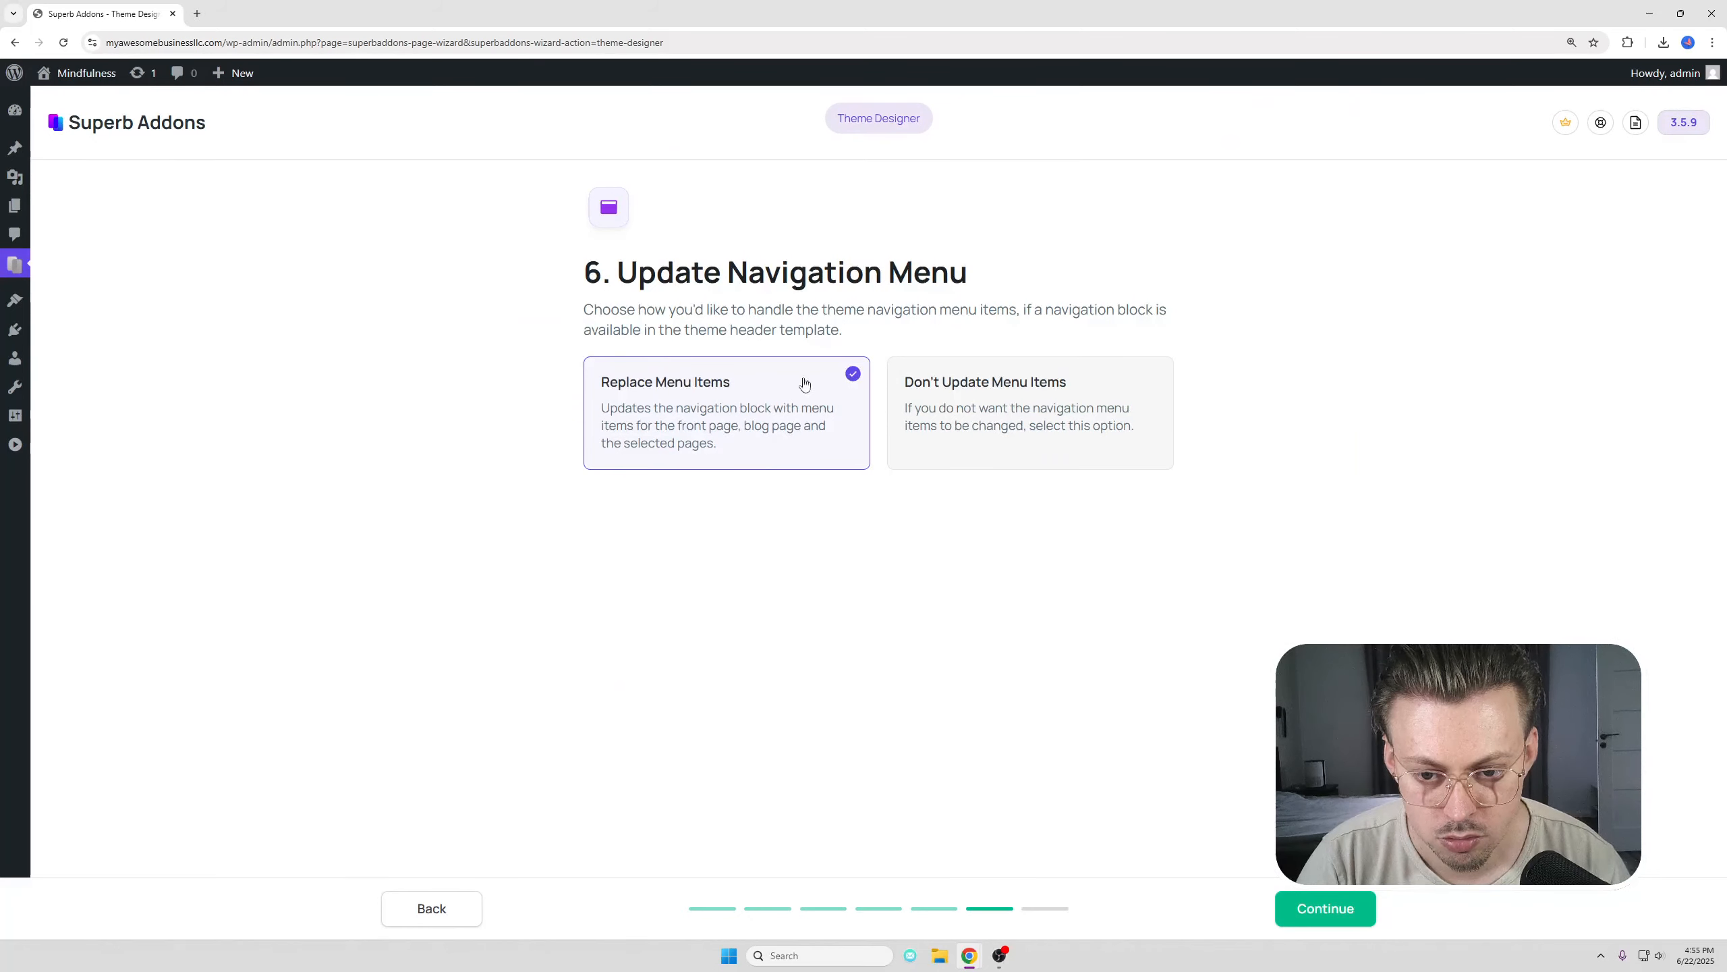
- Keep Replace Menu Items for the navigation menu, review the page summary and complete the Theme Designer setup
{"action": "left_click", "coordinate": [1295, 907]}
{"action": "scroll", "coordinate": [732, 490], "scroll_direction": "down", "scroll_amount": 9}
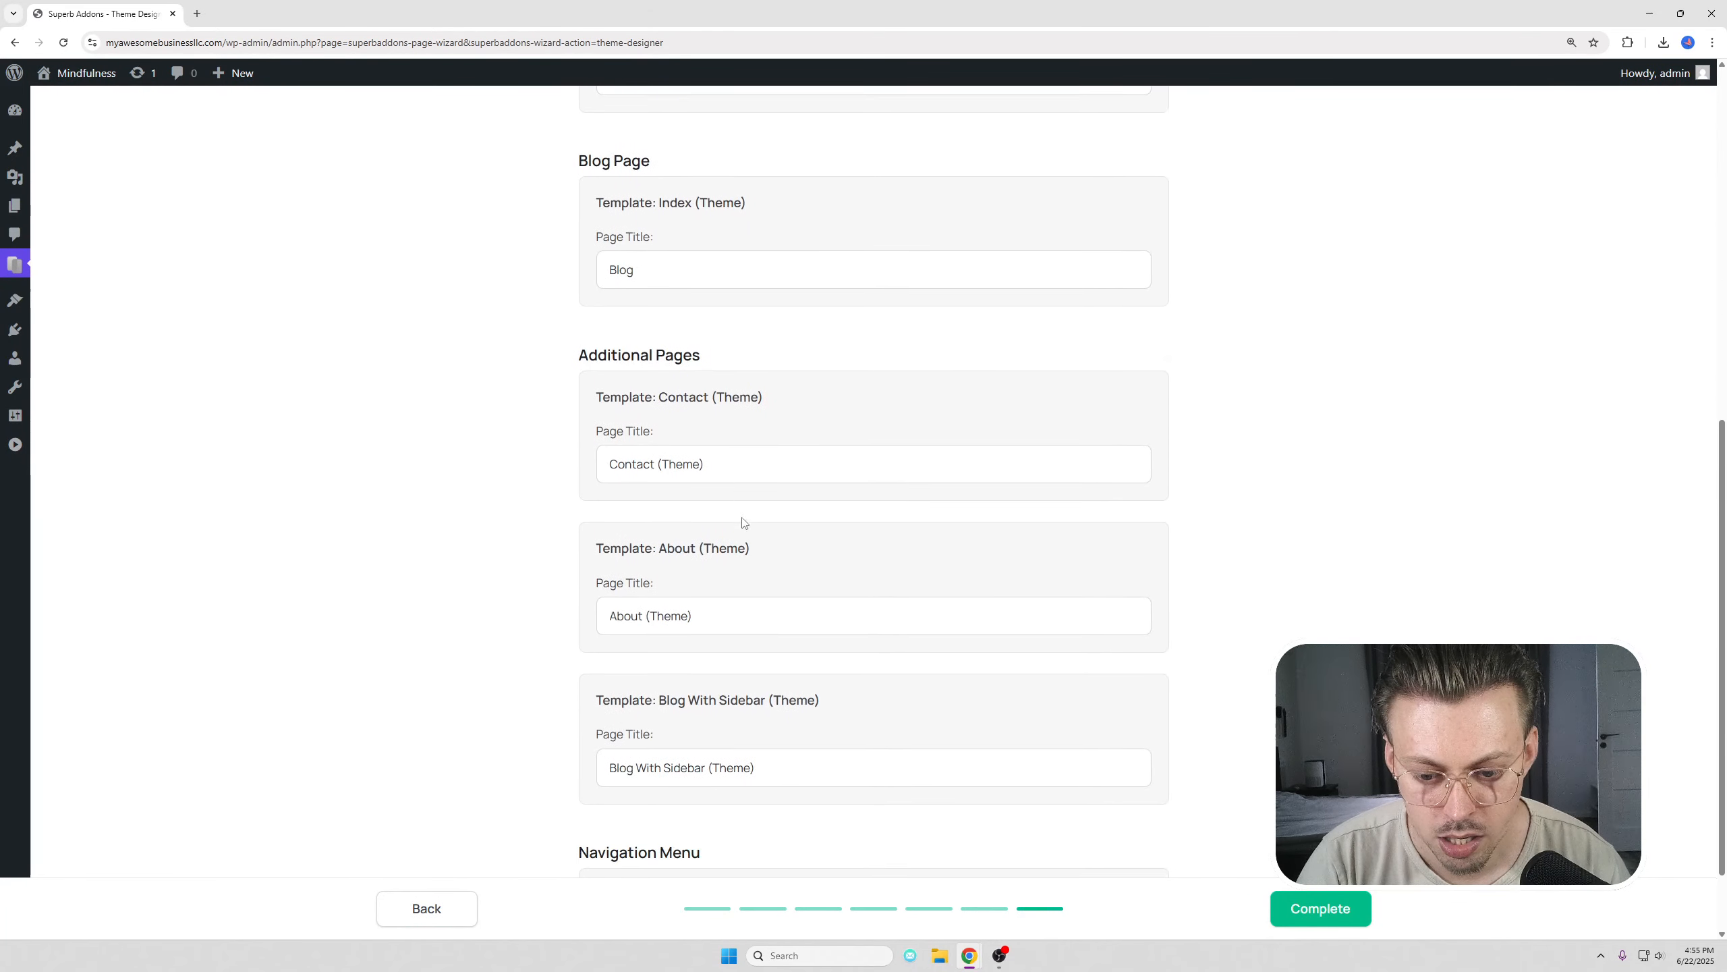
{"action": "scroll", "coordinate": [781, 559], "scroll_direction": "down", "scroll_amount": 2}
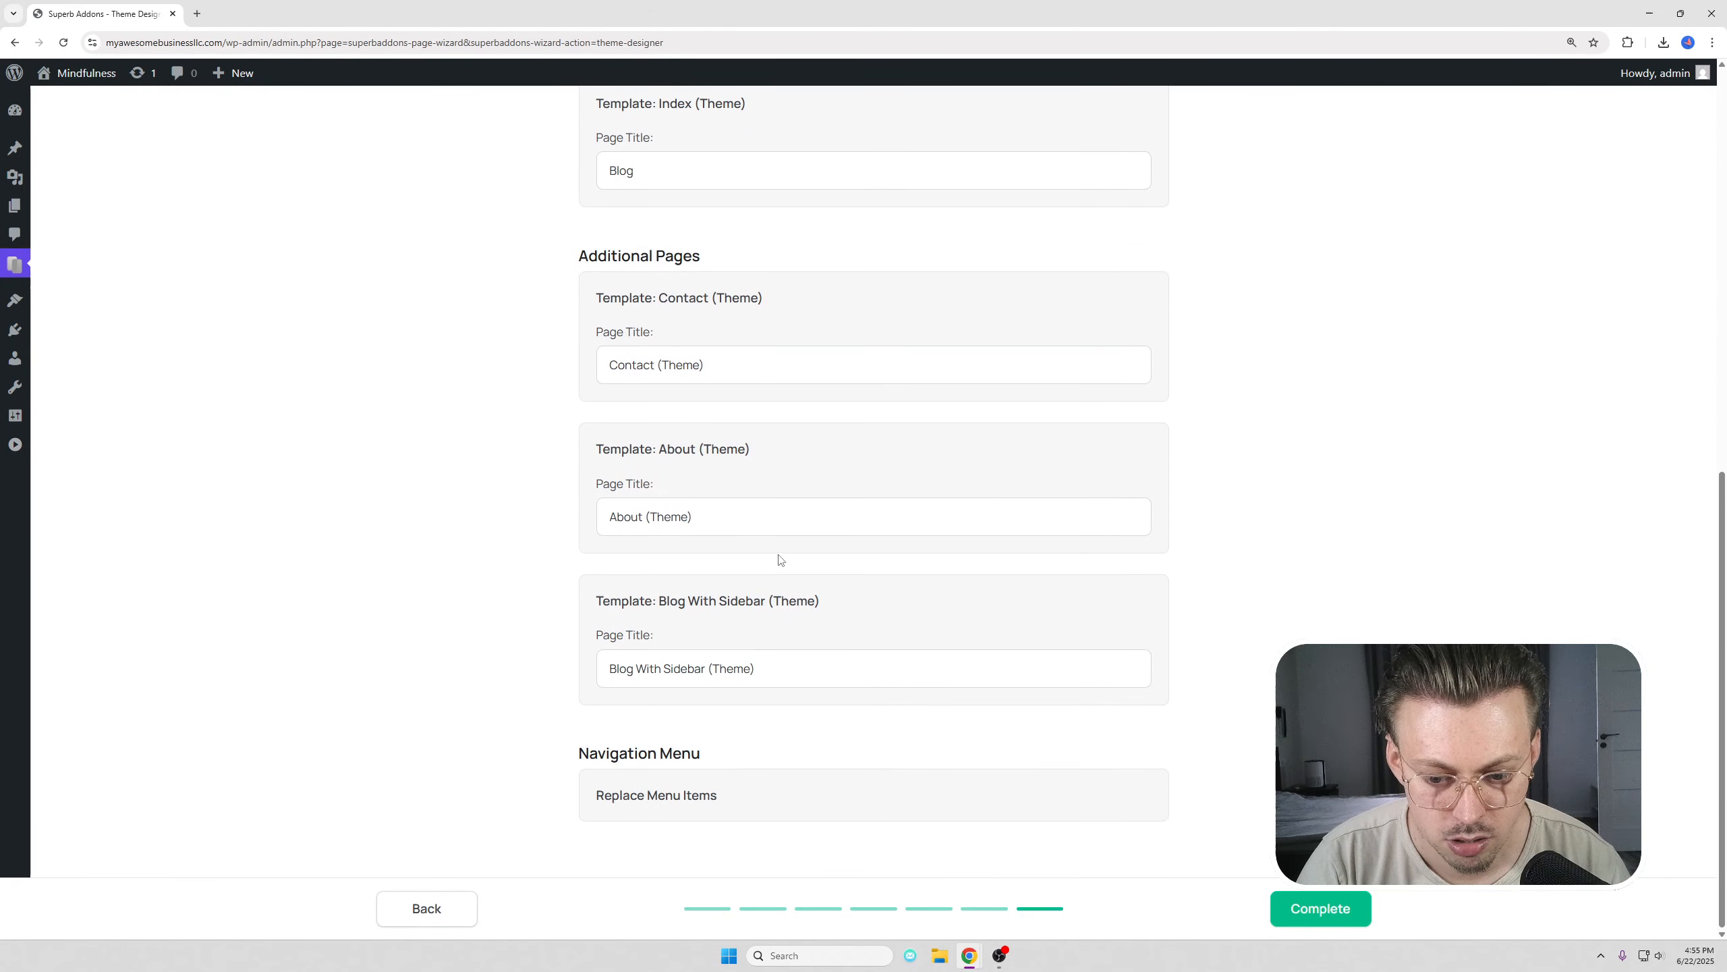
{"action": "left_click", "coordinate": [1293, 910]}
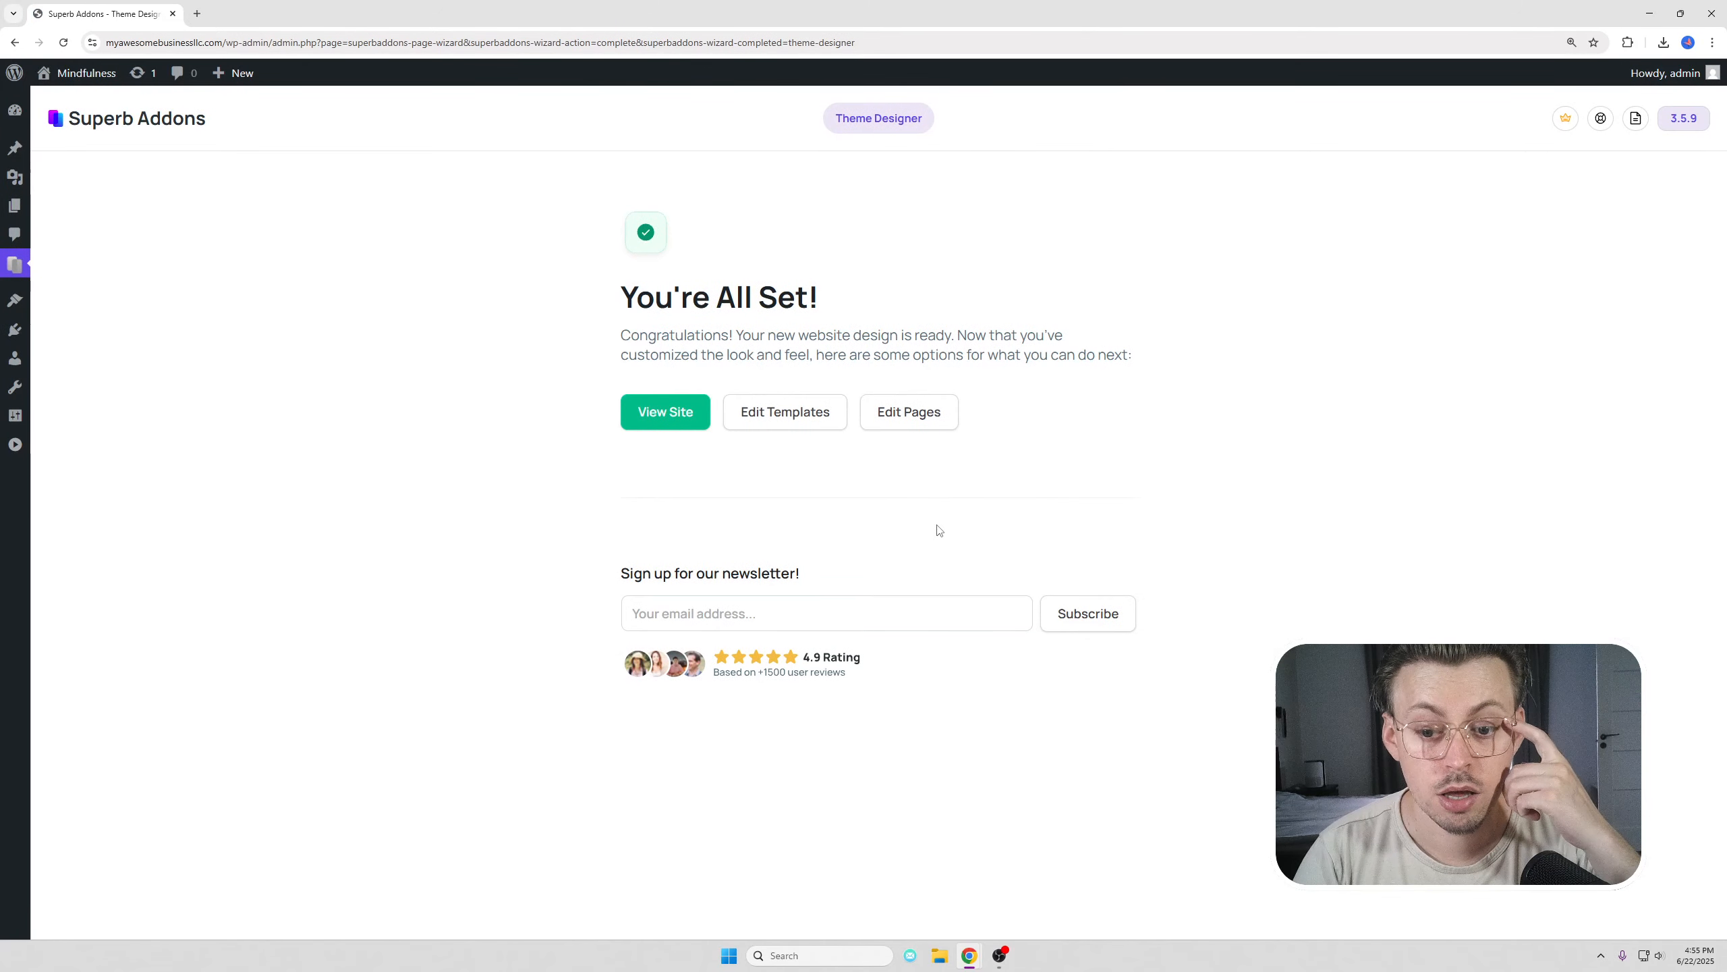
- View the new site and look through its front page and its Blog, Contact (Theme) and About (Theme) pages
{"action": "left_click", "coordinate": [666, 411]}
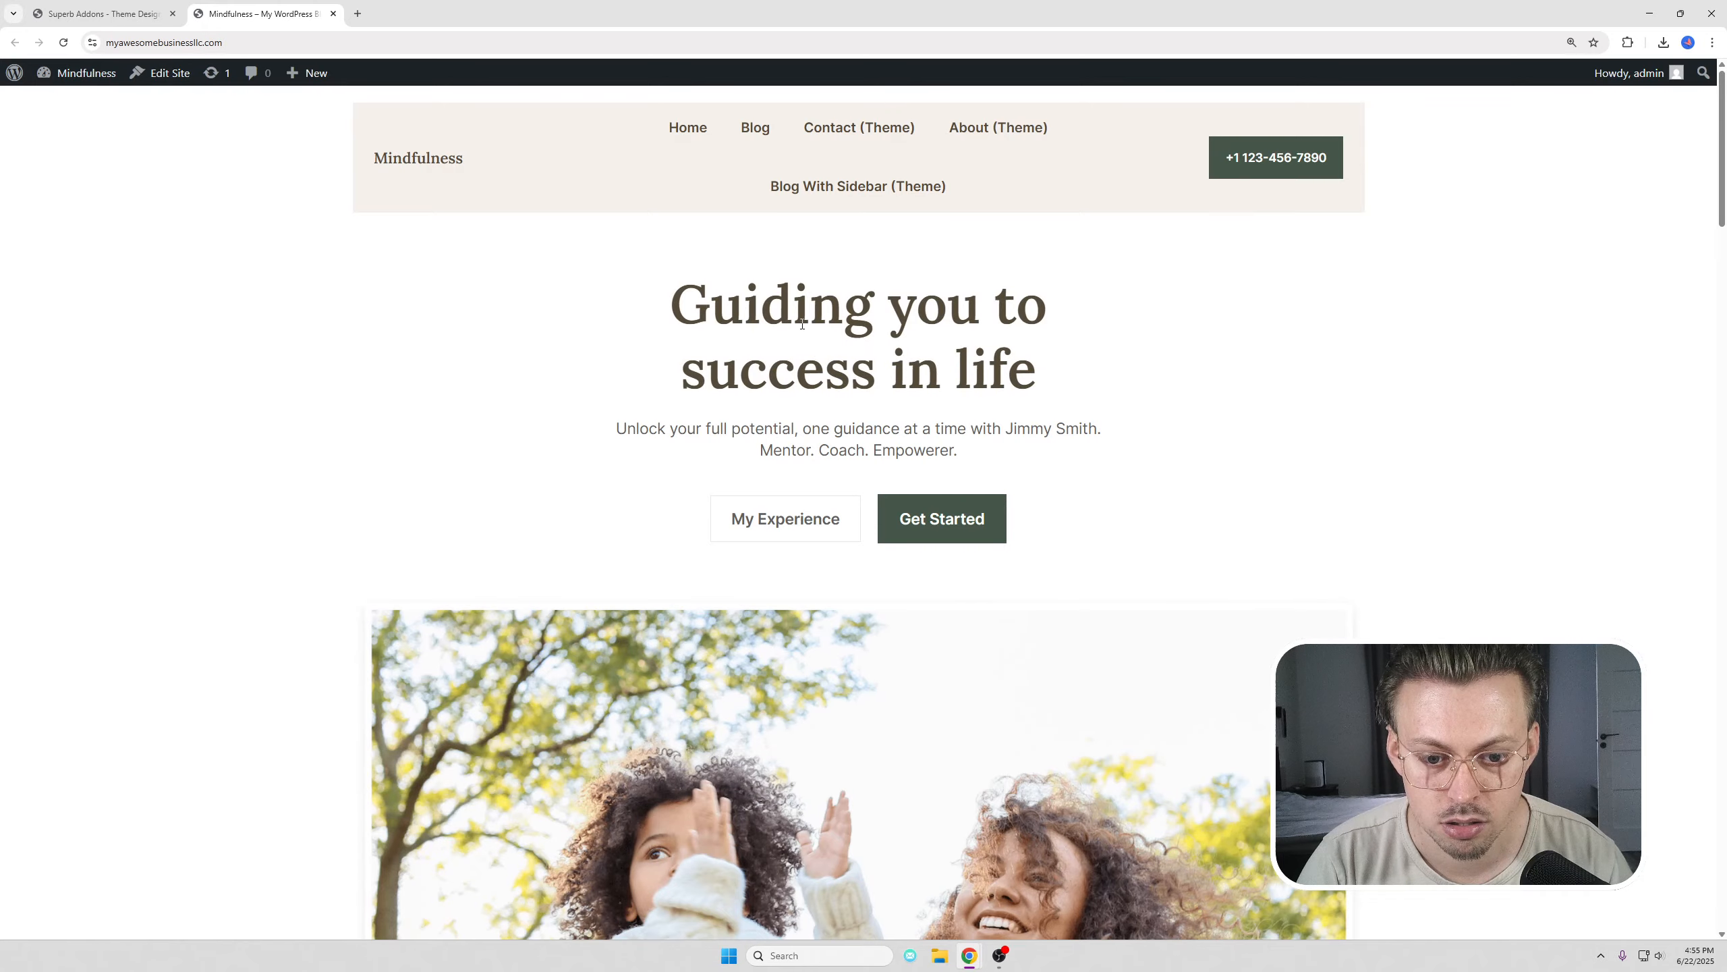
{"action": "scroll", "coordinate": [802, 324], "scroll_direction": "down", "scroll_amount": 15}
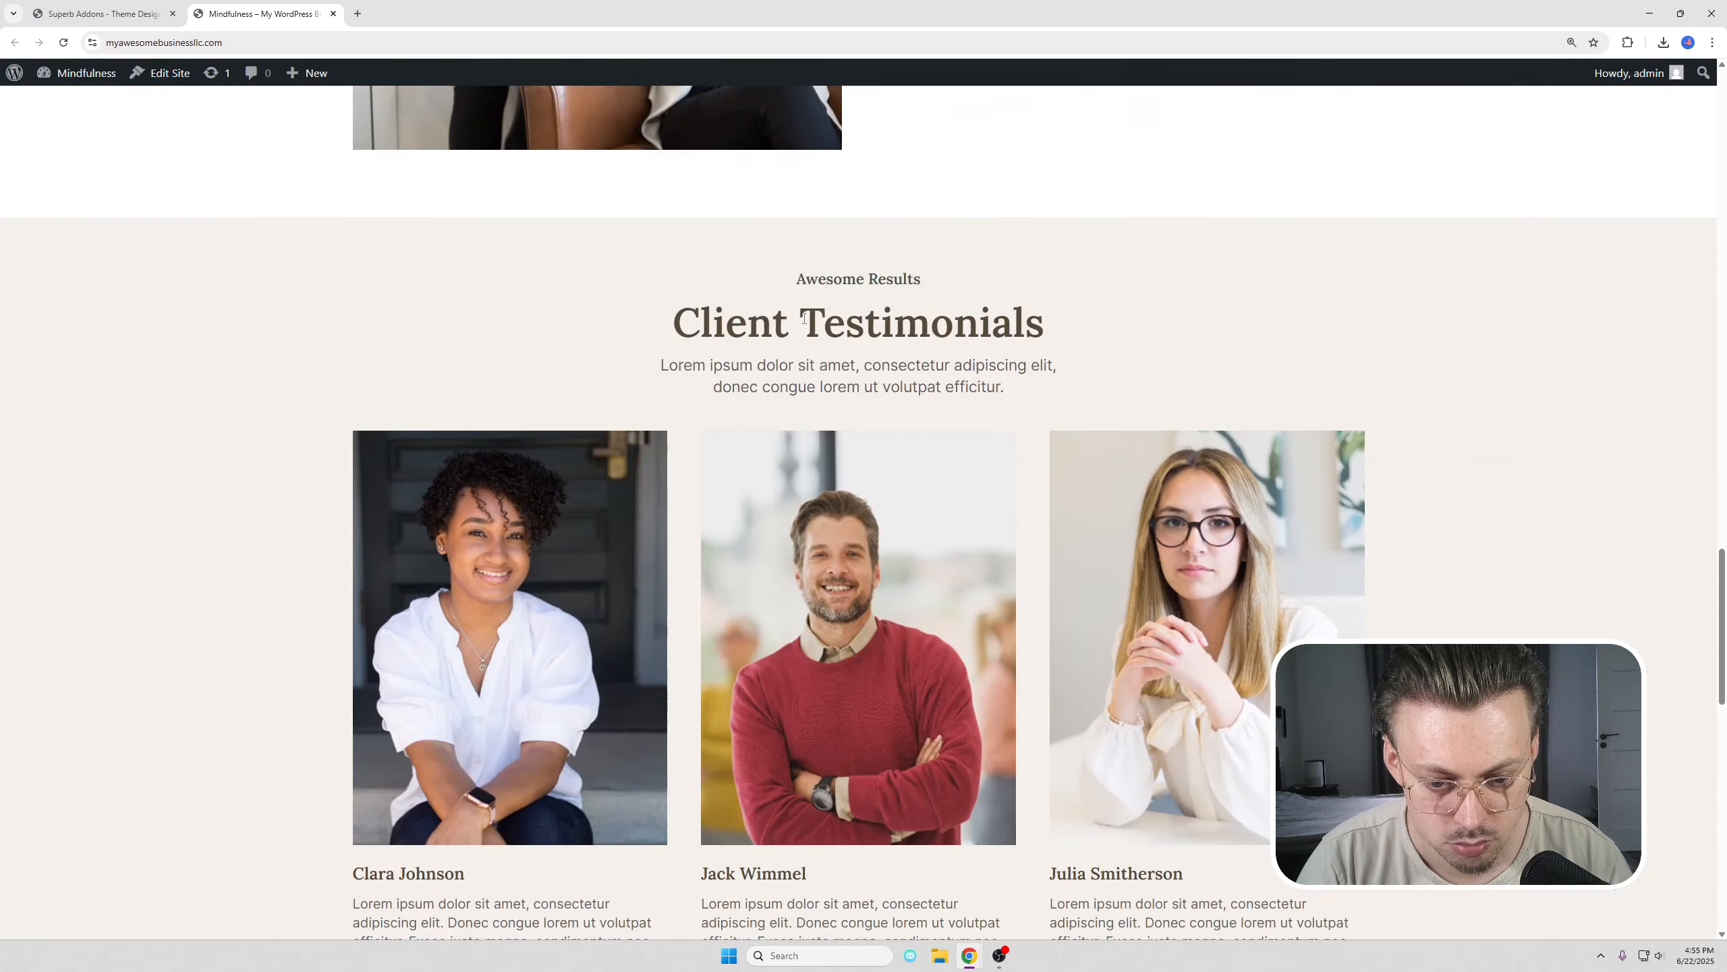
{"action": "scroll", "coordinate": [804, 326], "scroll_direction": "down", "scroll_amount": 15}
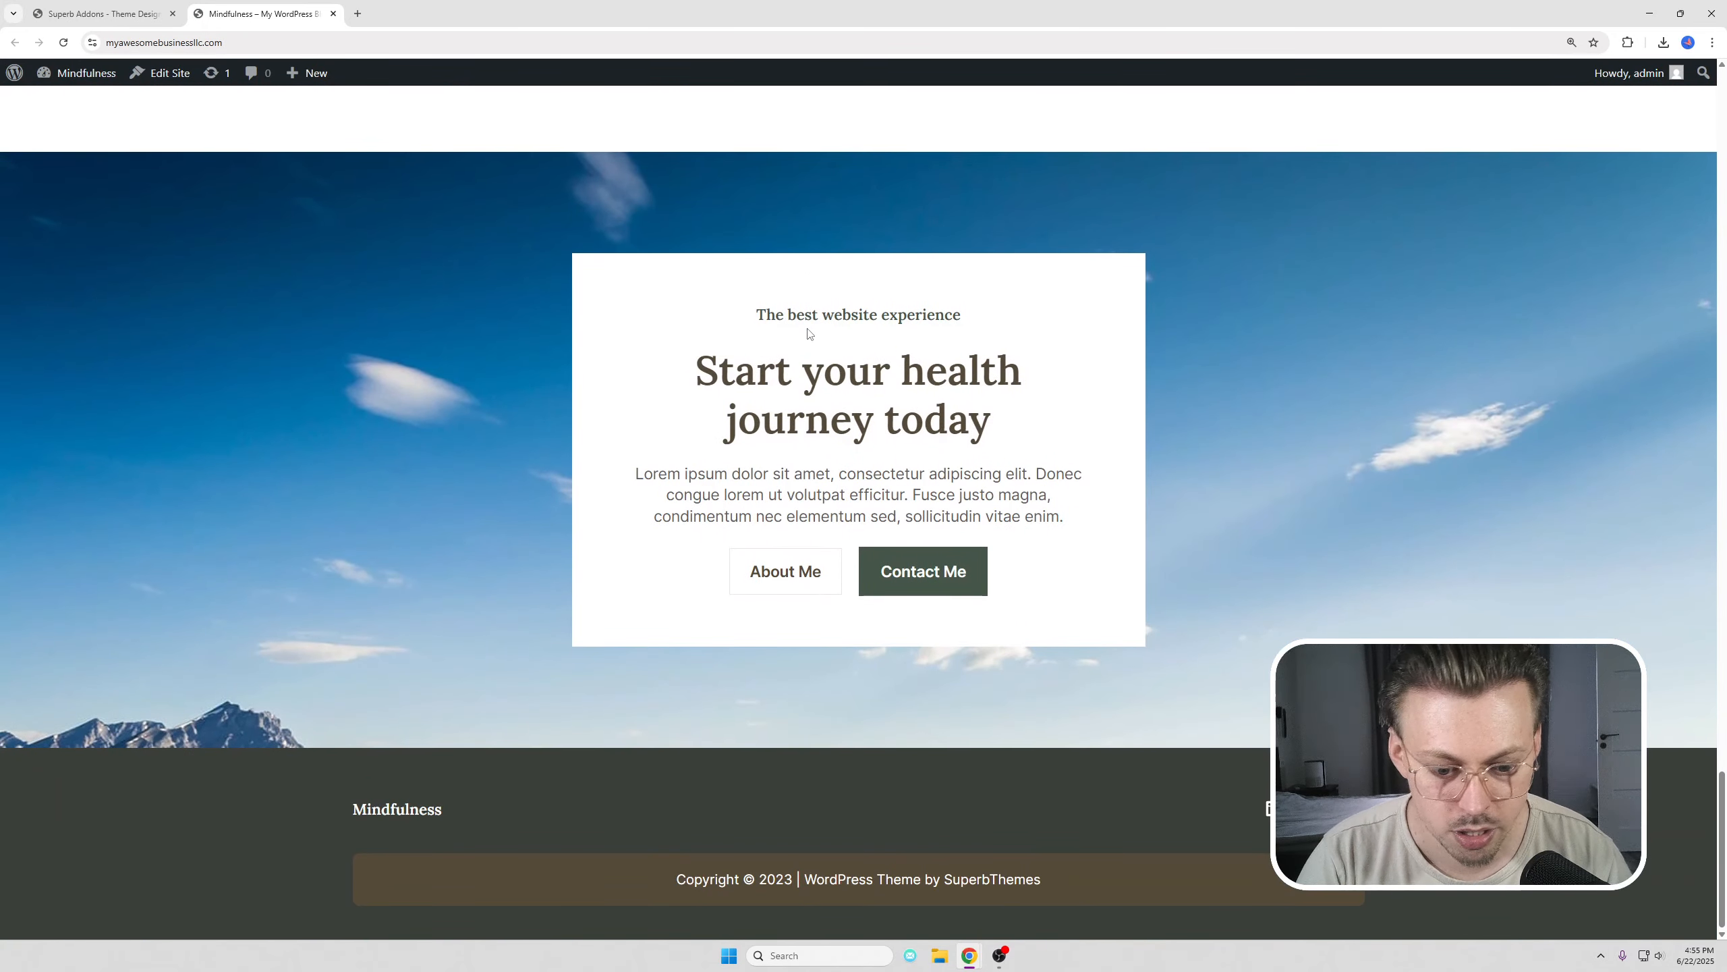
{"action": "key", "text": "Home"}
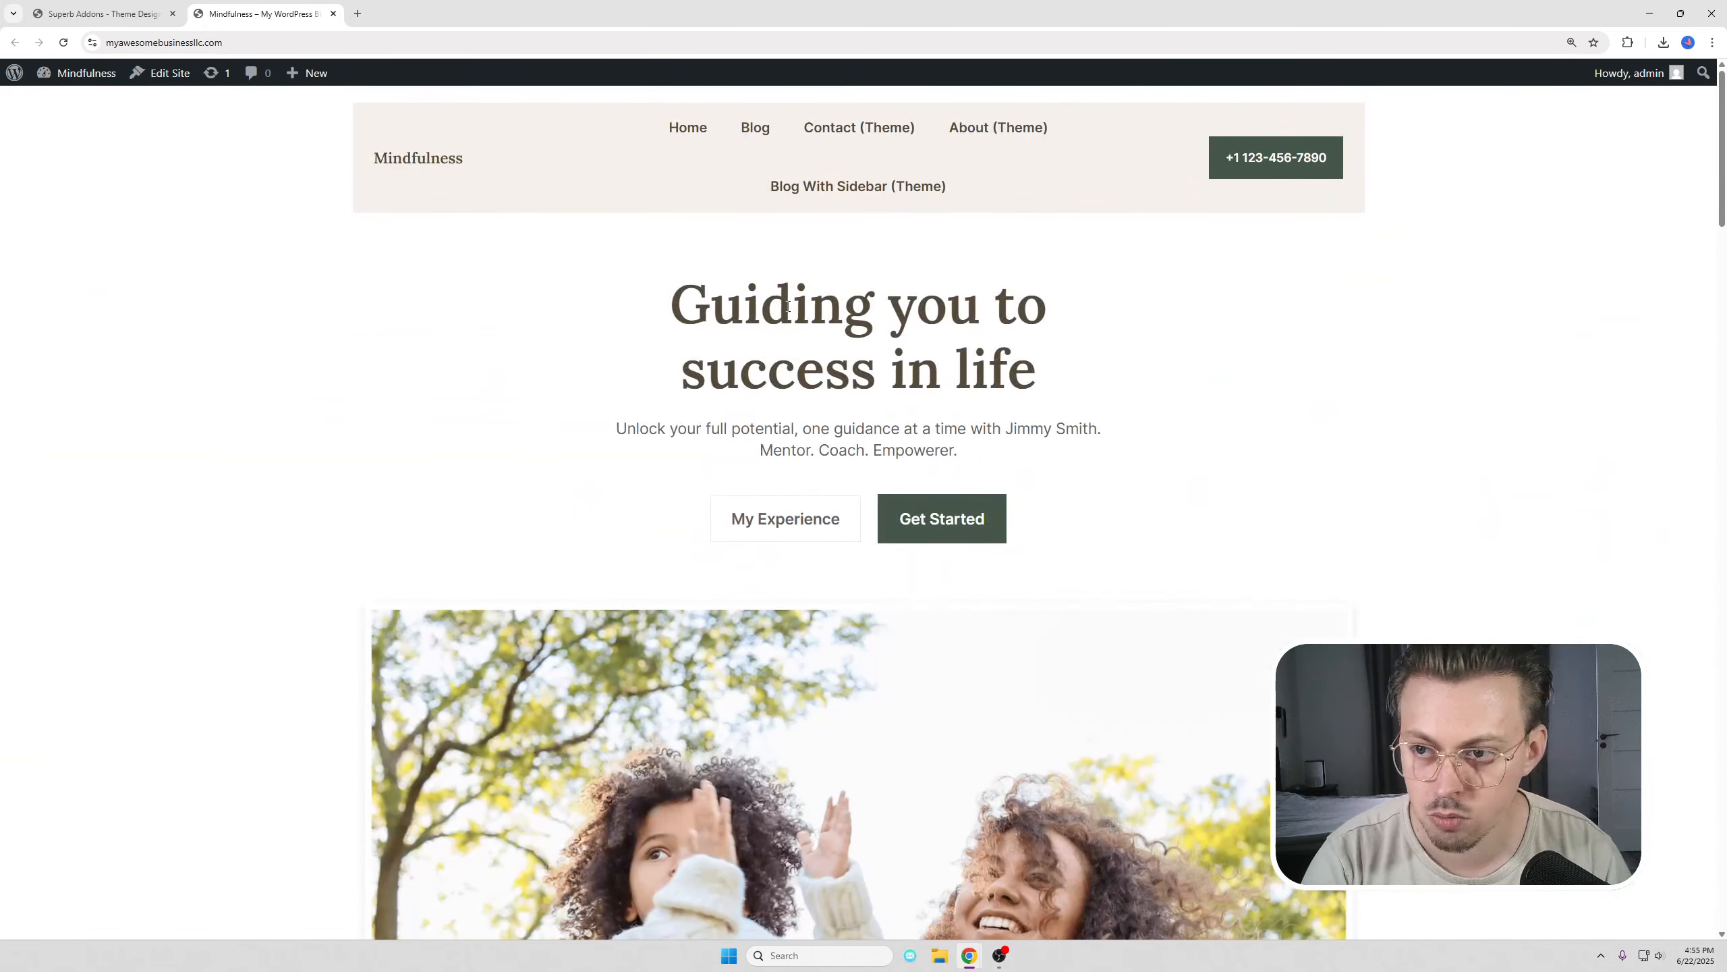
{"action": "left_click", "coordinate": [751, 132]}
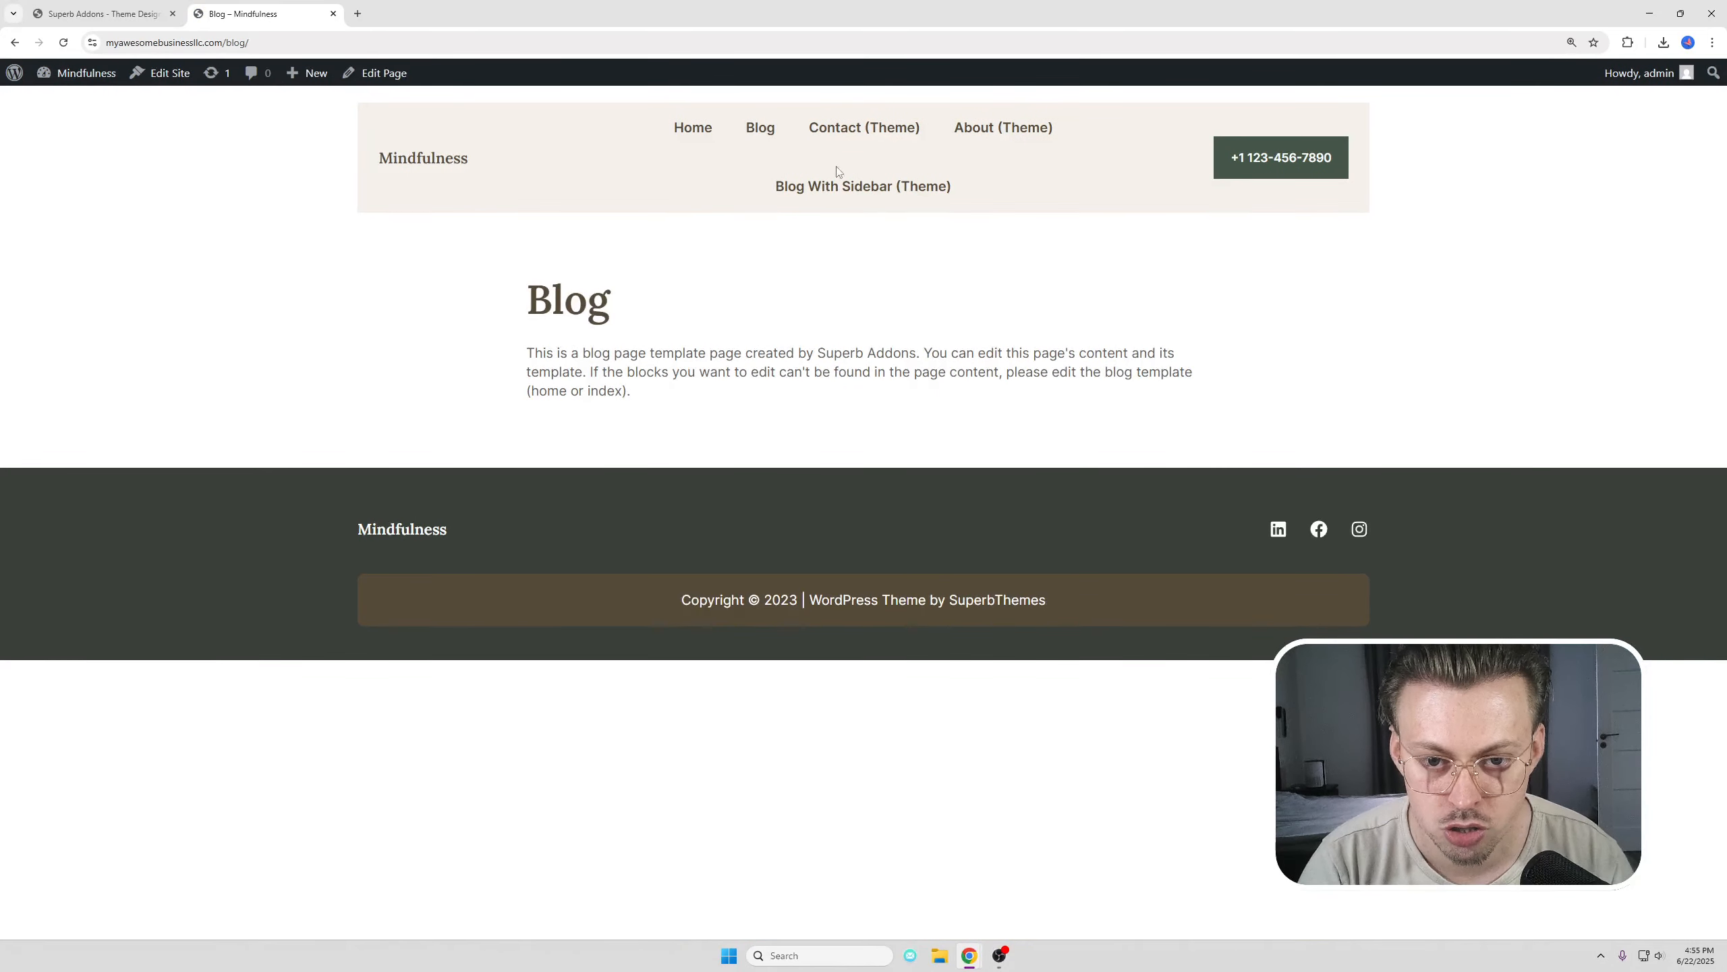
{"action": "left_click", "coordinate": [831, 136]}
{"action": "scroll", "coordinate": [879, 352], "scroll_direction": "down", "scroll_amount": 20}
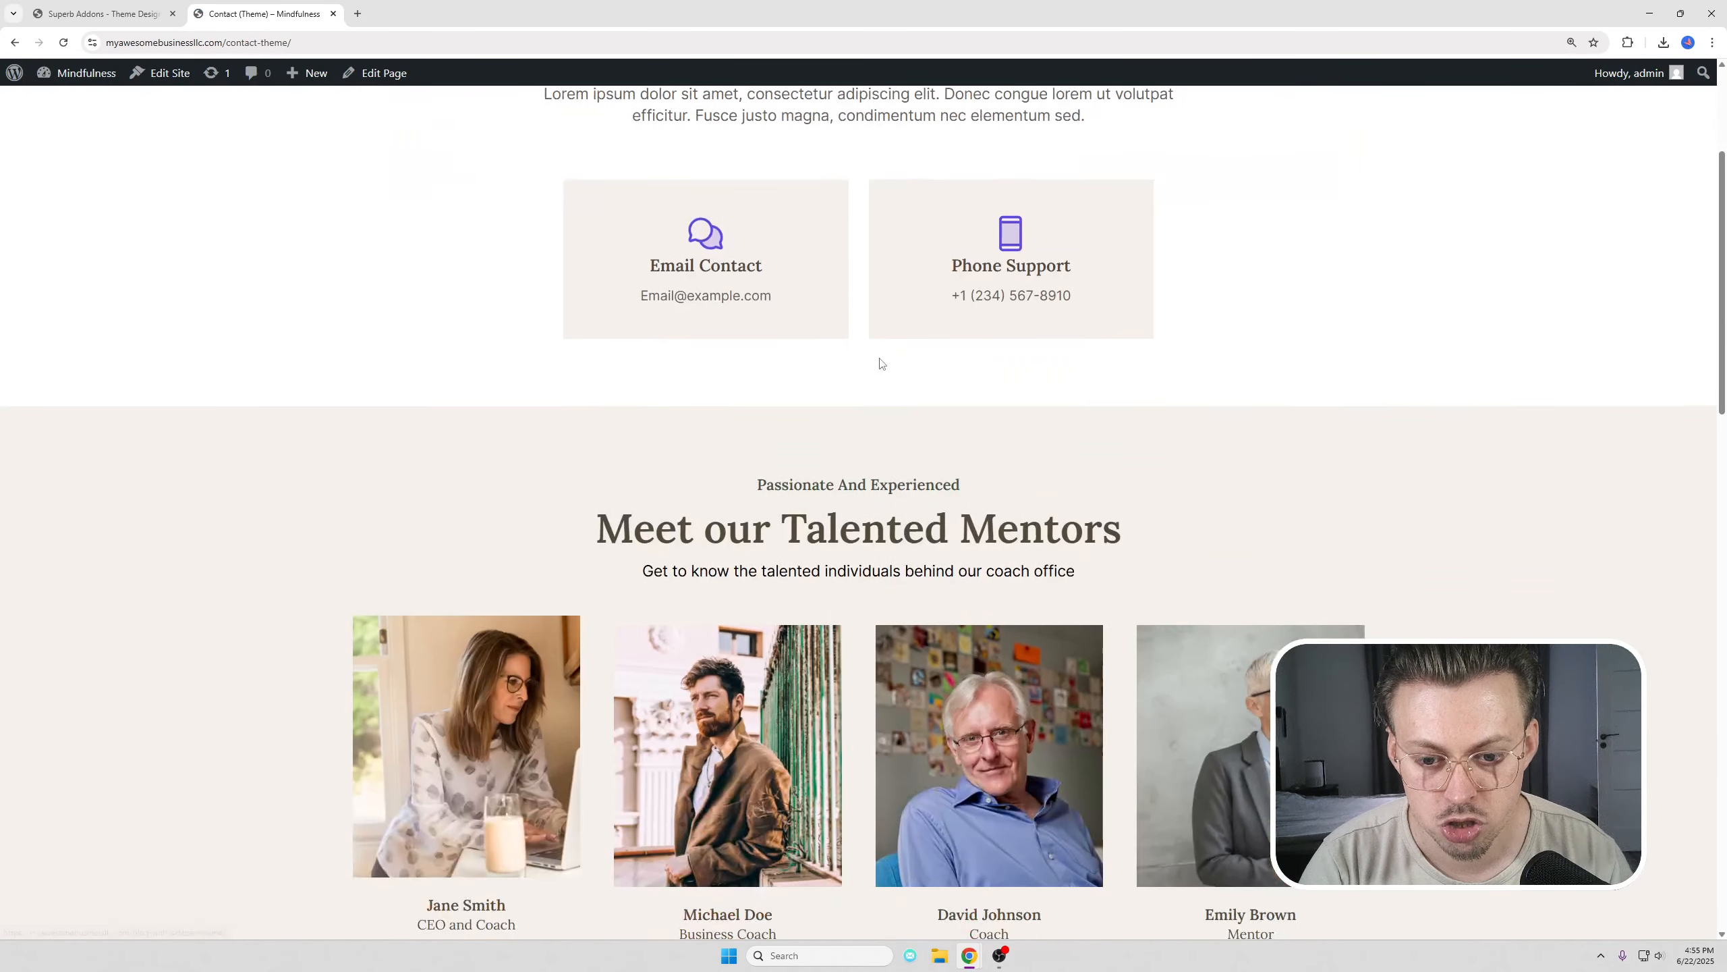
{"action": "scroll", "coordinate": [880, 352], "scroll_direction": "up", "scroll_amount": 20}
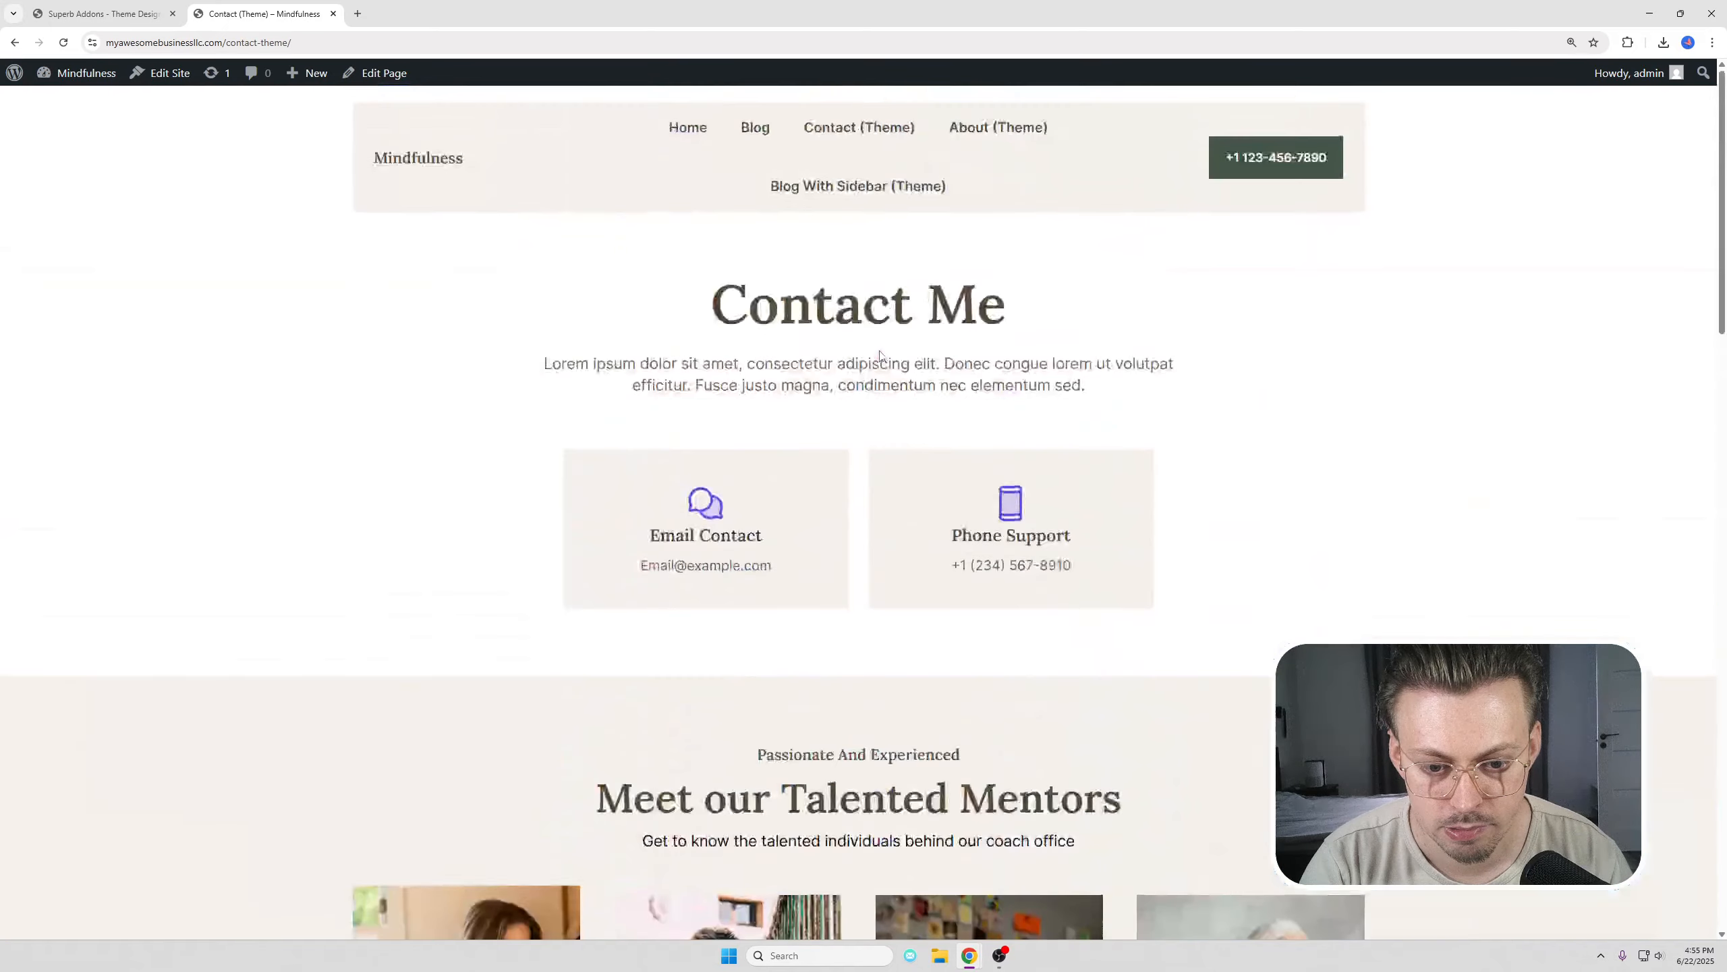
{"action": "left_click", "coordinate": [981, 132]}
{"action": "scroll", "coordinate": [990, 347], "scroll_direction": "down", "scroll_amount": 5}
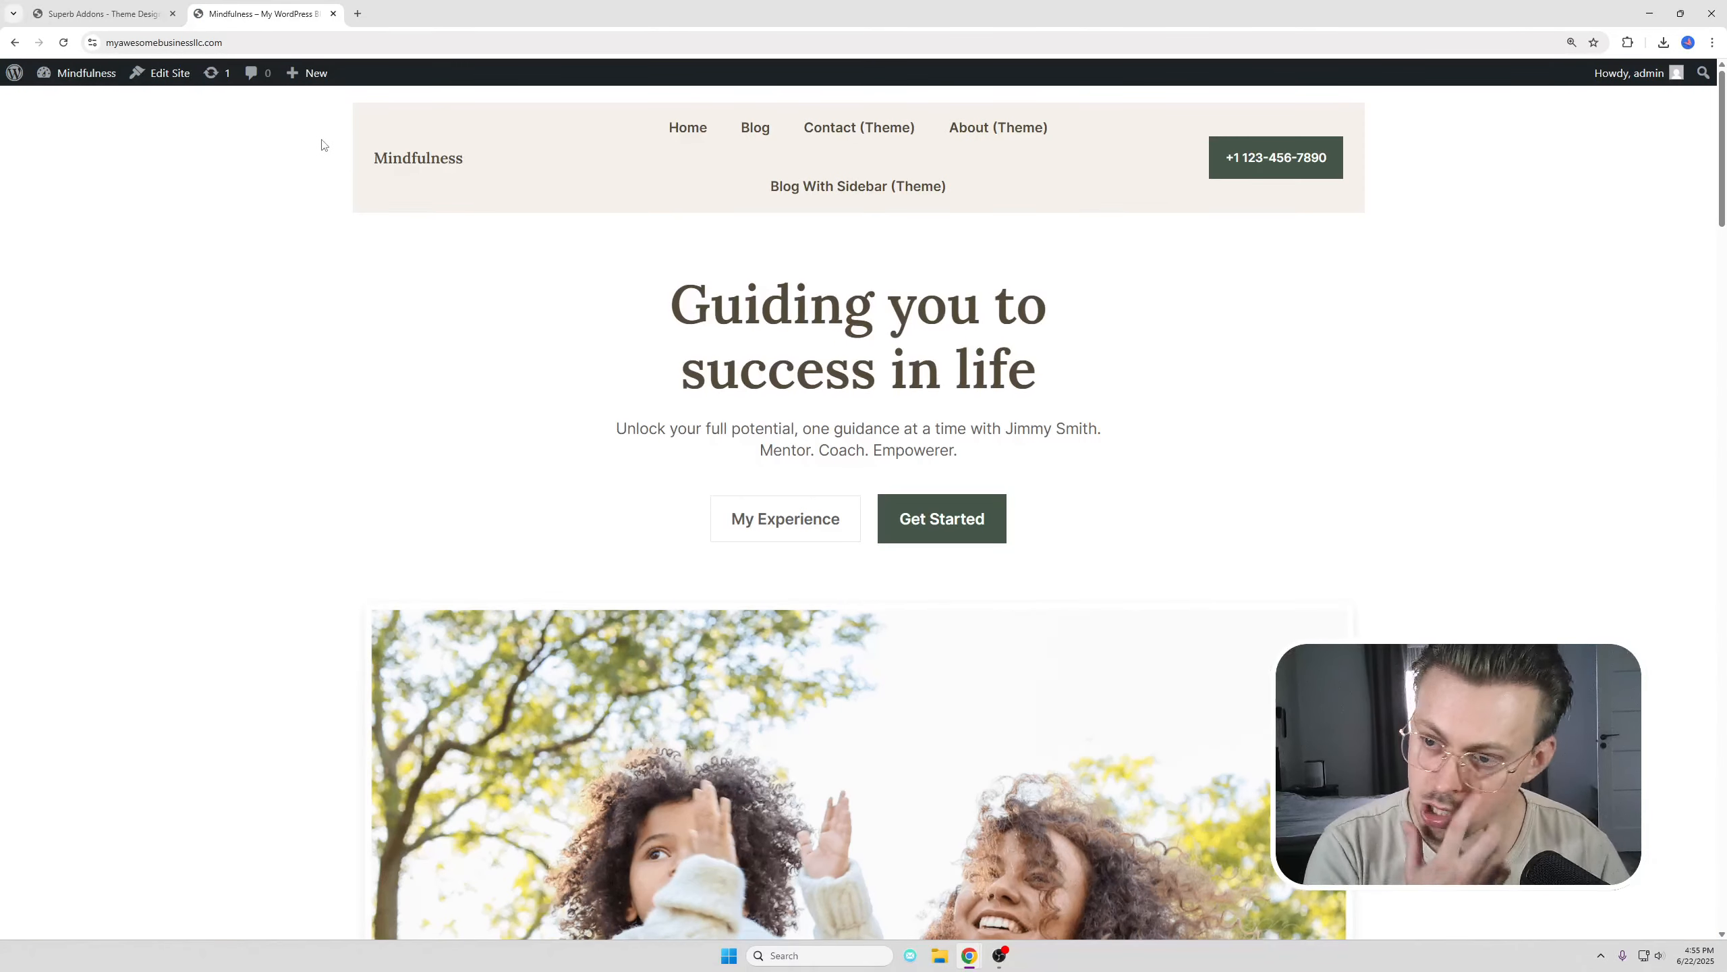
- Open the front page for editing in the site editor and rename the header menu's Contact (Theme) link as "Contact me"
{"action": "left_click", "coordinate": [157, 73]}
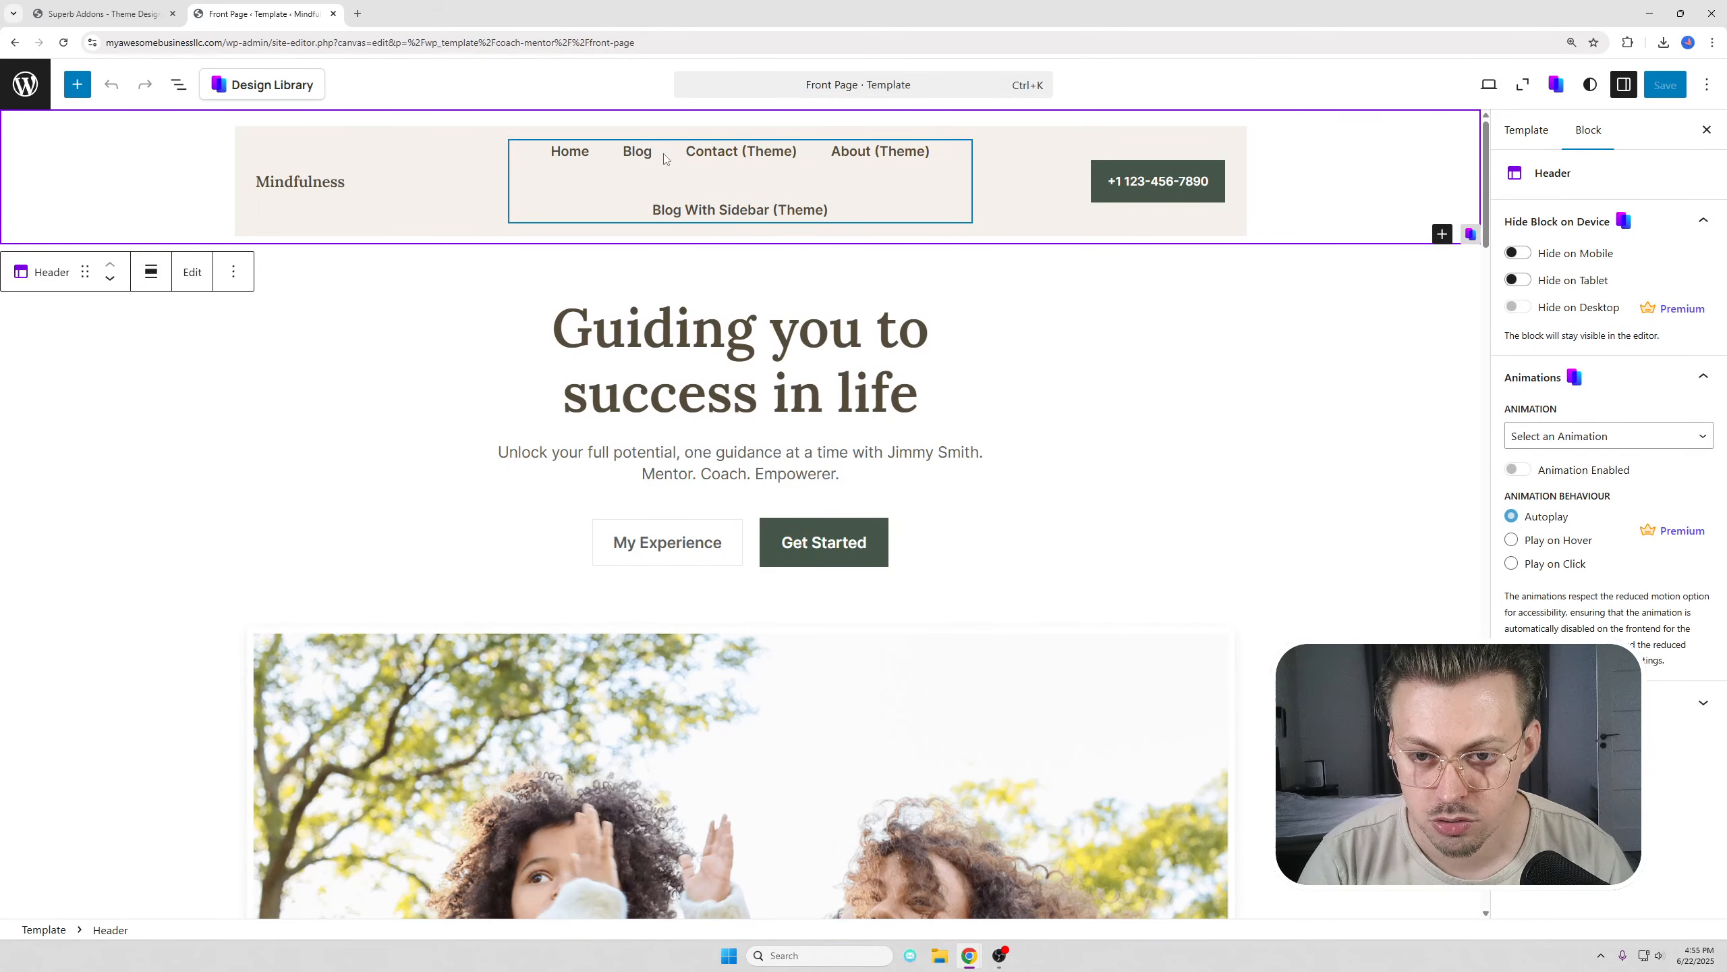
{"action": "left_click", "coordinate": [701, 155]}
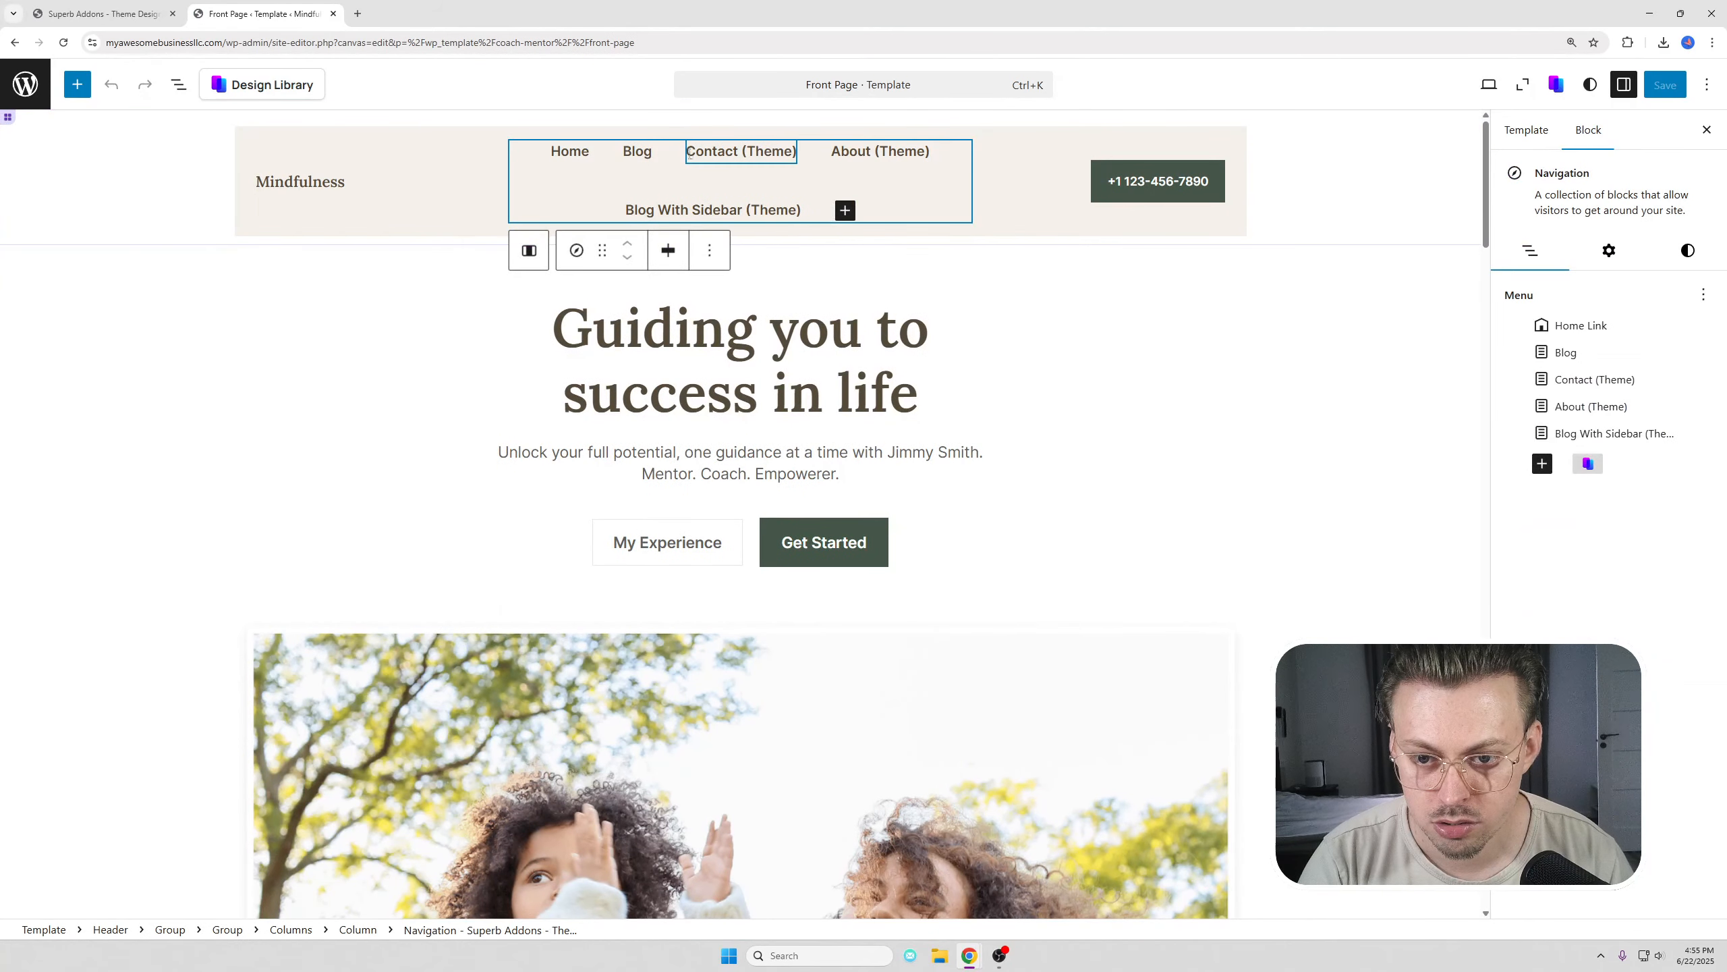
{"action": "left_click", "coordinate": [631, 151]}
{"action": "left_click", "coordinate": [704, 148]}
{"action": "left_click", "coordinate": [636, 151]}
{"action": "left_click", "coordinate": [570, 151]}
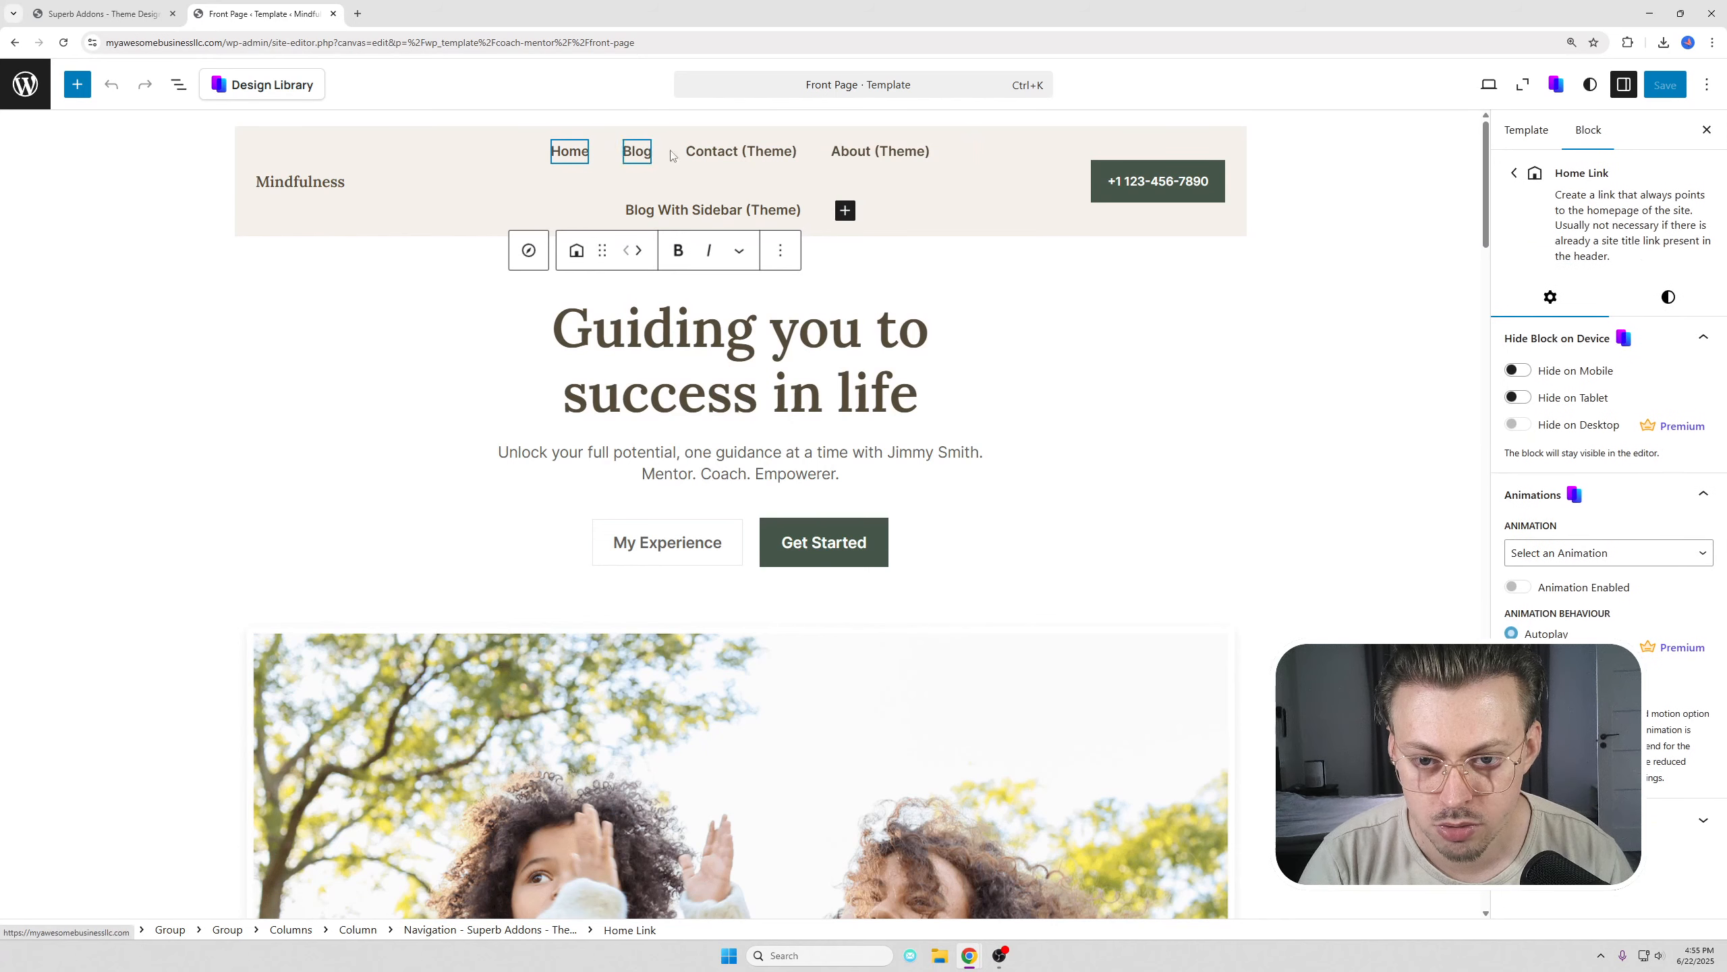
{"action": "left_click", "coordinate": [753, 150]}
{"action": "left_click_drag", "start_coordinate": [758, 151], "coordinate": [809, 159]}
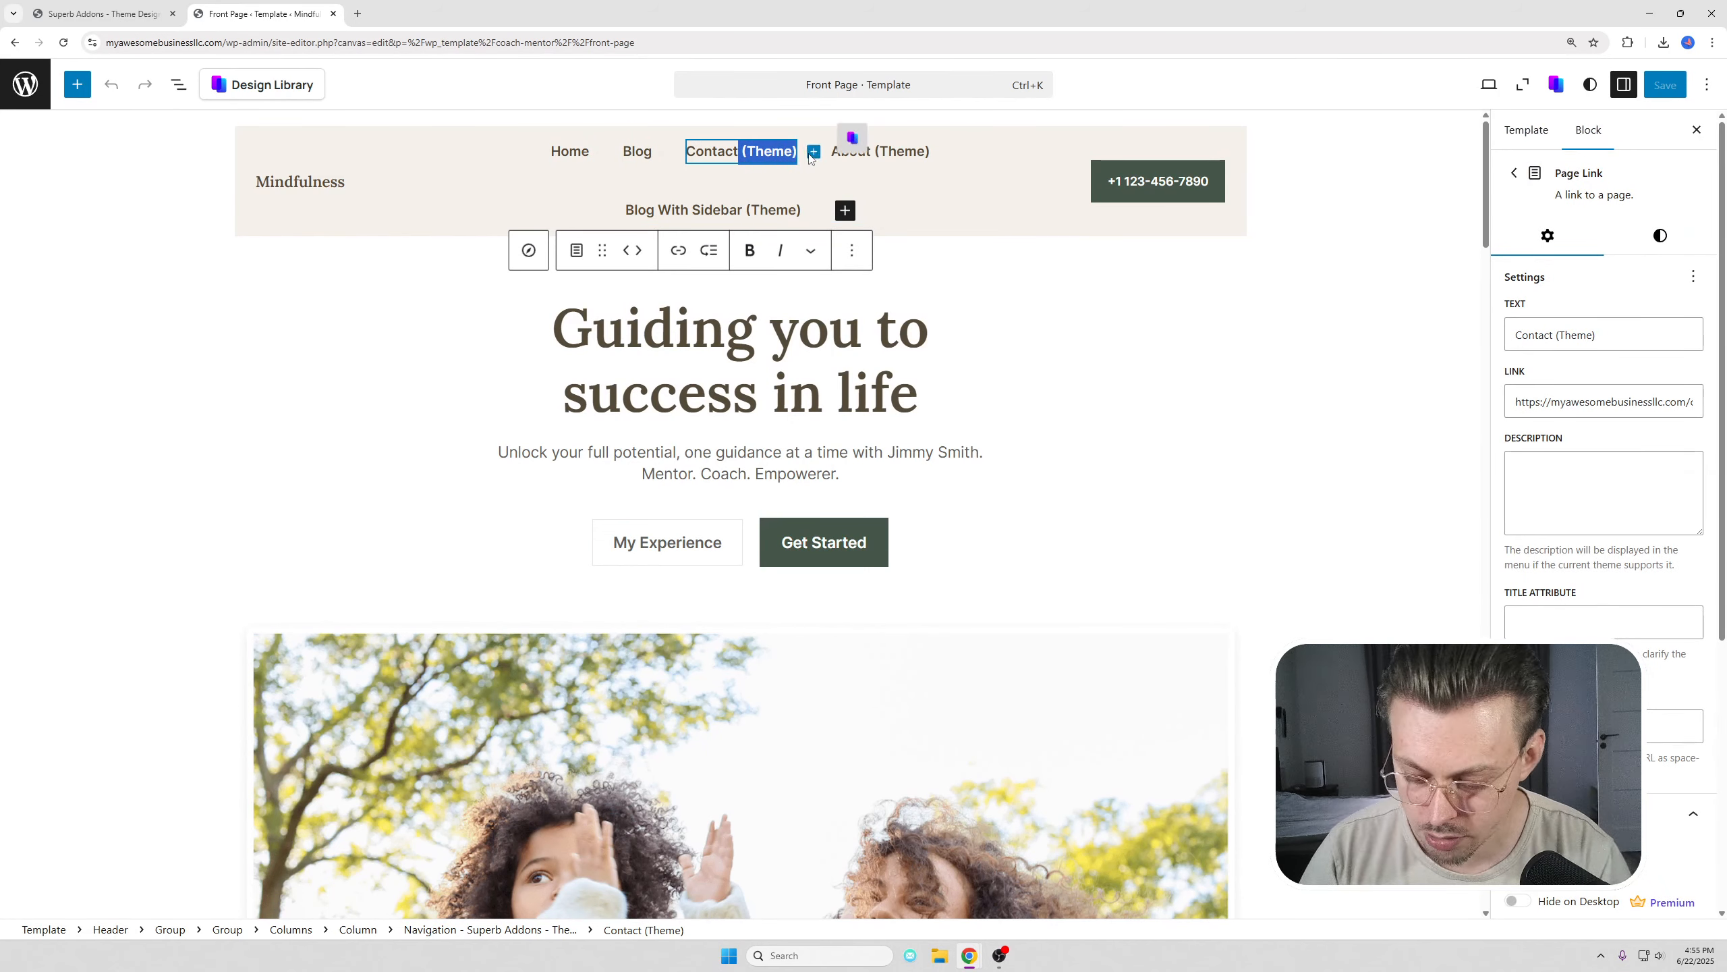
{"action": "type", "text": "me"}
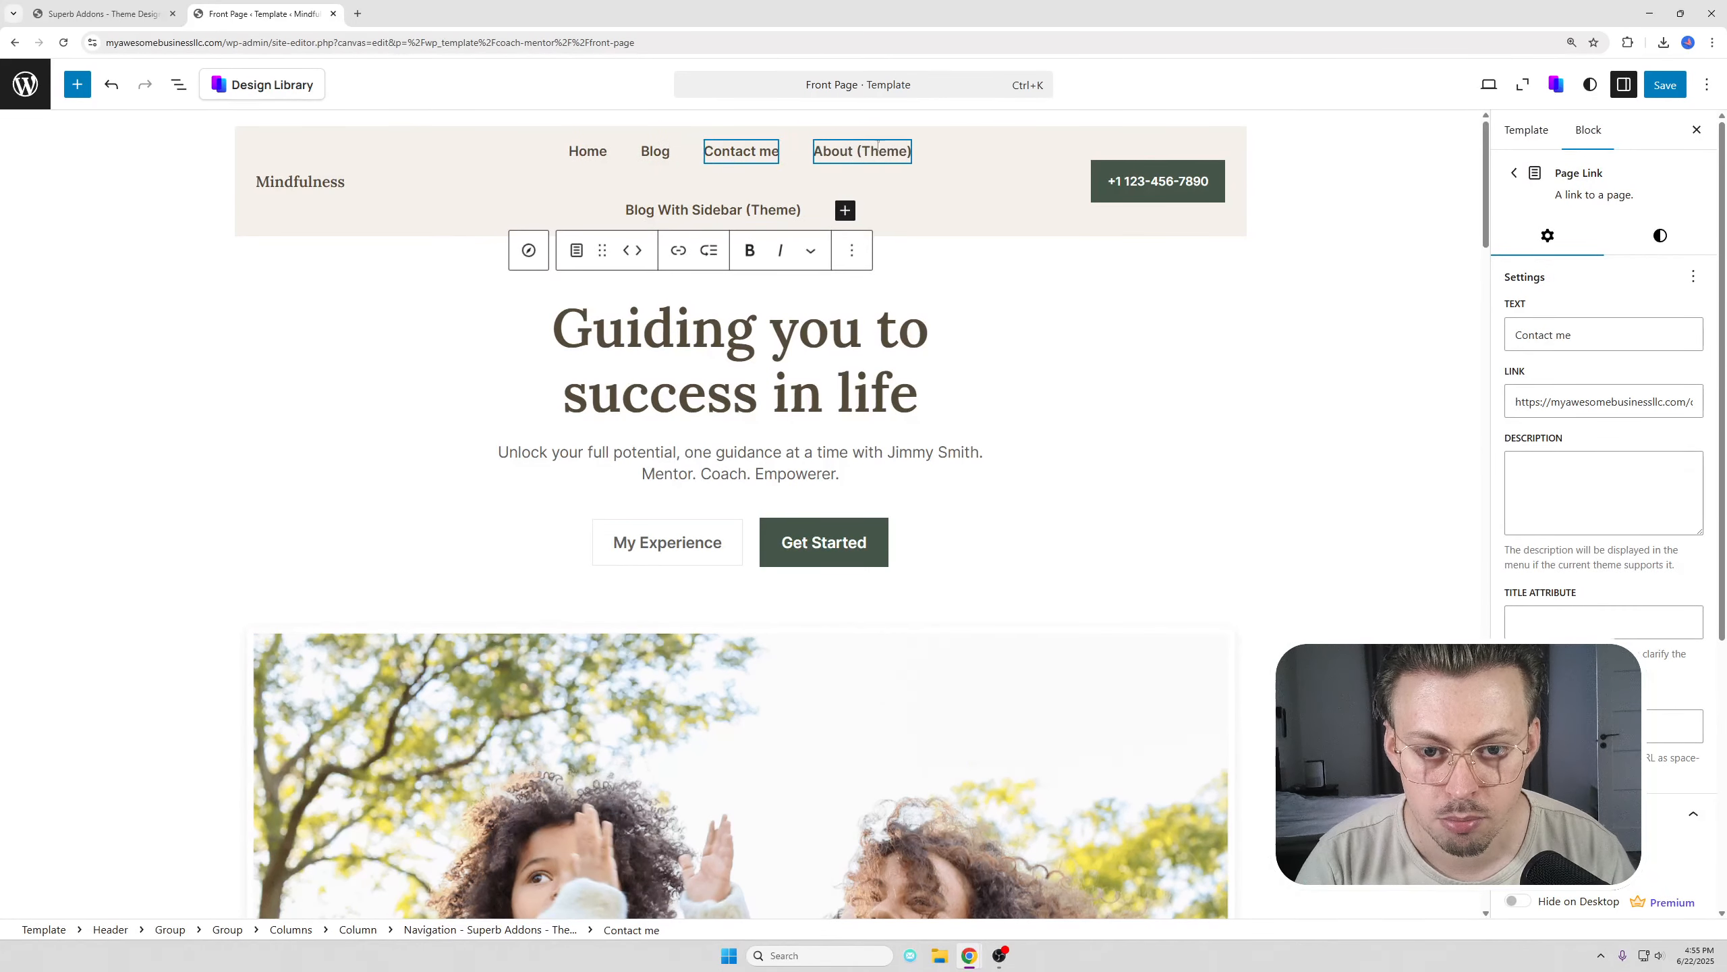
- Rename the header menu's About (Theme) link as "About me"
{"action": "left_click_drag", "start_coordinate": [878, 147], "coordinate": [1039, 150]}
{"action": "left_click", "coordinate": [859, 156]}
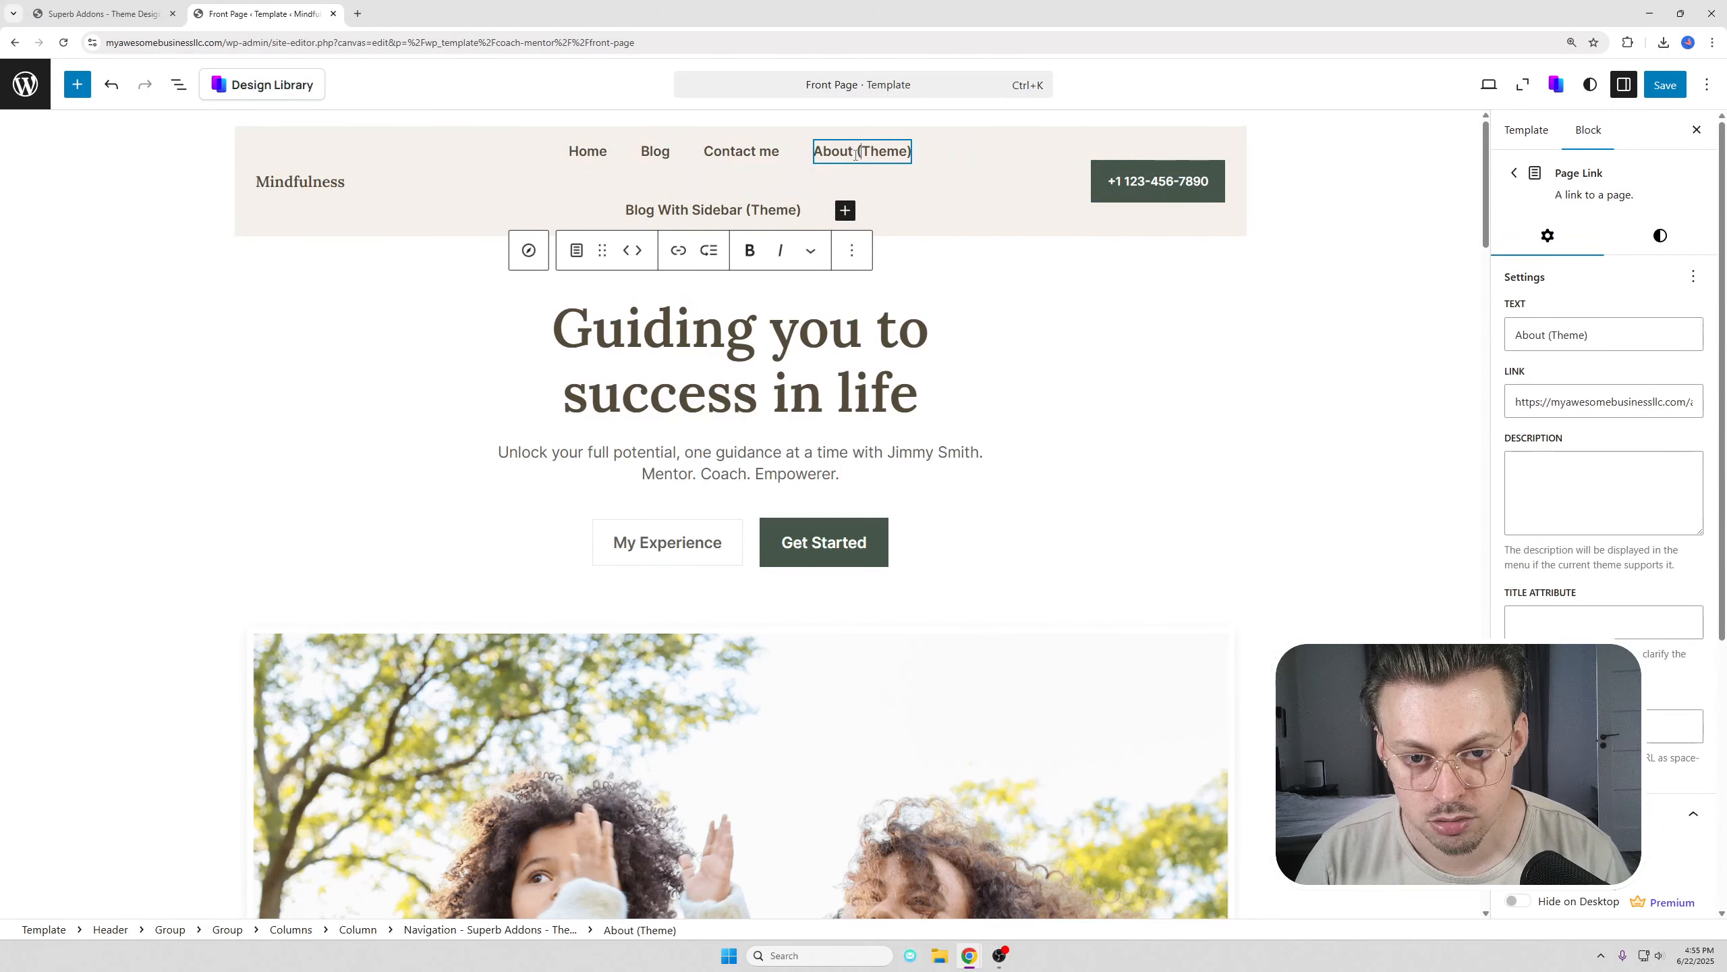
{"action": "left_click_drag", "start_coordinate": [856, 156], "coordinate": [915, 155]}
{"action": "left_click", "coordinate": [859, 156]}
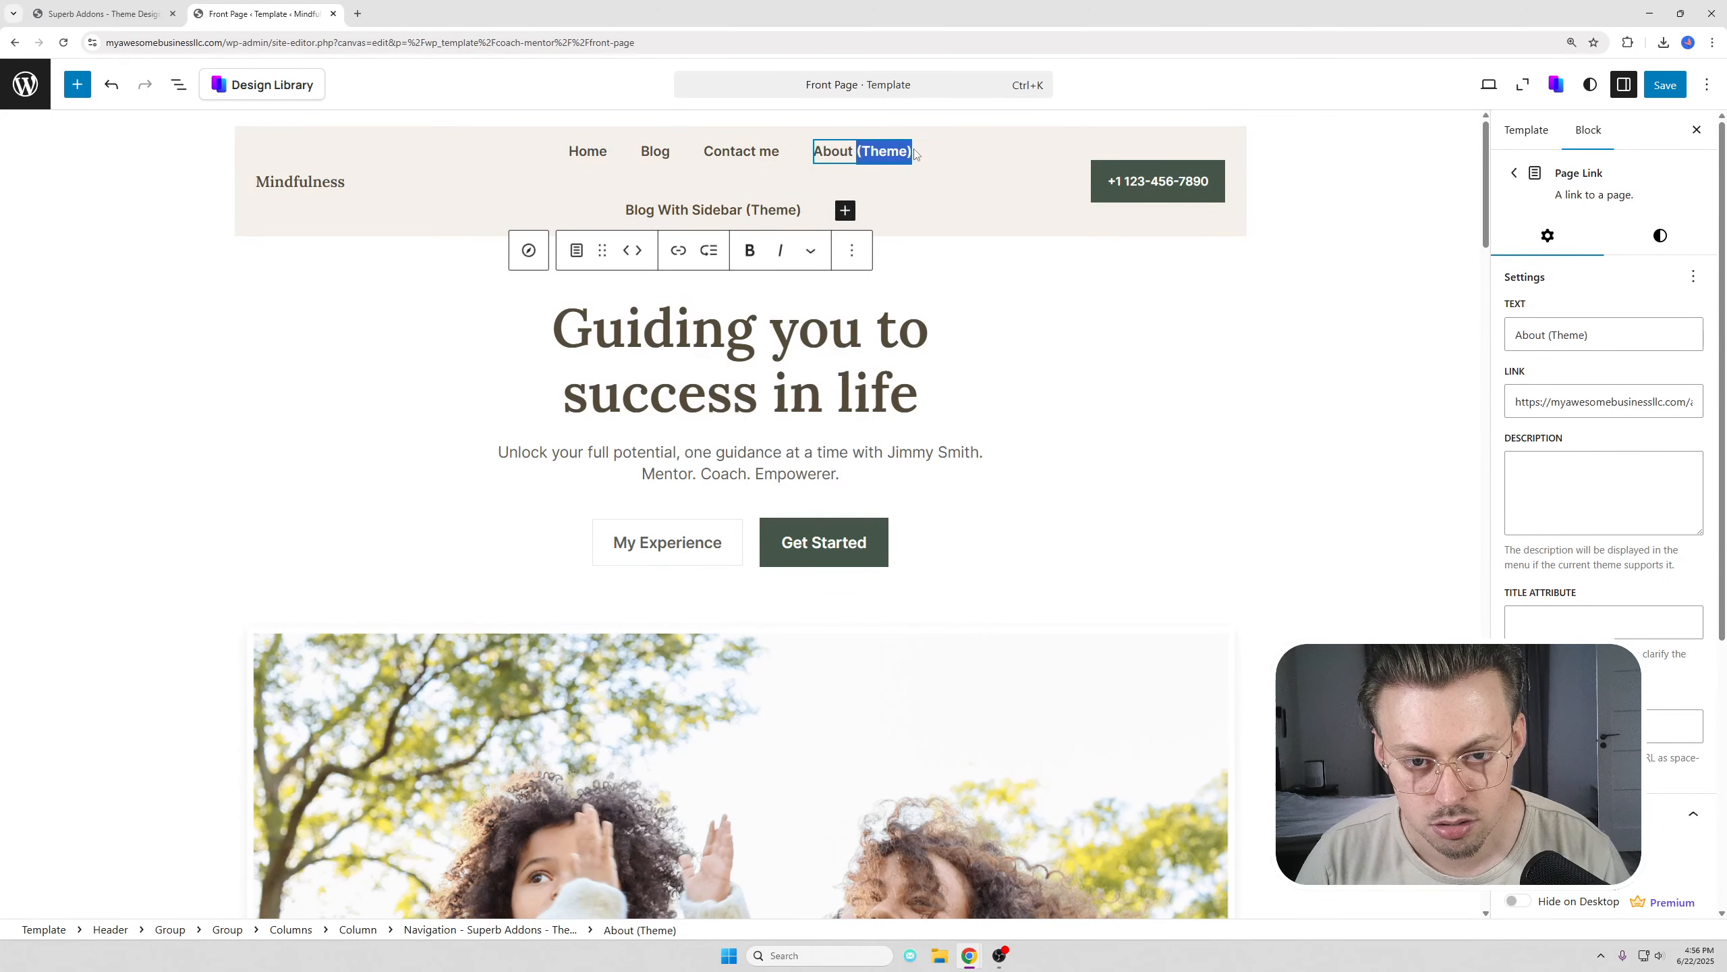
{"action": "type", "text": "me"}
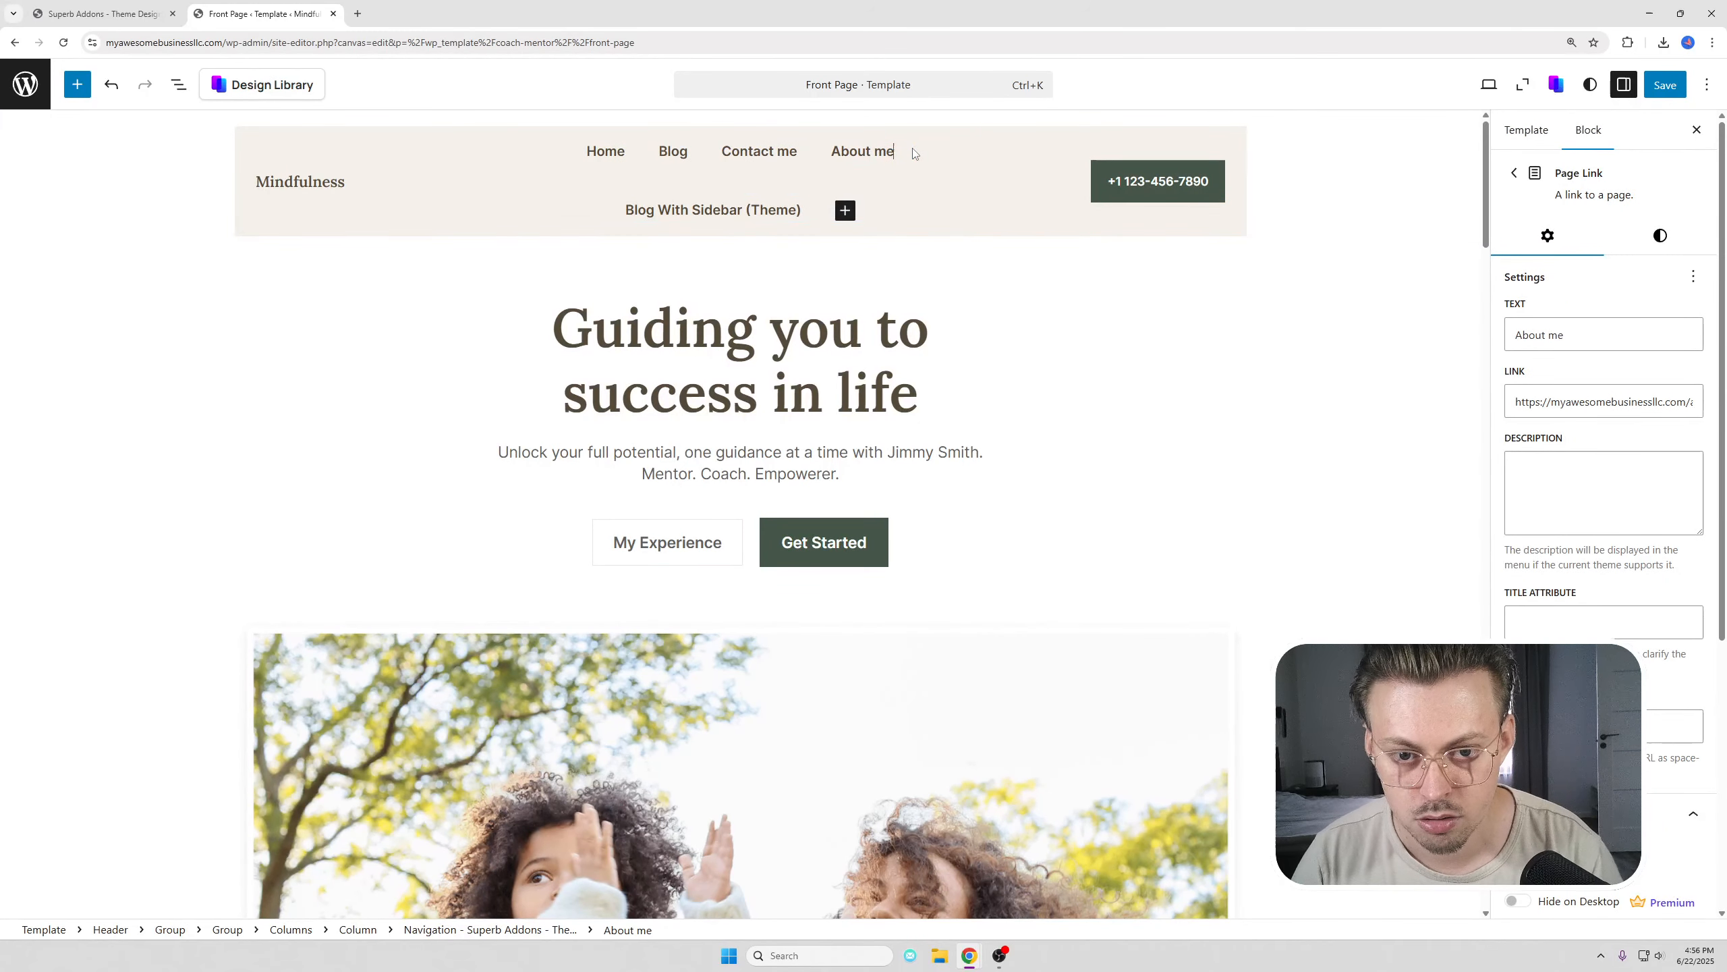
{"action": "left_click", "coordinate": [992, 302]}
- Delete the original Blog page link from the header navigation menu
{"action": "left_click", "coordinate": [849, 152]}
{"action": "left_click", "coordinate": [823, 153]}
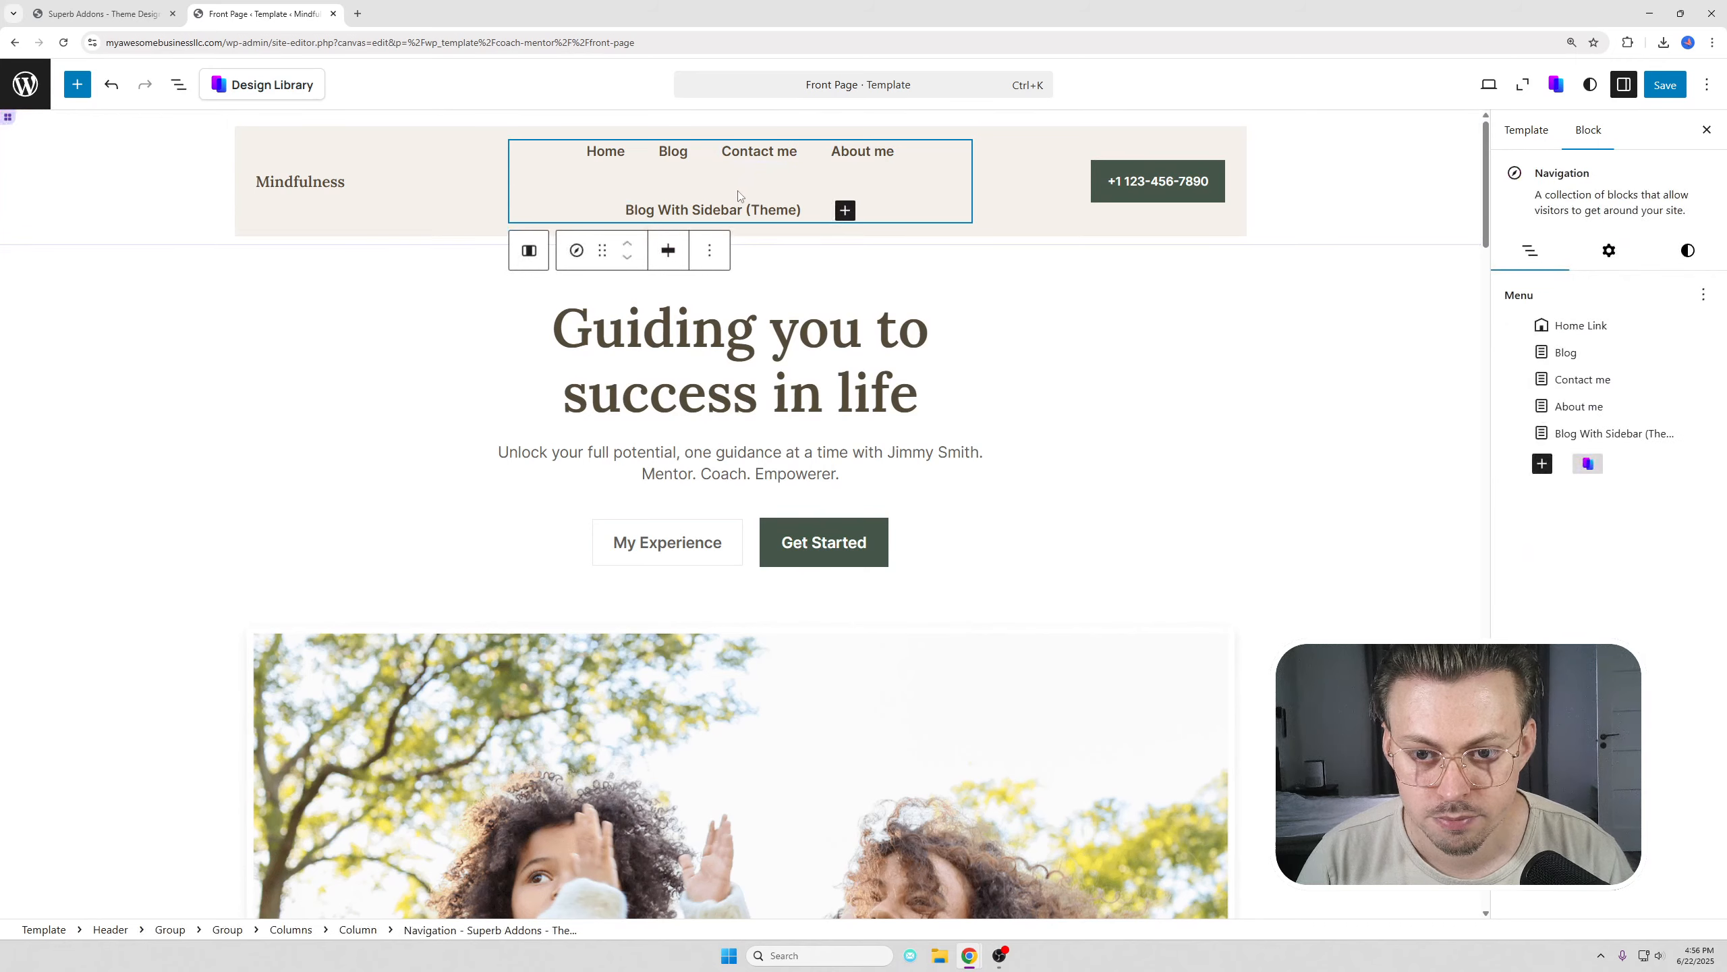
{"action": "left_click", "coordinate": [673, 152]}
{"action": "left_click", "coordinate": [851, 252]}
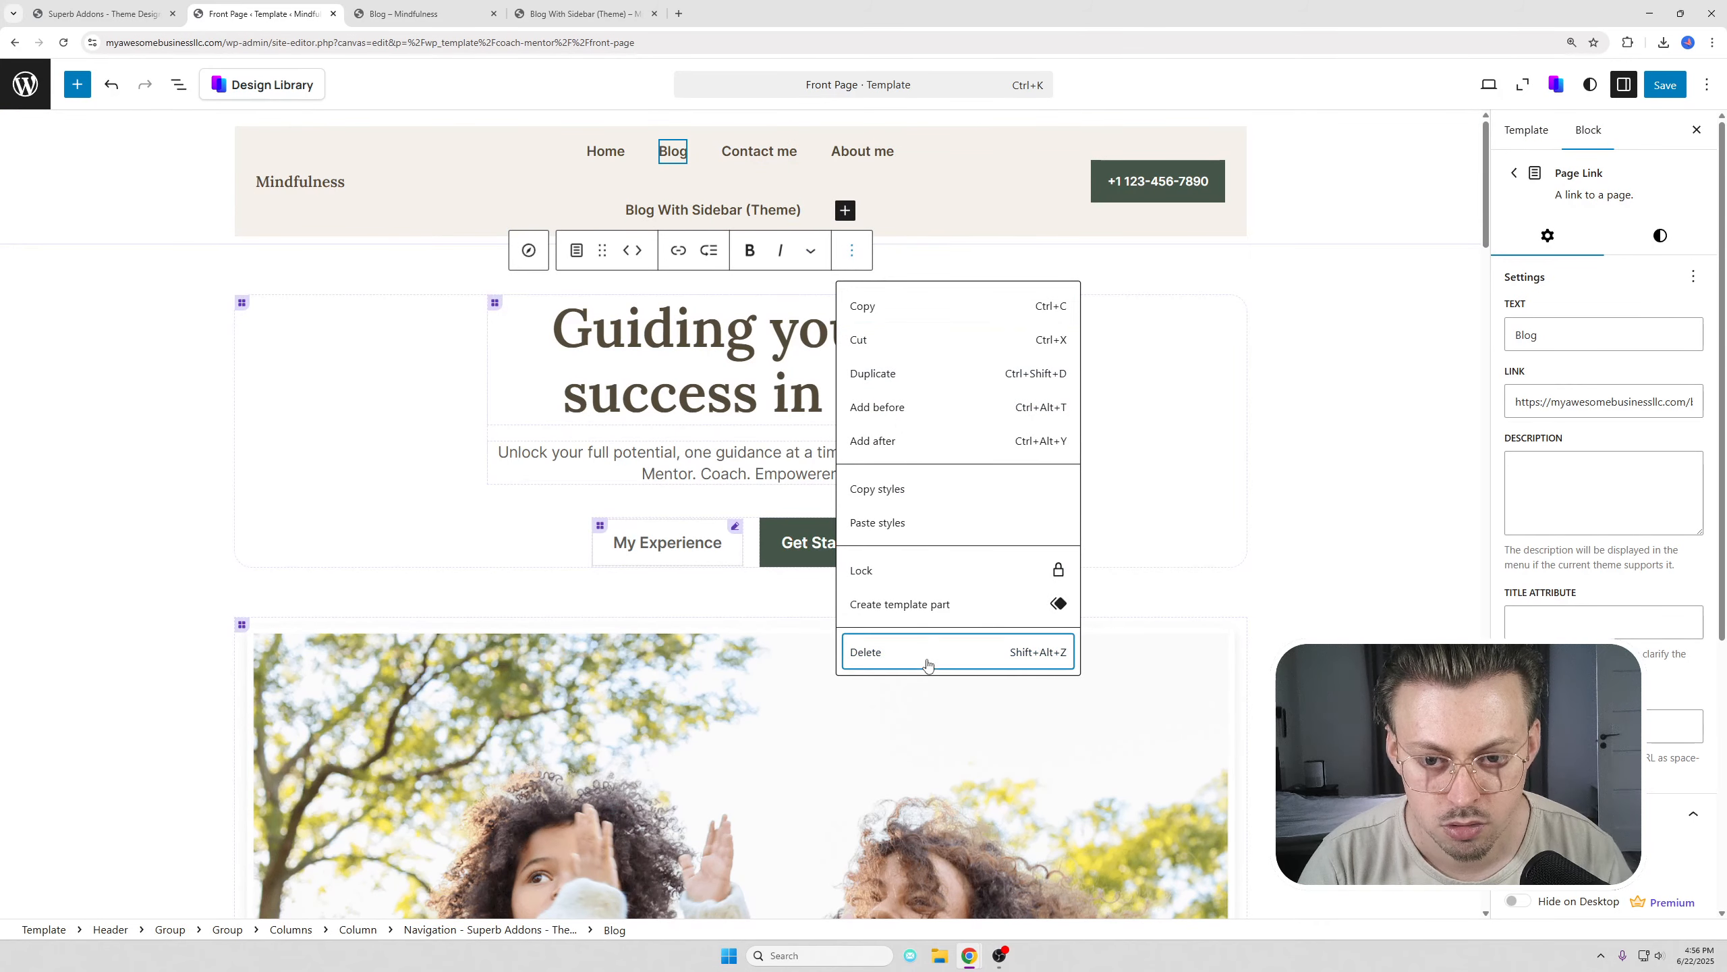
{"action": "left_click", "coordinate": [865, 652]}
- Shorten the Blog With Sidebar (Theme) link in the header menu to "Blog"
{"action": "left_click", "coordinate": [826, 151]}
{"action": "left_click", "coordinate": [1003, 162], "text": "shift"}
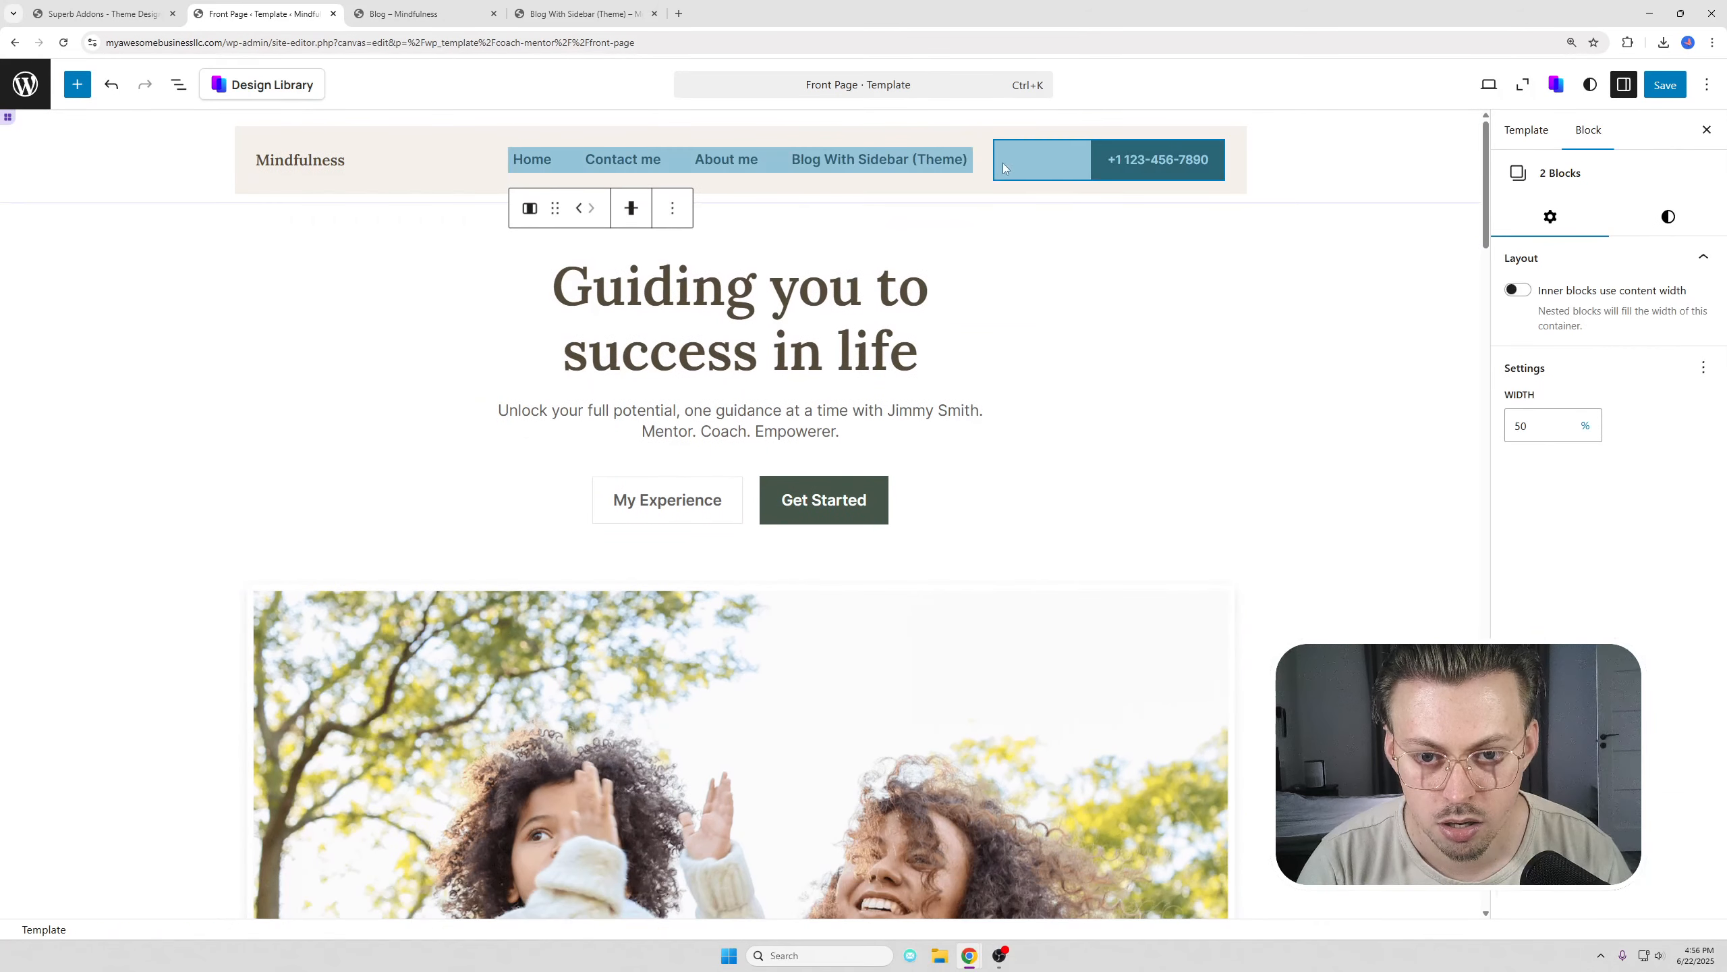
{"action": "left_click", "coordinate": [839, 161]}
{"action": "left_click_drag", "start_coordinate": [824, 152], "coordinate": [956, 154]}
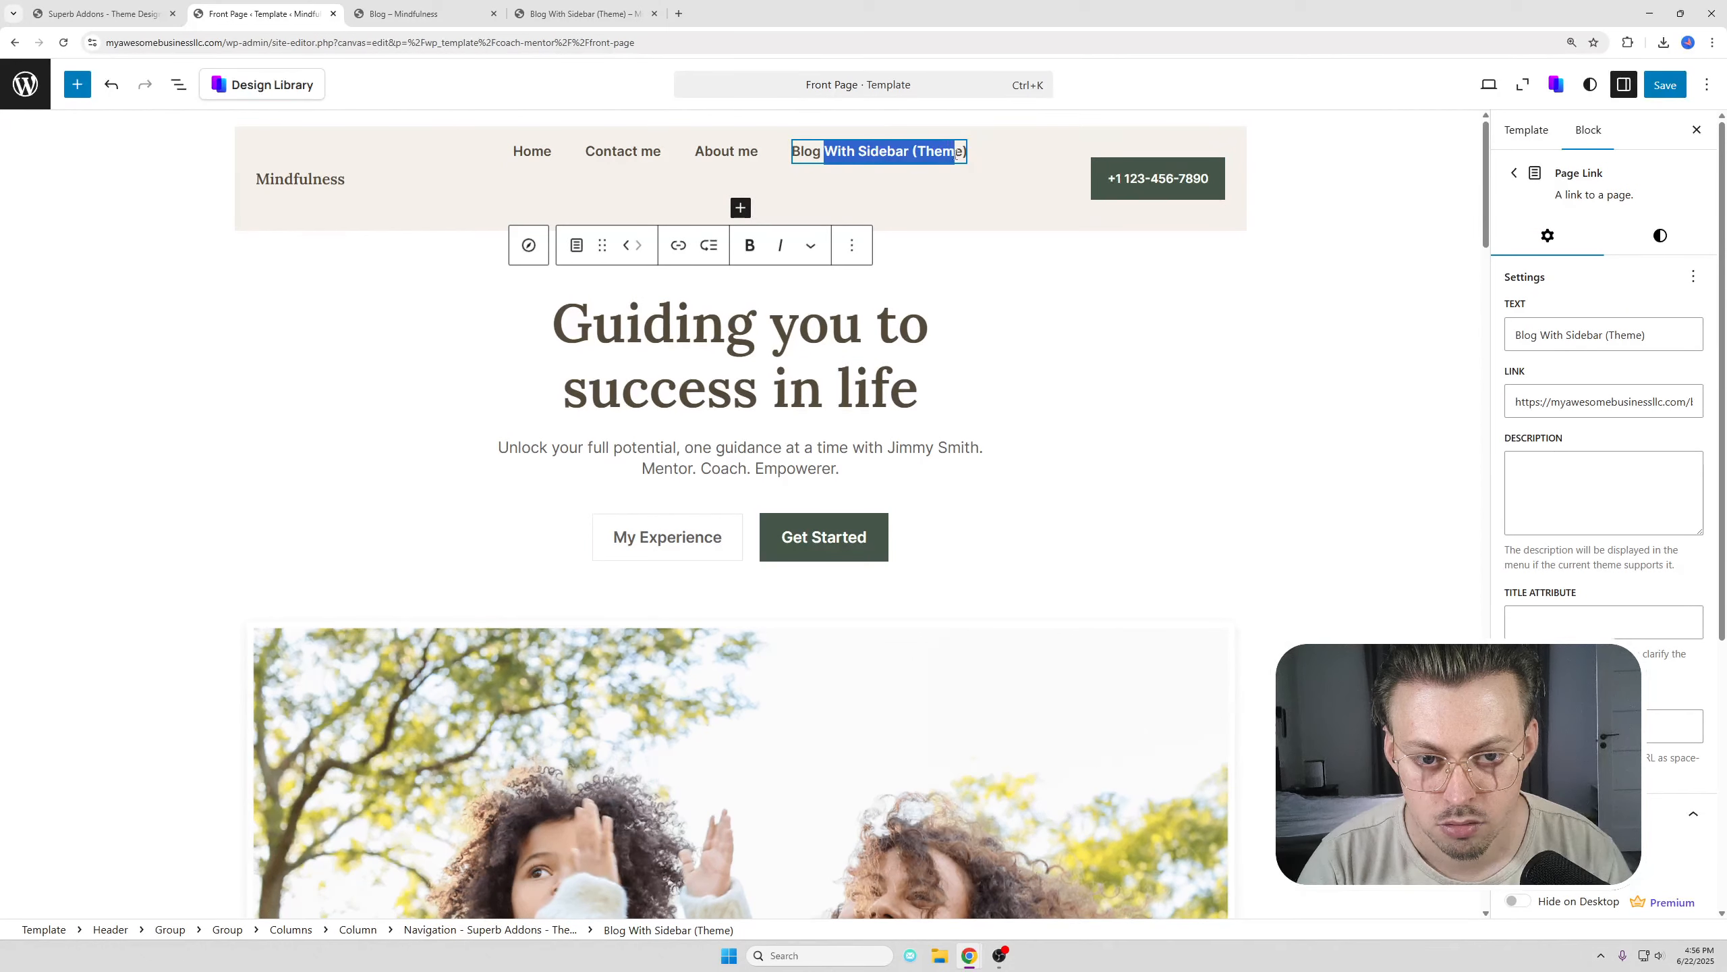
{"action": "key", "text": "BackSpace"}
- Move the Contact me link to the end of the header navigation menu, after Blog
{"action": "left_click", "coordinate": [922, 164]}
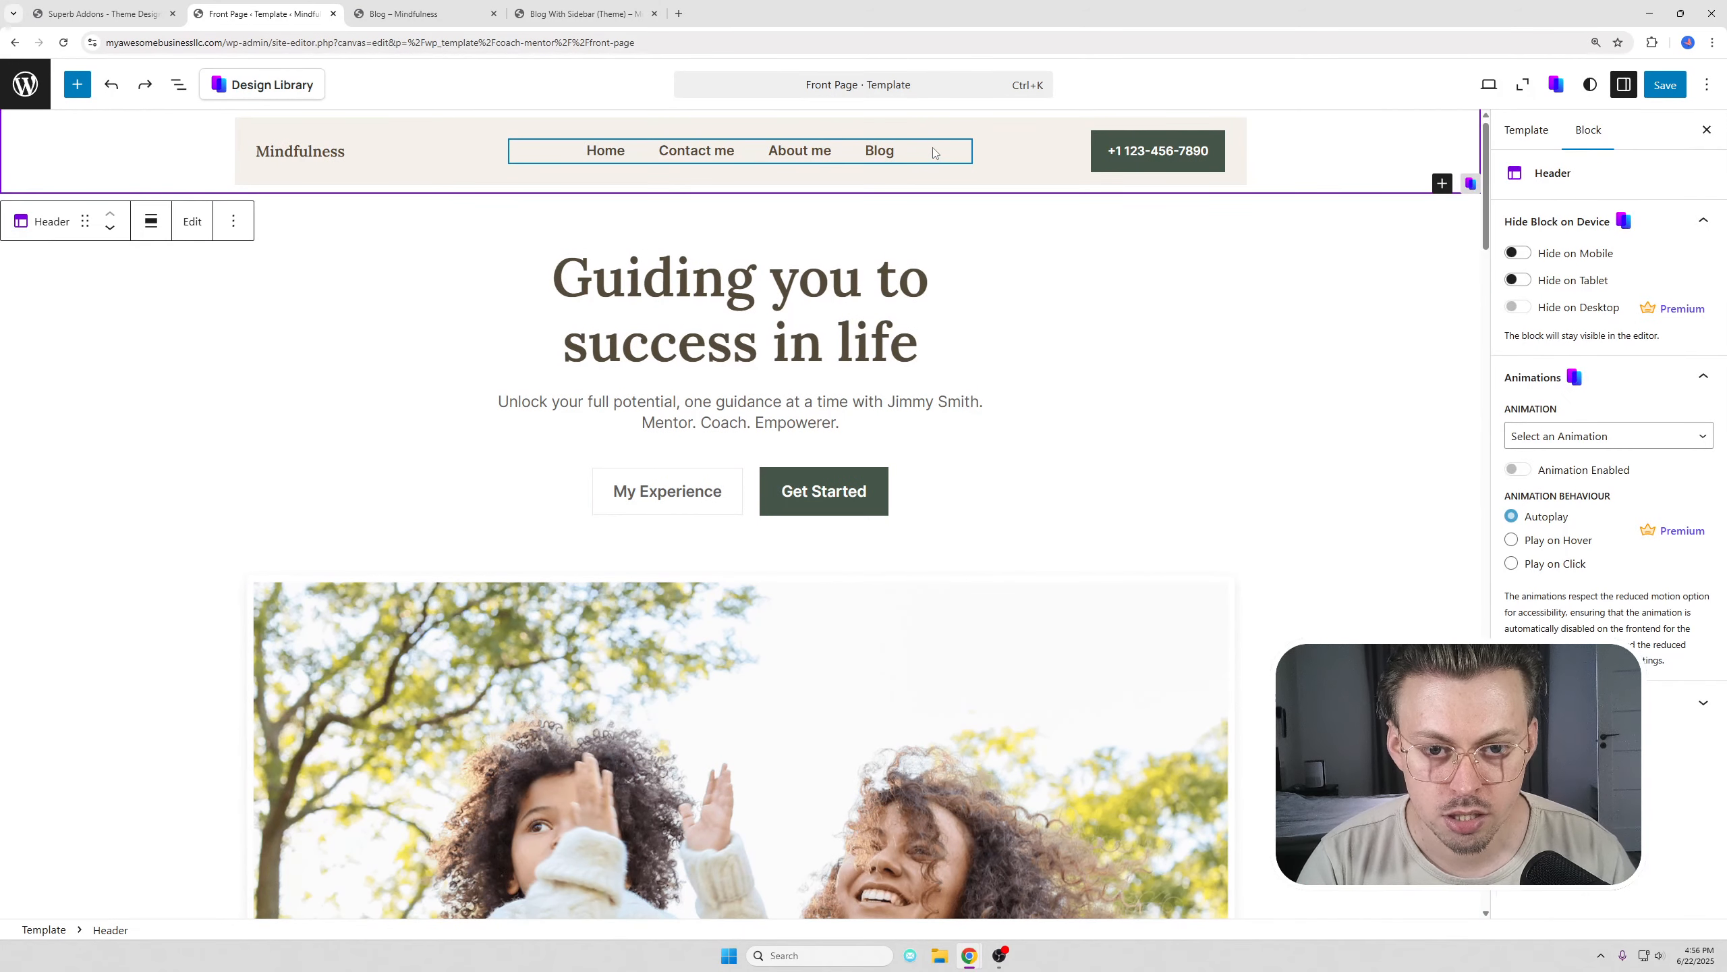
{"action": "left_click", "coordinate": [934, 153]}
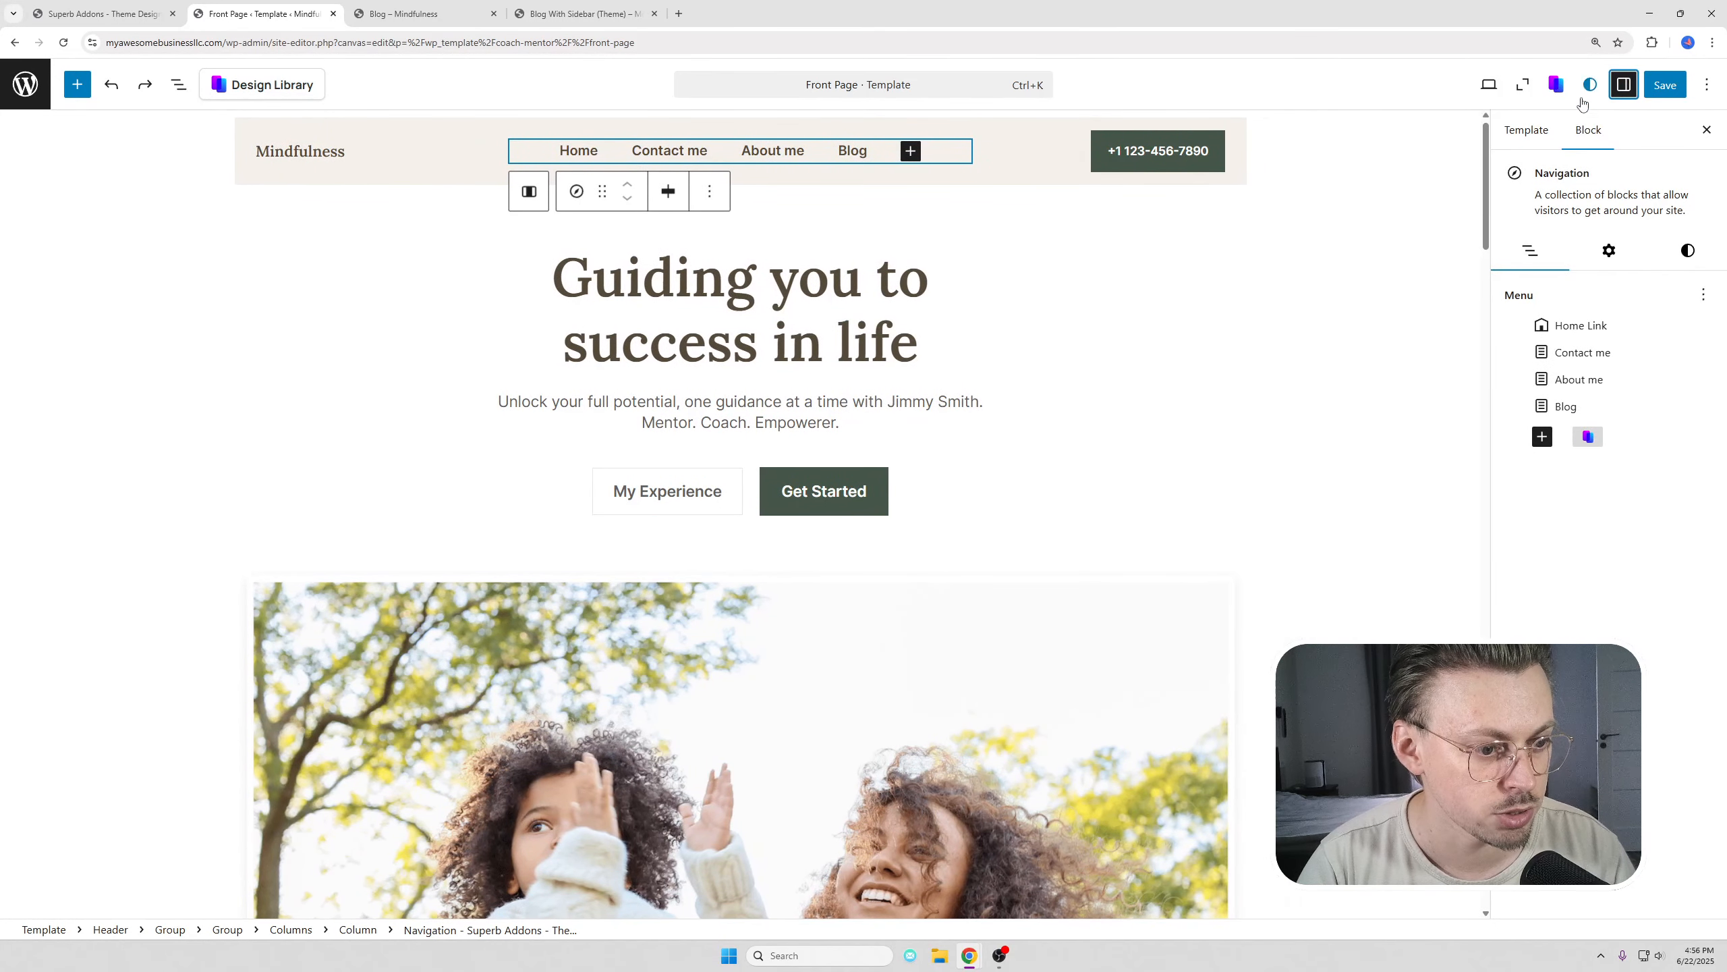
{"action": "left_click_drag", "start_coordinate": [1575, 352], "coordinate": [1591, 415]}
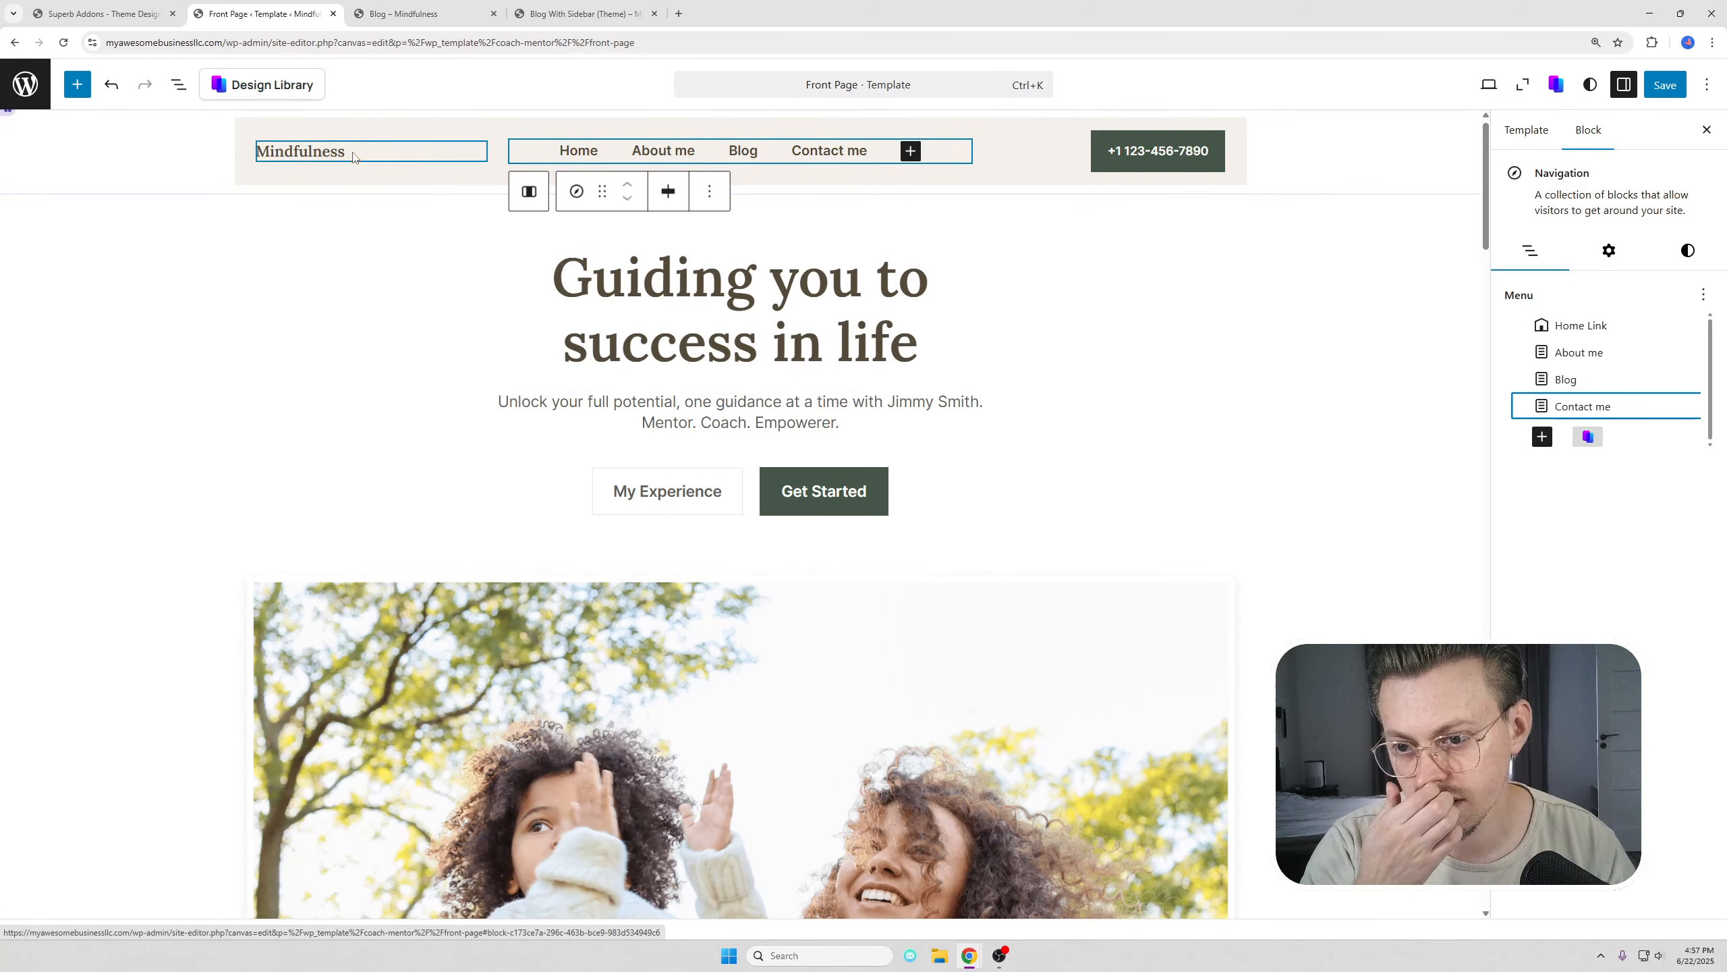
- Append "Edited" to the Mindfulness site title in the header and remove it again
{"action": "left_click", "coordinate": [308, 151]}
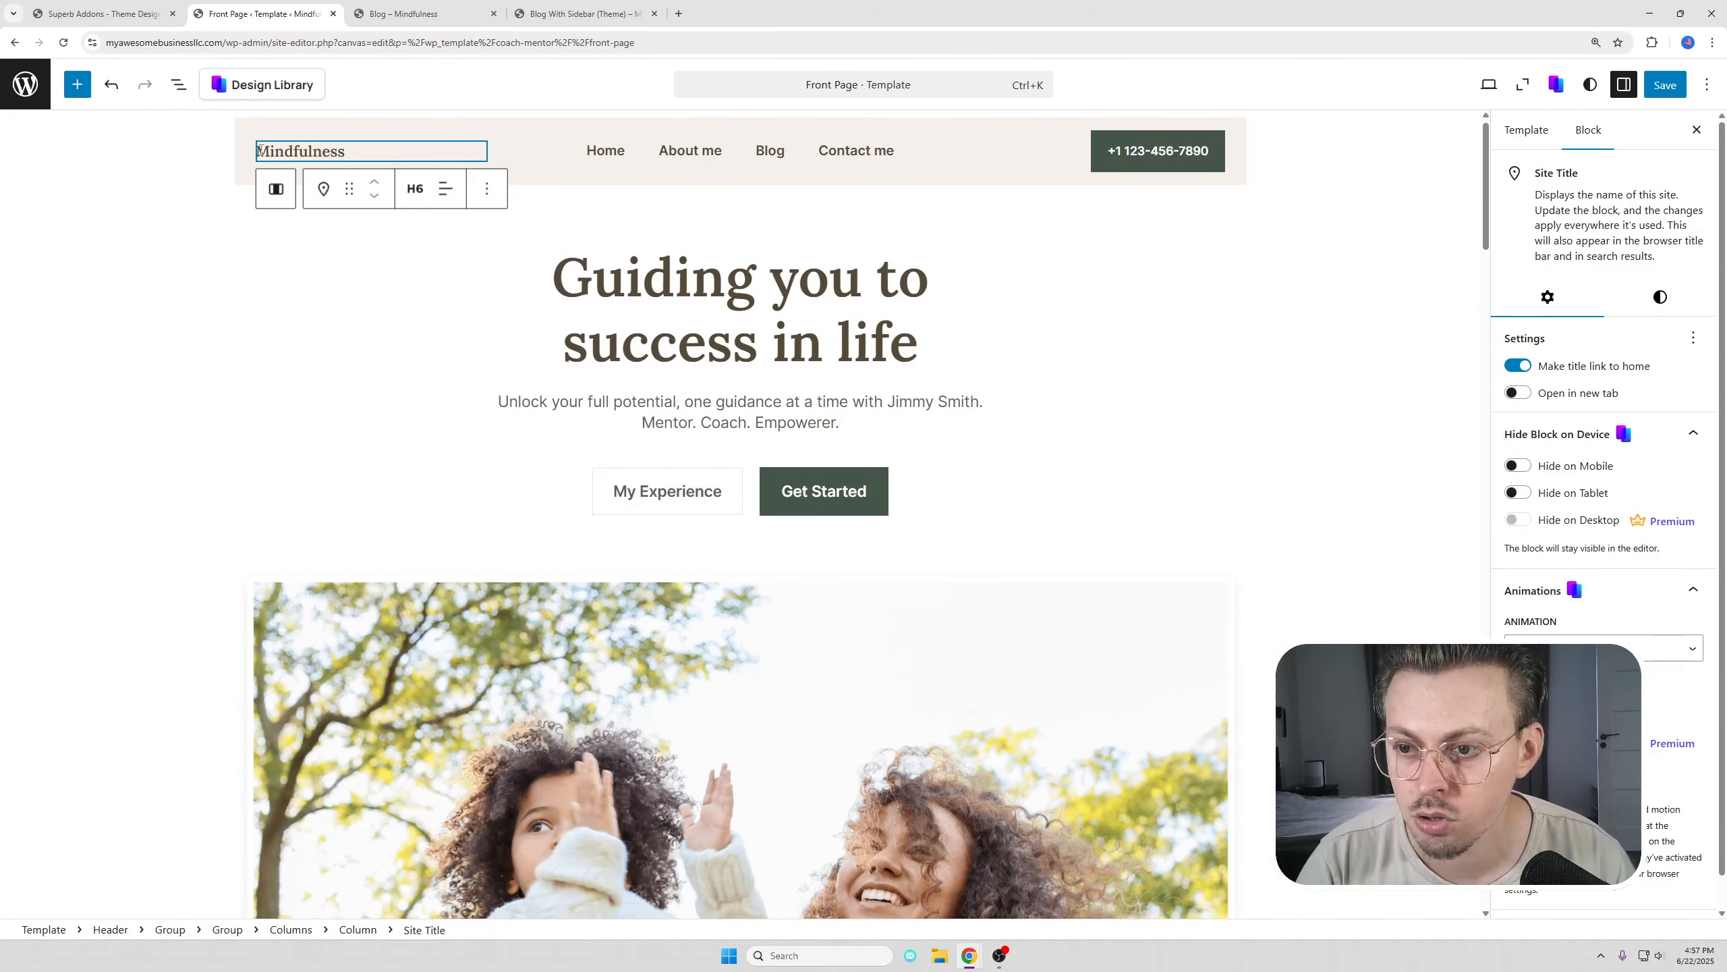
{"action": "left_click", "coordinate": [323, 150]}
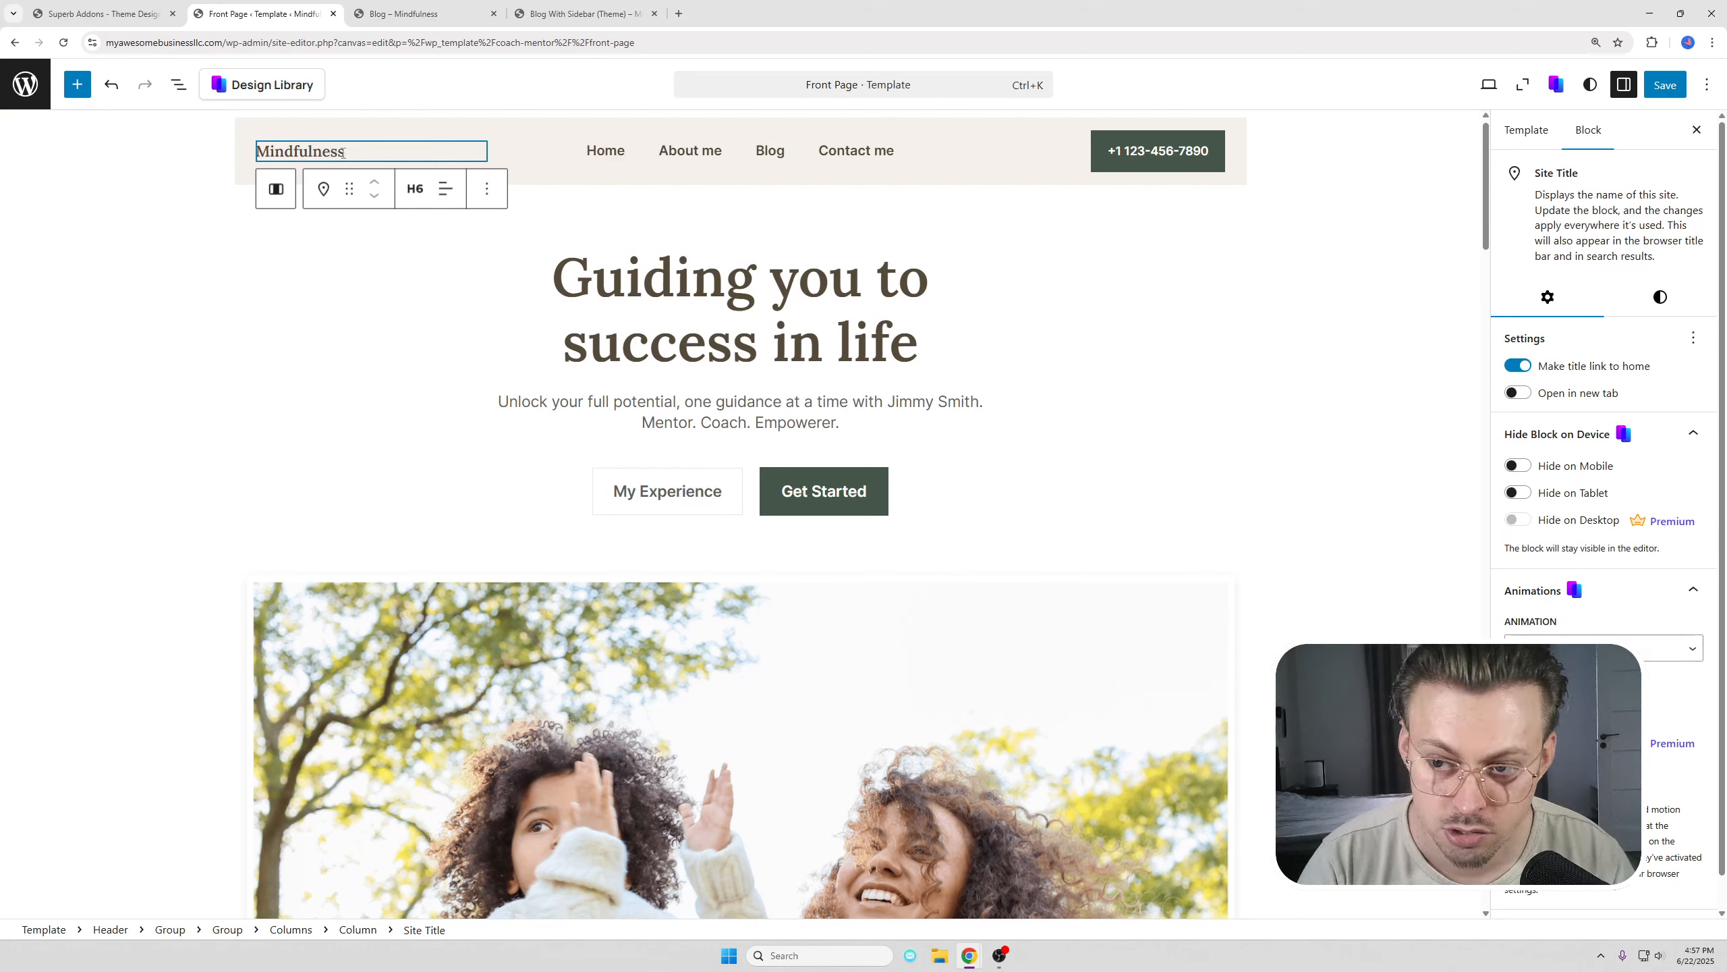
{"action": "left_click", "coordinate": [344, 153]}
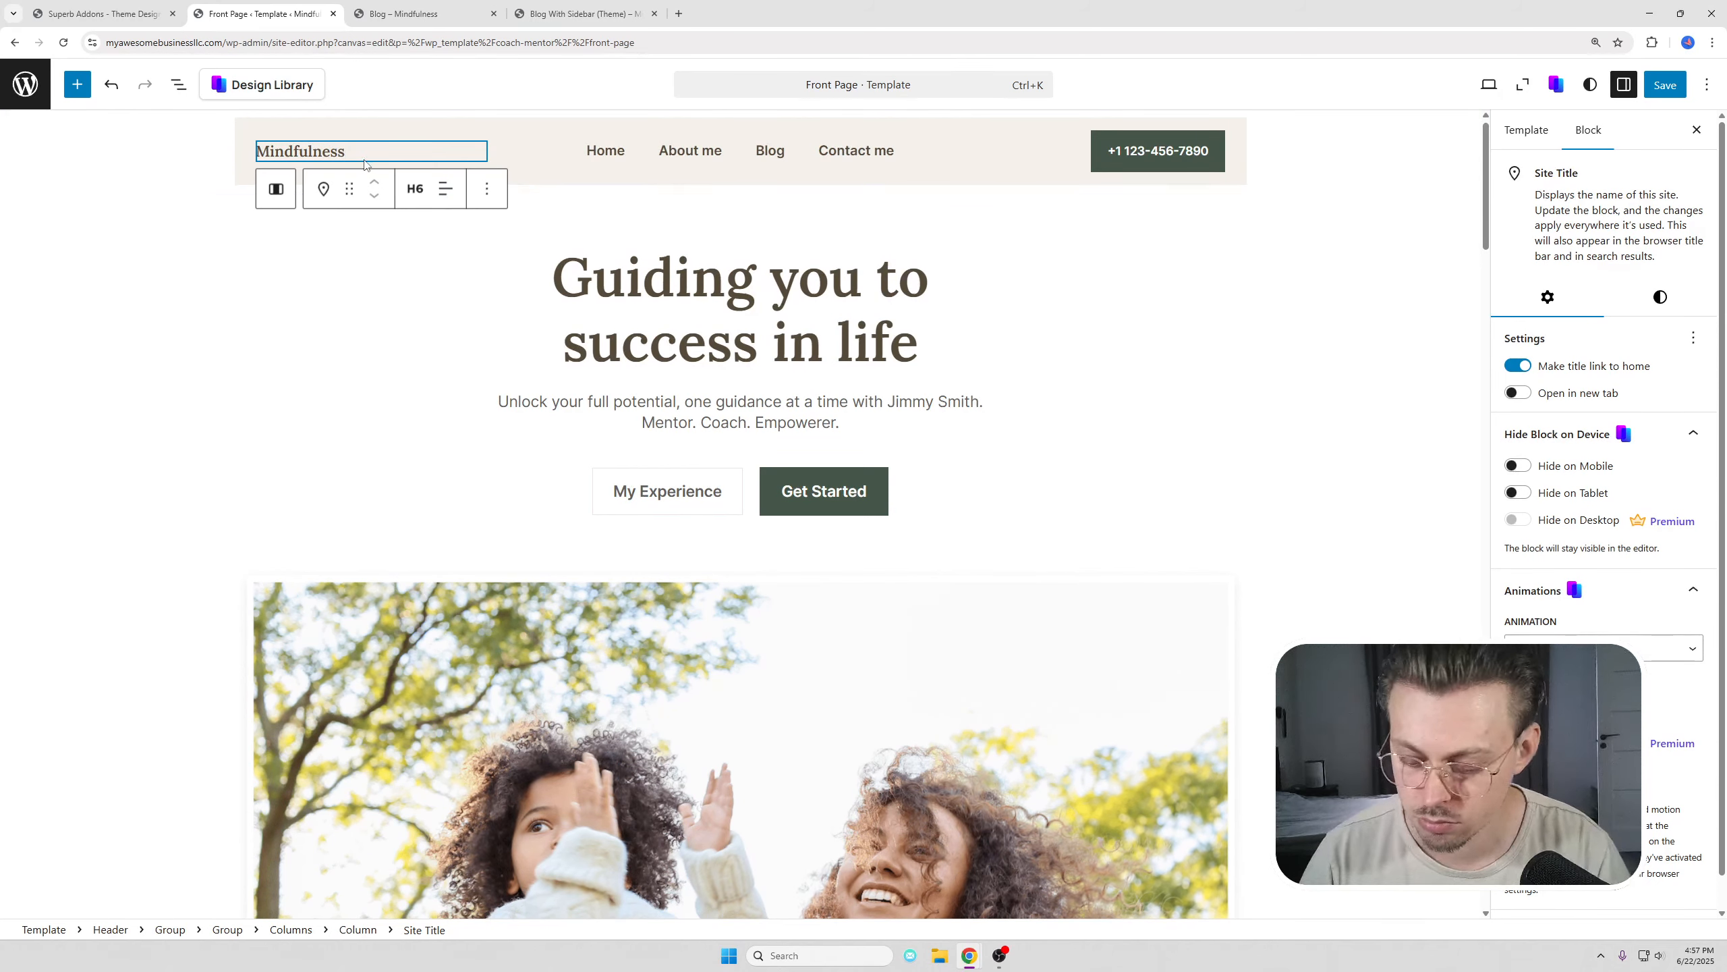
{"action": "type", "text": "Edited"}
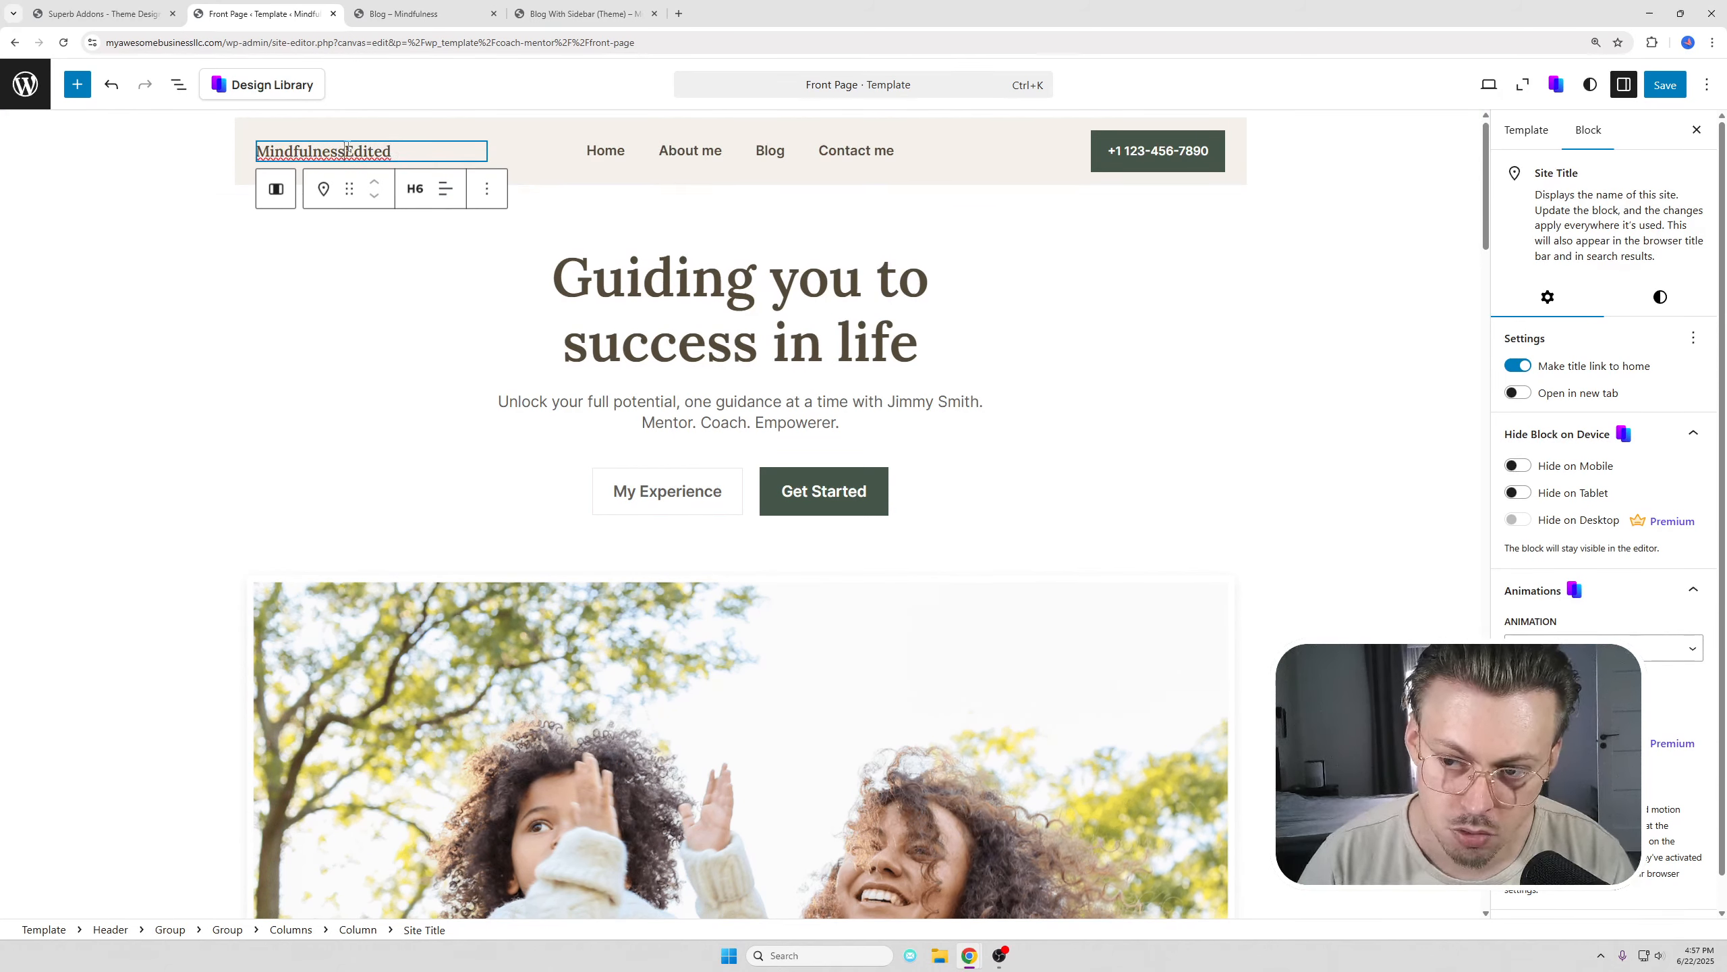
{"action": "left_click", "coordinate": [345, 150], "text": "shift"}
{"action": "key", "text": "BackSpace"}
- Examine the heading level options available for the header's site title
{"action": "double_click", "coordinate": [319, 148]}
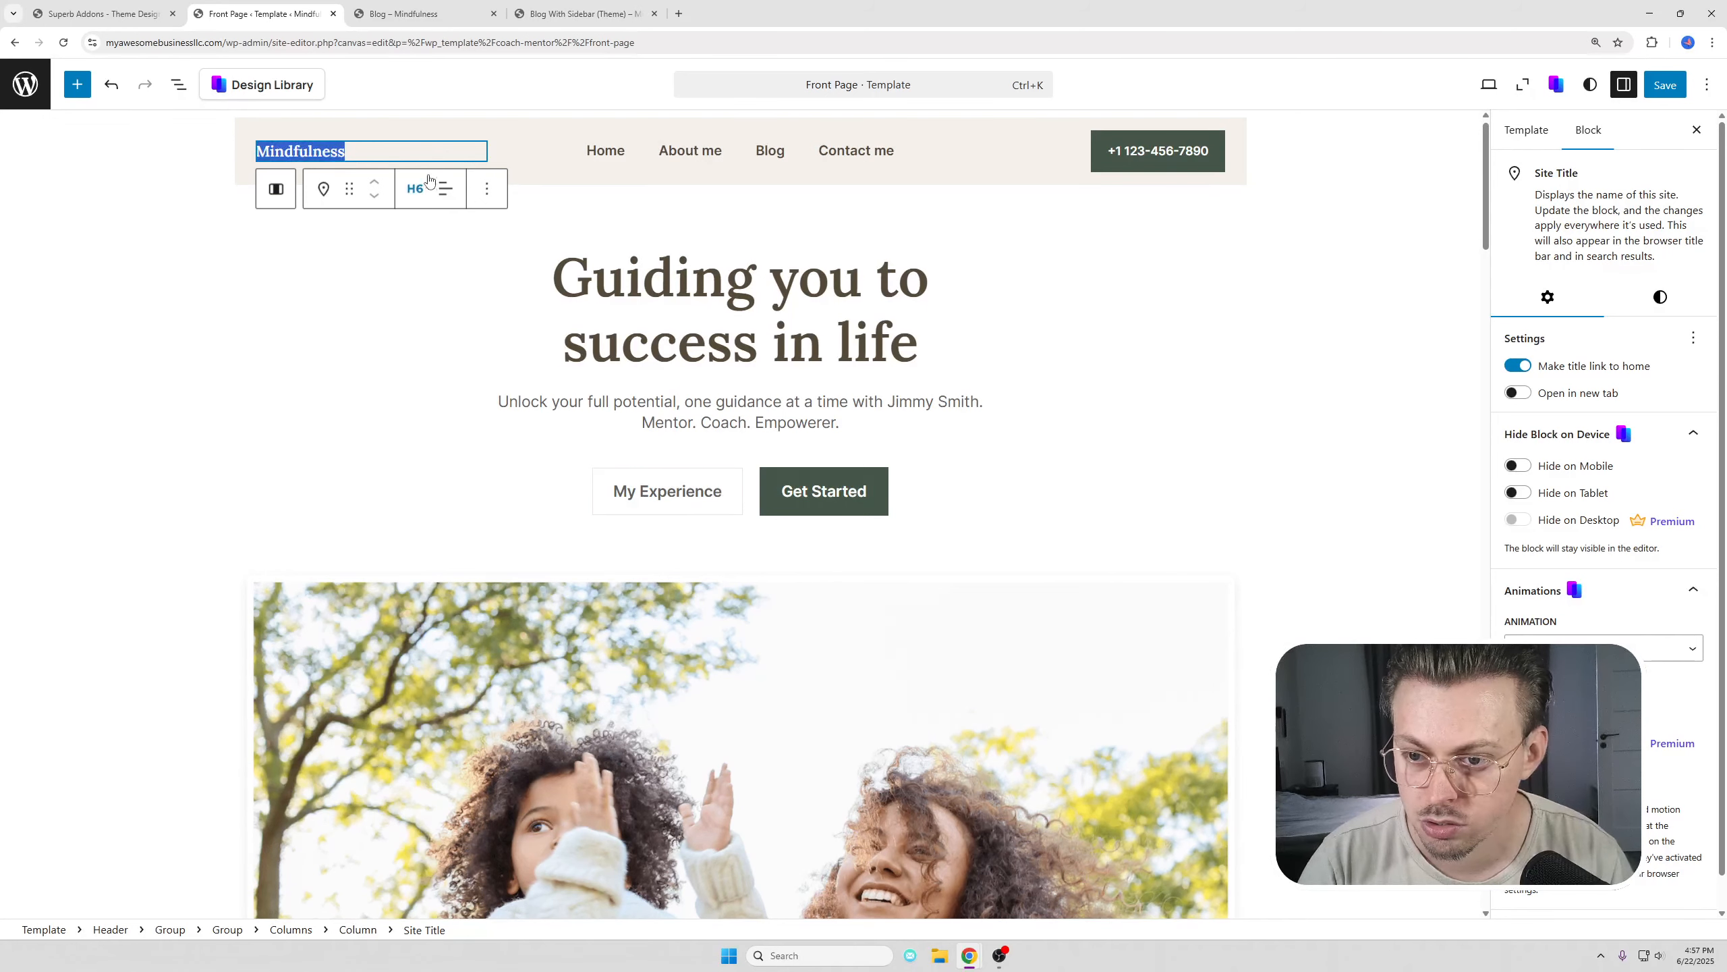
{"action": "left_click", "coordinate": [415, 188]}
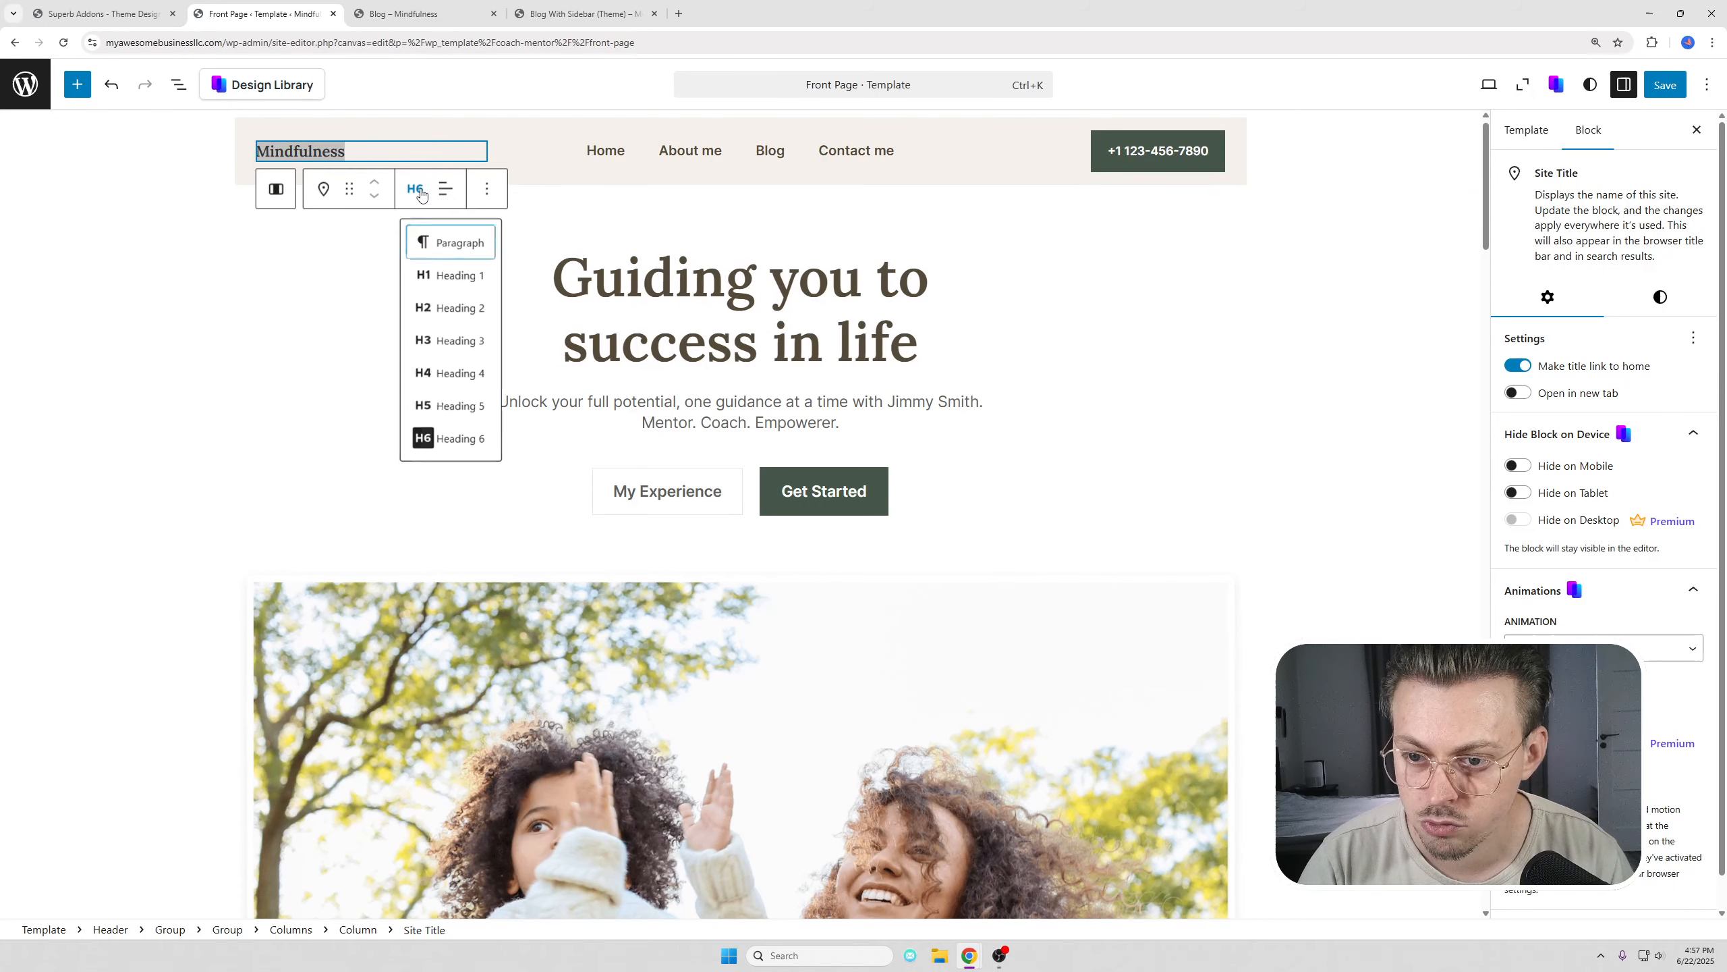
{"action": "left_click", "coordinate": [487, 195]}
{"action": "left_click", "coordinate": [181, 224]}
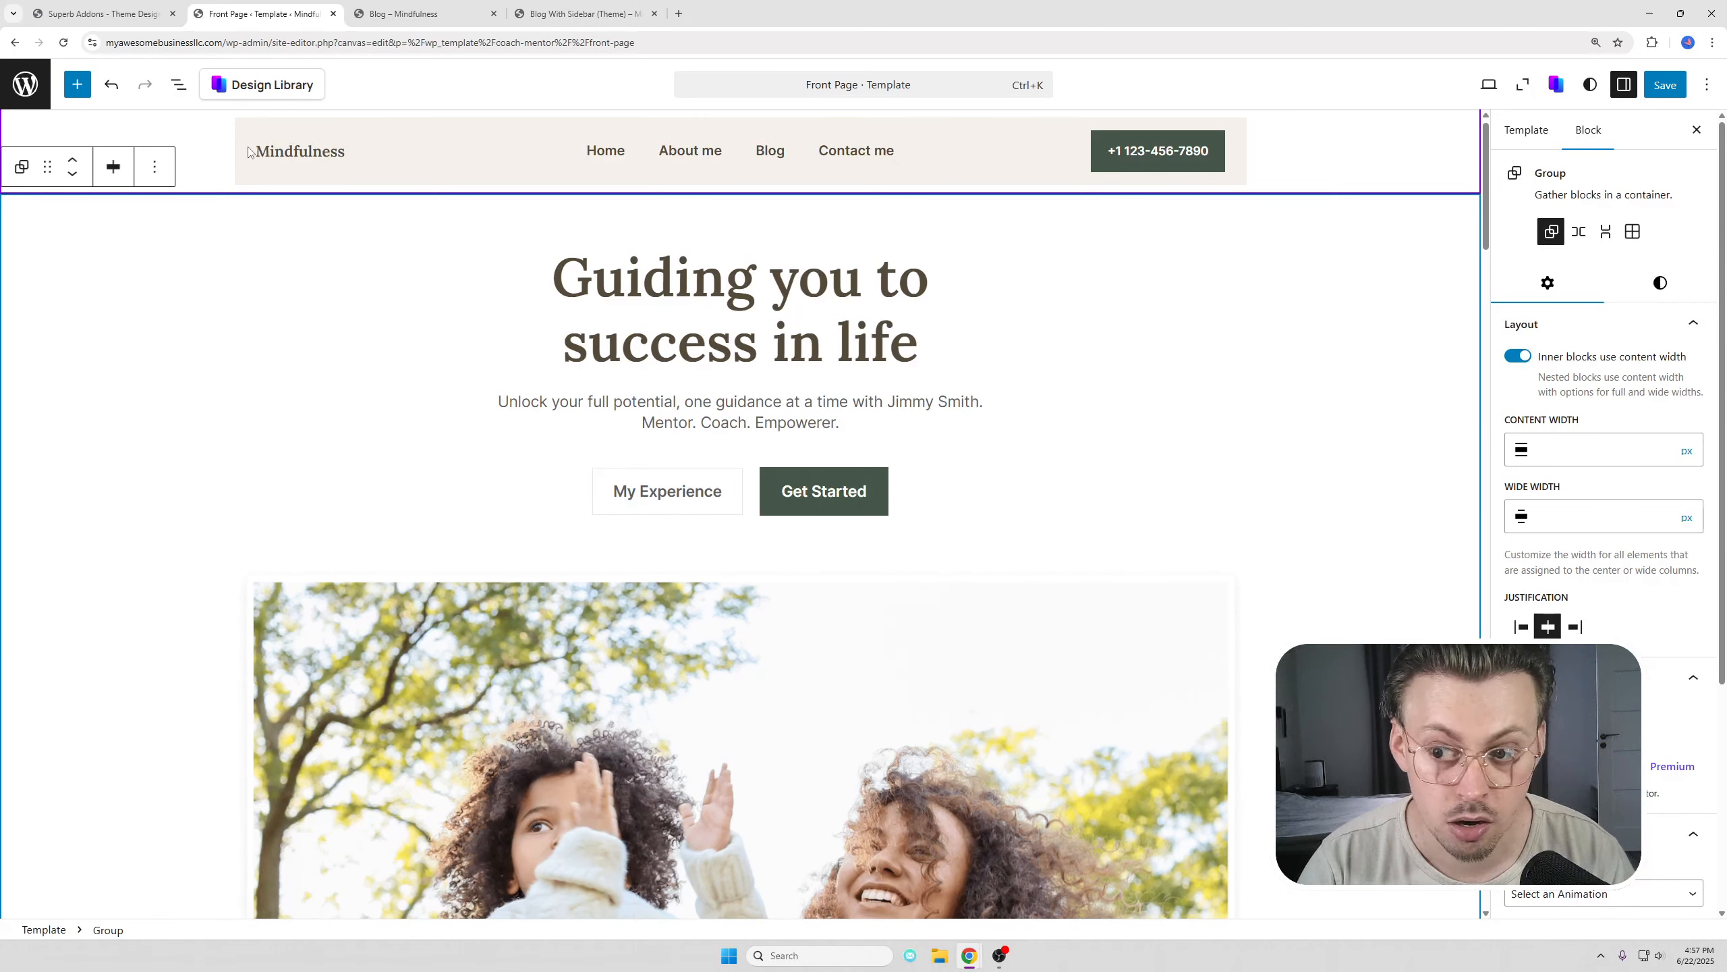
- Search the blocks for "logo" and insert a Site Logo block in front of the header's site title
{"action": "left_click", "coordinate": [78, 84]}
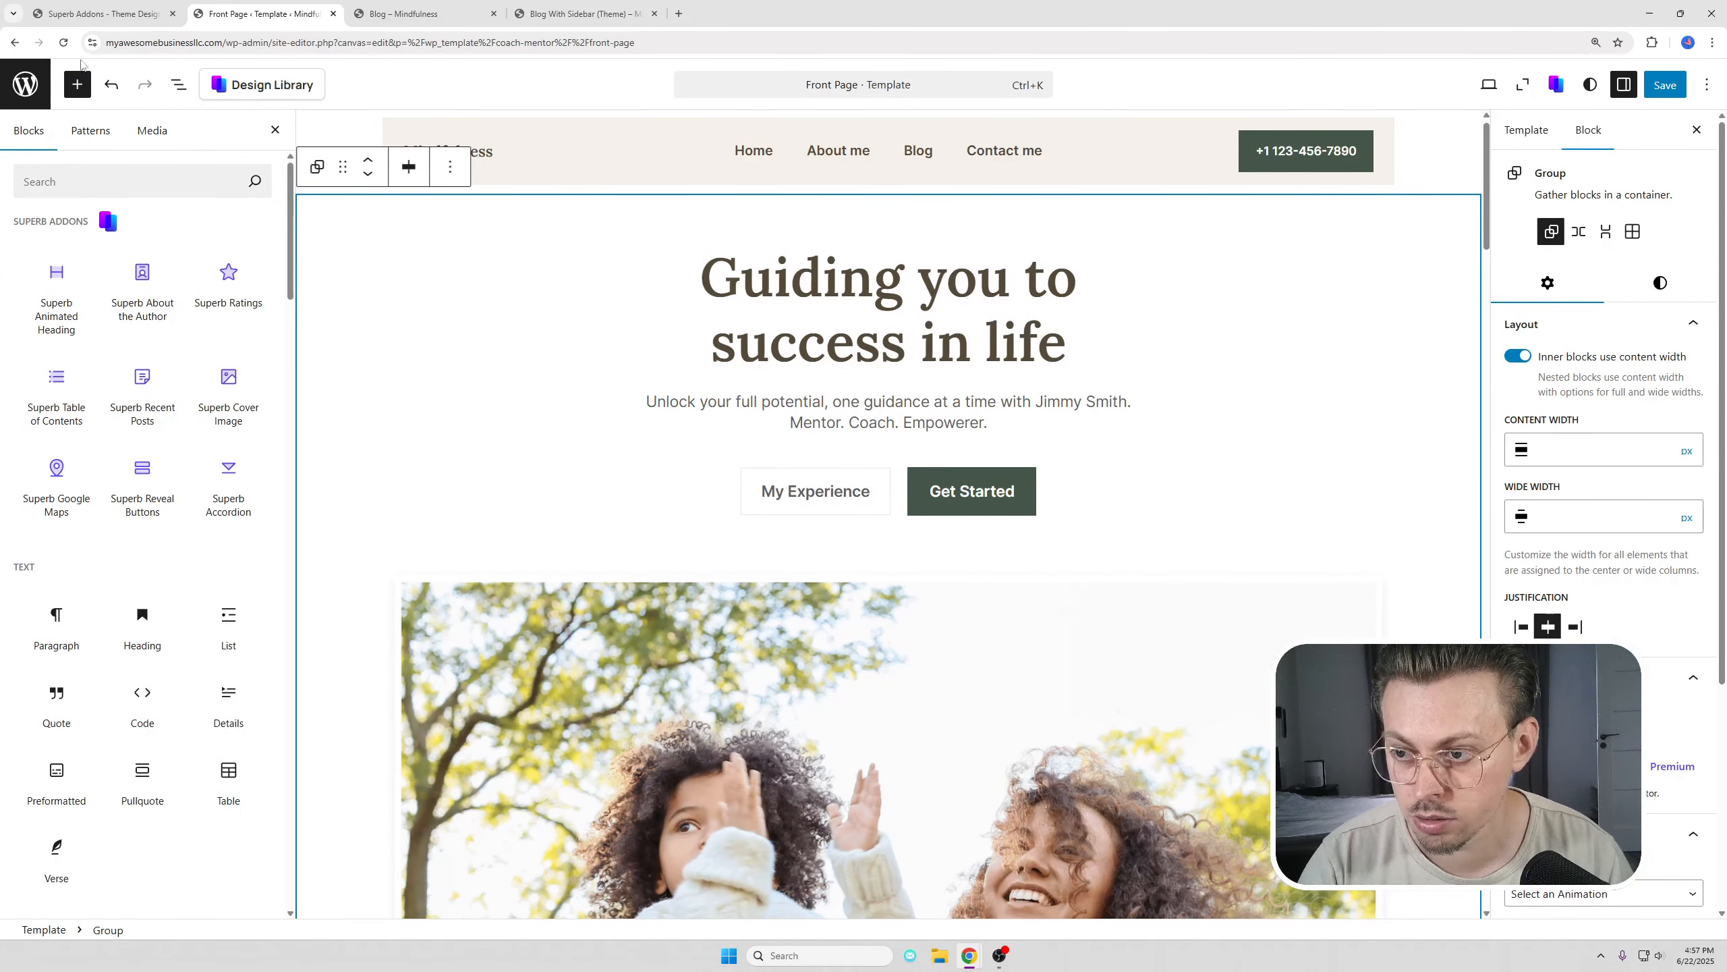
{"action": "left_click", "coordinate": [129, 181]}
{"action": "type", "text": "logo"}
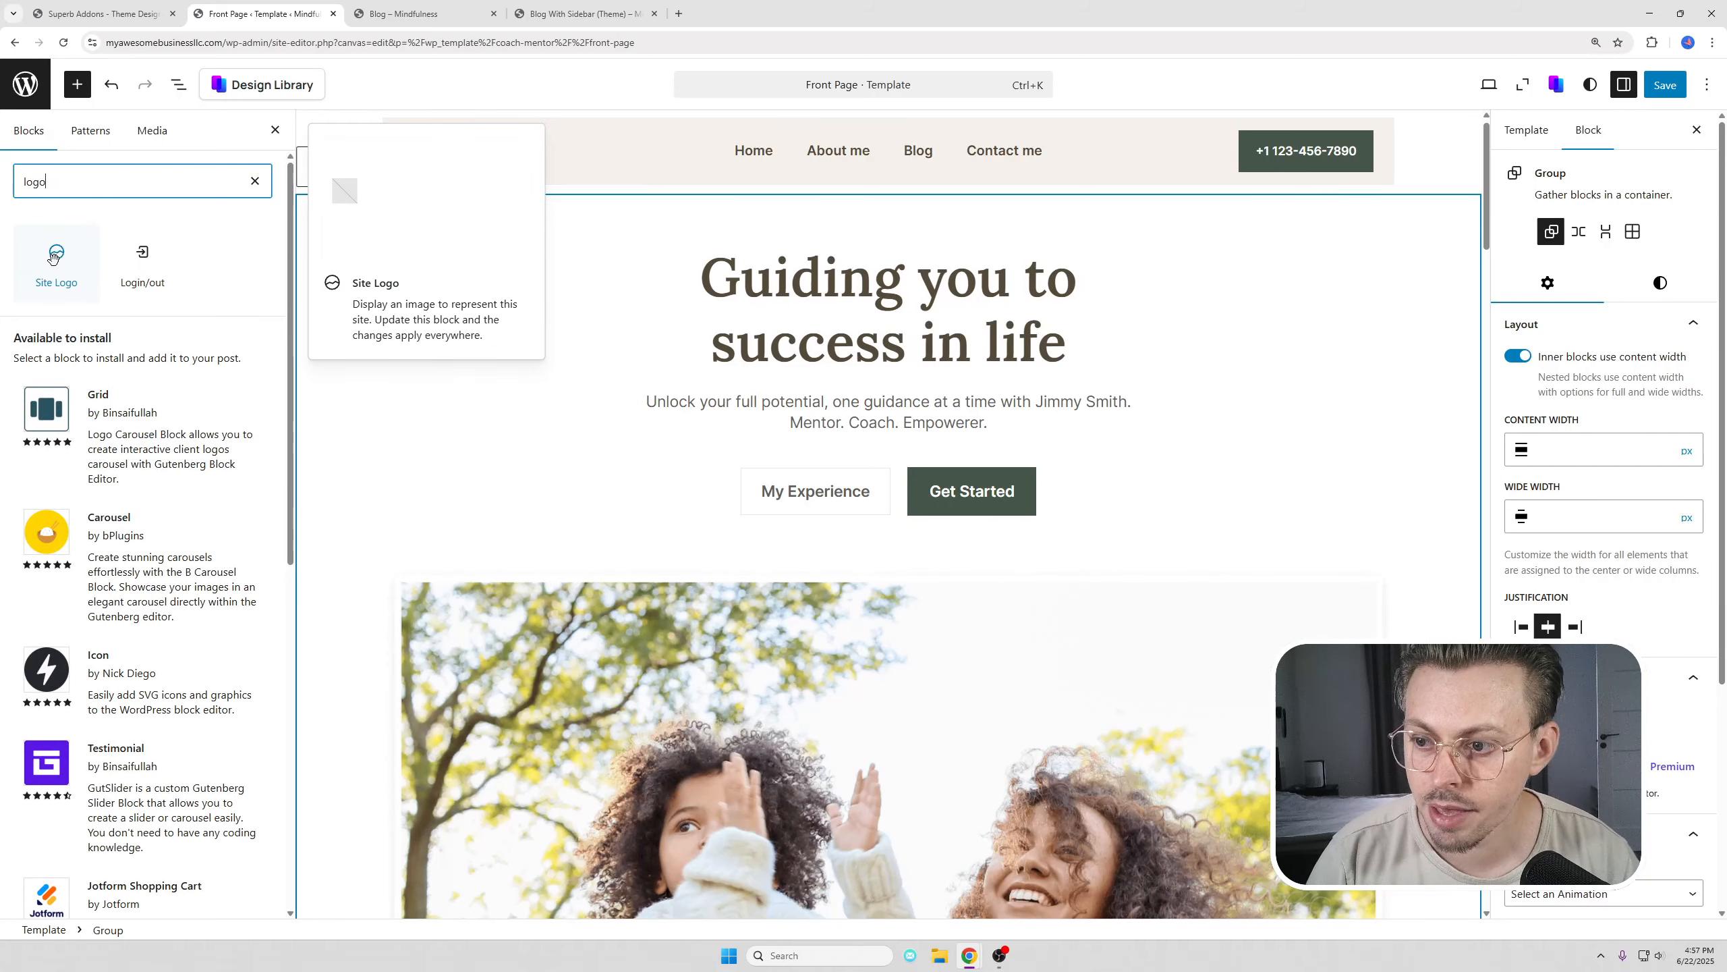
{"action": "left_click_drag", "start_coordinate": [53, 257], "coordinate": [412, 165]}
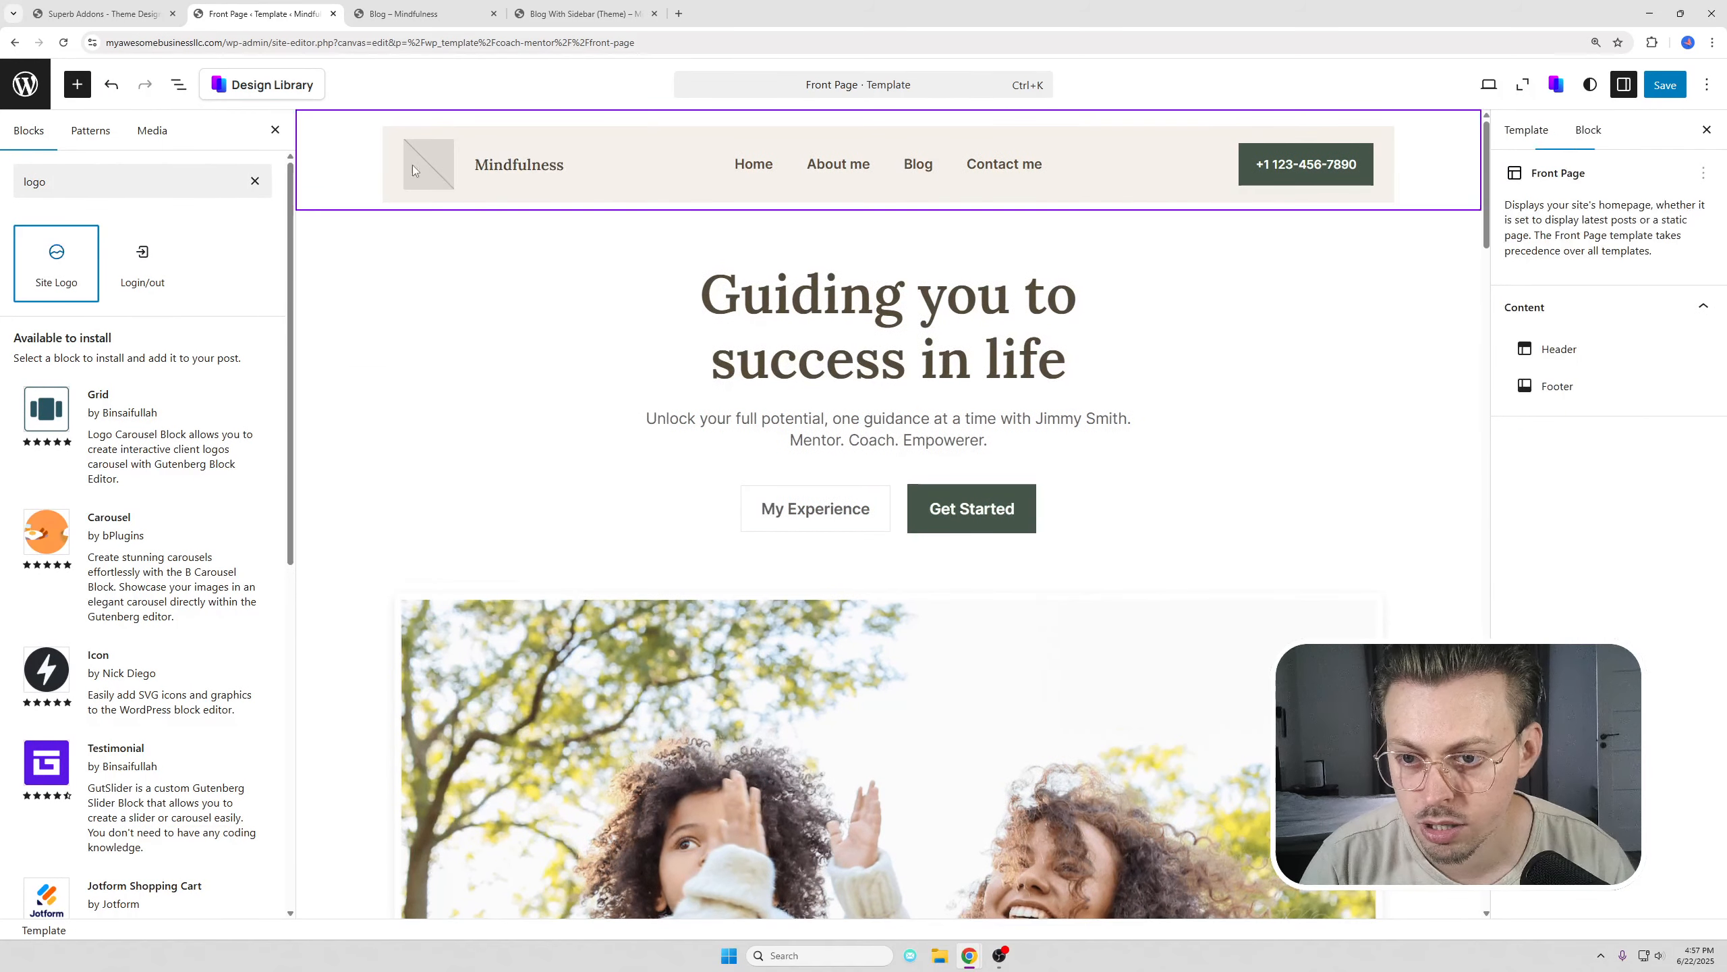
- Reduce the block spacing of the header row so the site title sits closer to the logo
{"action": "left_click", "coordinate": [524, 150]}
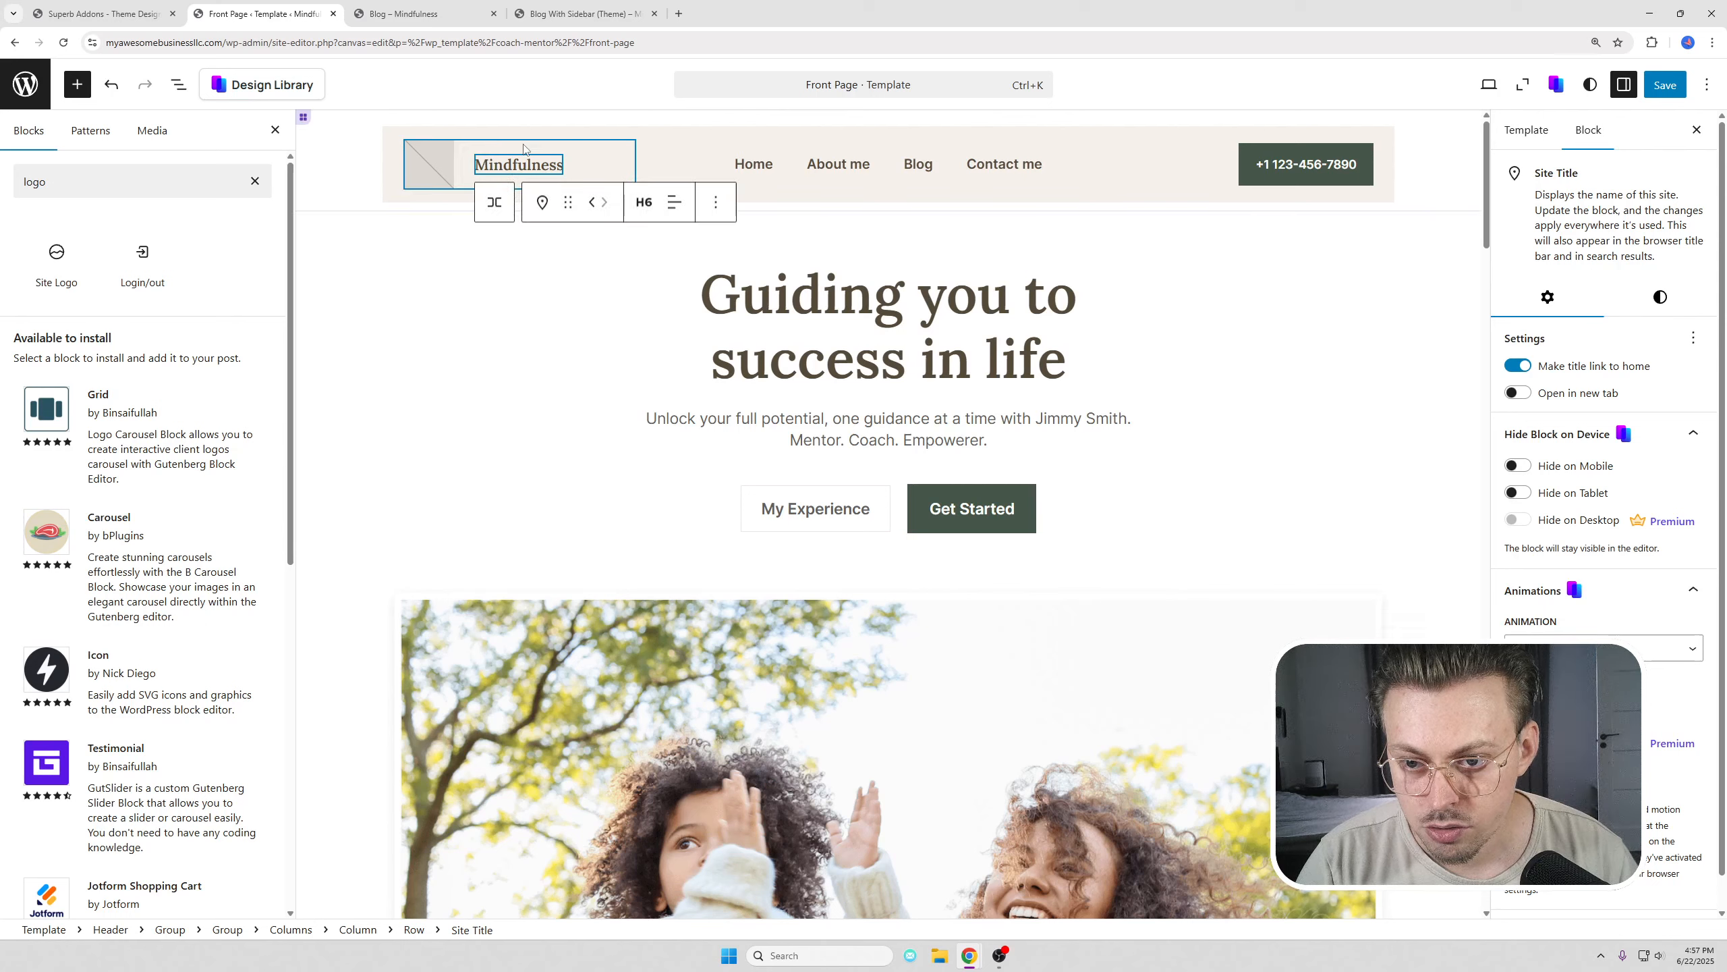
{"action": "left_click", "coordinate": [1657, 282]}
{"action": "scroll", "coordinate": [1562, 633], "scroll_direction": "down", "scroll_amount": 4}
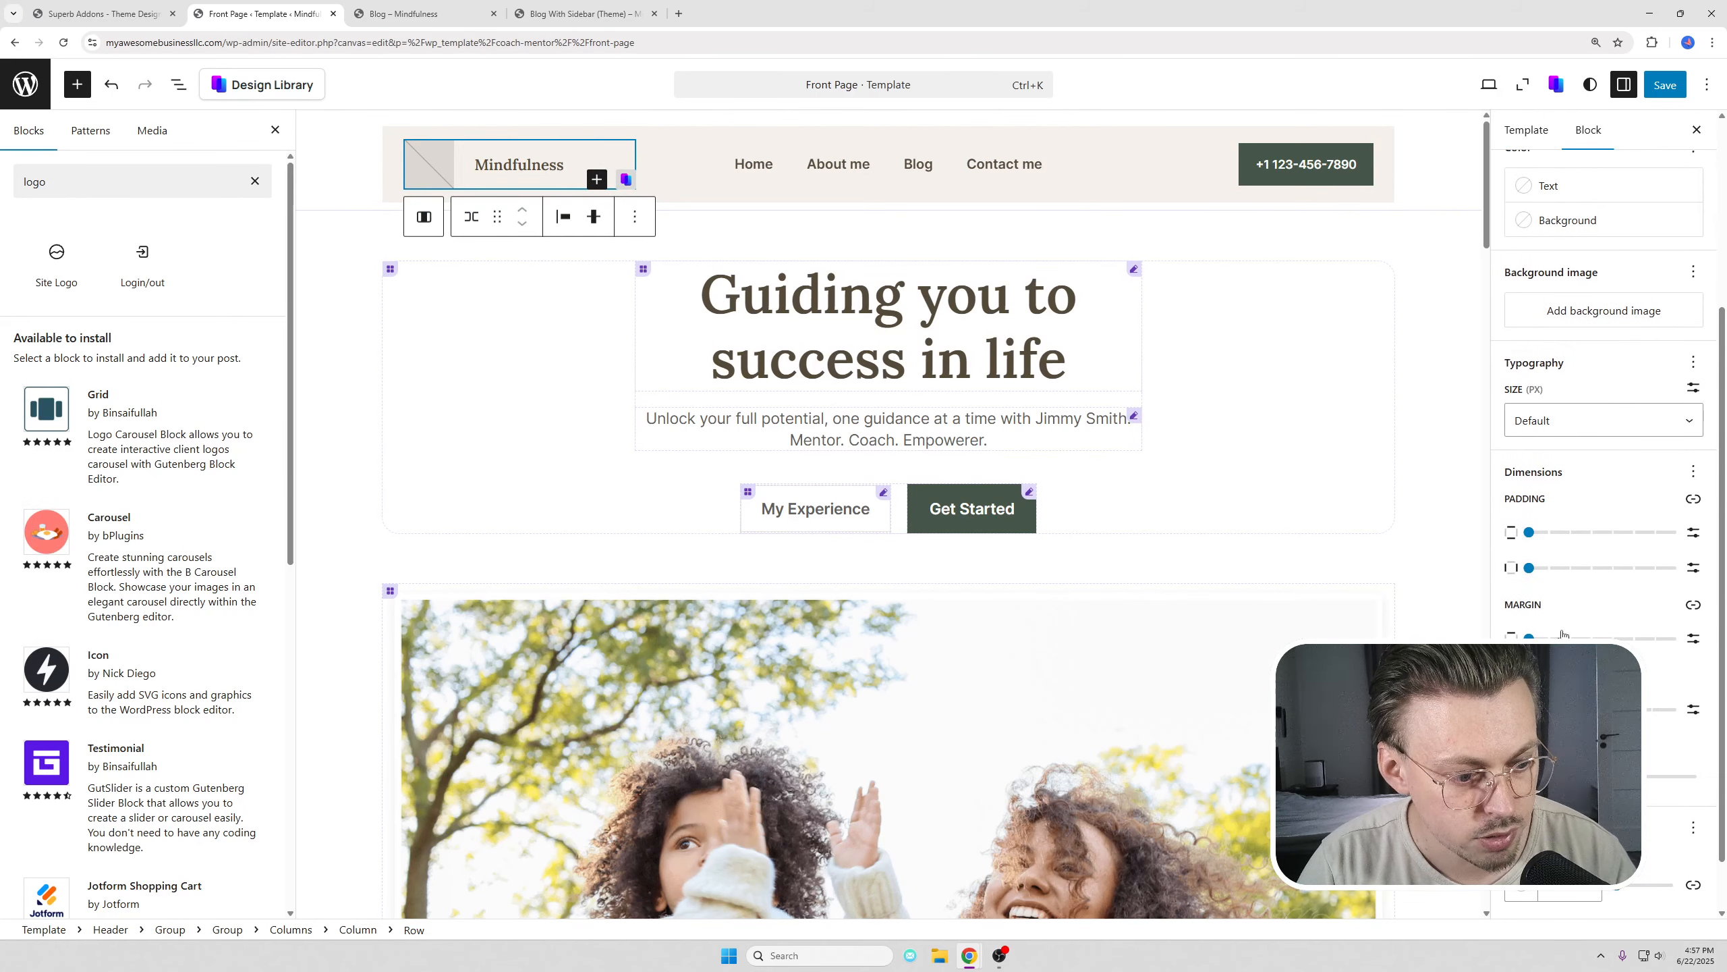
{"action": "left_click", "coordinate": [1513, 709]}
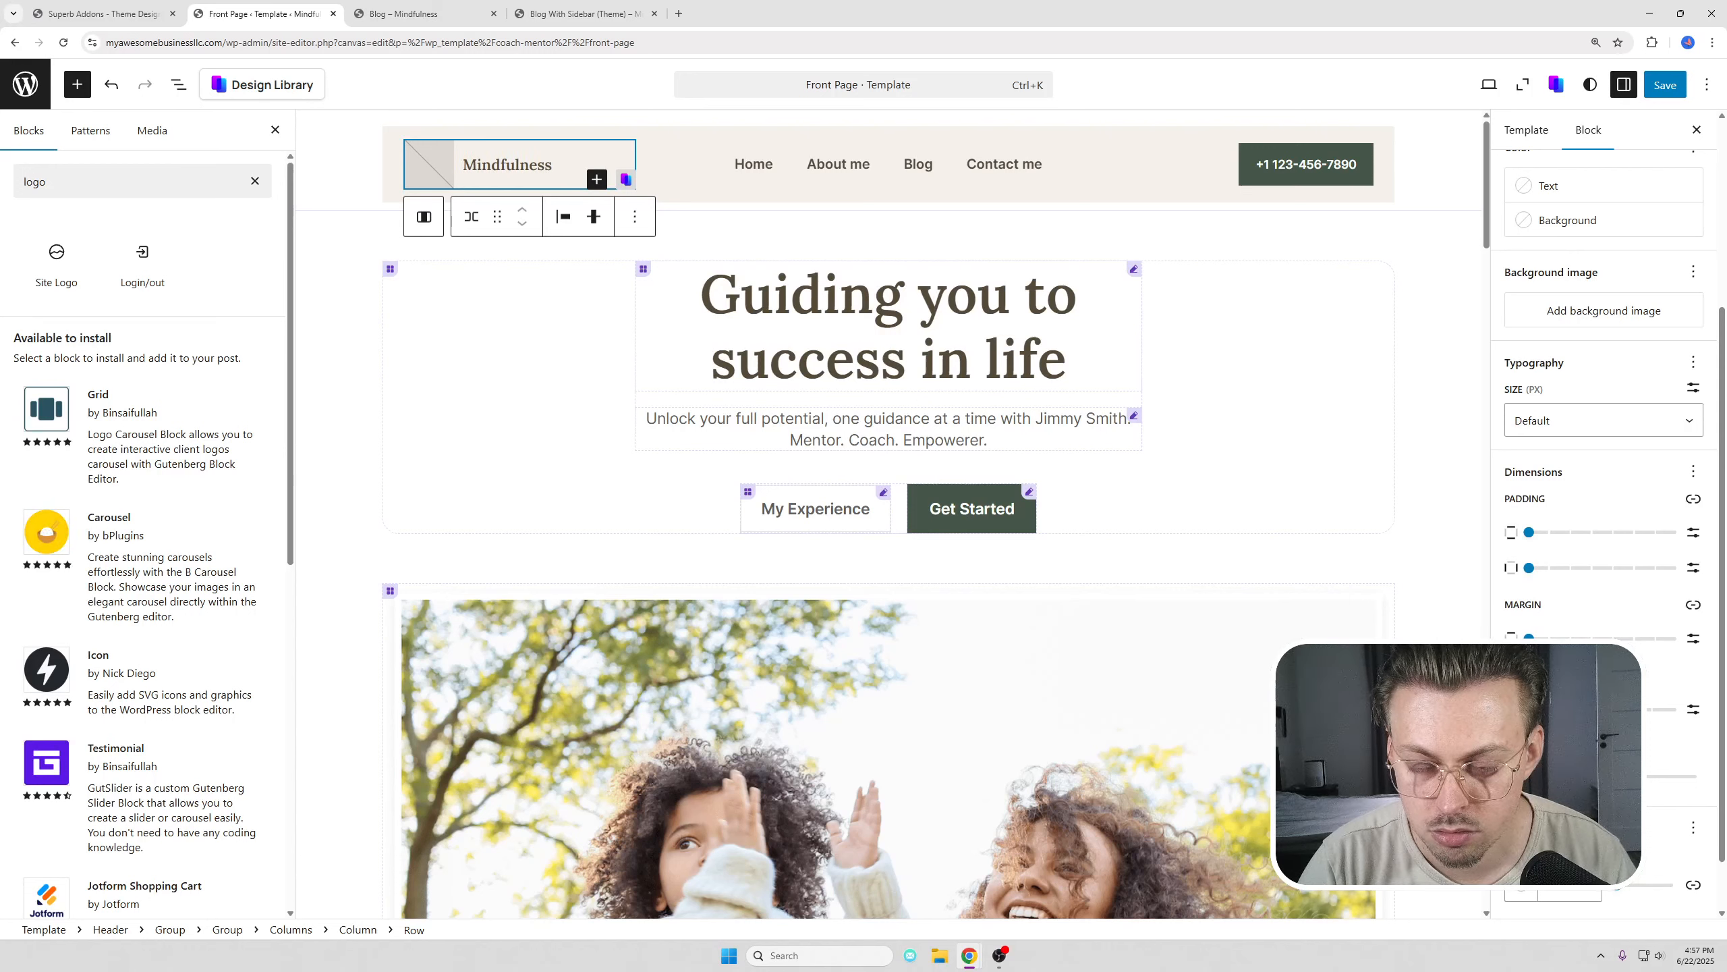
- Upload the orange-circle-png-3 image from the Pictures folder and use it as the site logo
{"action": "left_click", "coordinate": [444, 166]}
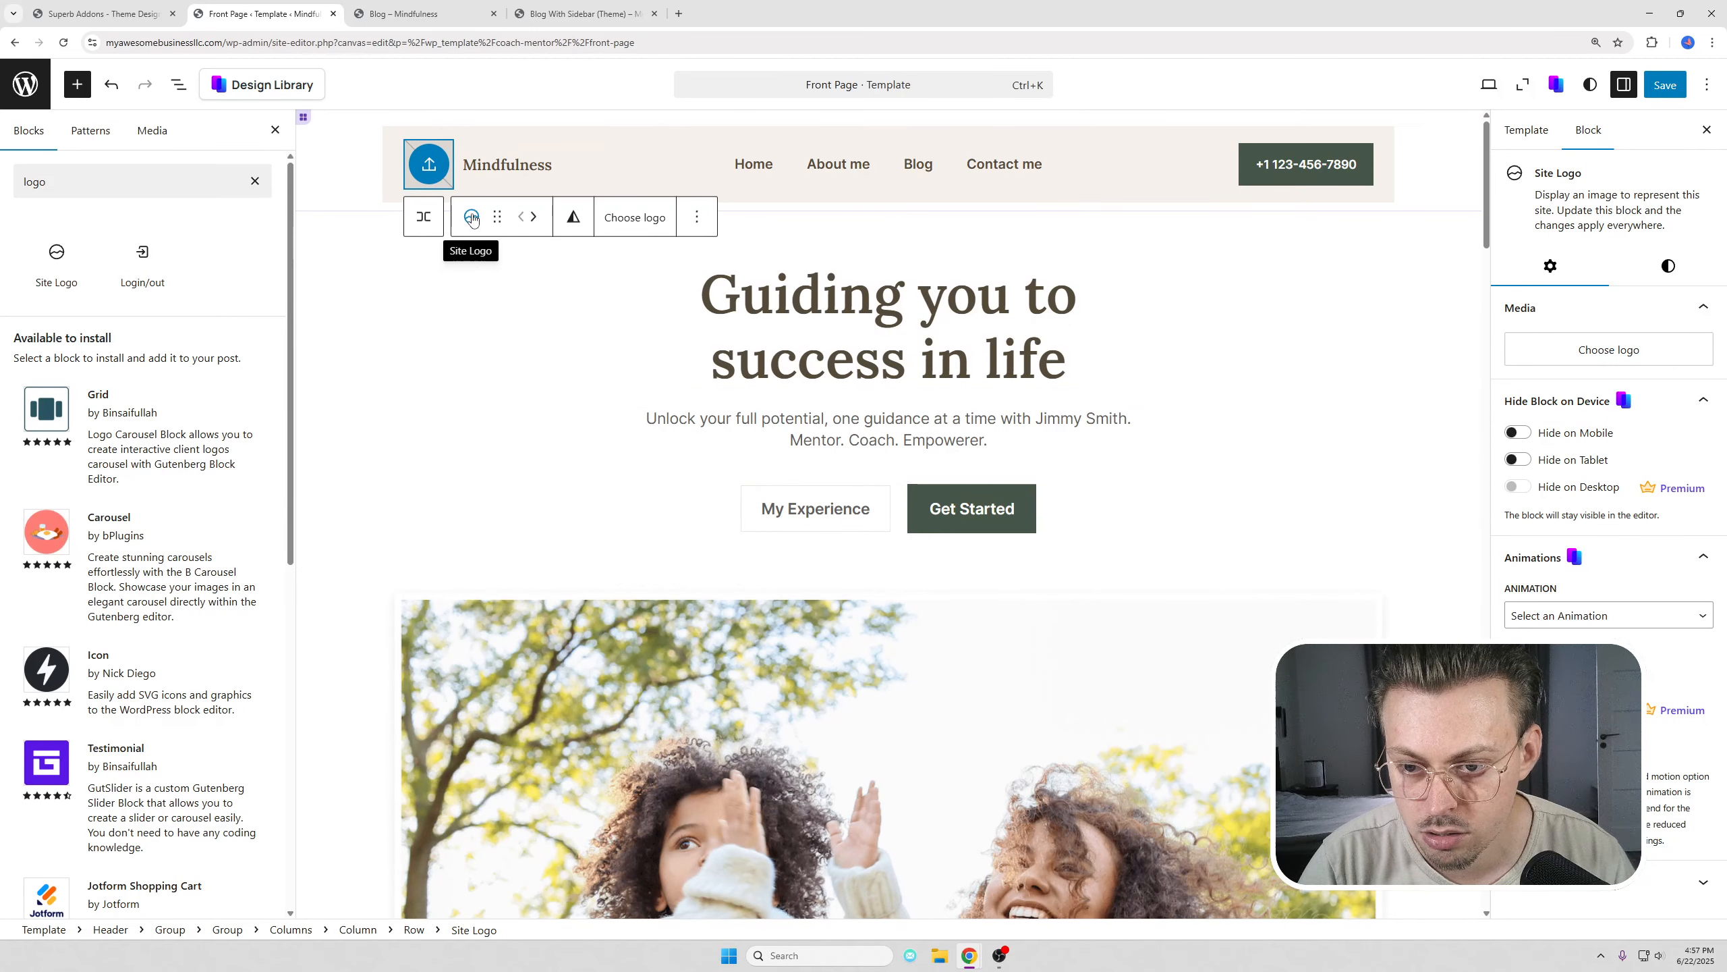
{"action": "left_click", "coordinate": [650, 218]}
{"action": "left_click", "coordinate": [664, 272]}
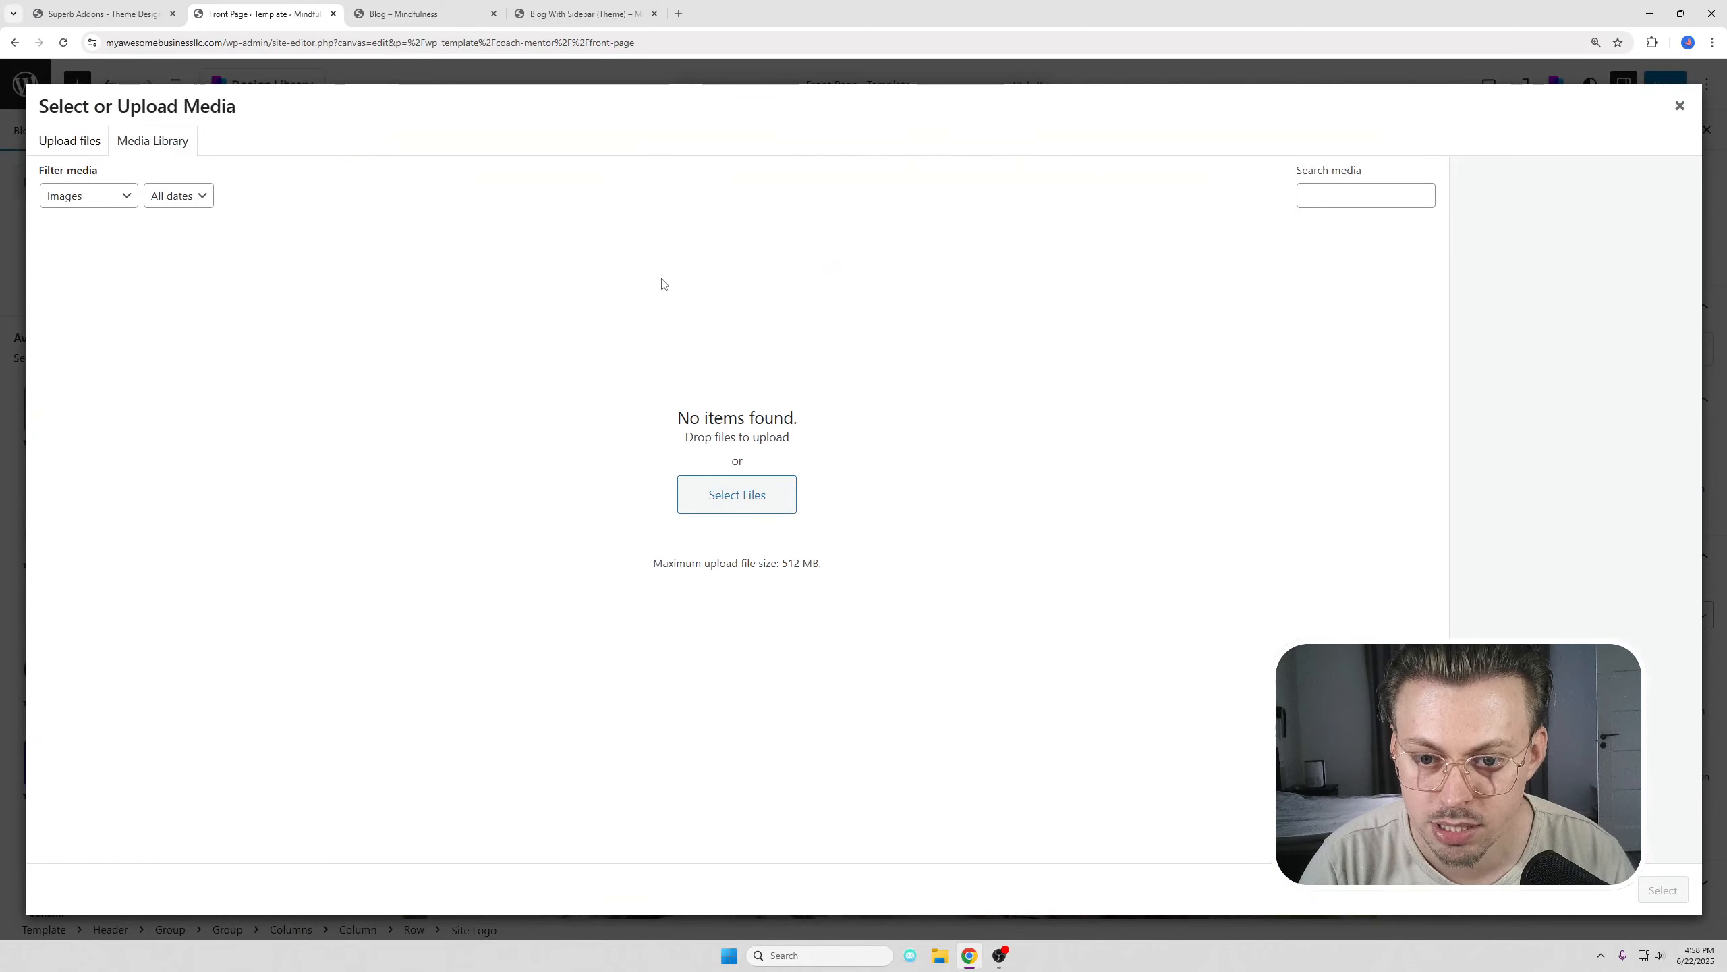
{"action": "left_click", "coordinate": [747, 495]}
{"action": "double_click", "coordinate": [384, 224]}
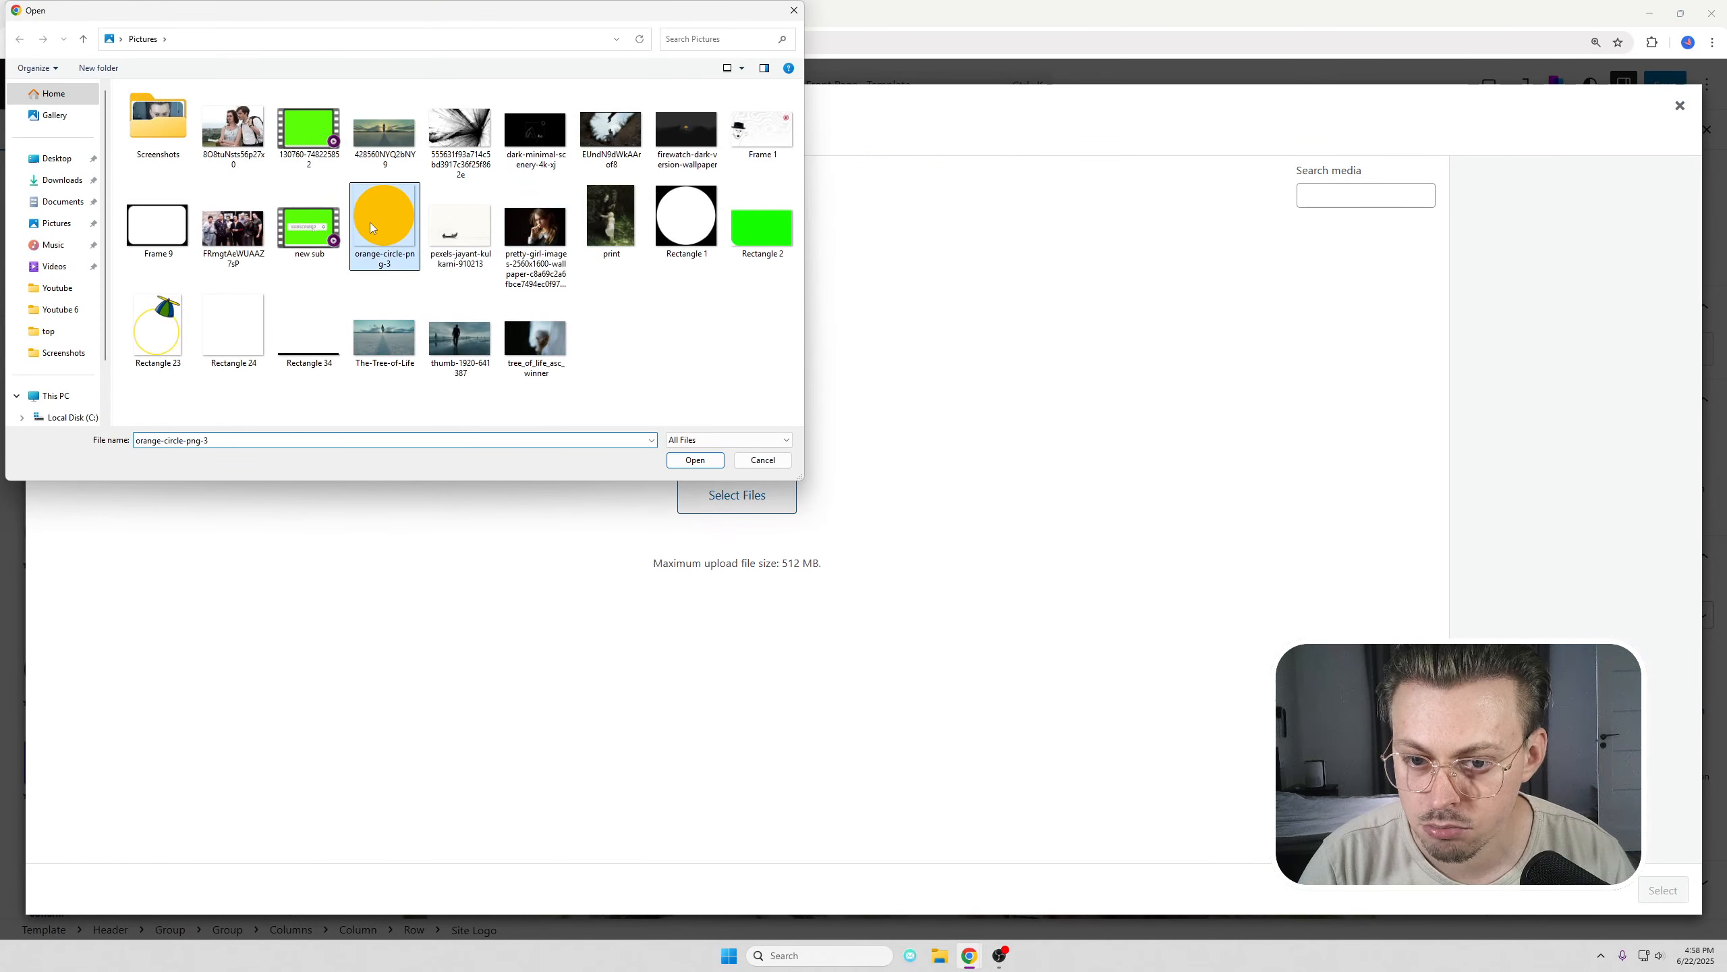
{"action": "left_click", "coordinate": [1659, 889]}
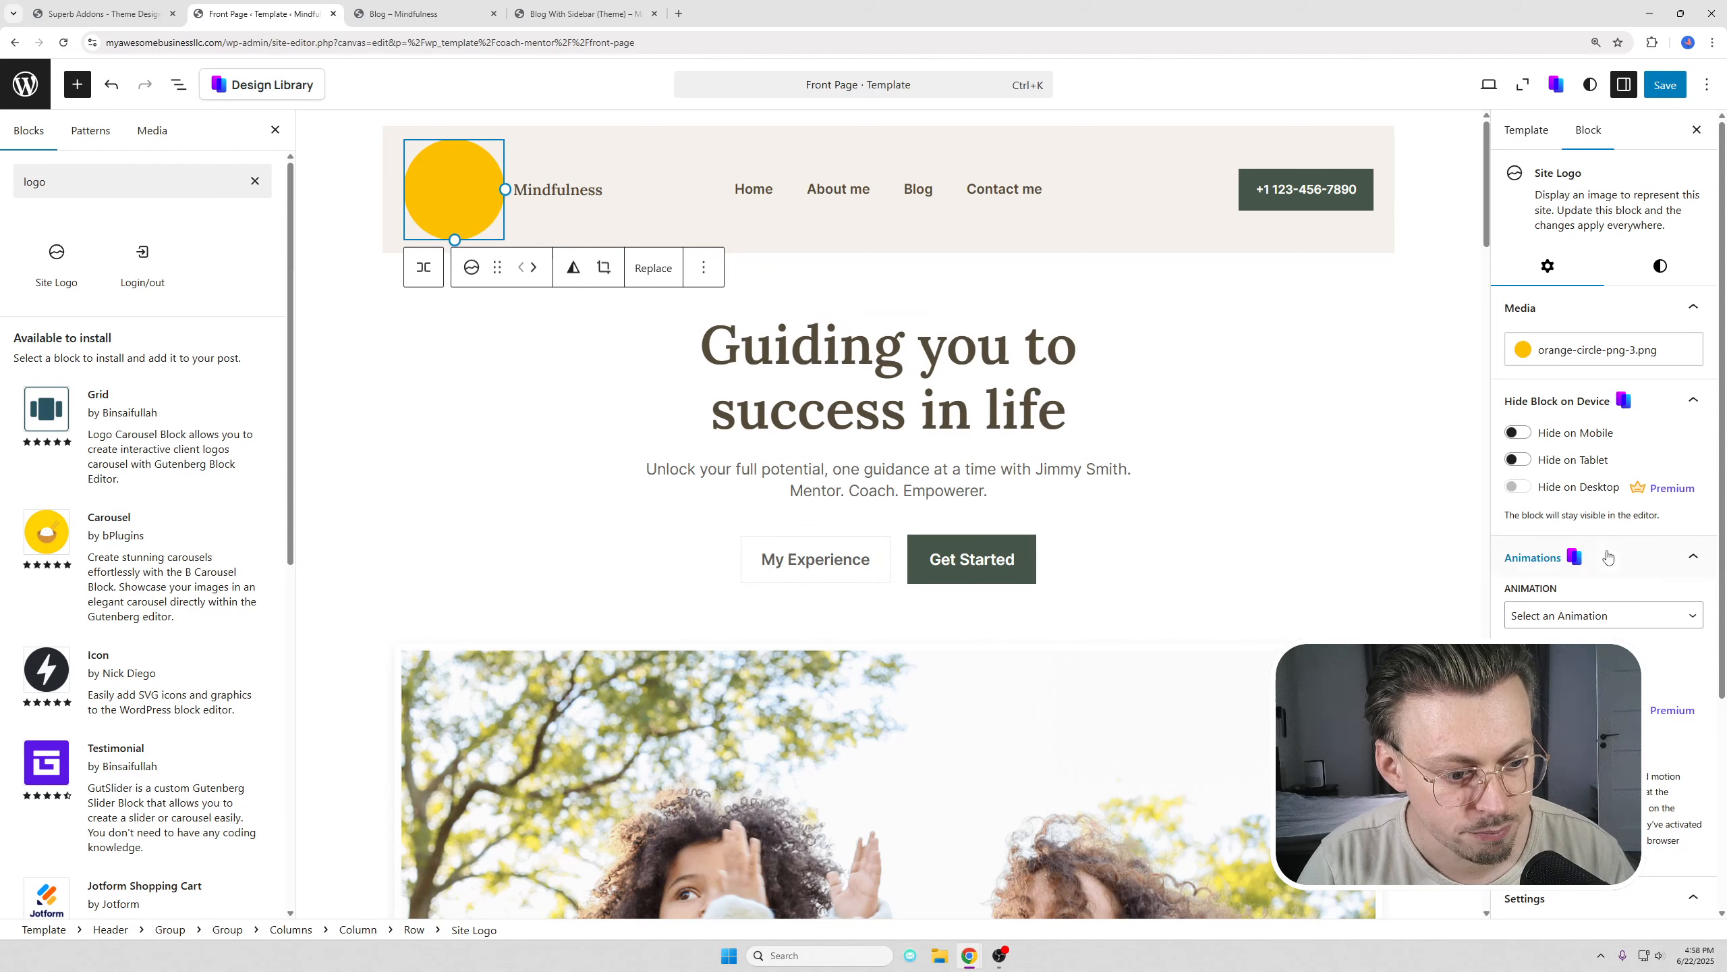
- Shrink the orange circle site logo to a small icon beside the Mindfulness title
{"action": "left_click", "coordinate": [1659, 265]}
{"action": "left_click_drag", "start_coordinate": [505, 189], "coordinate": [436, 166]}
{"action": "left_click", "coordinate": [424, 204]}
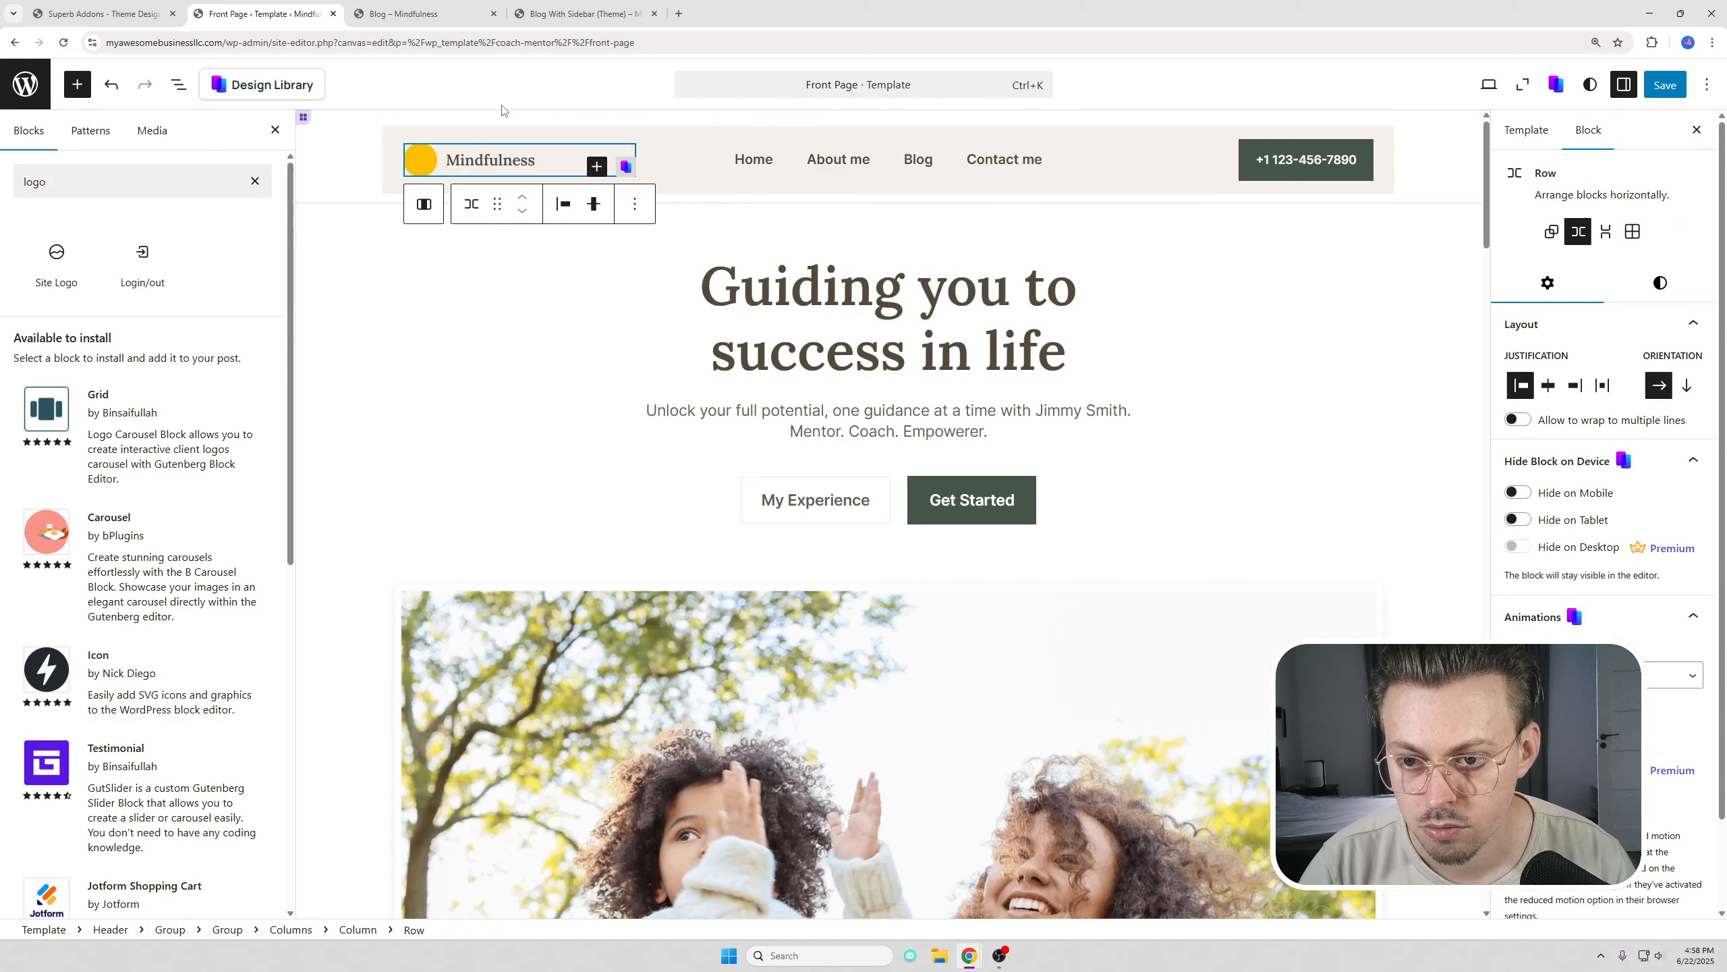
- Save the header changes and view the updated front page on the live site
{"action": "left_click", "coordinate": [1665, 84]}
{"action": "left_click", "coordinate": [1659, 85]}
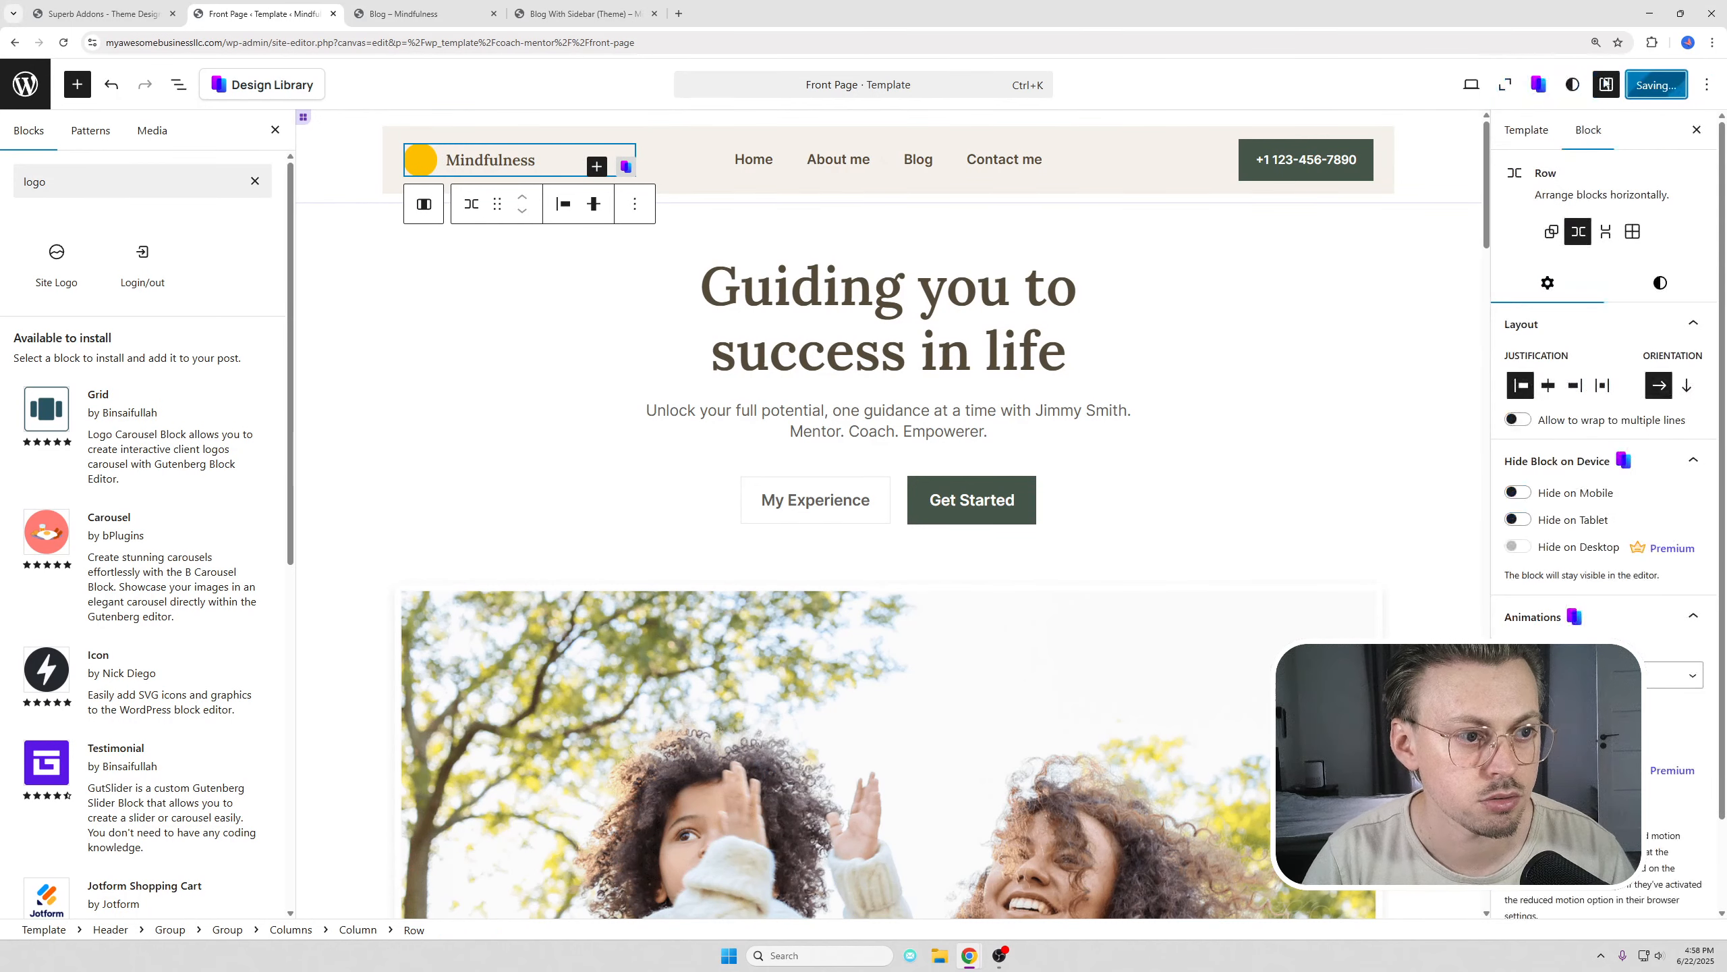
{"action": "left_click", "coordinate": [436, 13]}
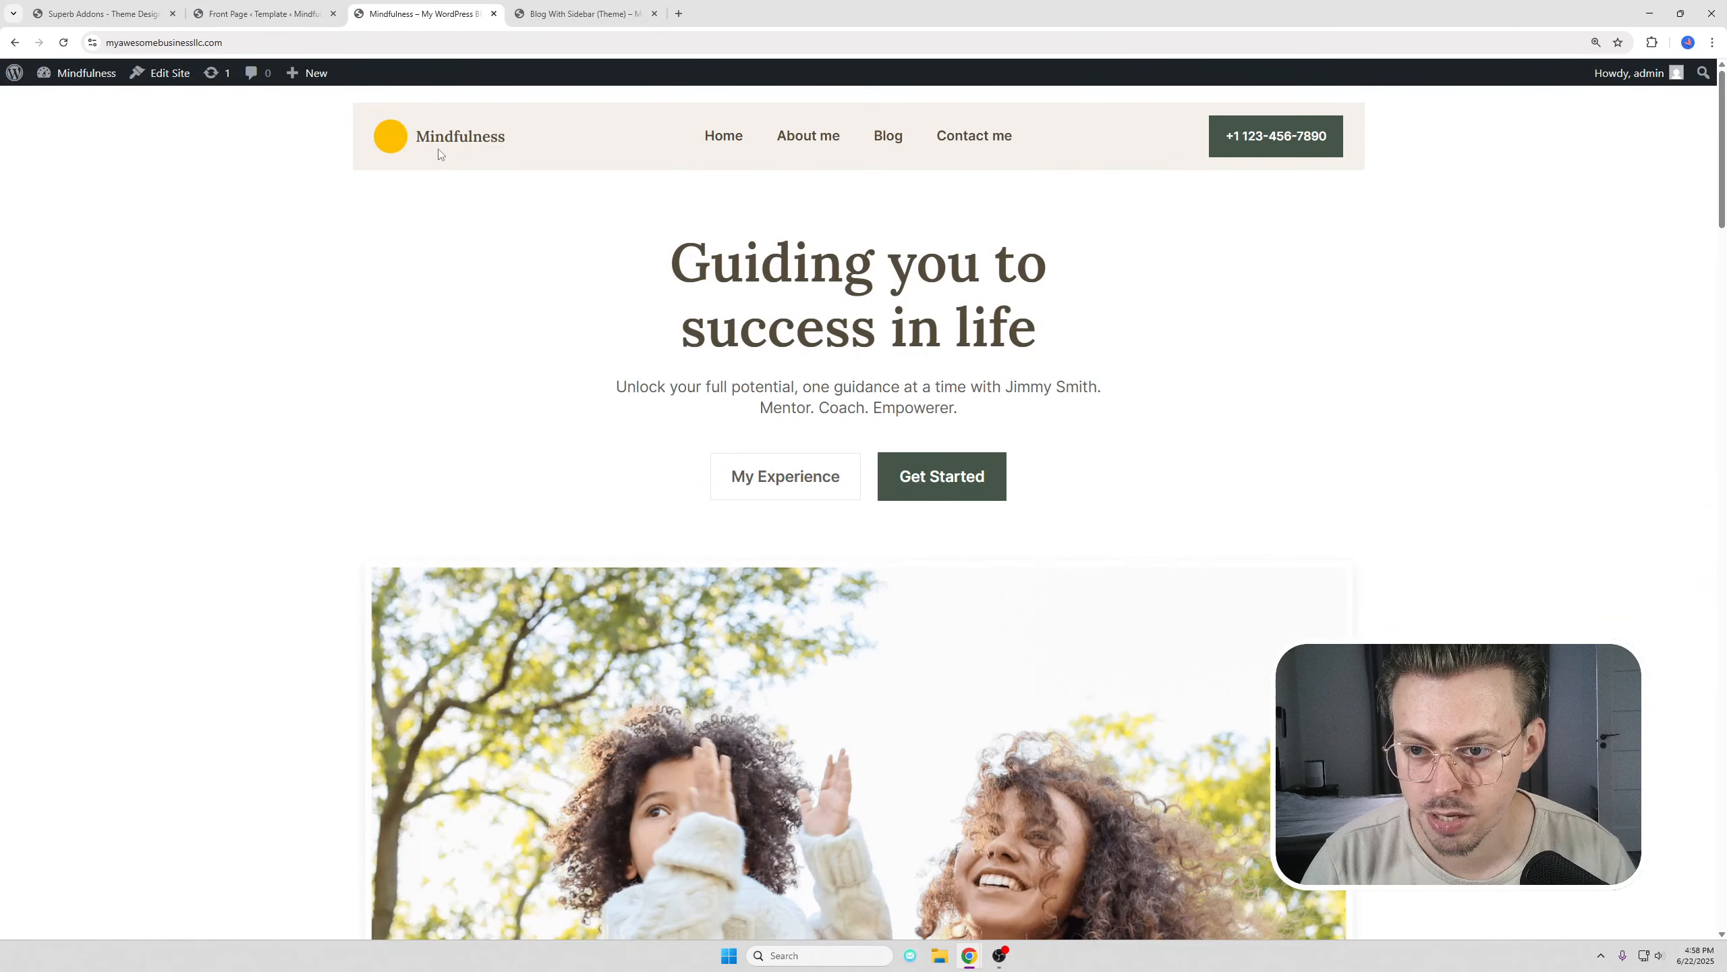
- Save the site logo at an image width of 36 and reload the live front page to check it
{"action": "left_click", "coordinate": [262, 14]}
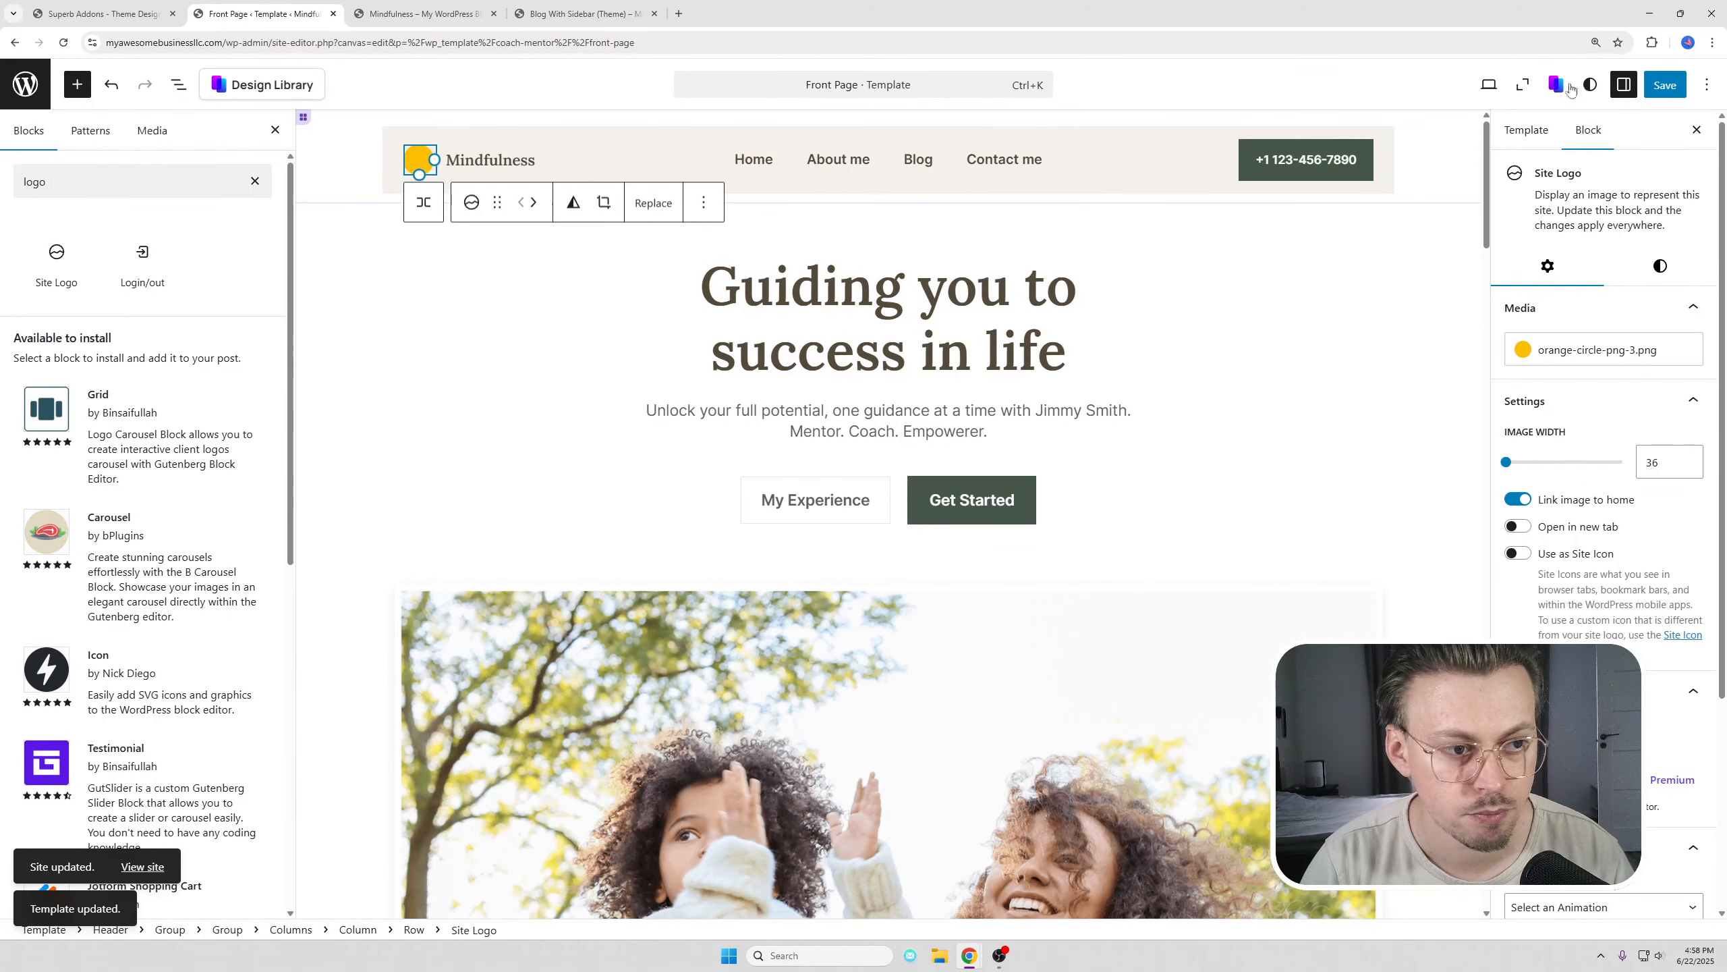
{"action": "left_click", "coordinate": [1665, 86]}
{"action": "left_click", "coordinate": [1665, 92]}
{"action": "left_click", "coordinate": [422, 13]}
{"action": "key", "text": "F5"}
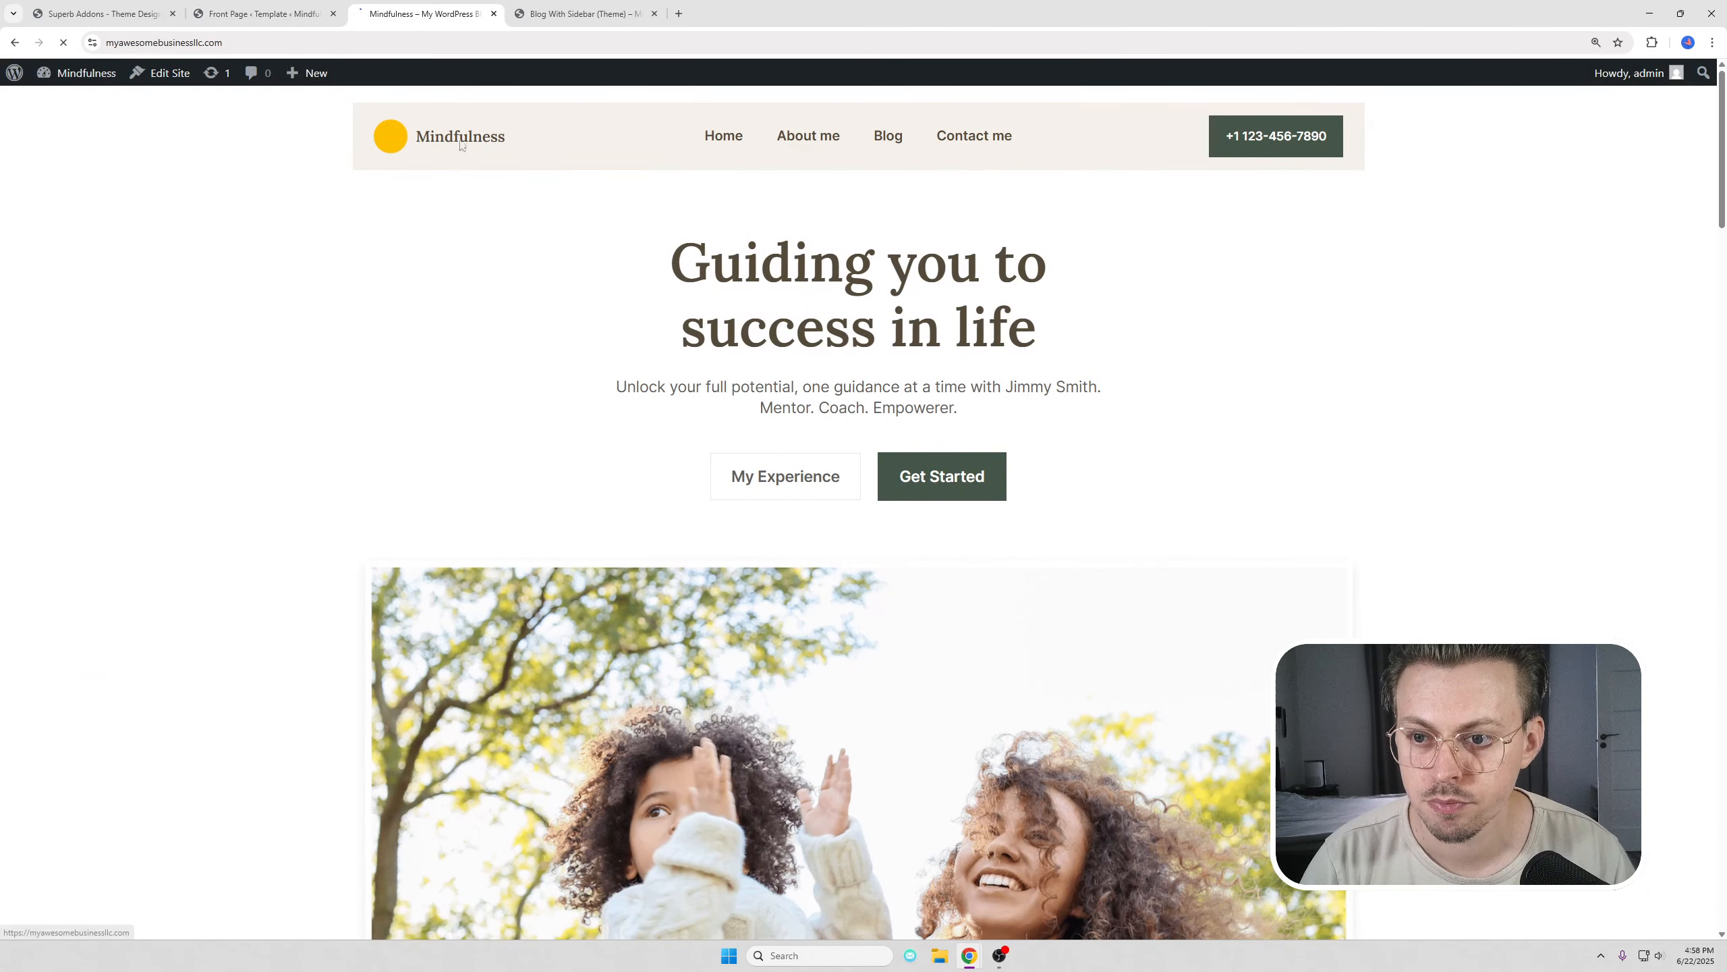
{"action": "left_click", "coordinate": [385, 143]}
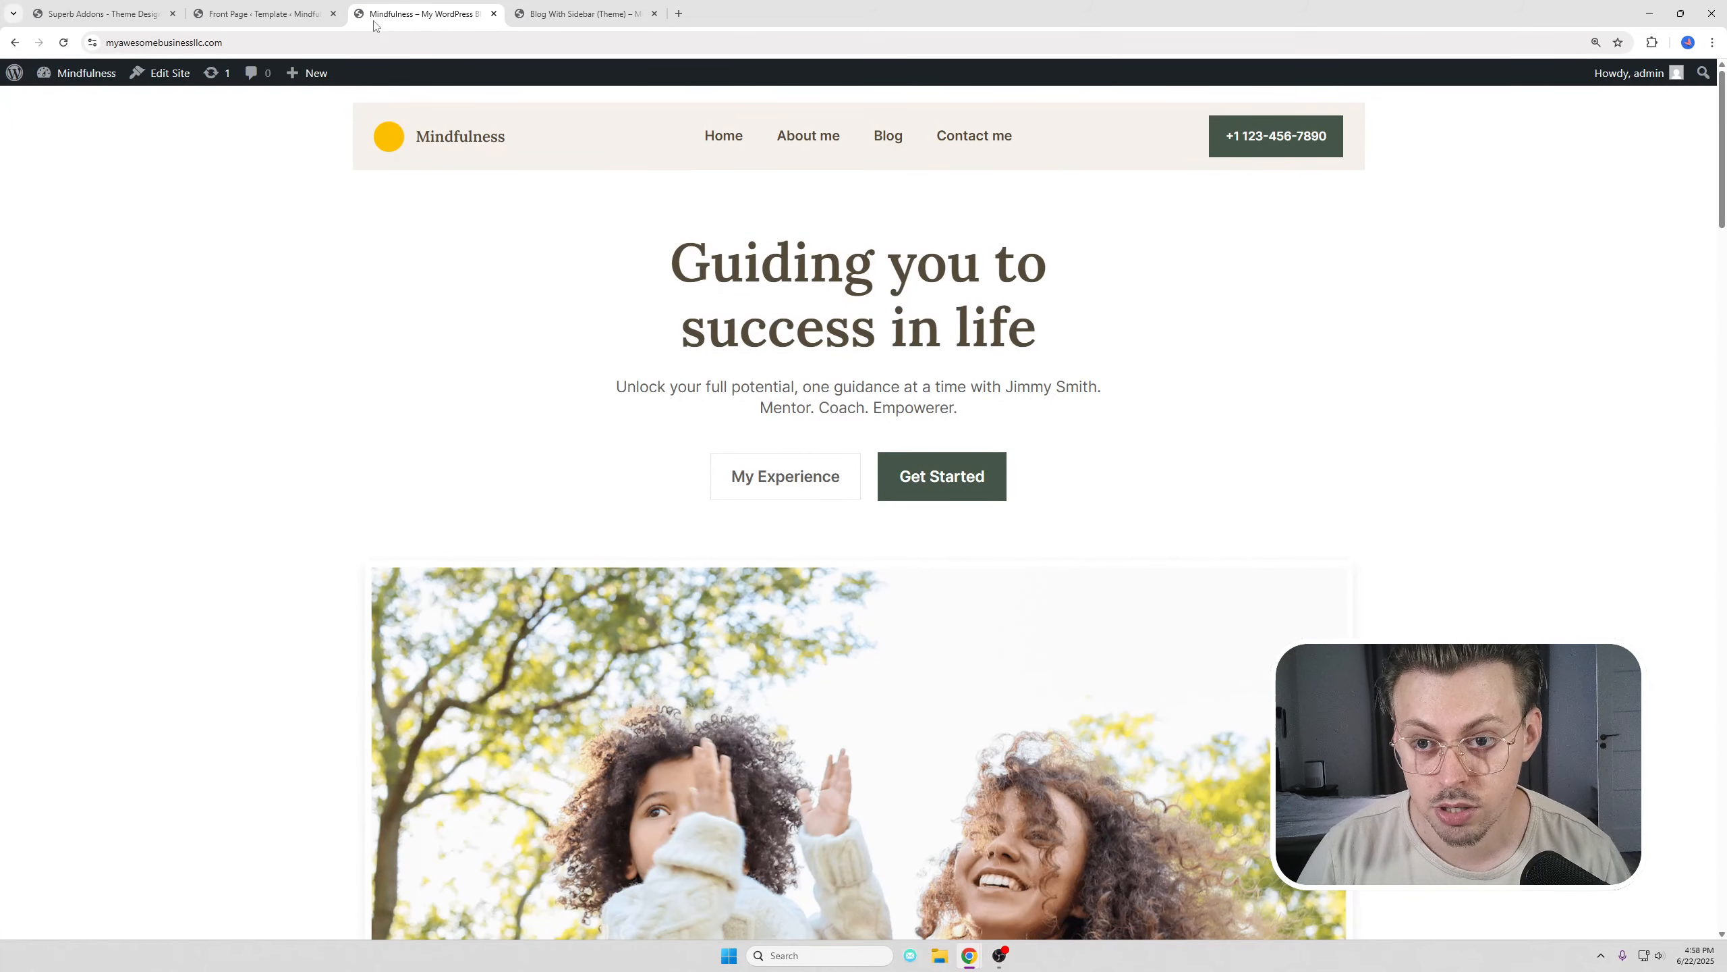
- Search Canva's templates for "therapist logo" and close the Canva tab after looking over the designs
{"action": "left_click", "coordinate": [558, 16]}
{"action": "left_click", "coordinate": [564, 39]}
{"action": "type", "text": "canva"}
{"action": "key", "text": "Return"}
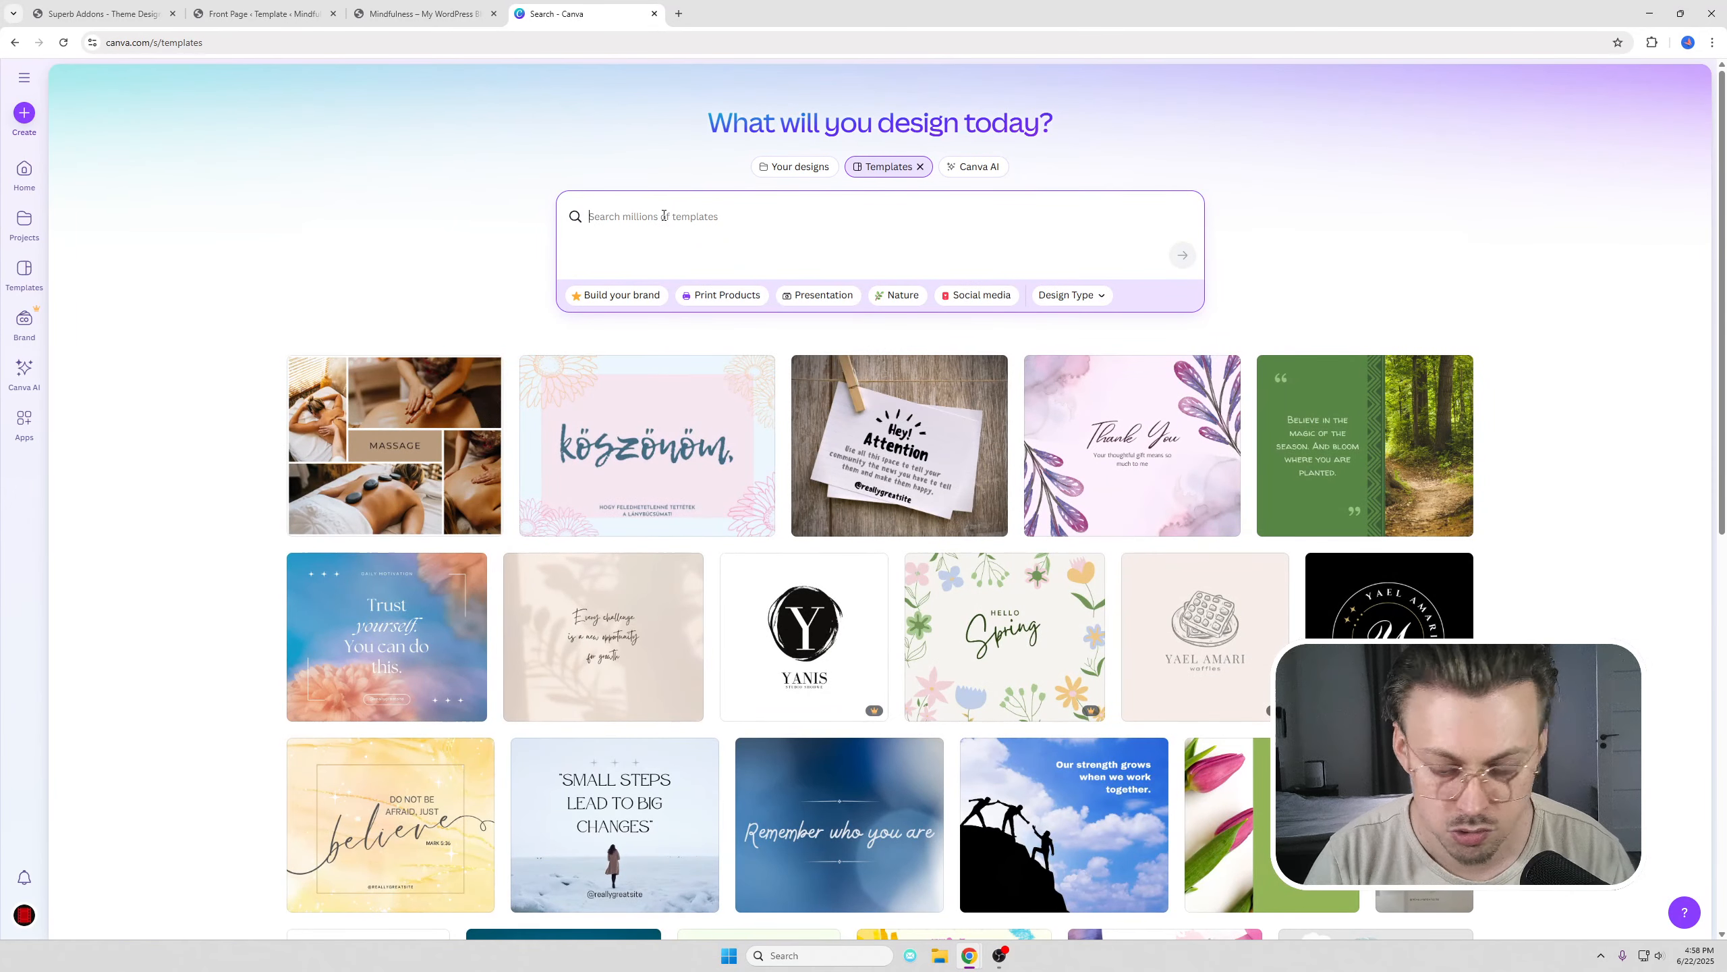
{"action": "type", "text": "therapist logo"}
{"action": "key", "text": "Return"}
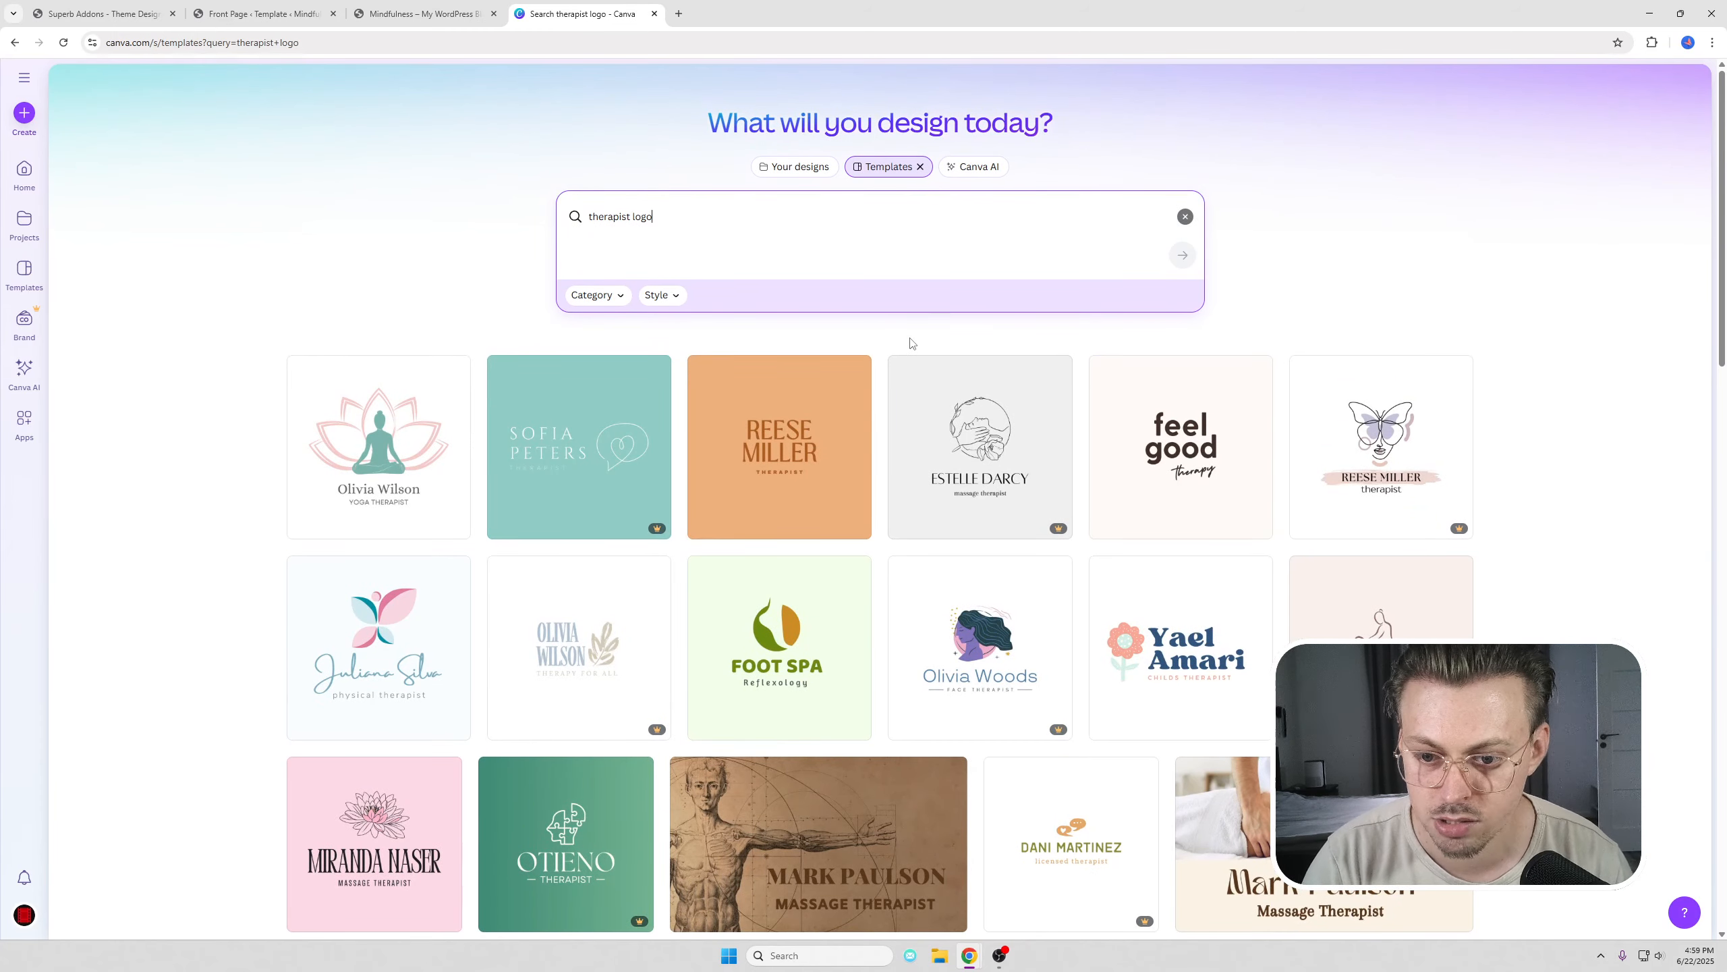
{"action": "middle_click", "coordinate": [565, 5]}
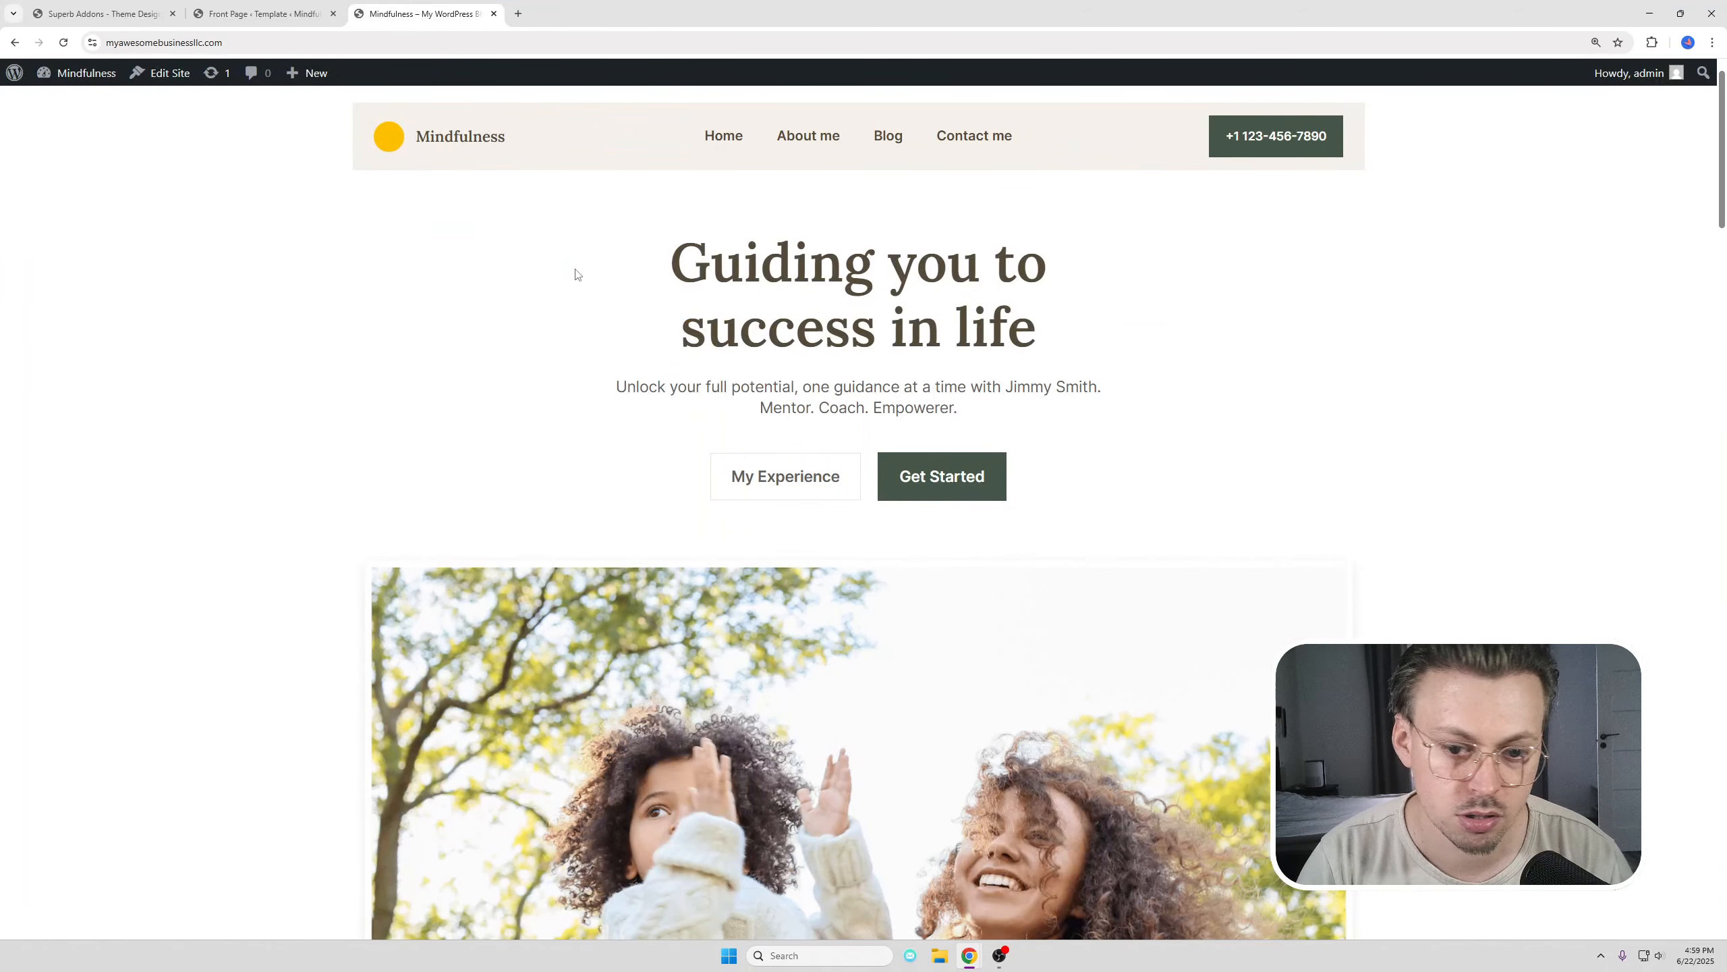
- Look over the live front page and try the About me and Home header links
{"action": "scroll", "coordinate": [578, 274], "scroll_direction": "down", "scroll_amount": 3}
{"action": "scroll", "coordinate": [578, 274], "scroll_direction": "up", "scroll_amount": 3}
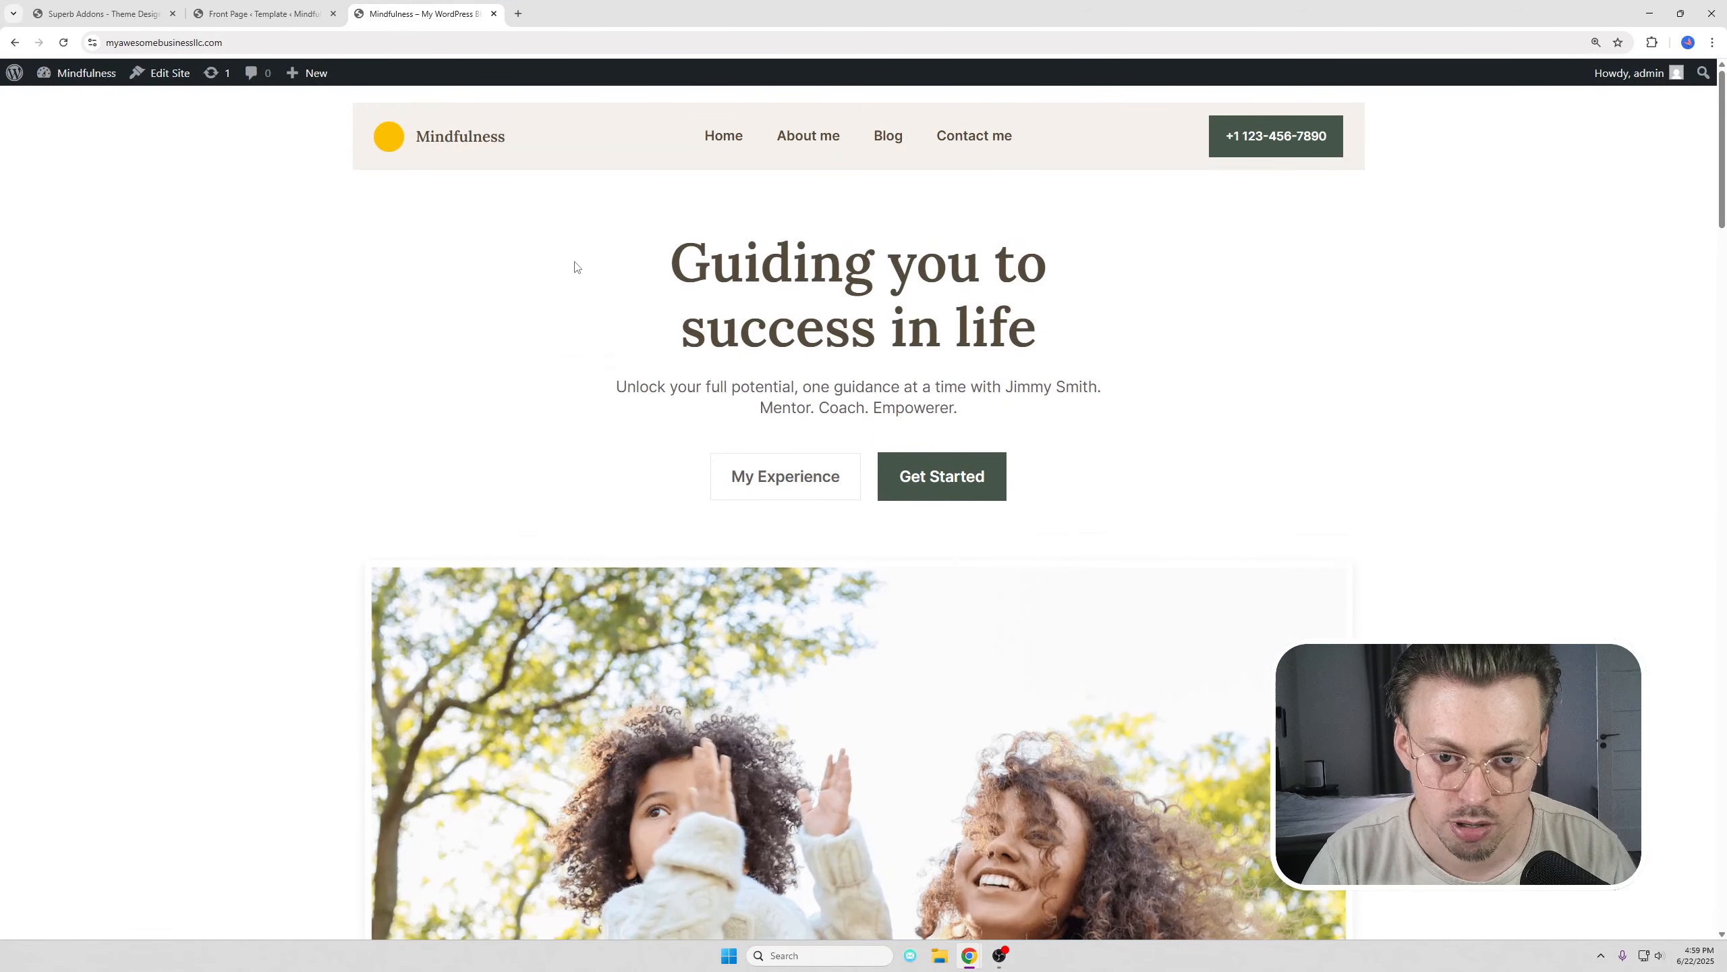
{"action": "left_click", "coordinate": [806, 140]}
{"action": "left_click", "coordinate": [730, 141]}
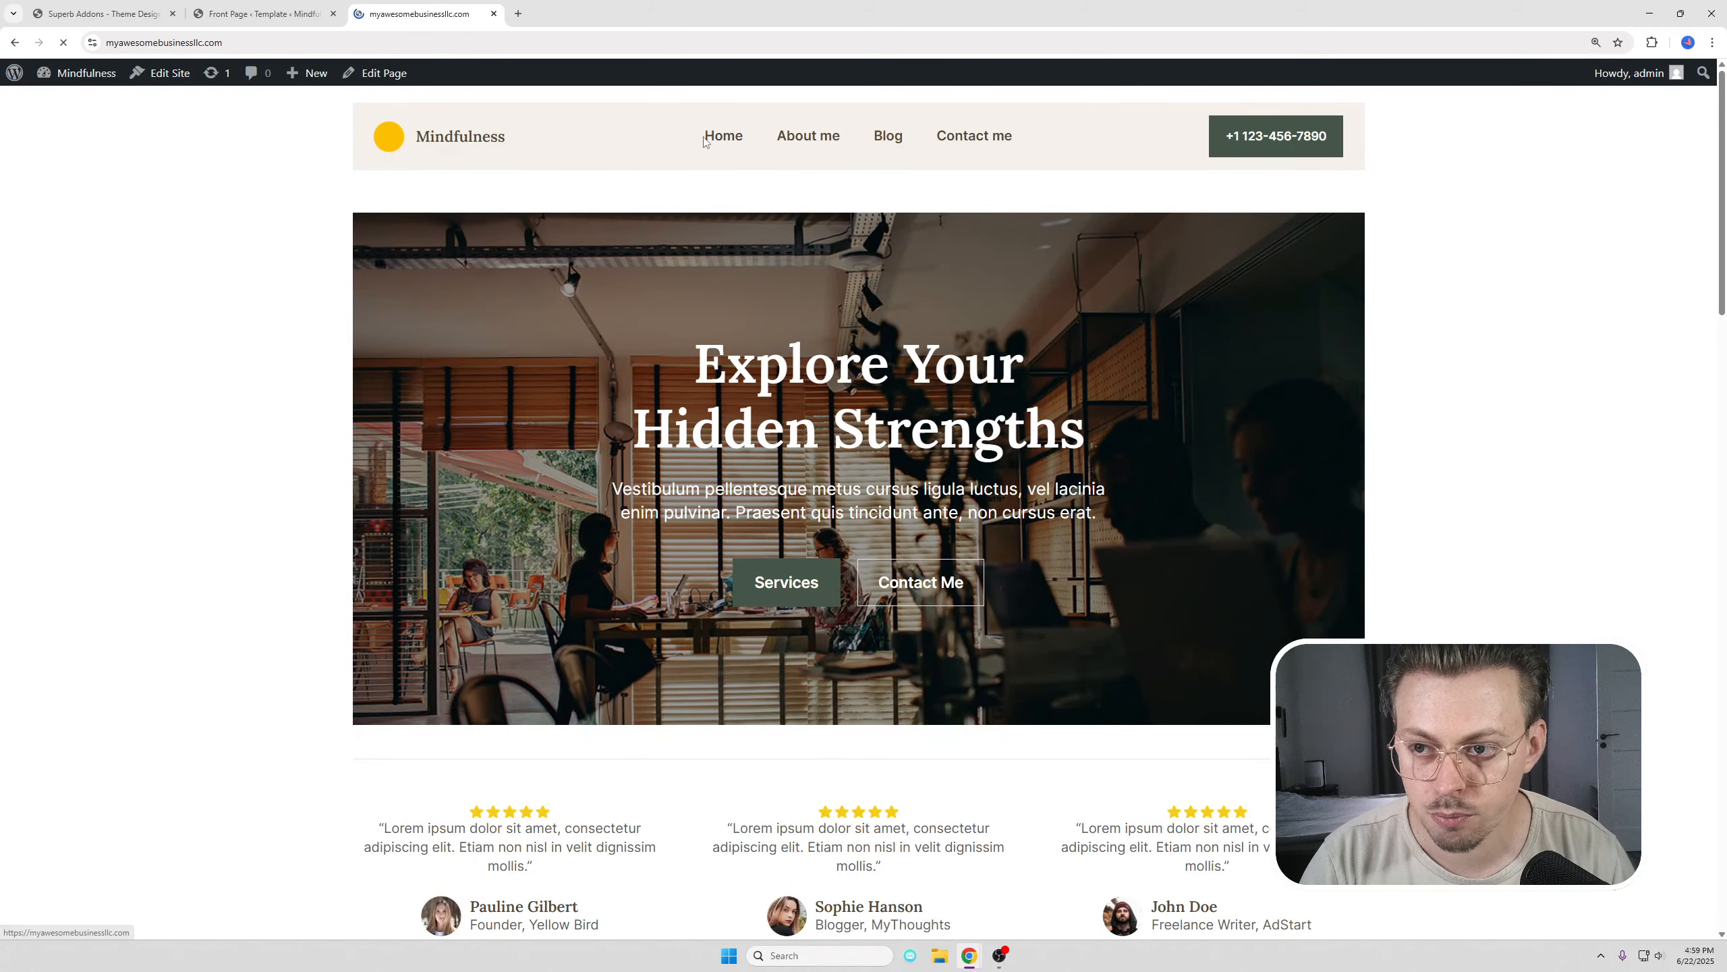
- Replace the phone number on the header button with the text "Schedule Session" in the Front Page template
{"action": "key", "text": "ctrl+Page_Up"}
{"action": "left_click", "coordinate": [1281, 165]}
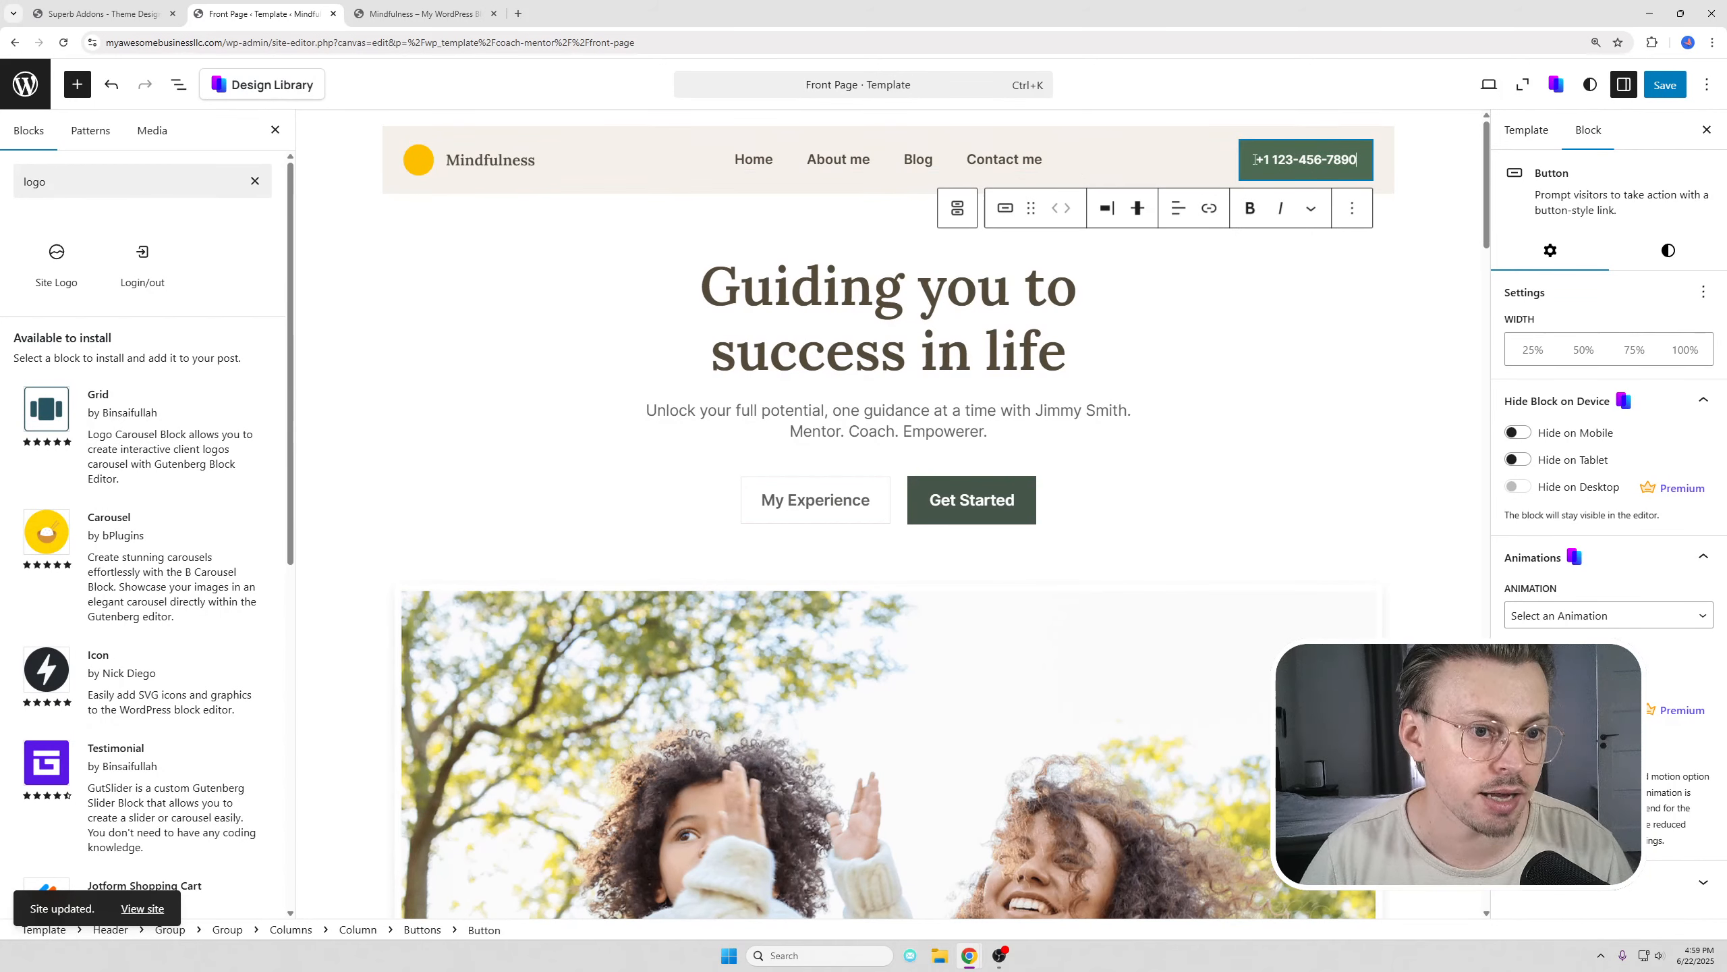
{"action": "left_click_drag", "start_coordinate": [1255, 159], "coordinate": [1363, 159]}
{"action": "type", "text": "Sche"}
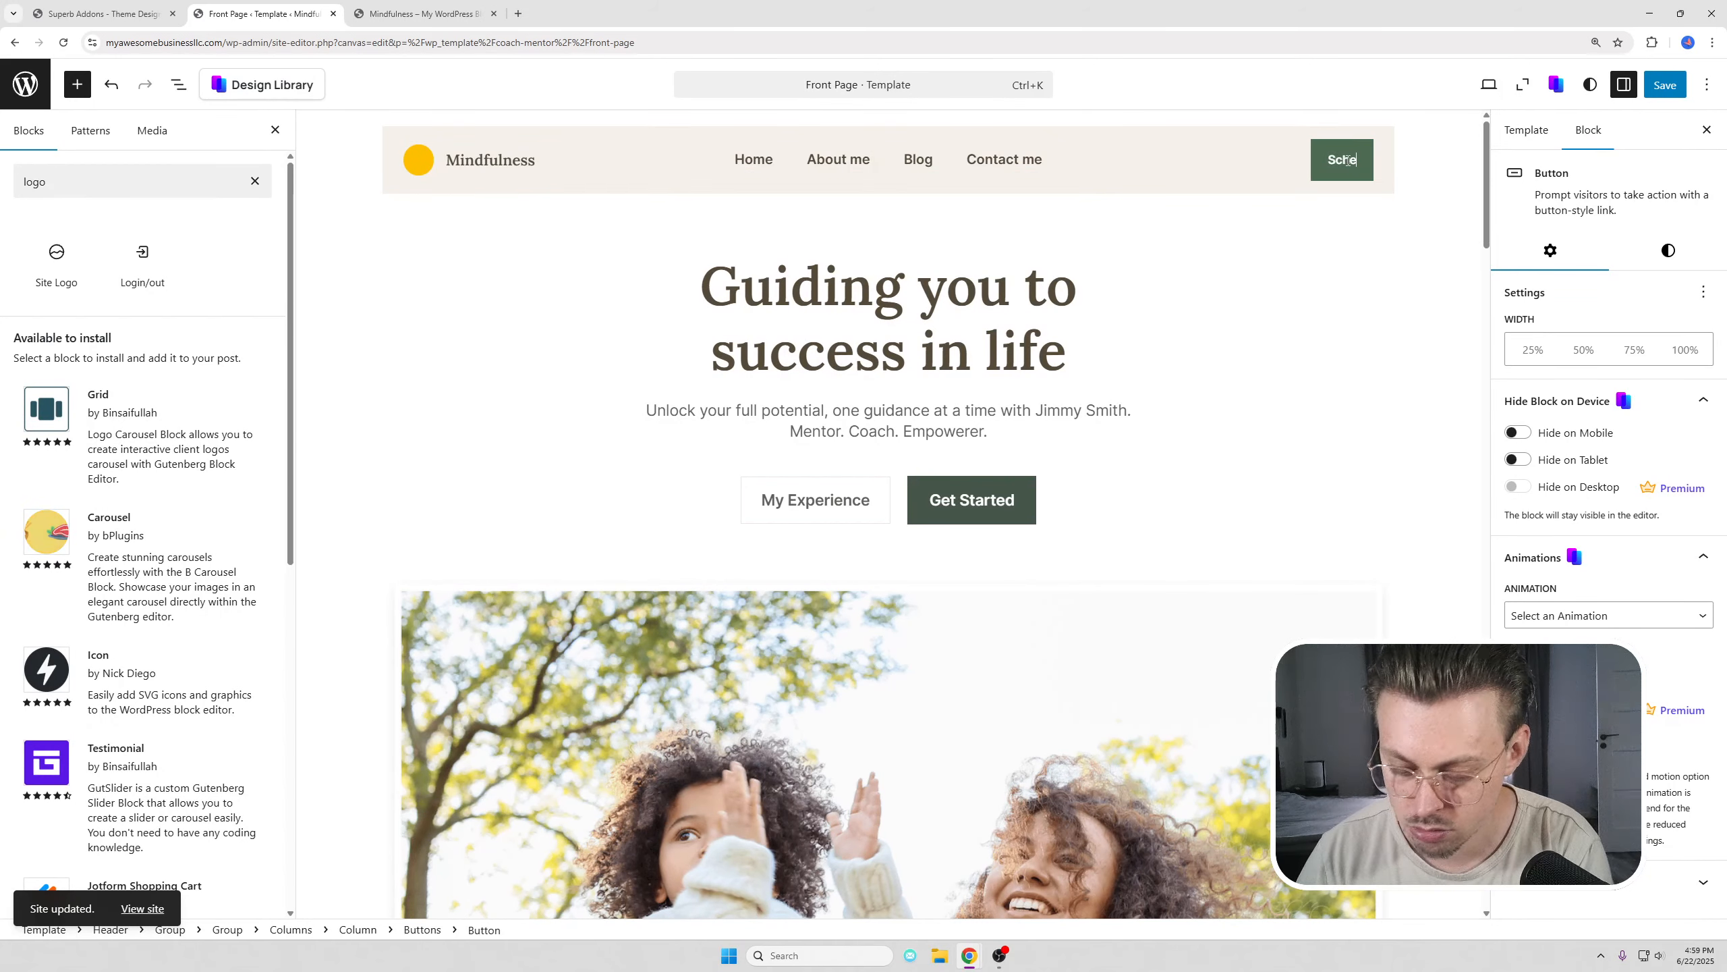
{"action": "type", "text": "dule App"}
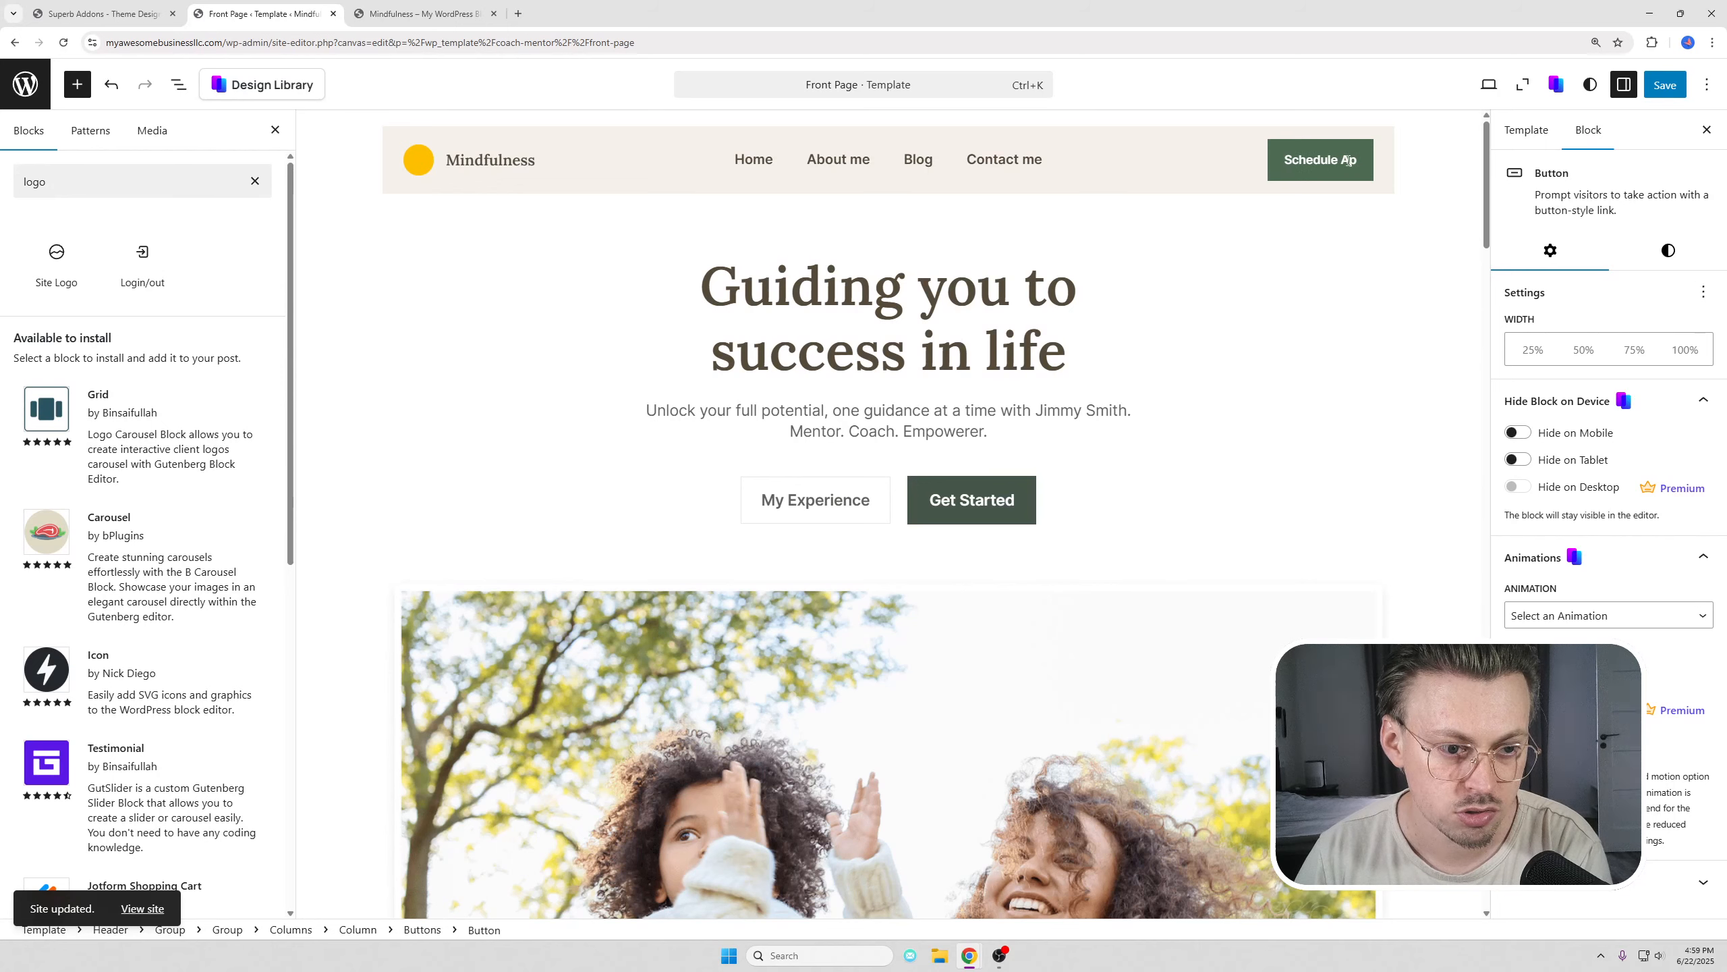
{"action": "key", "text": "BackSpace"}
{"action": "key", "text": "BackSpace"}
{"action": "key", "text": "BackSpace"}
{"action": "type", "text": "Session"}
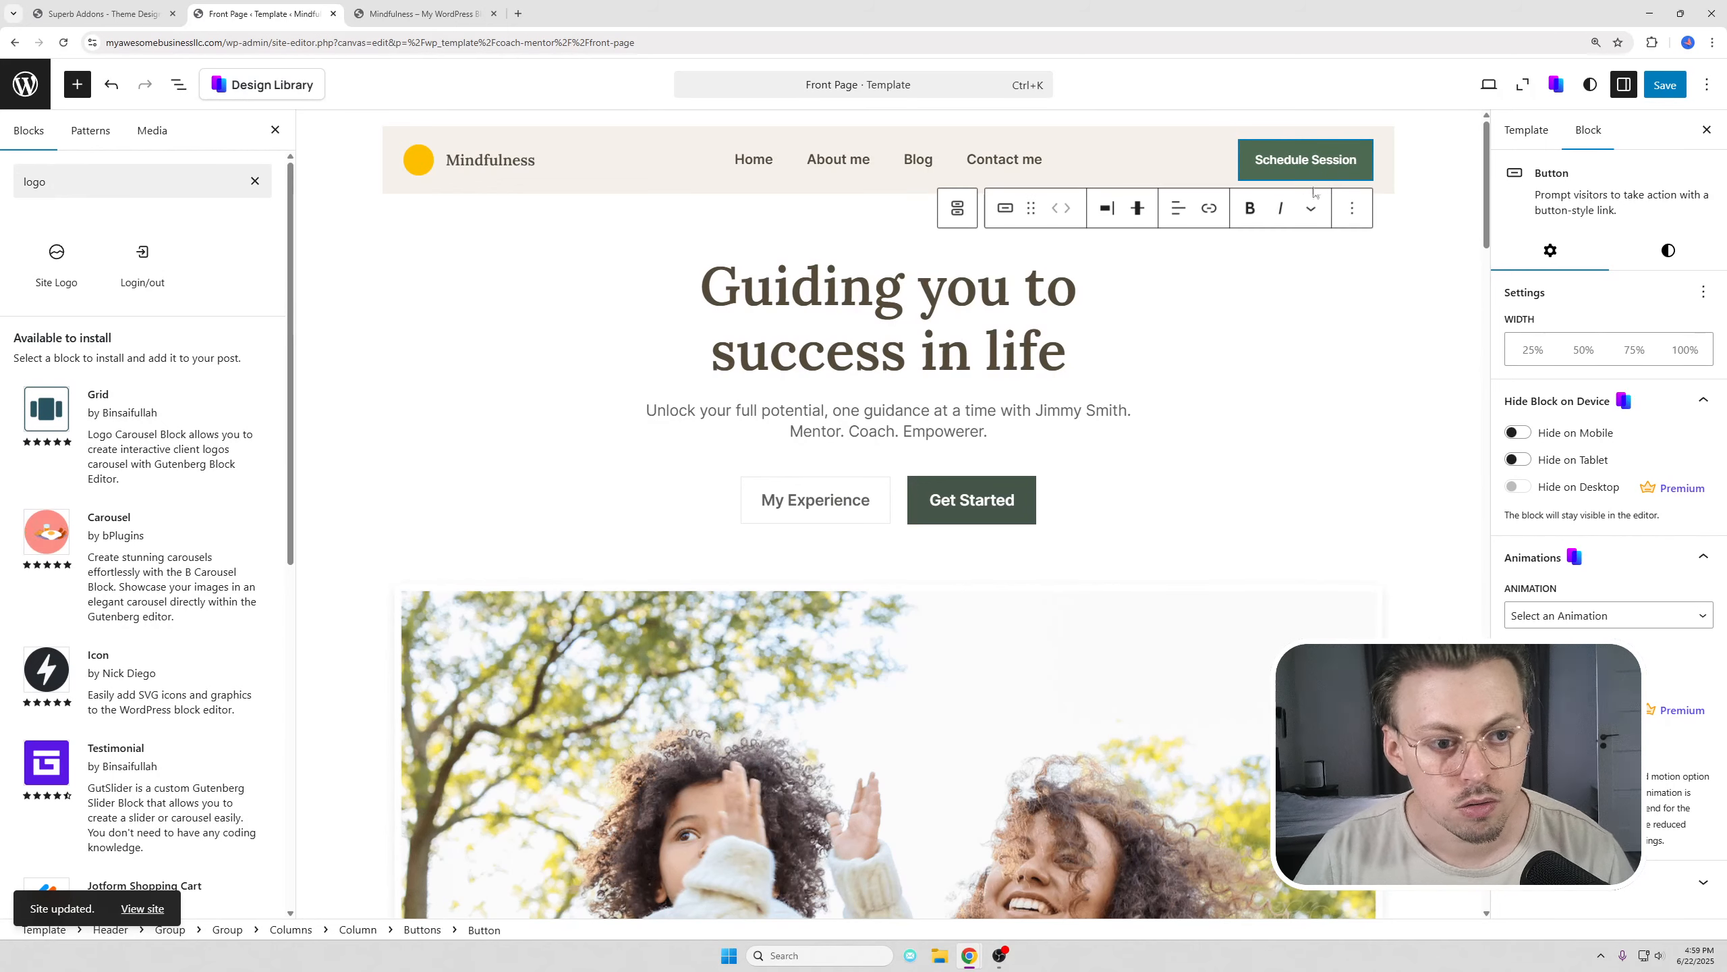
{"action": "left_click", "coordinate": [1277, 262]}
{"action": "left_click", "coordinate": [1108, 242]}
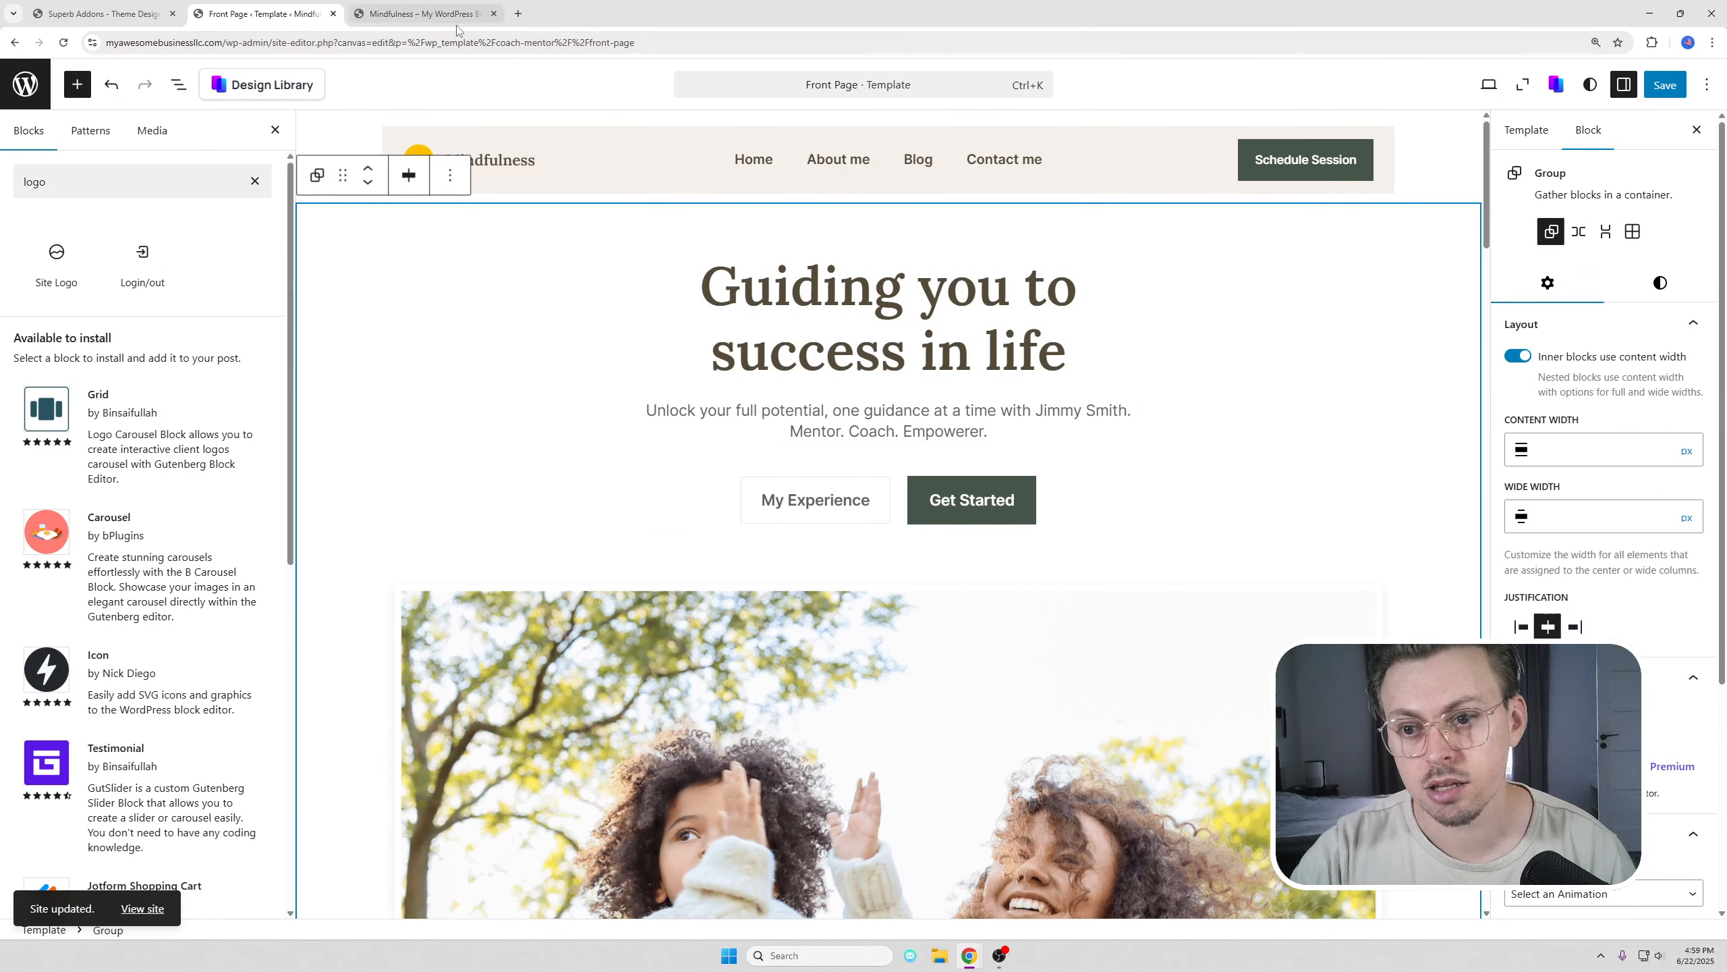
- Open the Calendly 30 Minute Meeting booking page and copy its web address
{"action": "left_click", "coordinate": [435, 14]}
{"action": "left_click", "coordinate": [458, 41]}
{"action": "type", "text": "calen"}
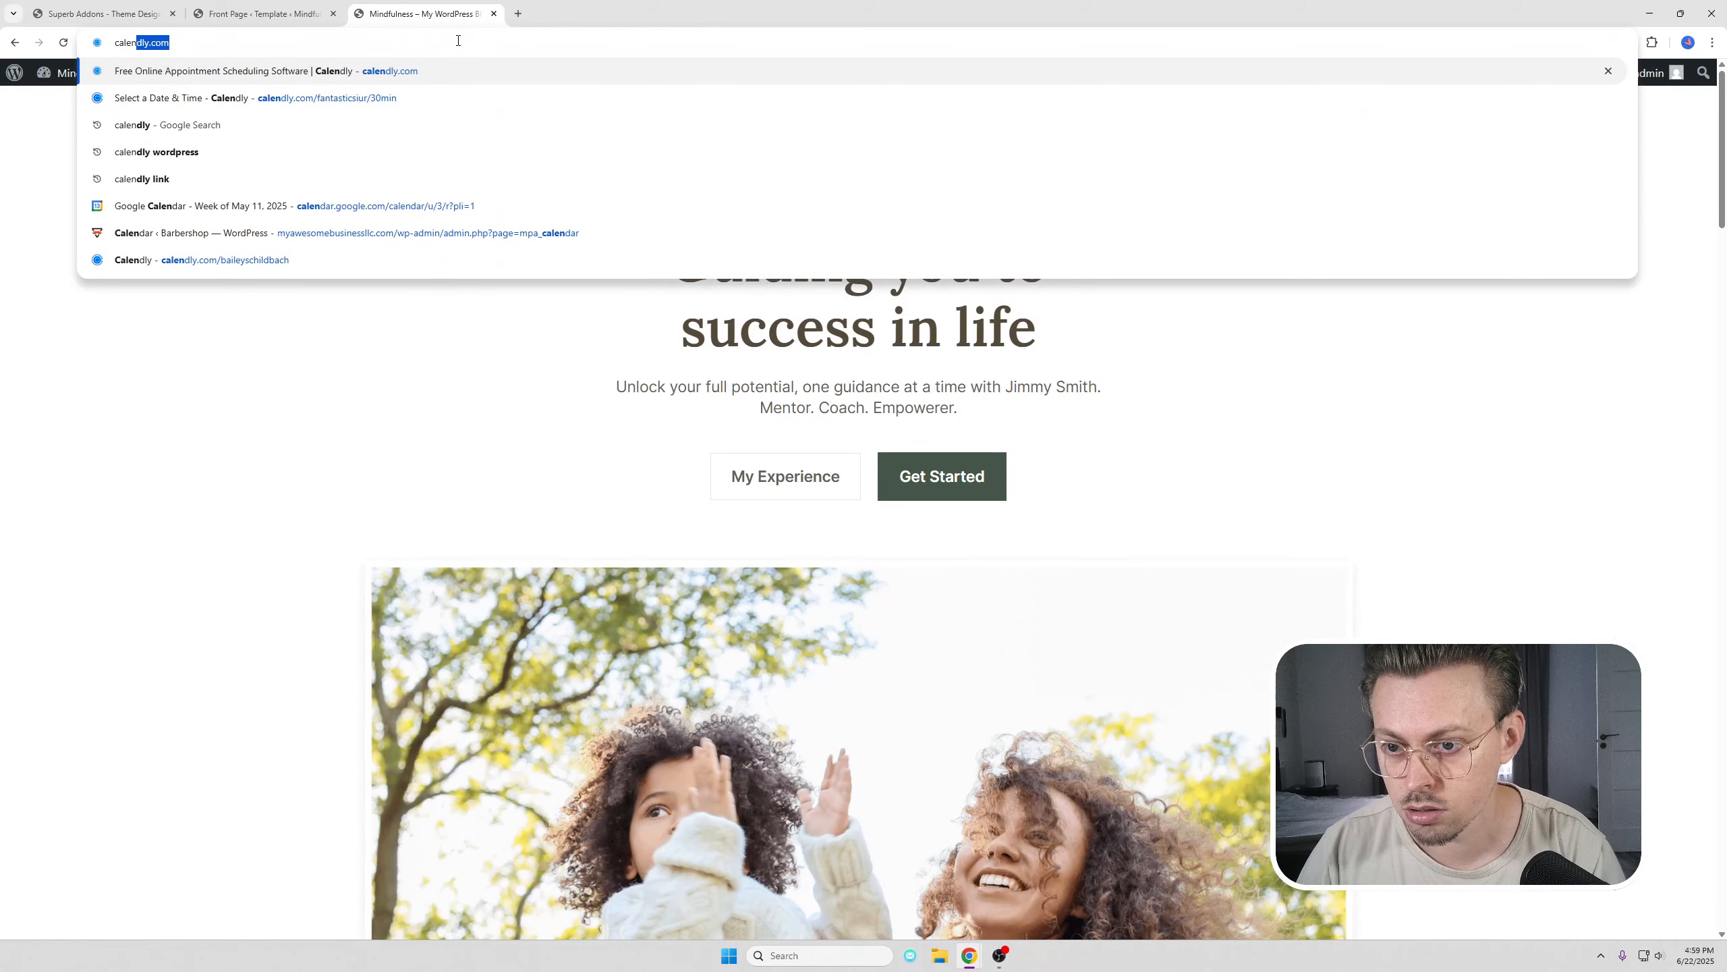
{"action": "key", "text": "Down"}
{"action": "key", "text": "Return"}
{"action": "left_click", "coordinate": [458, 41]}
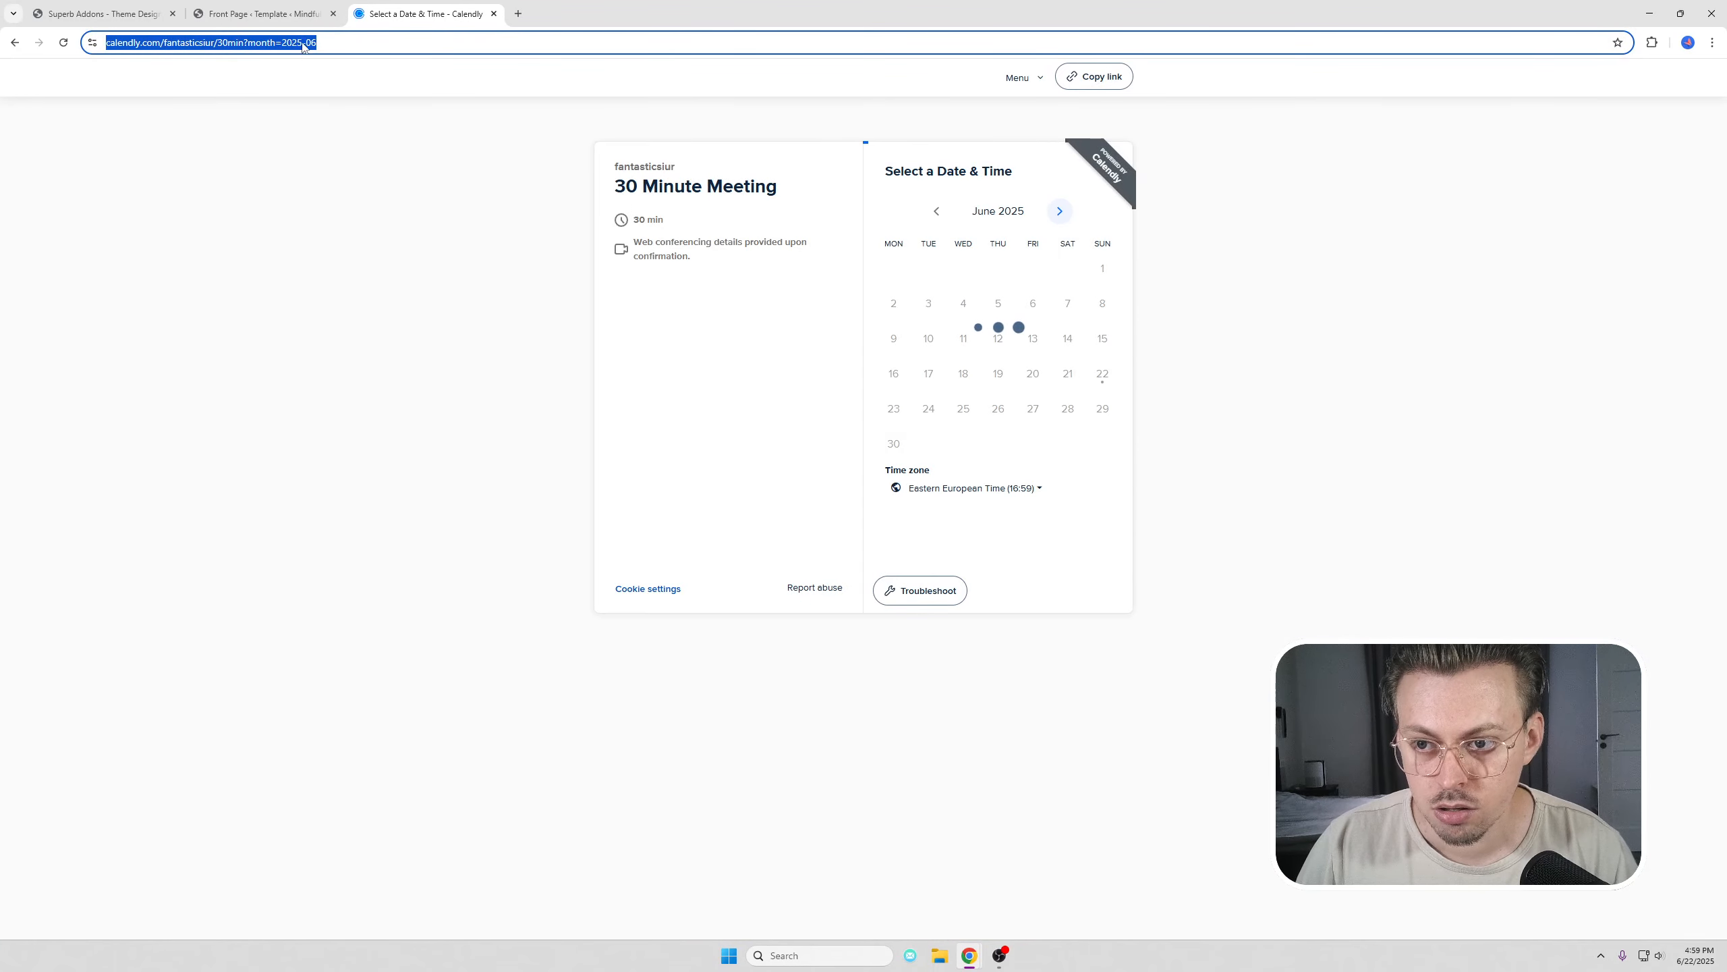
{"action": "left_click", "coordinate": [381, 162]}
- Link the Schedule Session header button to the copied Calendly booking address and save the template
{"action": "left_click", "coordinate": [253, 9]}
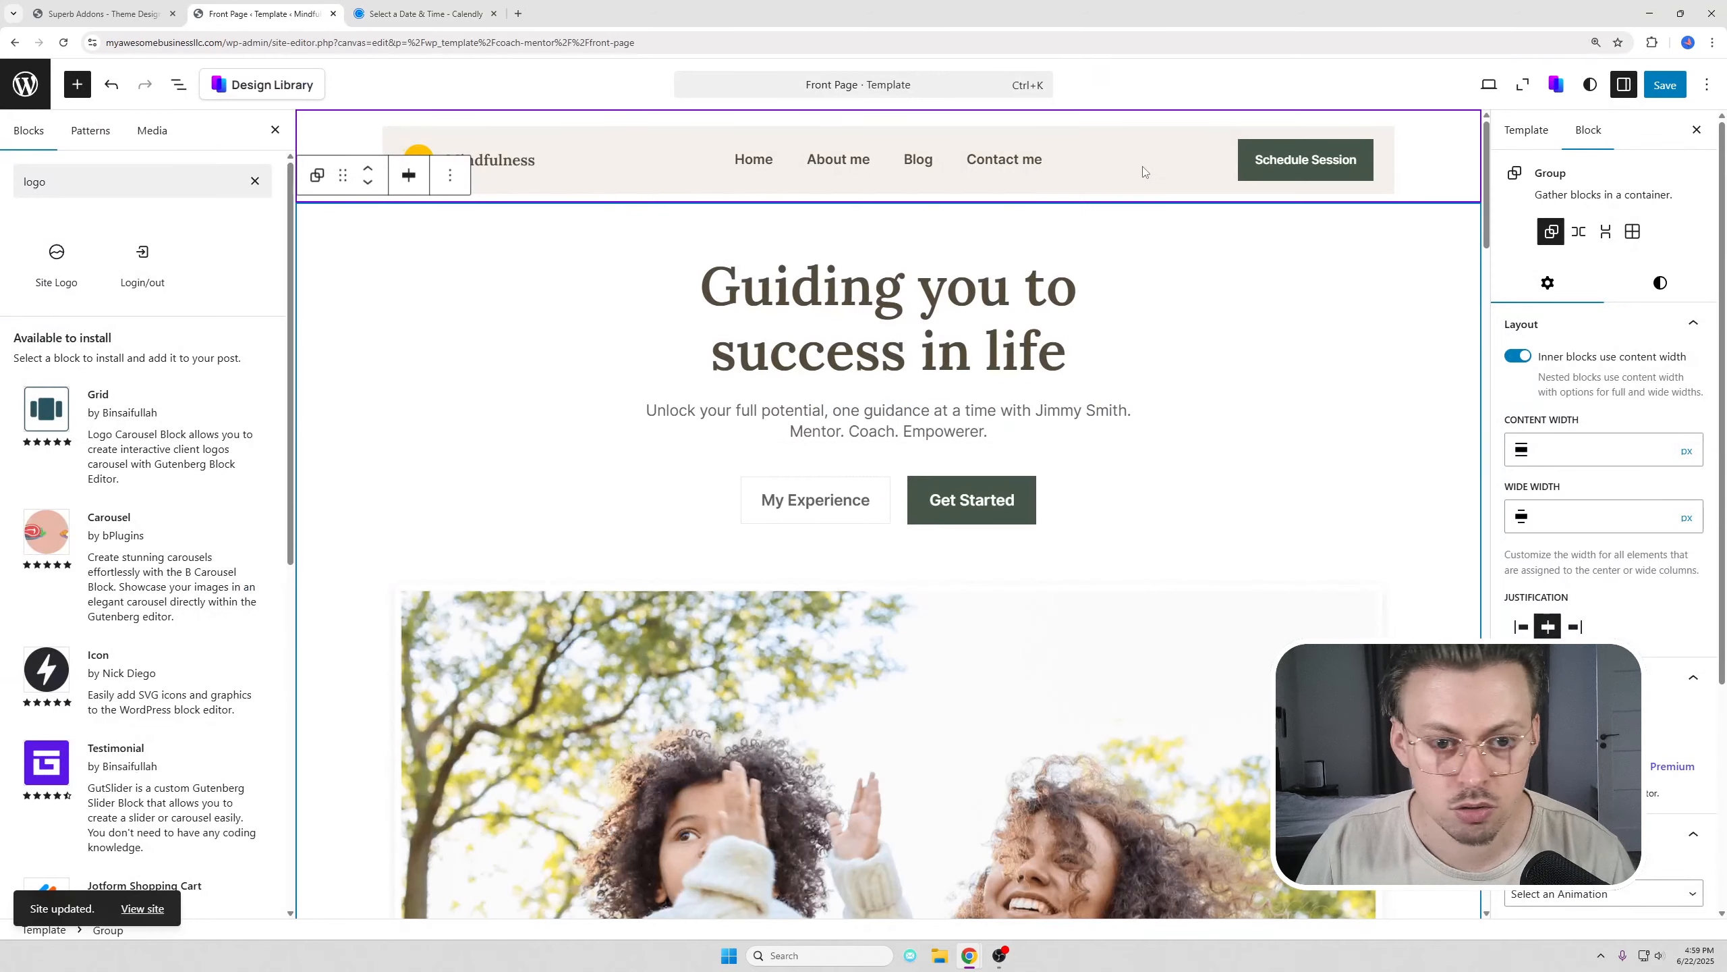
{"action": "left_click", "coordinate": [1248, 153]}
{"action": "left_click", "coordinate": [1266, 151]}
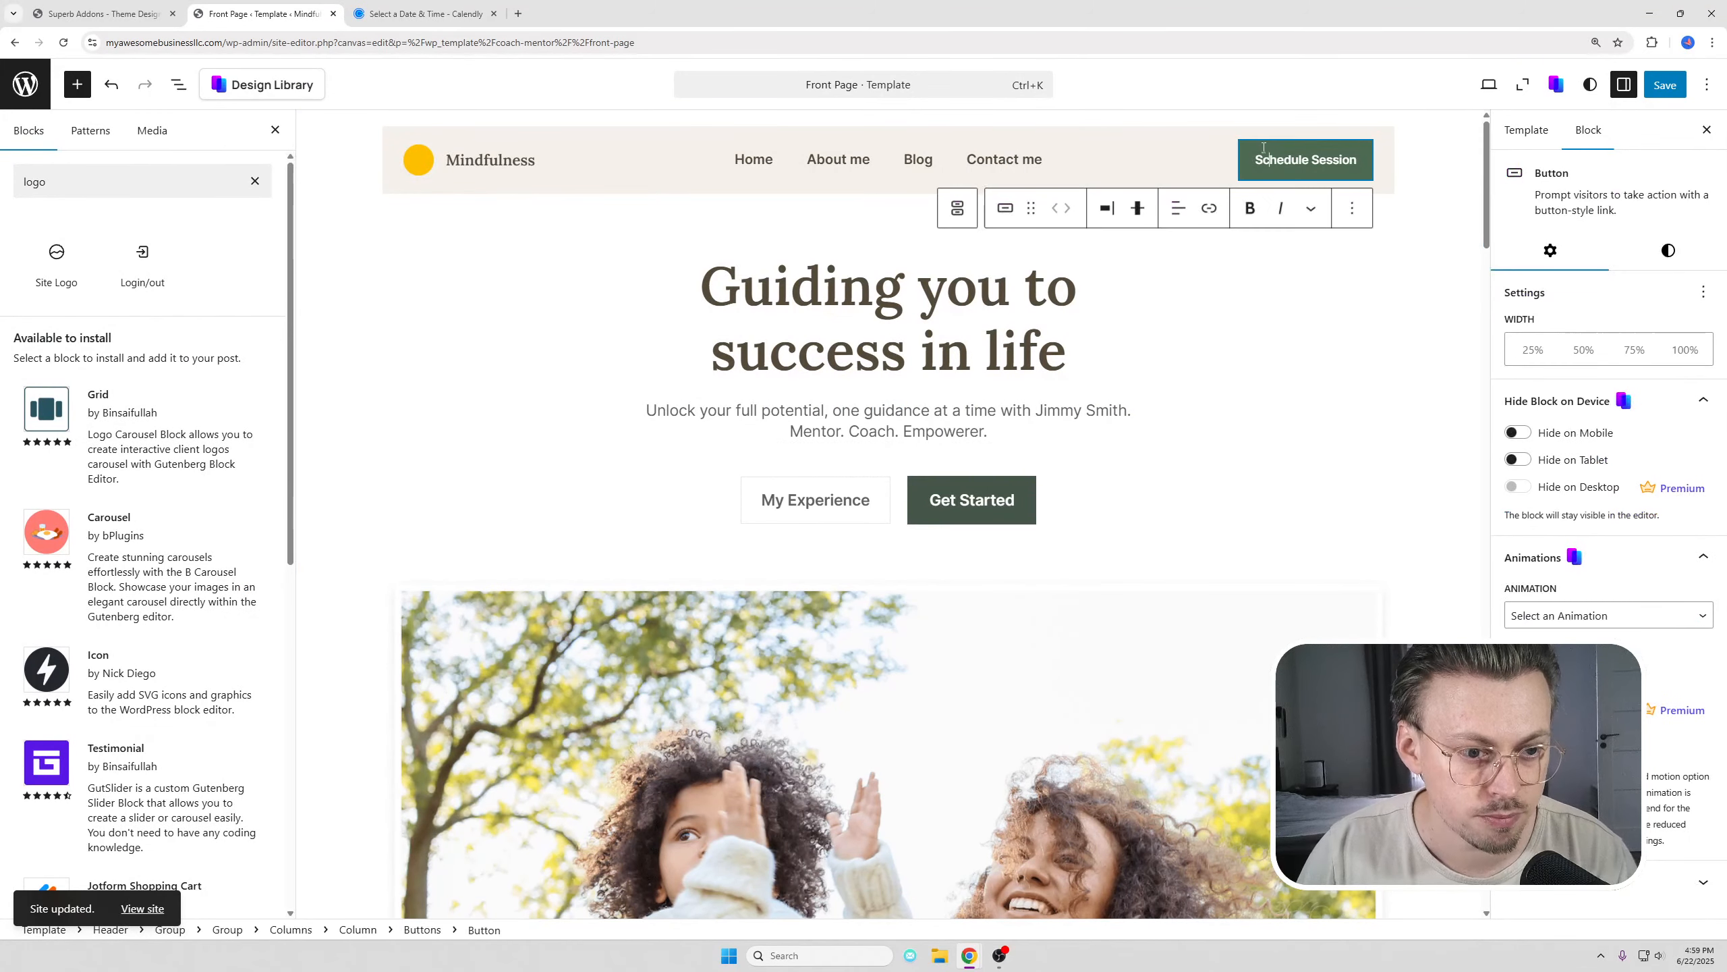
{"action": "left_click", "coordinate": [1211, 211]}
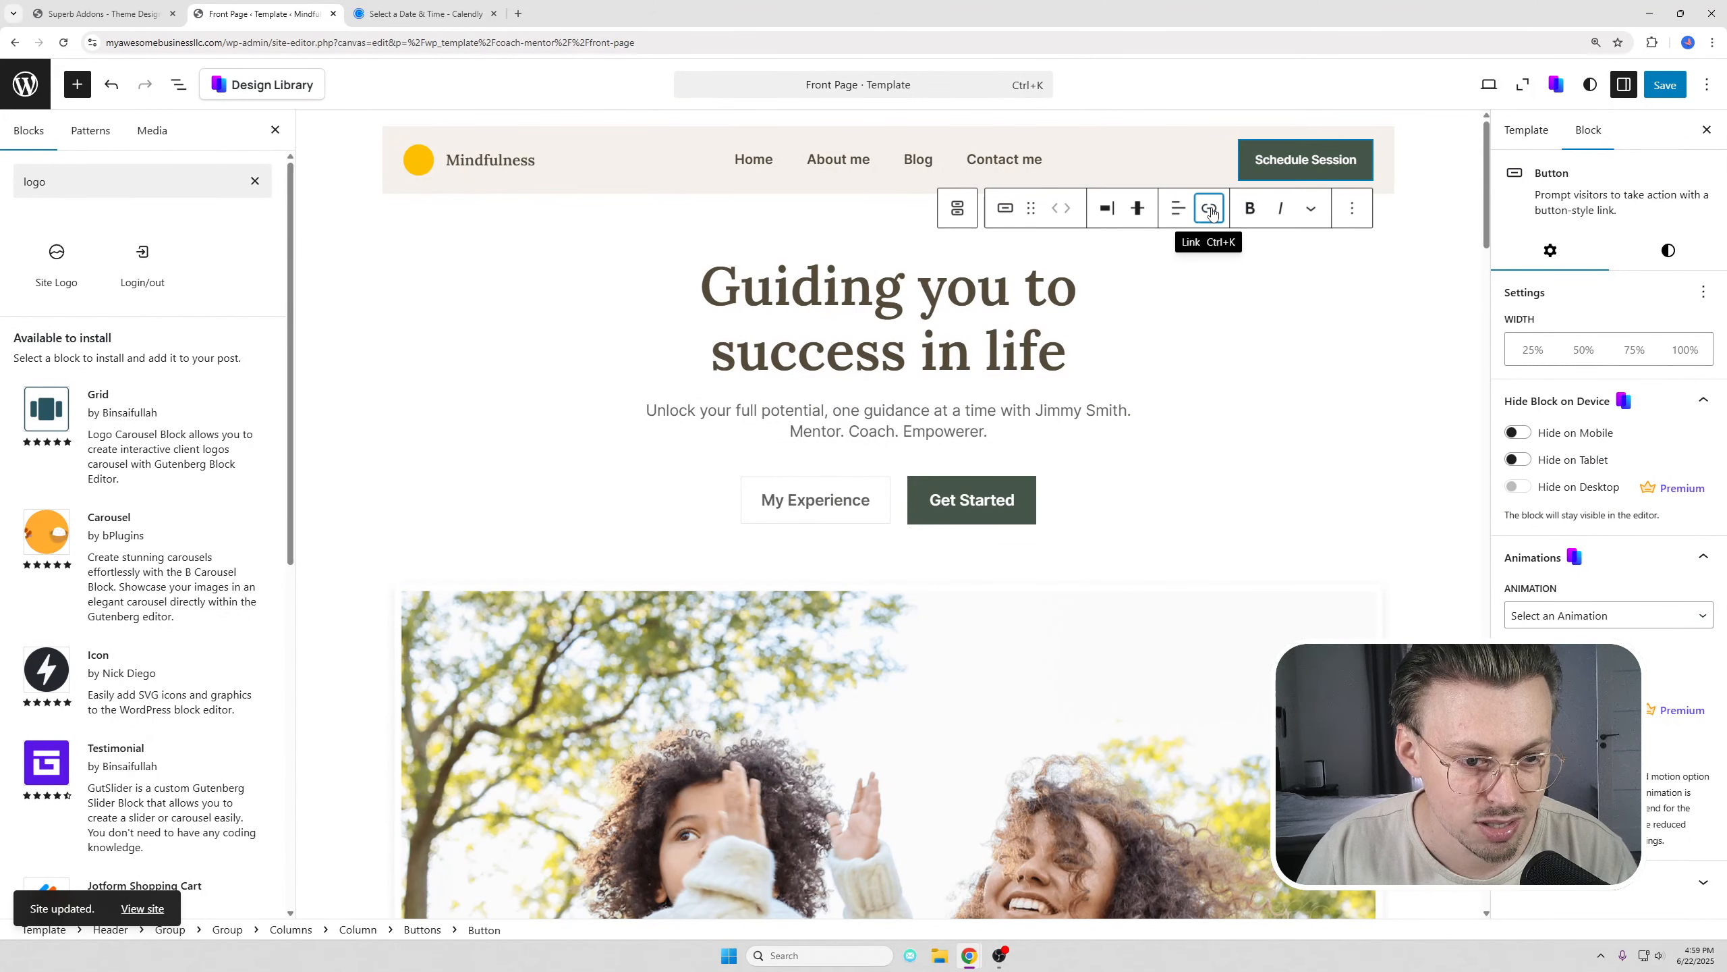
{"action": "type", "text": "https://calendly.com/fantasticsiur/30min?month=2025-06"}
{"action": "key", "text": "Return"}
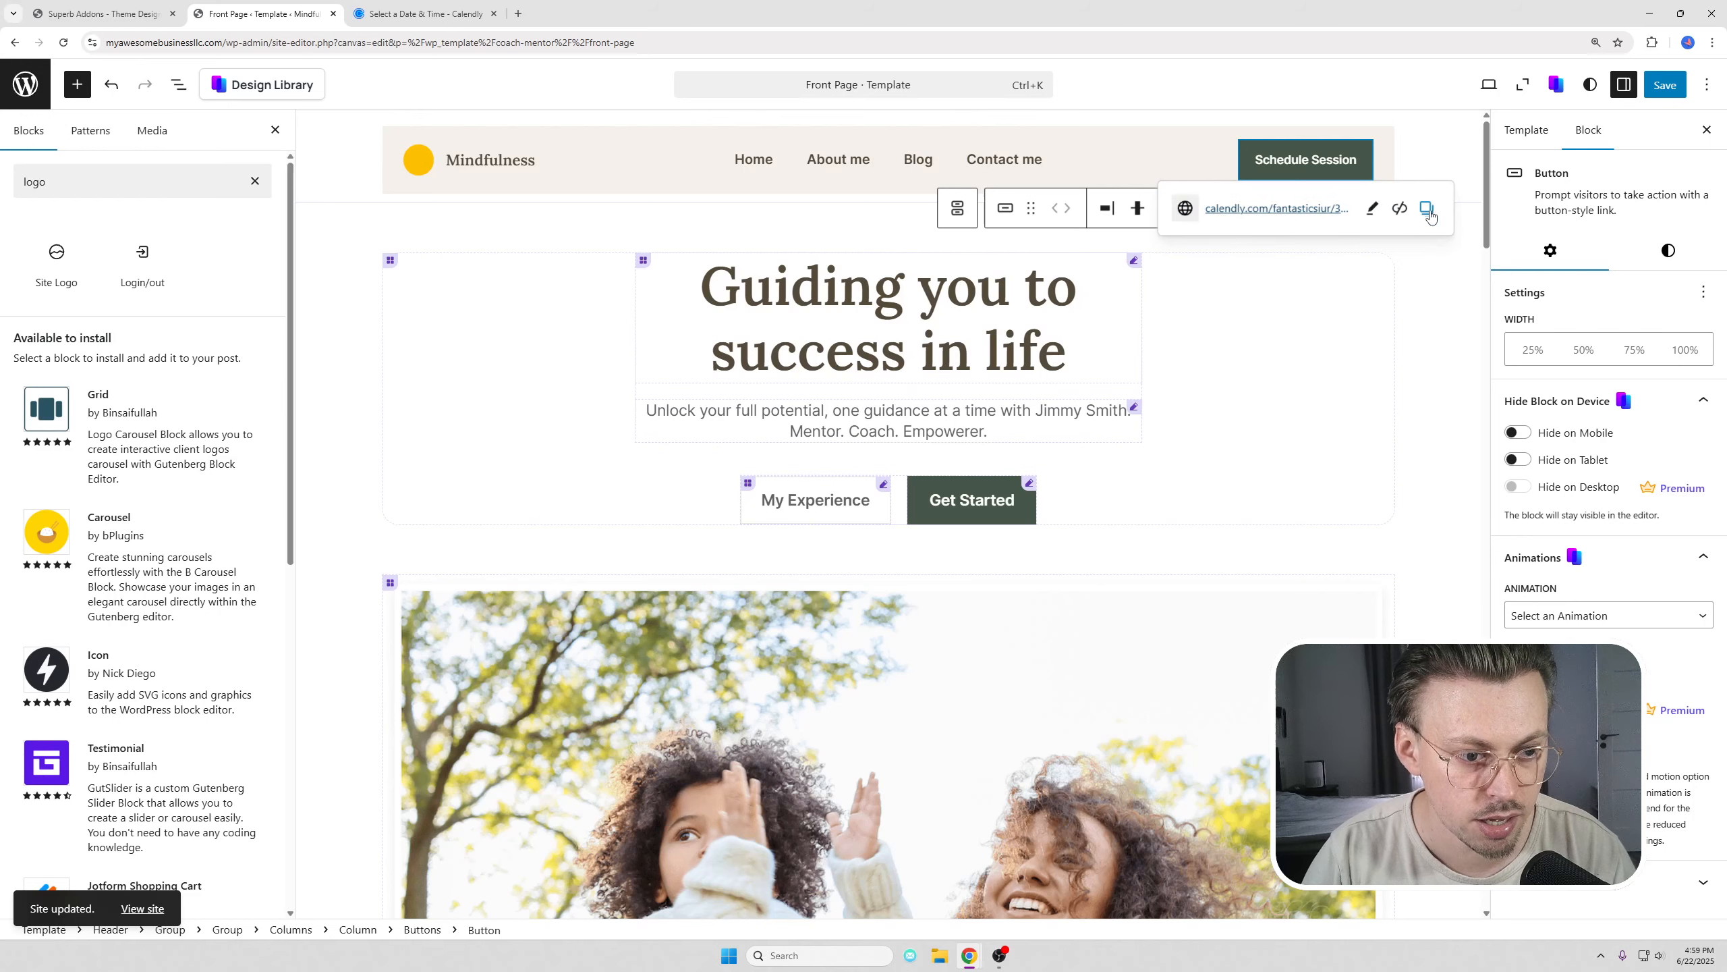
{"action": "left_click", "coordinate": [1665, 84]}
{"action": "left_click", "coordinate": [1663, 85]}
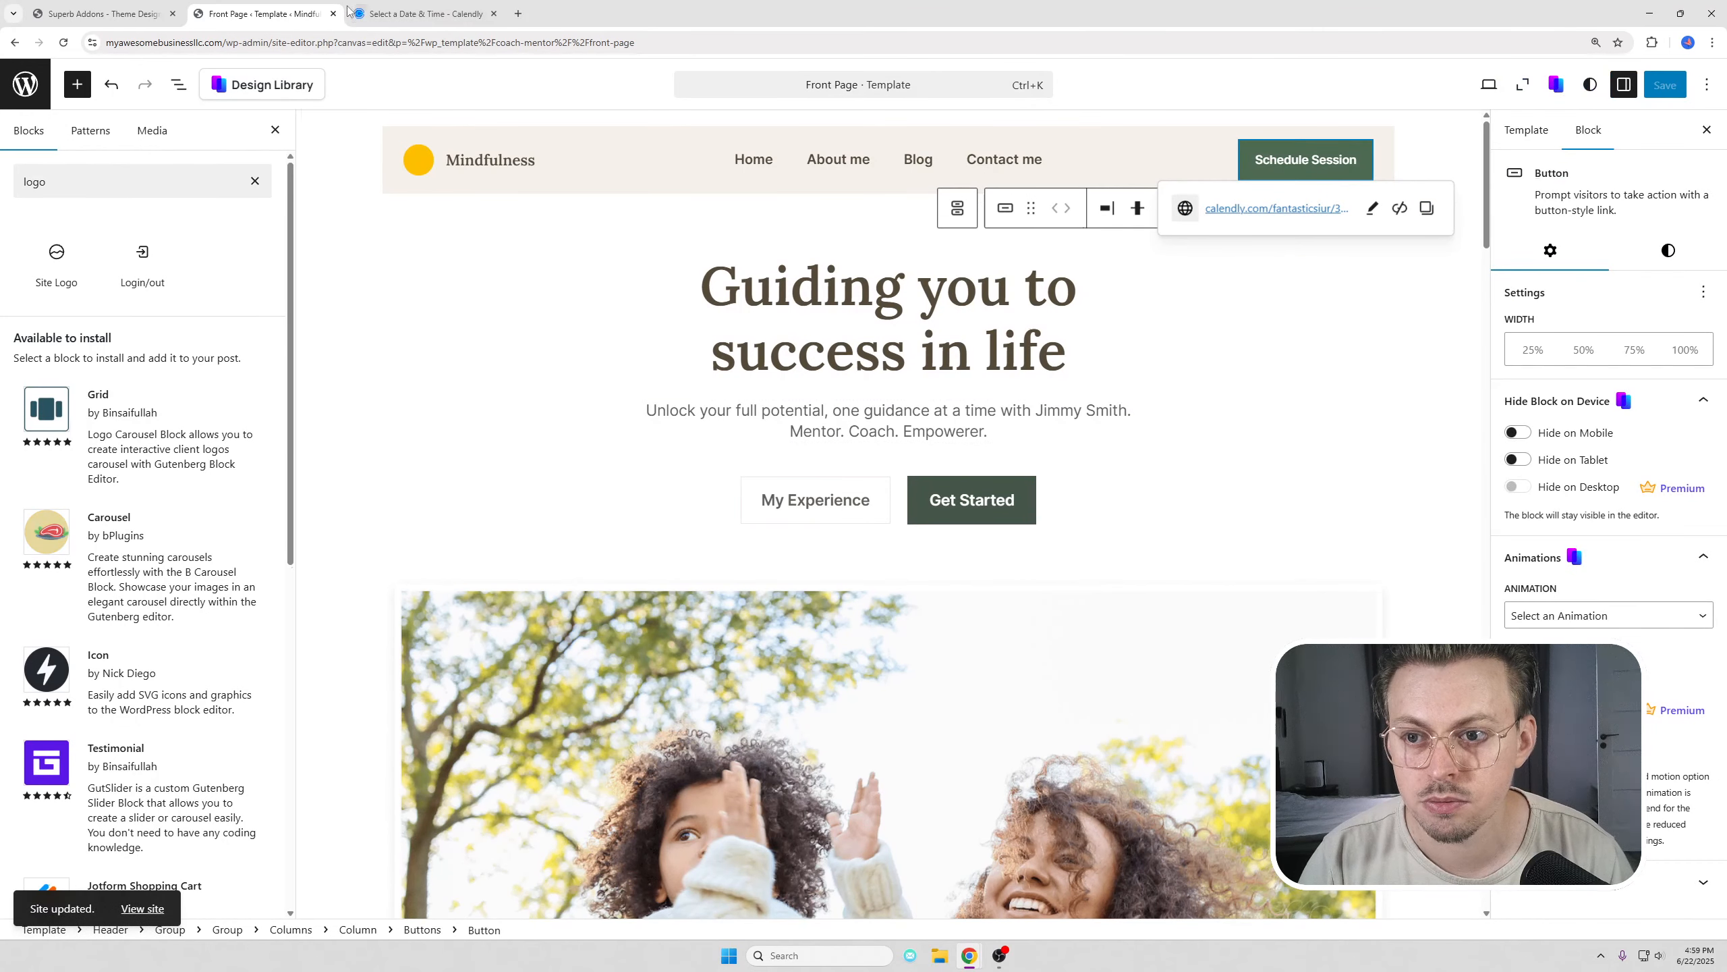
- Test the About me link and the Schedule Session button on the live site, and close the spare Calendly tab
{"action": "left_click", "coordinate": [143, 908]}
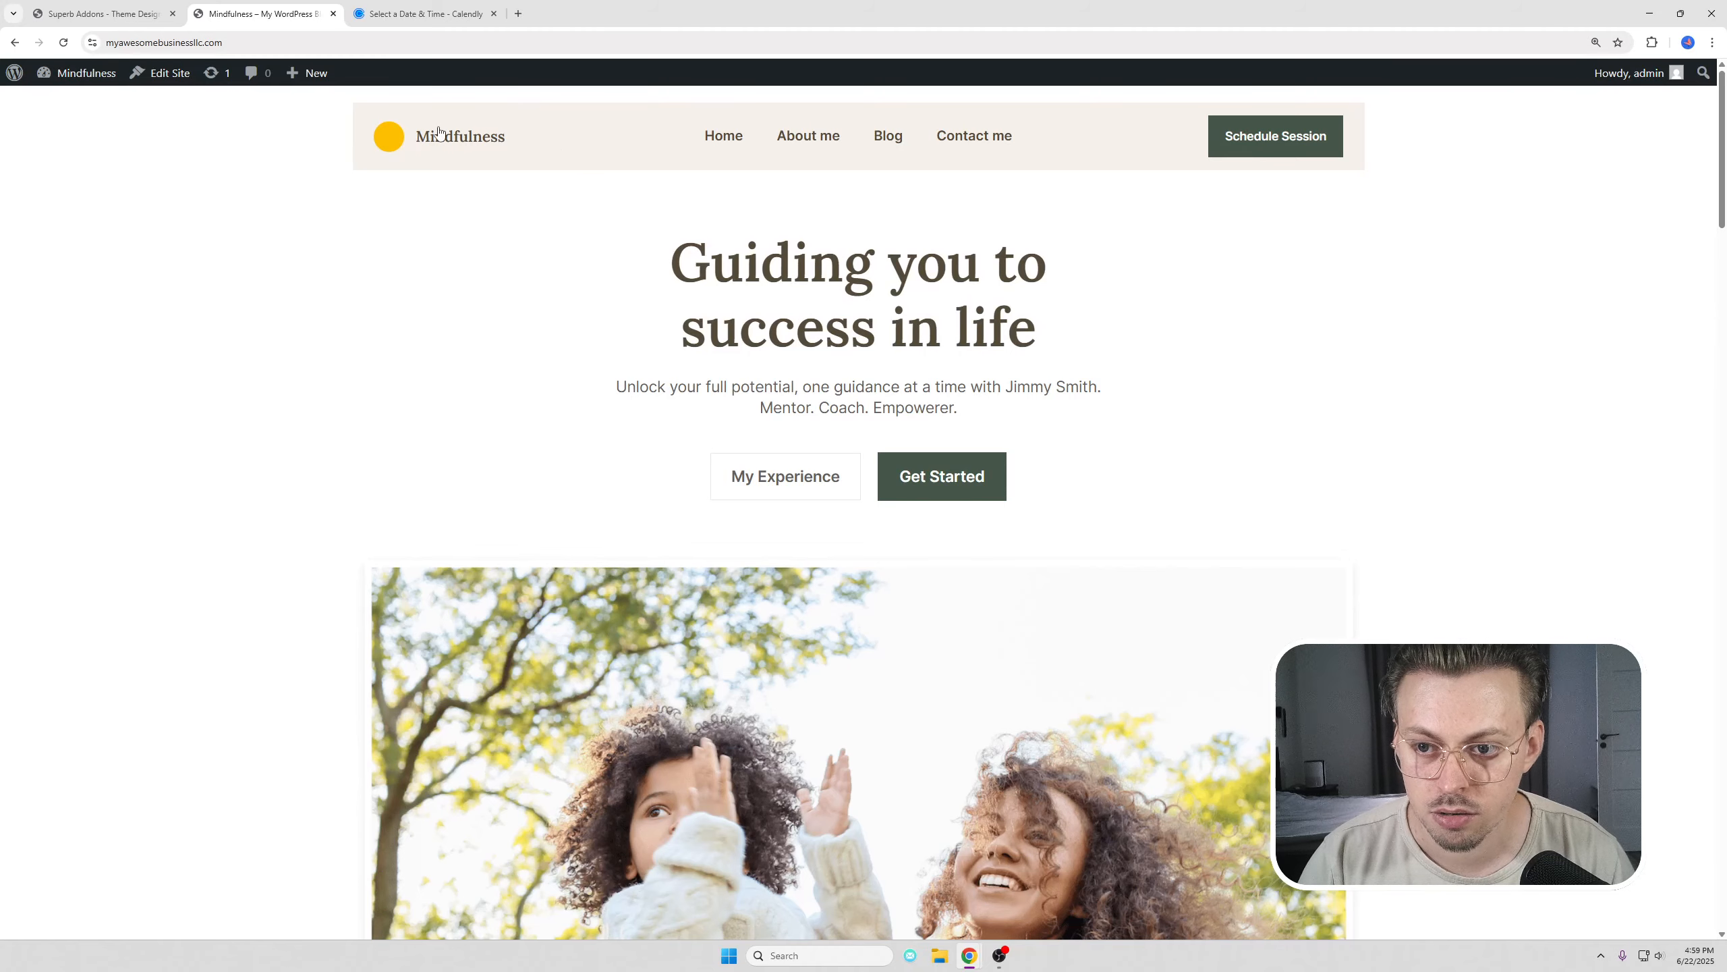
{"action": "left_click", "coordinate": [807, 137]}
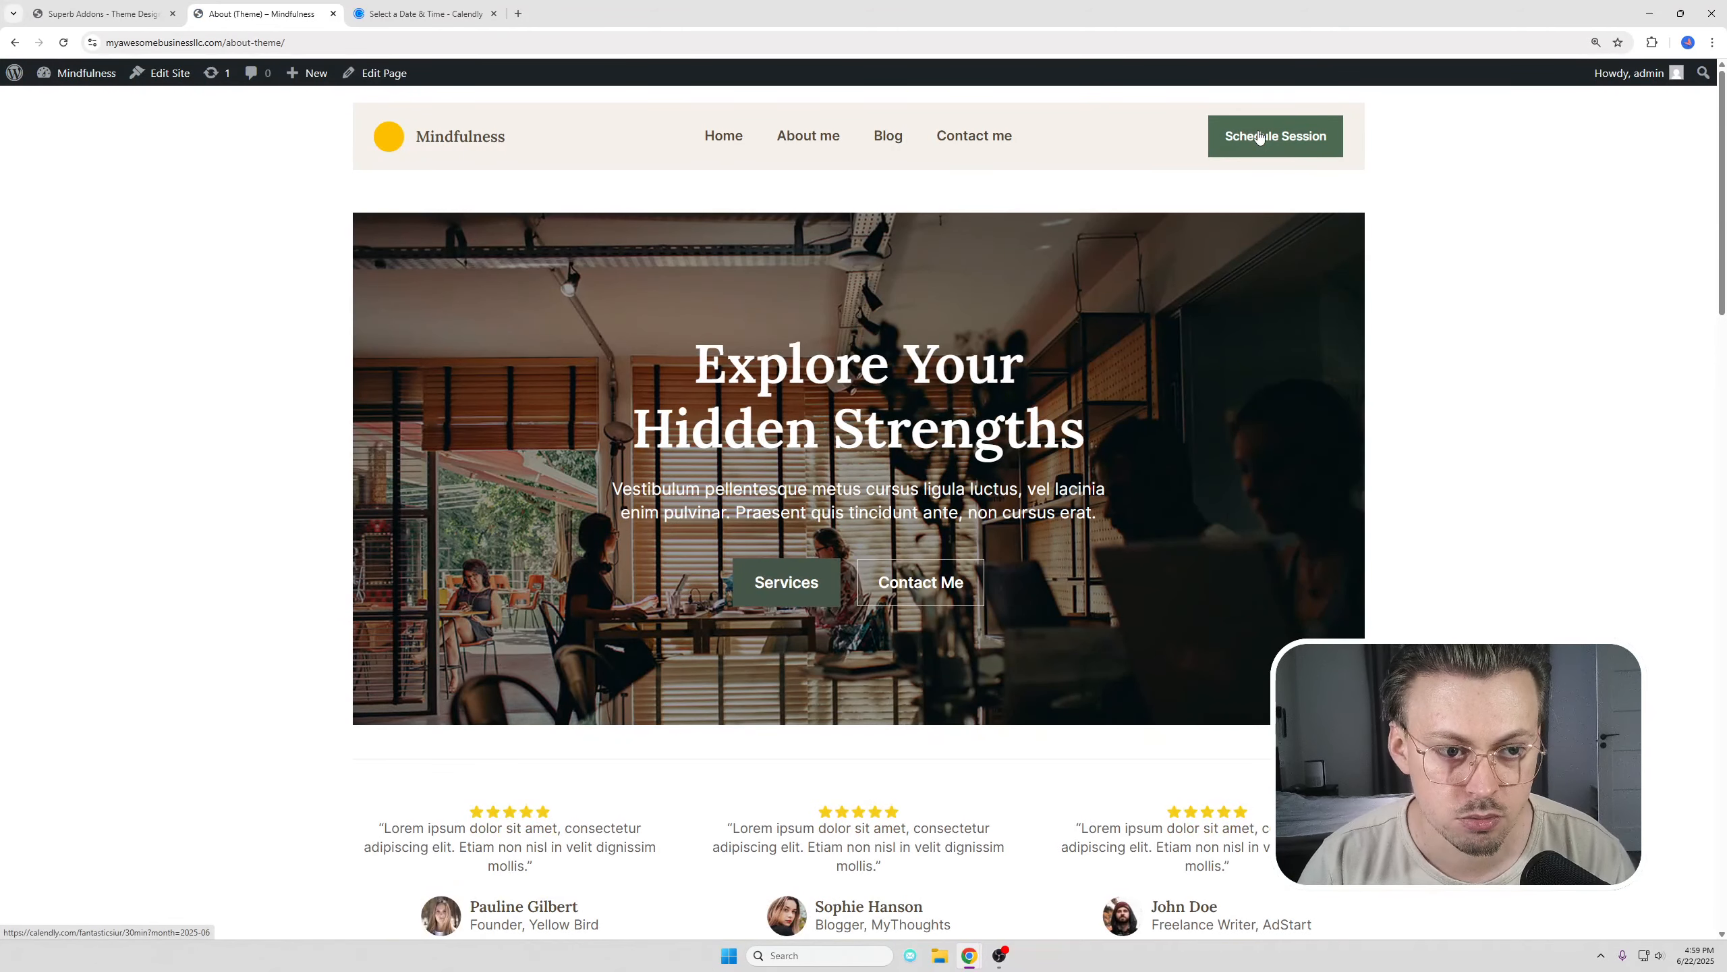
{"action": "left_click", "coordinate": [1287, 135]}
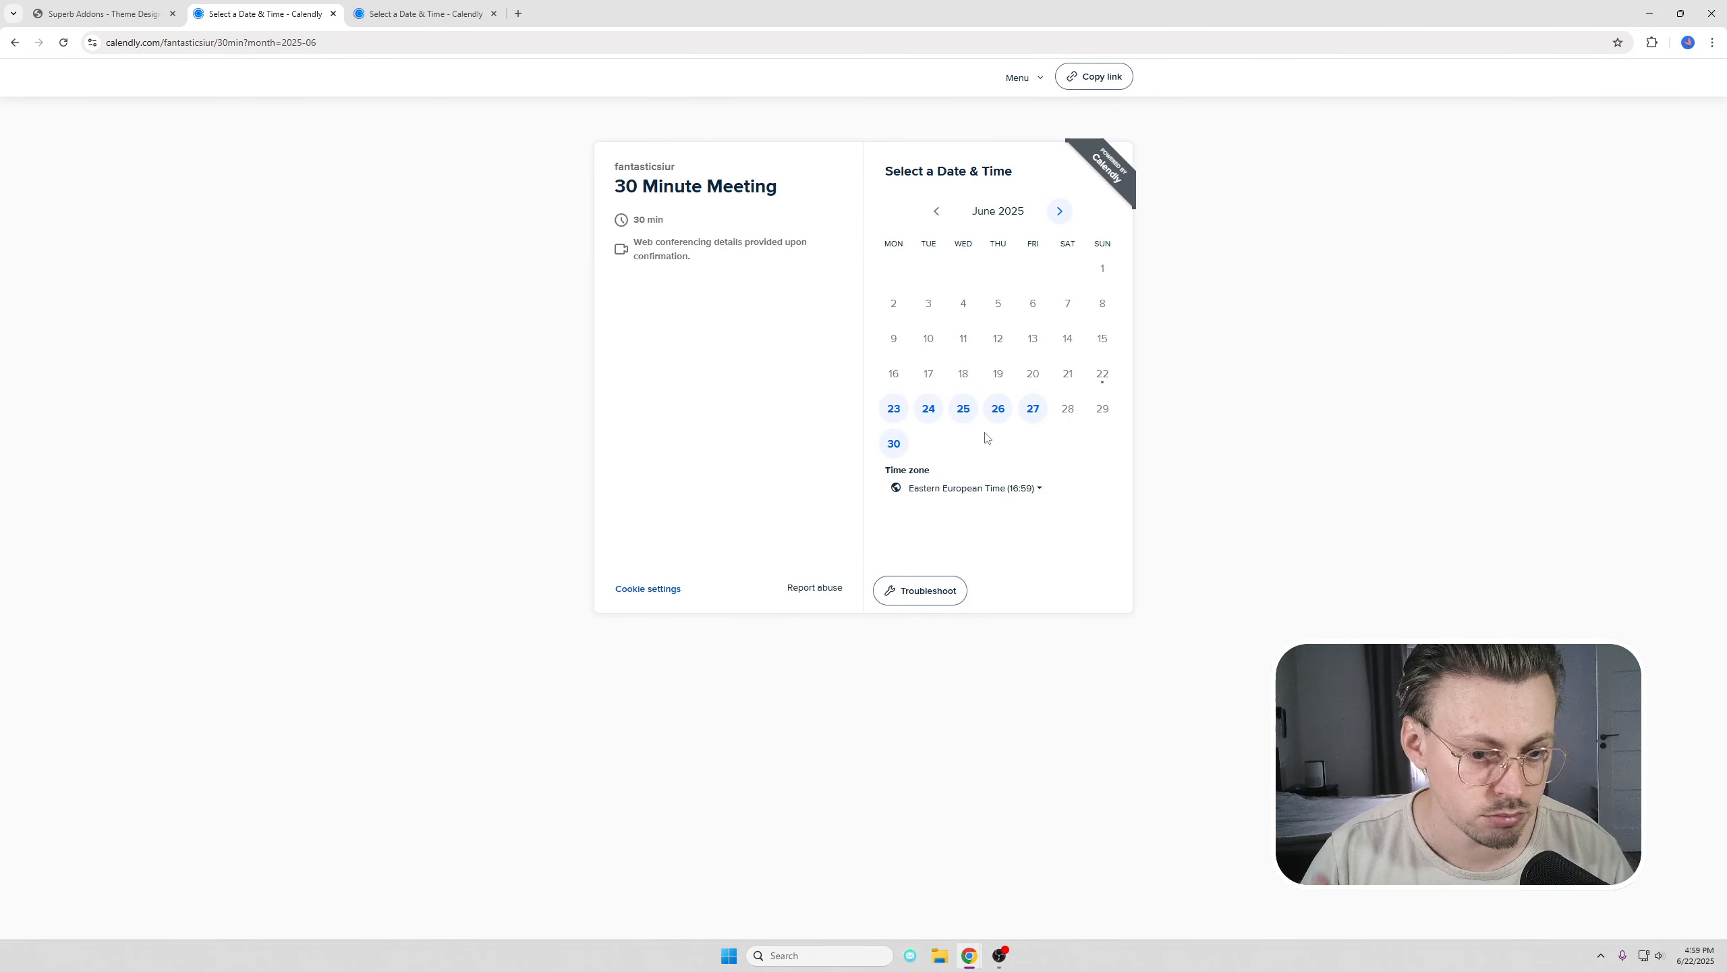
{"action": "key", "text": "alt+Left"}
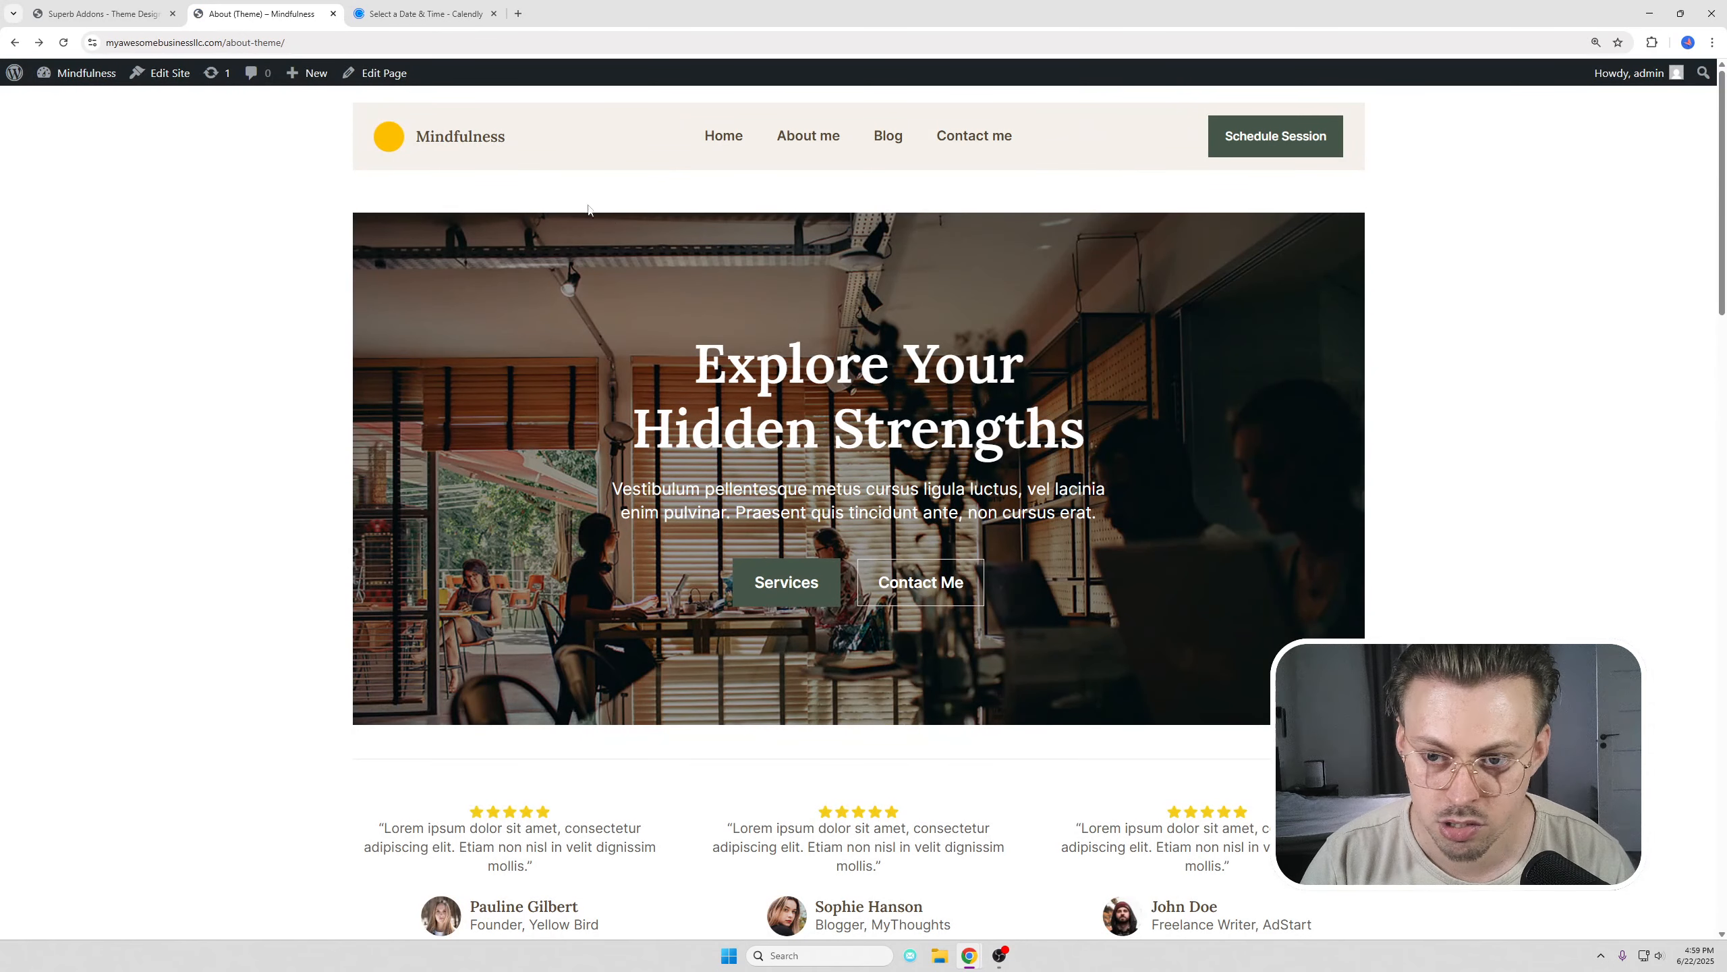
{"action": "middle_click", "coordinate": [450, 15]}
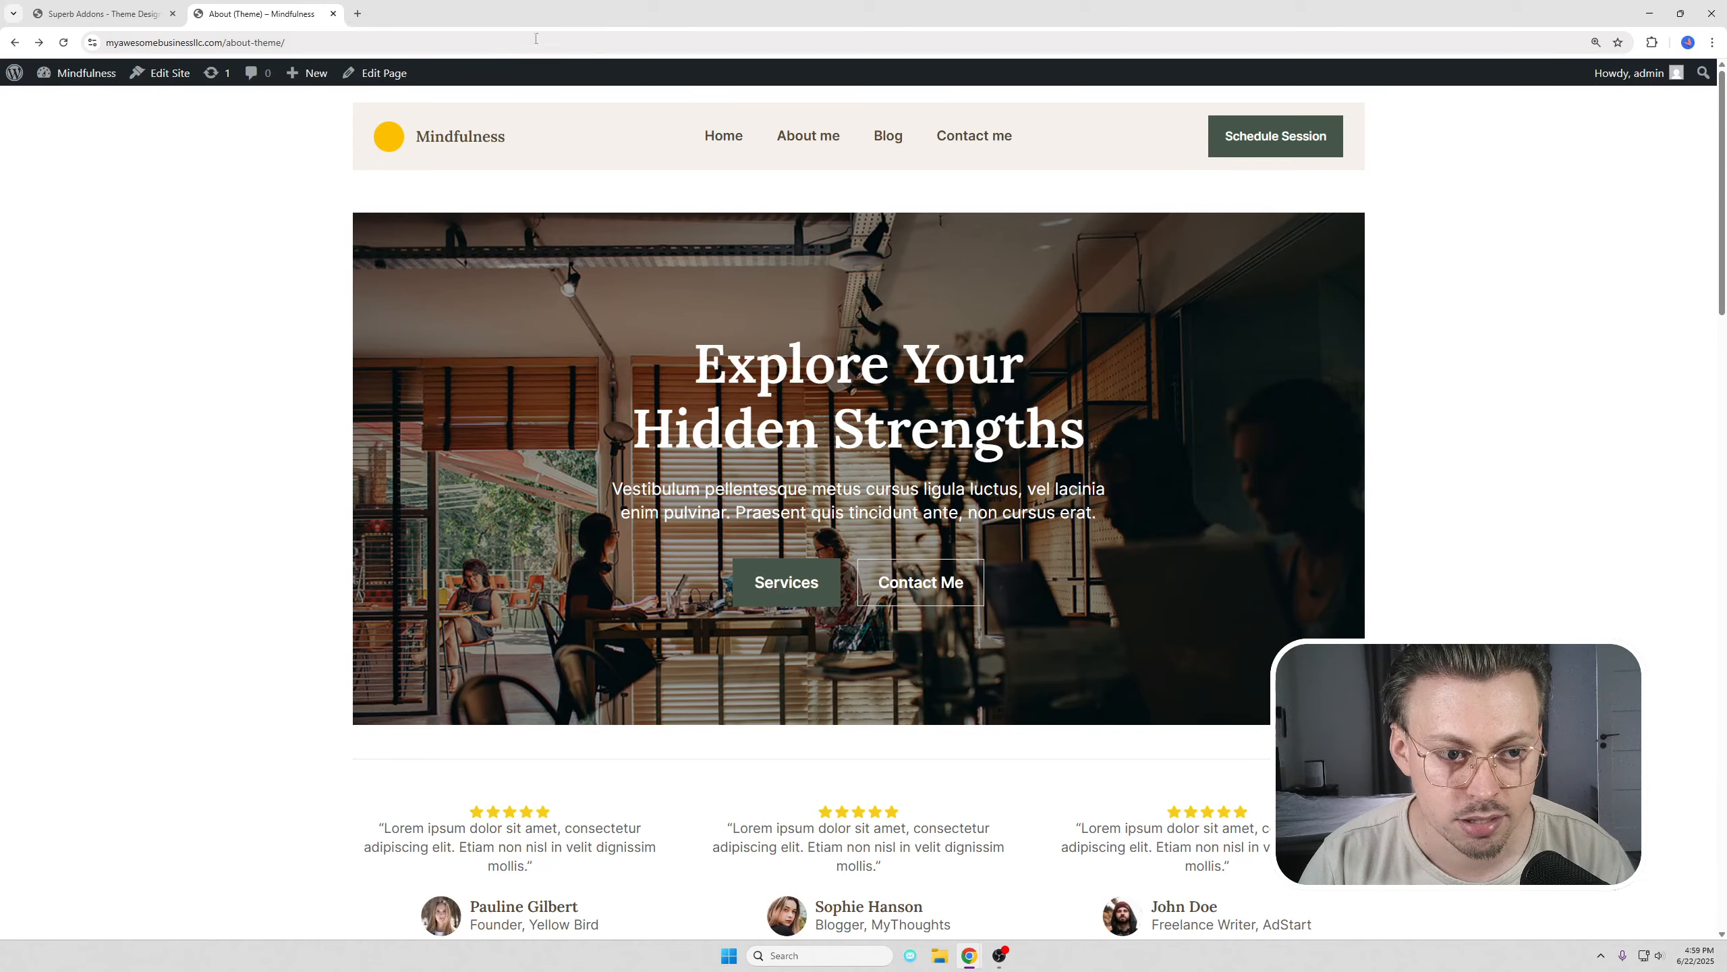
- Open the About page's template in the site editor and go to its footer
{"action": "scroll", "coordinate": [674, 197], "scroll_direction": "down", "scroll_amount": 20}
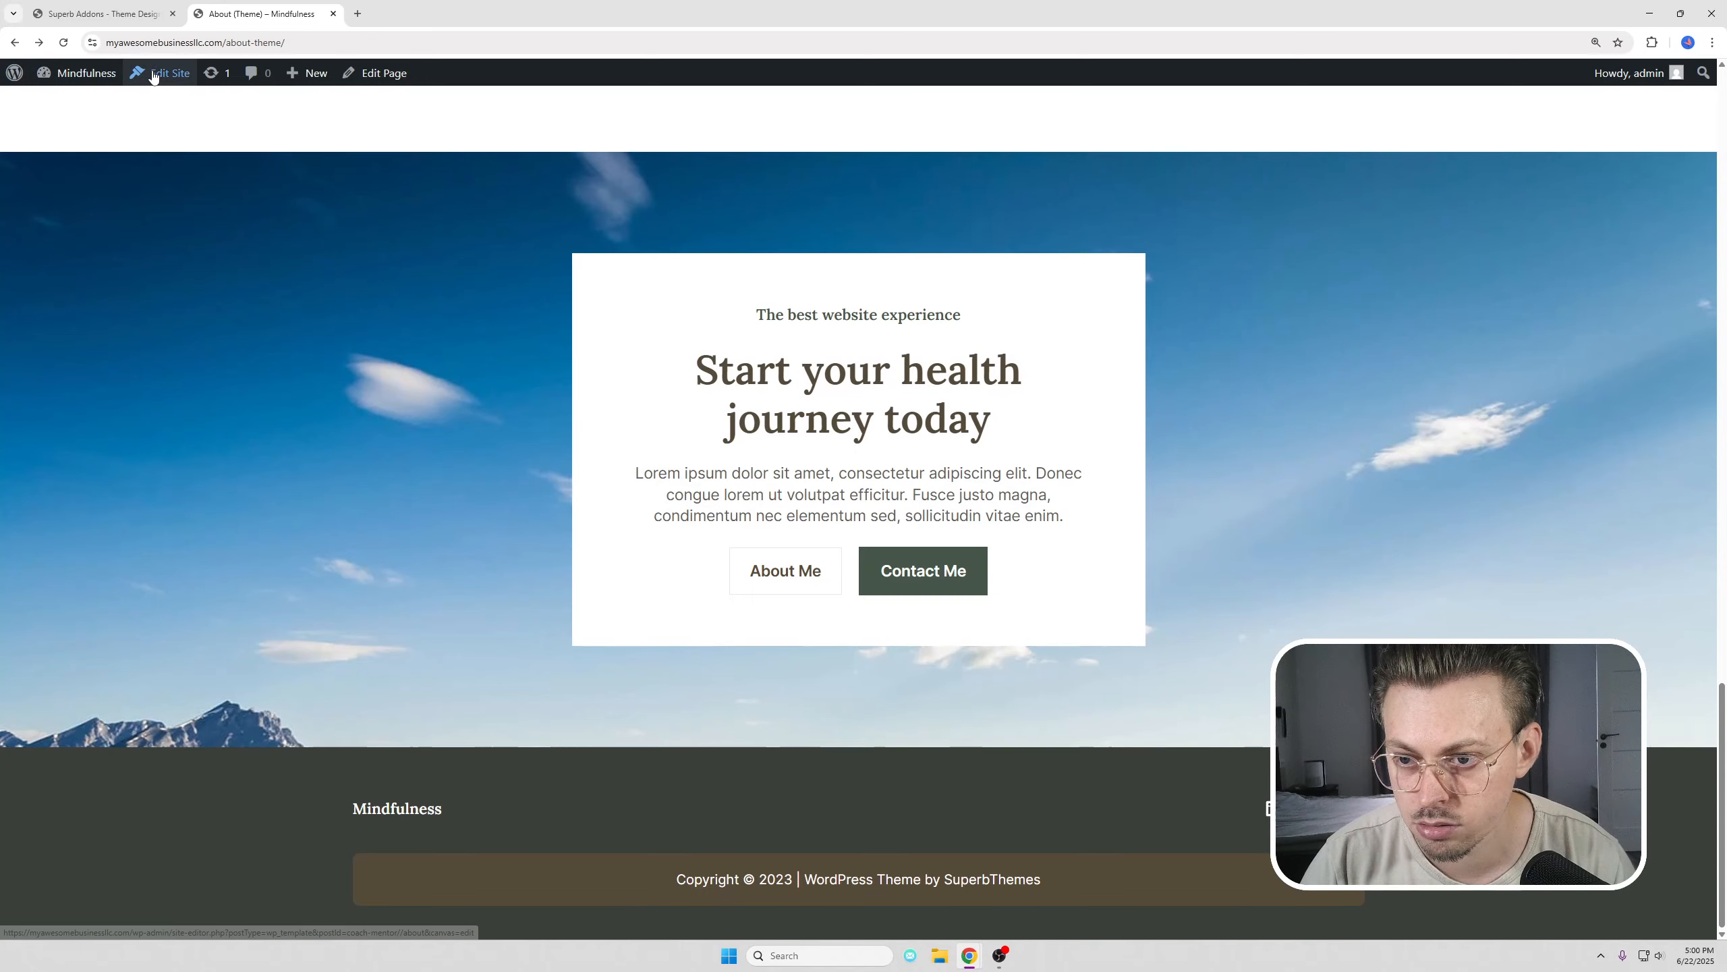
{"action": "mouse_move", "coordinate": [72, 92]}
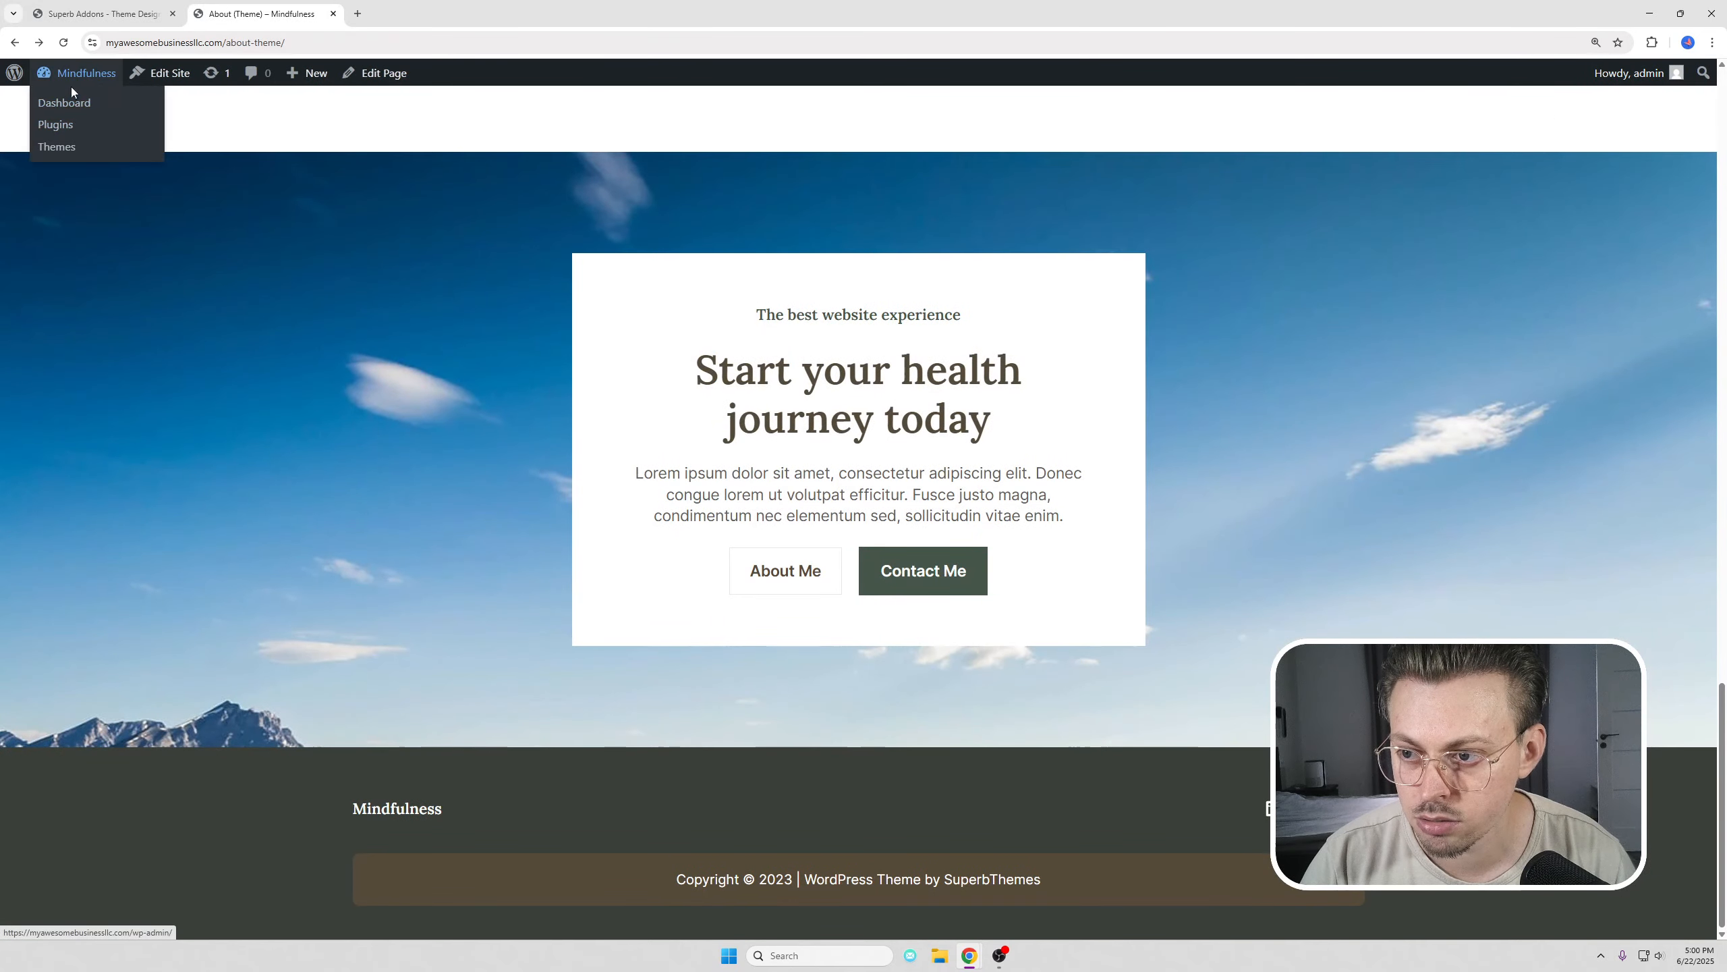
{"action": "left_click", "coordinate": [170, 73]}
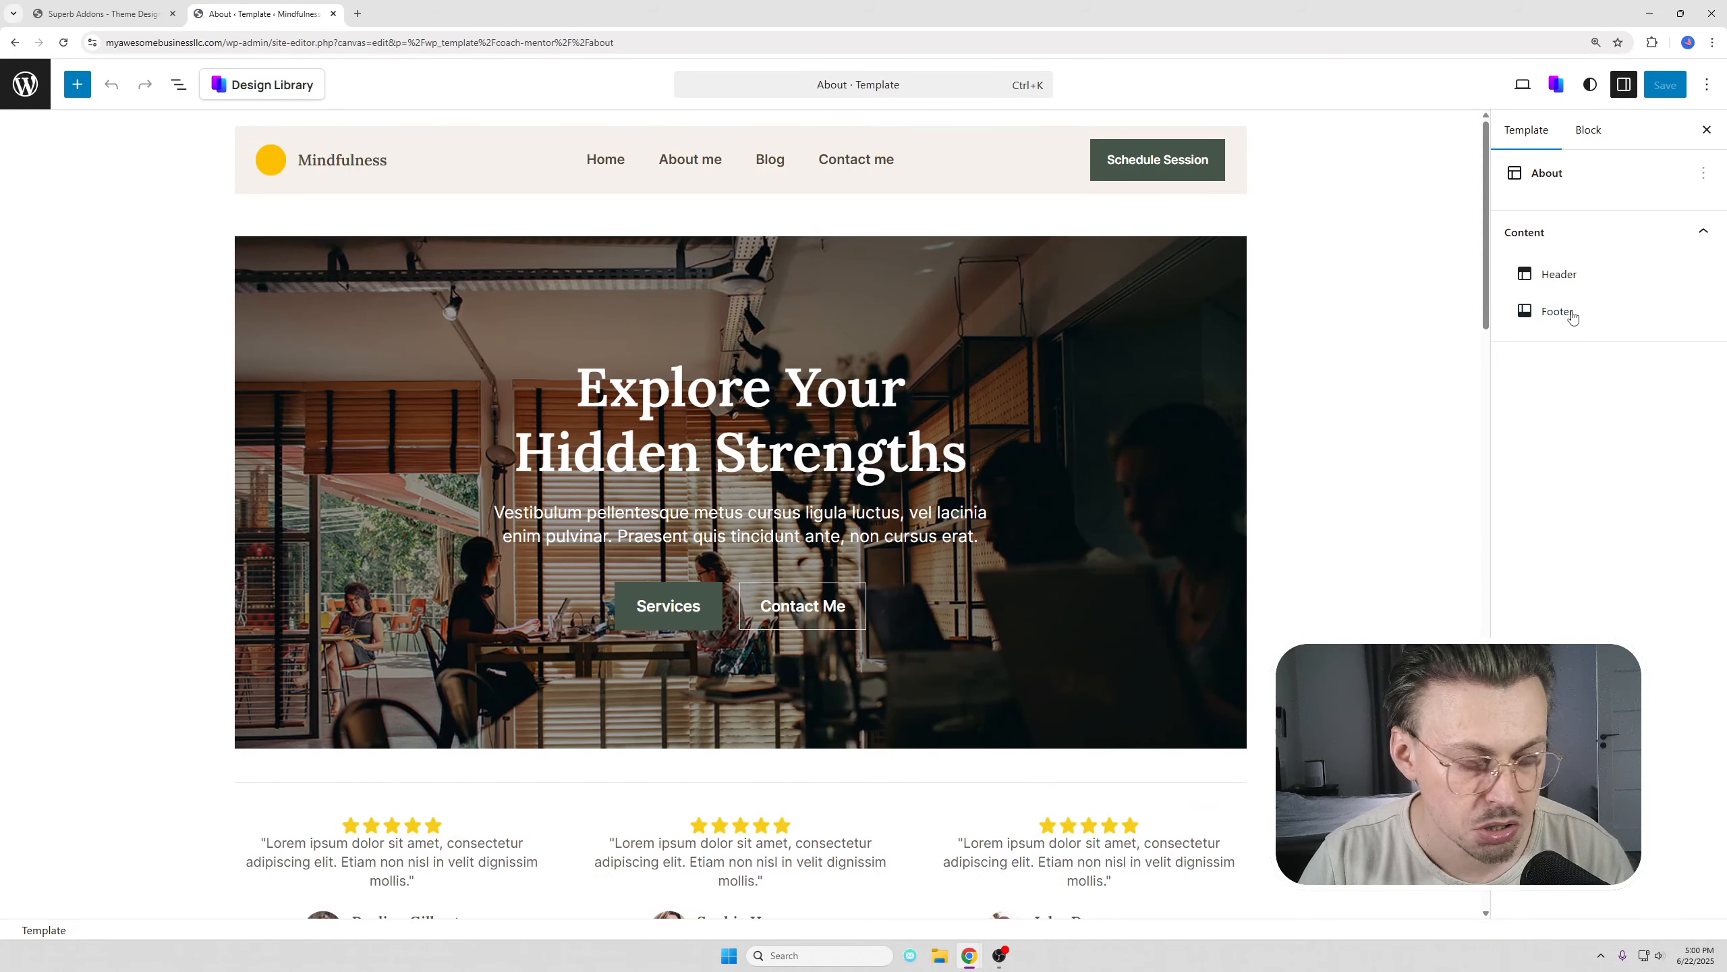
{"action": "left_click", "coordinate": [1557, 311]}
- Change the footer's copyright line to "Copyright © 2025 | Mindfulness"
{"action": "left_click", "coordinate": [440, 842]}
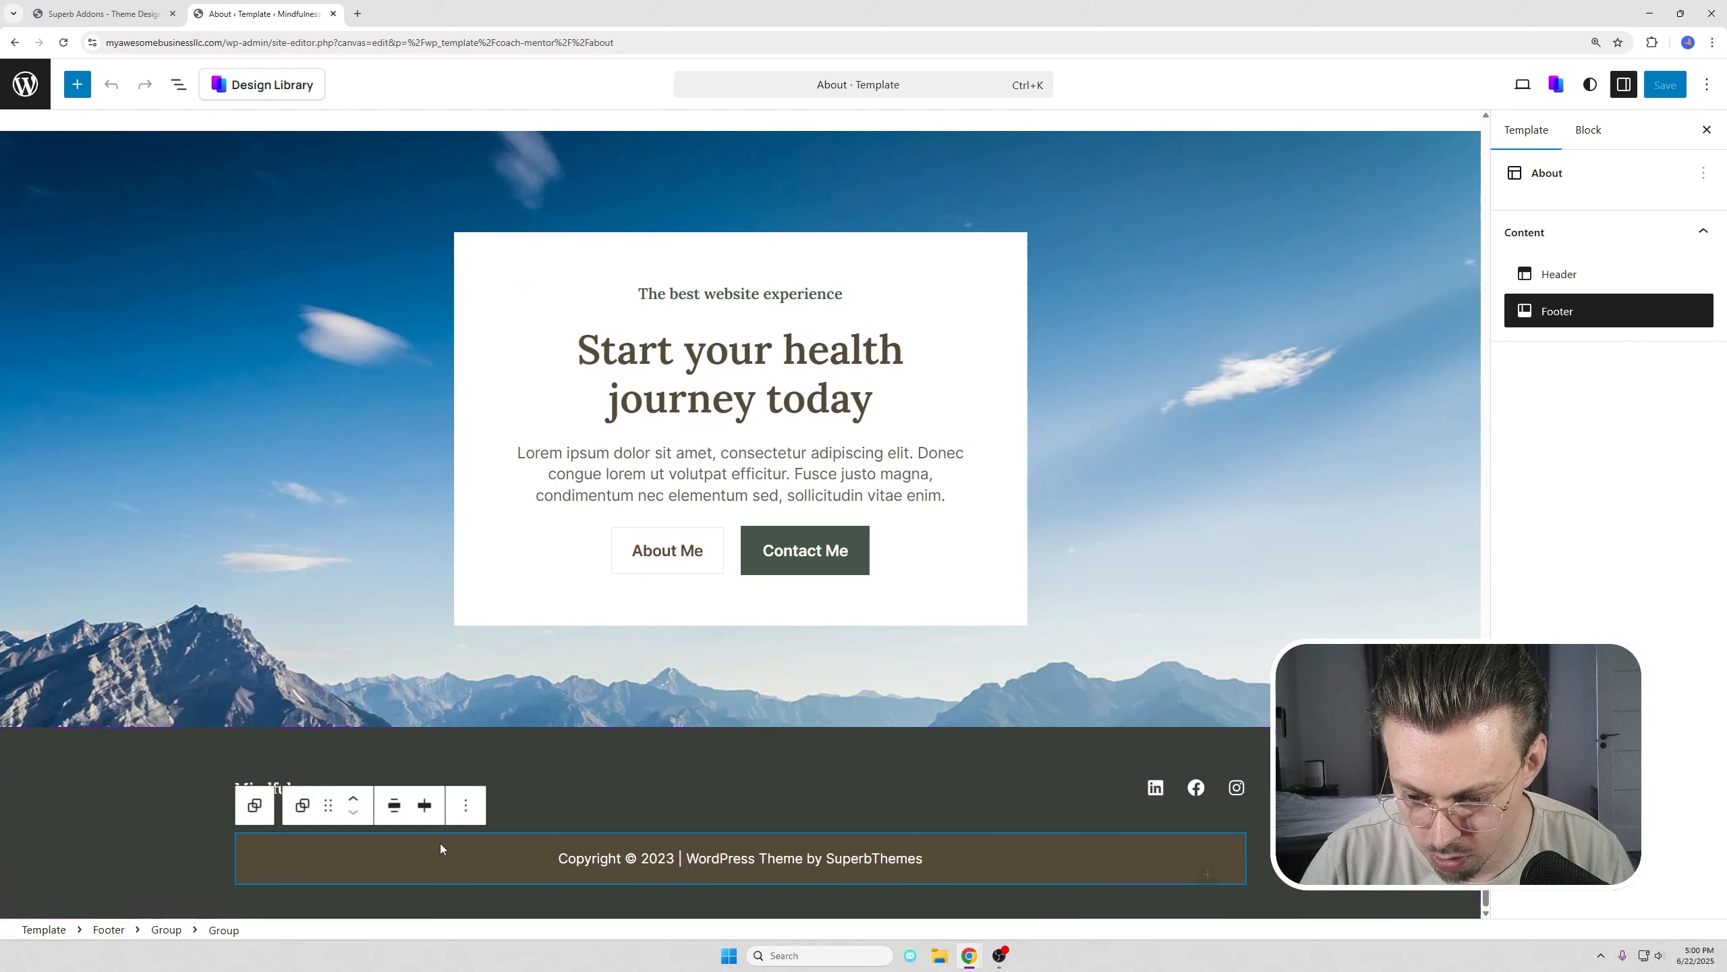
{"action": "left_click", "coordinate": [607, 858]}
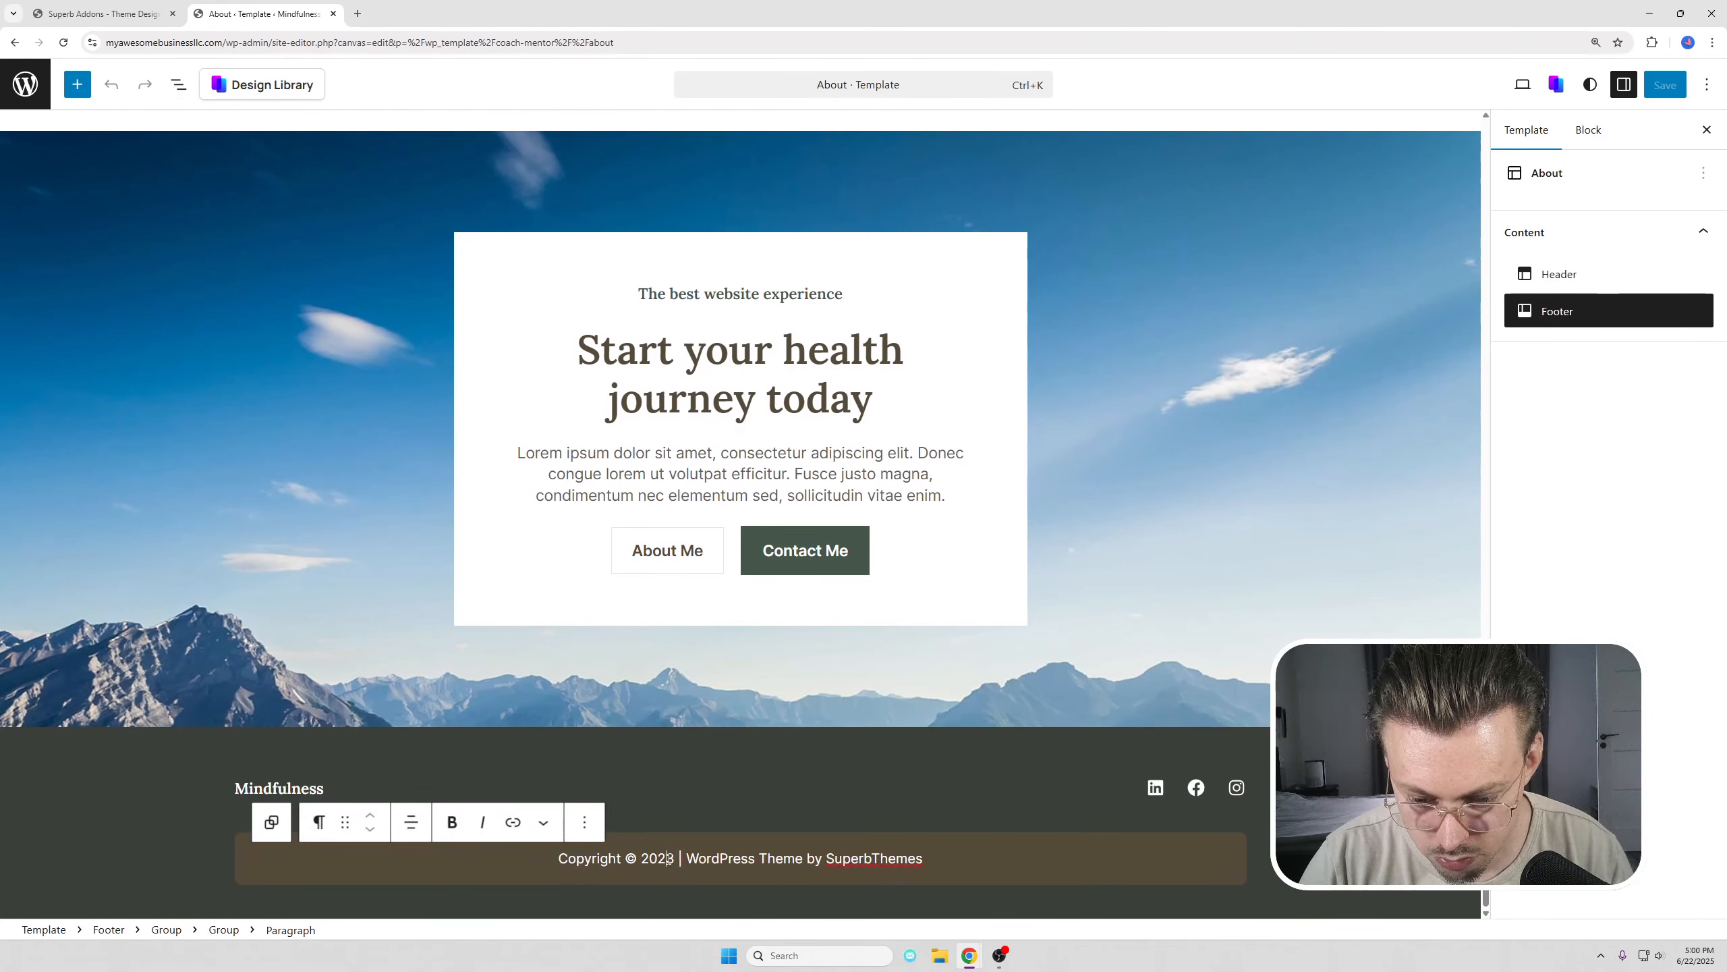
{"action": "type", "text": "Mindfulness"}
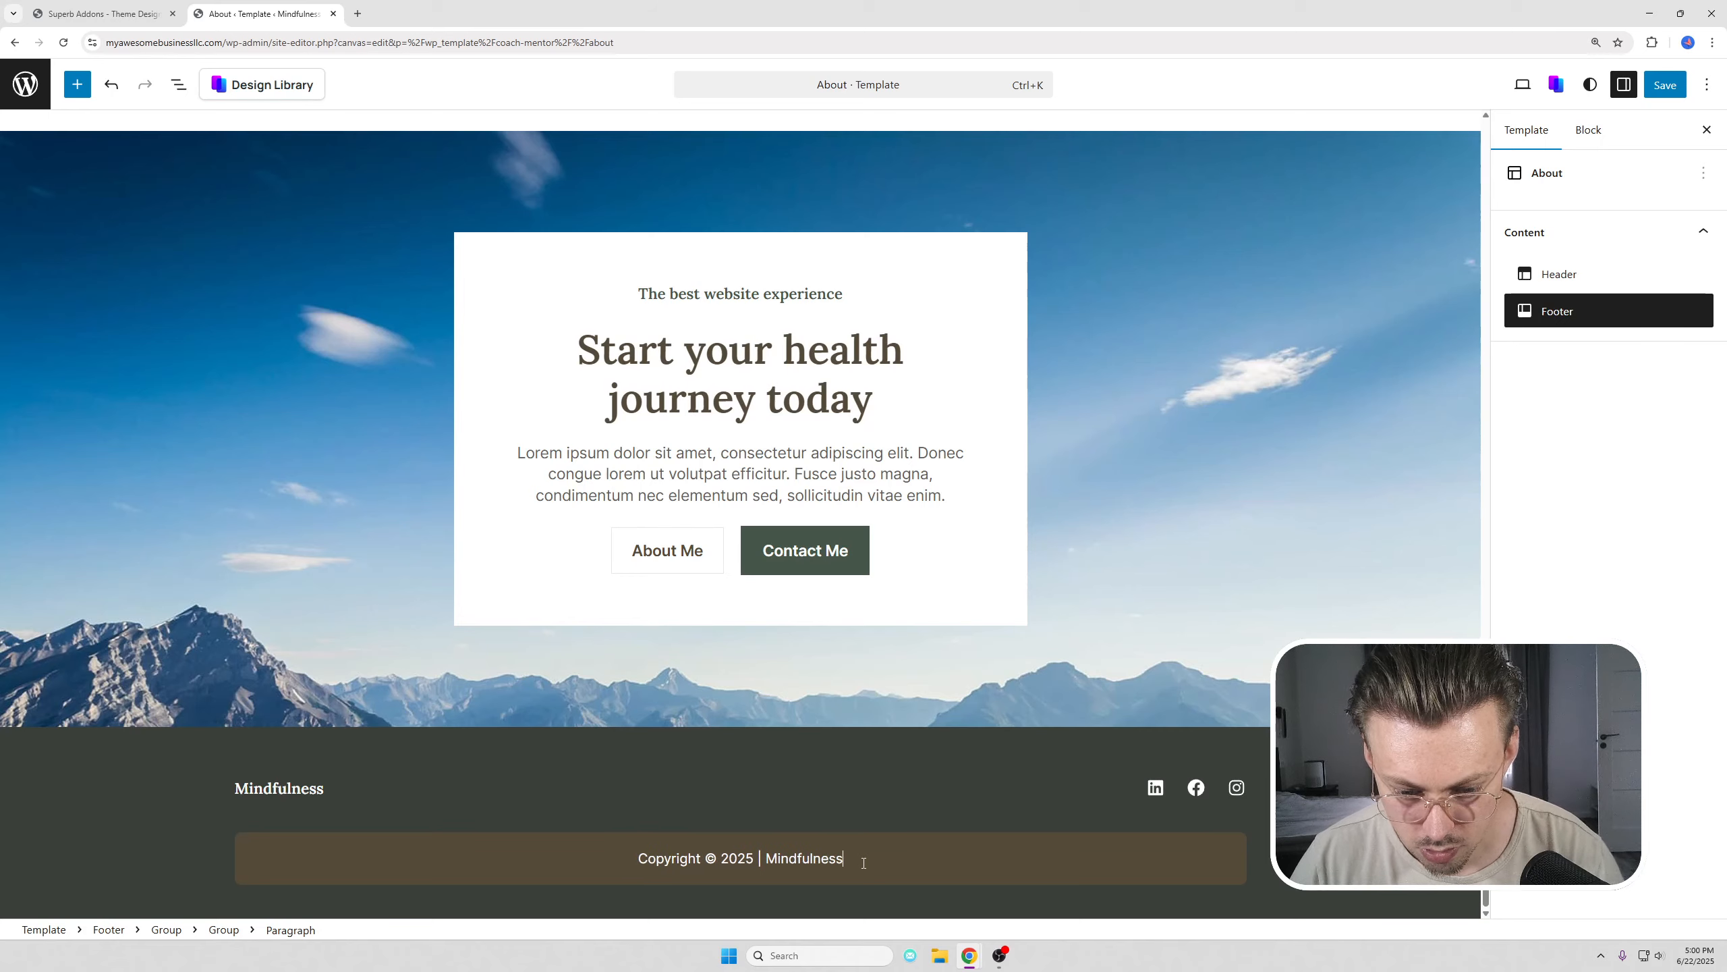
{"action": "left_click", "coordinate": [876, 792]}
- Change the background colour of the footer's copyright bar from brown to dark grey
{"action": "left_click", "coordinate": [896, 842]}
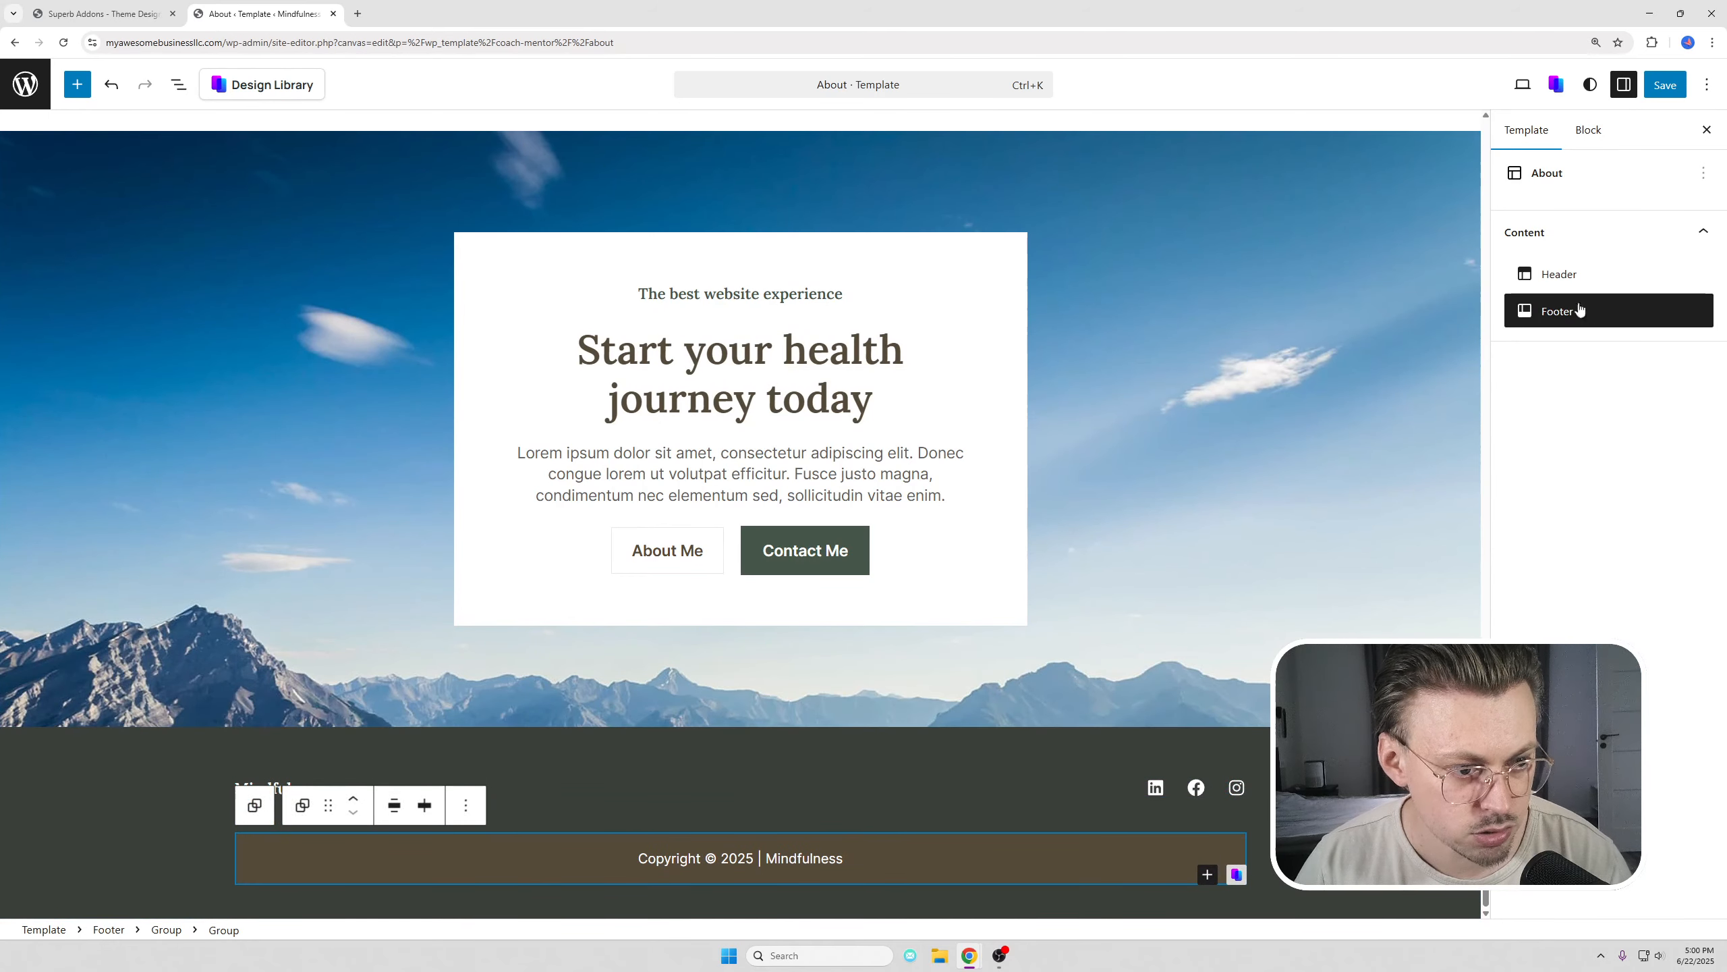
{"action": "scroll", "coordinate": [1632, 465], "scroll_direction": "down", "scroll_amount": 3}
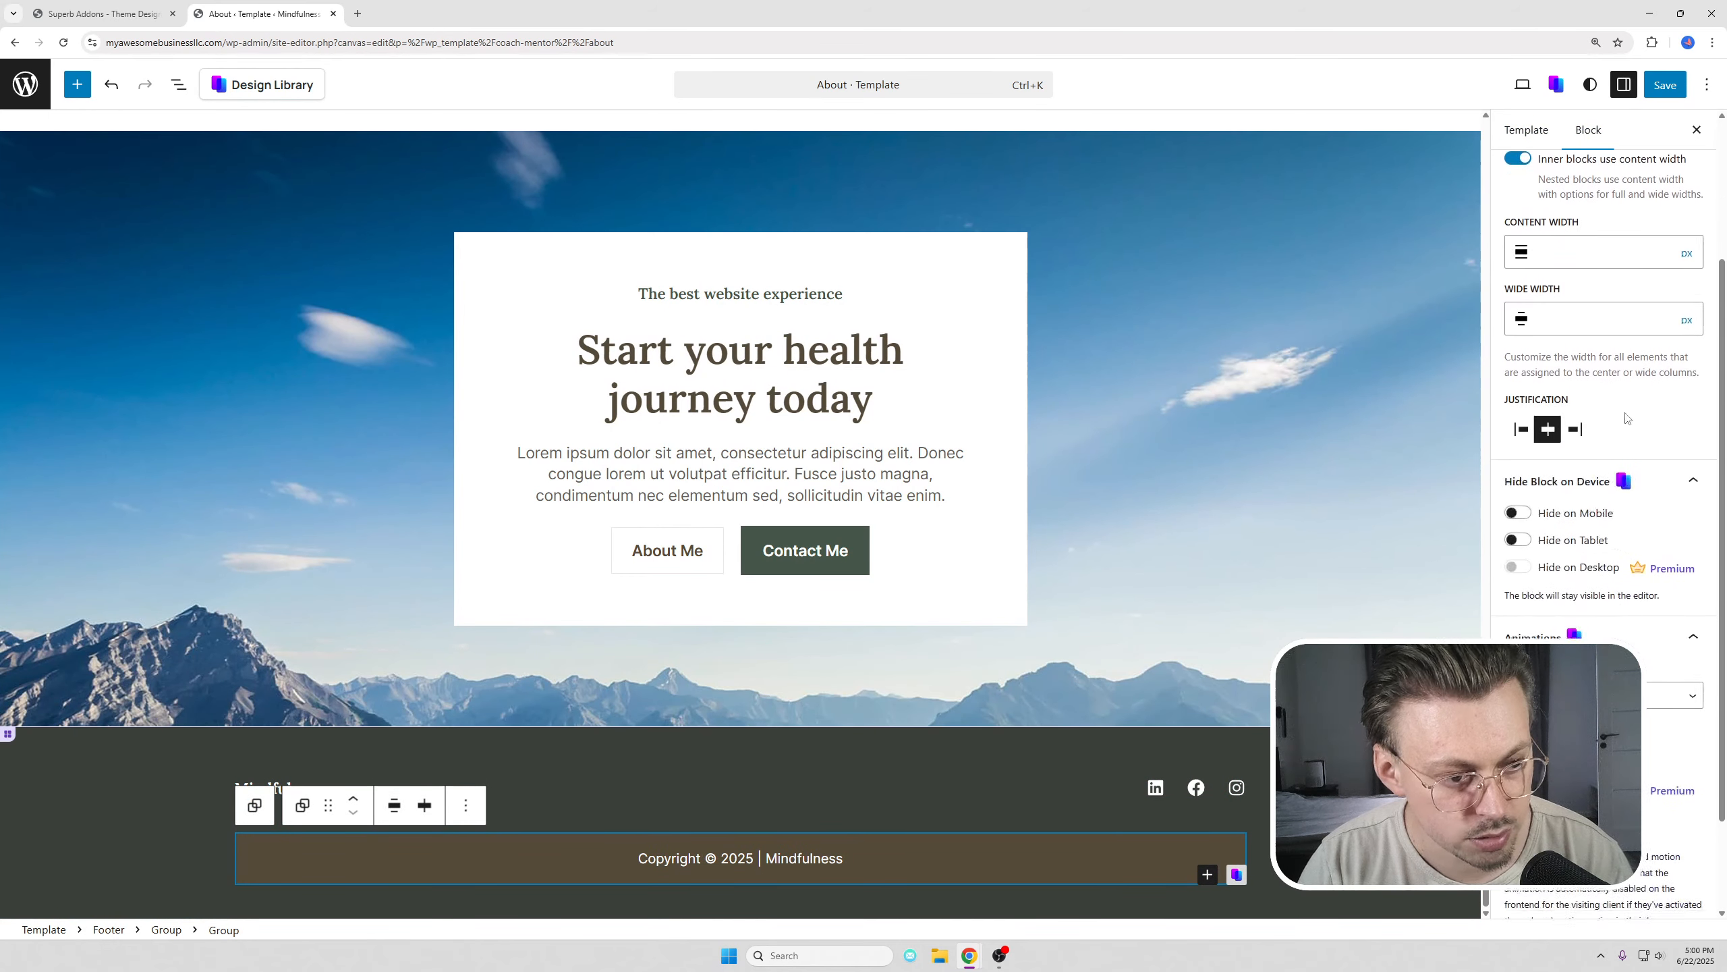
{"action": "scroll", "coordinate": [1646, 382], "scroll_direction": "up", "scroll_amount": 3}
{"action": "left_click", "coordinate": [1660, 282]}
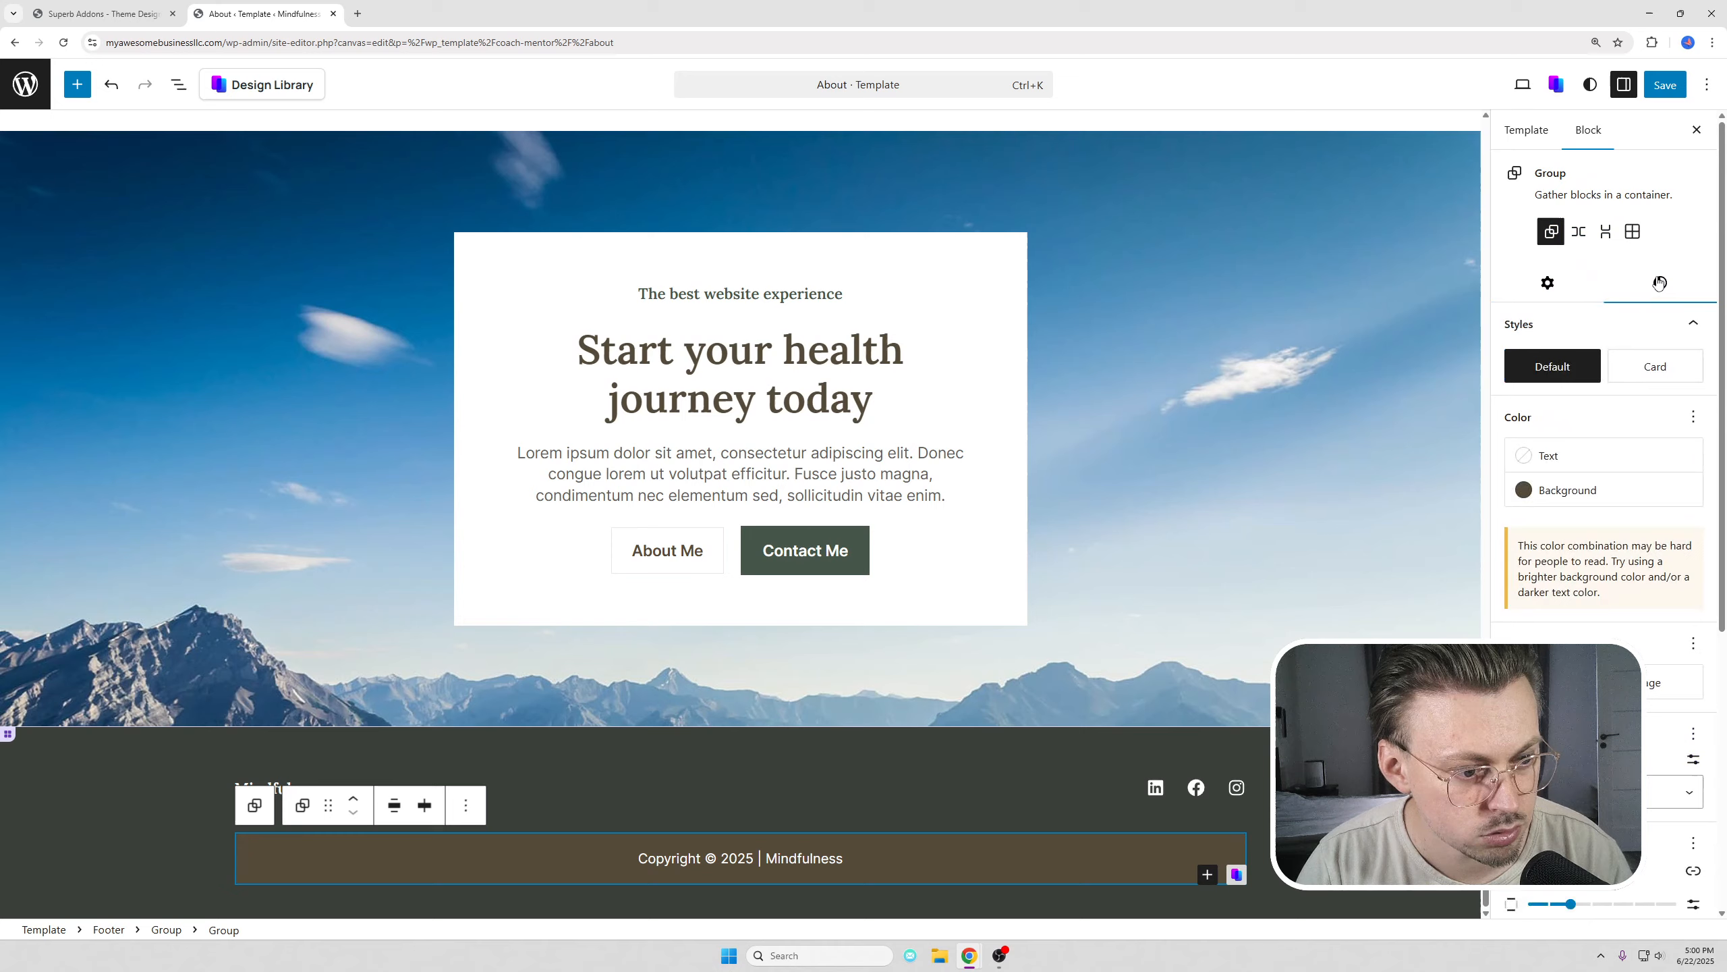
{"action": "left_click", "coordinate": [1567, 492]}
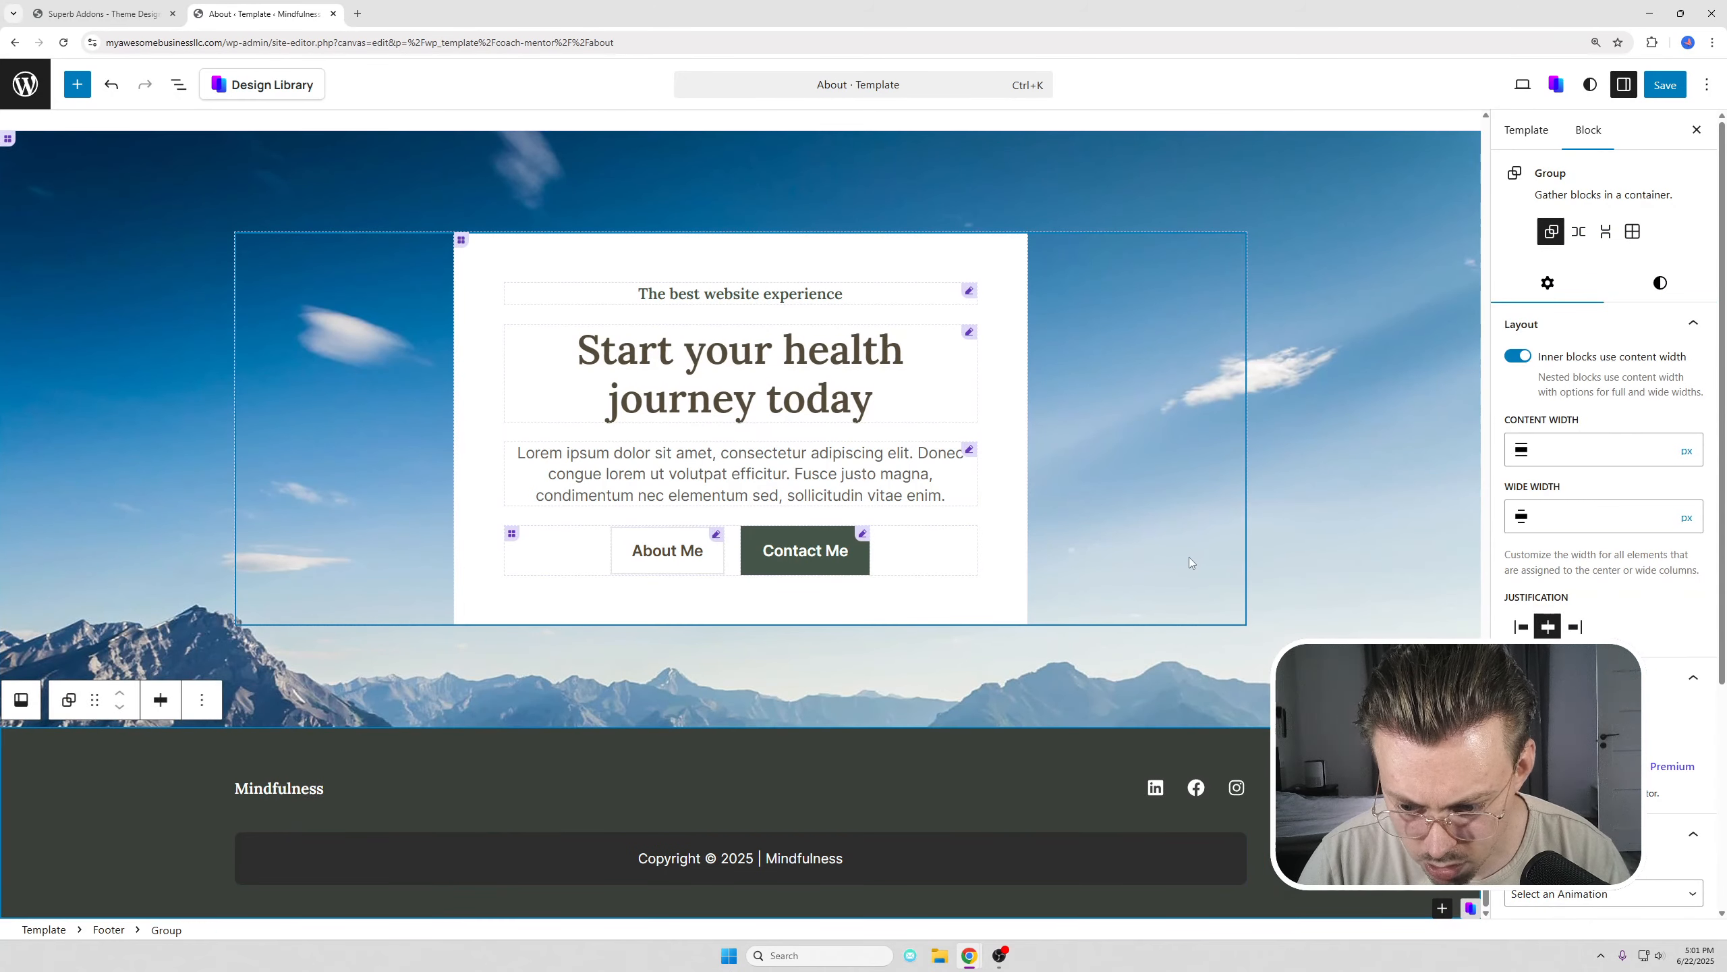
- Save the footer changes and check the copyright bar at the bottom of the live homepage
{"action": "left_click", "coordinate": [1664, 85]}
{"action": "left_click", "coordinate": [1657, 84]}
{"action": "left_click", "coordinate": [141, 910]}
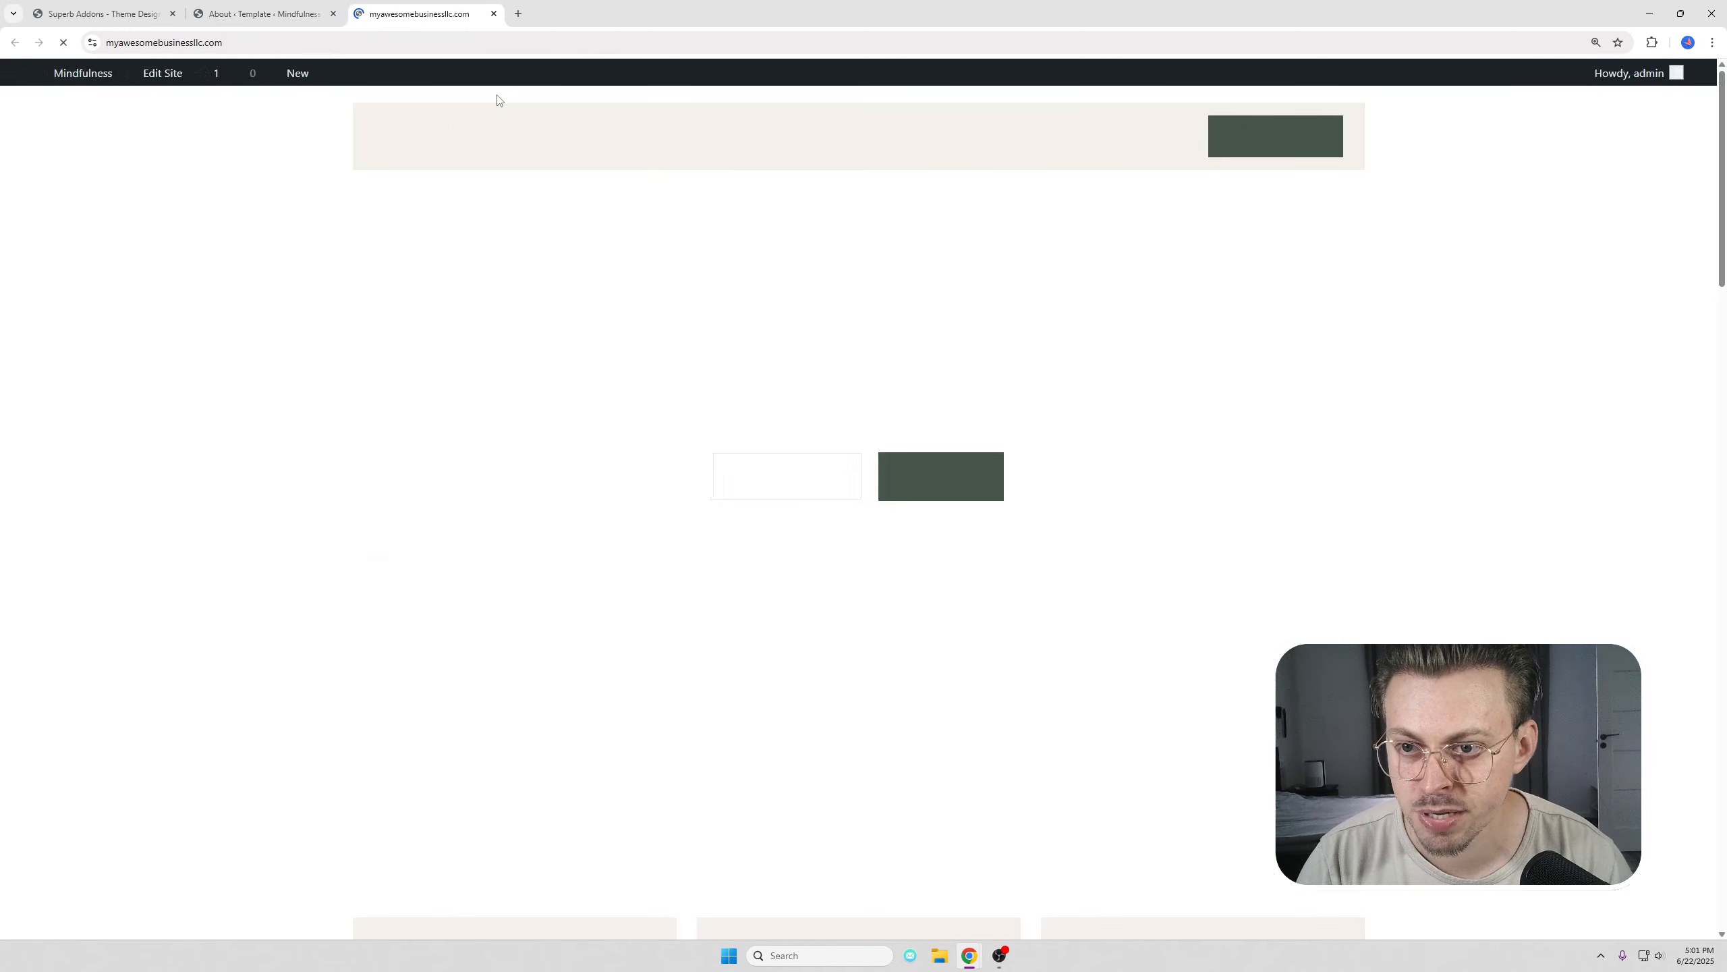
{"action": "scroll", "coordinate": [533, 181], "scroll_direction": "down", "scroll_amount": 15}
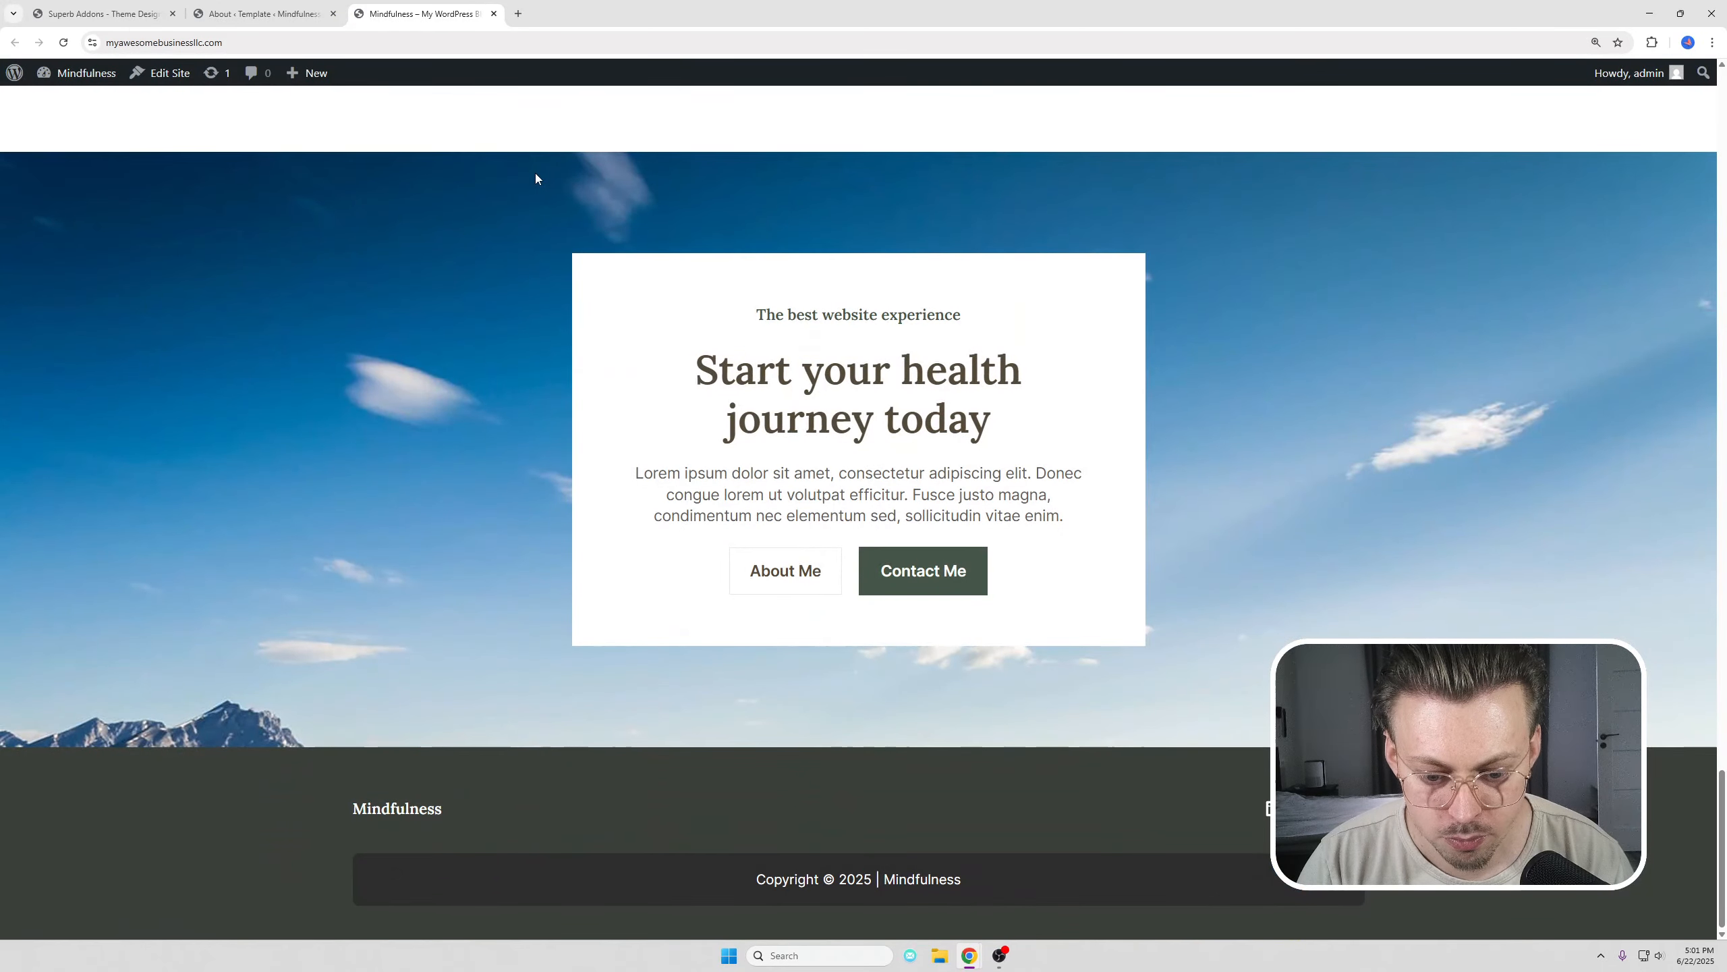
{"action": "scroll", "coordinate": [534, 178], "scroll_direction": "up", "scroll_amount": 15}
{"action": "scroll", "coordinate": [535, 178], "scroll_direction": "down", "scroll_amount": 15}
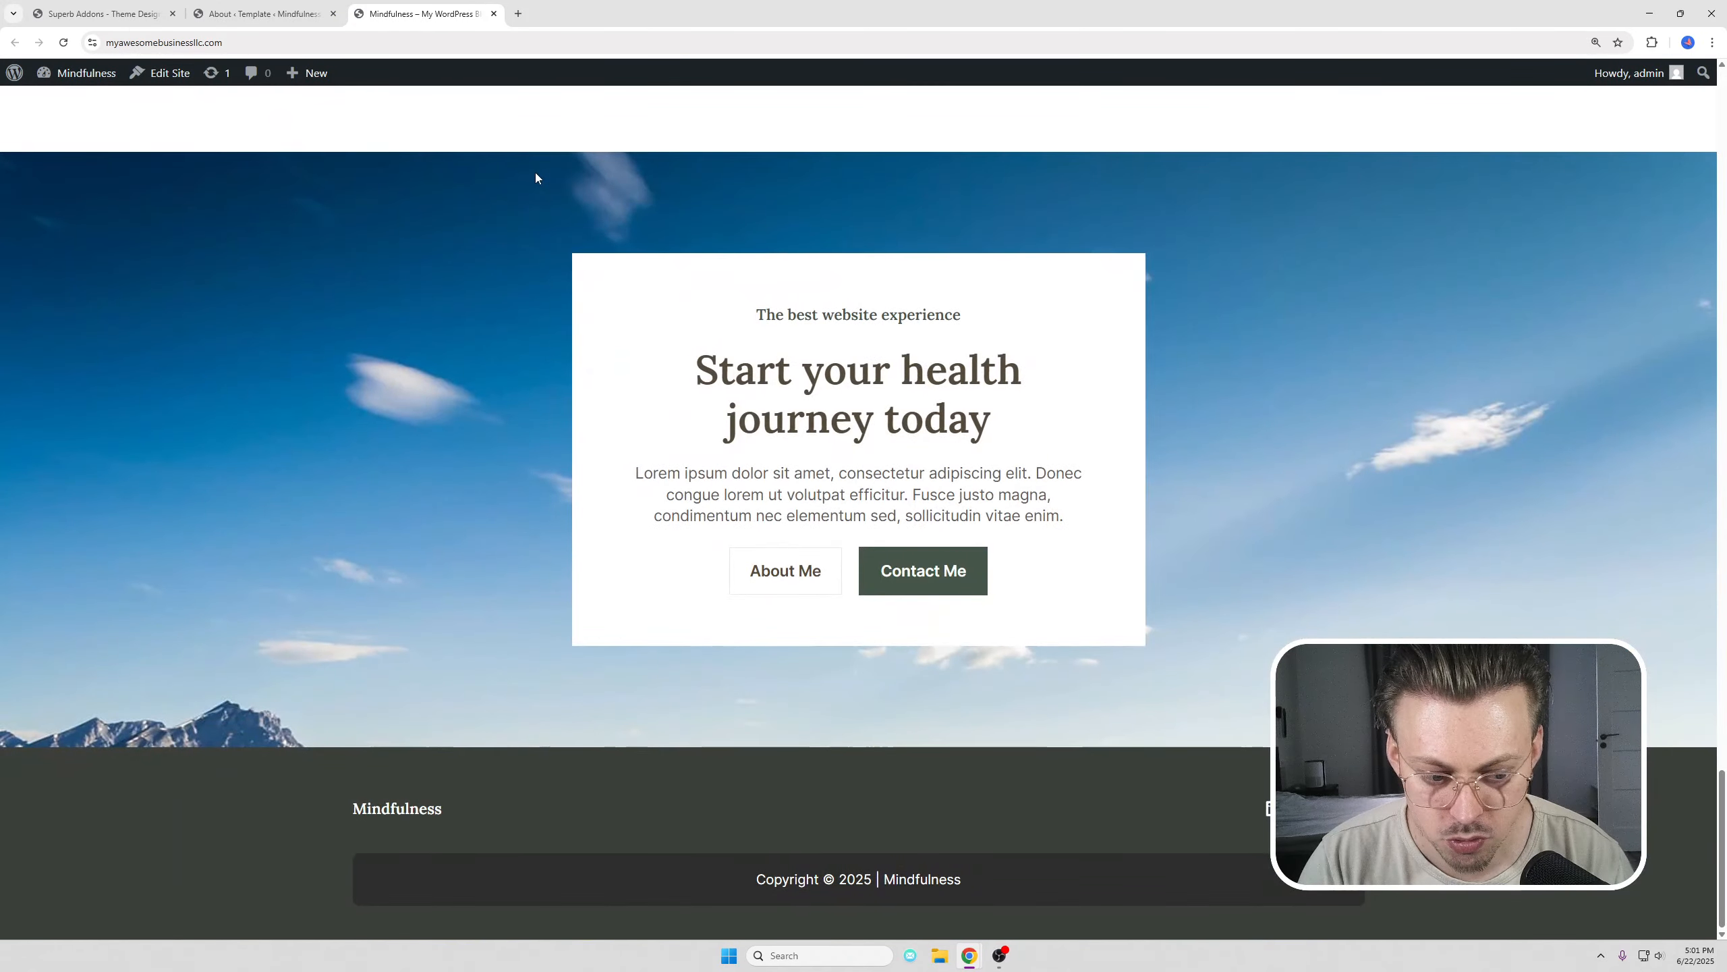
{"action": "scroll", "coordinate": [535, 178], "scroll_direction": "up", "scroll_amount": 15}
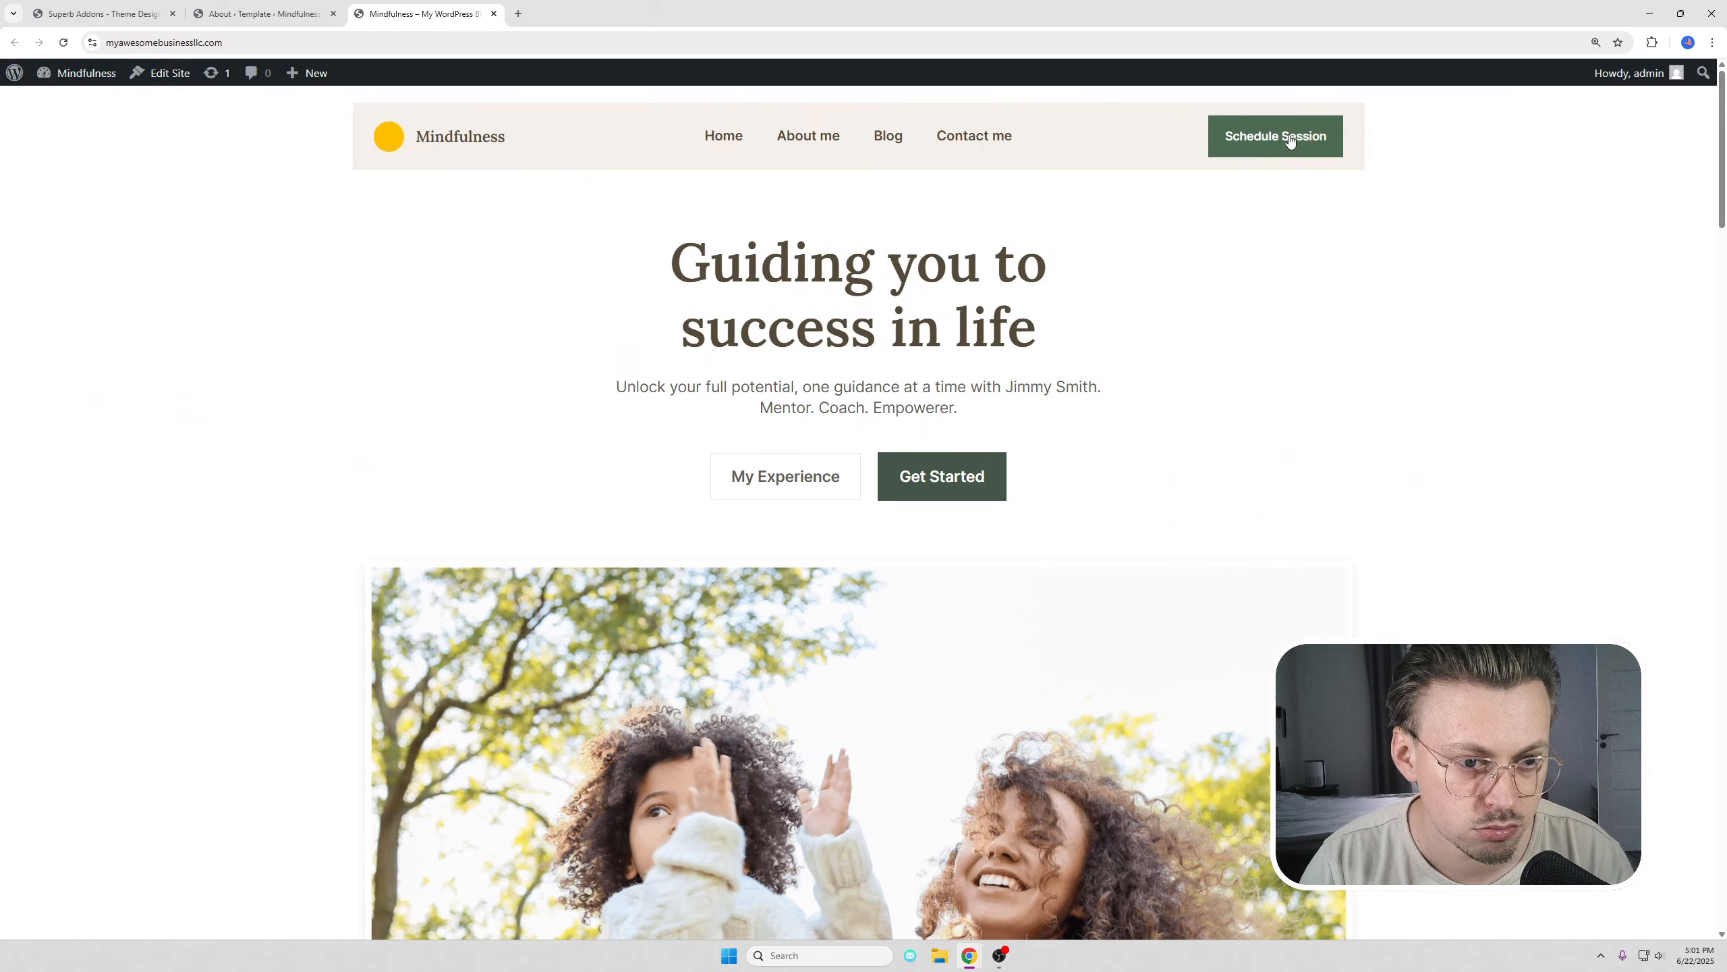
- Check the footer on the live About me page, look over the Contact me page, and return to the homepage
{"action": "left_click", "coordinate": [815, 144]}
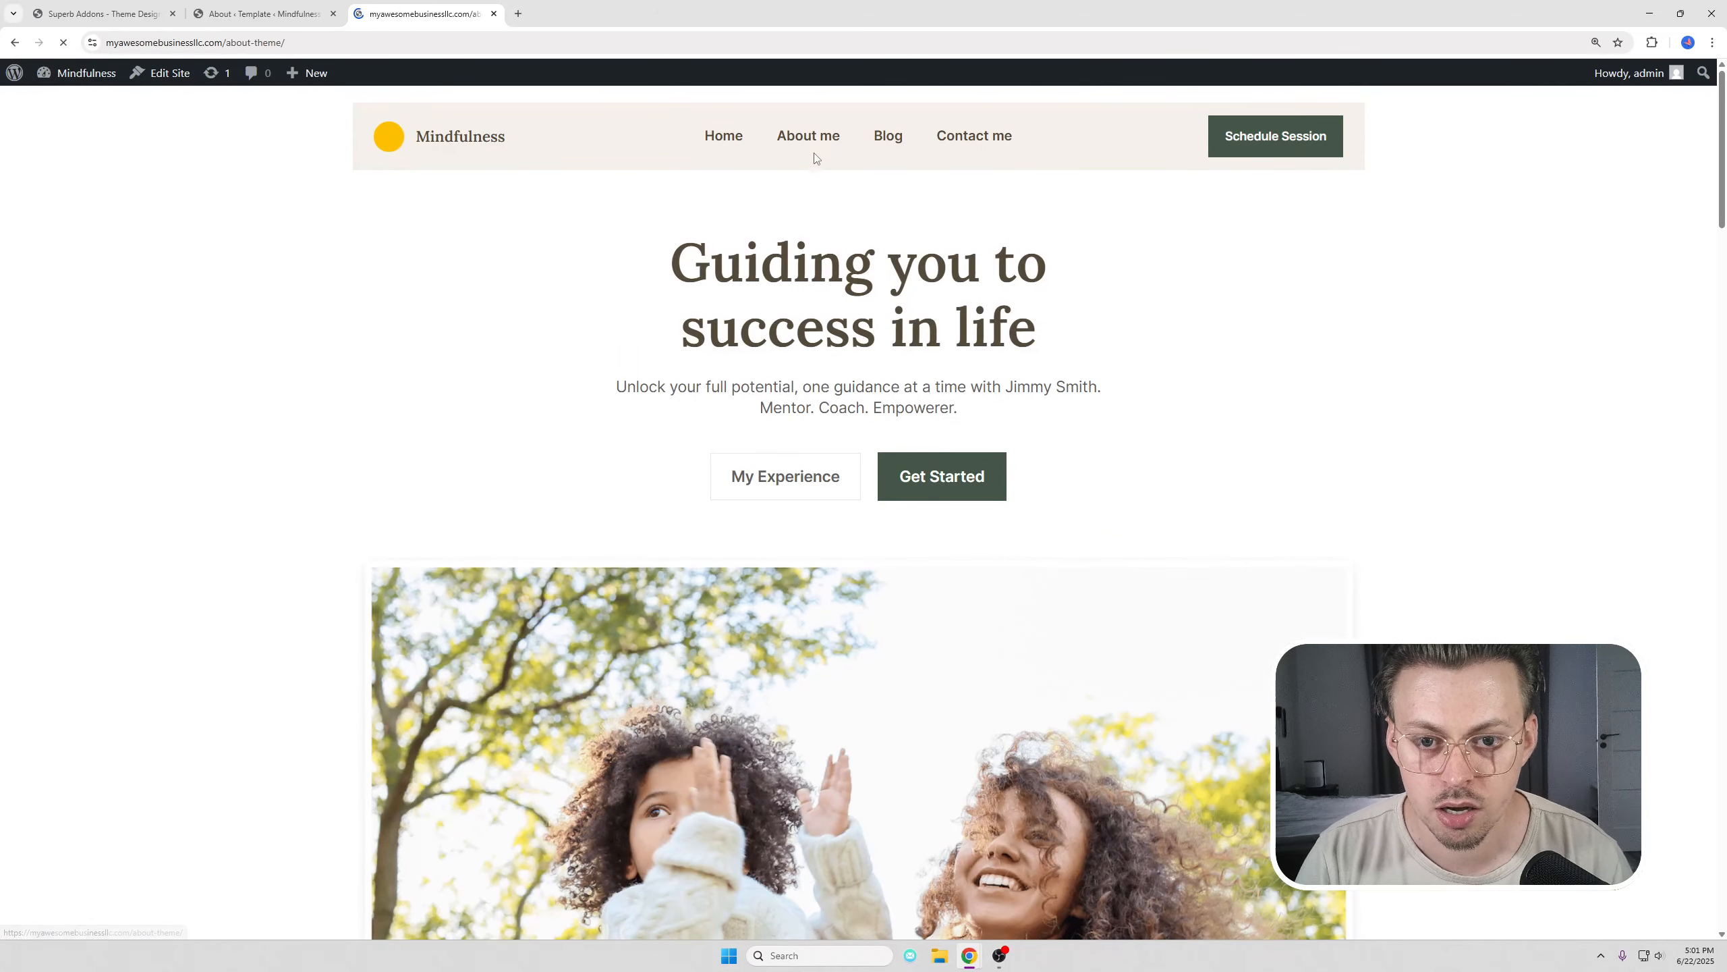
{"action": "scroll", "coordinate": [813, 202], "scroll_direction": "down", "scroll_amount": 15}
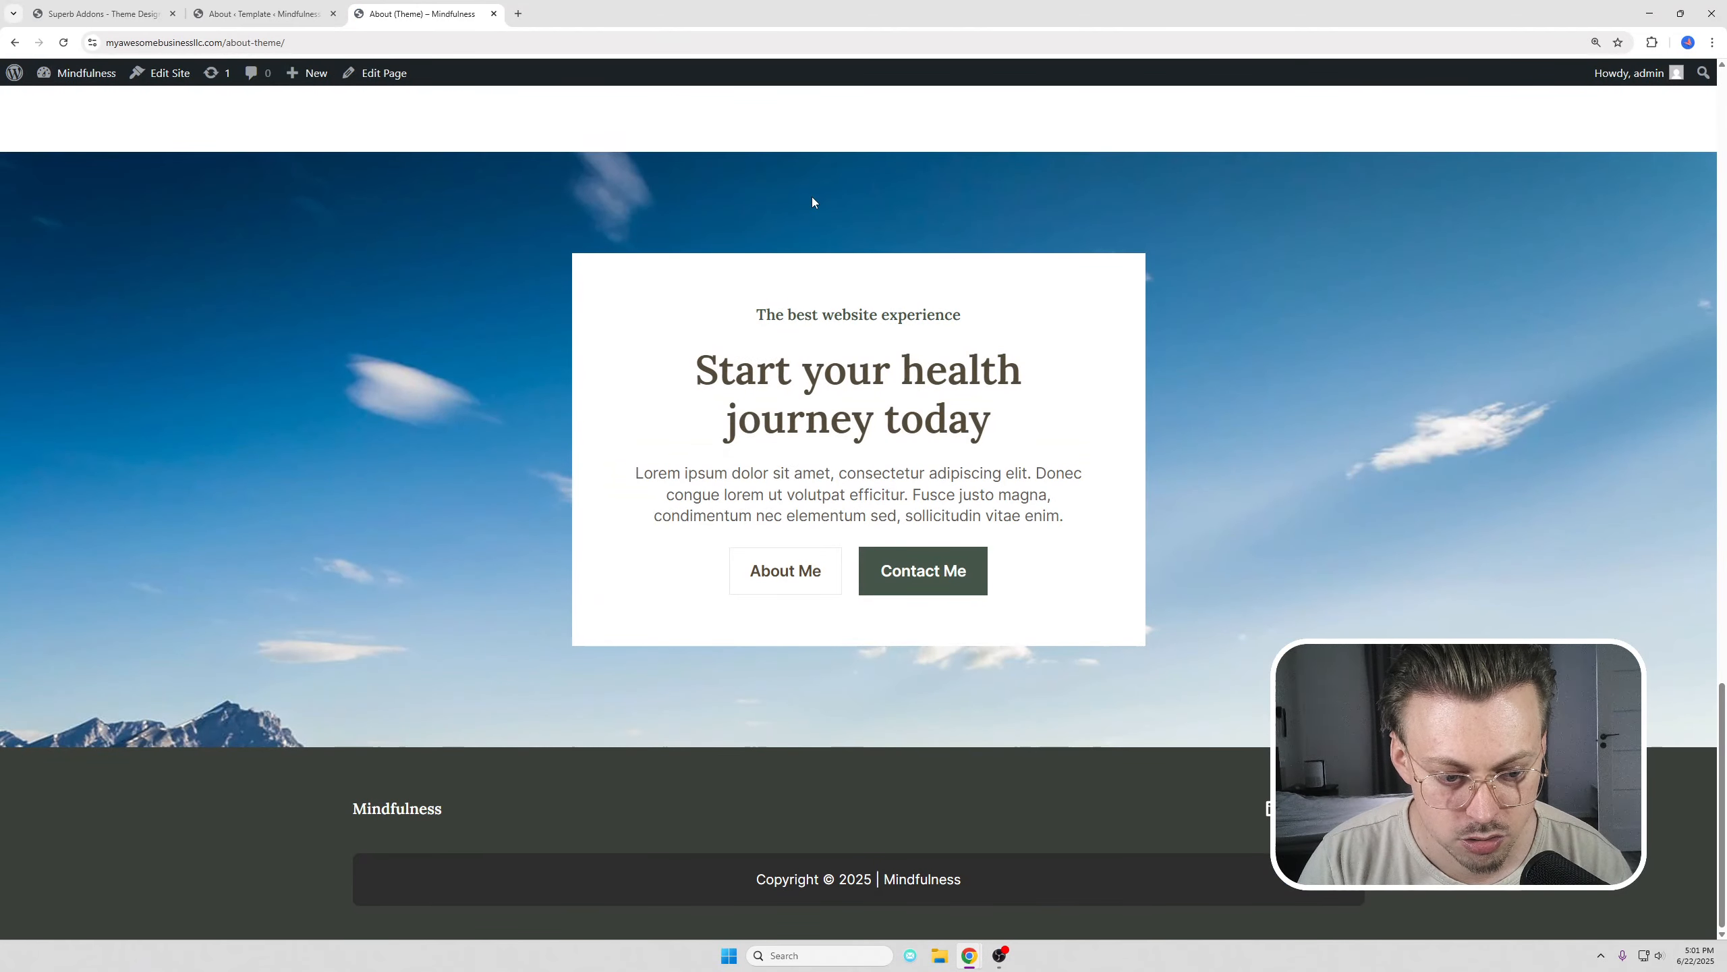
{"action": "scroll", "coordinate": [813, 201], "scroll_direction": "up", "scroll_amount": 15}
{"action": "left_click", "coordinate": [886, 136]}
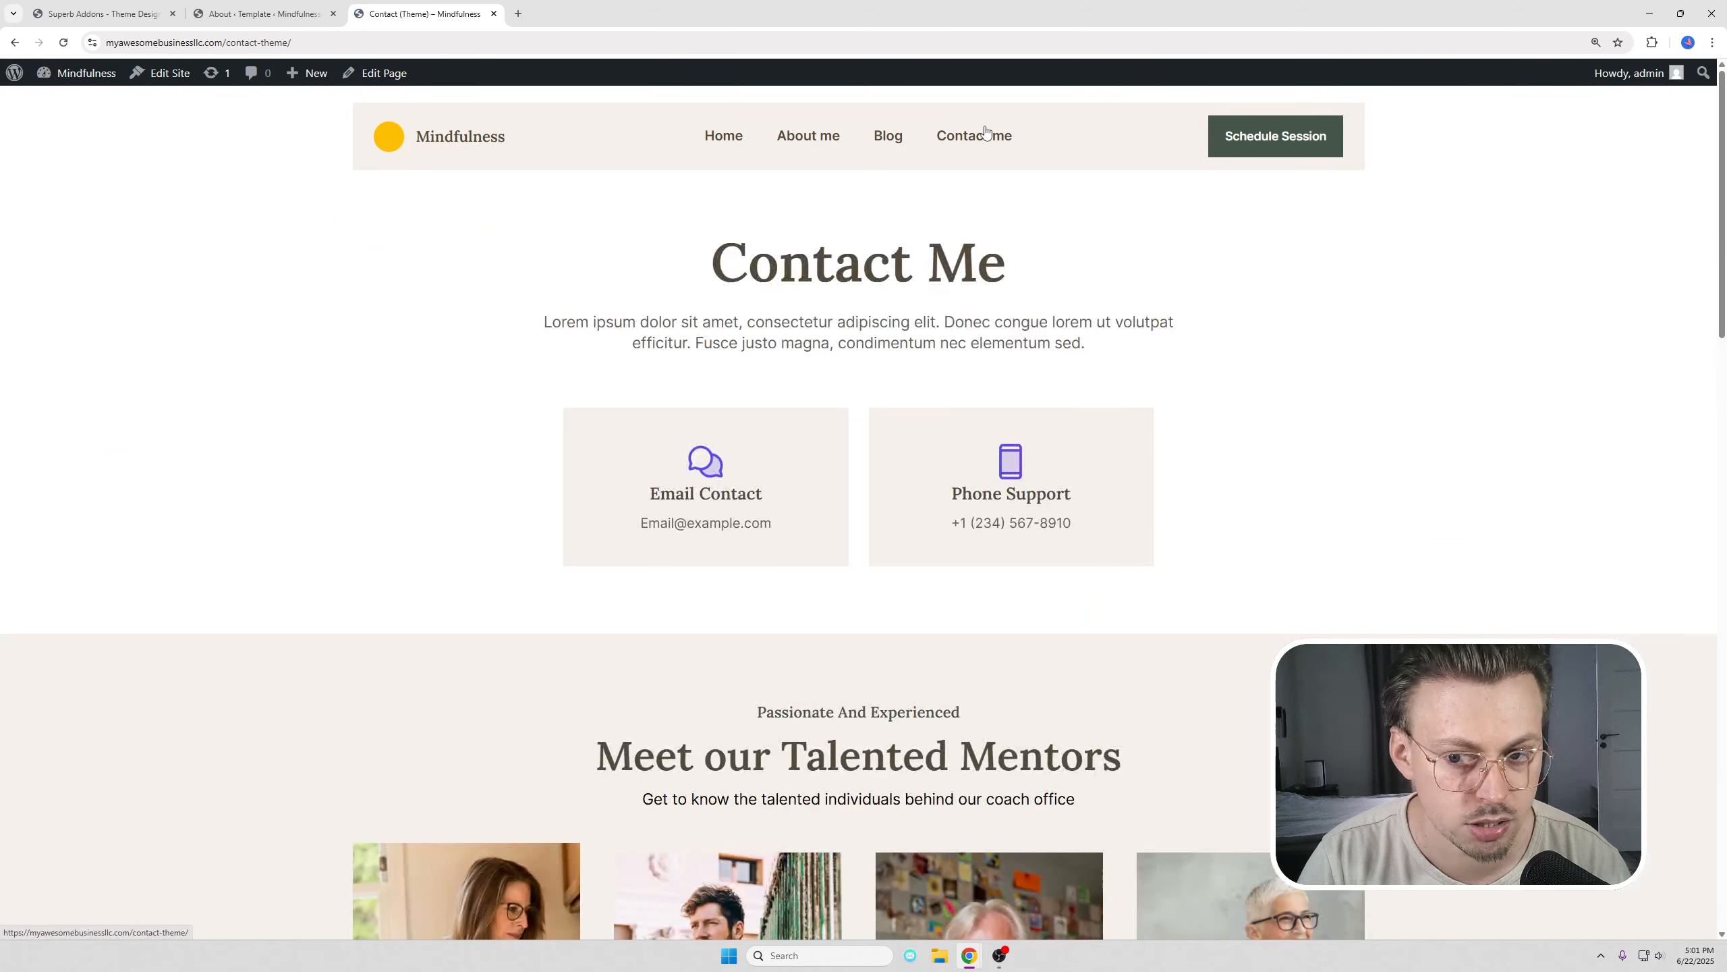
{"action": "scroll", "coordinate": [867, 252], "scroll_direction": "down", "scroll_amount": 6}
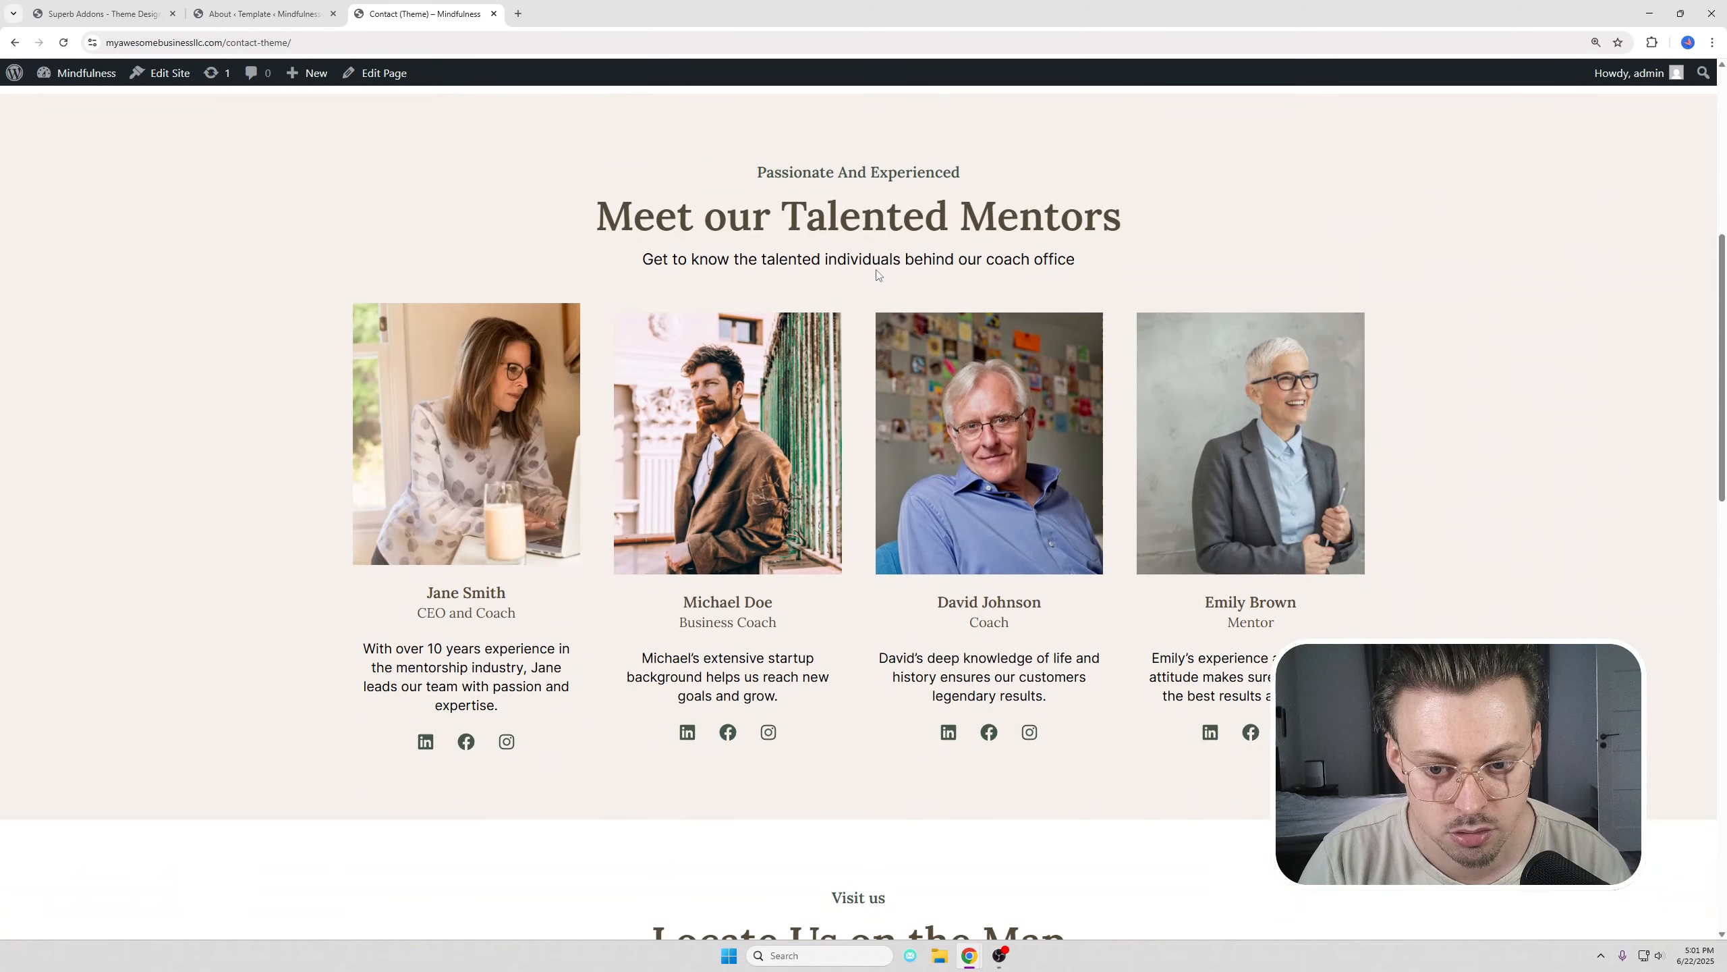
{"action": "scroll", "coordinate": [876, 272], "scroll_direction": "down", "scroll_amount": 4}
{"action": "scroll", "coordinate": [825, 248], "scroll_direction": "up", "scroll_amount": 10}
{"action": "left_click", "coordinate": [444, 136]}
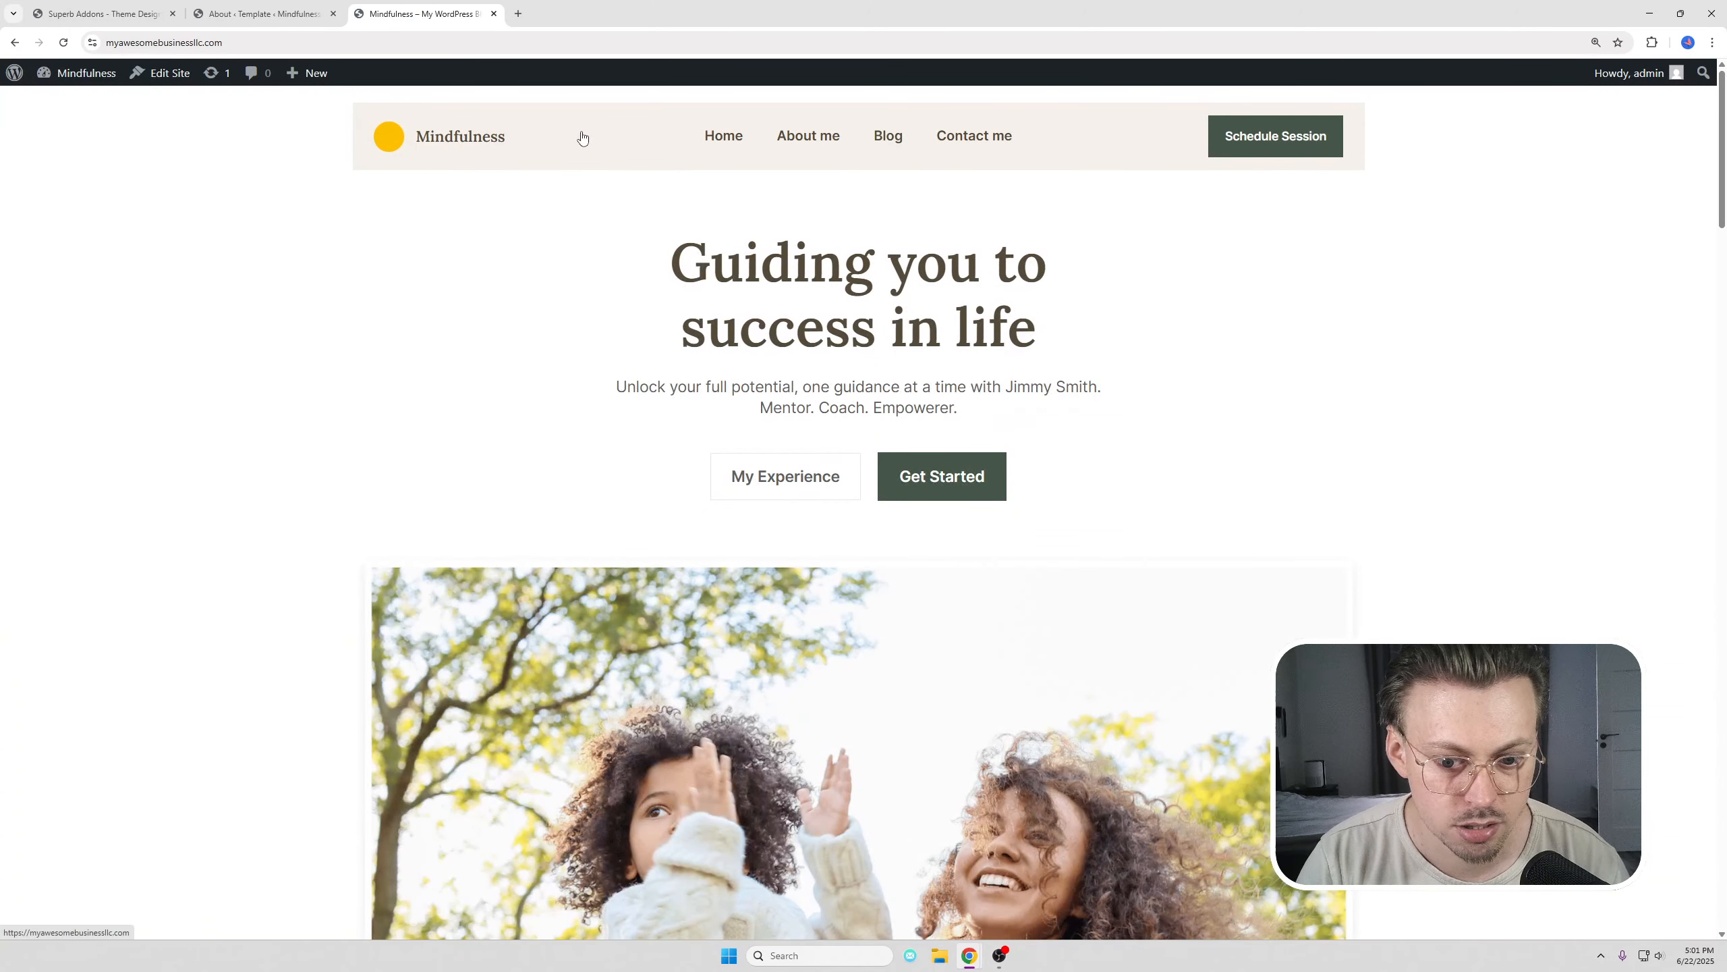
- Open the homepage's Front Page template in the site editor and close the old editor and Superb Addons tabs
{"action": "middle_click", "coordinate": [170, 76]}
{"action": "middle_click", "coordinate": [262, 10]}
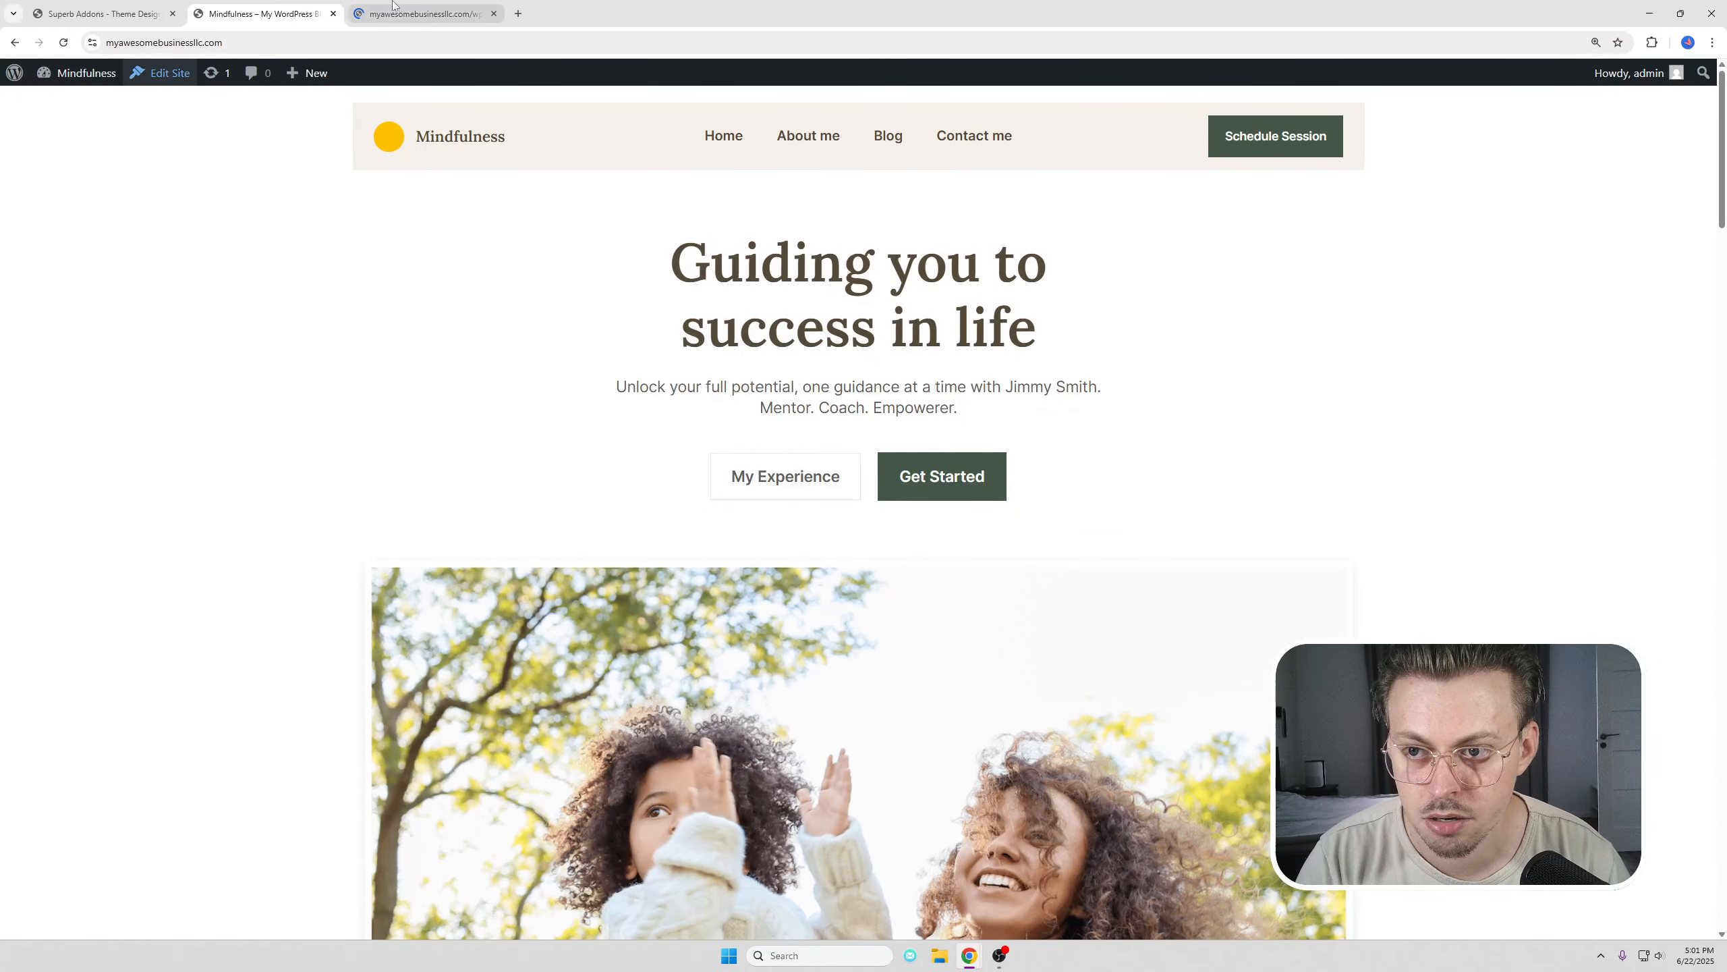
{"action": "left_click", "coordinate": [400, 8]}
{"action": "middle_click", "coordinate": [129, 9]}
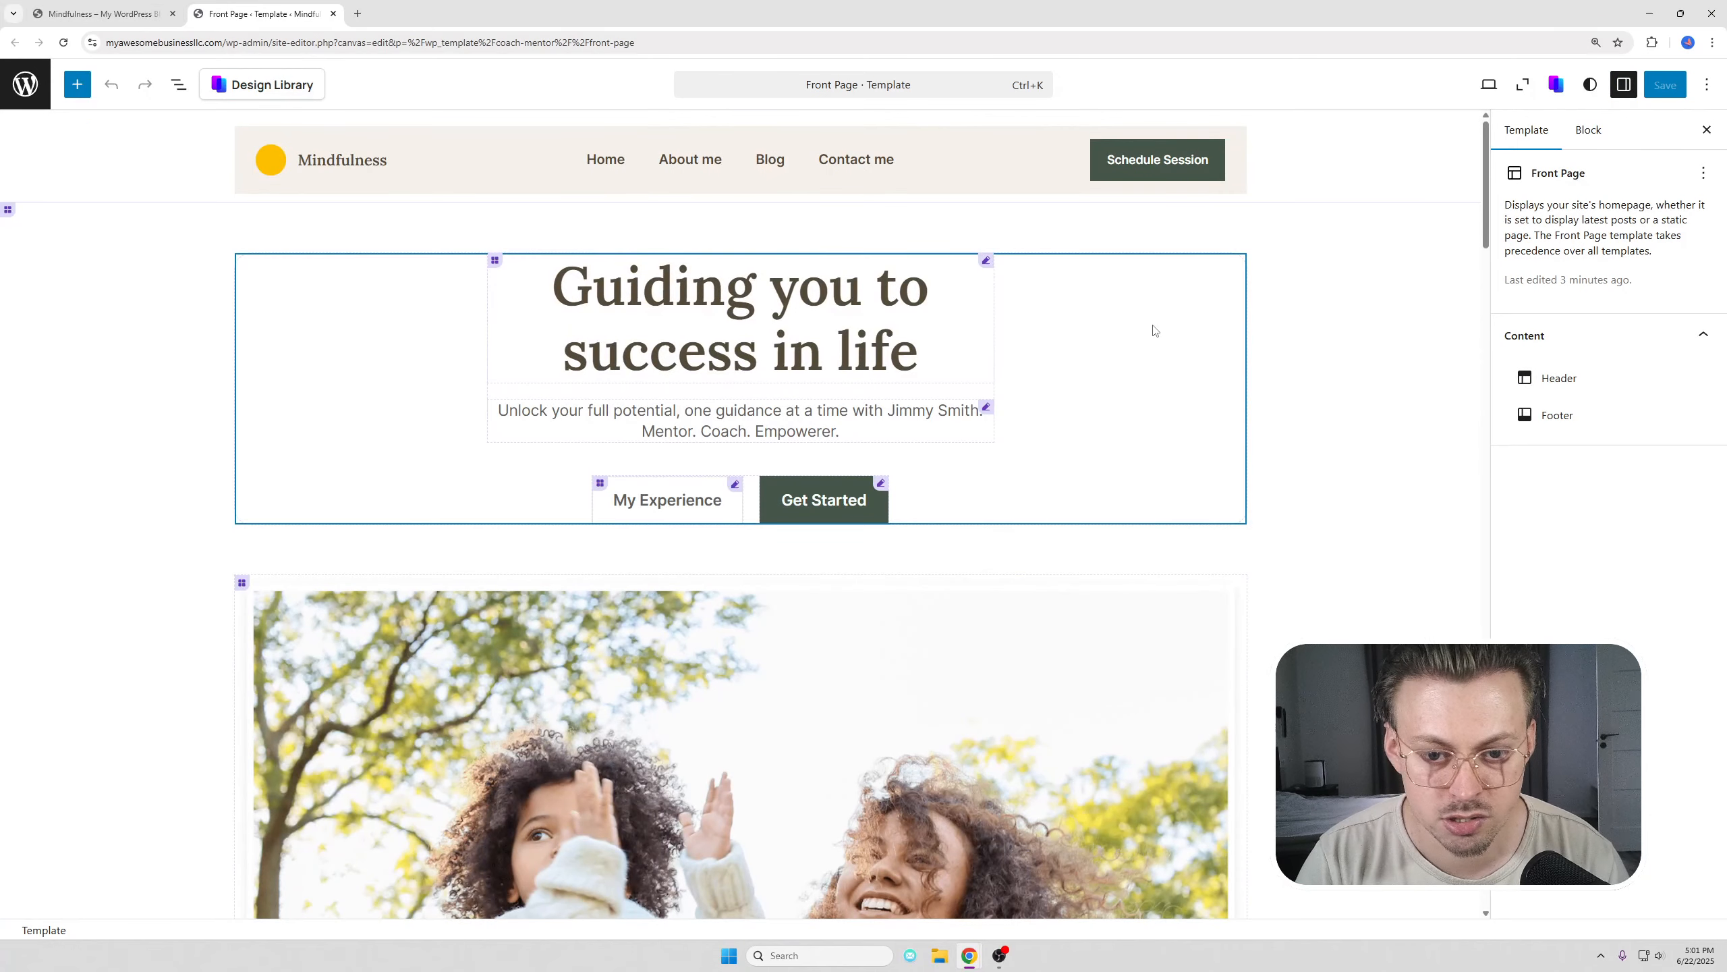
- Try adding the word "new" after "Guiding you to success in life" in the hero heading, and undo the text edits
{"action": "left_click", "coordinate": [869, 327]}
{"action": "left_click_drag", "start_coordinate": [764, 288], "coordinate": [558, 291]}
{"action": "left_click", "coordinate": [726, 293]}
{"action": "type", "text": "nmew"}
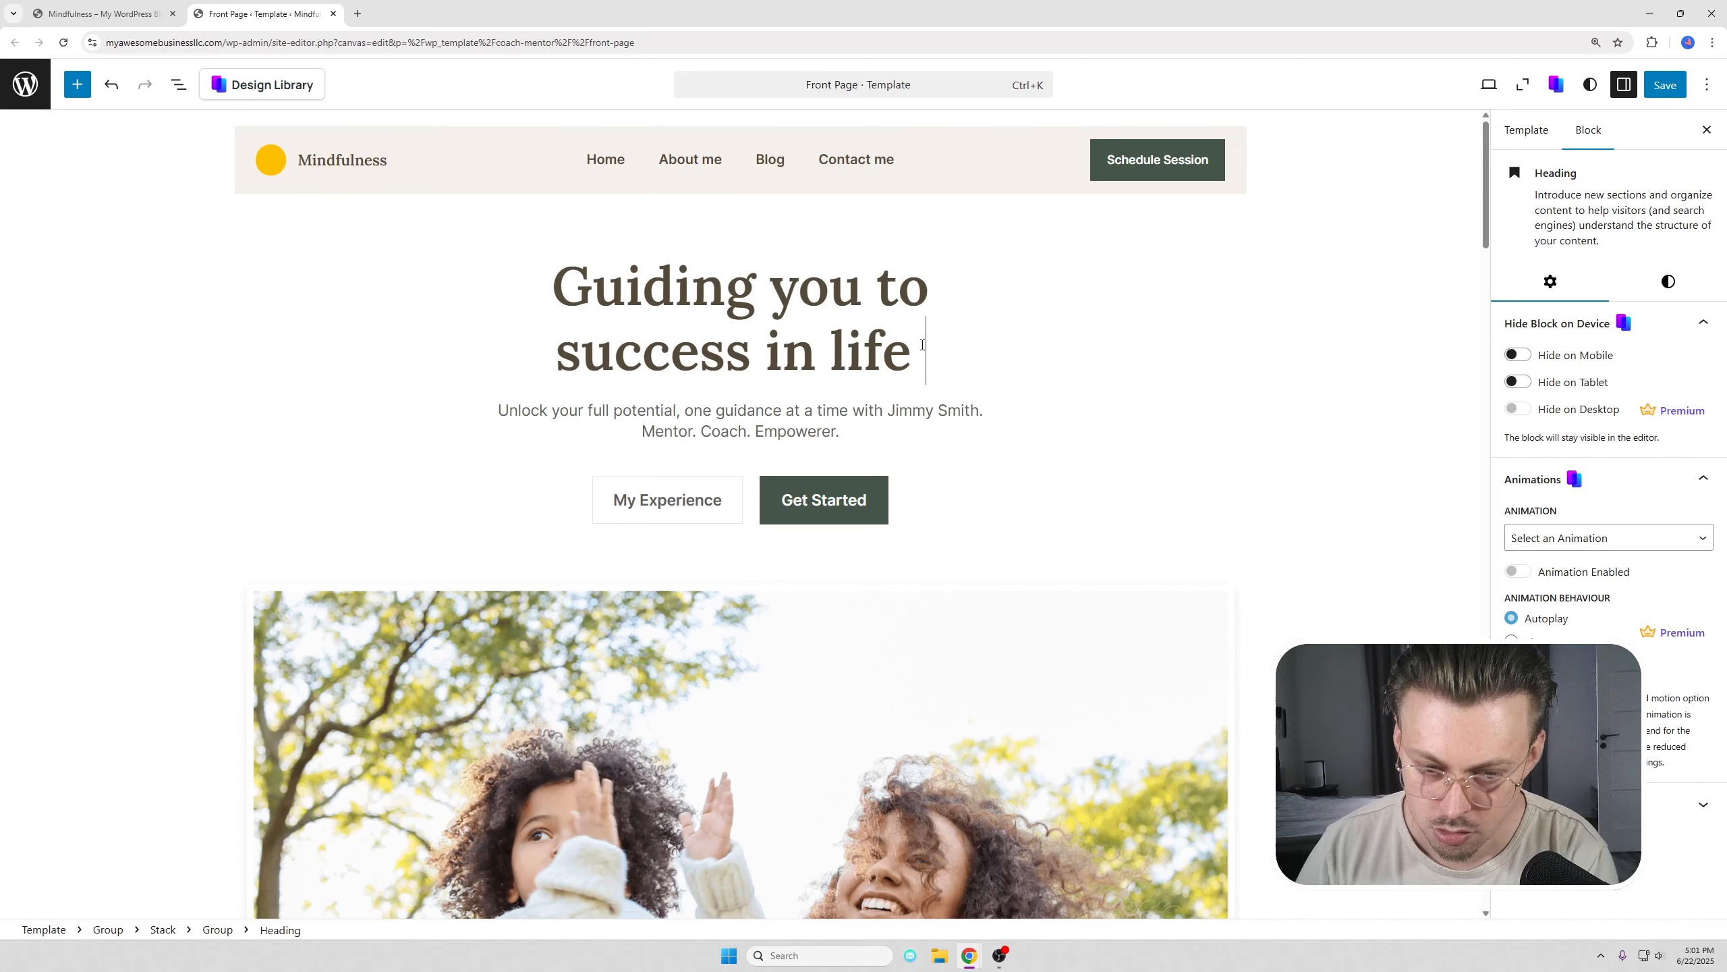
{"action": "key", "text": "BackSpace"}
{"action": "key", "text": "BackSpace"}
{"action": "key", "text": "BackSpace"}
{"action": "key", "text": "BackSpace"}
{"action": "key", "text": "BackSpace"}
{"action": "type", "text": "e new text"}
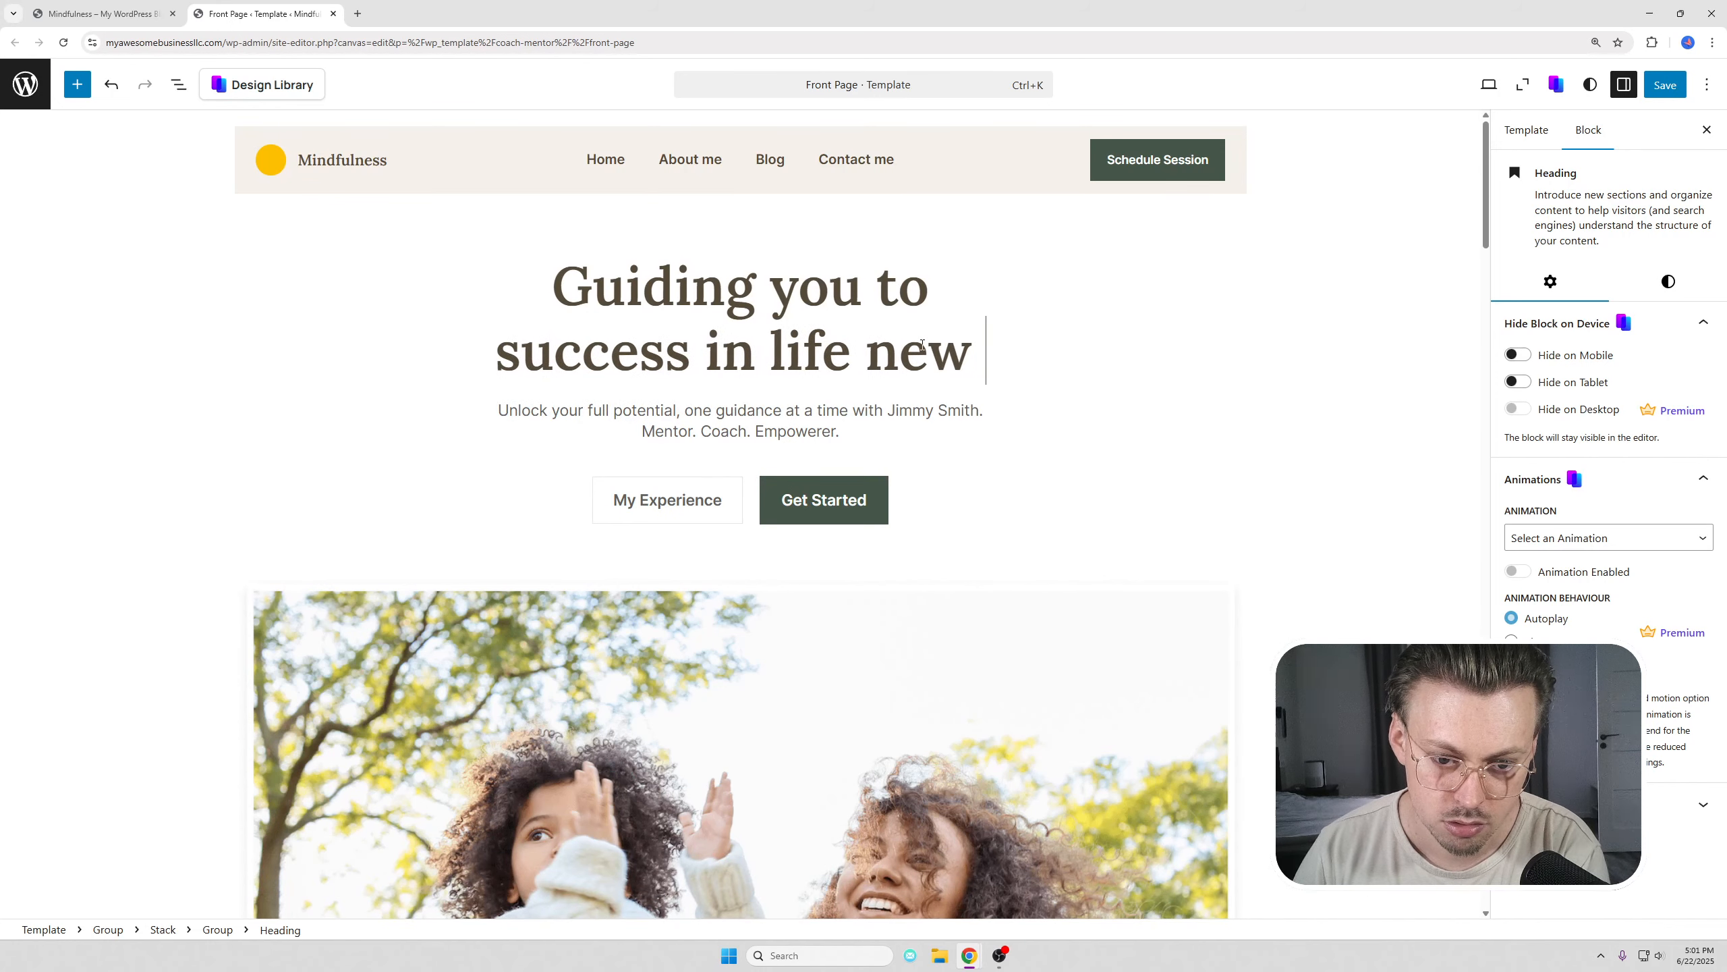
{"action": "key", "text": "ctrl+z"}
{"action": "key", "text": "ctrl+z"}
{"action": "key", "text": "ctrl+z"}
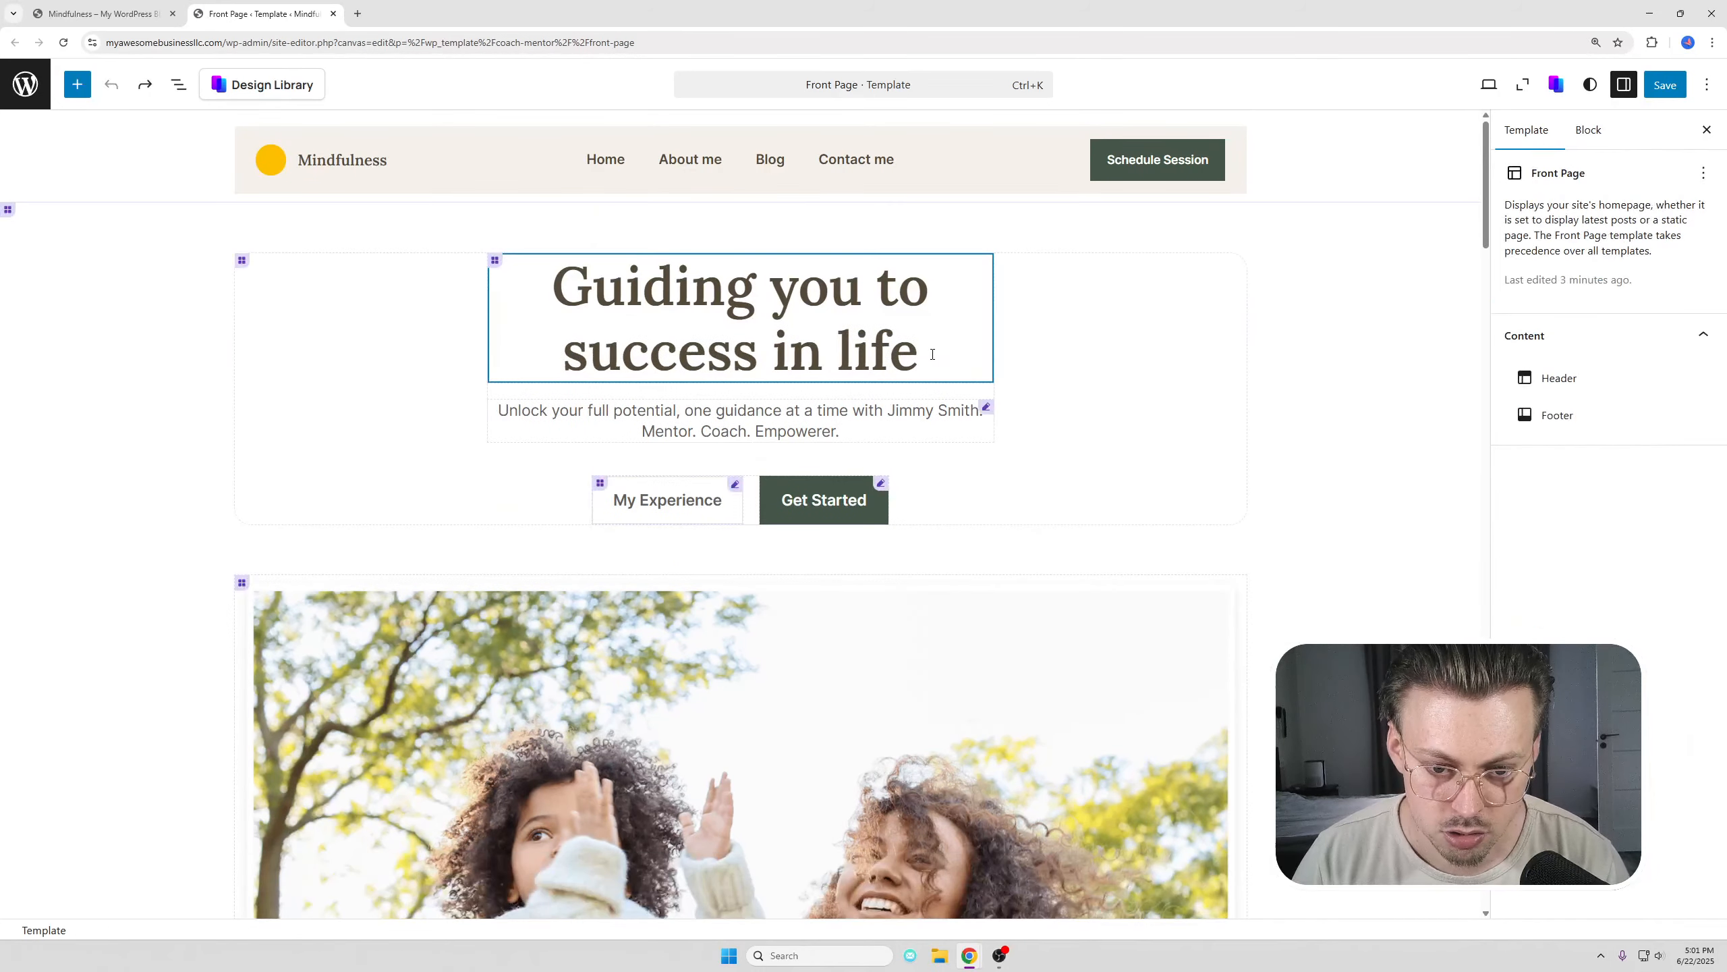
- Try the green Primary Hover theme colour as the hero heading's text colour, and undo the colour change
{"action": "left_click", "coordinate": [1670, 272]}
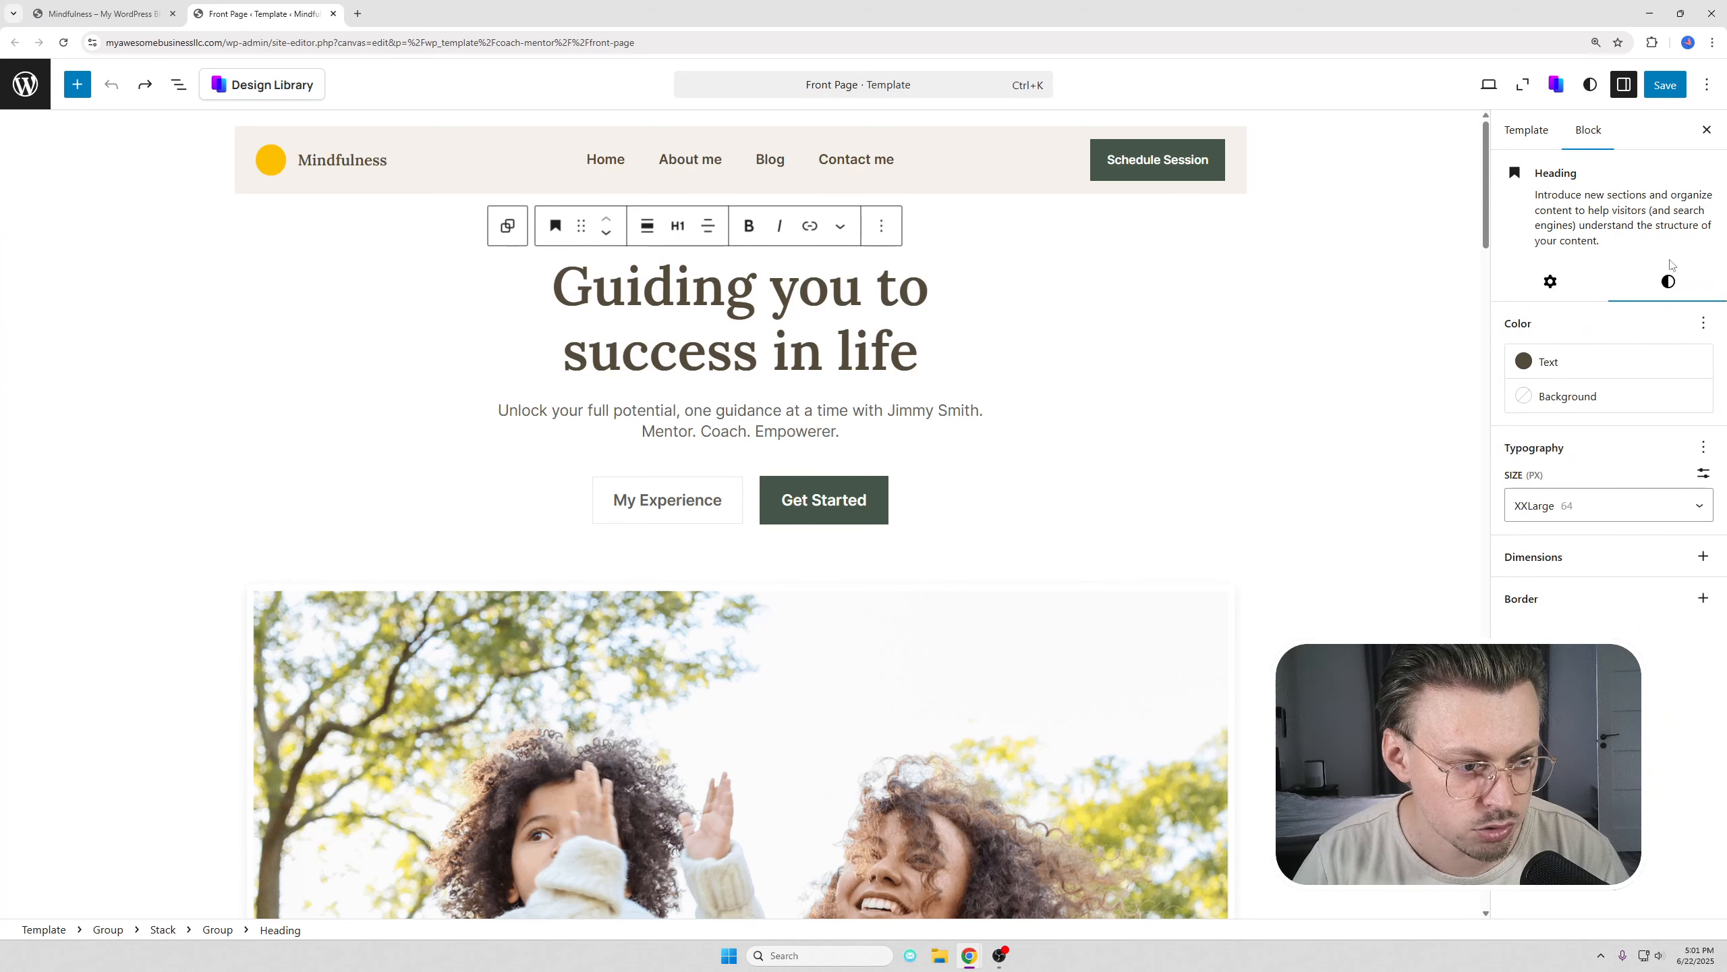
{"action": "left_click", "coordinate": [1547, 363]}
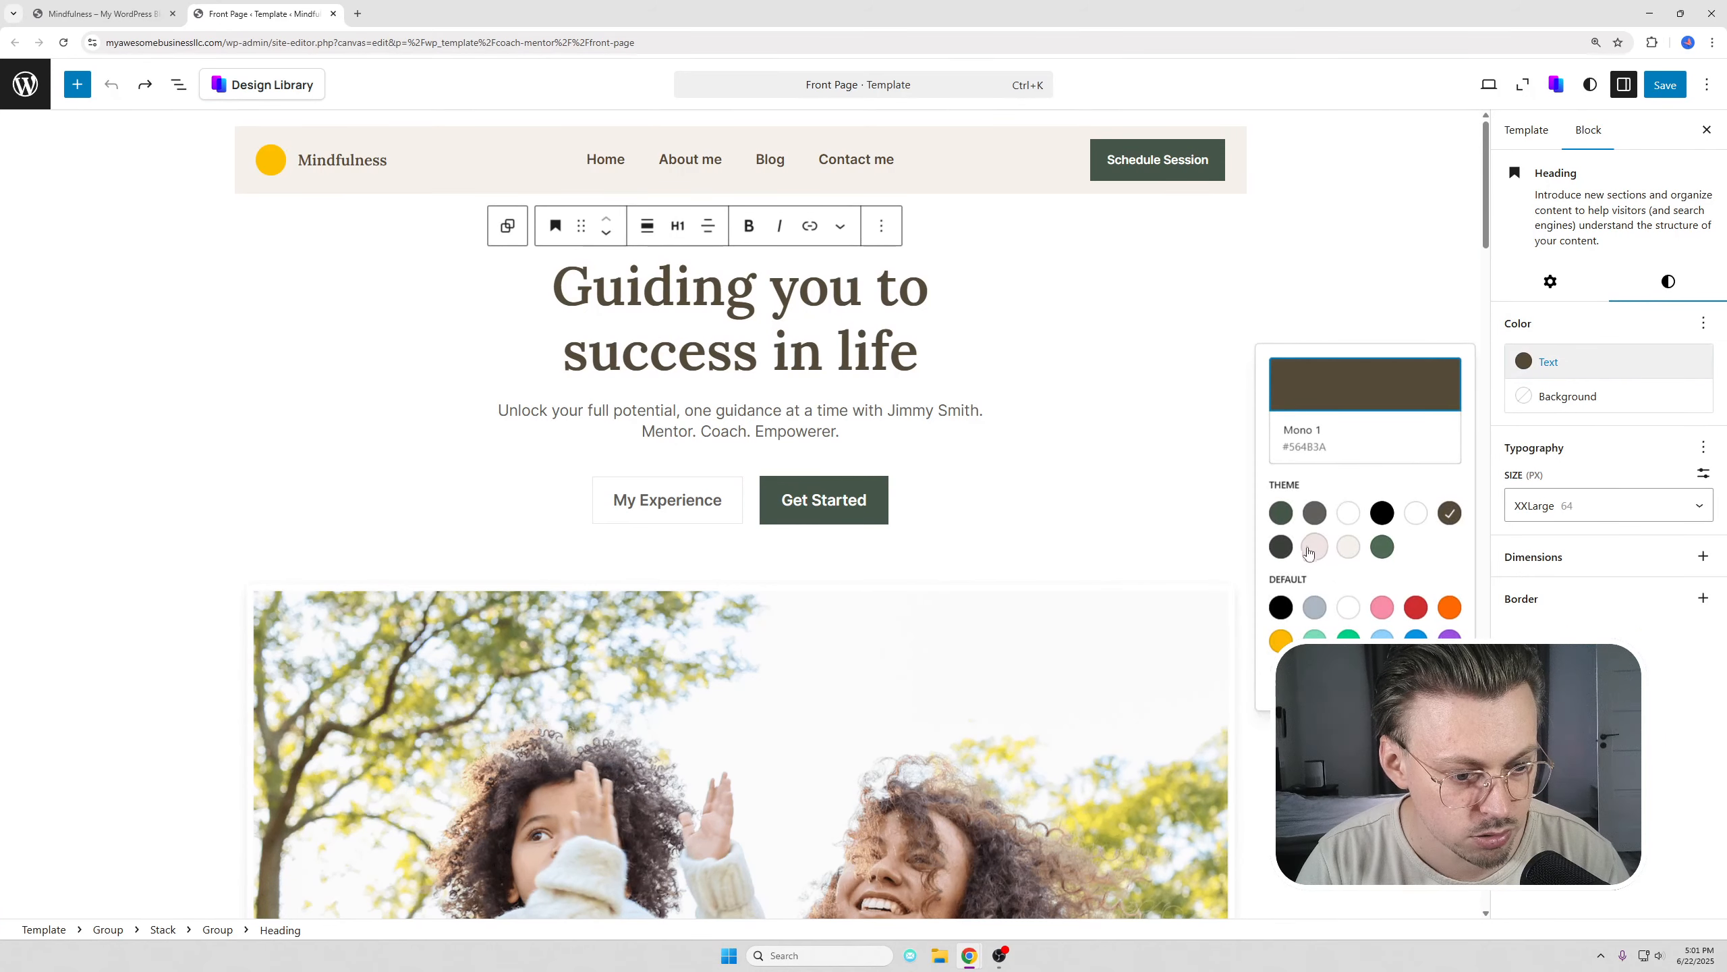
{"action": "left_click", "coordinate": [1315, 514]}
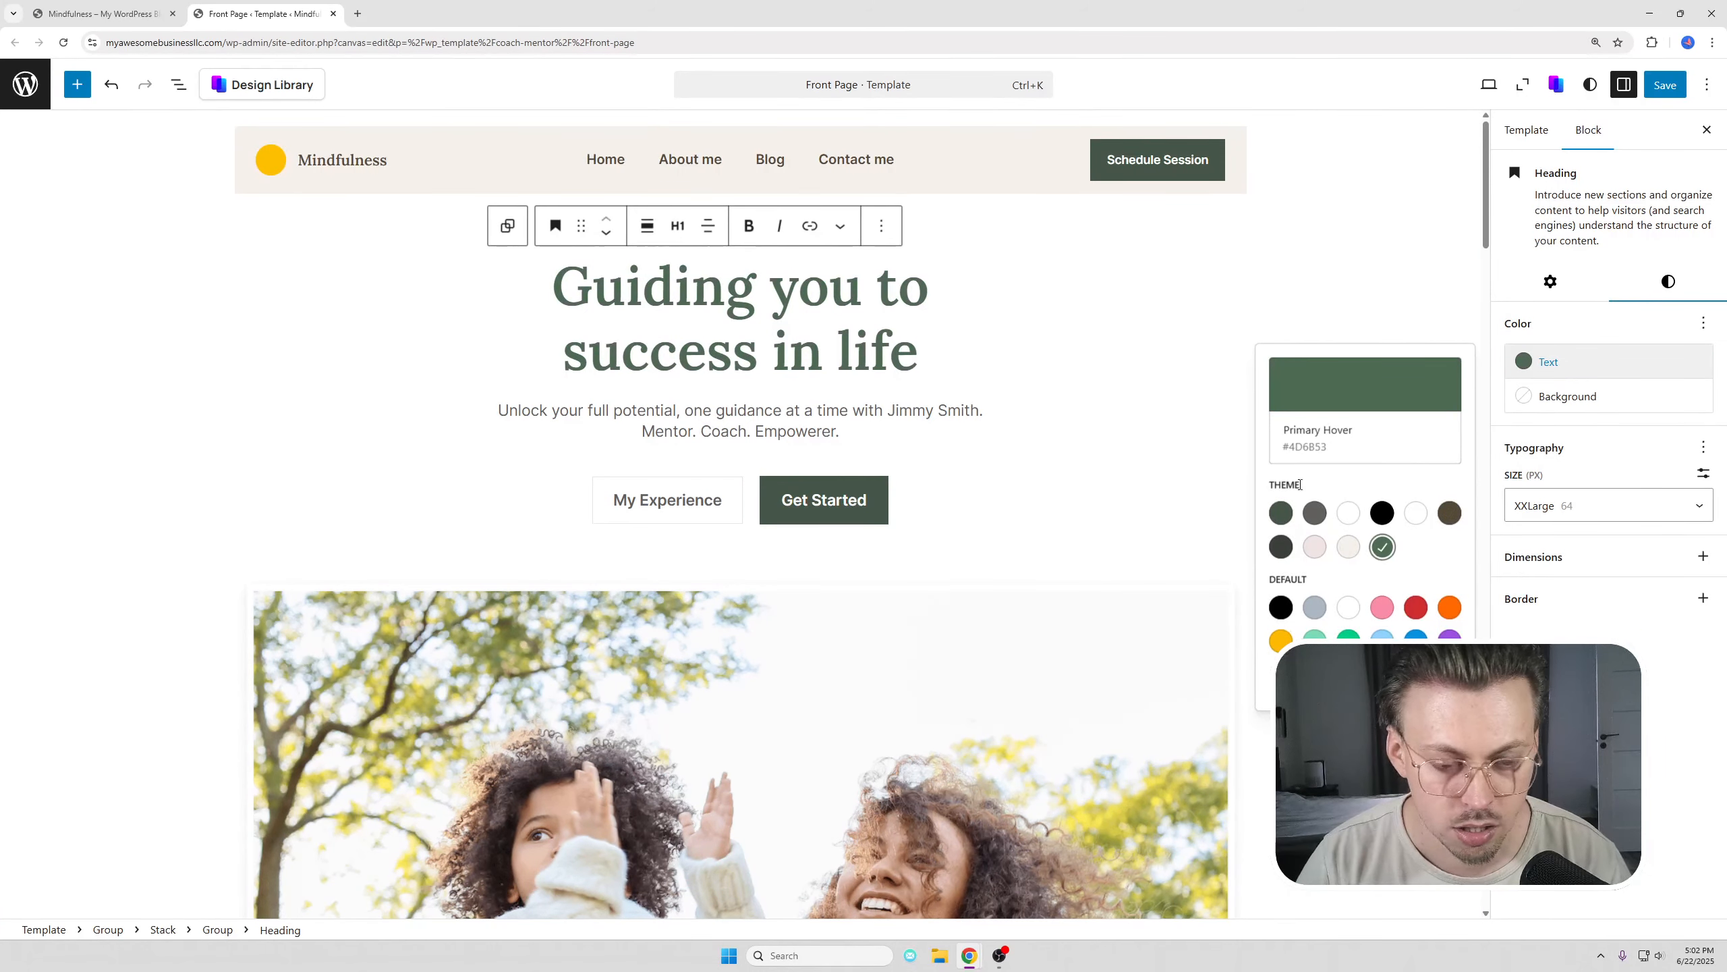
{"action": "key", "text": "ctrl+z"}
{"action": "left_click", "coordinate": [1310, 348]}
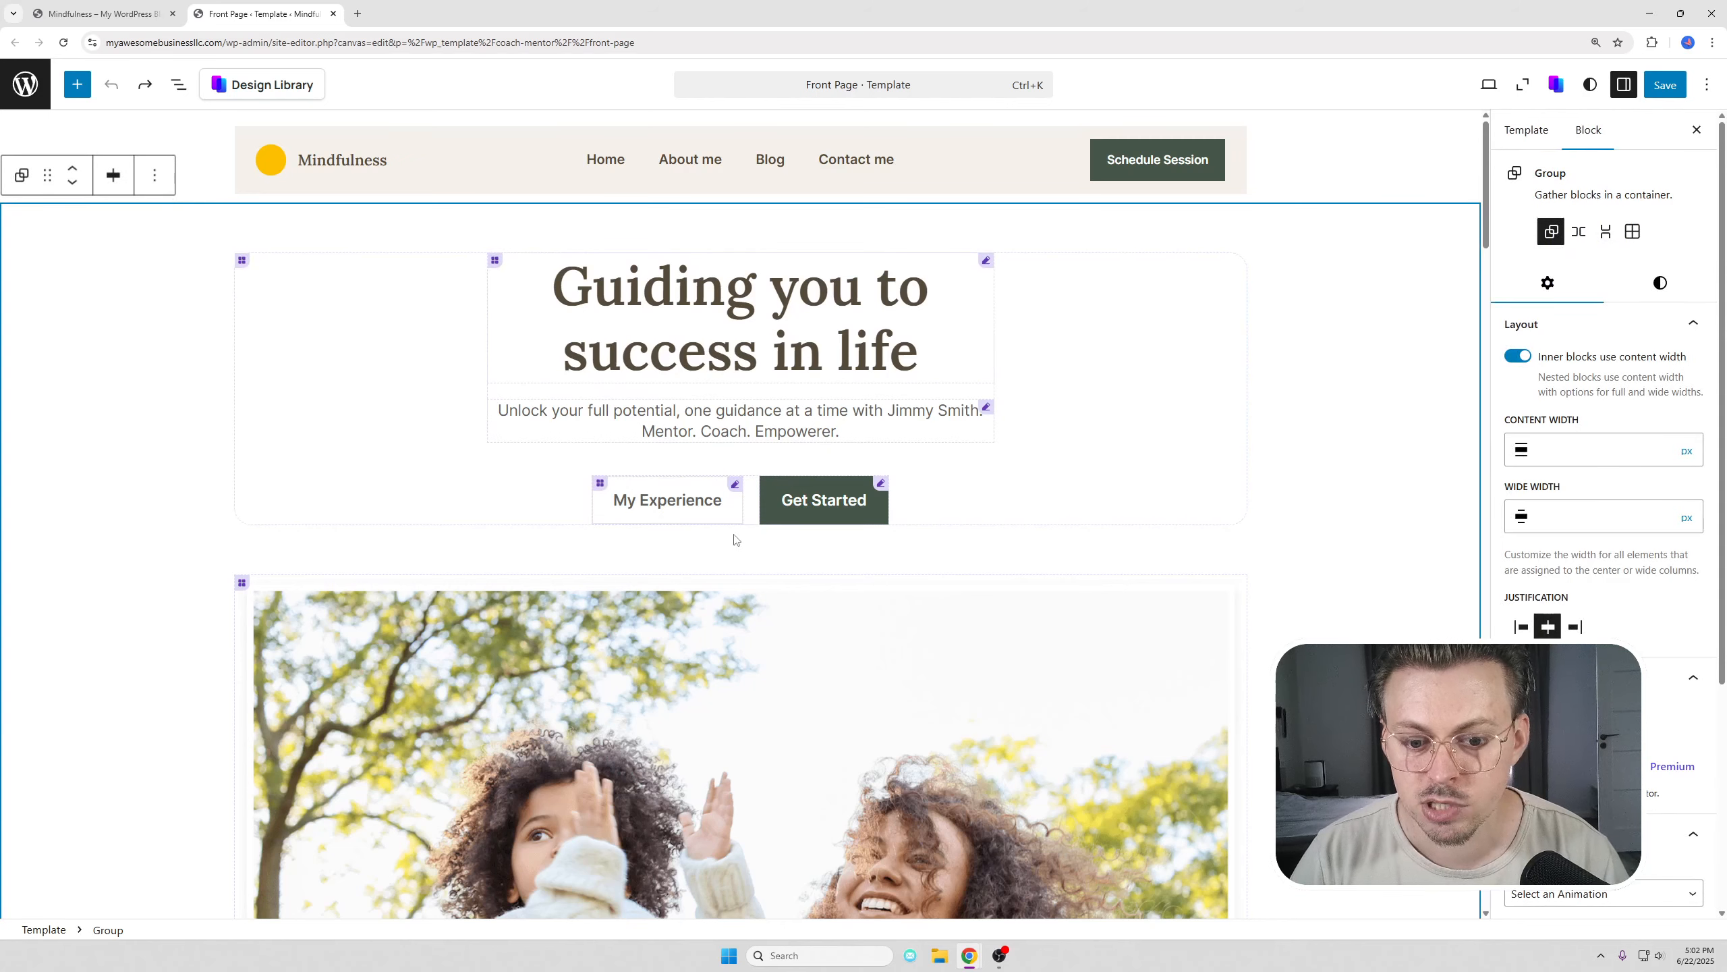
- Try deleting the introductory paragraph under the hero heading, and undo the deletion
{"action": "left_click", "coordinate": [806, 436]}
{"action": "left_click", "coordinate": [1132, 420]}
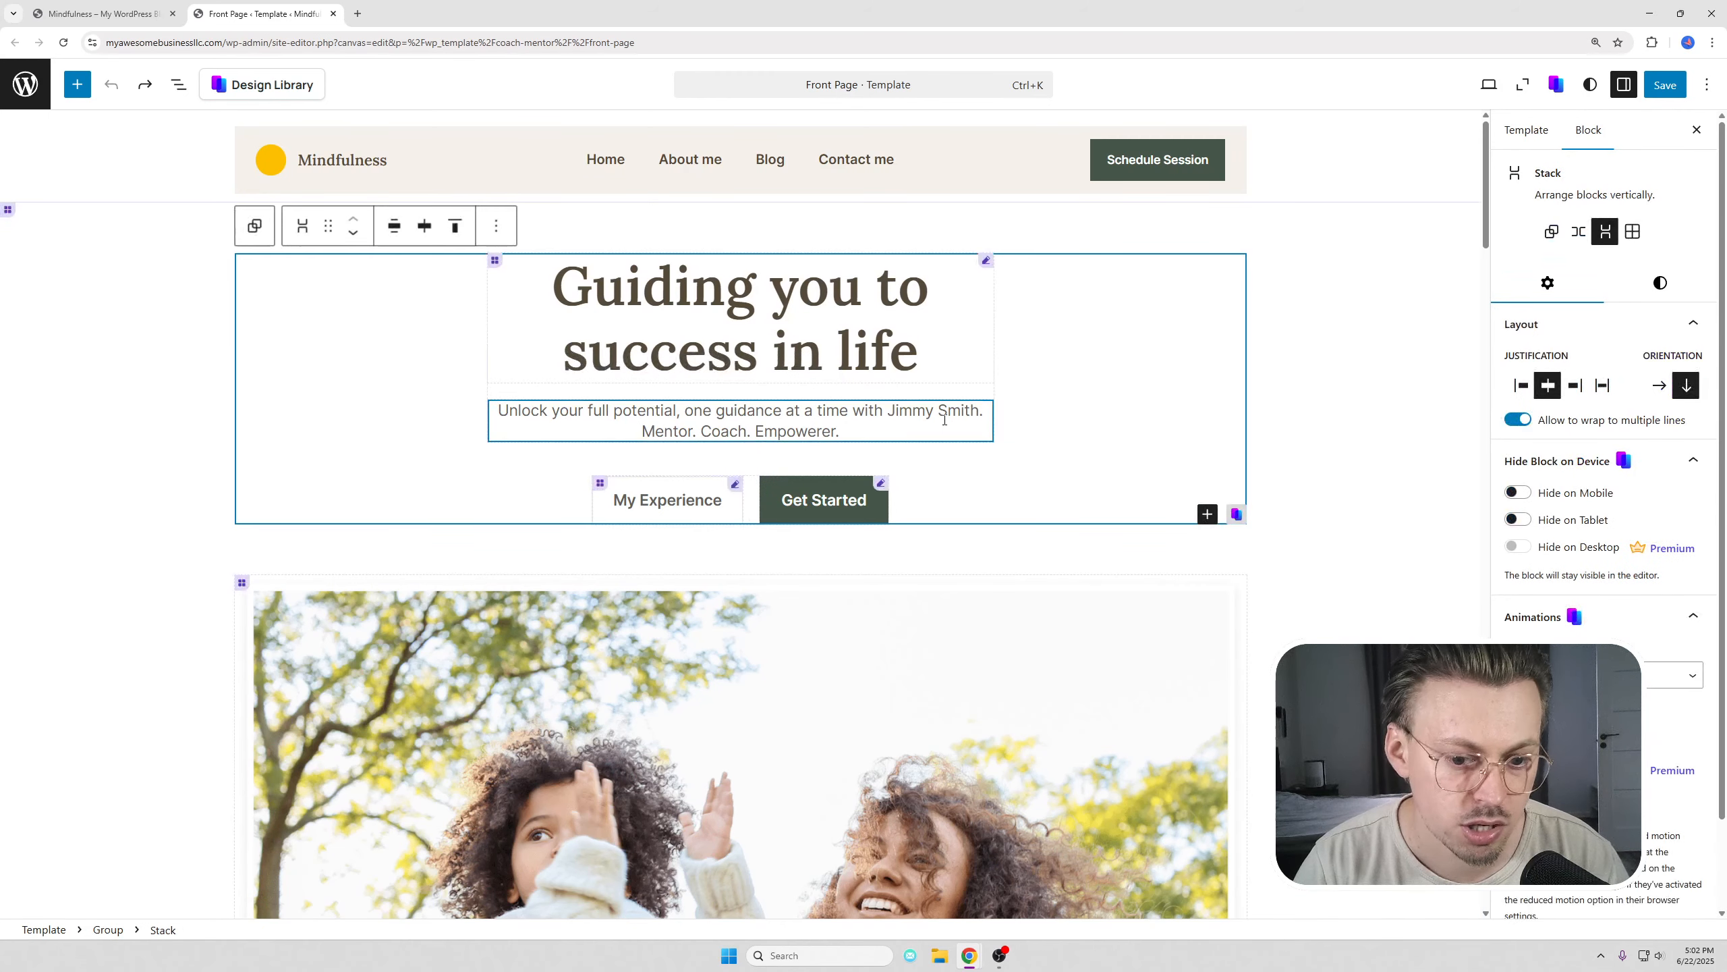
{"action": "left_click", "coordinate": [952, 409]}
{"action": "left_click", "coordinate": [1067, 409]}
{"action": "left_click", "coordinate": [981, 408]}
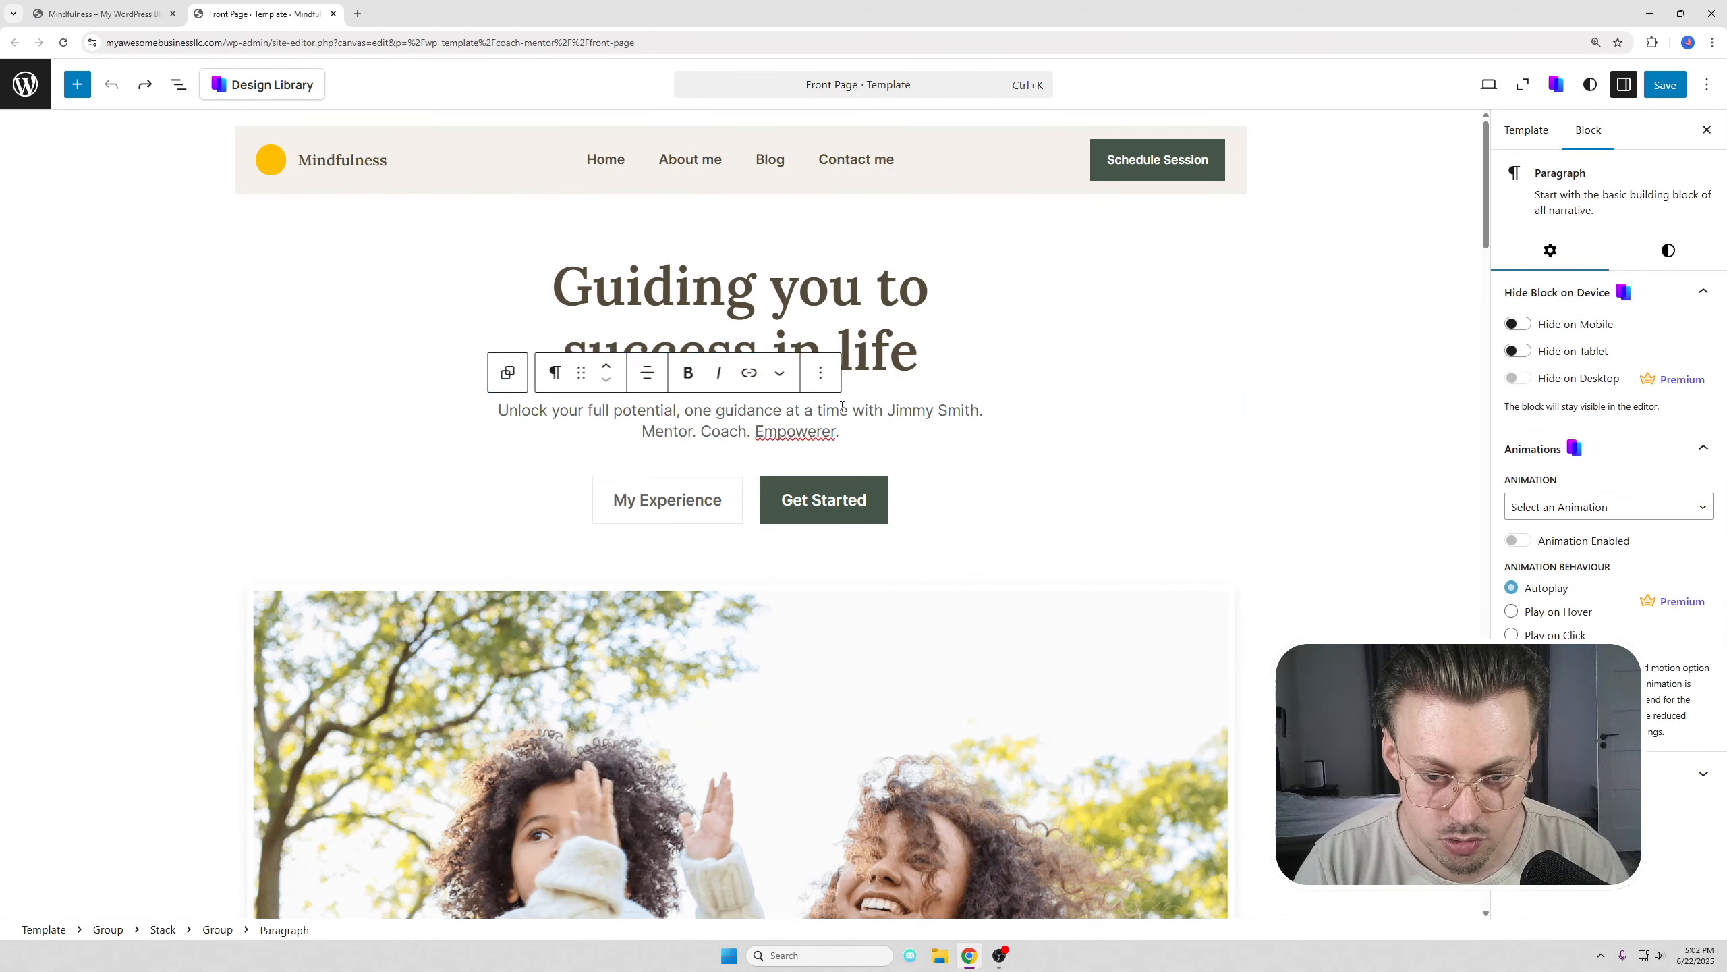
{"action": "left_click", "coordinate": [822, 382]}
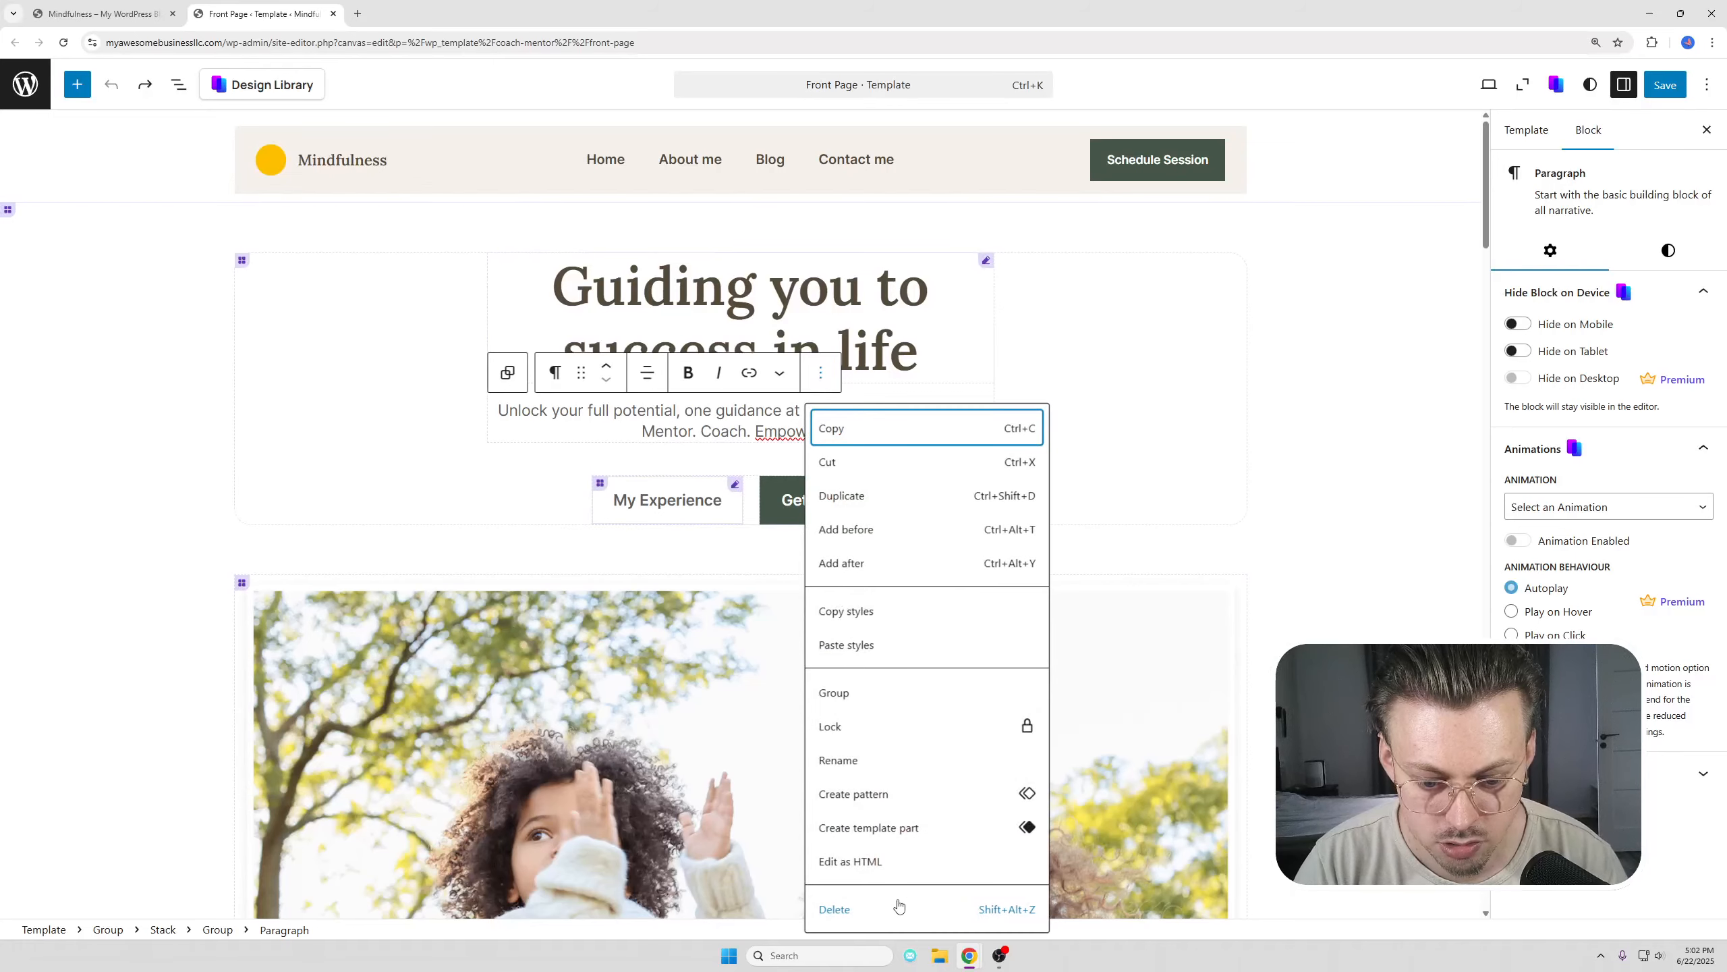
{"action": "left_click", "coordinate": [835, 909]}
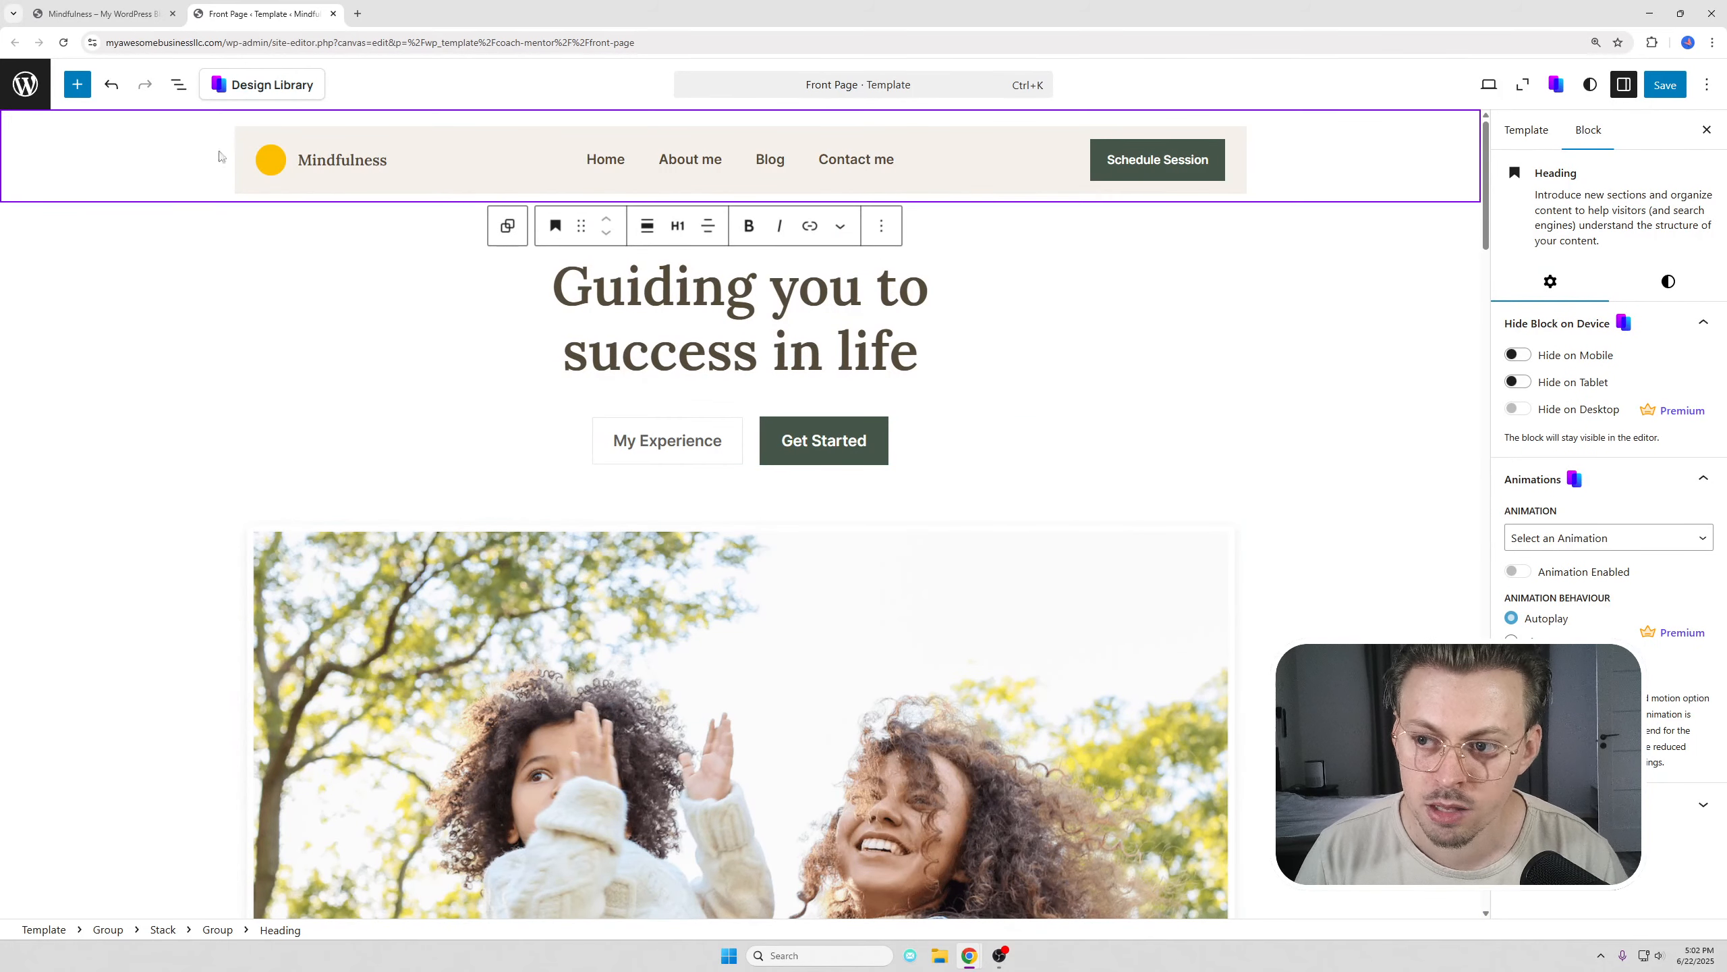
{"action": "left_click", "coordinate": [111, 85]}
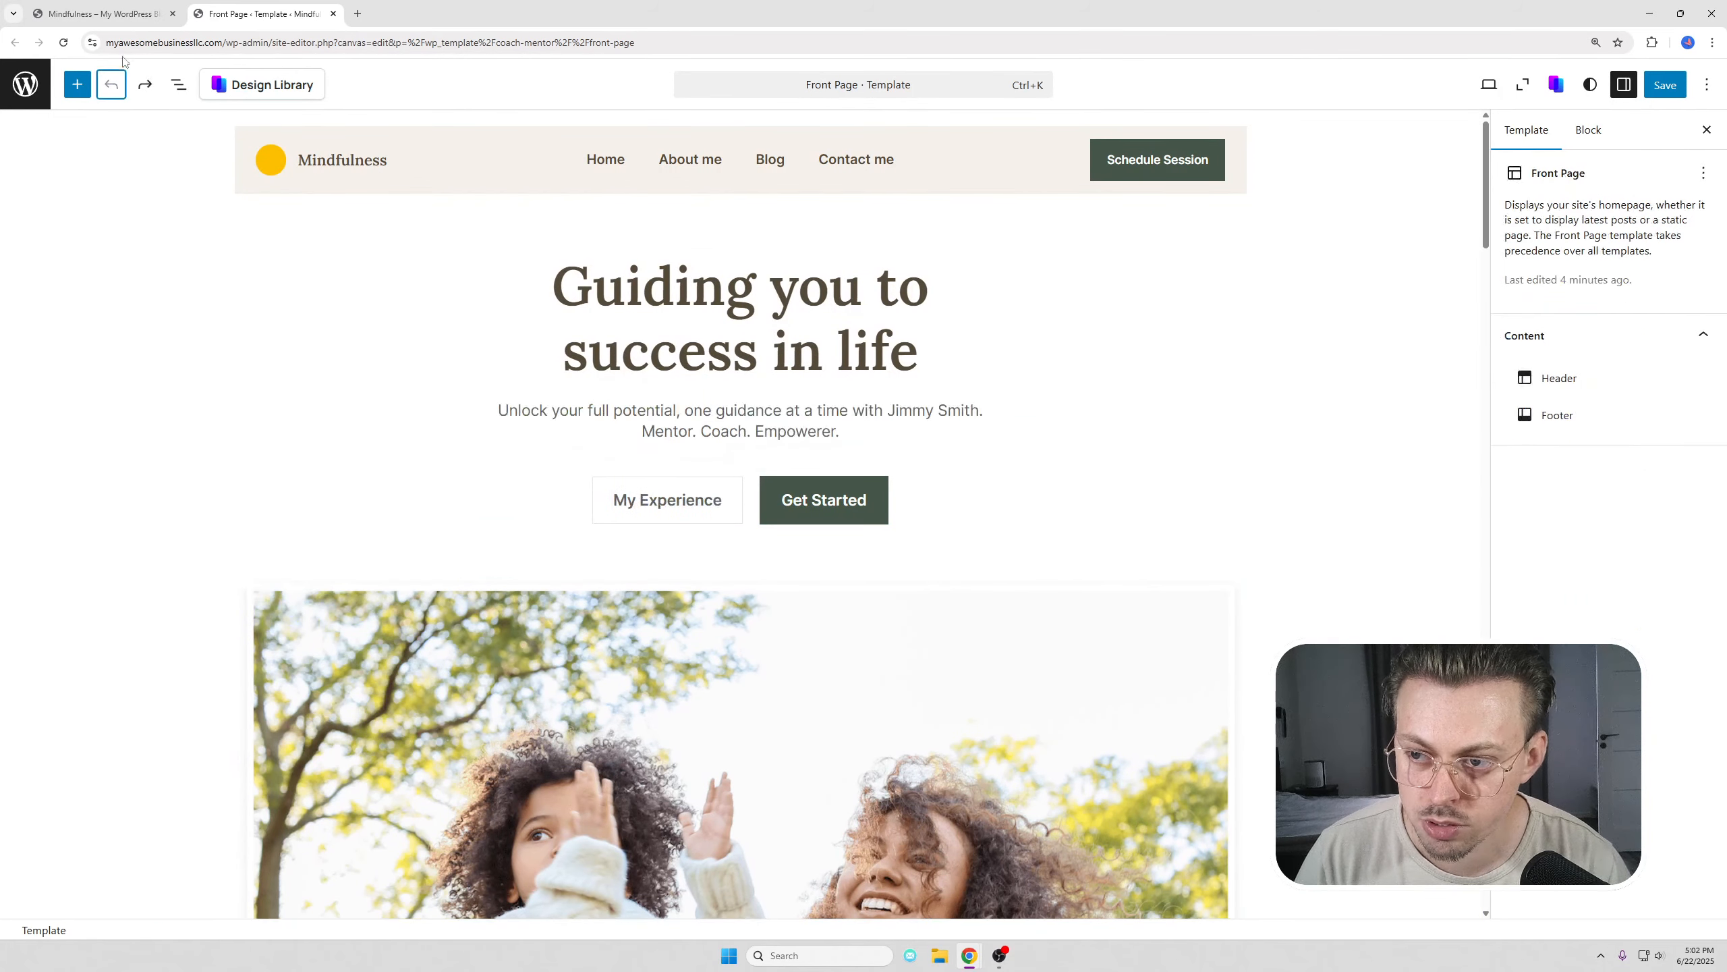
- Open the media library and its file upload option for replacing the hero image, and close them without choosing a file
{"action": "left_click", "coordinate": [1349, 428]}
{"action": "scroll", "coordinate": [1102, 399], "scroll_direction": "down", "scroll_amount": 5}
{"action": "left_click", "coordinate": [914, 396]}
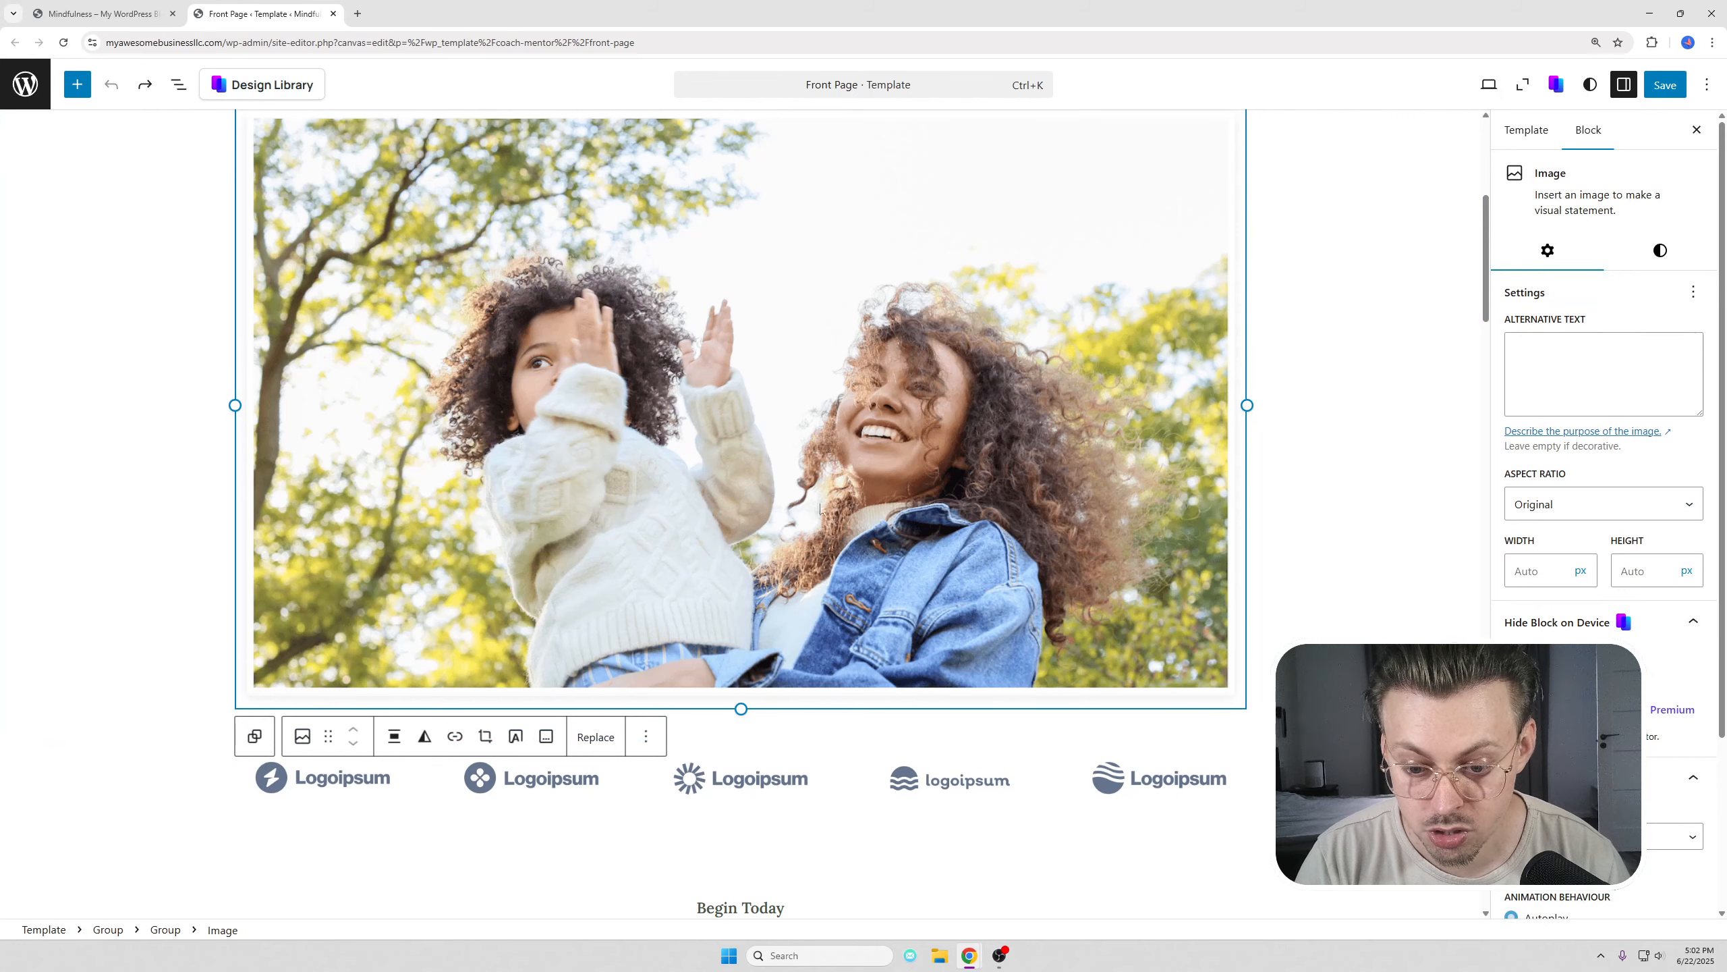
{"action": "left_click", "coordinate": [597, 738]}
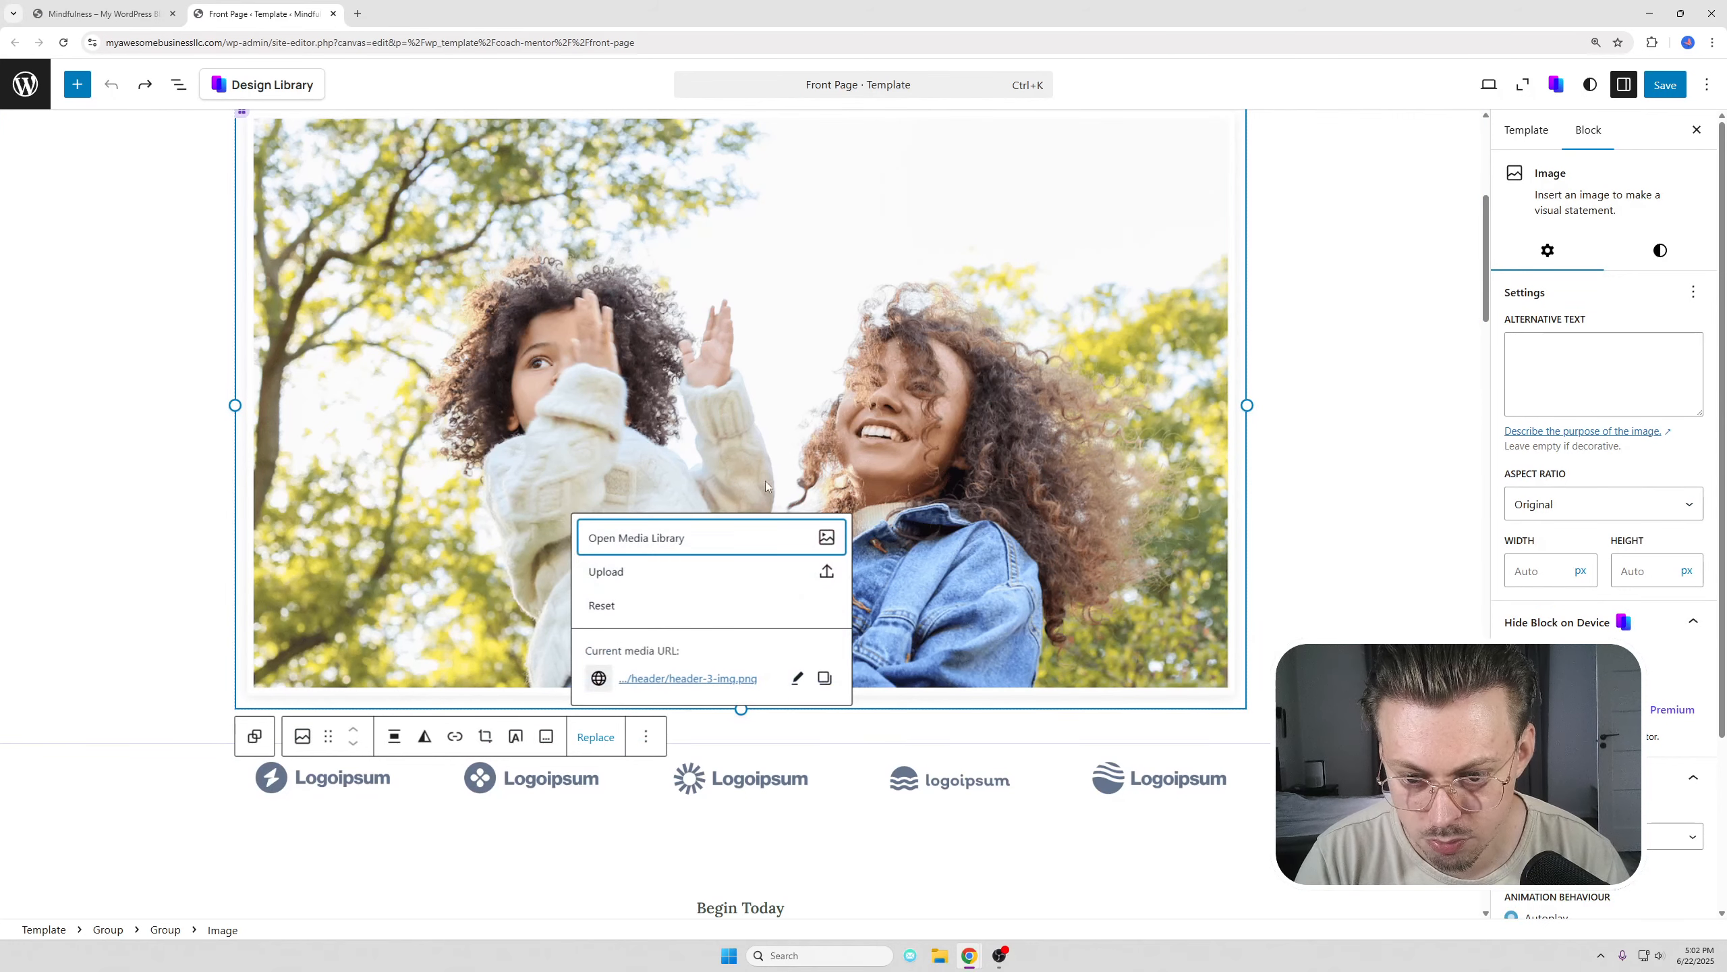
{"action": "left_click", "coordinate": [640, 539]}
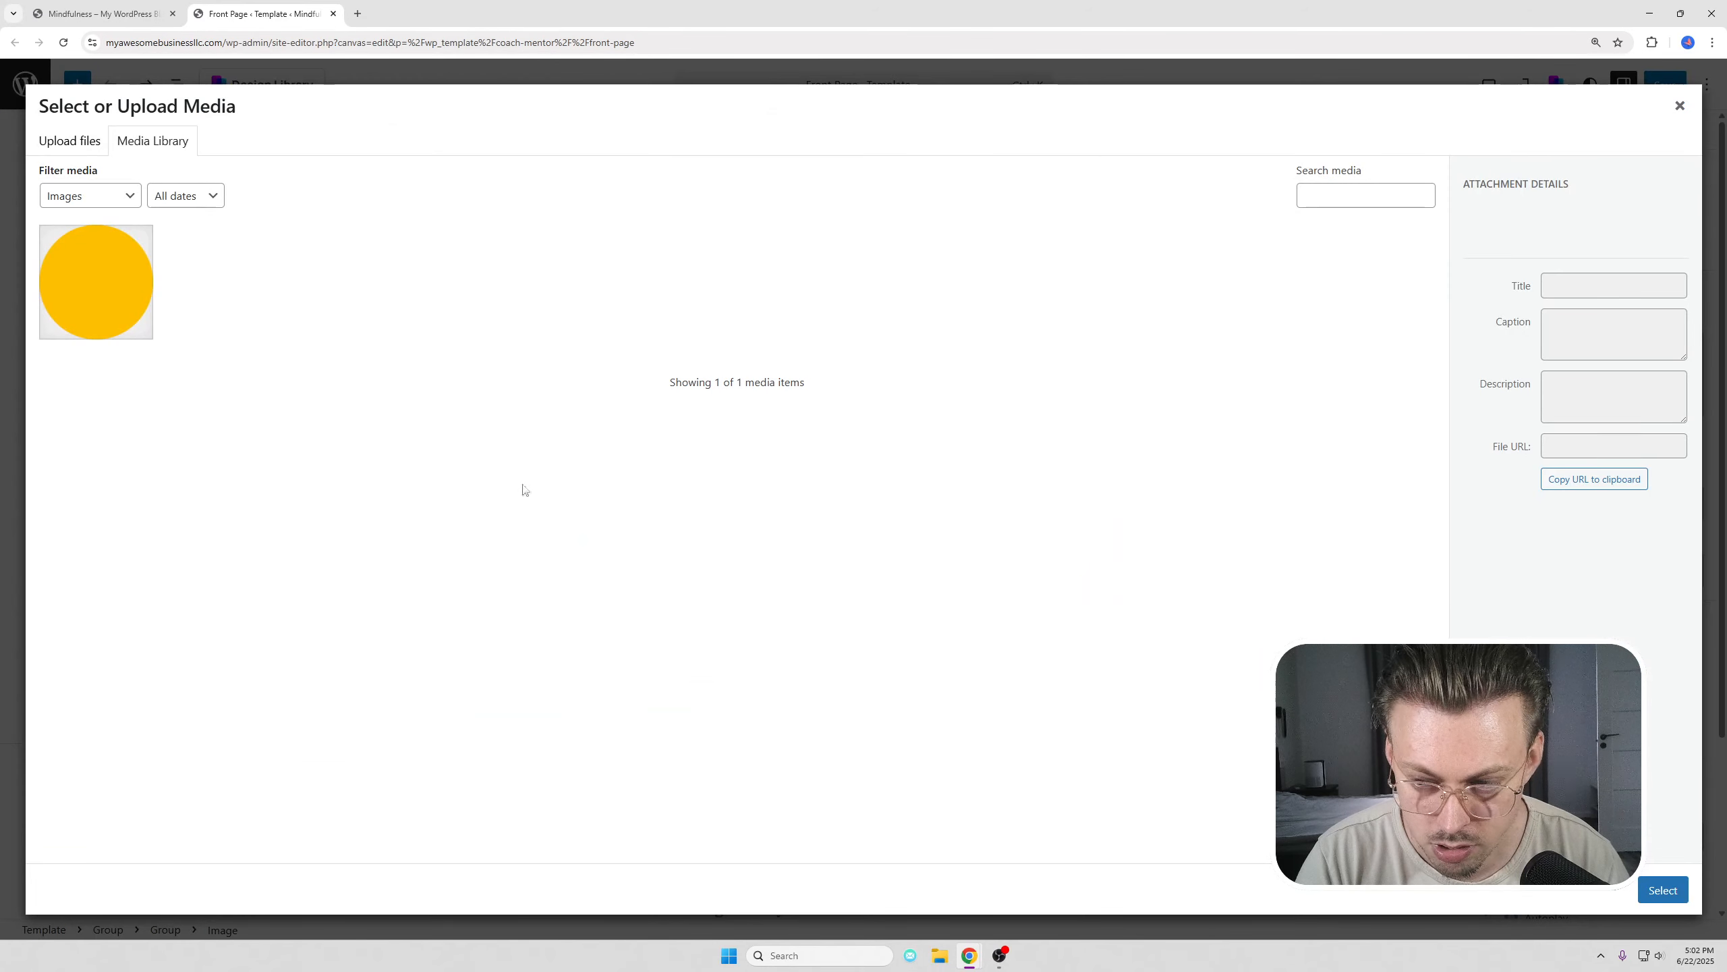
{"action": "left_click", "coordinate": [95, 143]}
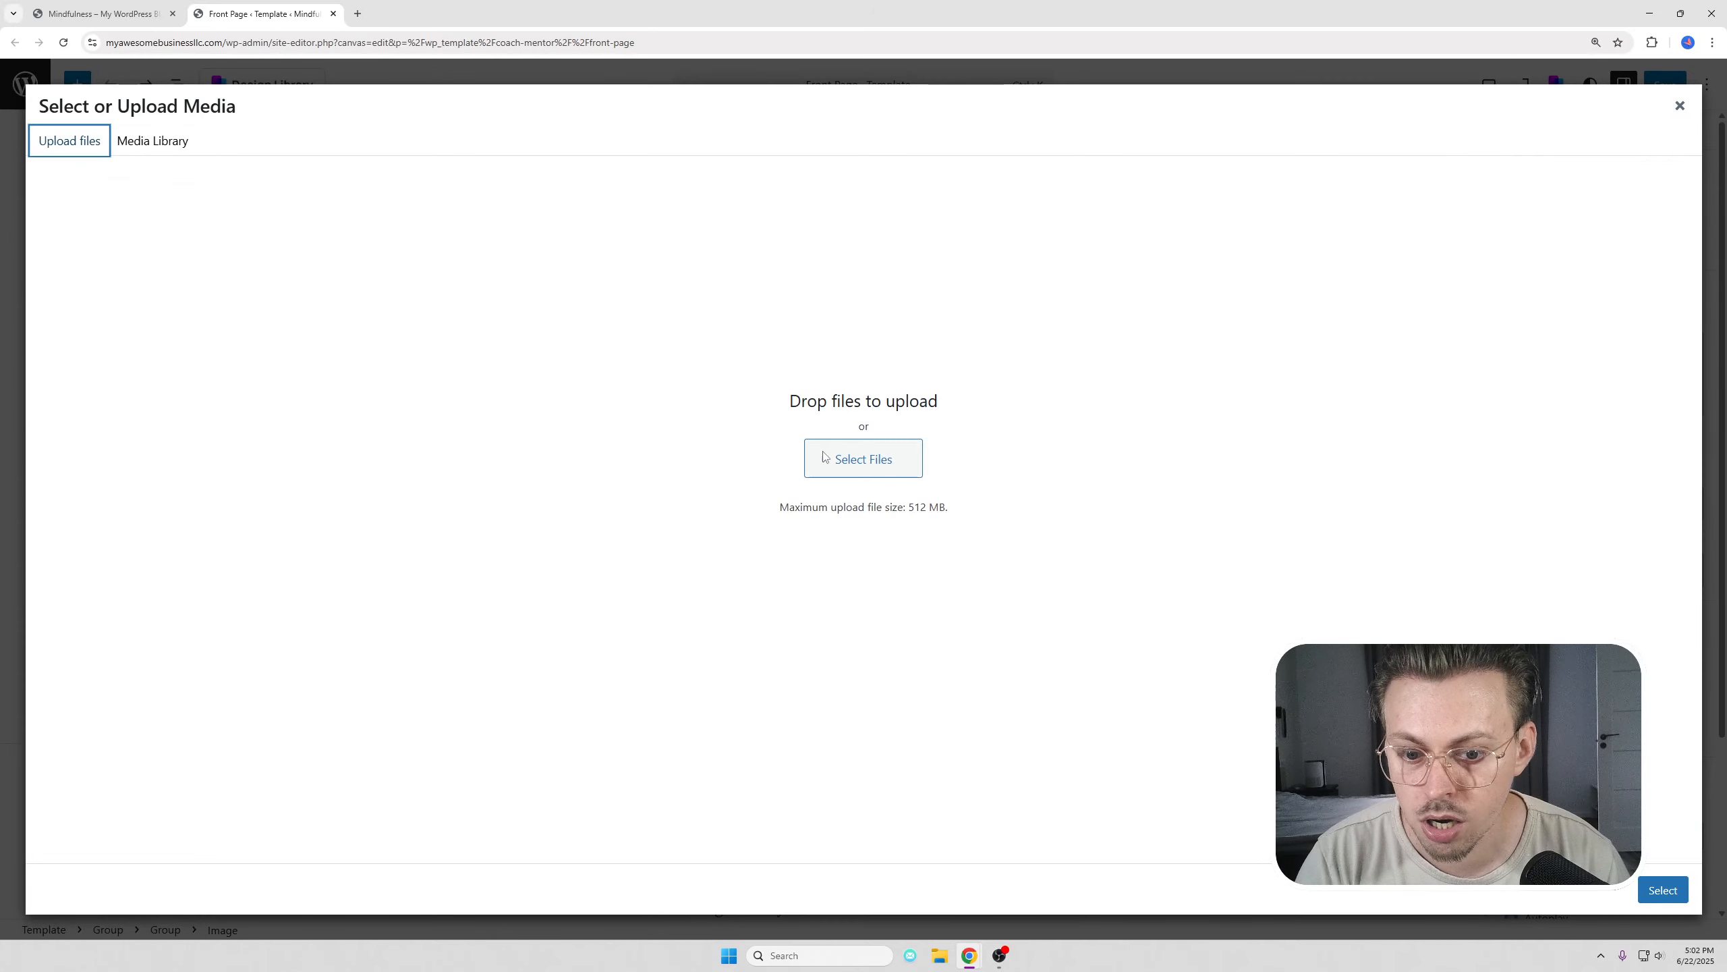
{"action": "left_click", "coordinate": [1682, 107]}
{"action": "scroll", "coordinate": [1257, 340], "scroll_direction": "down", "scroll_amount": 4}
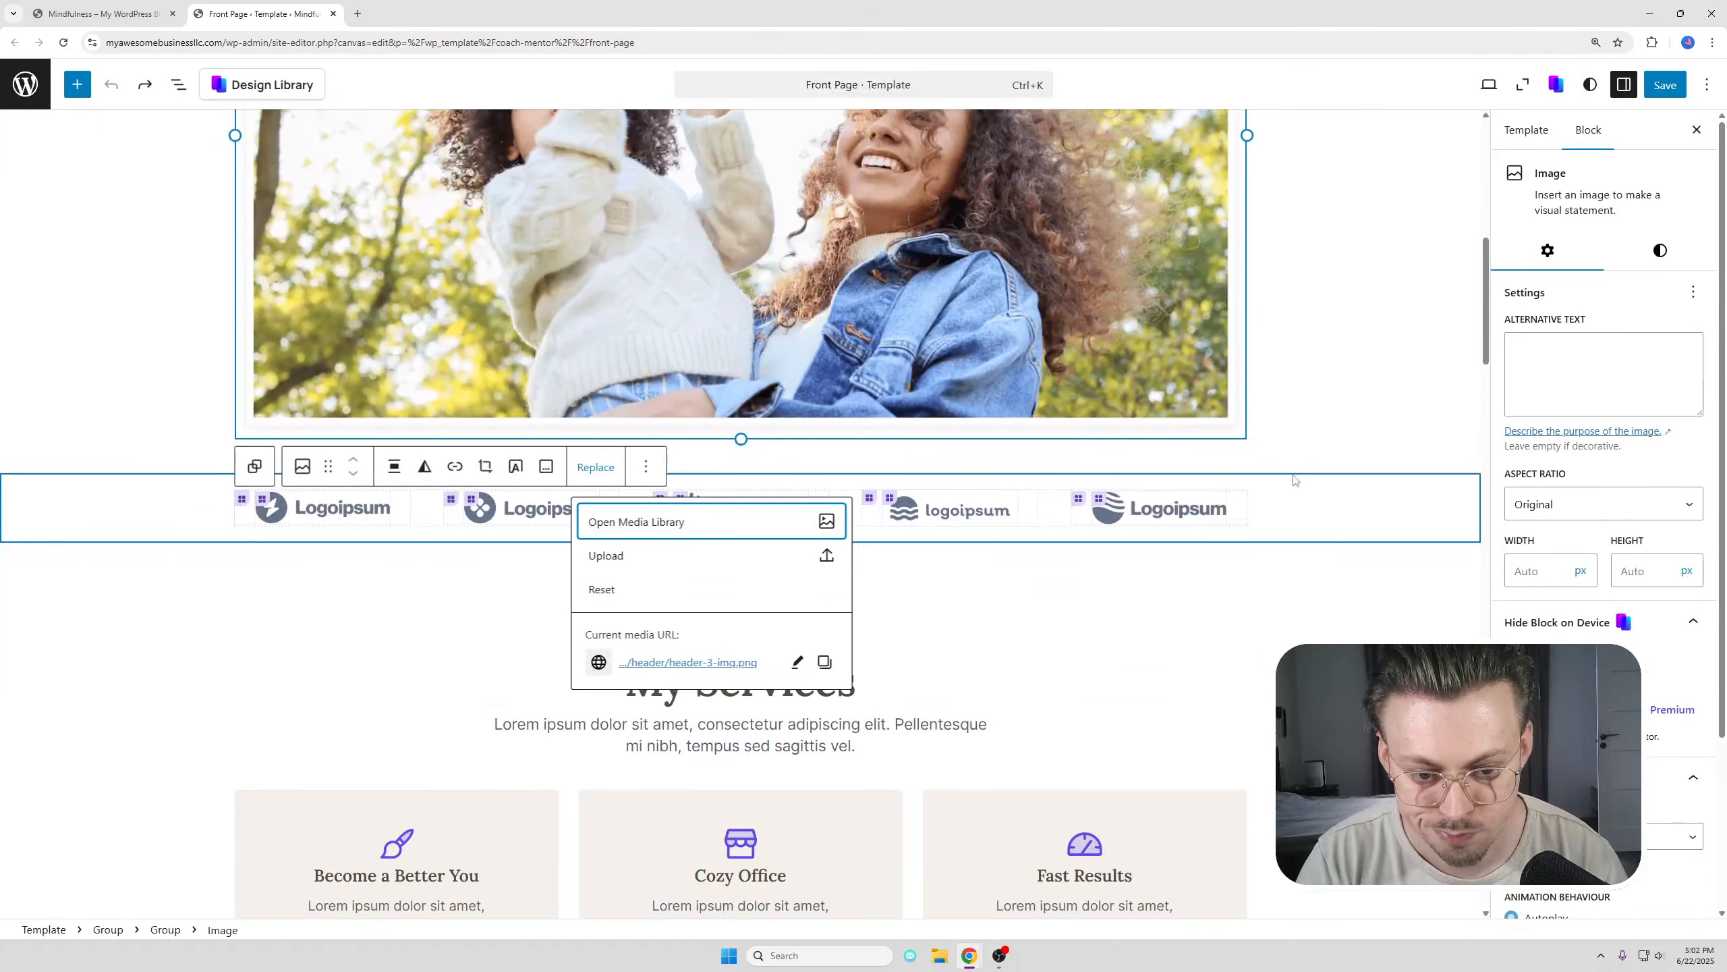
{"action": "left_click", "coordinate": [1292, 459]}
- Try deleting the group holding the row of Logoipsum logos below the hero image, and undo the deletion
{"action": "left_click", "coordinate": [1180, 506]}
{"action": "left_click", "coordinate": [1312, 504]}
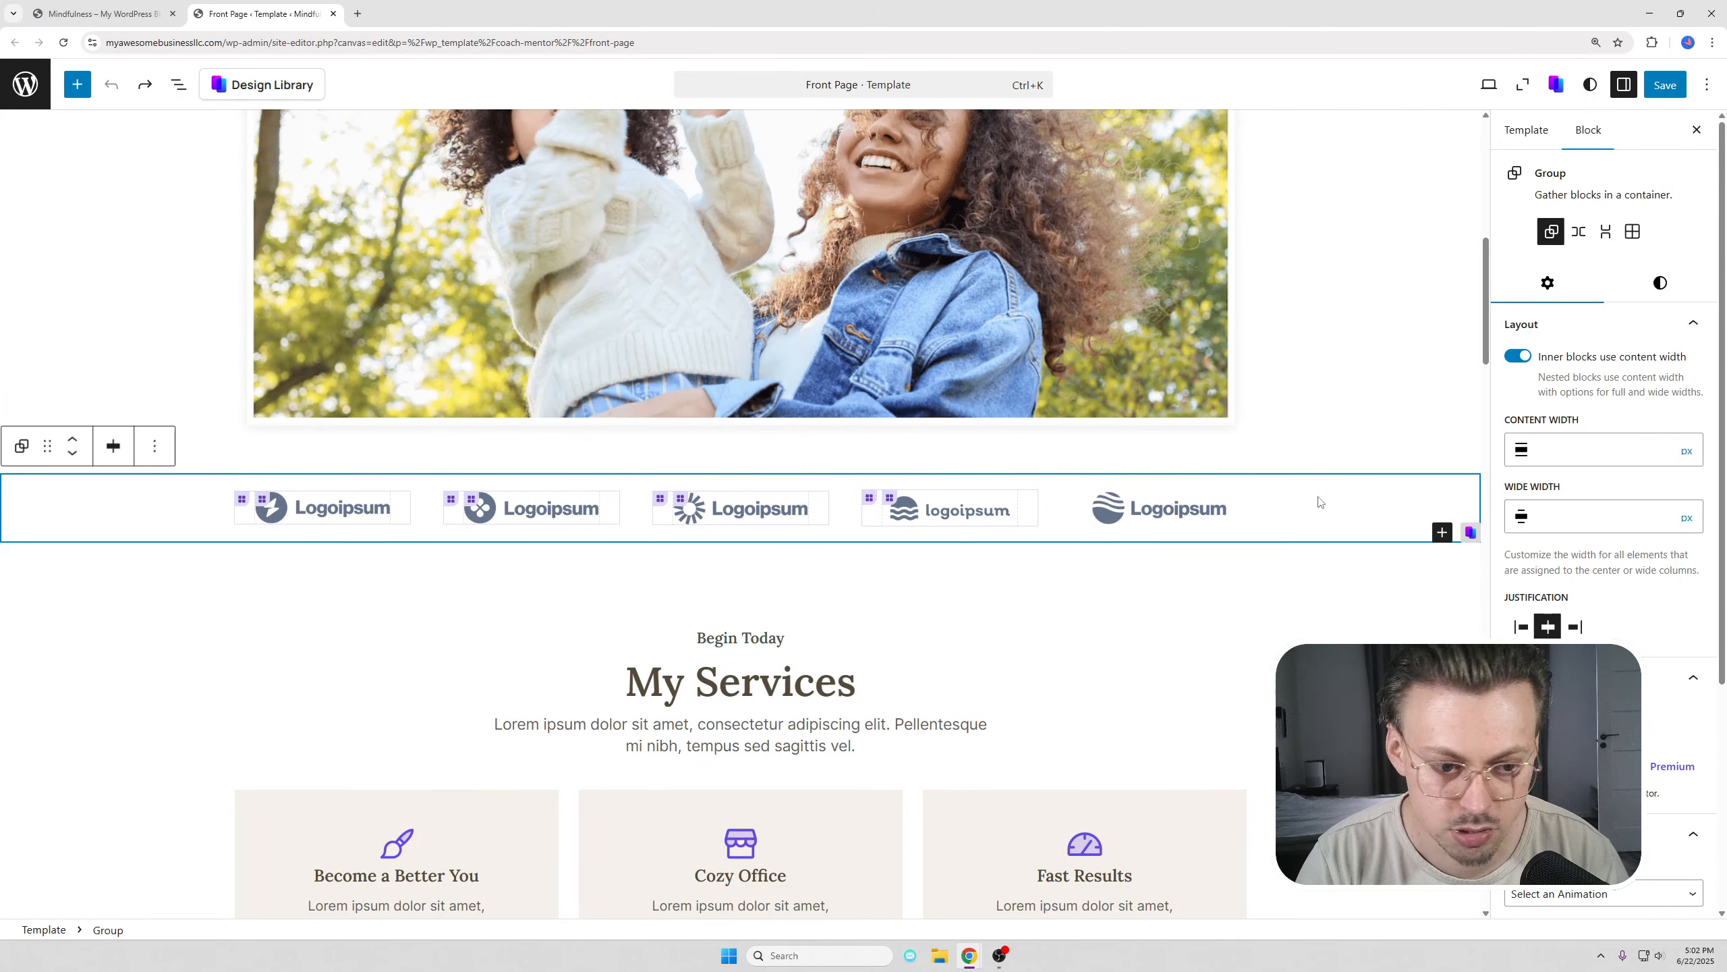
{"action": "left_click", "coordinate": [1164, 507]}
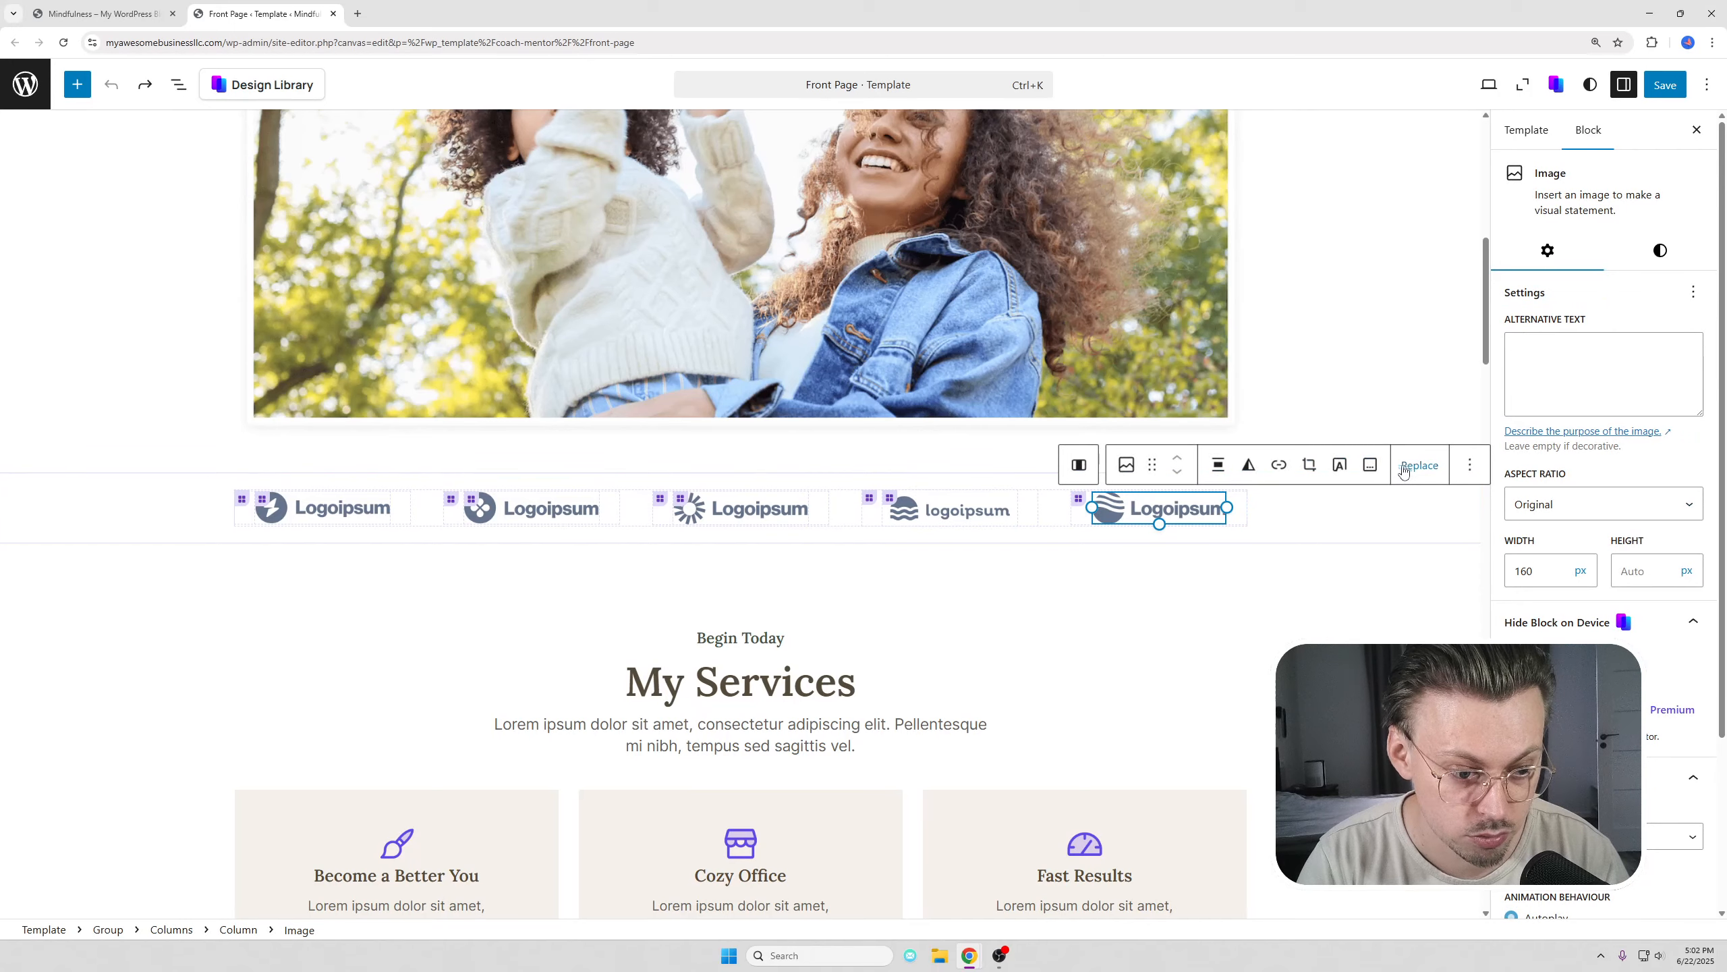
{"action": "left_click", "coordinate": [1355, 526]}
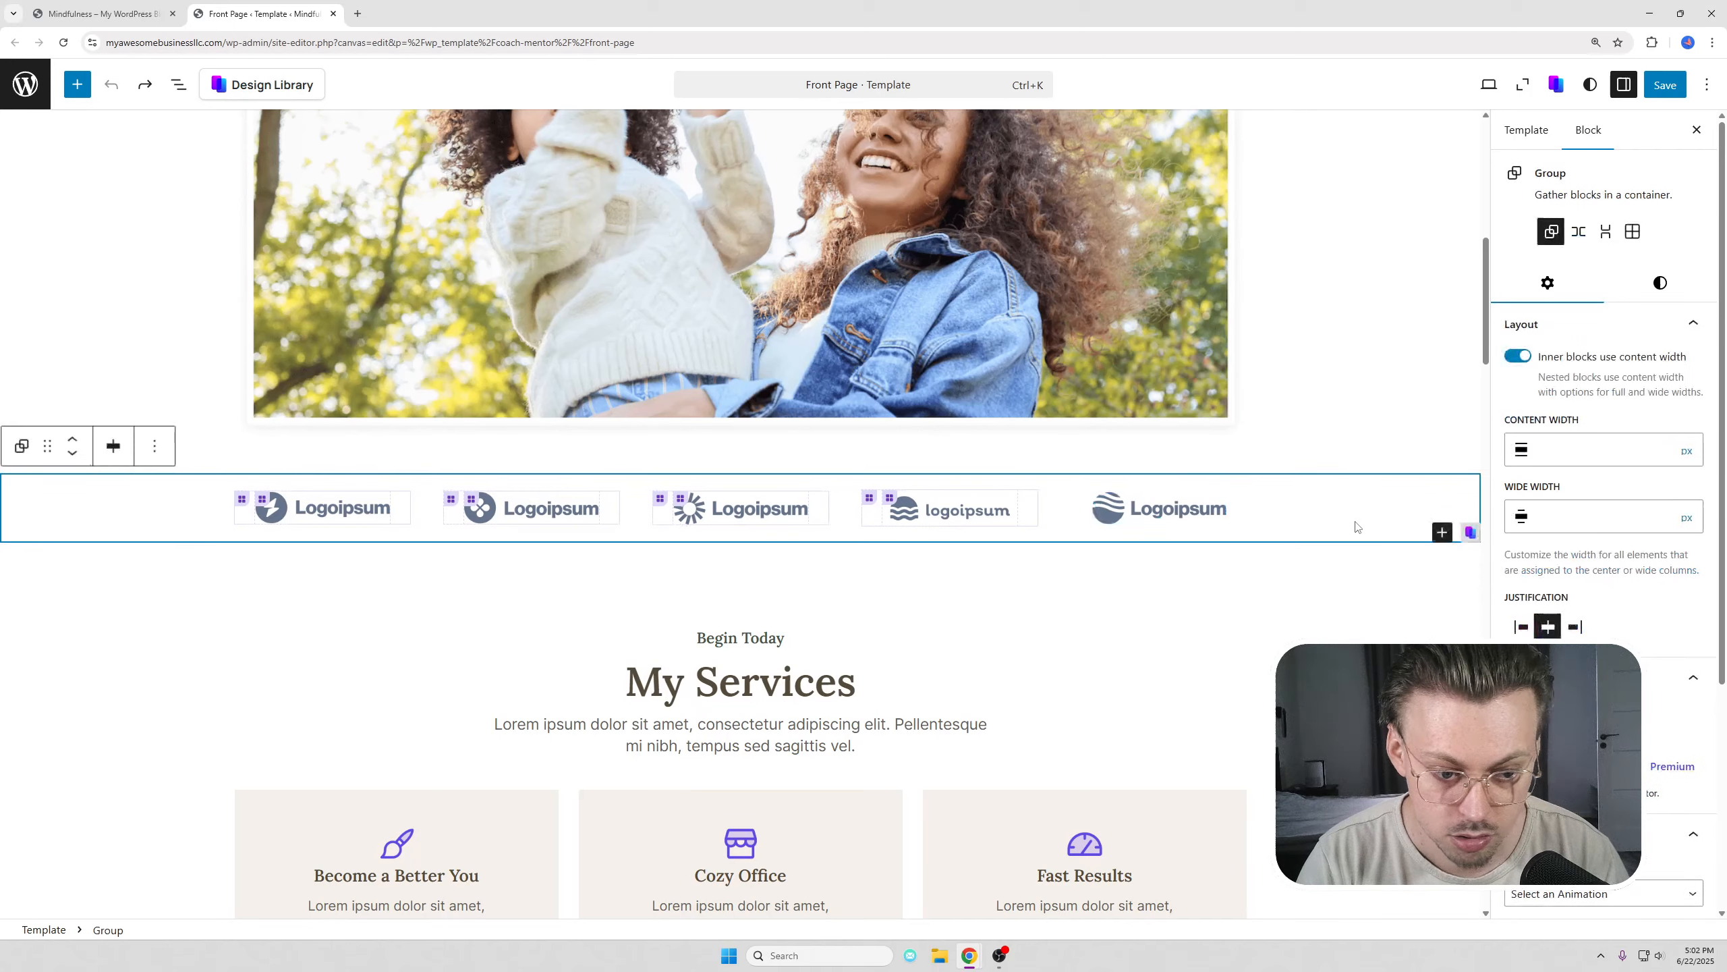
{"action": "left_click", "coordinate": [154, 446]}
{"action": "scroll", "coordinate": [232, 878], "scroll_direction": "down", "scroll_amount": 2}
{"action": "left_click", "coordinate": [168, 916]}
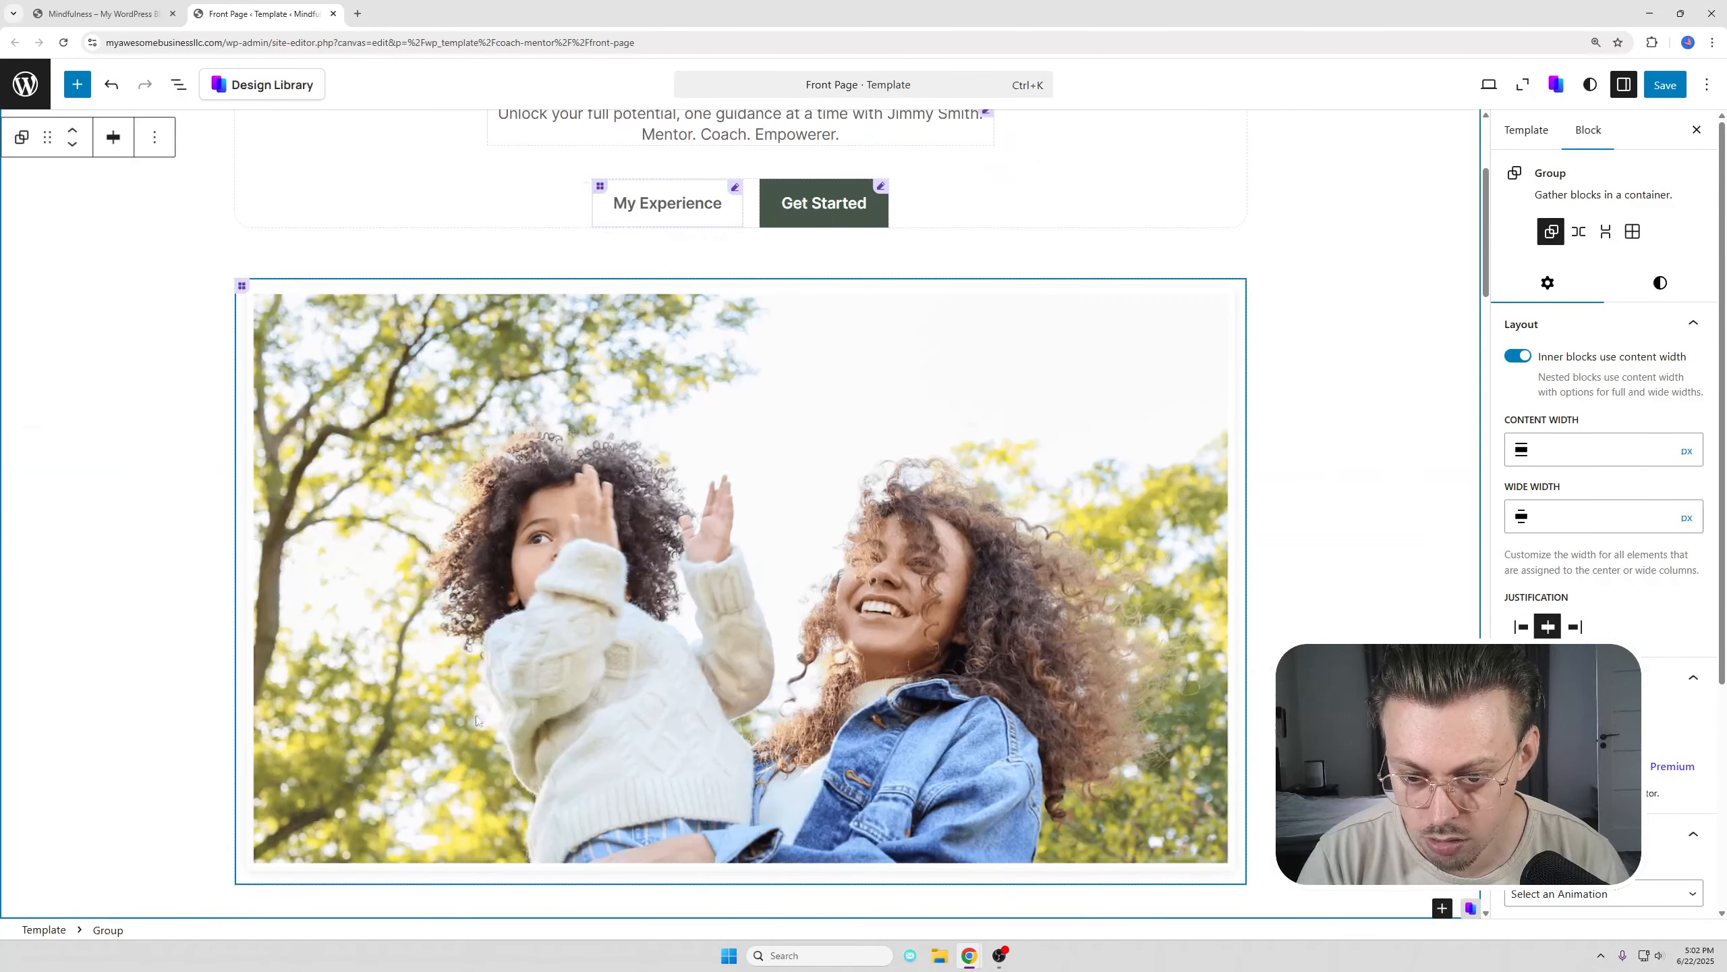
{"action": "scroll", "coordinate": [572, 531], "scroll_direction": "down", "scroll_amount": 5}
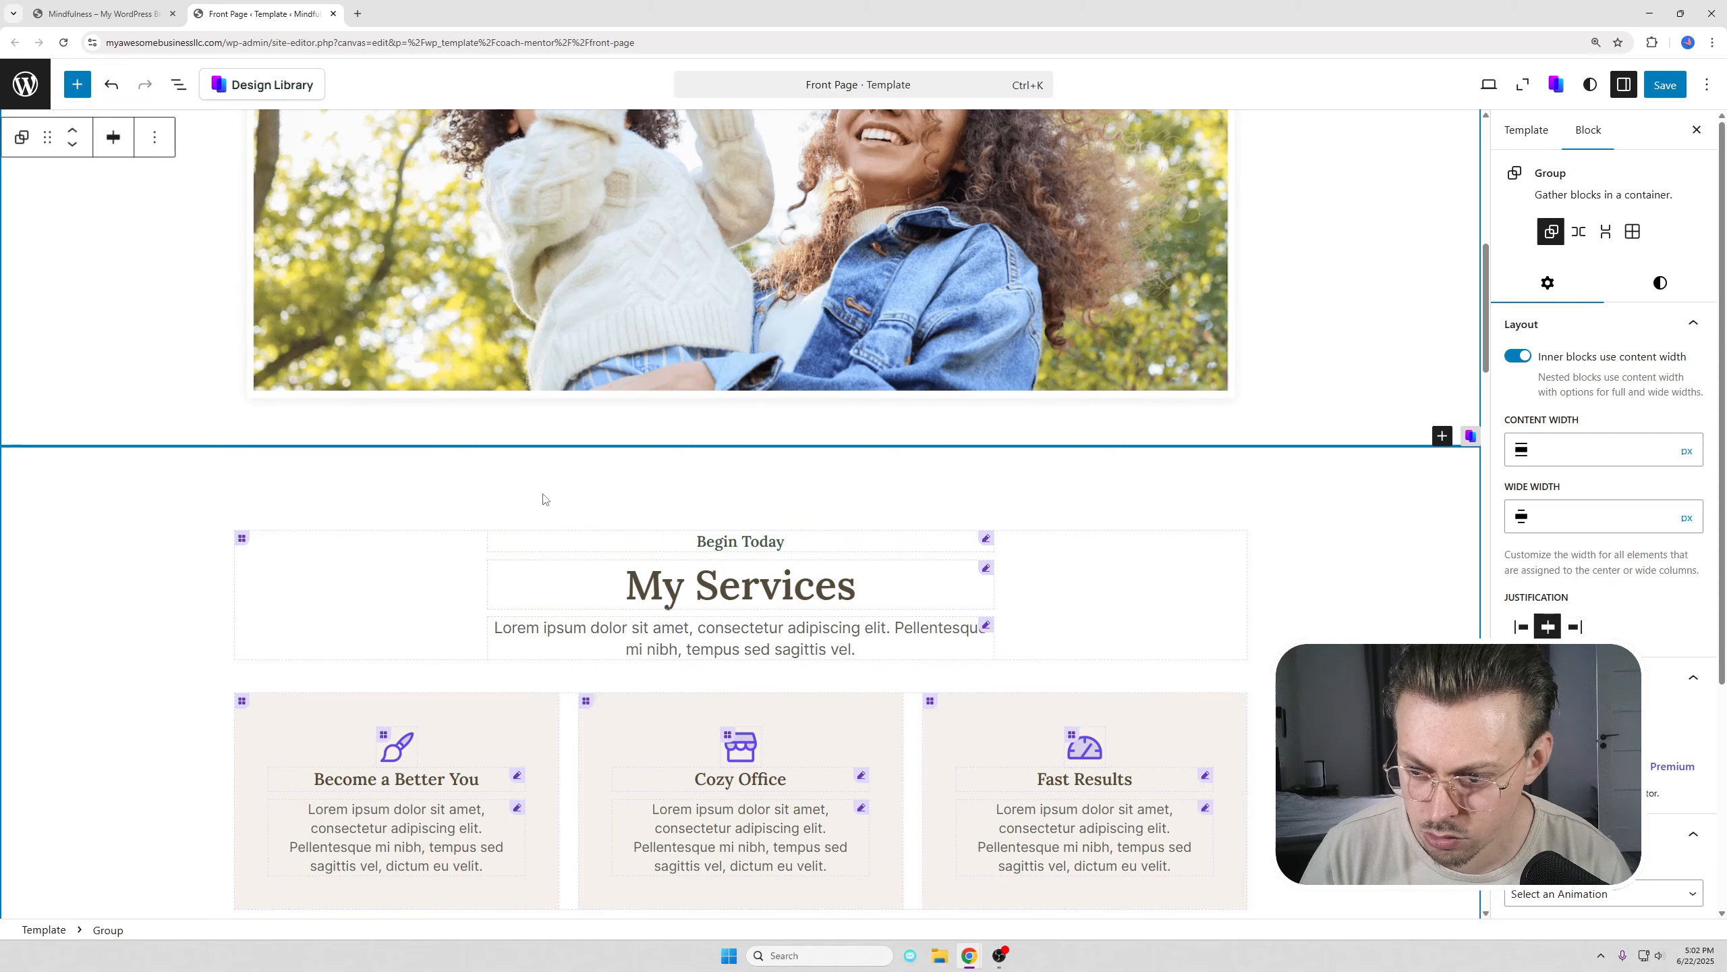
{"action": "key", "text": "ctrl+z"}
- Review the front page template's sections from My Services down to the Popular Articles blog section
{"action": "scroll", "coordinate": [937, 487], "scroll_direction": "down", "scroll_amount": 5}
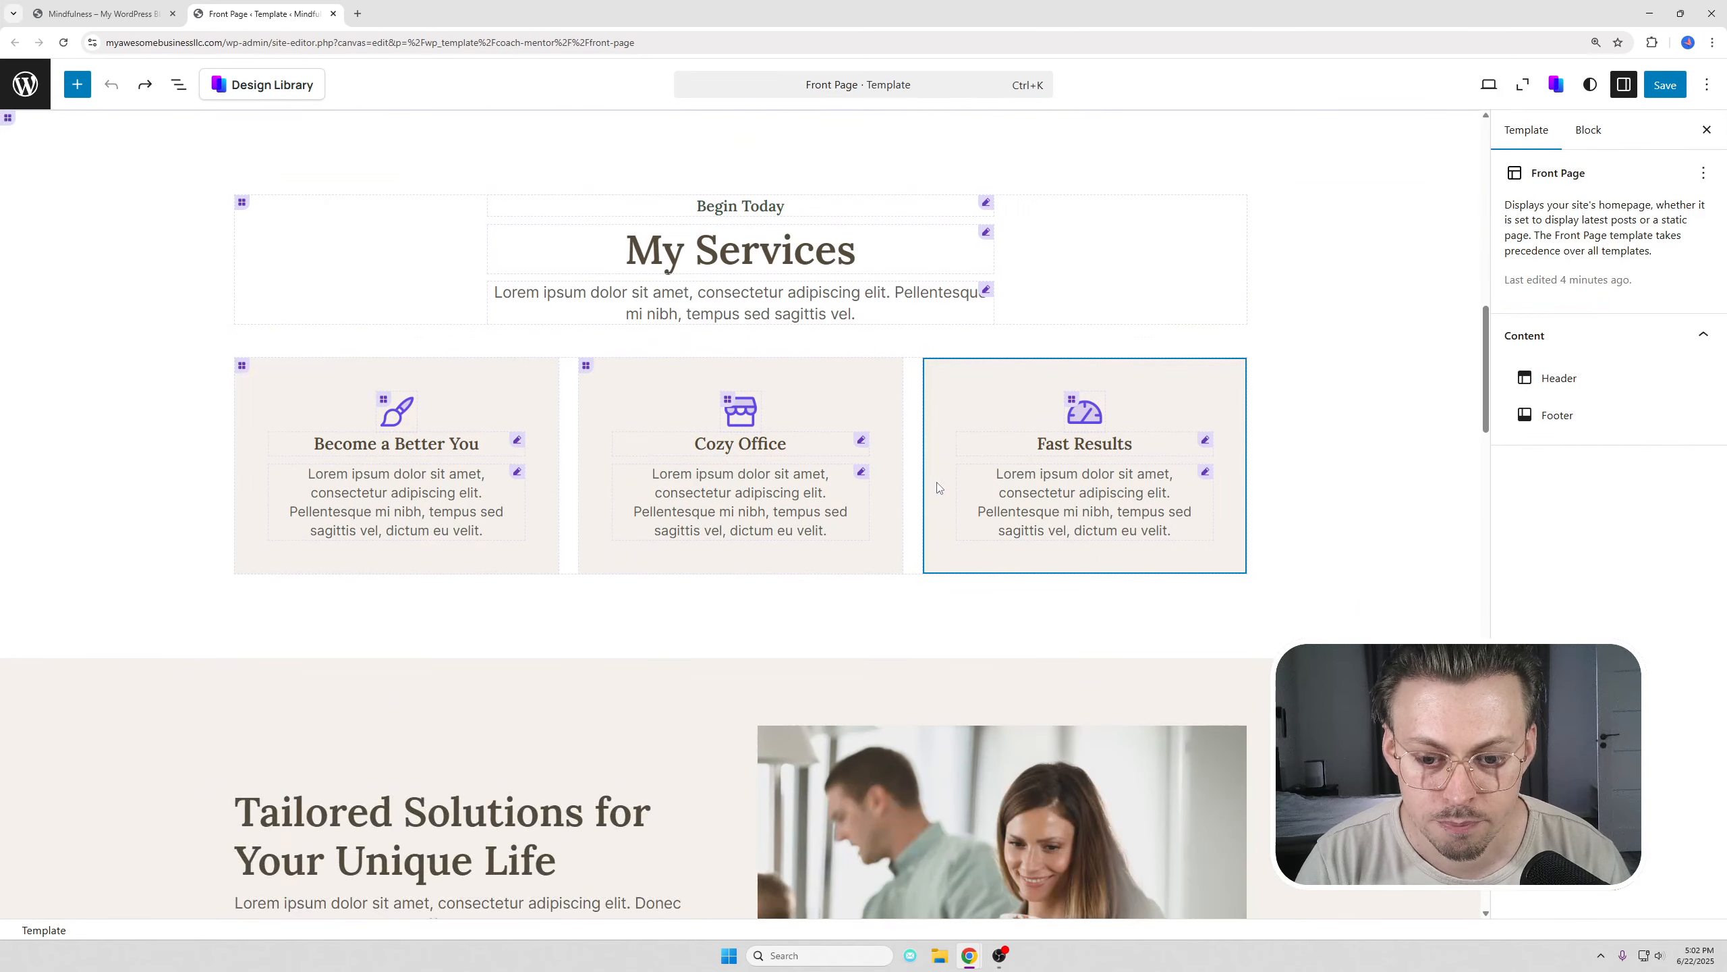
{"action": "scroll", "coordinate": [950, 487], "scroll_direction": "down", "scroll_amount": 12}
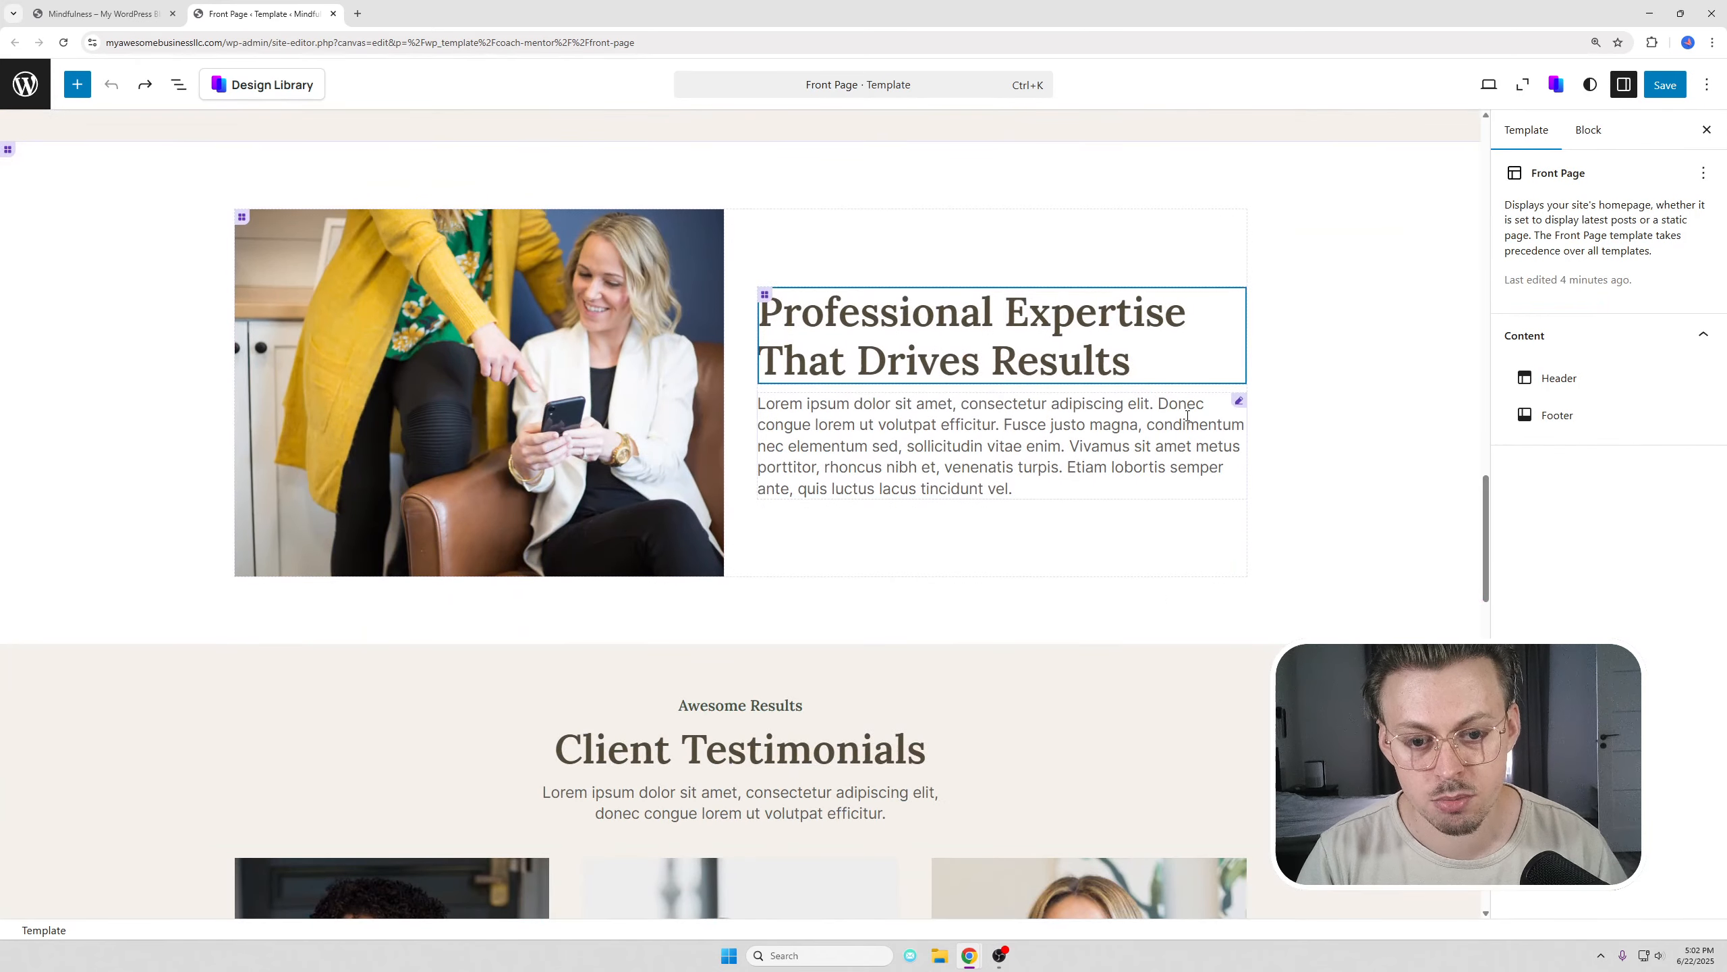
{"action": "scroll", "coordinate": [914, 398], "scroll_direction": "down", "scroll_amount": 15}
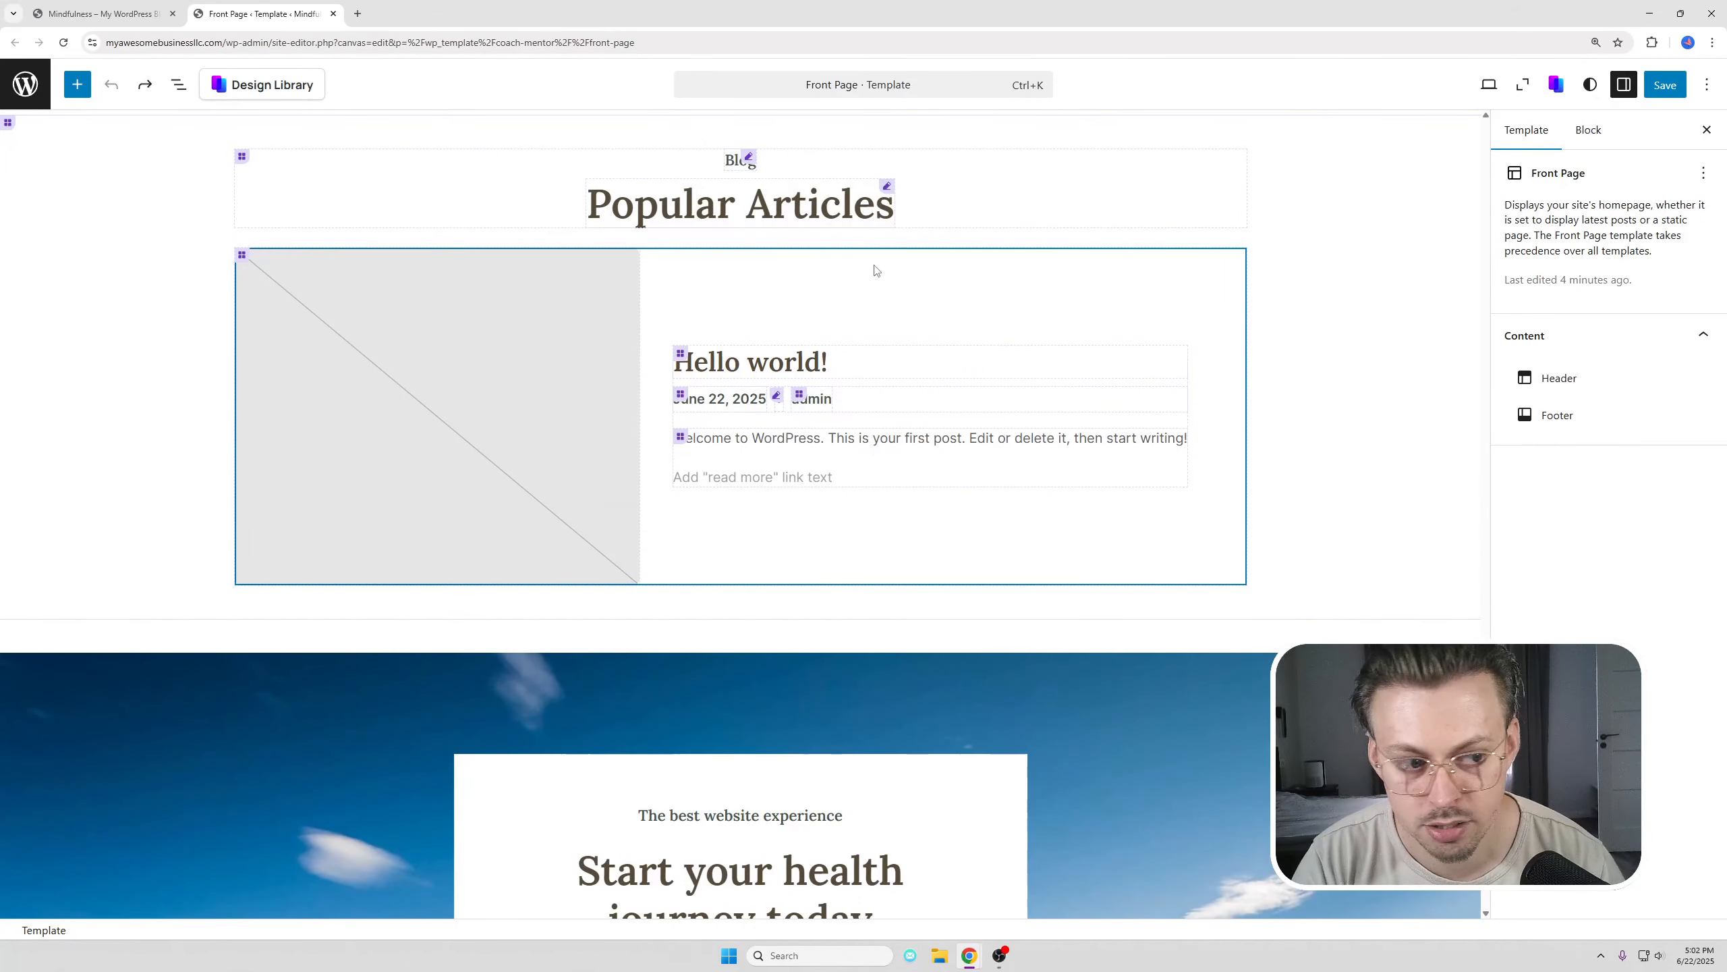
{"action": "left_click", "coordinate": [1018, 336]}
- Open the site's WordPress dashboard in a separate browser tab and go to the list of all posts
{"action": "left_click", "coordinate": [143, 6]}
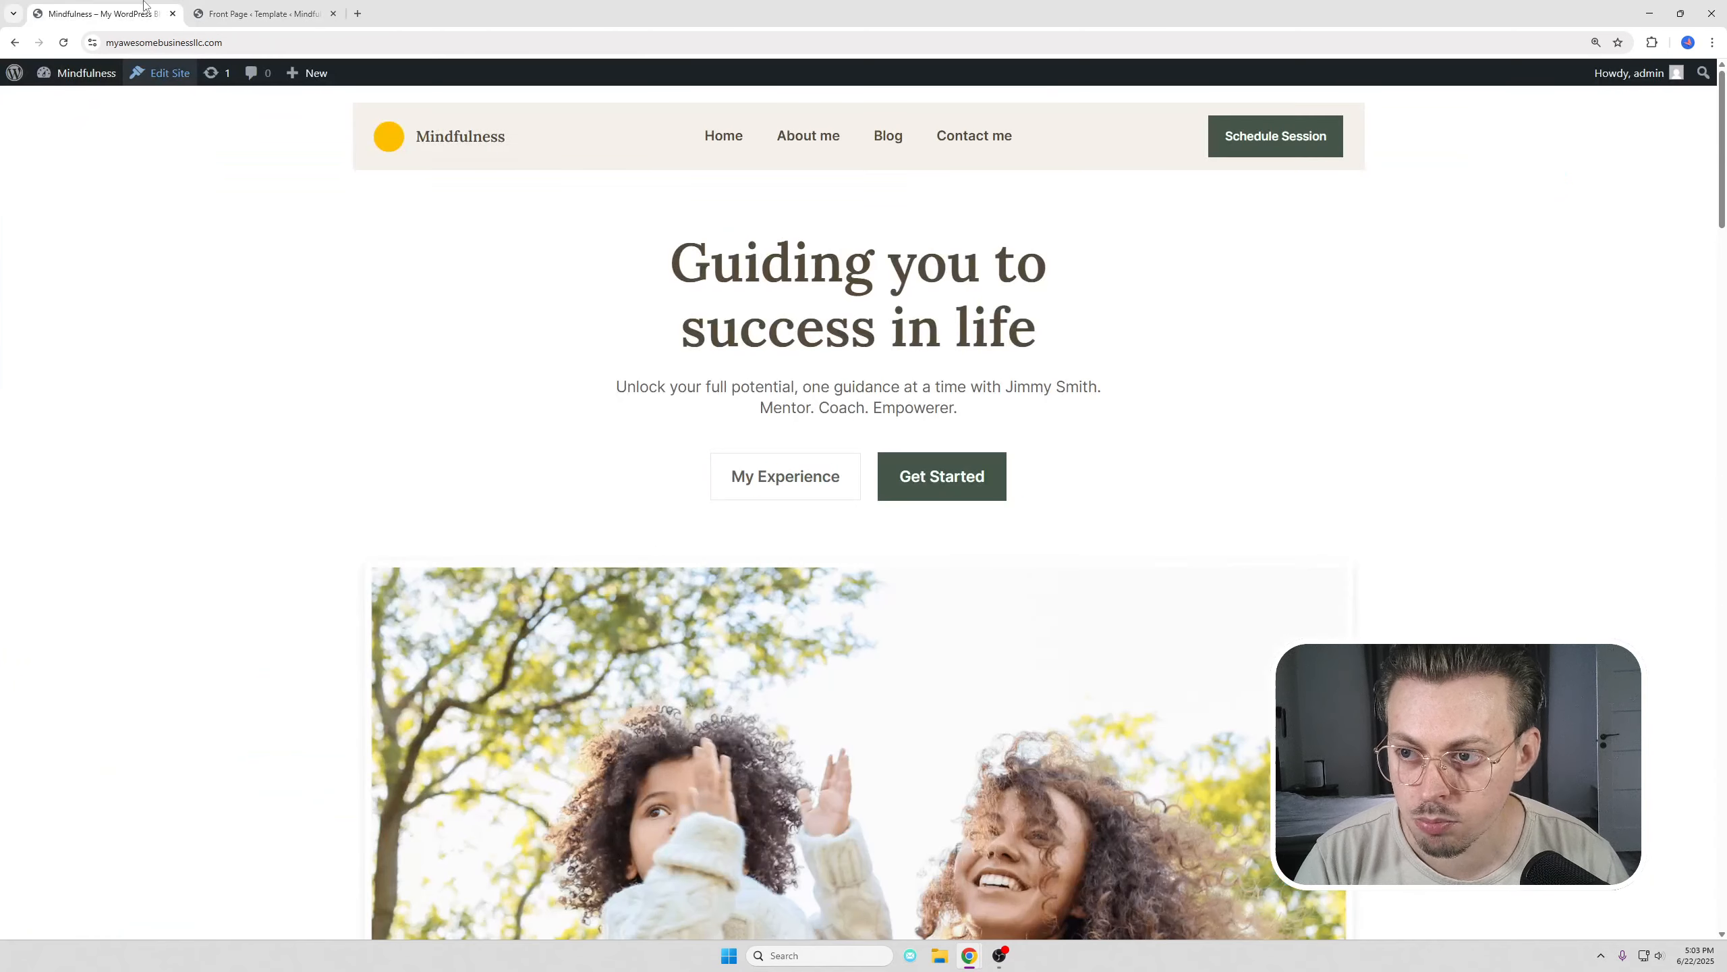
{"action": "middle_click", "coordinate": [62, 98]}
{"action": "left_click", "coordinate": [290, 7]}
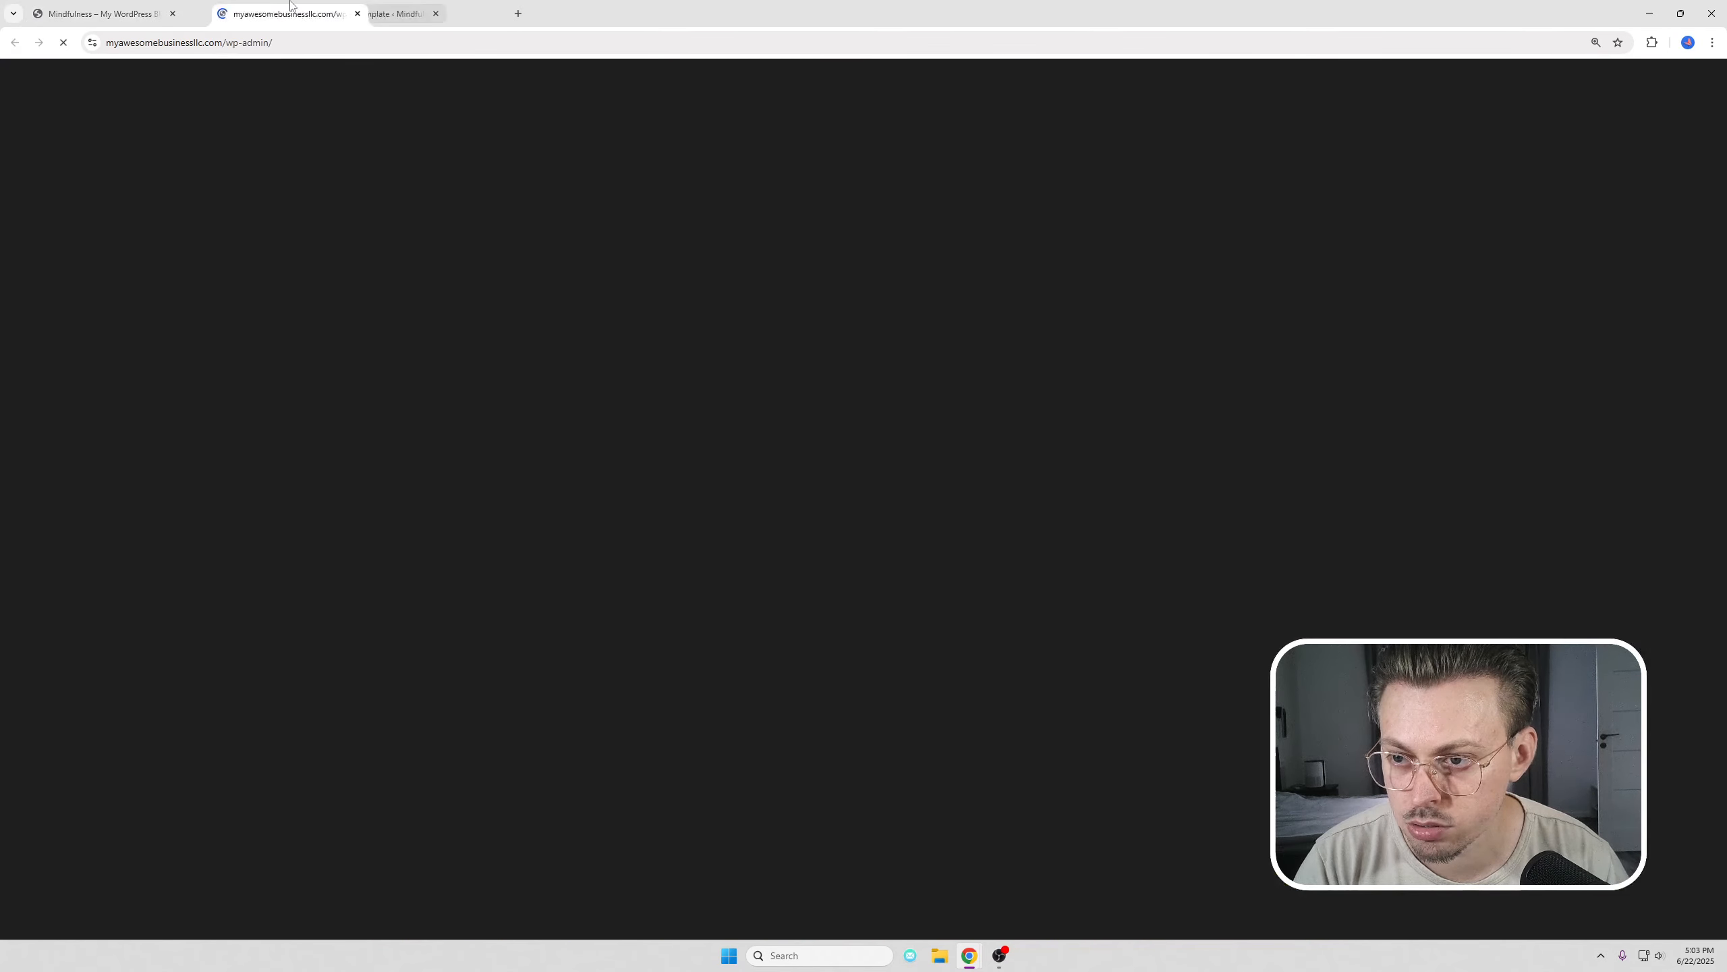
{"action": "mouse_move", "coordinate": [69, 208]}
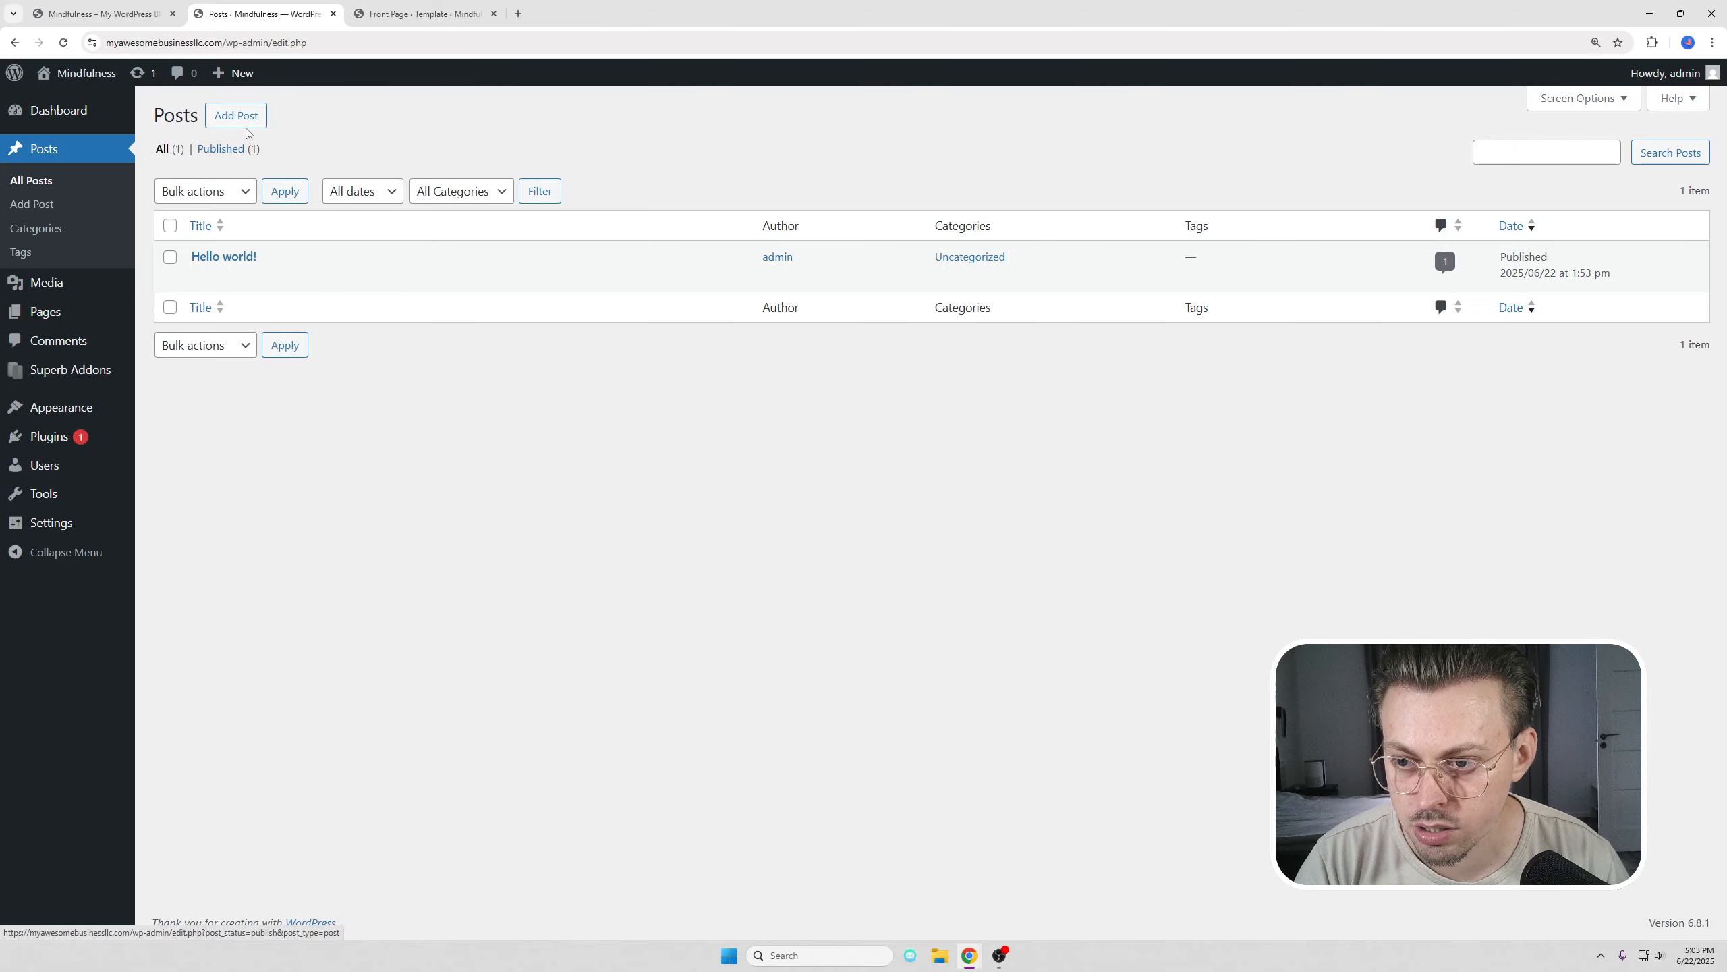
- Add a blog post titled "New Post" and publish it
{"action": "left_click", "coordinate": [246, 120]}
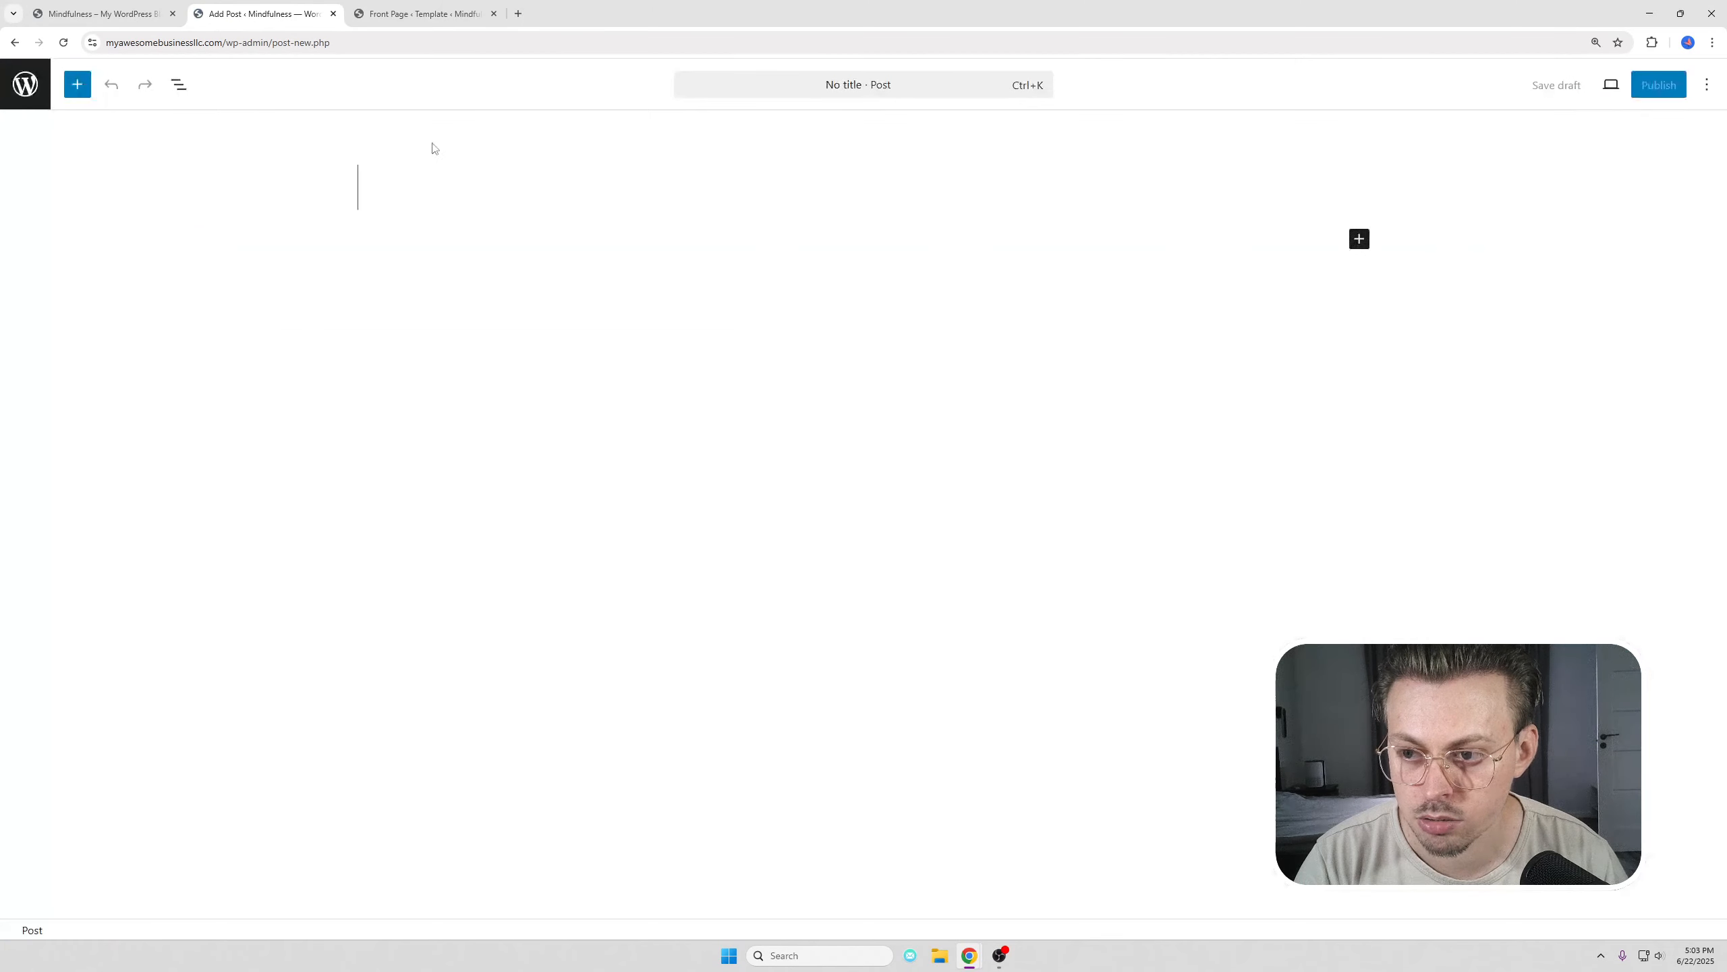
{"action": "type", "text": "New Post"}
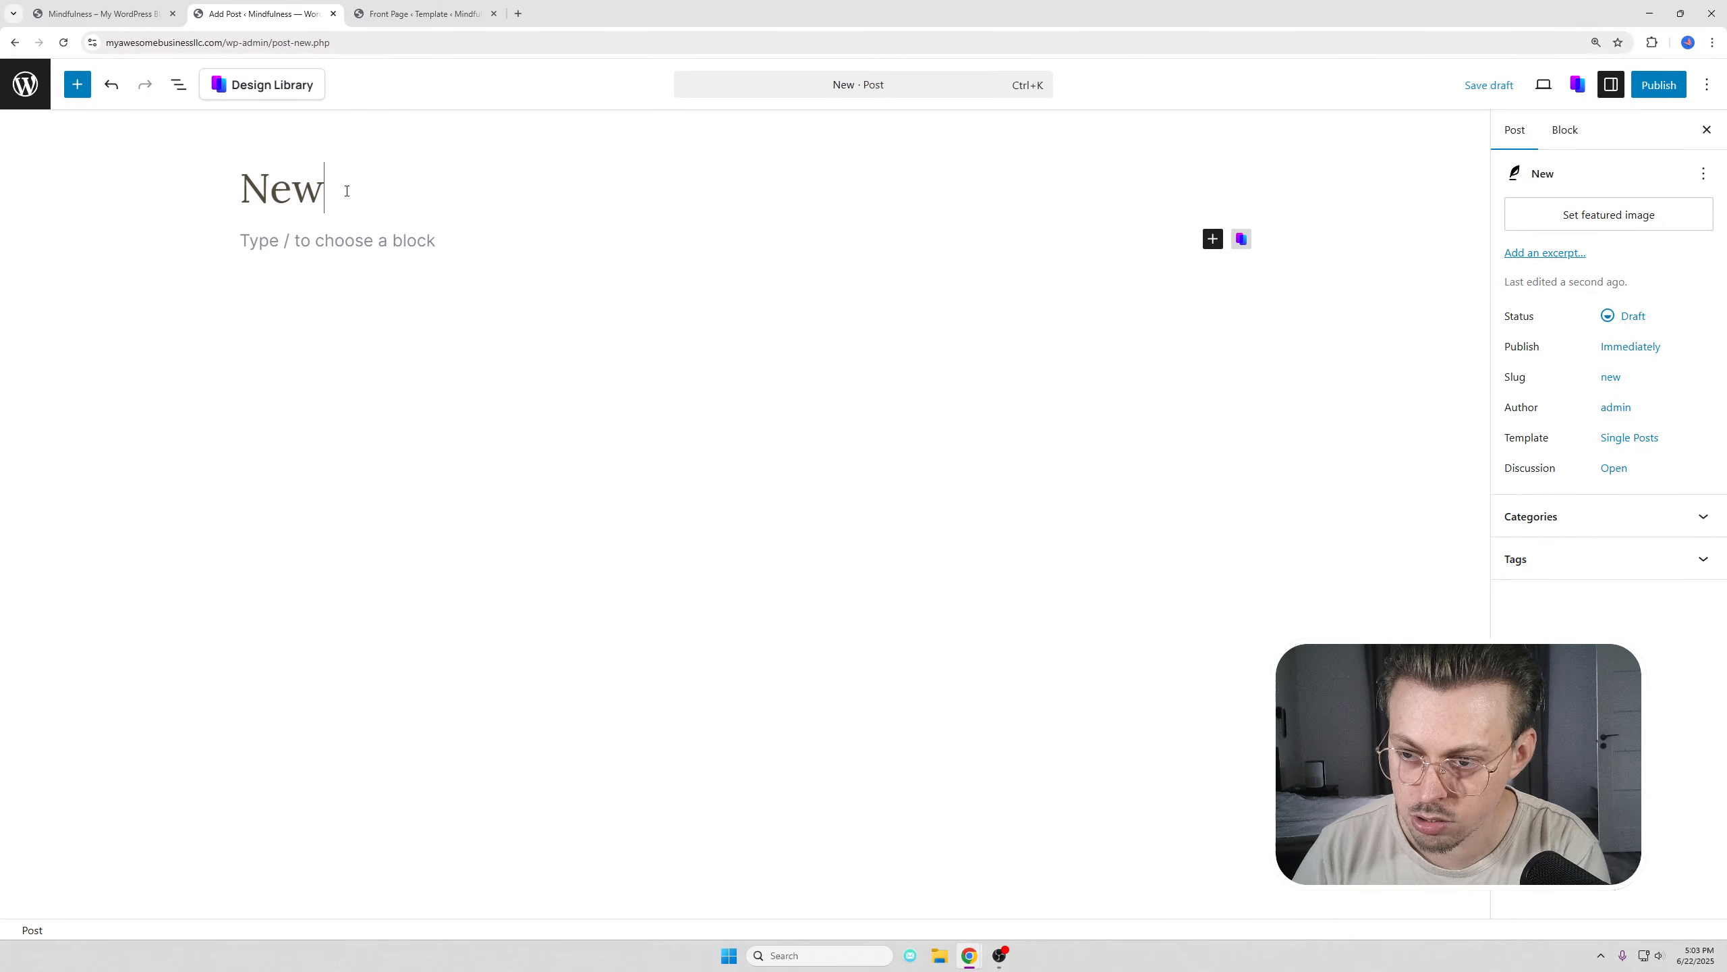
{"action": "left_click", "coordinate": [1659, 85]}
{"action": "left_click", "coordinate": [1662, 84]}
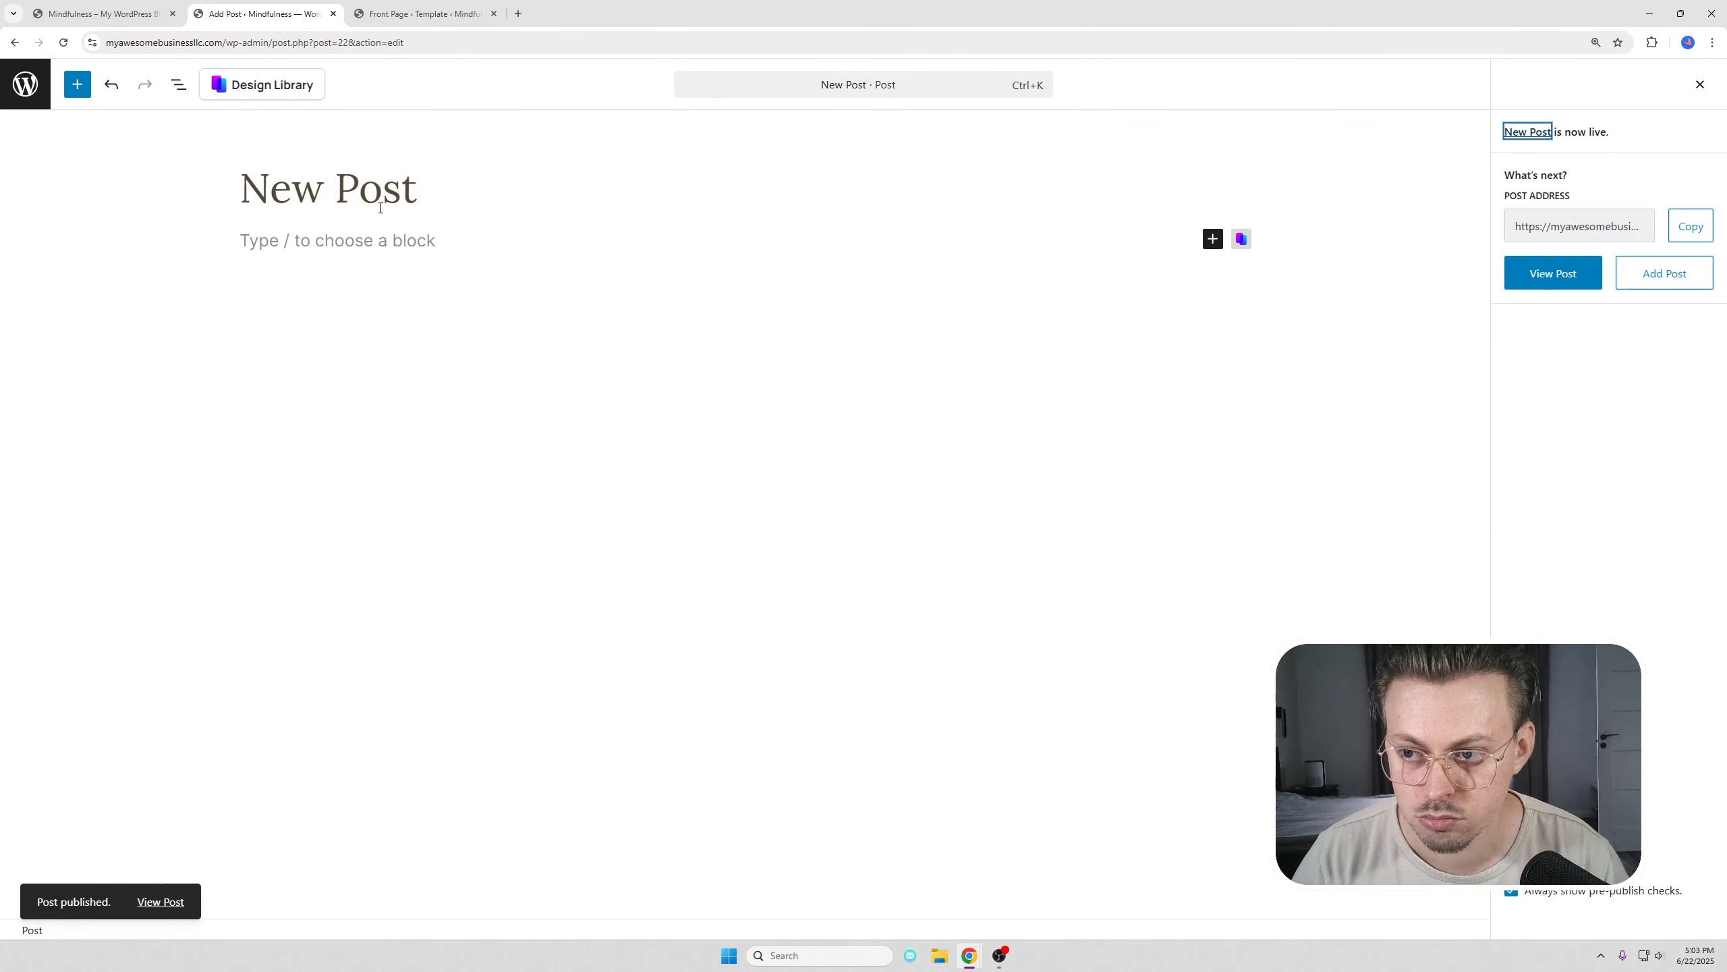
- Load the live homepage myawesomebusinessllc.com in a new browser tab and check its Popular Articles section
{"action": "left_click", "coordinate": [425, 13]}
{"action": "left_click", "coordinate": [217, 13]}
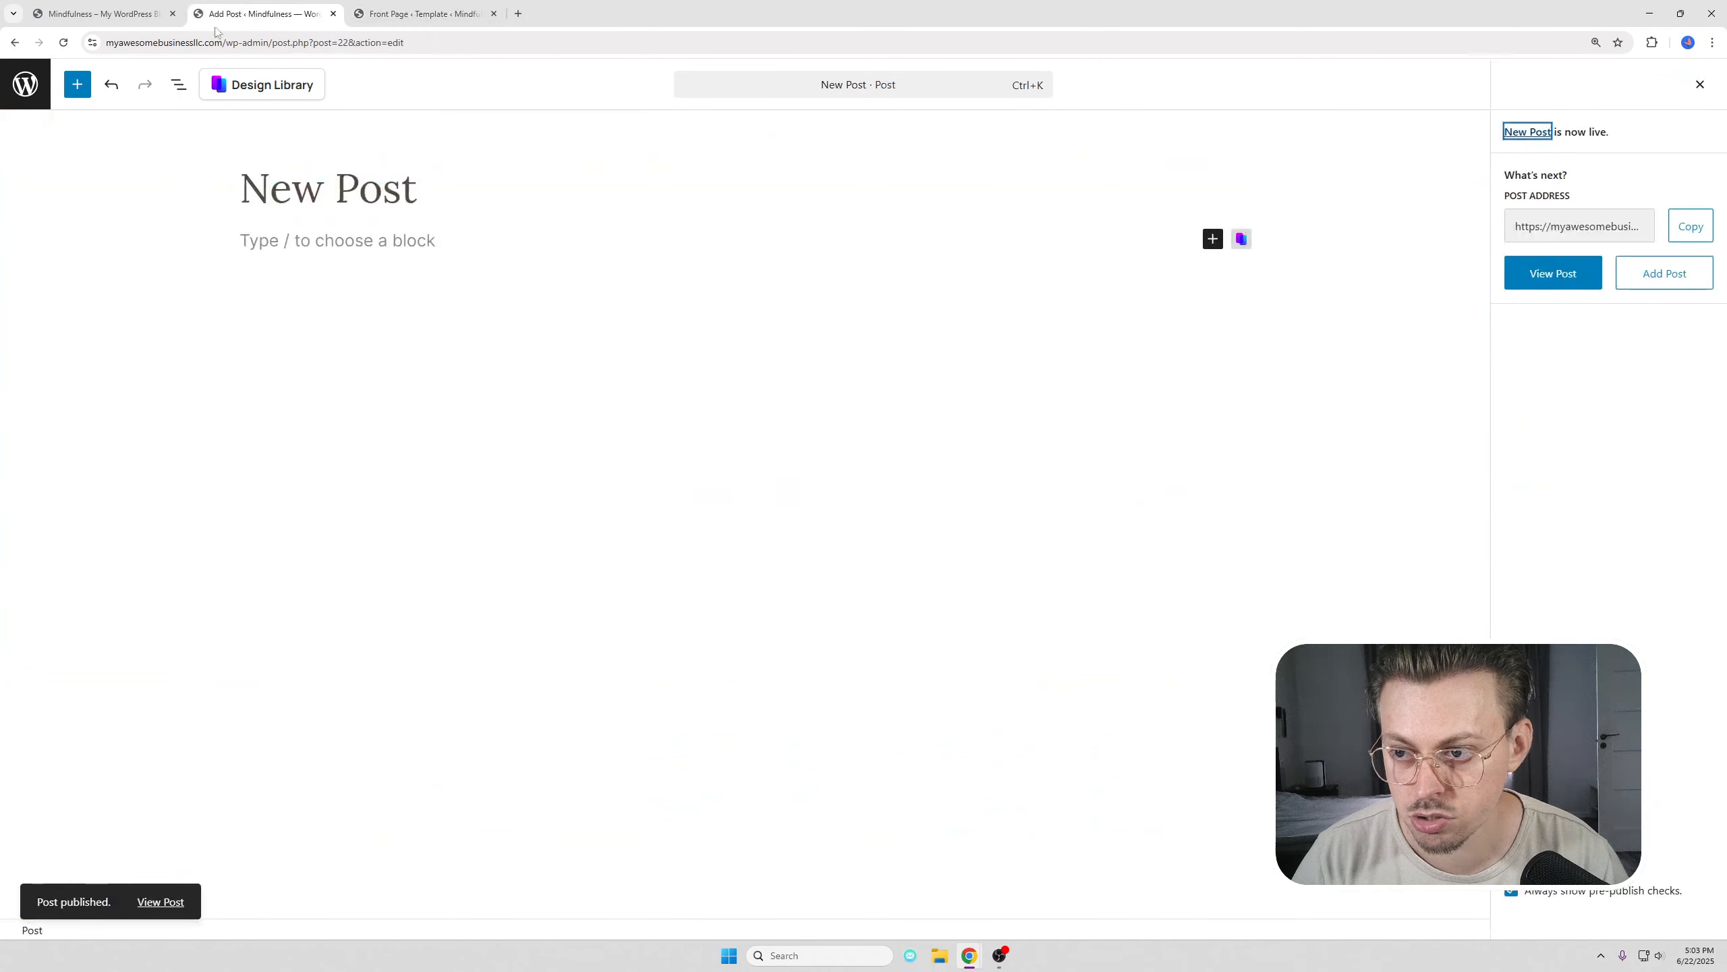
{"action": "left_click", "coordinate": [520, 14]}
{"action": "type", "text": "my"}
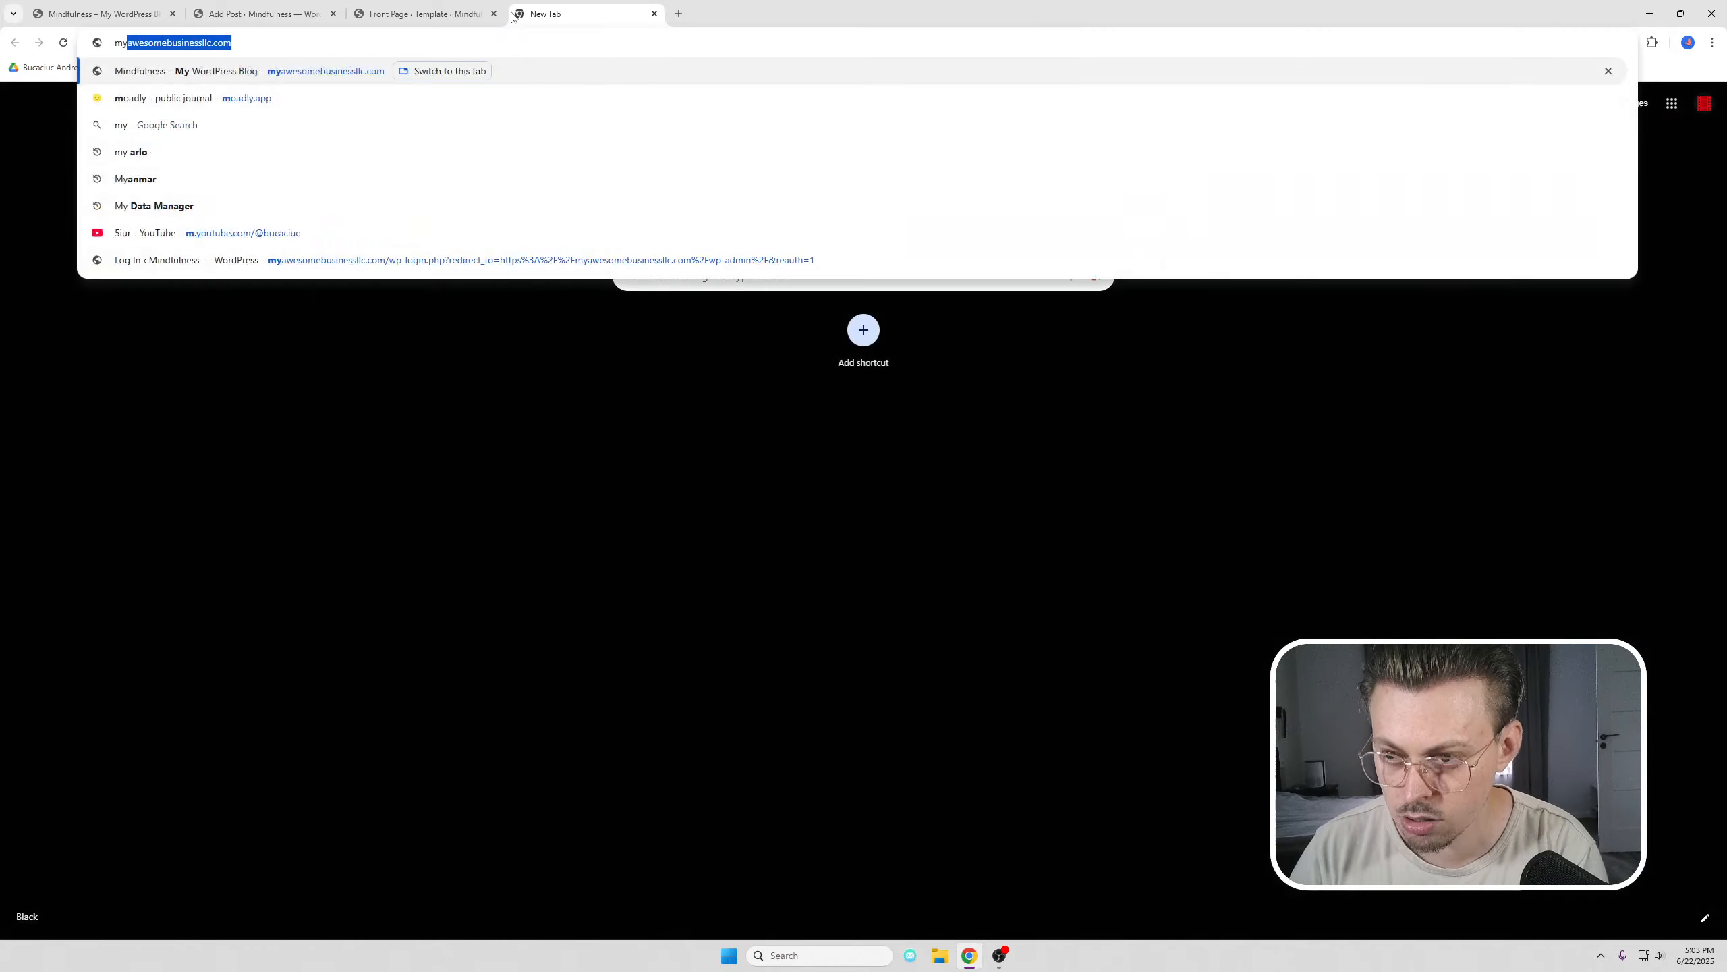
{"action": "key", "text": "Return"}
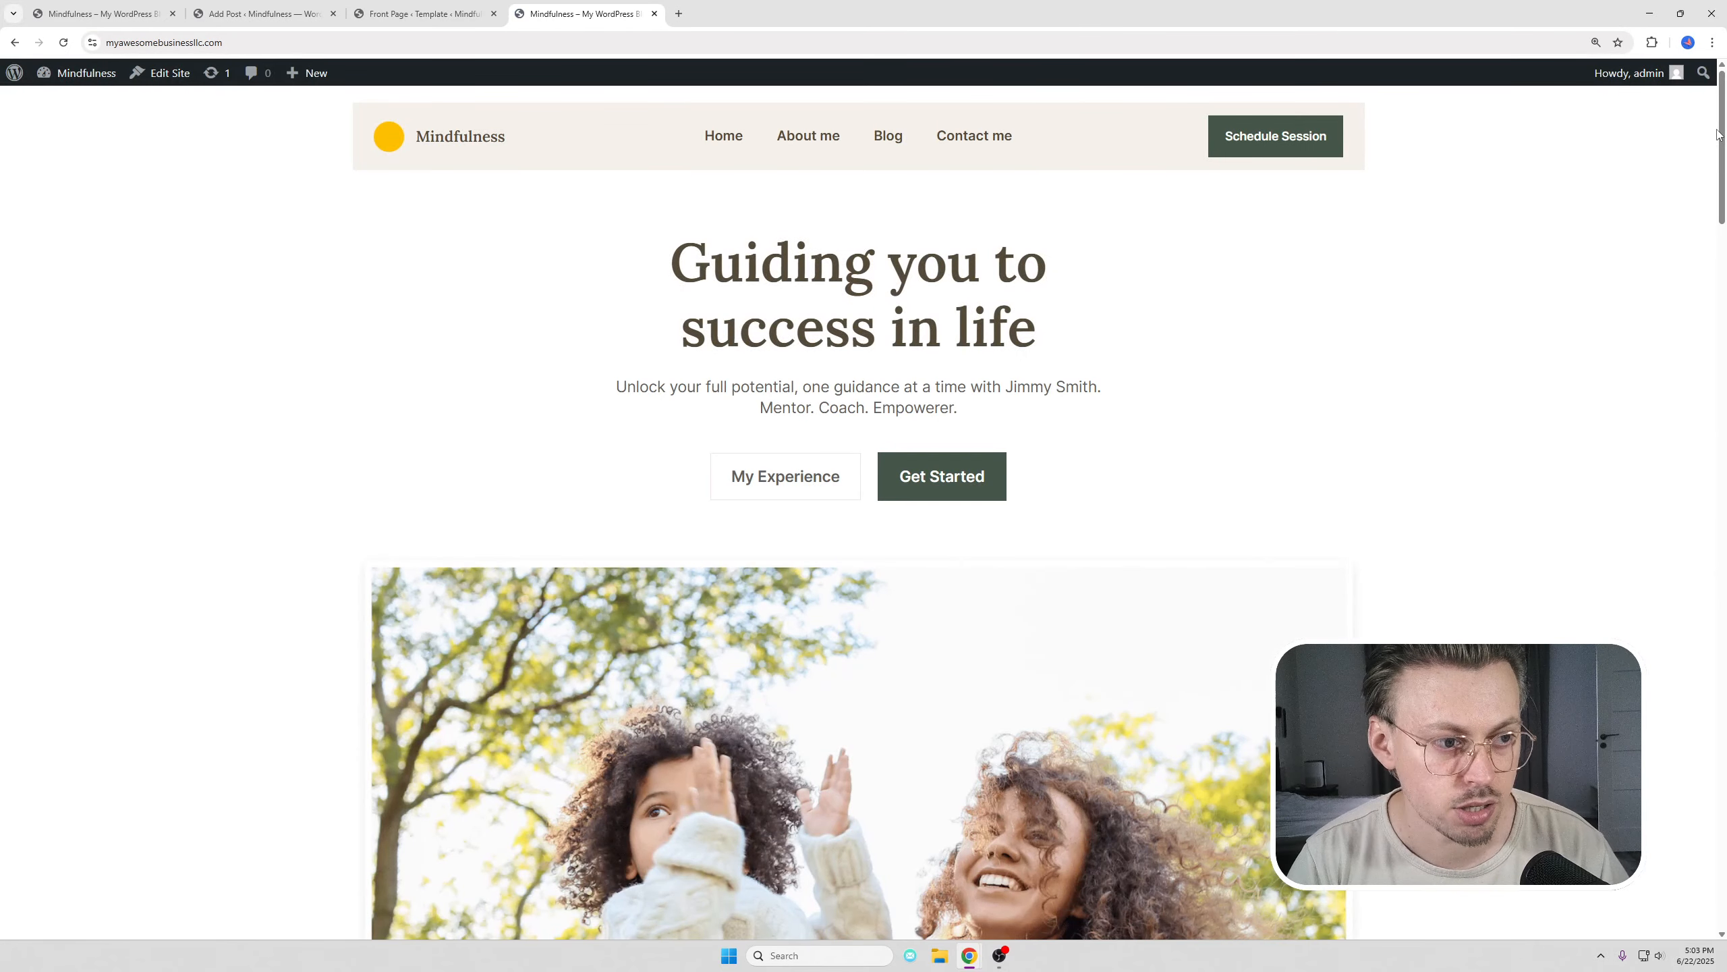
{"action": "left_click_drag", "start_coordinate": [1722, 129], "coordinate": [1667, 727]}
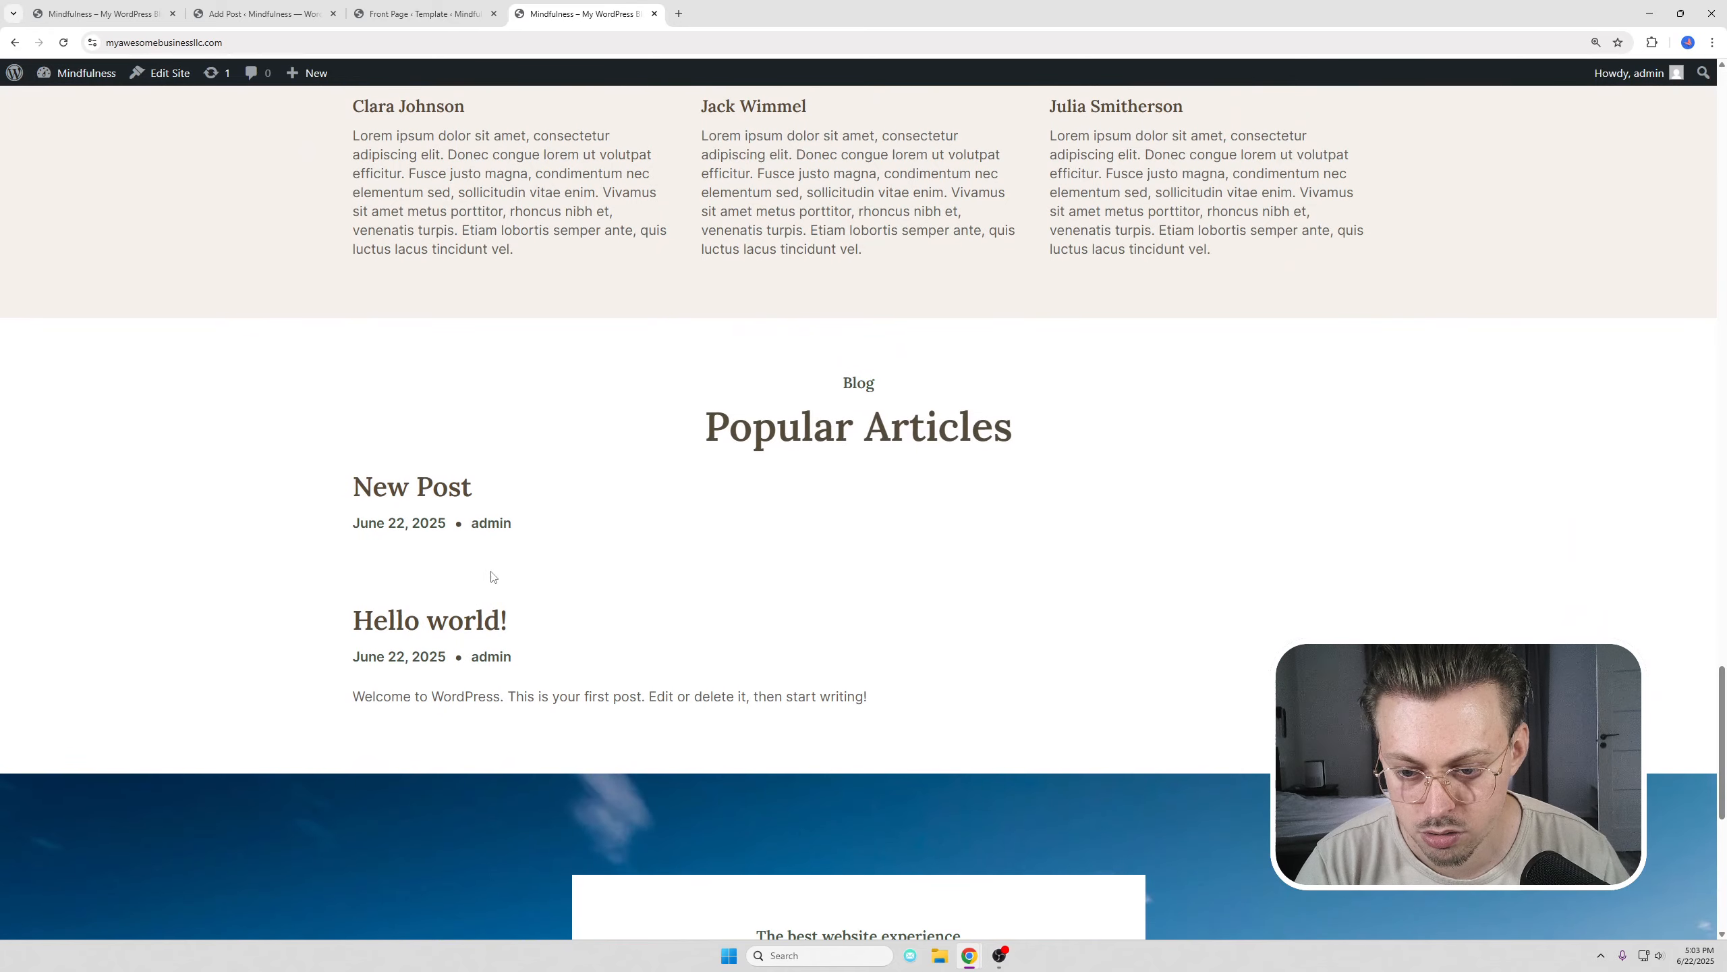
{"action": "scroll", "coordinate": [445, 480], "scroll_direction": "down", "scroll_amount": 3}
{"action": "scroll", "coordinate": [496, 735], "scroll_direction": "up", "scroll_amount": 20}
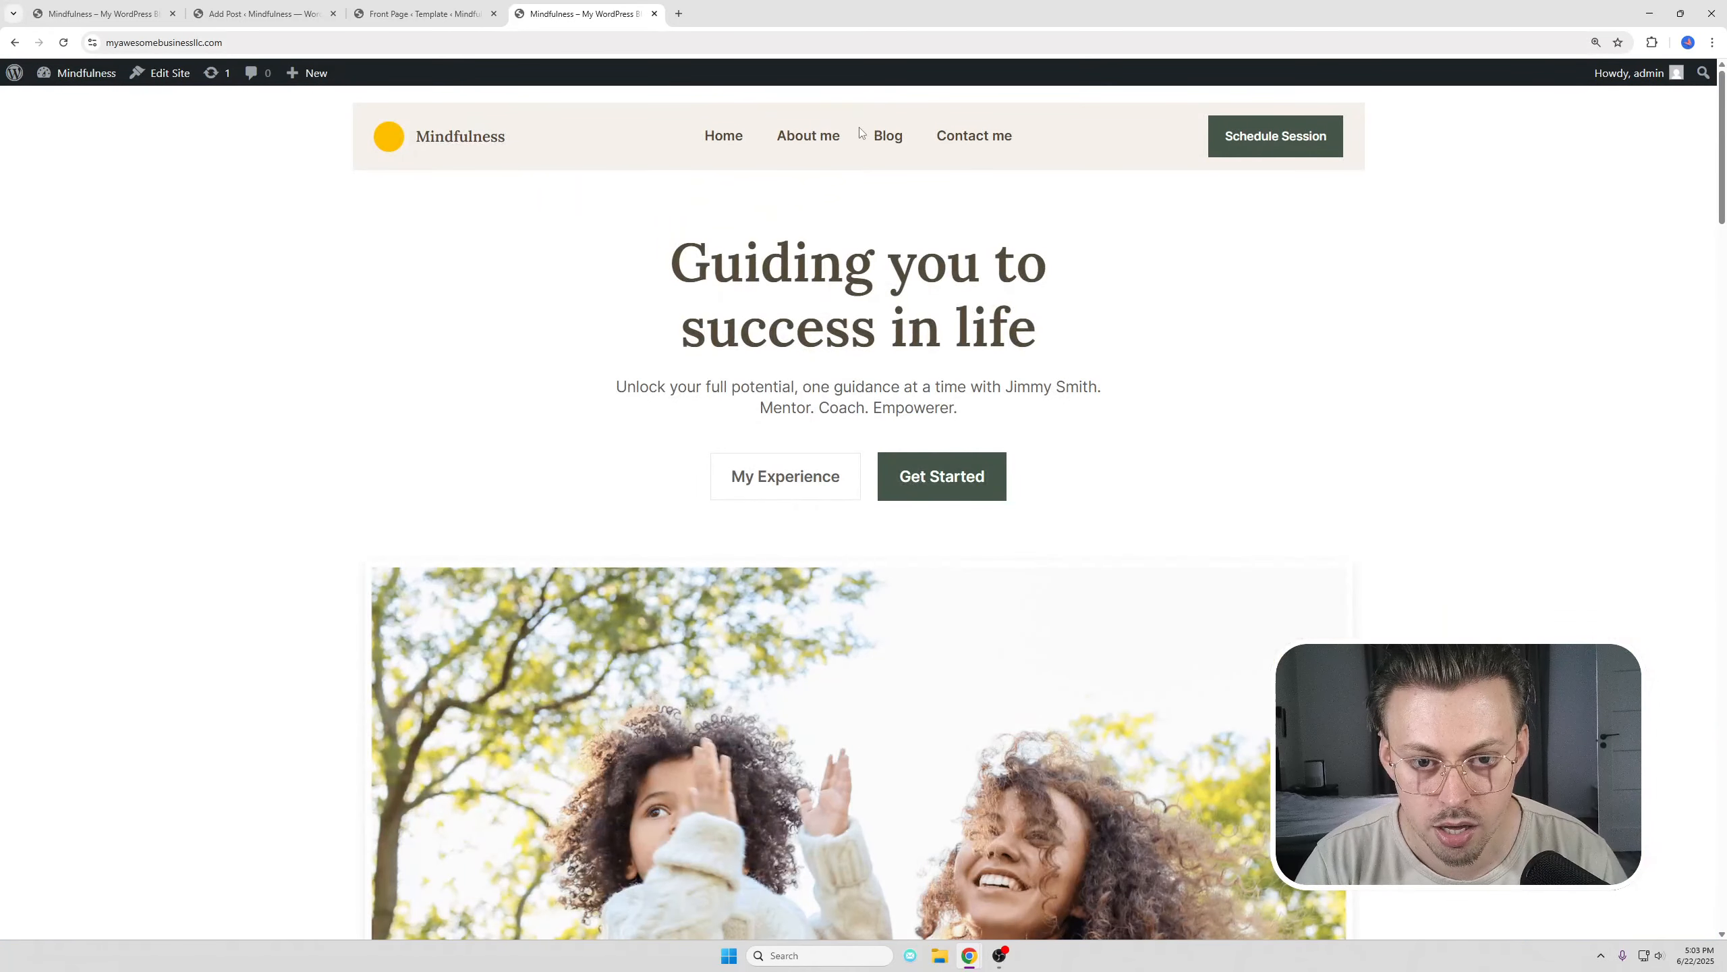
- Open the live site's Blog page and review its post list and sidebar
{"action": "left_click", "coordinate": [882, 137]}
{"action": "scroll", "coordinate": [474, 170], "scroll_direction": "down", "scroll_amount": 2}
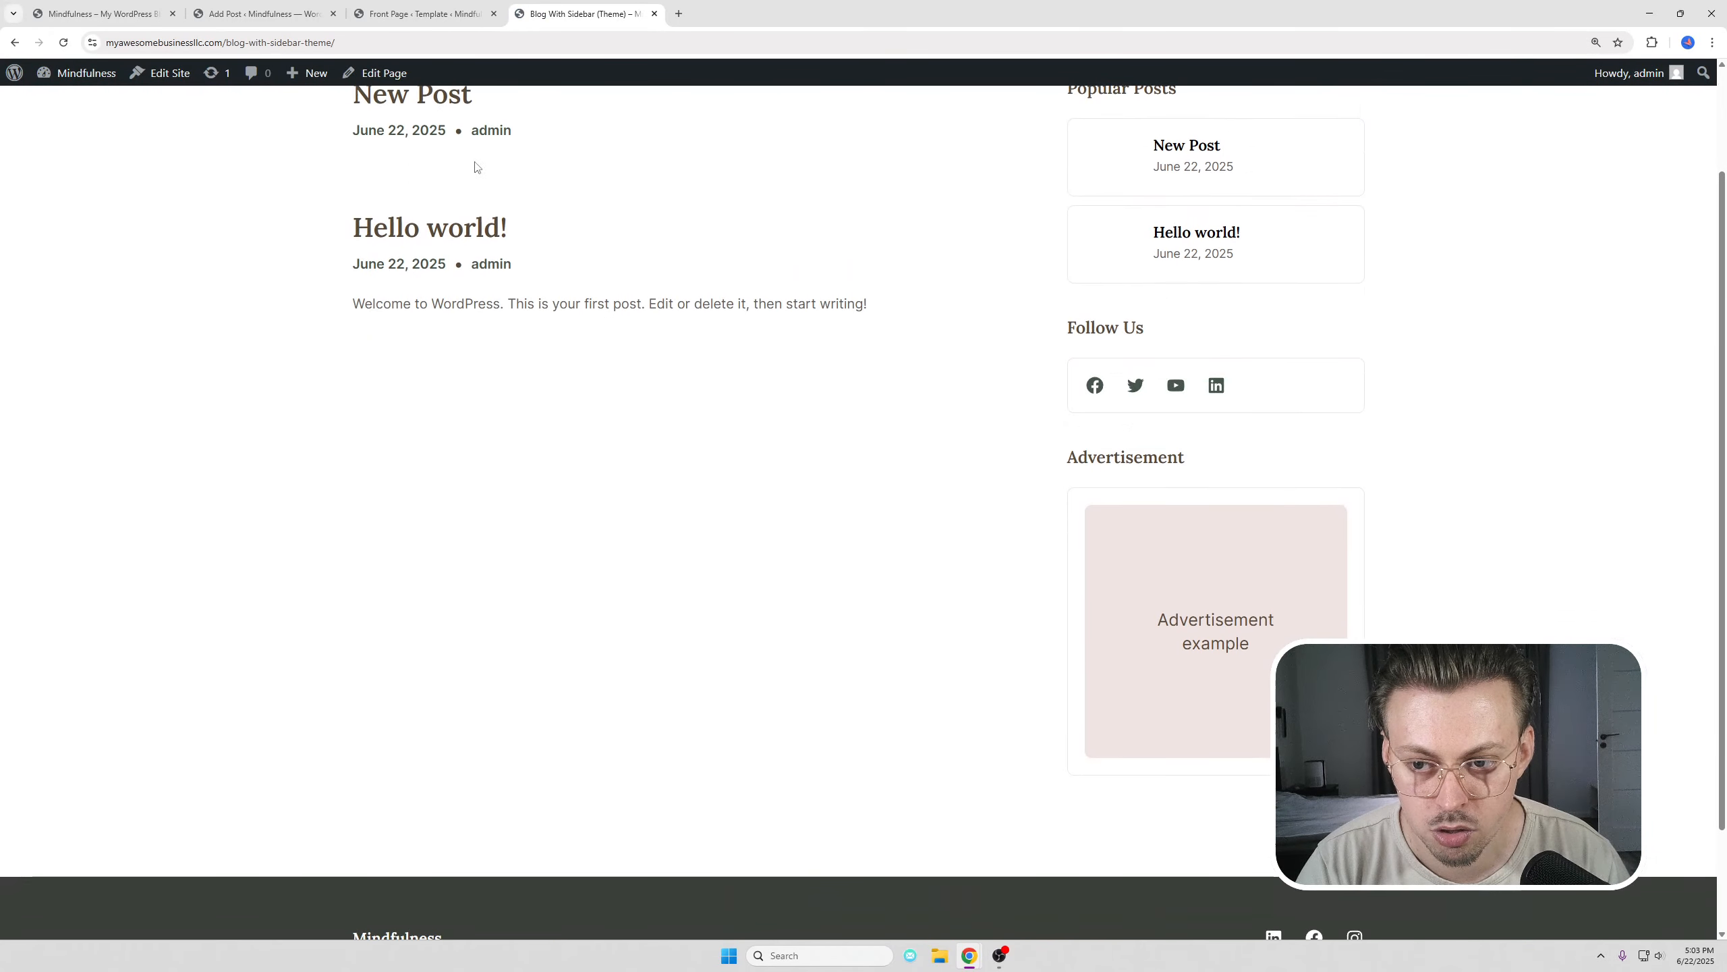
{"action": "scroll", "coordinate": [493, 314], "scroll_direction": "up", "scroll_amount": 2}
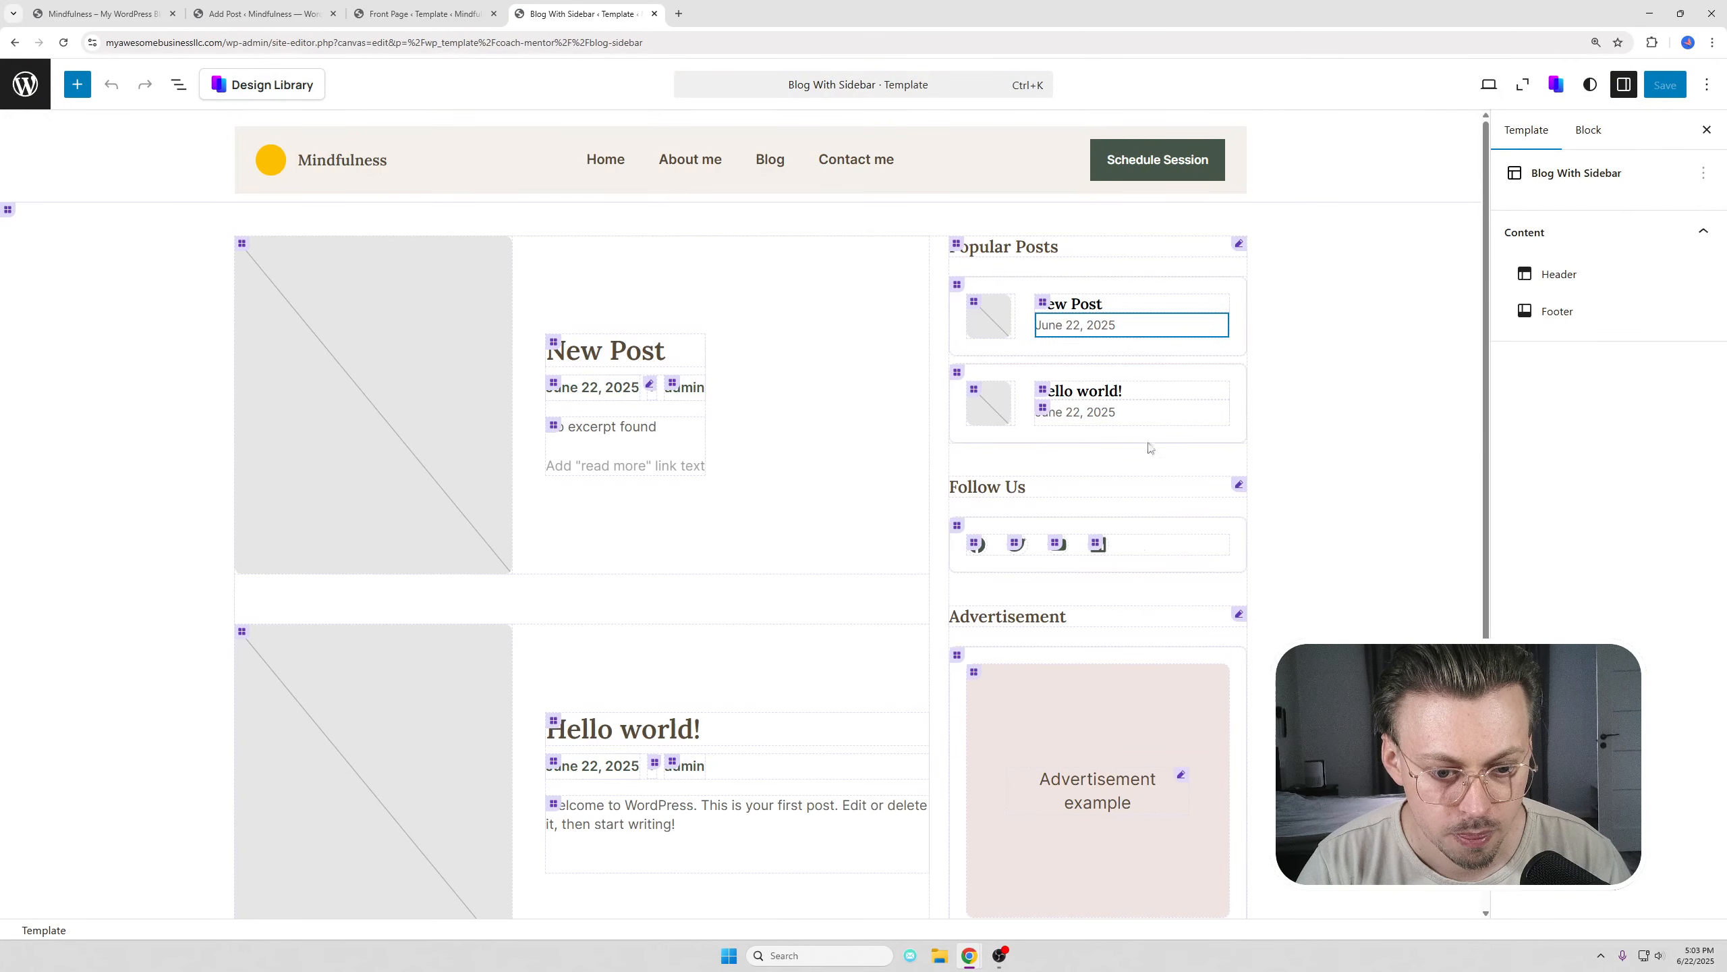
- Delete the group holding the "Advertisement example" box from the sidebar of the Blog With Sidebar template
{"action": "left_click", "coordinate": [1121, 659]}
{"action": "scroll", "coordinate": [1363, 510], "scroll_direction": "down", "scroll_amount": 4}
{"action": "scroll", "coordinate": [1363, 510], "scroll_direction": "down", "scroll_amount": 2}
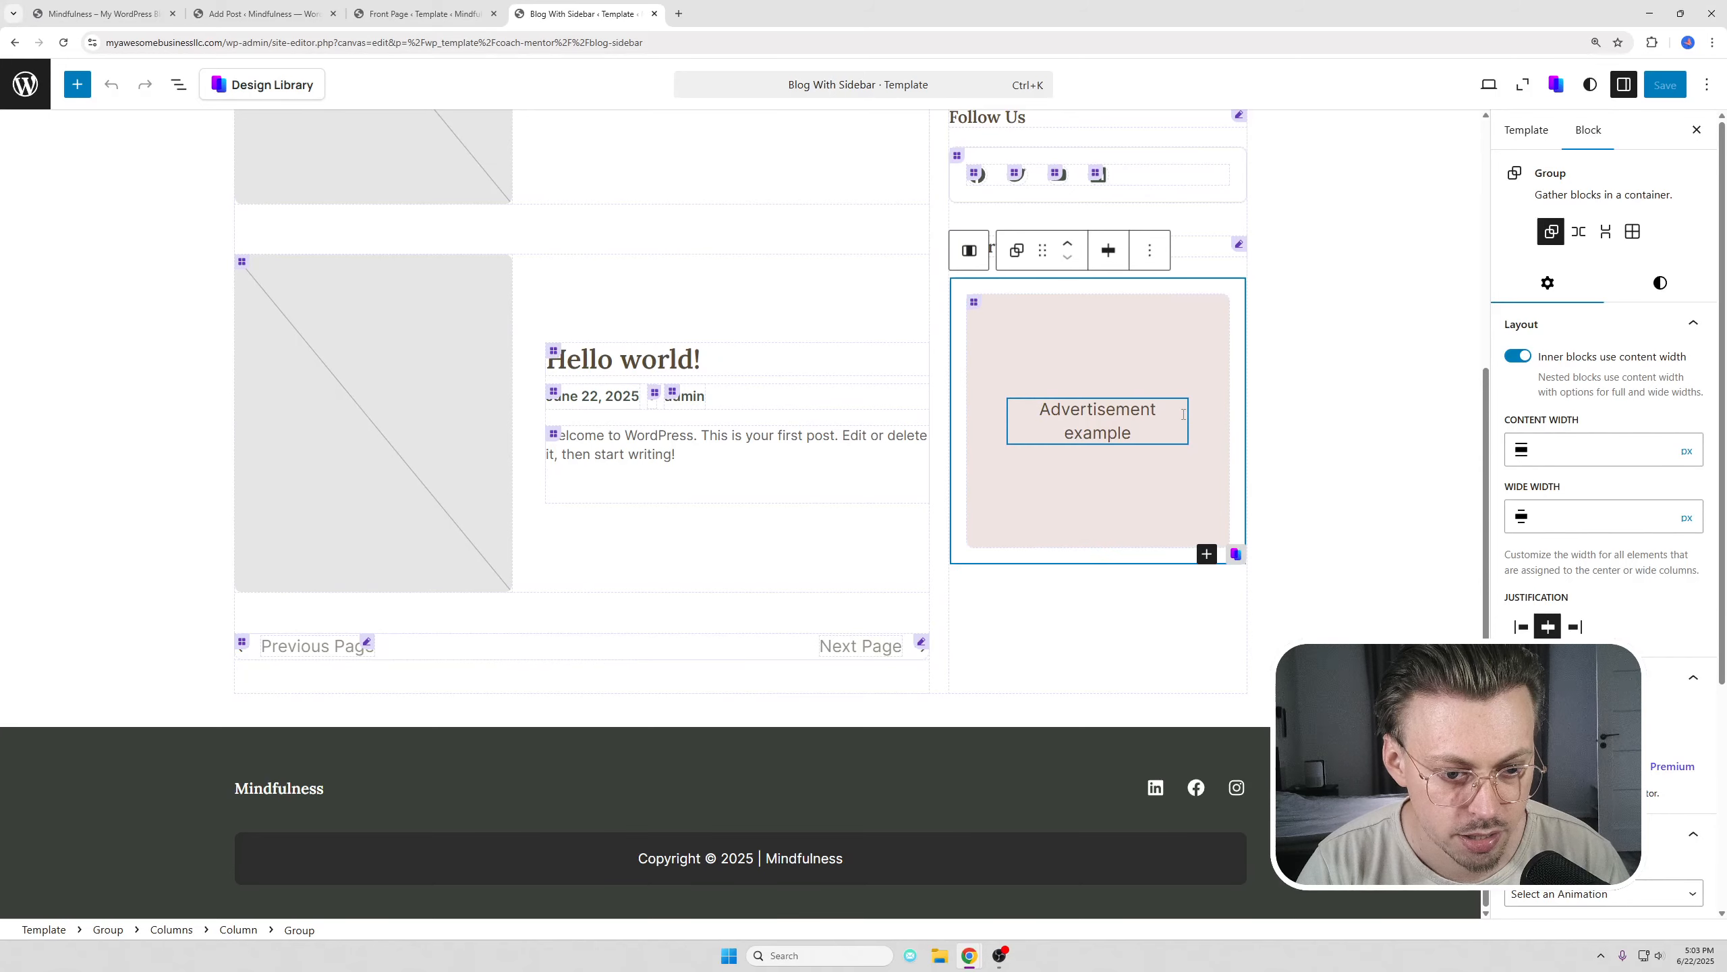
{"action": "left_click", "coordinate": [1116, 371]}
{"action": "left_click", "coordinate": [1176, 264]}
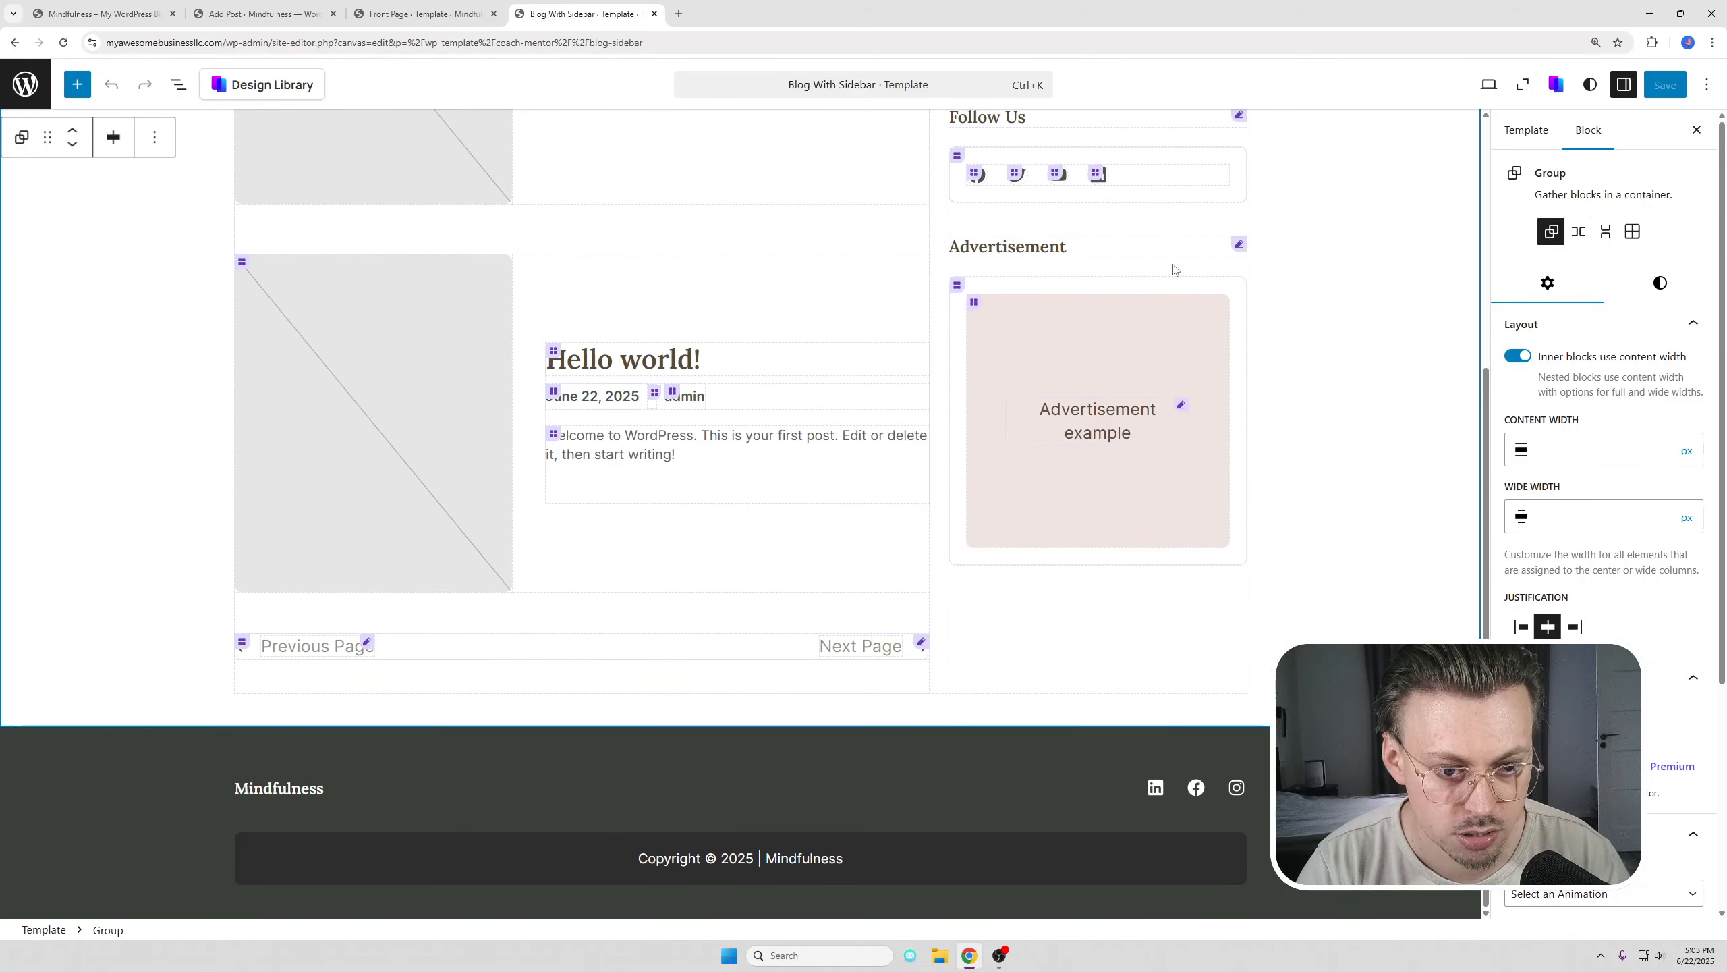
{"action": "left_click", "coordinate": [1179, 284]}
{"action": "left_click", "coordinate": [1146, 249]}
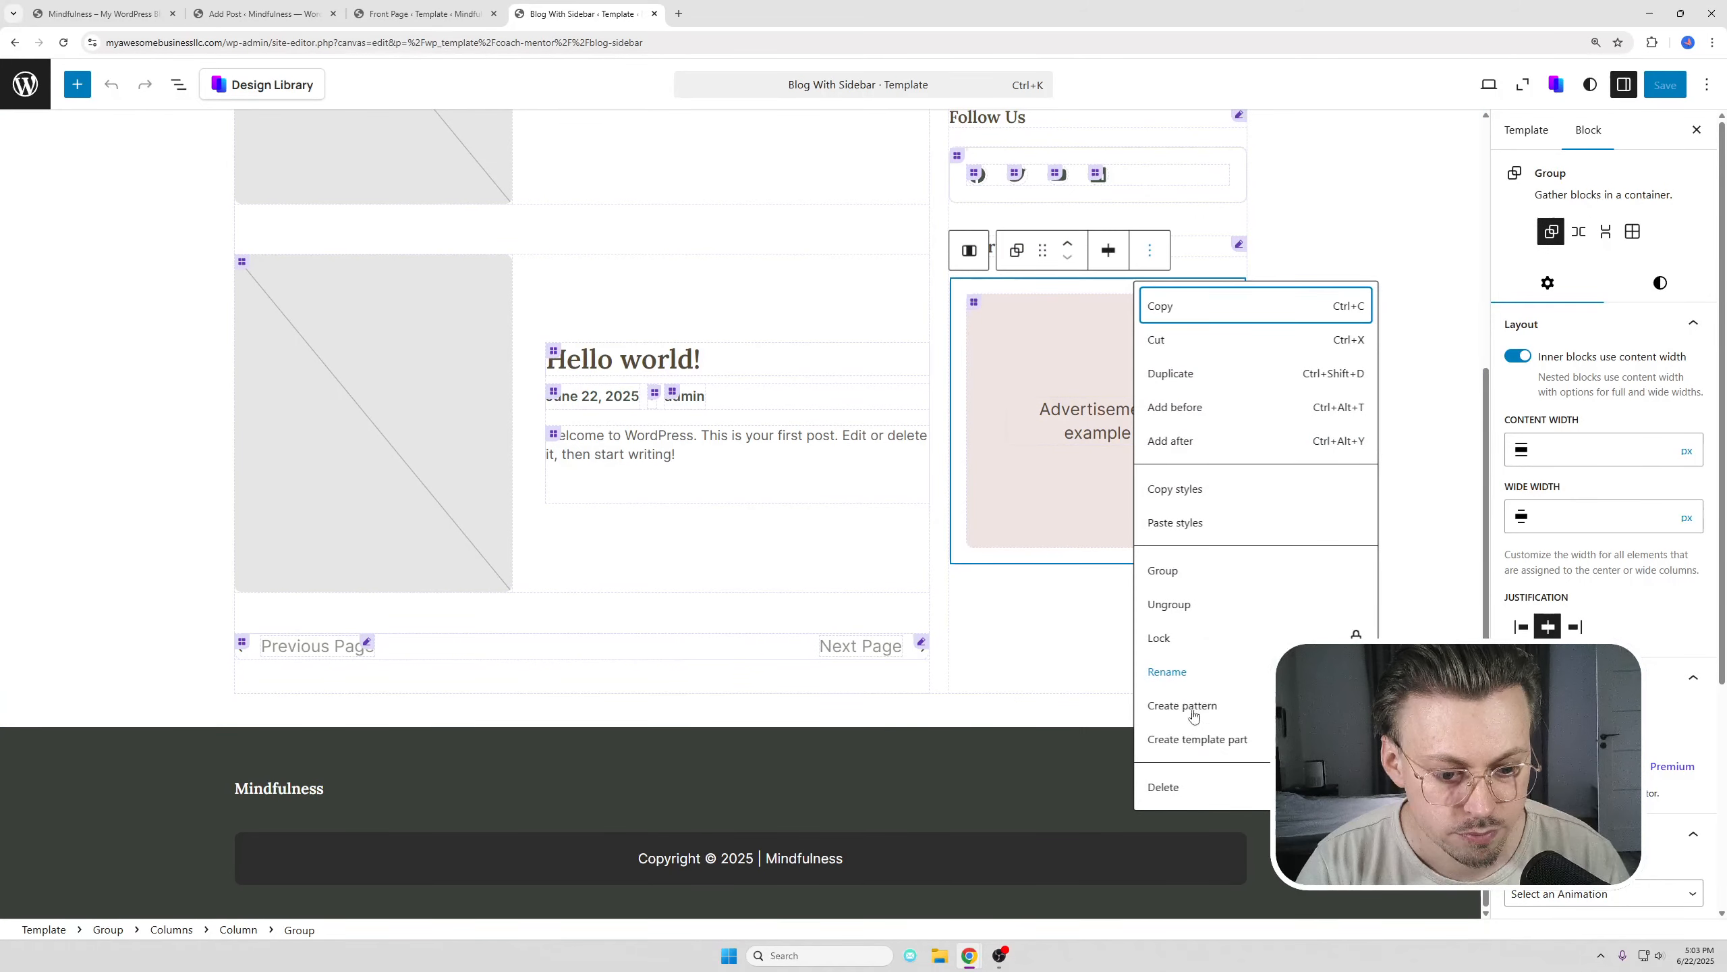
{"action": "left_click", "coordinate": [1164, 786]}
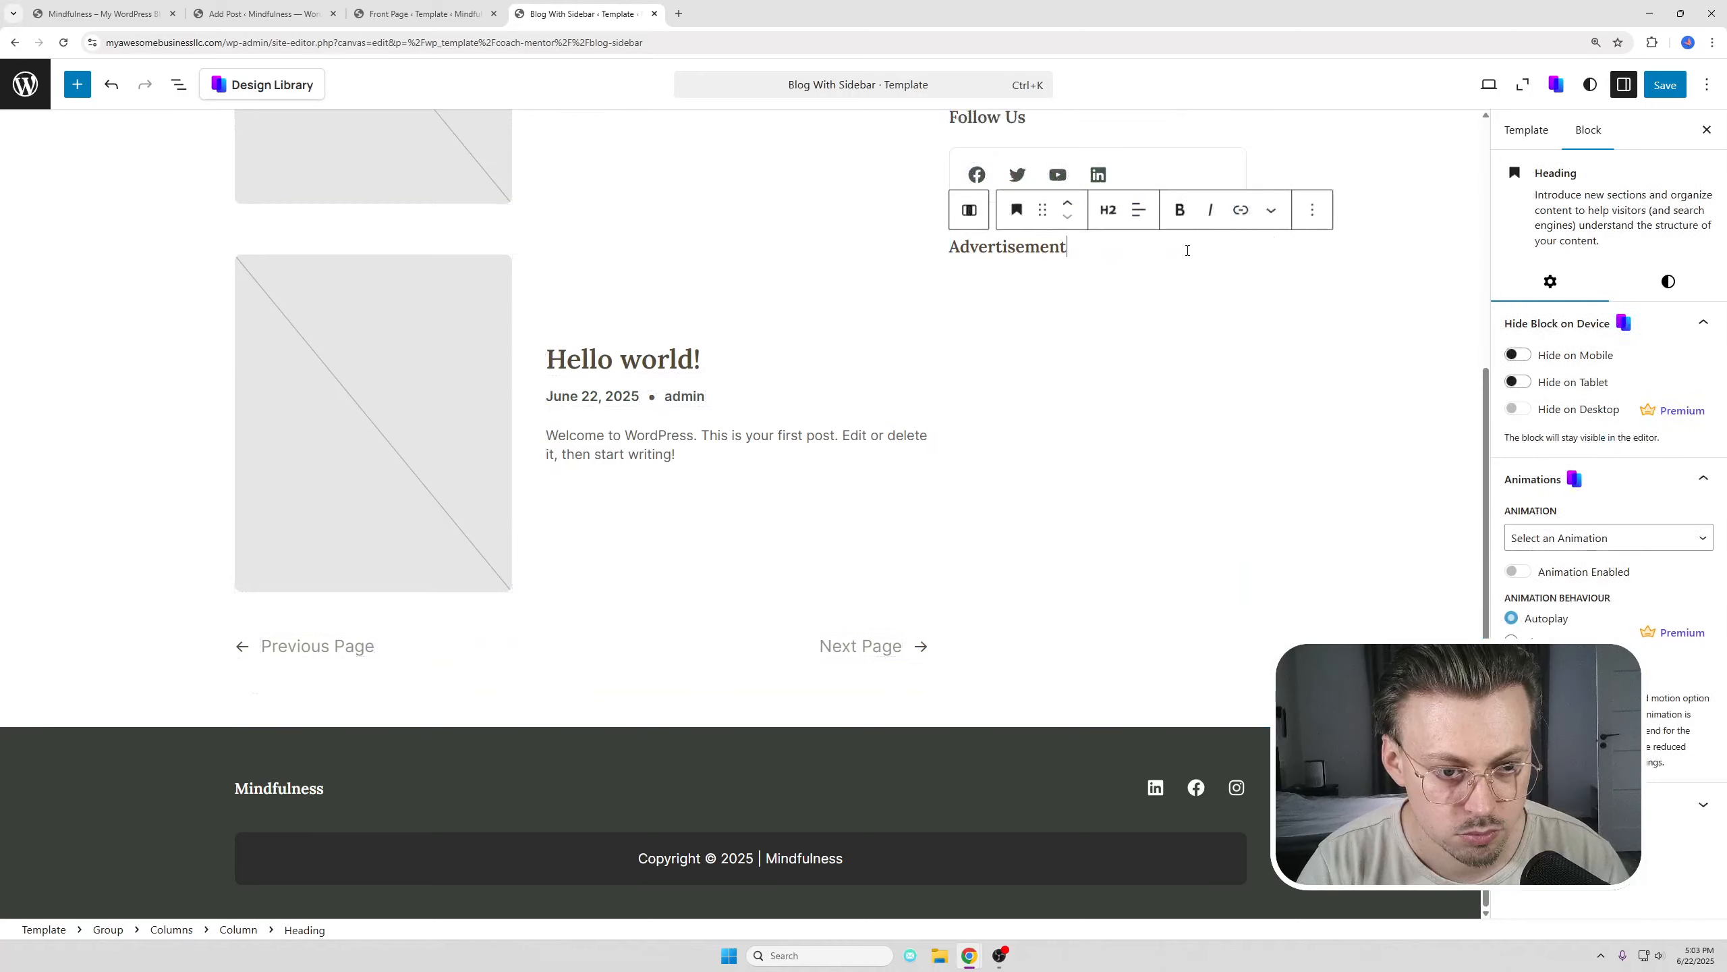
- Delete the Advertisement heading from the blog sidebar and save the Blog With Sidebar template
{"action": "left_click", "coordinate": [1309, 219]}
{"action": "left_click", "coordinate": [1336, 745]}
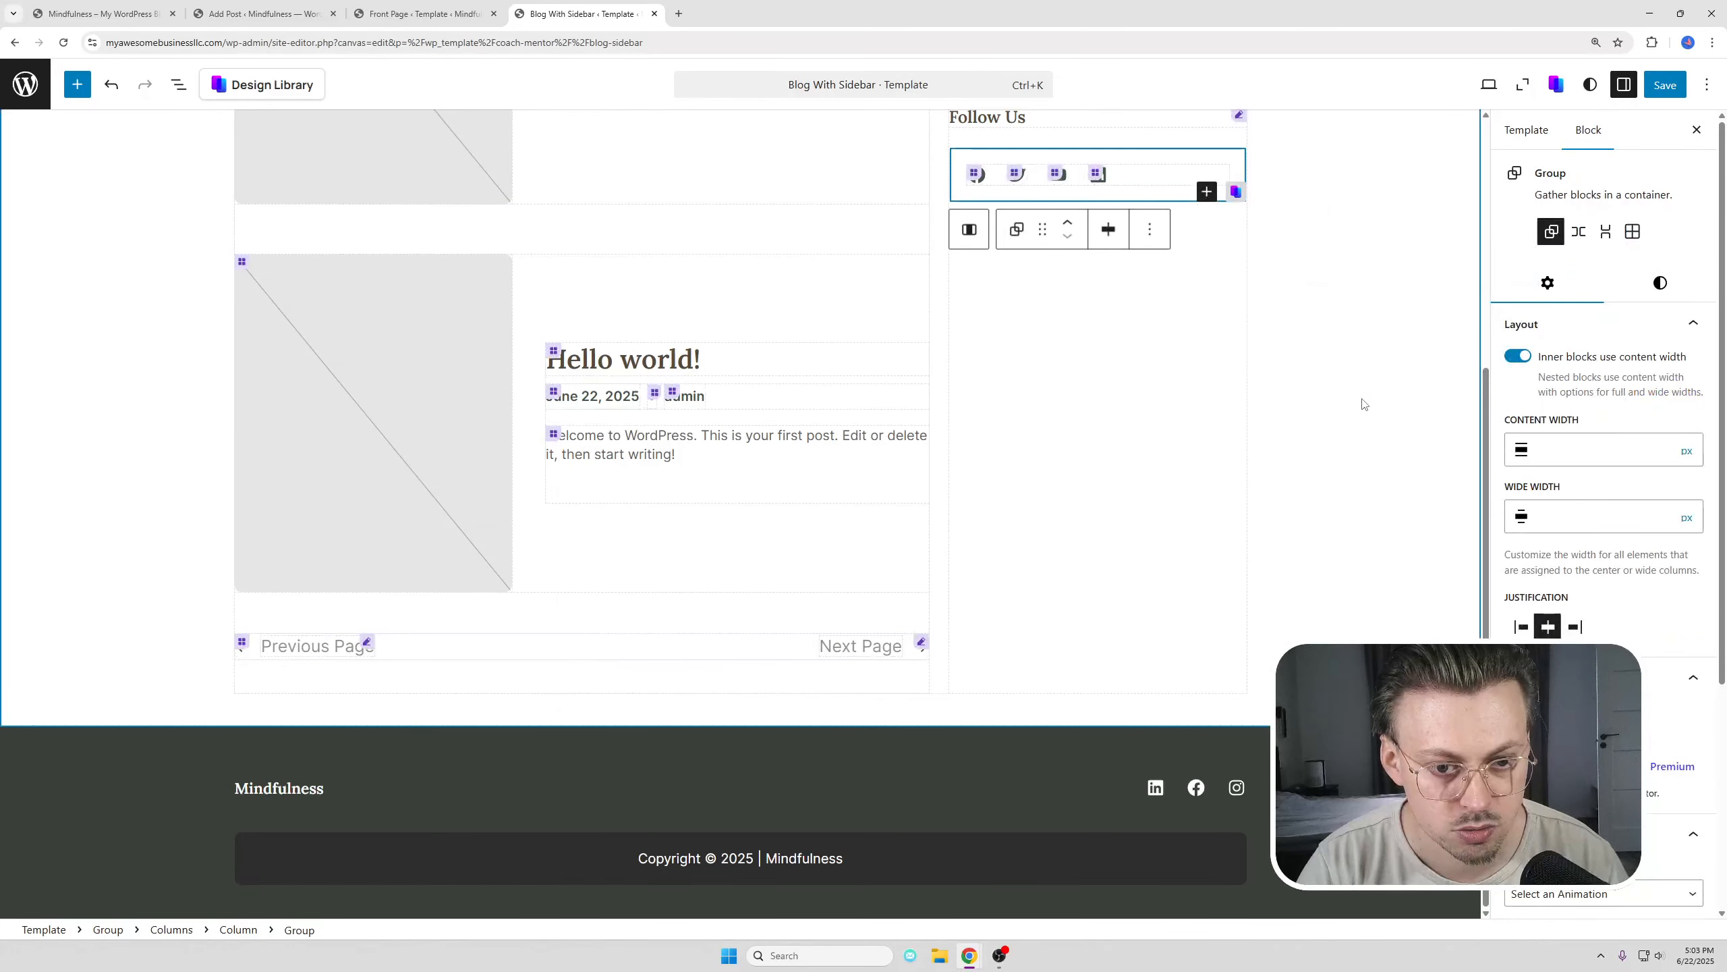
{"action": "left_click", "coordinate": [1363, 401]}
{"action": "scroll", "coordinate": [1362, 400], "scroll_direction": "up", "scroll_amount": 4}
{"action": "left_click", "coordinate": [1665, 84]}
{"action": "left_click", "coordinate": [422, 14]}
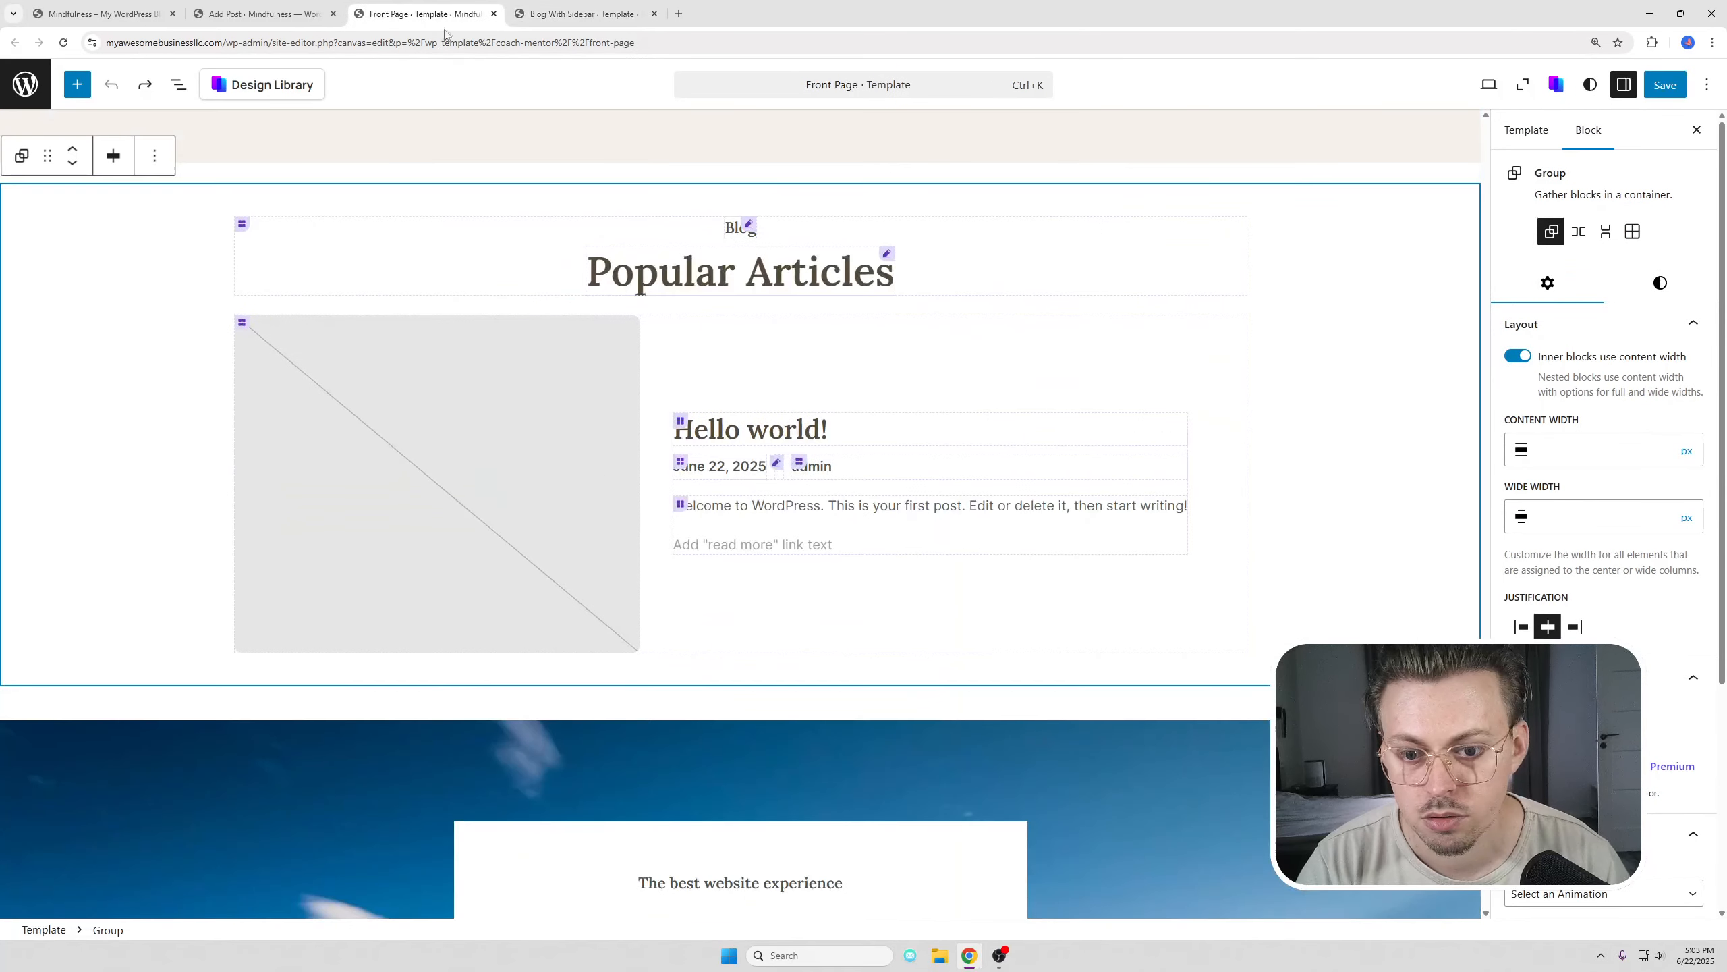
{"action": "left_click", "coordinate": [595, 12]}
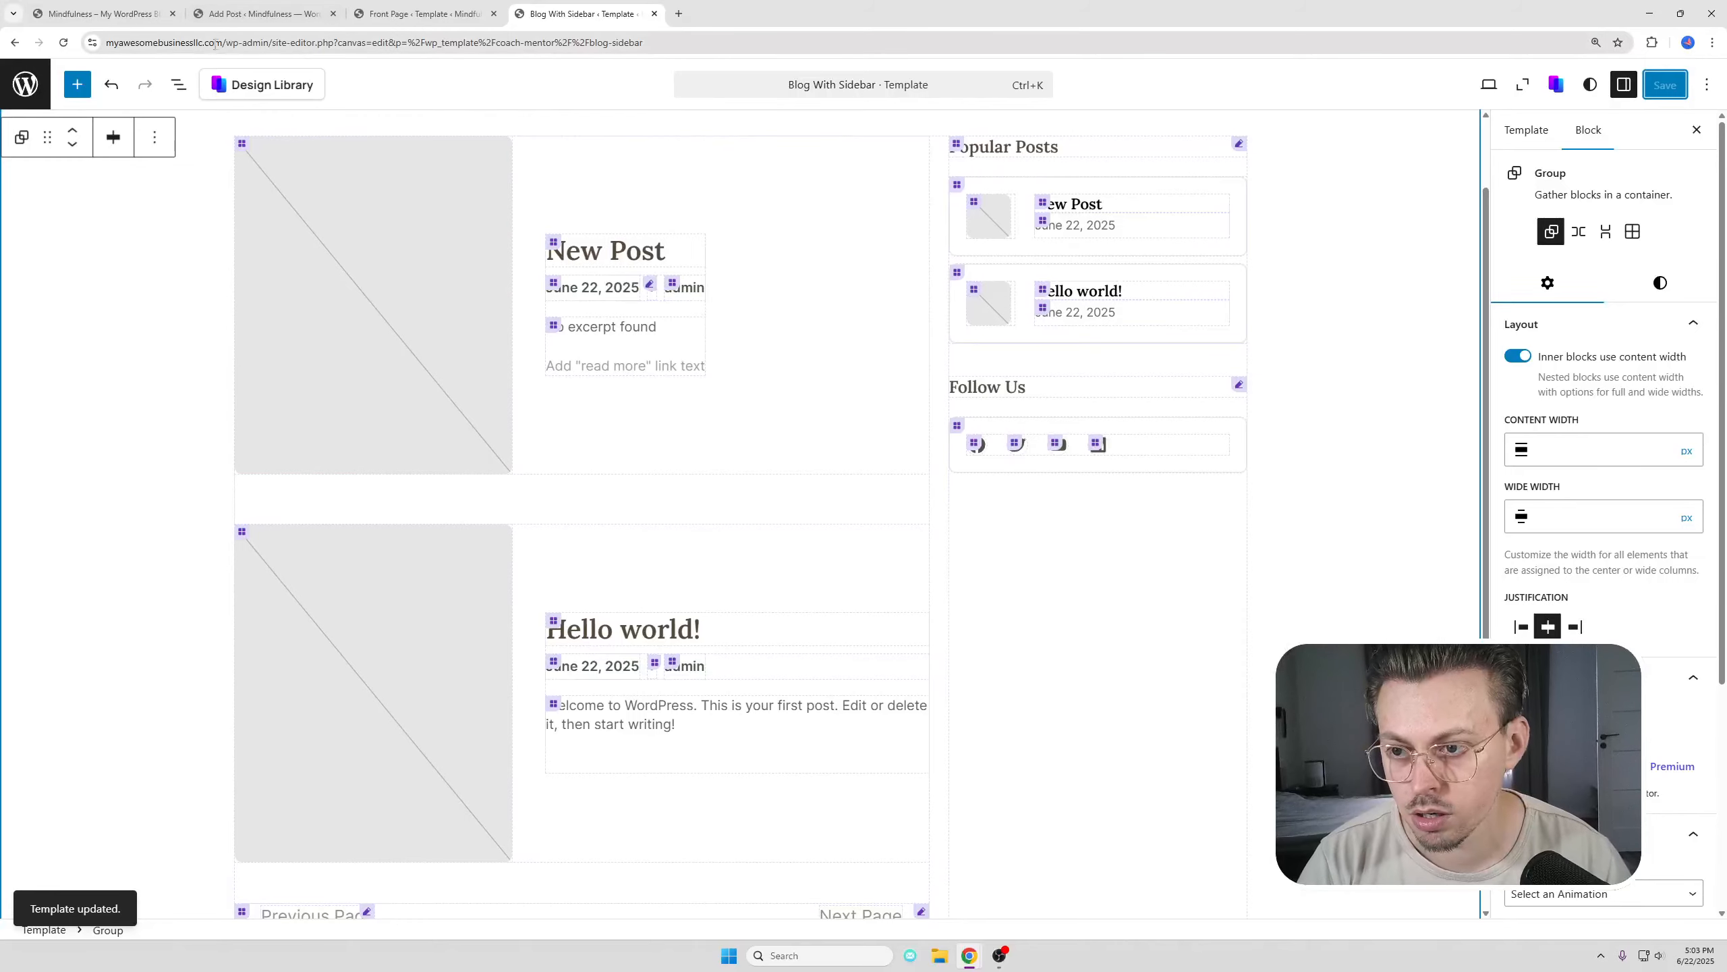
- Return to the live site and open its Blog page to check the edited sidebar
{"action": "left_click_drag", "start_coordinate": [224, 43], "coordinate": [925, 68]}
{"action": "key", "text": "BackSpace"}
{"action": "key", "text": "Return"}
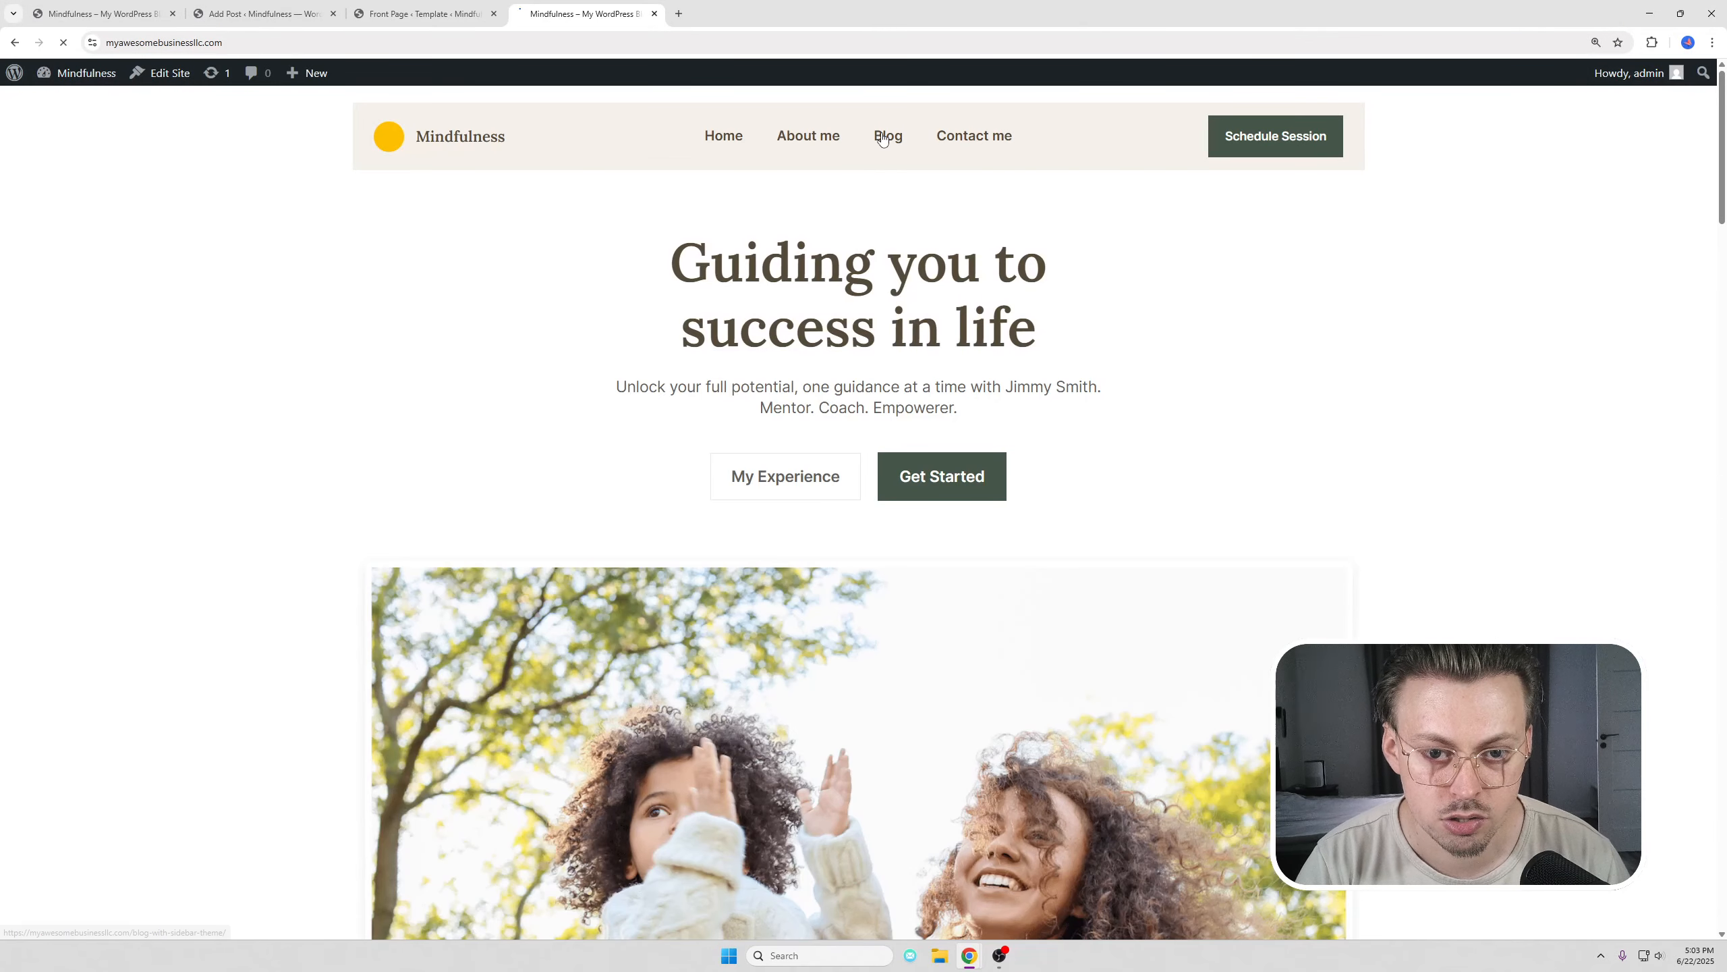
{"action": "left_click", "coordinate": [887, 137]}
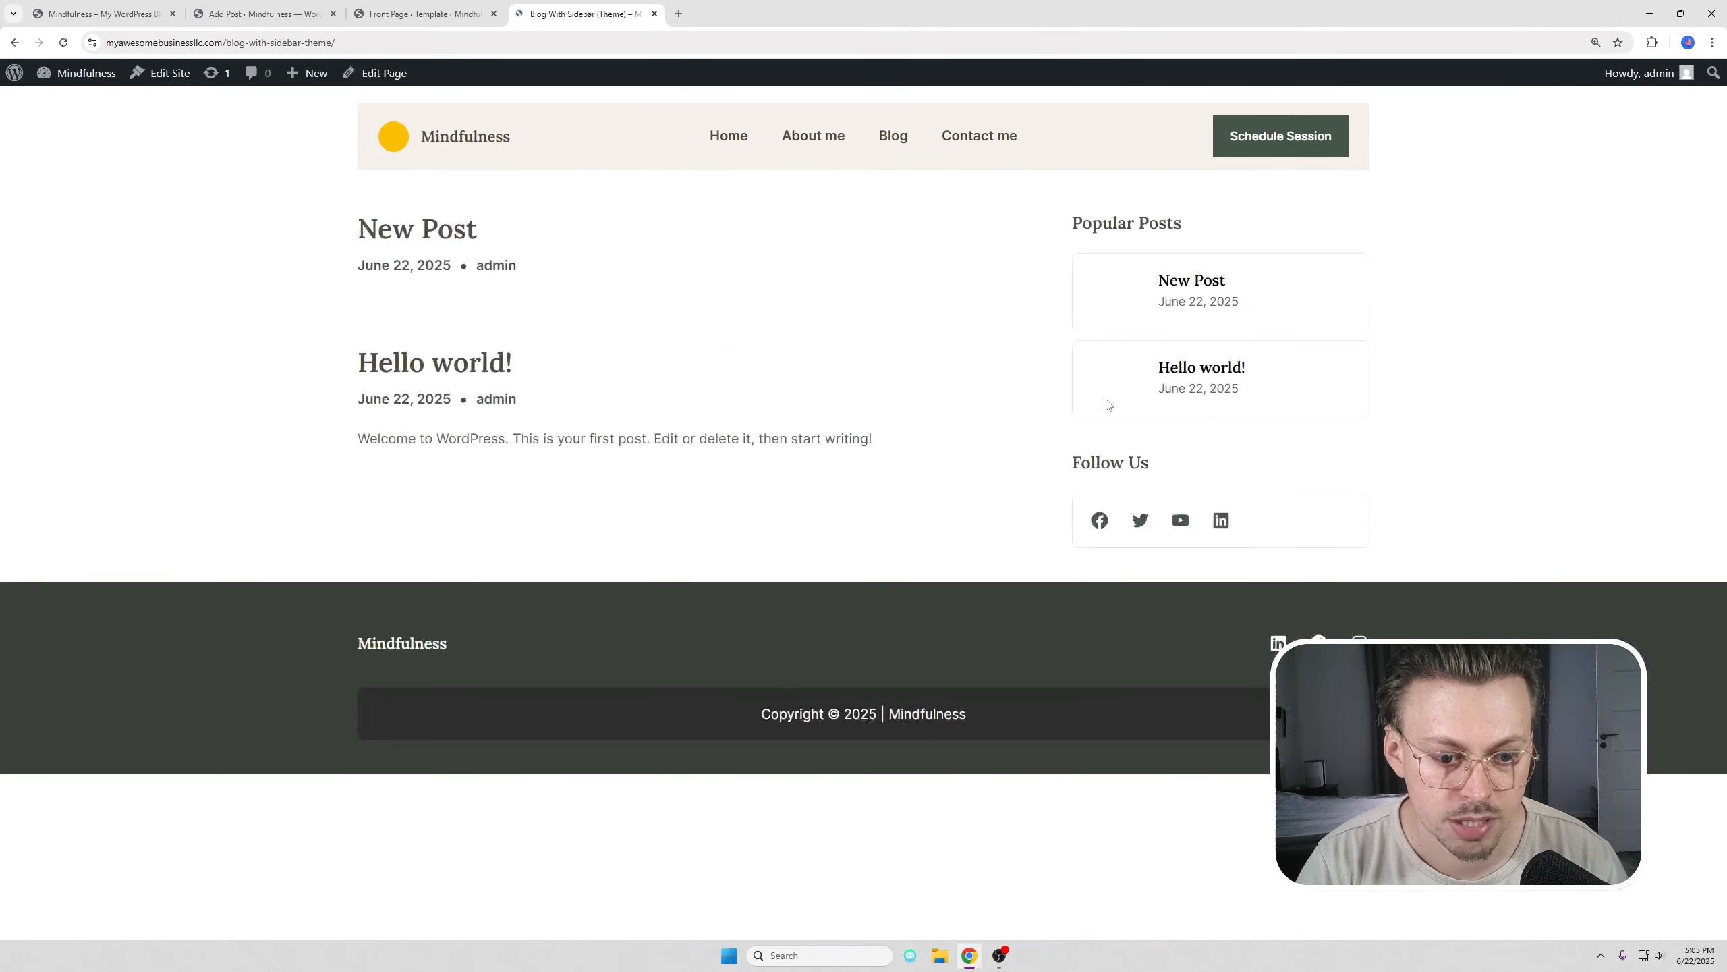
- View the live Contact me page, and look through the homepage's sections from the footer up to My Services
{"action": "left_click", "coordinate": [979, 137]}
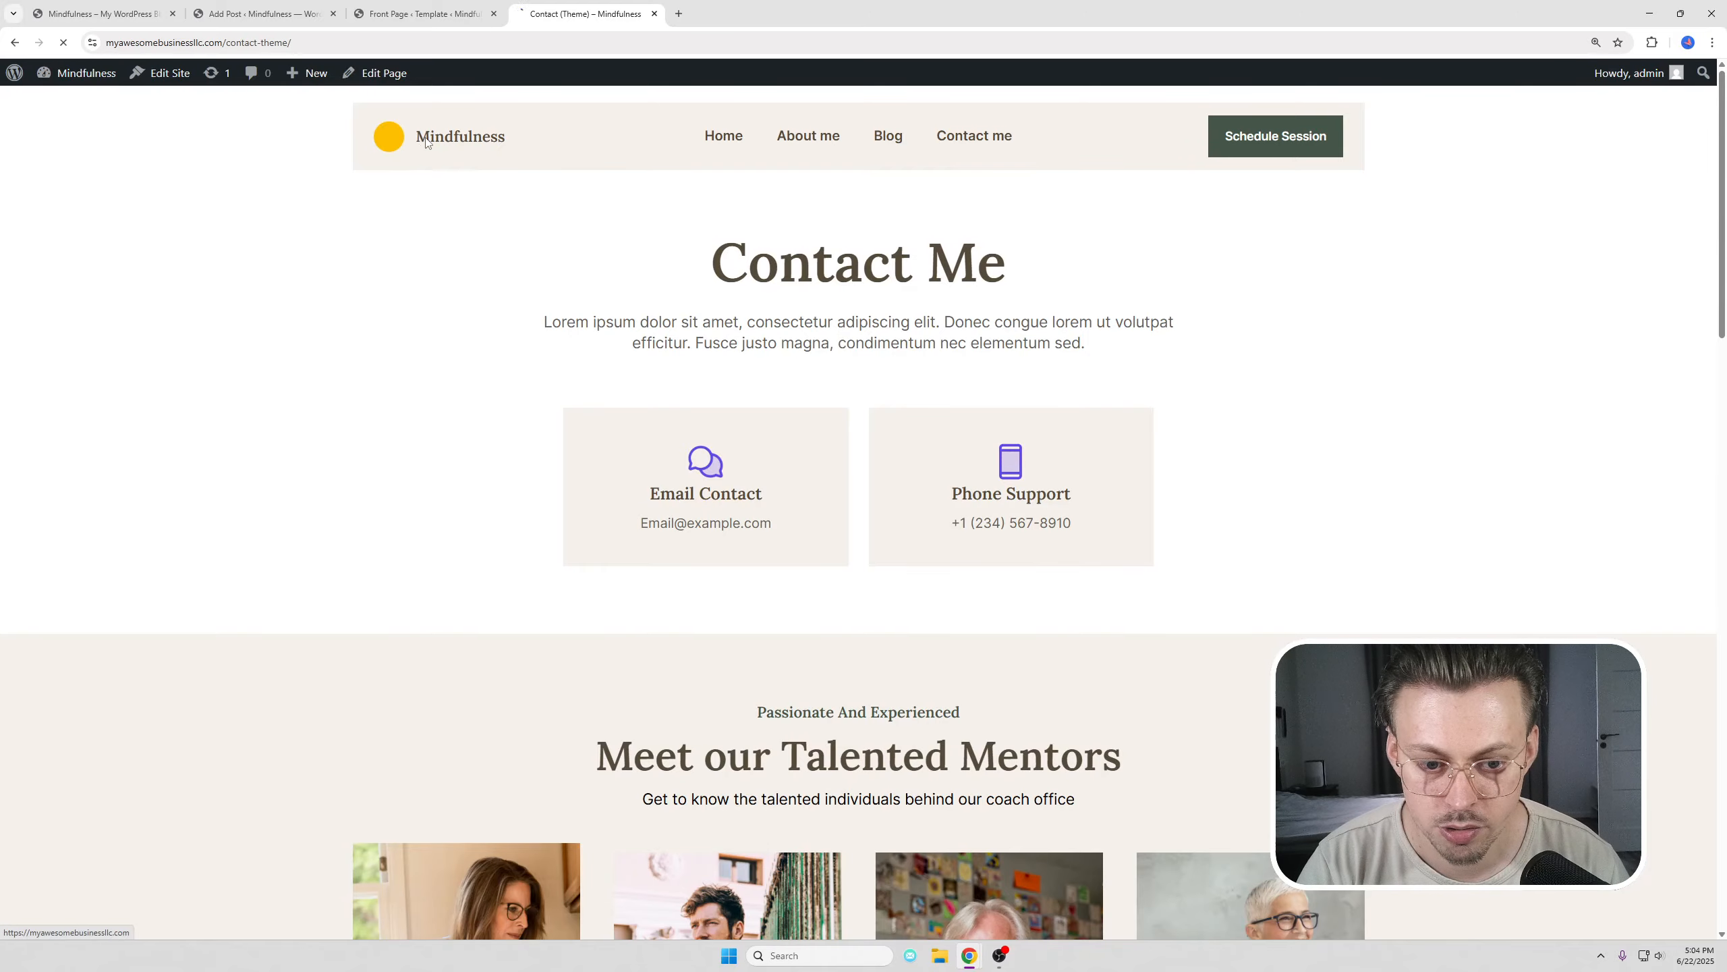
{"action": "left_click", "coordinate": [427, 141]}
{"action": "scroll", "coordinate": [867, 190], "scroll_direction": "down", "scroll_amount": 15}
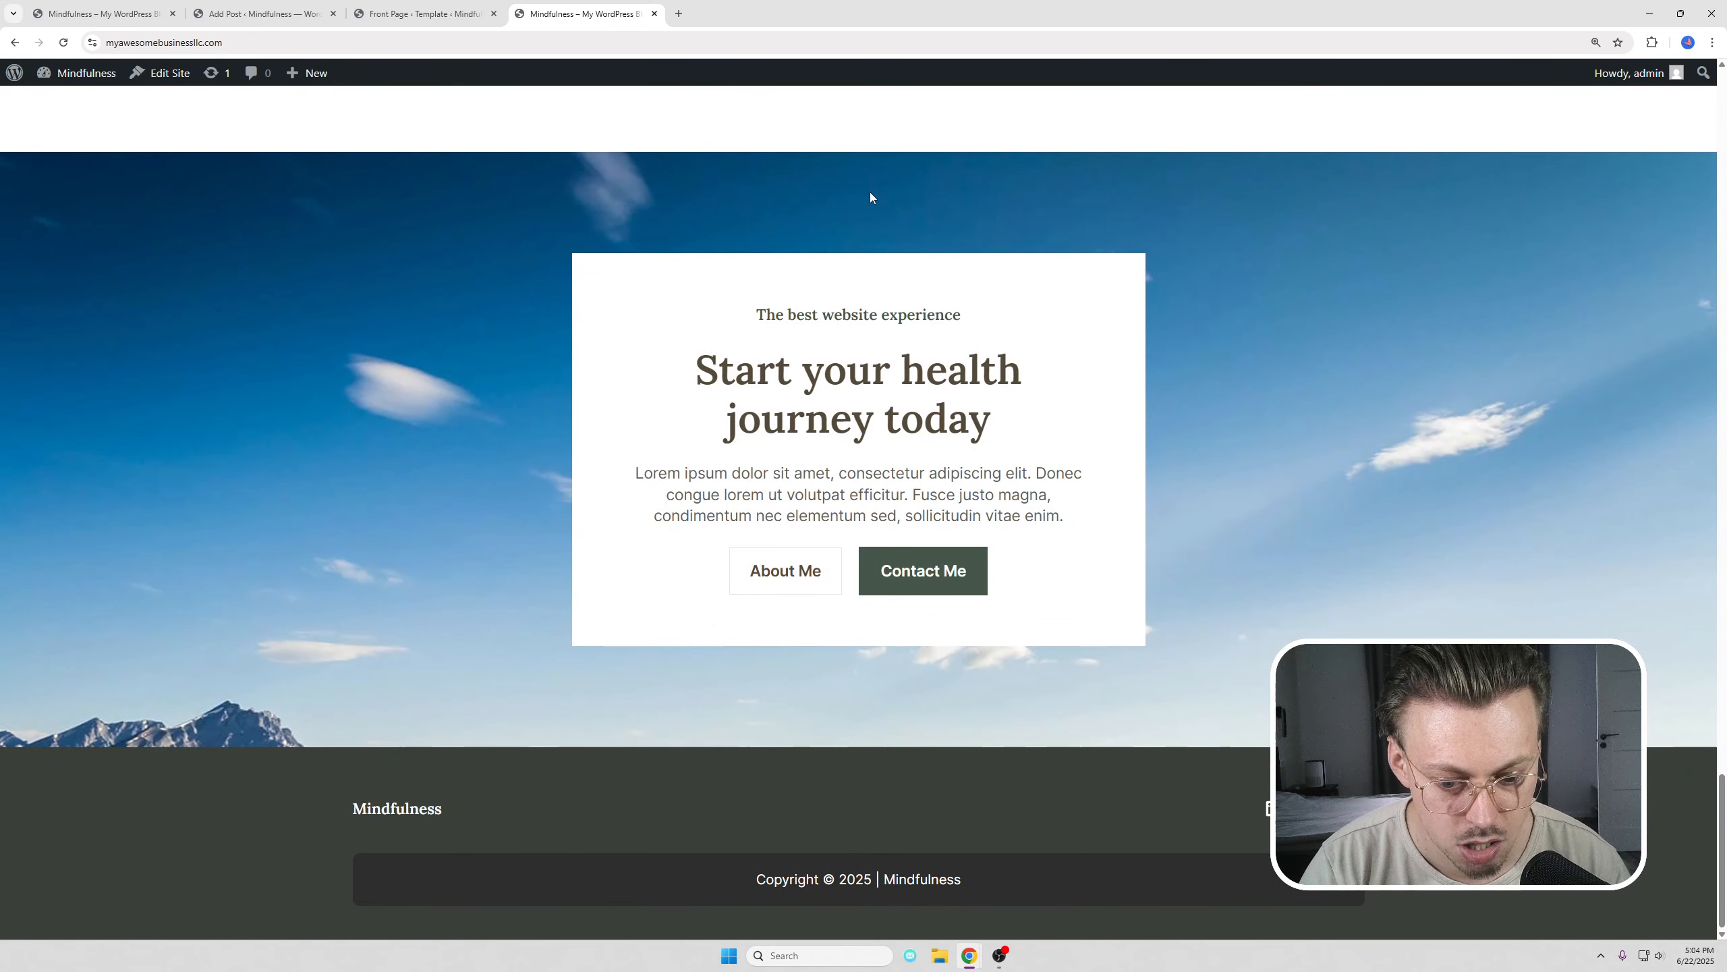
{"action": "scroll", "coordinate": [870, 190], "scroll_direction": "up", "scroll_amount": 12}
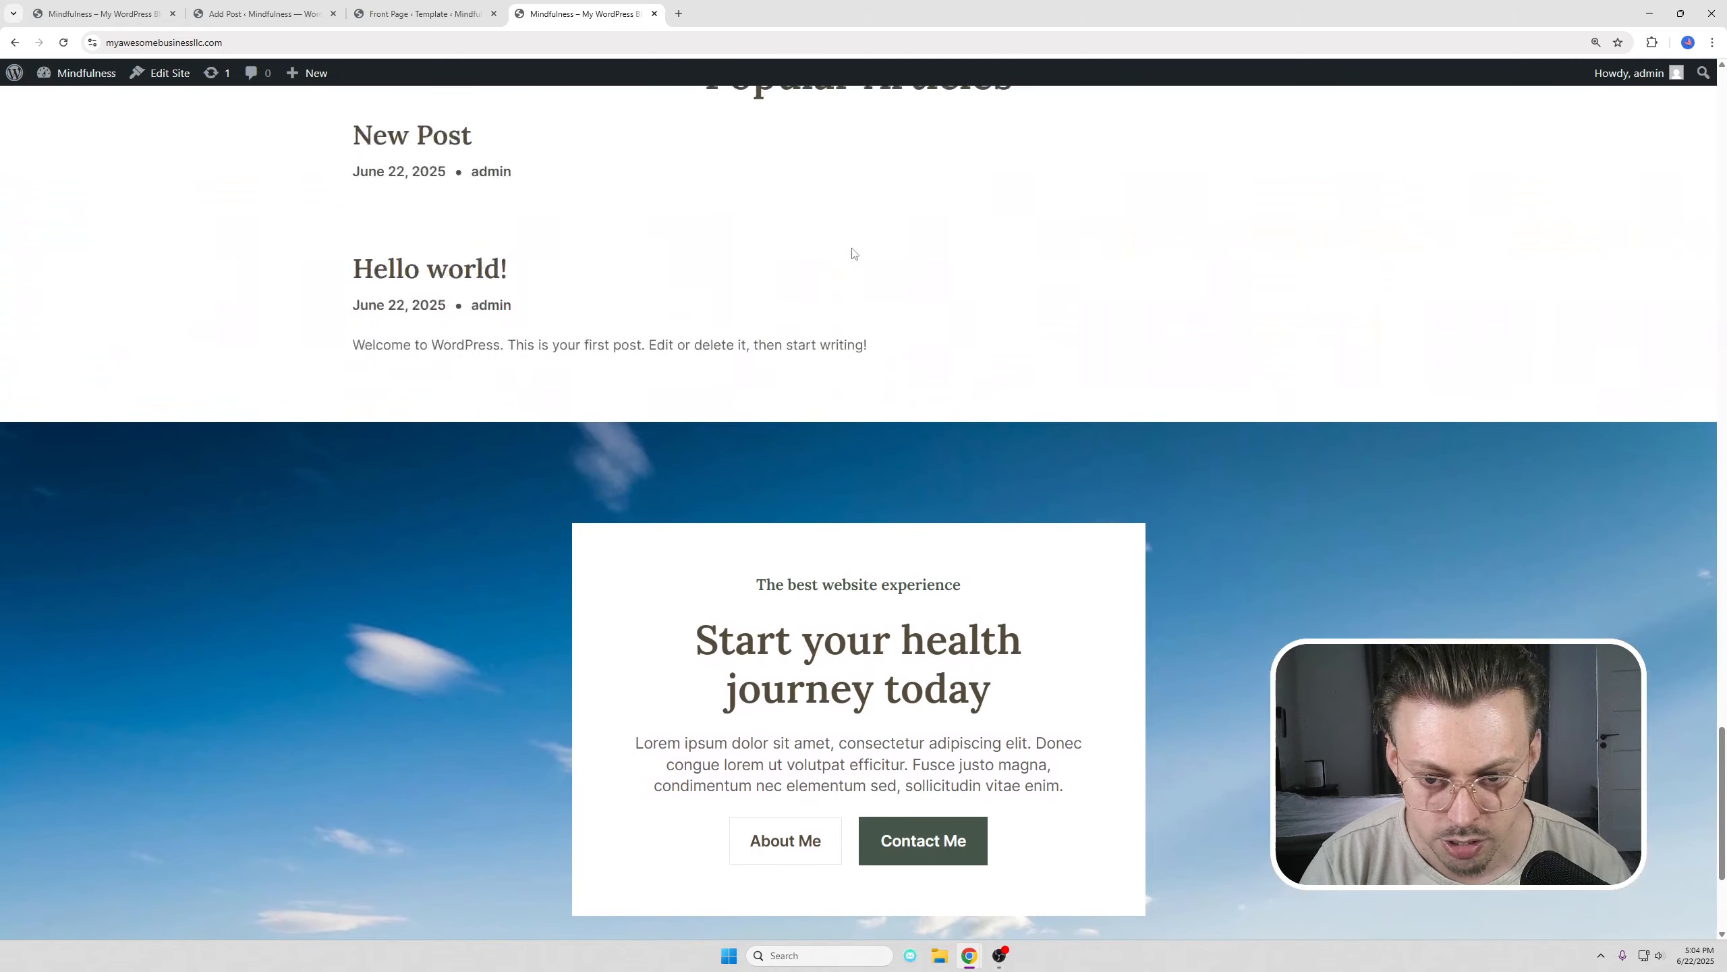
{"action": "scroll", "coordinate": [853, 239], "scroll_direction": "up", "scroll_amount": 15}
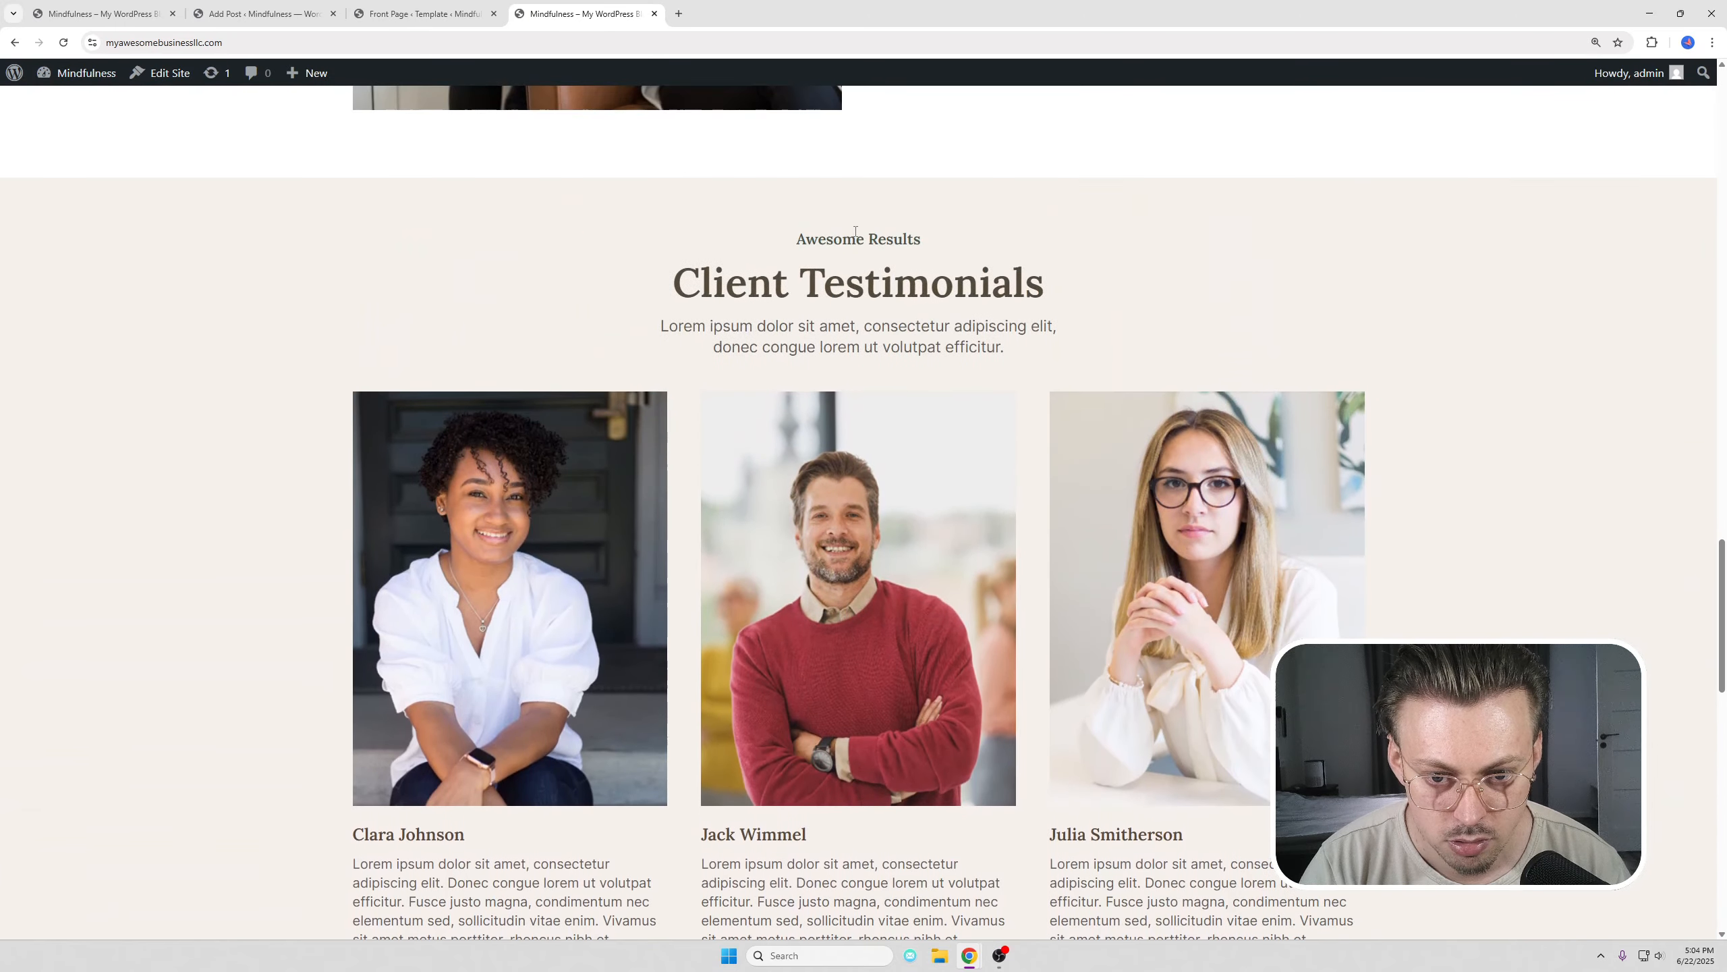
{"action": "scroll", "coordinate": [850, 224], "scroll_direction": "up", "scroll_amount": 8}
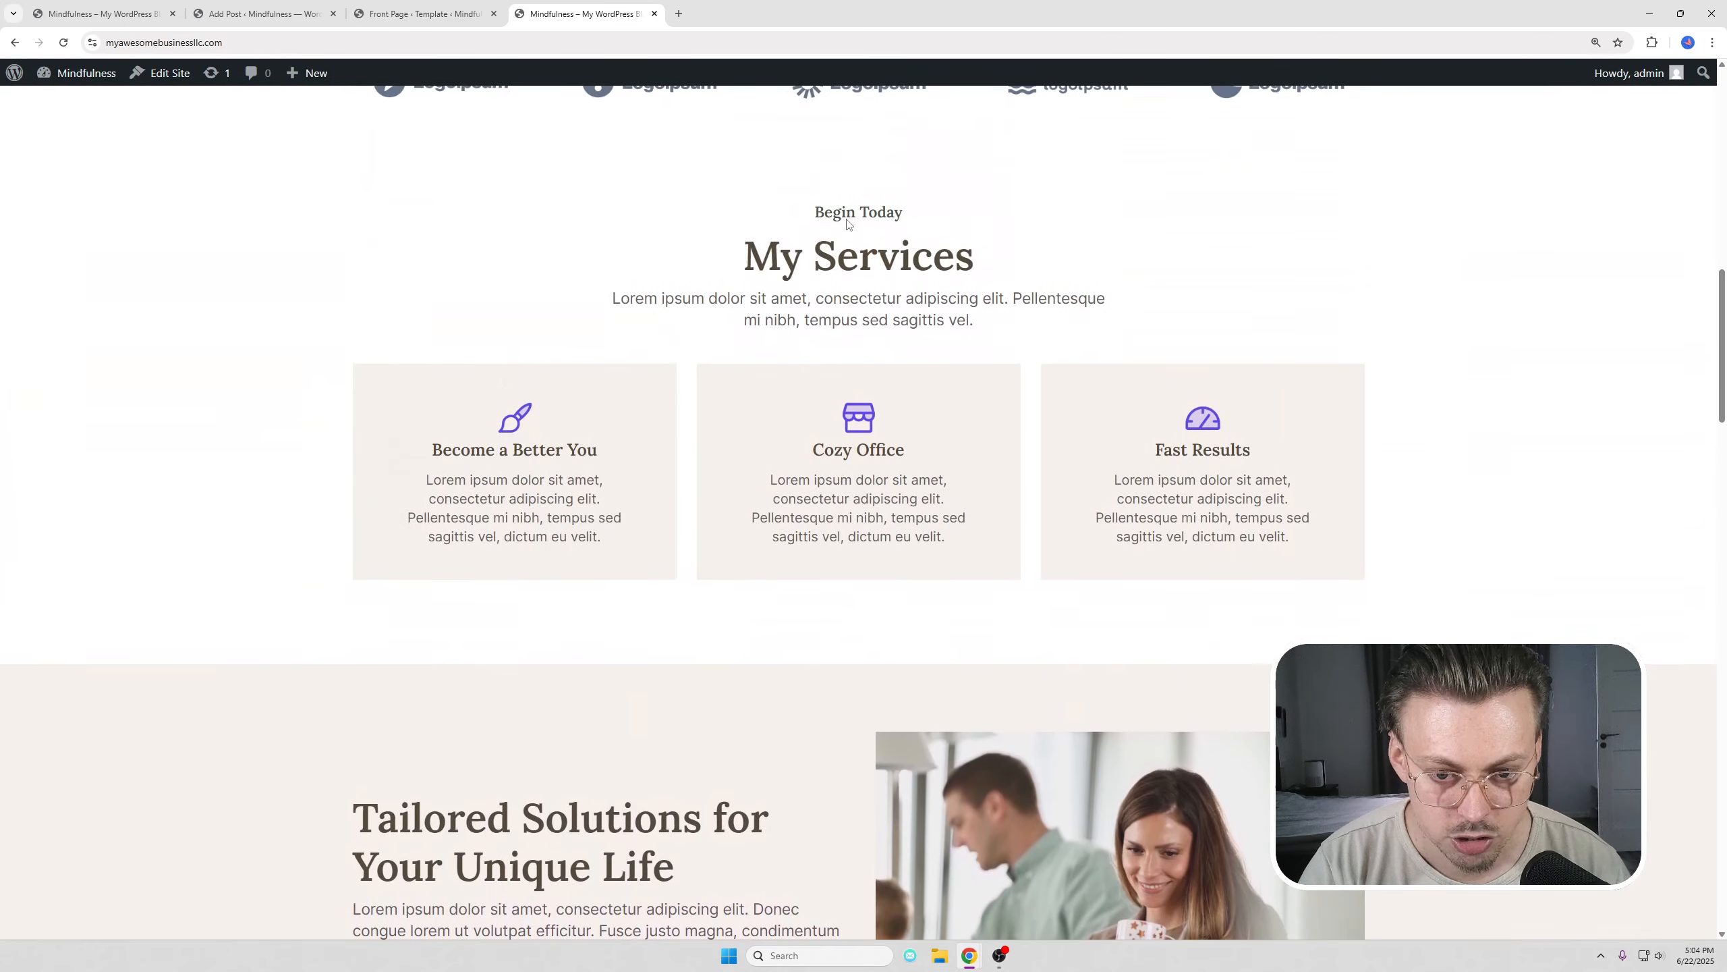
- Duplicate the three-column row of client testimonials in the Front Page template
{"action": "left_click", "coordinate": [283, 12]}
{"action": "key", "text": "ctrl+Tab"}
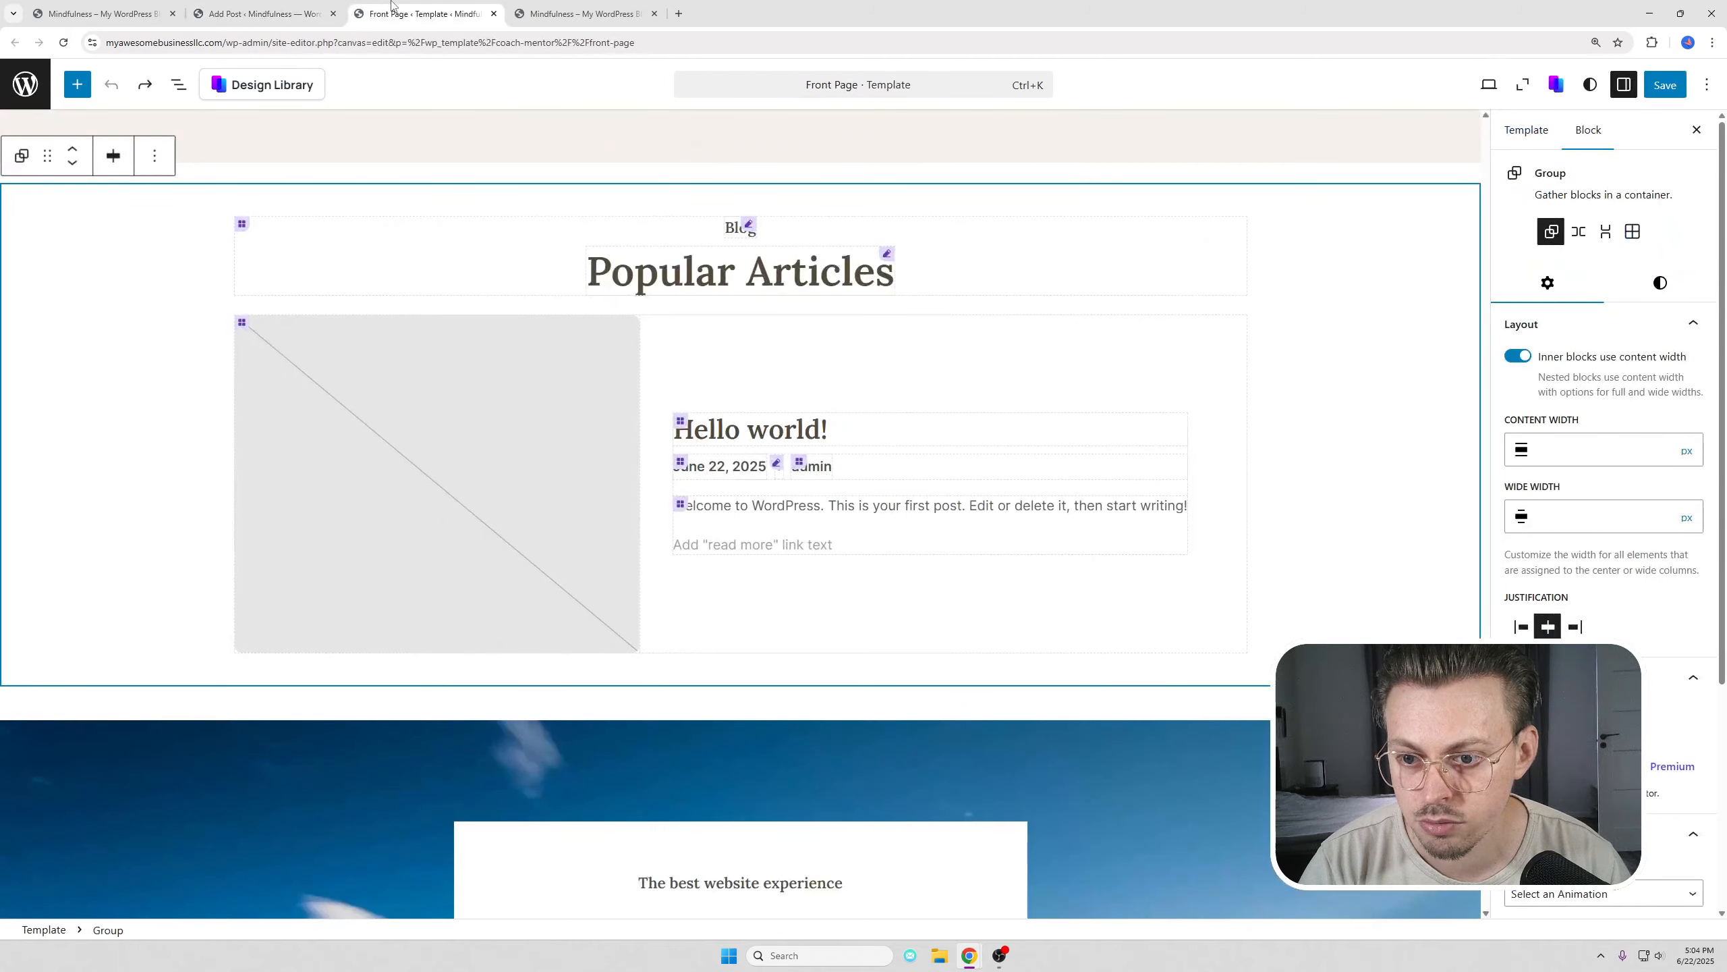
{"action": "left_click", "coordinate": [78, 85]}
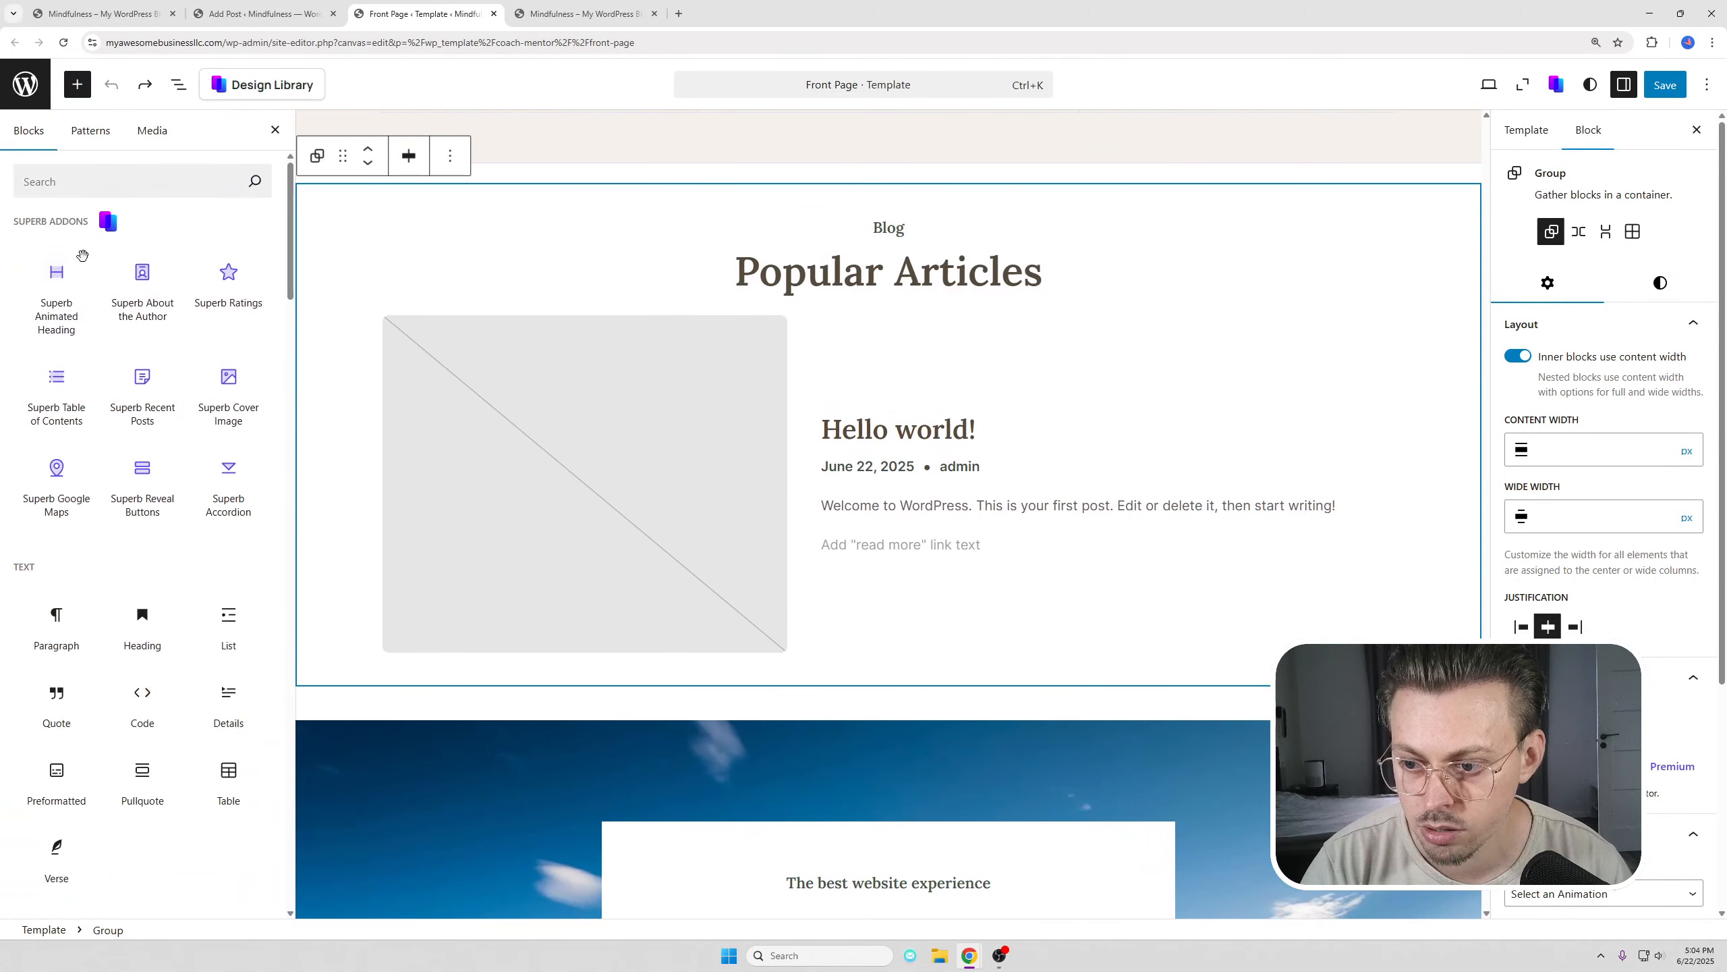
{"action": "scroll", "coordinate": [143, 408], "scroll_direction": "down", "scroll_amount": 5}
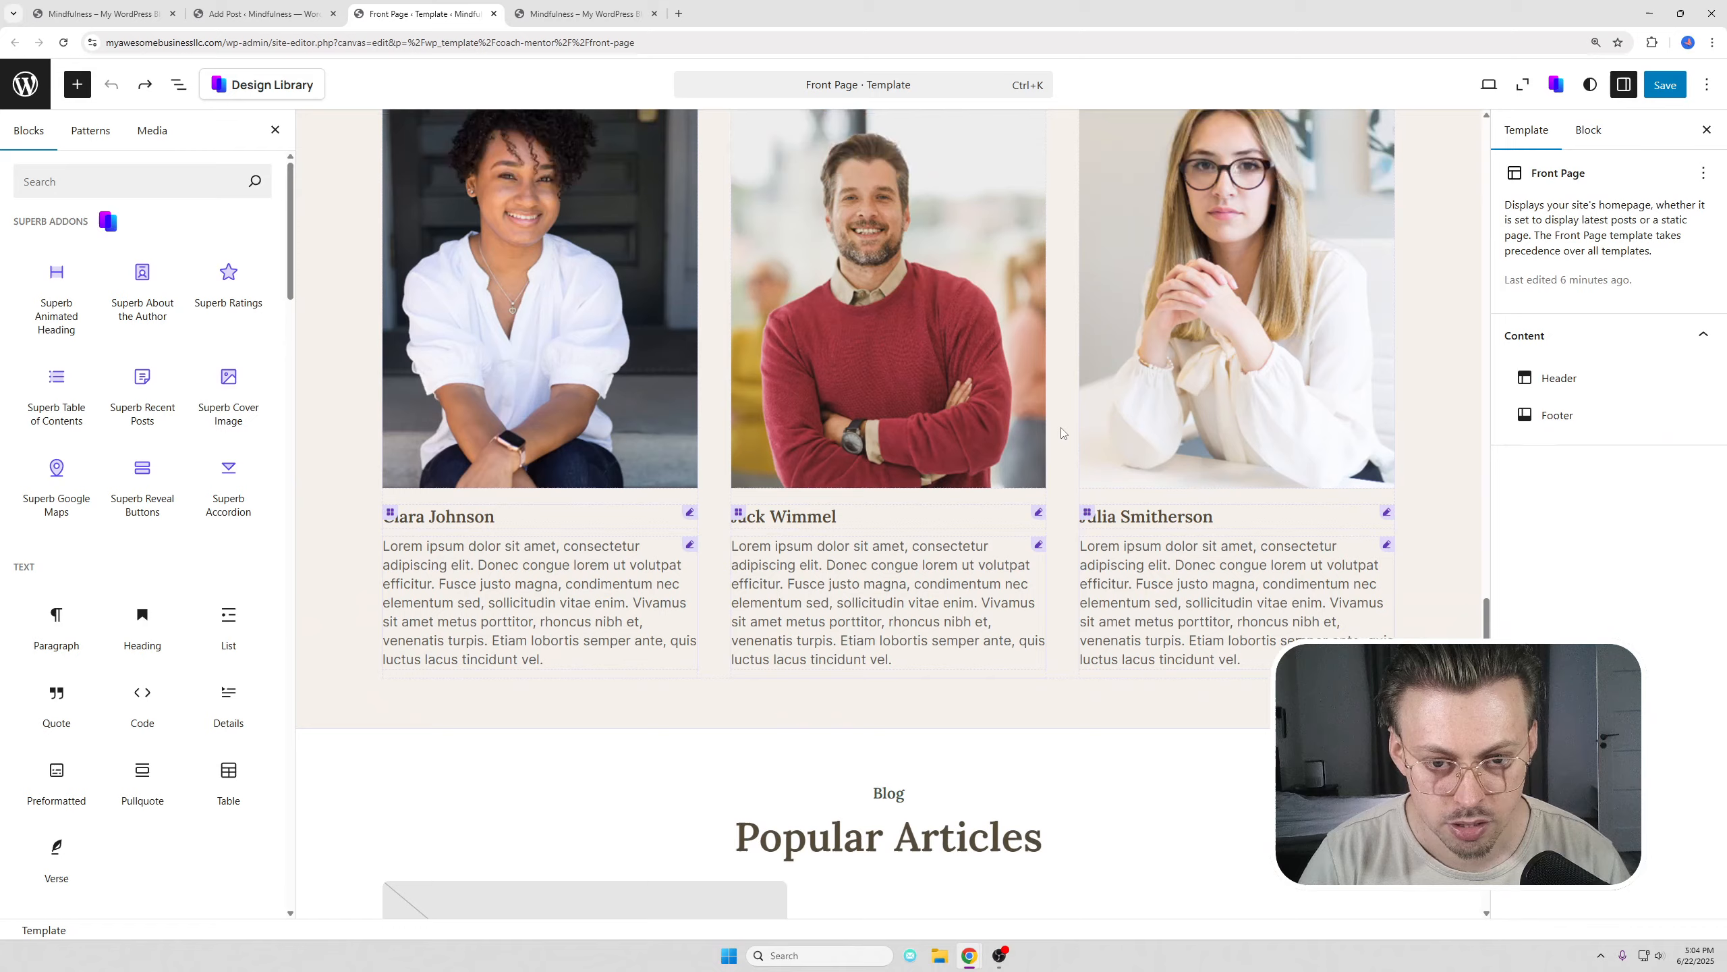
{"action": "scroll", "coordinate": [1062, 432], "scroll_direction": "up", "scroll_amount": 3}
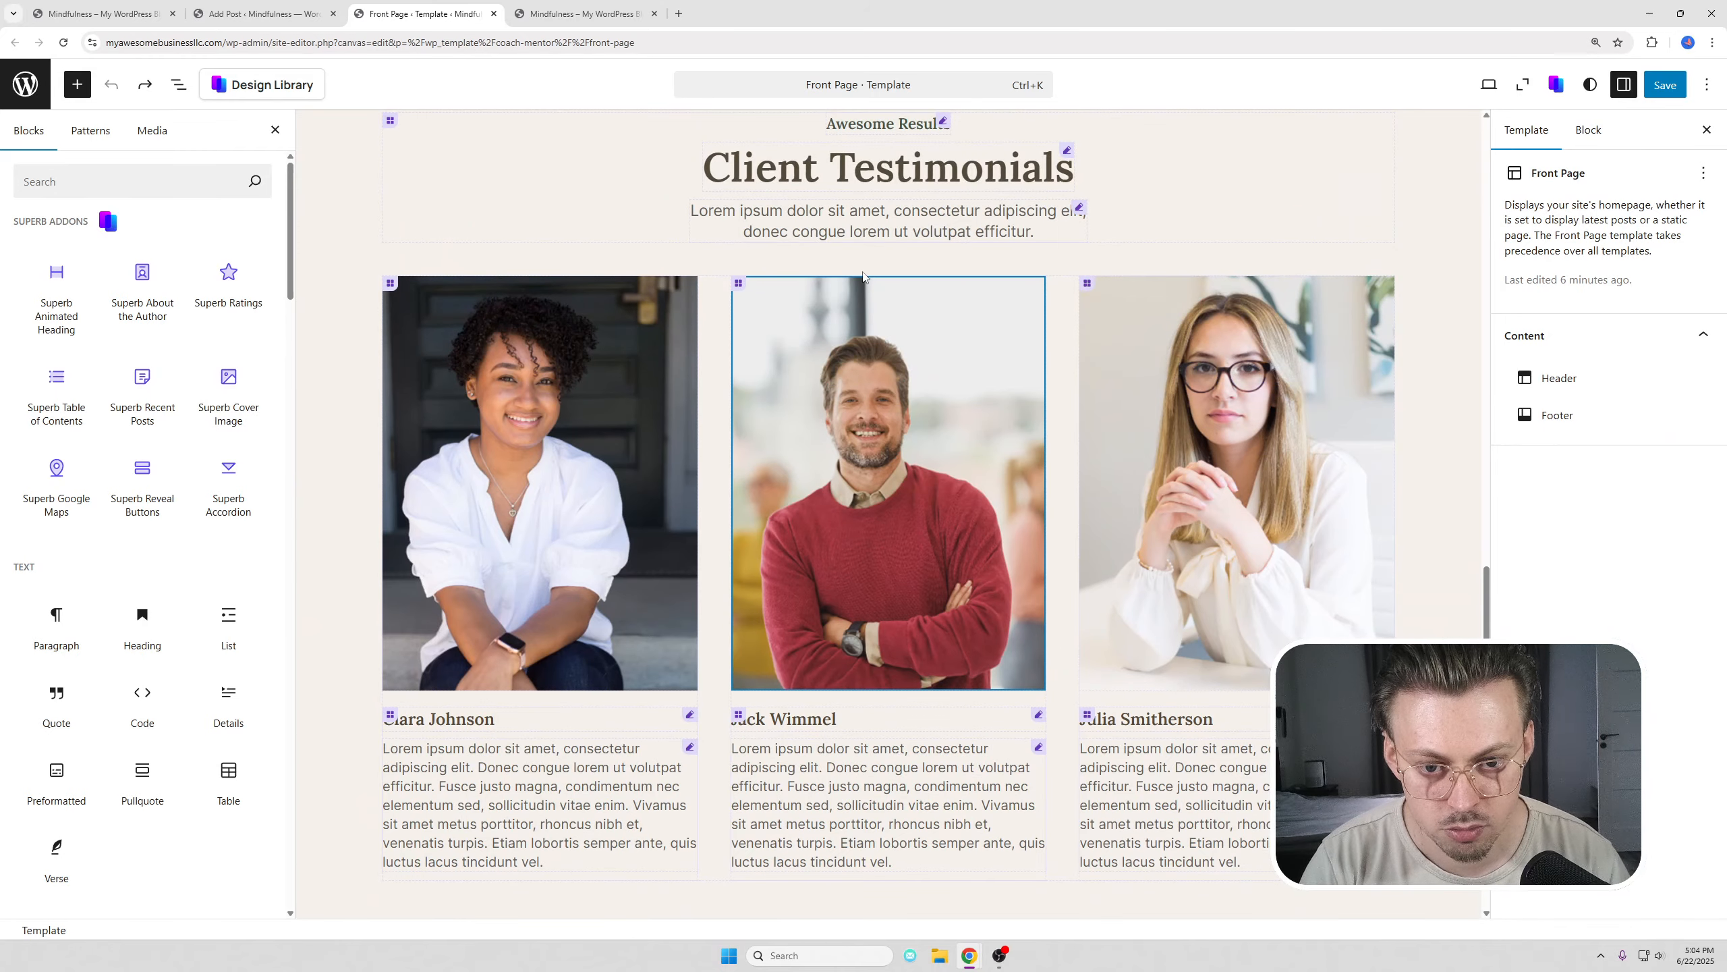
{"action": "left_click", "coordinate": [1027, 435]}
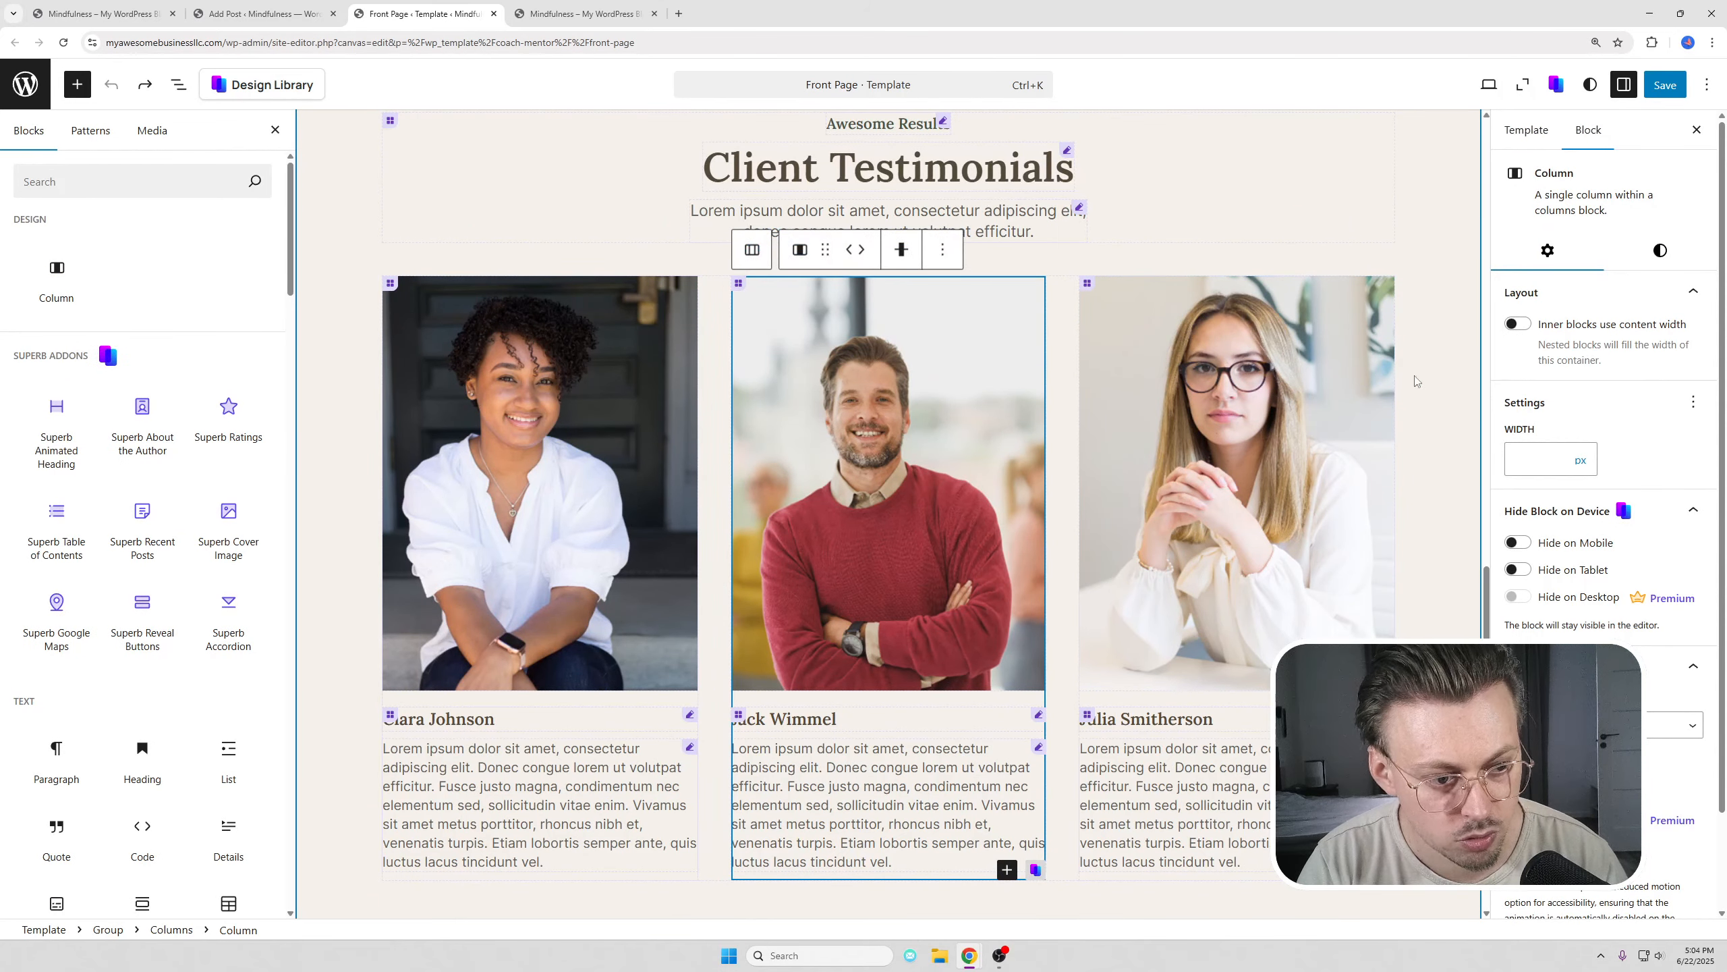
{"action": "left_click", "coordinate": [1059, 282]}
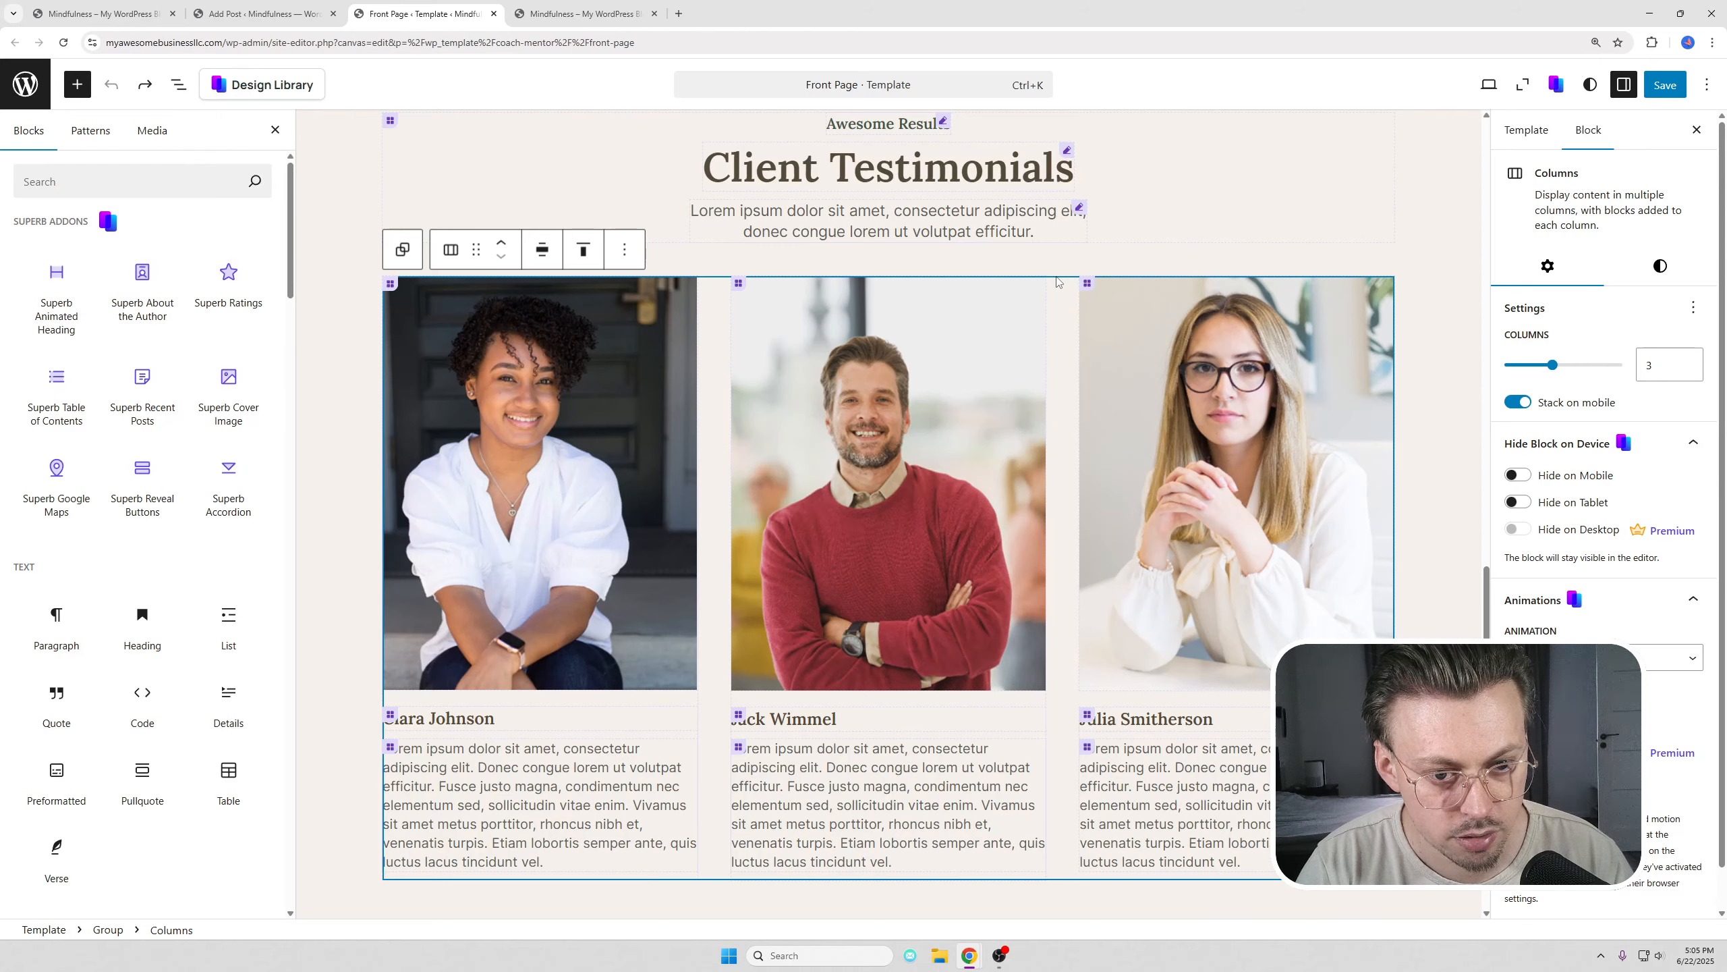
{"action": "left_click", "coordinate": [624, 249]}
{"action": "left_click", "coordinate": [721, 379]}
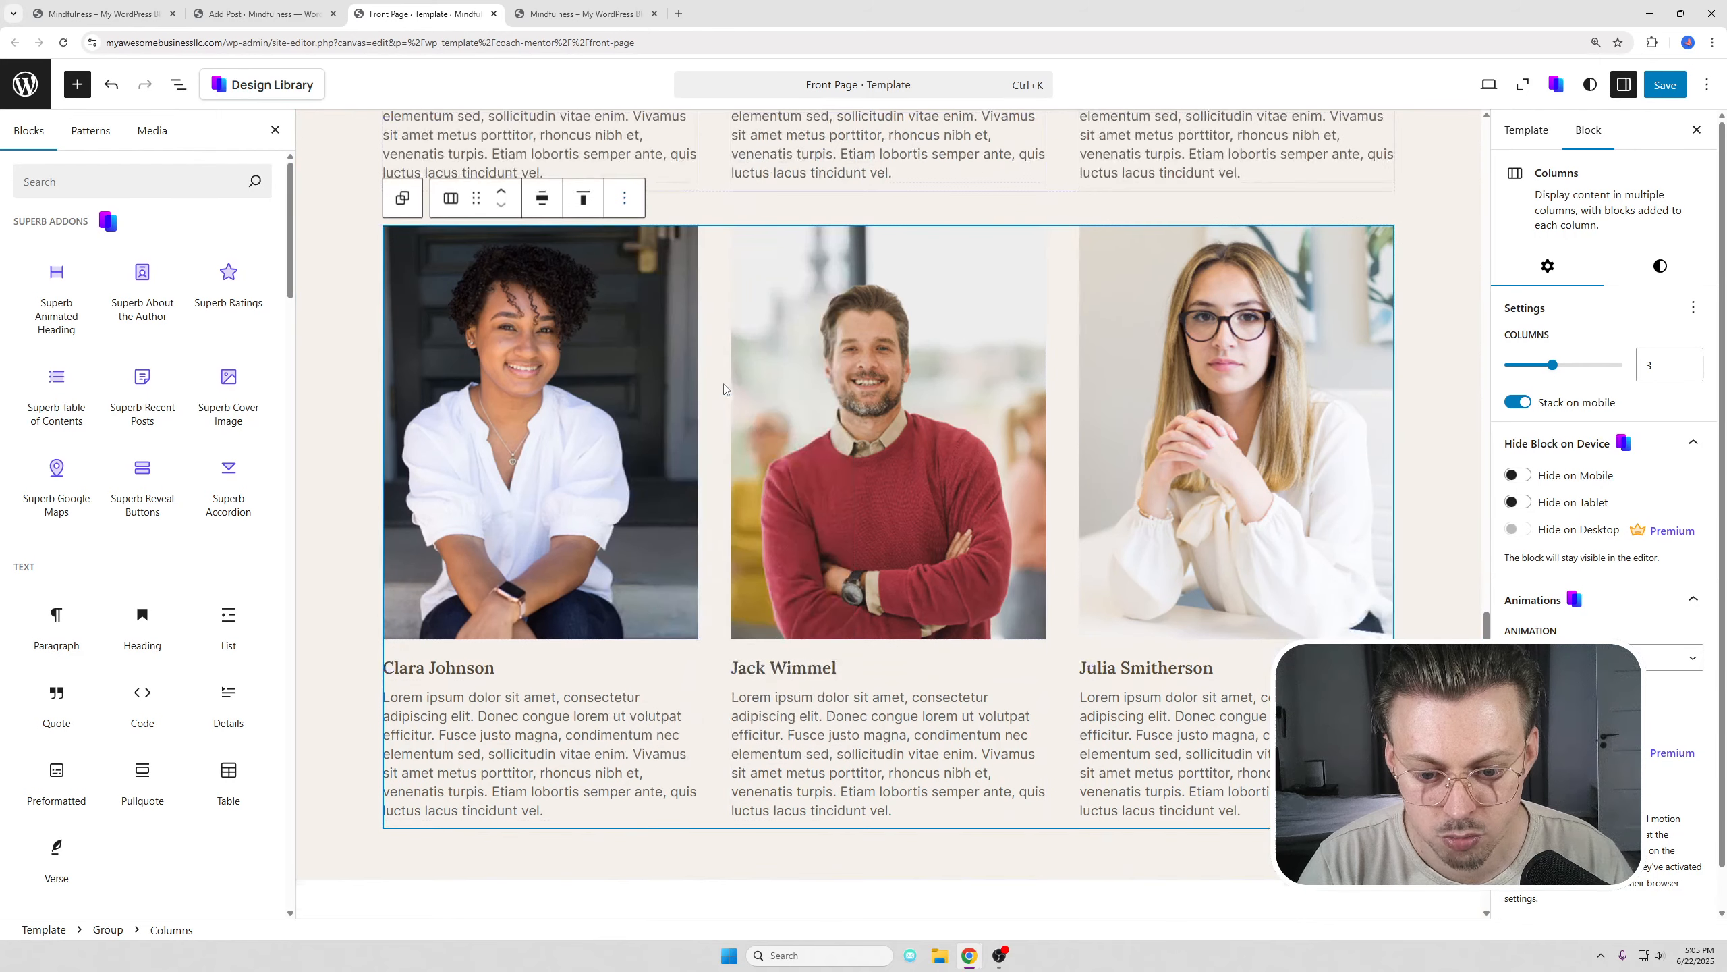
{"action": "scroll", "coordinate": [723, 388], "scroll_direction": "down", "scroll_amount": 3}
{"action": "scroll", "coordinate": [778, 448], "scroll_direction": "up", "scroll_amount": 8}
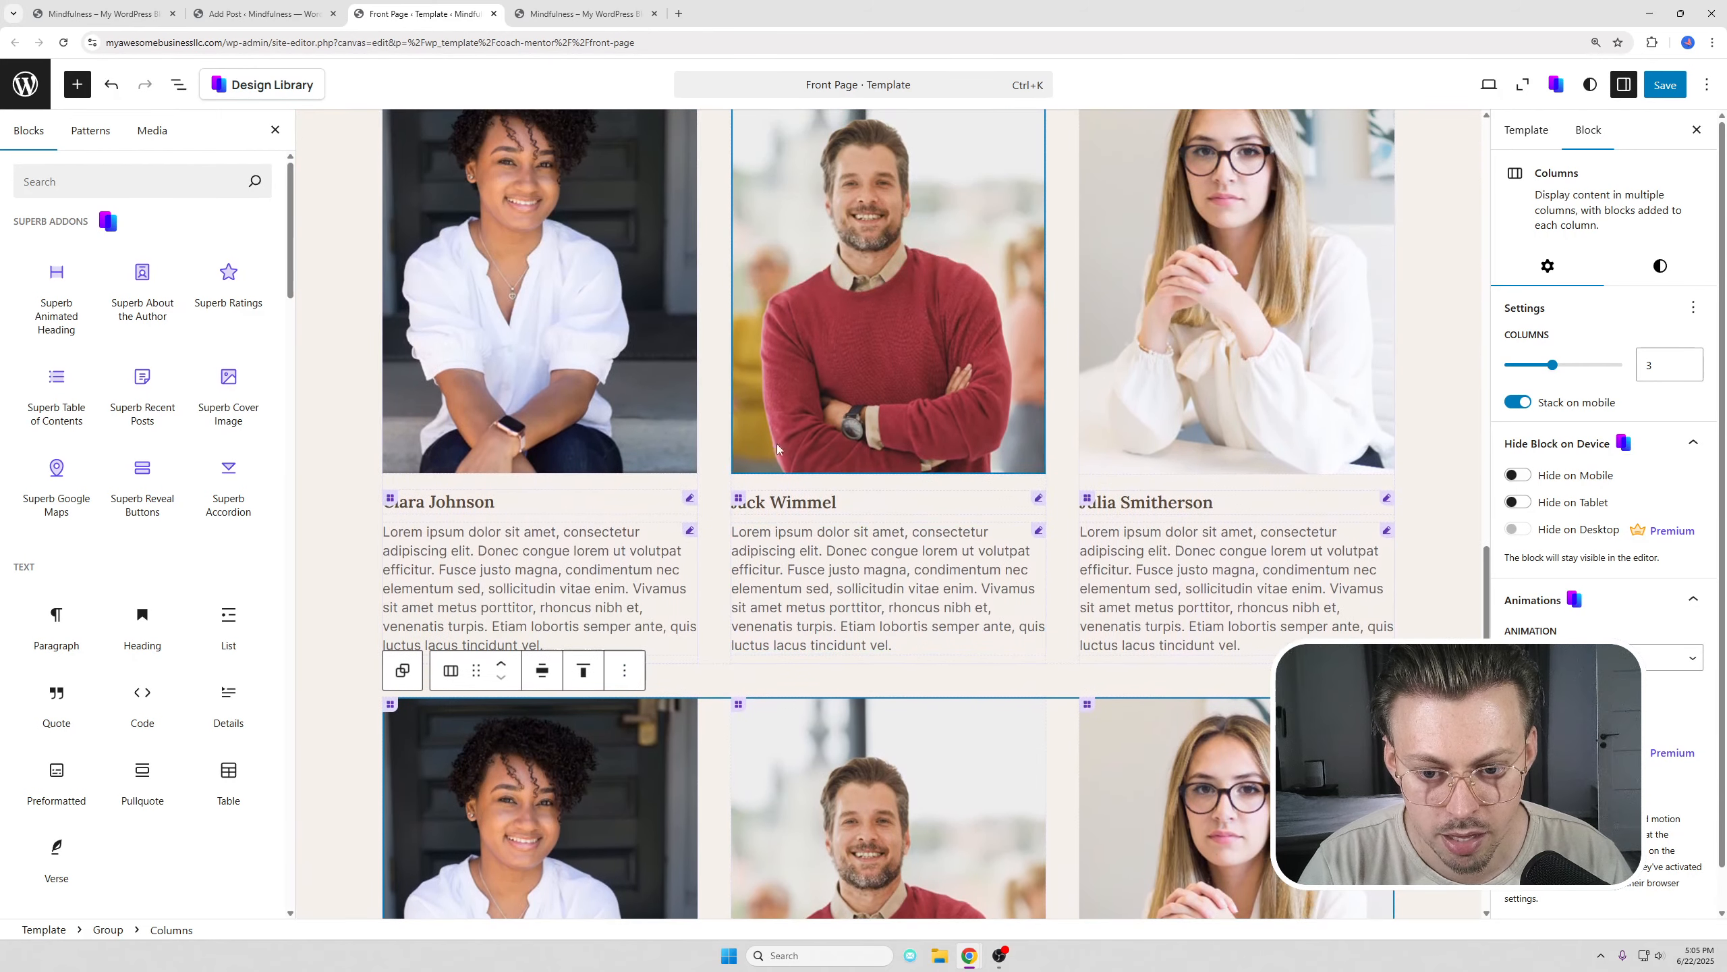
- Delete the third testimonial's image and its whole column from the duplicated testimonial row
{"action": "left_click", "coordinate": [777, 448]}
{"action": "scroll", "coordinate": [976, 333], "scroll_direction": "down", "scroll_amount": 6}
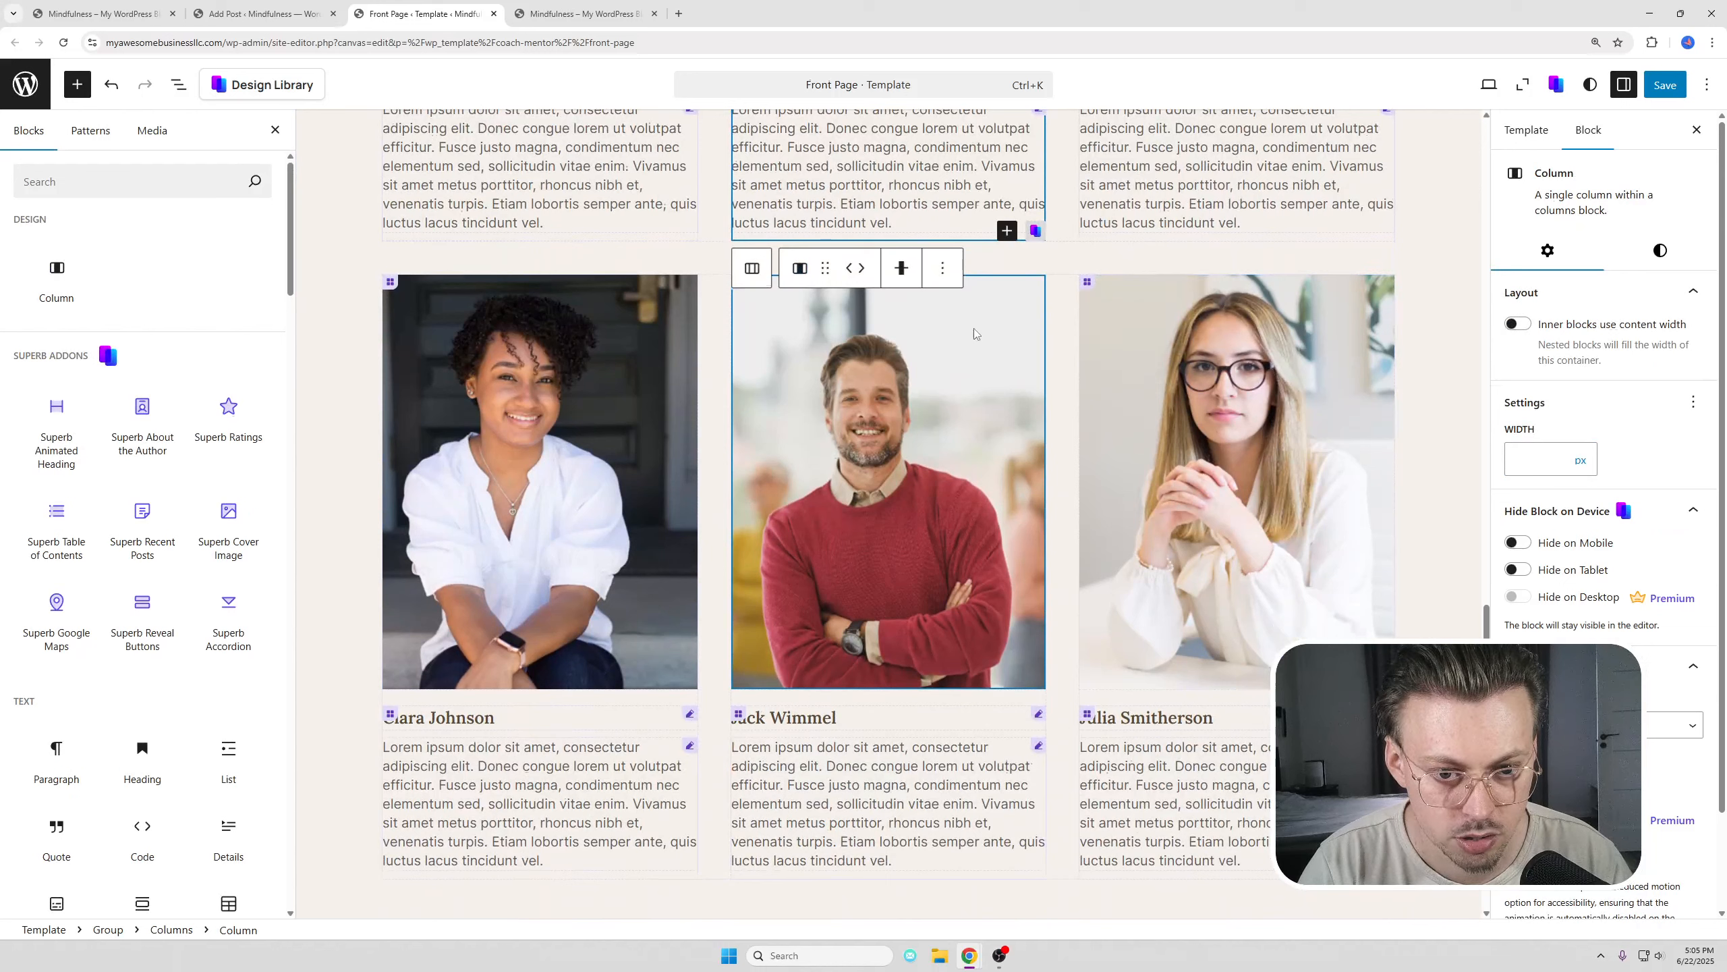
{"action": "left_click", "coordinate": [1211, 720]}
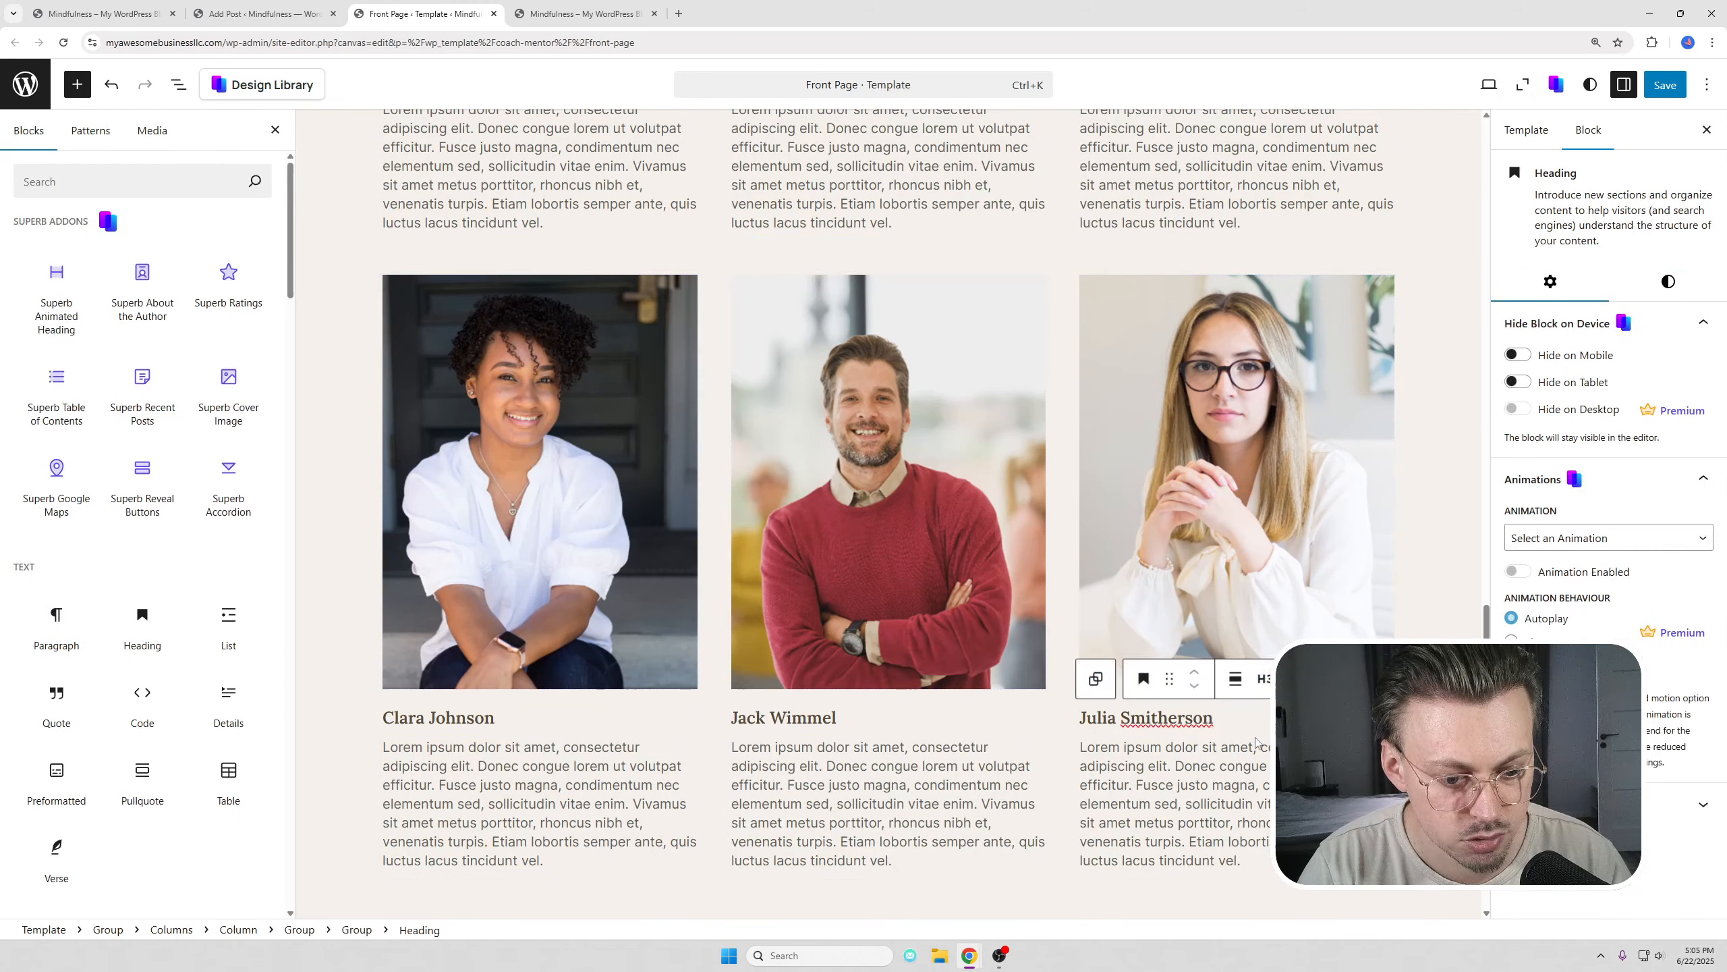
{"action": "left_click", "coordinate": [1257, 743]}
{"action": "left_click", "coordinate": [1090, 516]}
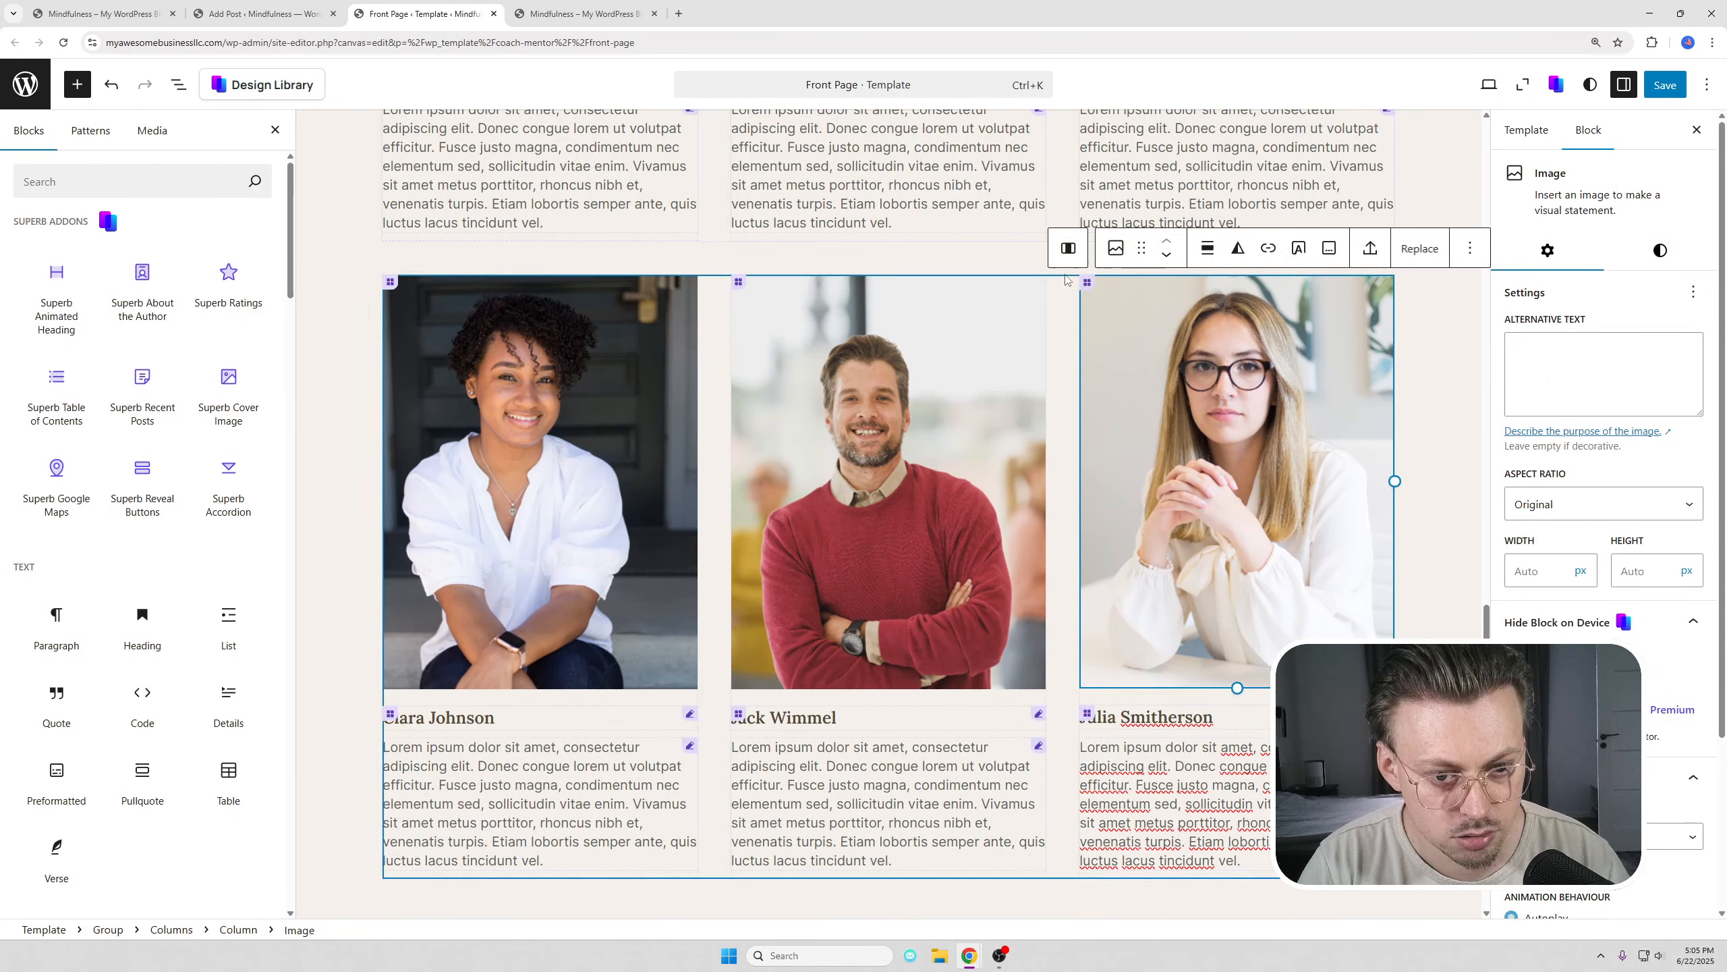
{"action": "left_click", "coordinate": [1063, 333]}
{"action": "left_click", "coordinate": [1210, 709]}
{"action": "left_click", "coordinate": [1343, 338]}
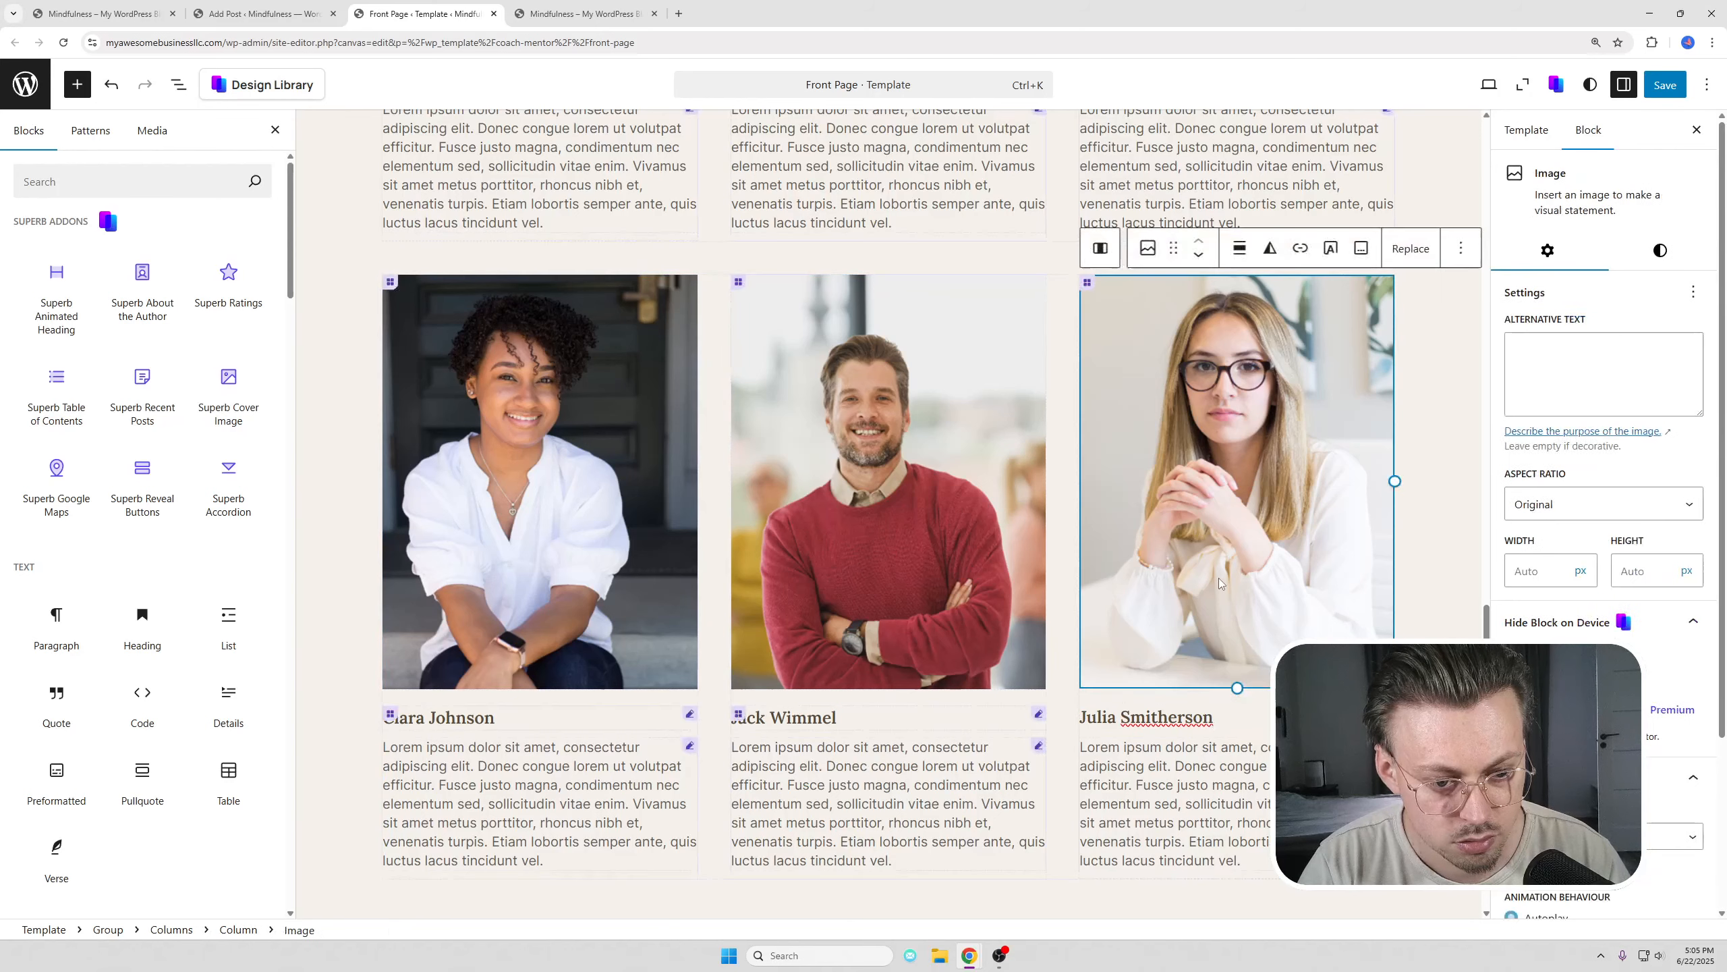
{"action": "left_click", "coordinate": [1476, 252]}
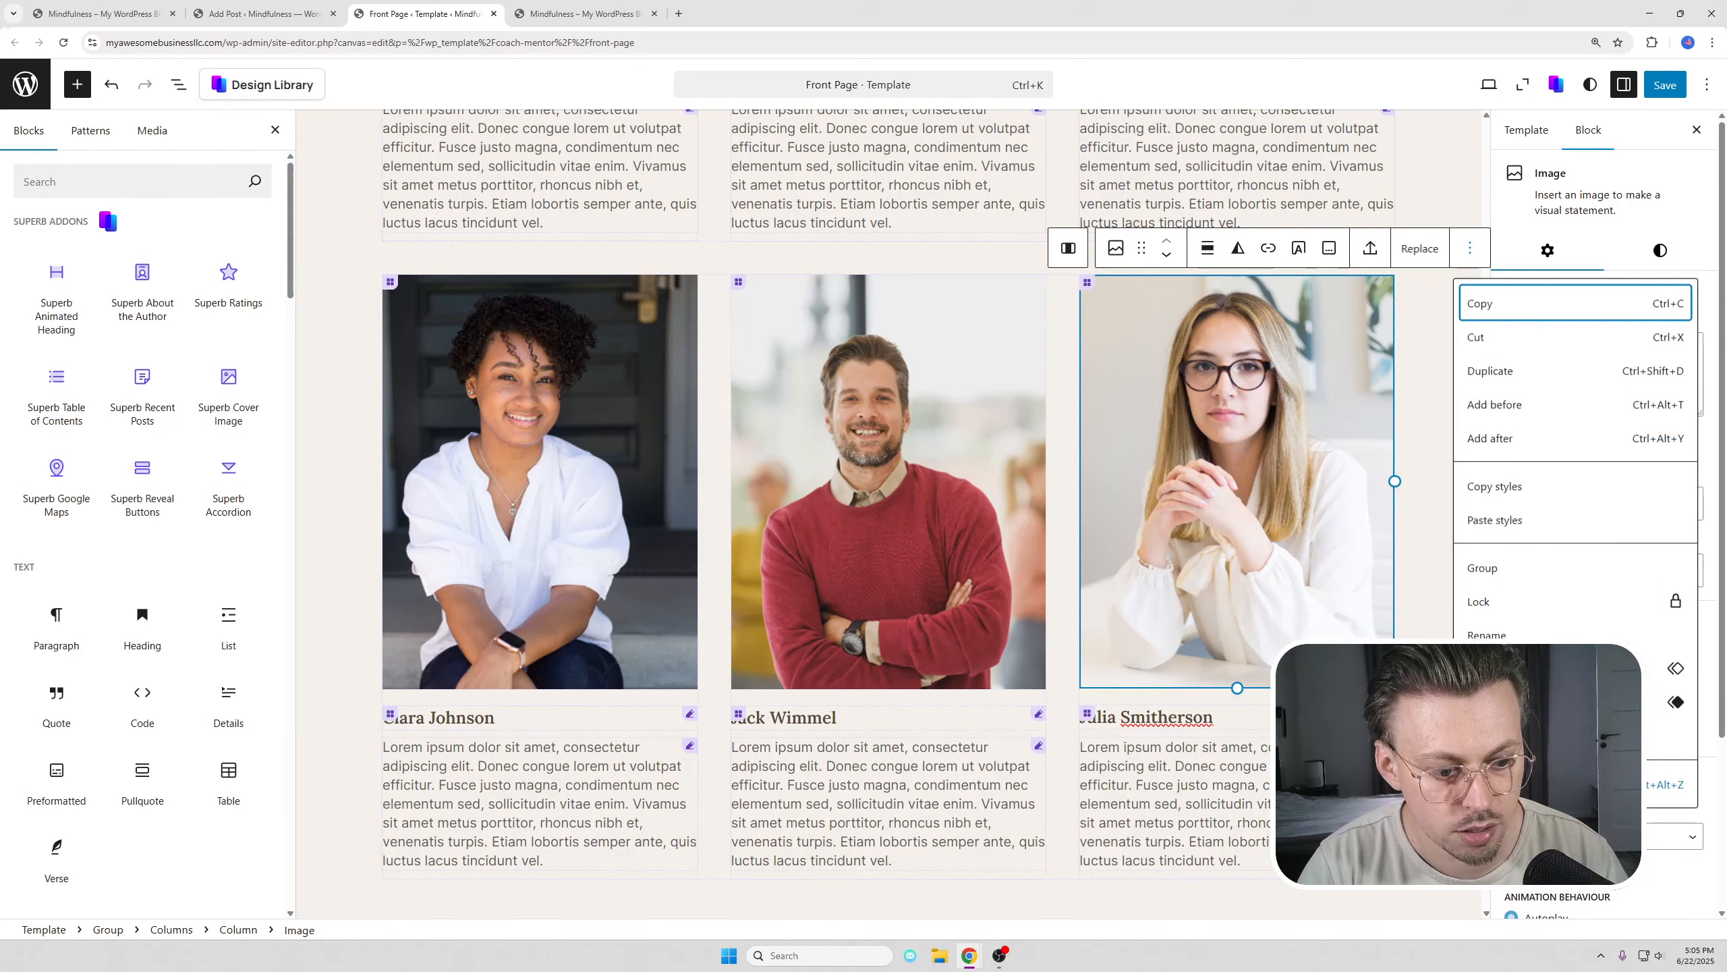
{"action": "left_click", "coordinate": [1510, 783]}
{"action": "left_click", "coordinate": [1303, 469]}
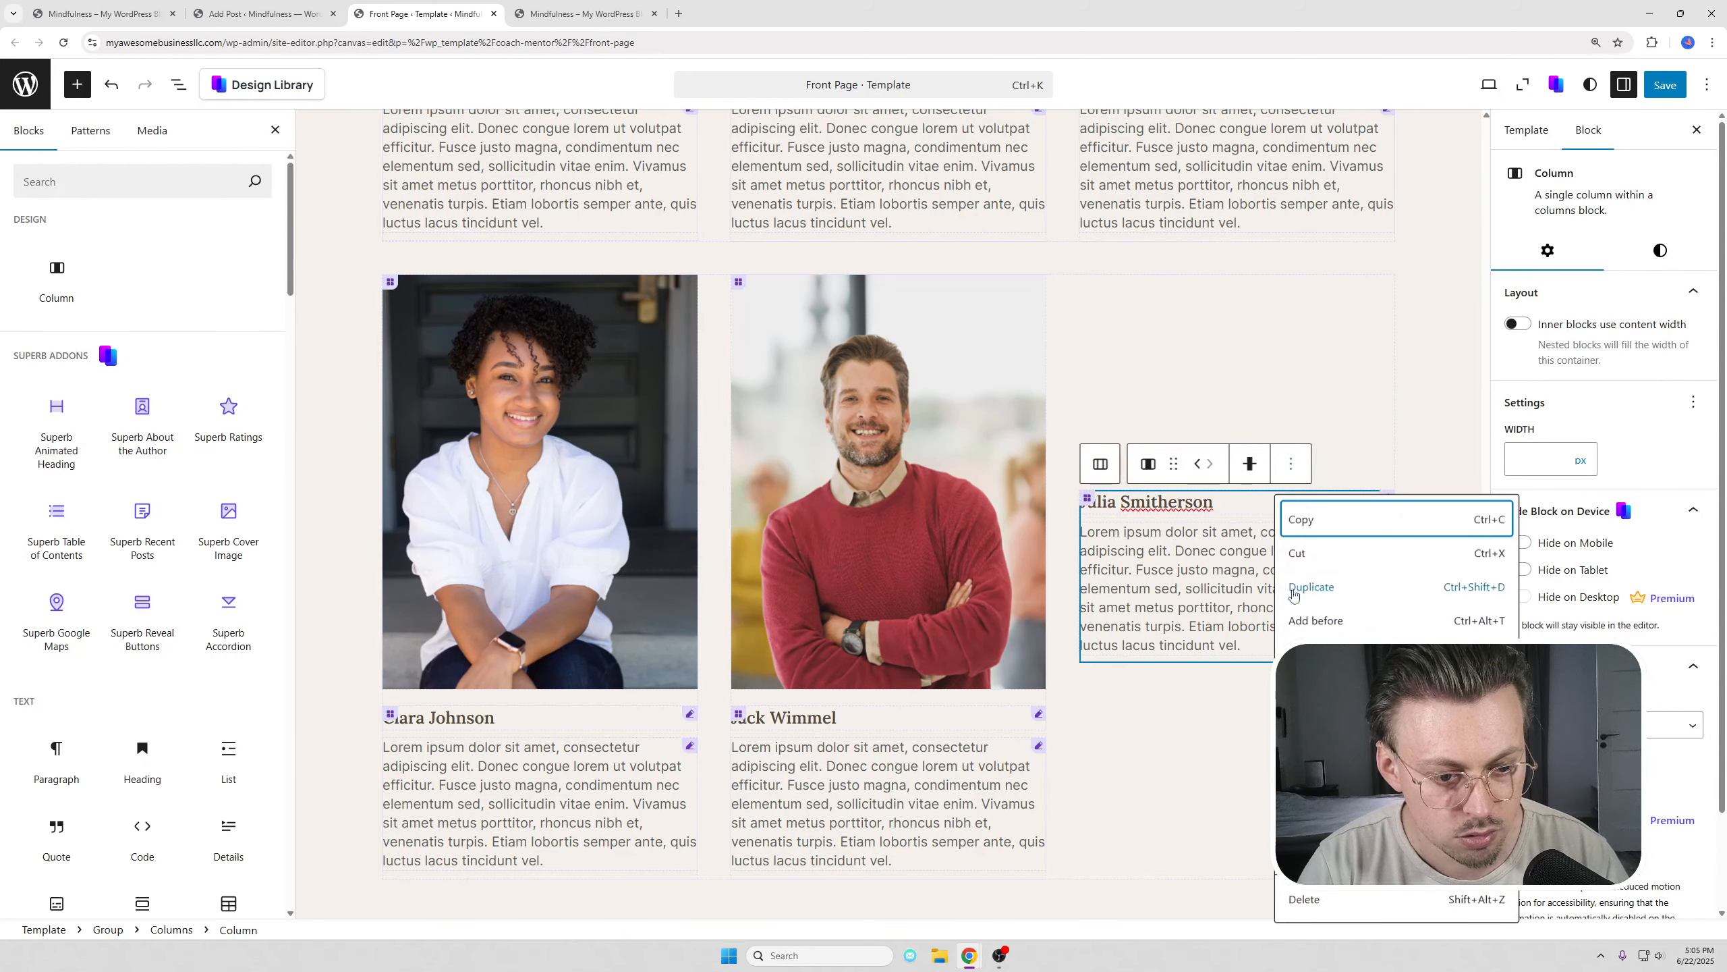
{"action": "left_click", "coordinate": [1316, 907]}
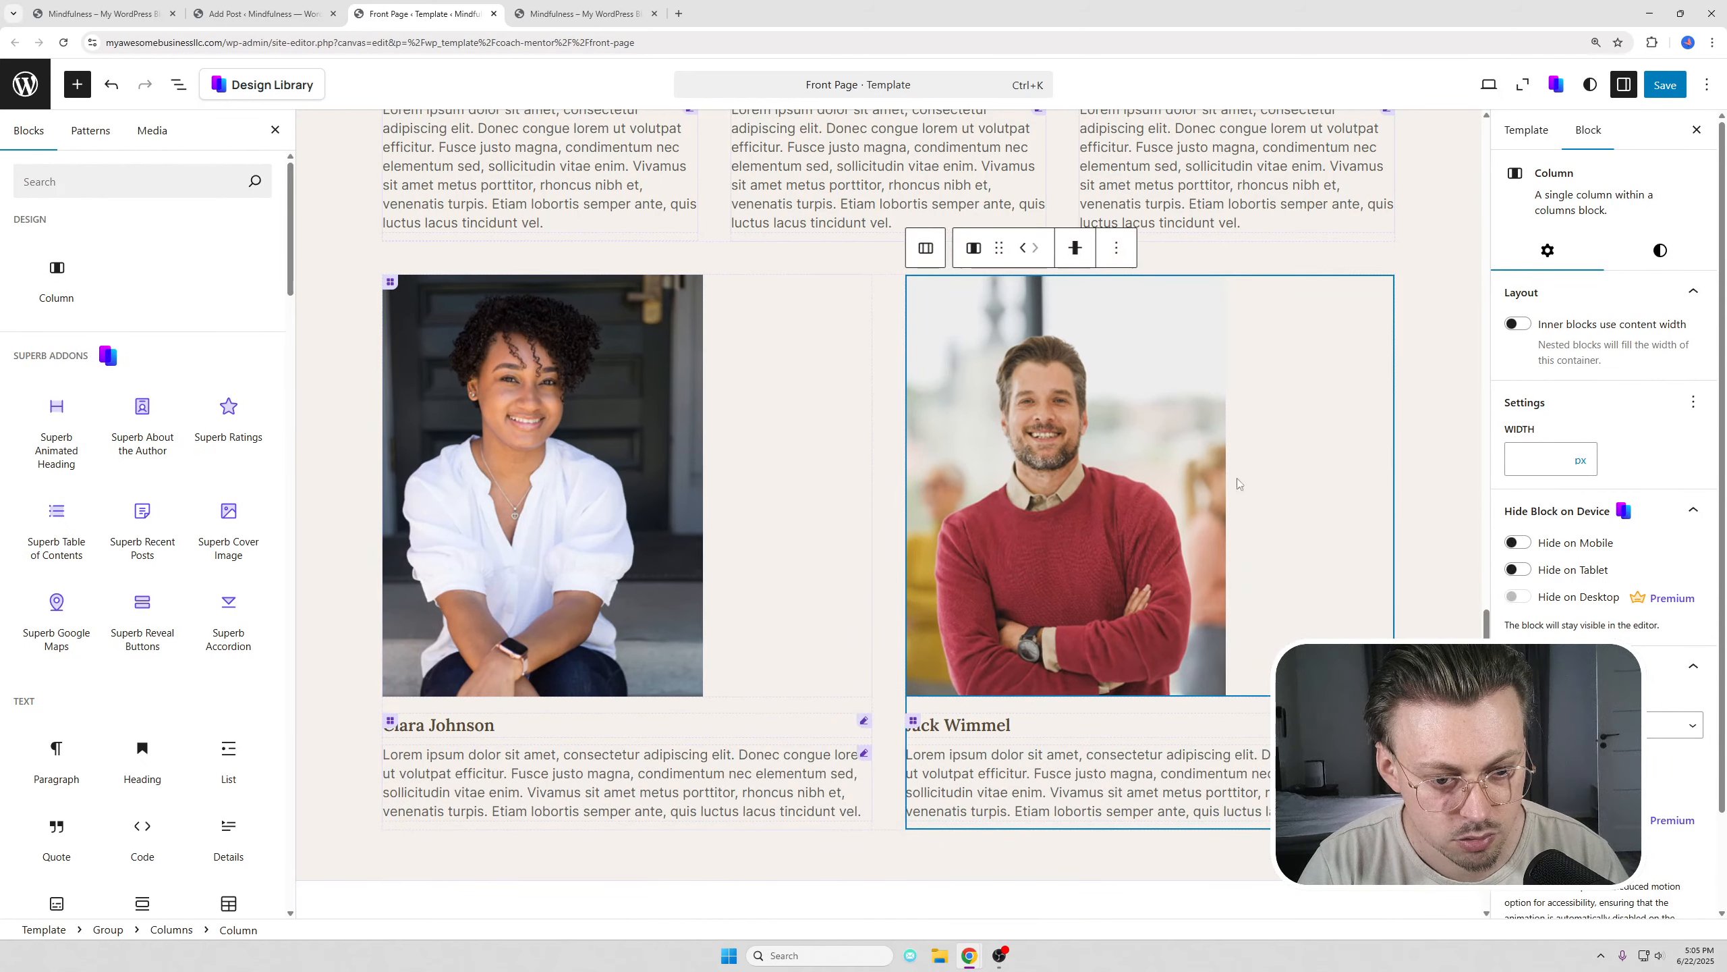
- Review the two testimonial rows and save the Front Page template
{"action": "left_click", "coordinate": [1409, 520]}
{"action": "scroll", "coordinate": [959, 499], "scroll_direction": "up", "scroll_amount": 3}
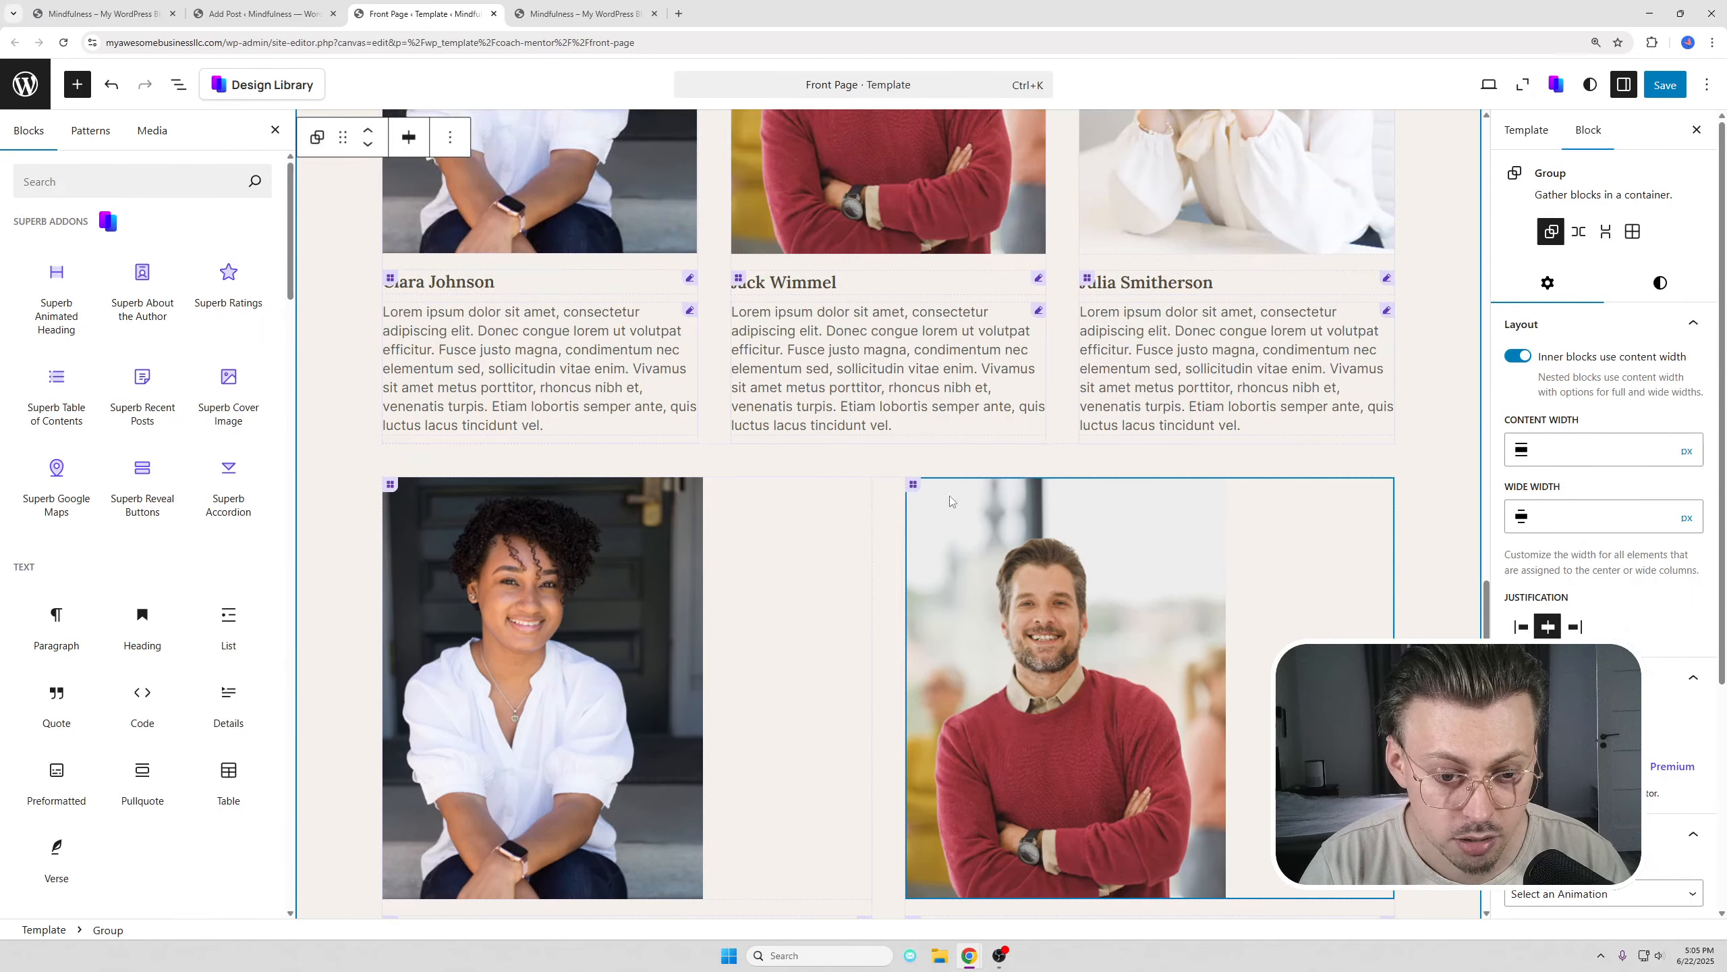
{"action": "scroll", "coordinate": [1360, 487], "scroll_direction": "down", "scroll_amount": 6}
{"action": "scroll", "coordinate": [1373, 487], "scroll_direction": "up", "scroll_amount": 10}
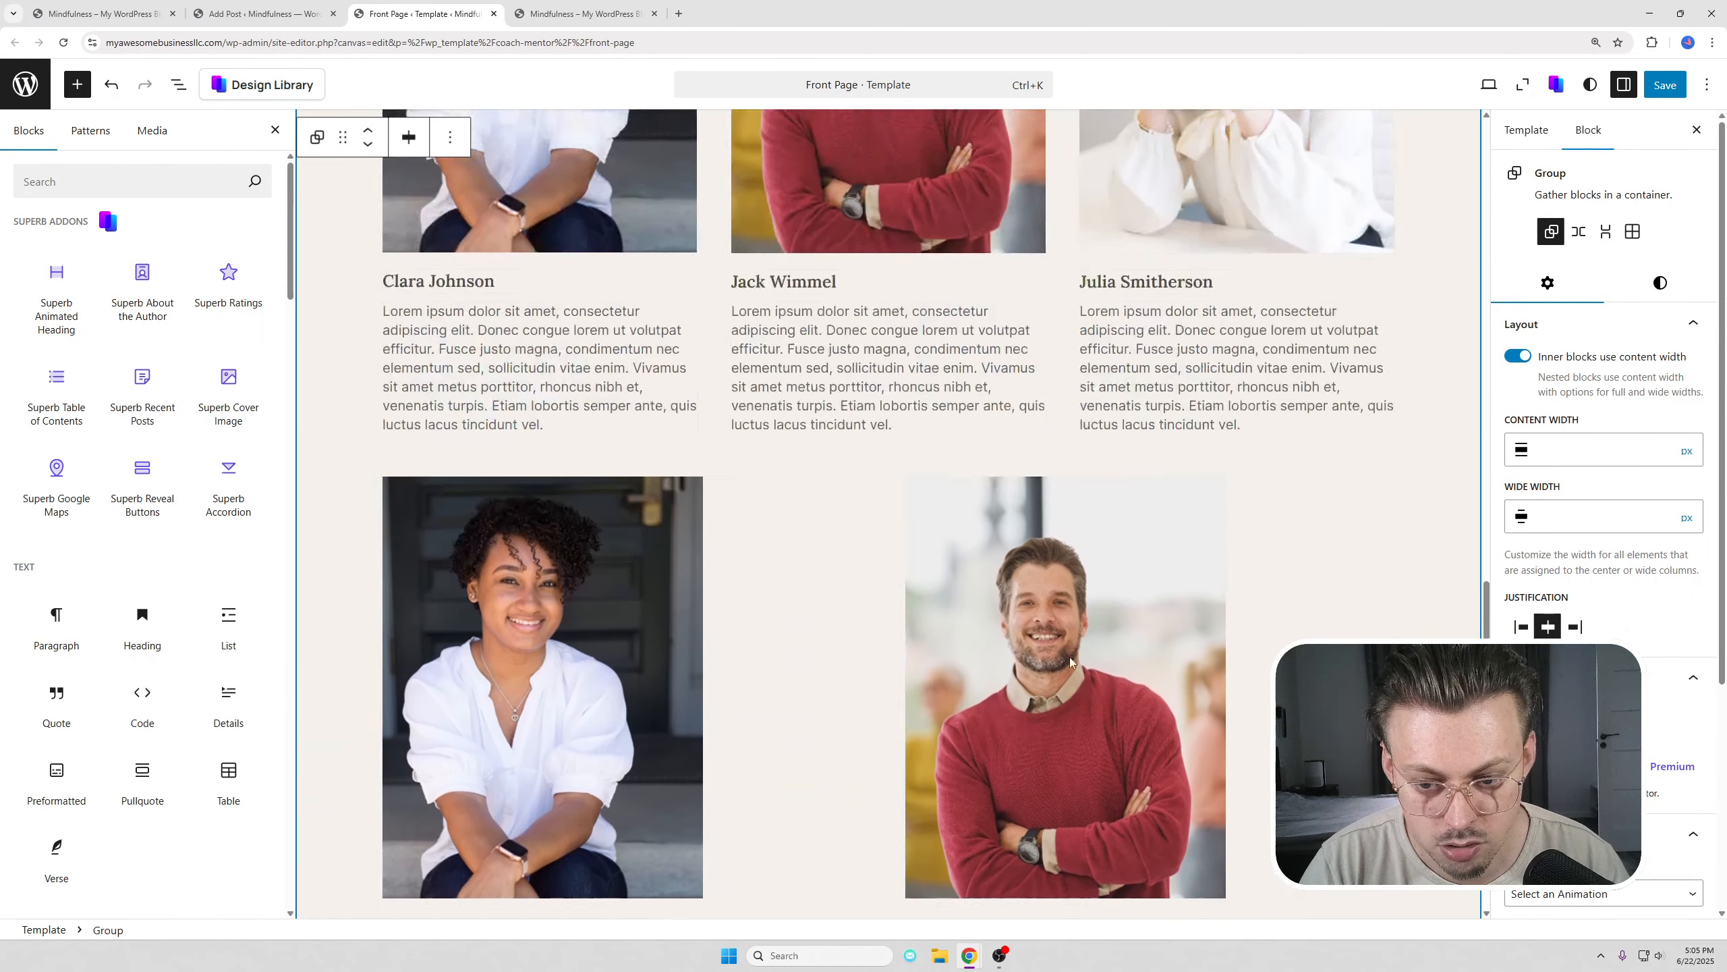
{"action": "left_click", "coordinate": [1659, 88]}
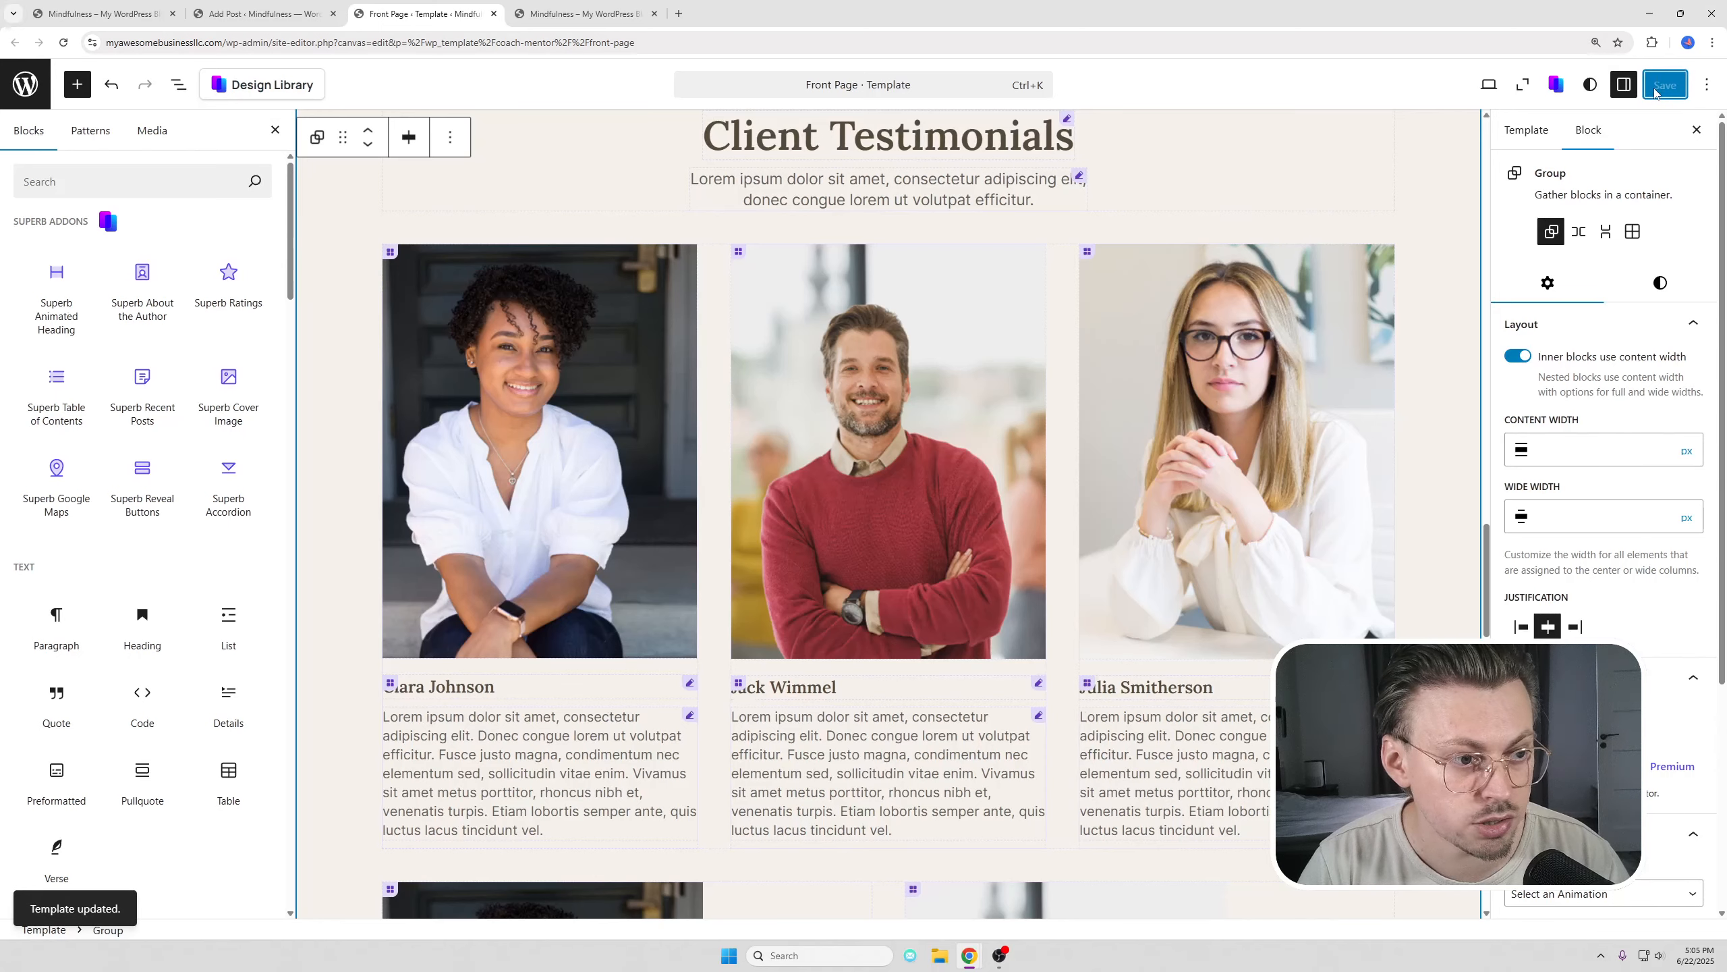
- Reload the live homepage and check it from the testimonials down to the closing call-to-action section
{"action": "left_click", "coordinate": [567, 8]}
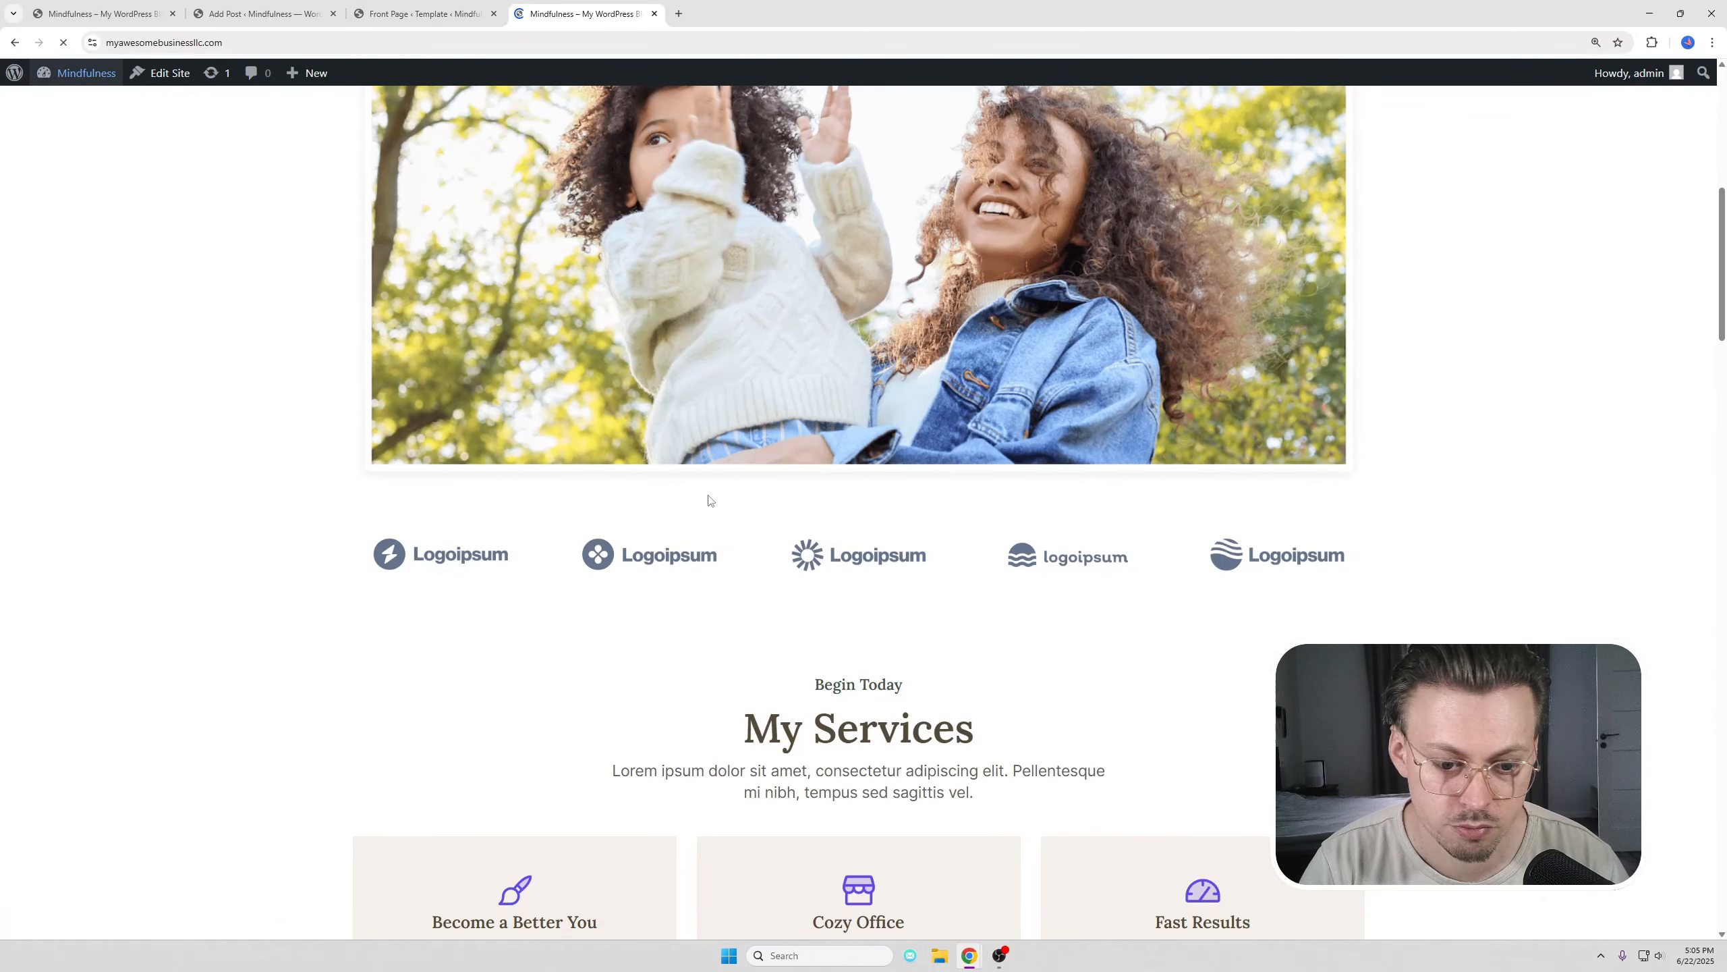
{"action": "scroll", "coordinate": [710, 500], "scroll_direction": "down", "scroll_amount": 20}
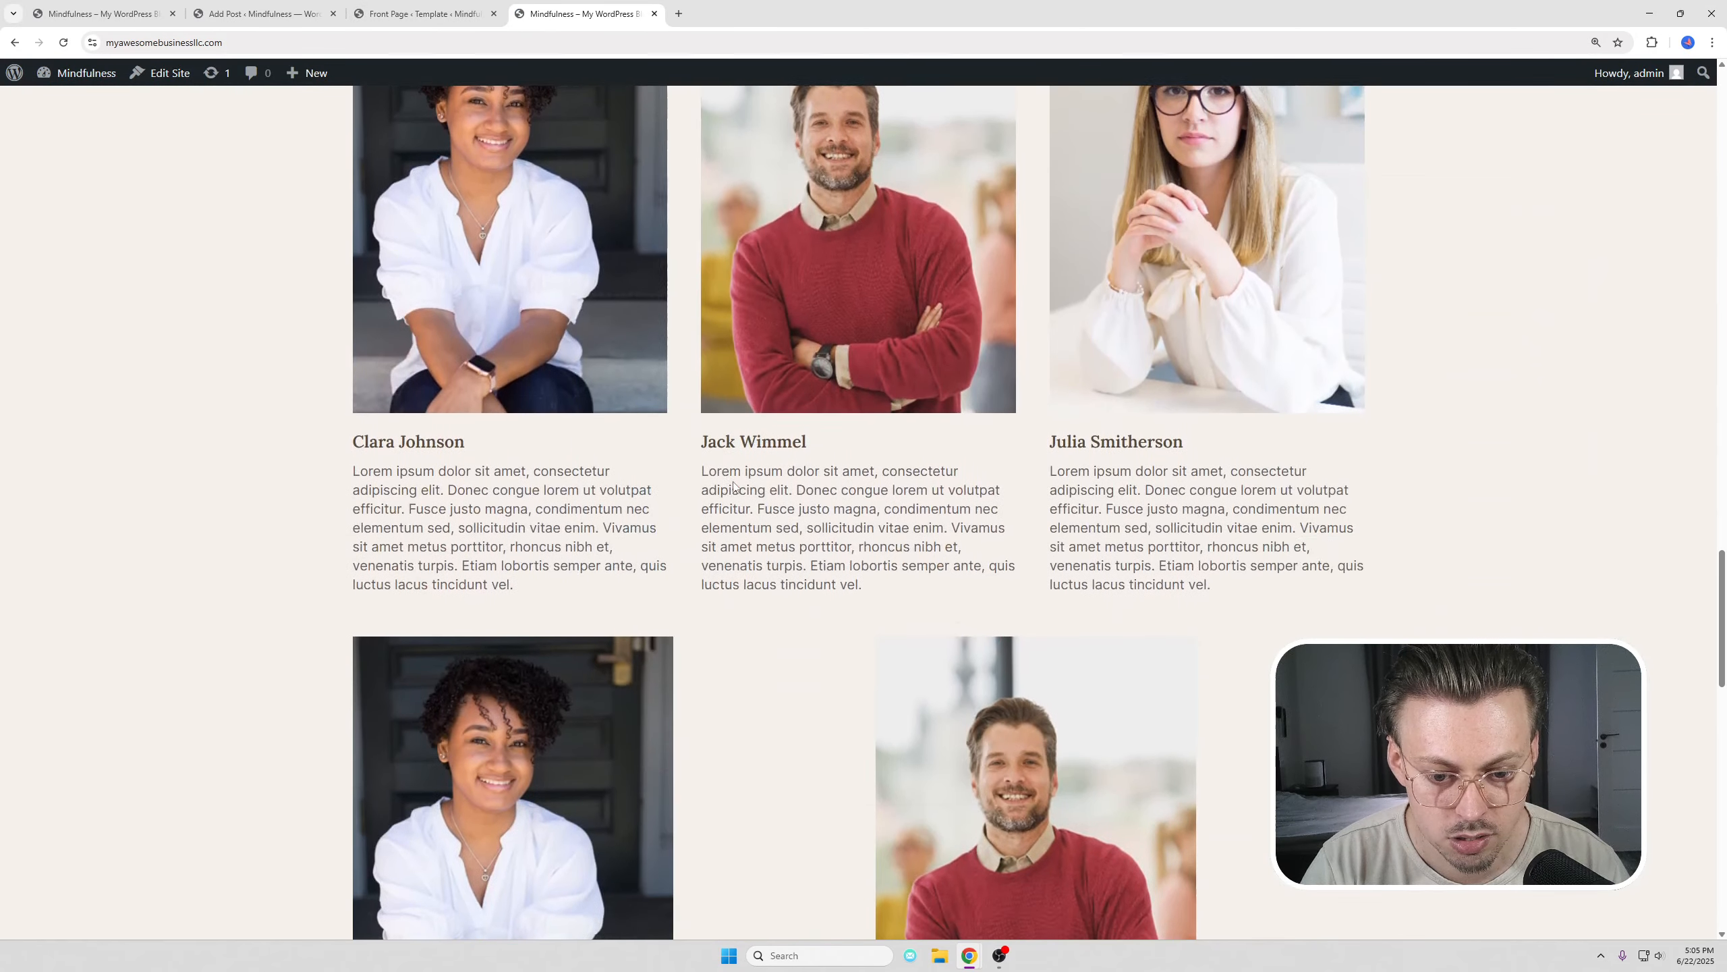
{"action": "scroll", "coordinate": [733, 484], "scroll_direction": "down", "scroll_amount": 5}
{"action": "scroll", "coordinate": [1165, 618], "scroll_direction": "down", "scroll_amount": 13}
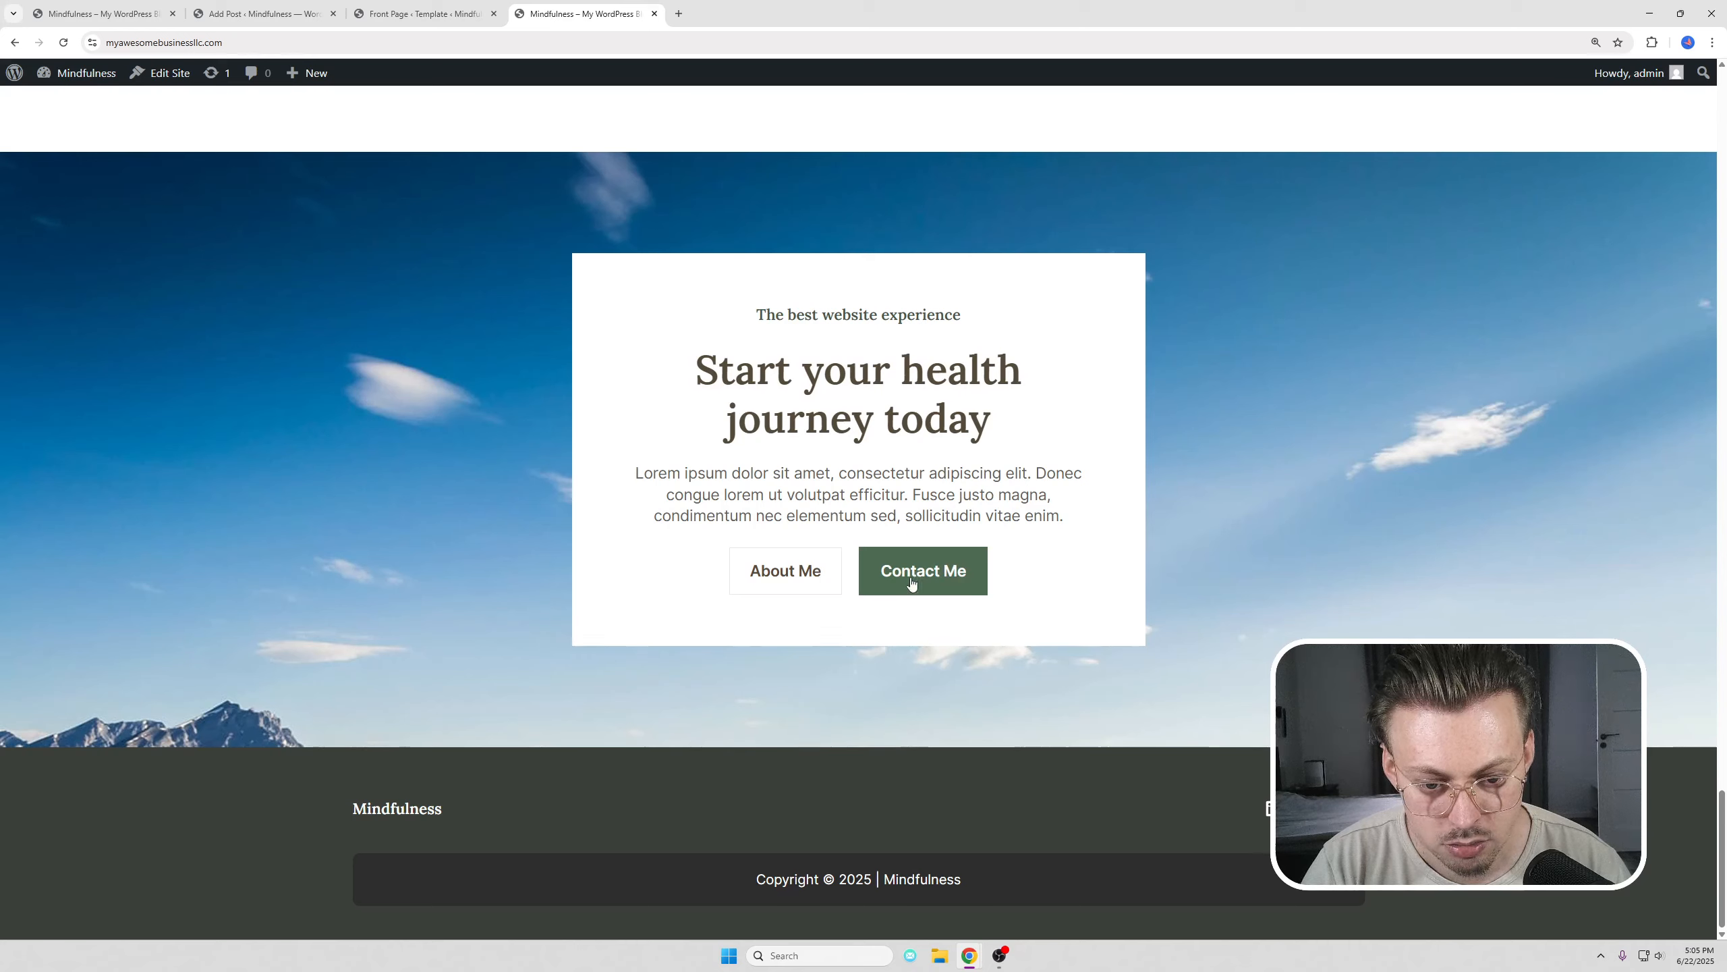
- Open the link setting of the Contact Me button in the Front Page template's closing section, and copy the live Contact me page's address
{"action": "left_click", "coordinate": [423, 14]}
{"action": "scroll", "coordinate": [1110, 417], "scroll_direction": "down", "scroll_amount": 3}
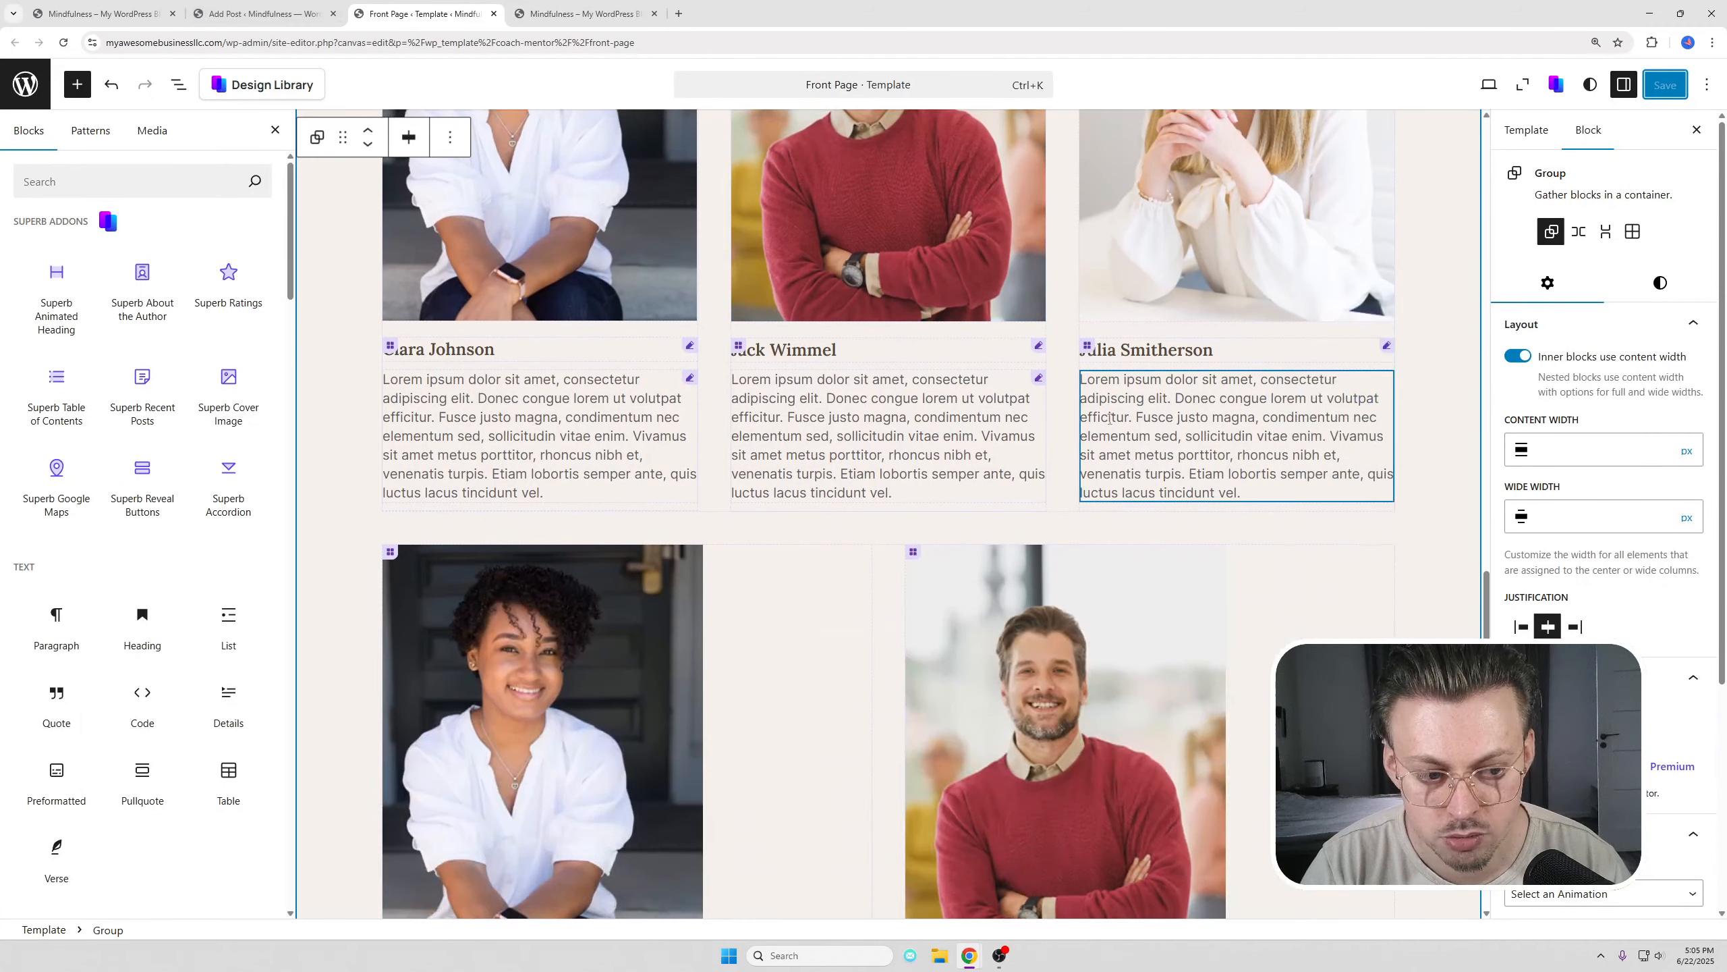
{"action": "scroll", "coordinate": [1110, 418], "scroll_direction": "down", "scroll_amount": 15}
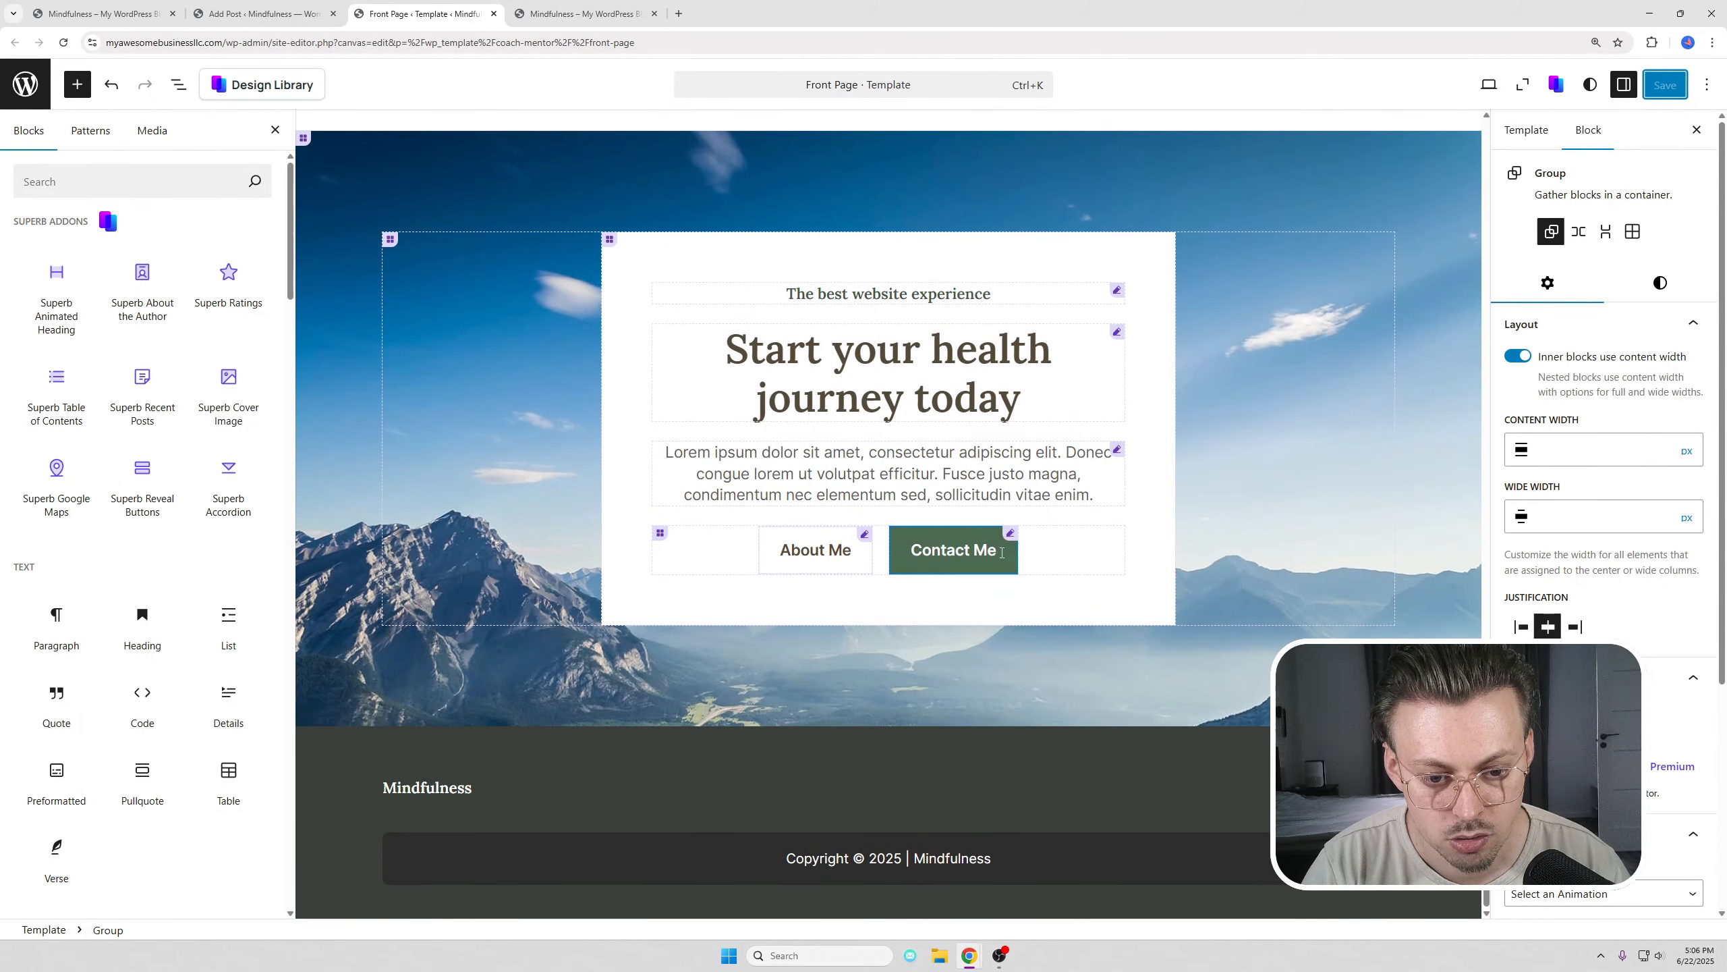
{"action": "left_click", "coordinate": [1008, 531]}
{"action": "left_click", "coordinate": [954, 500]}
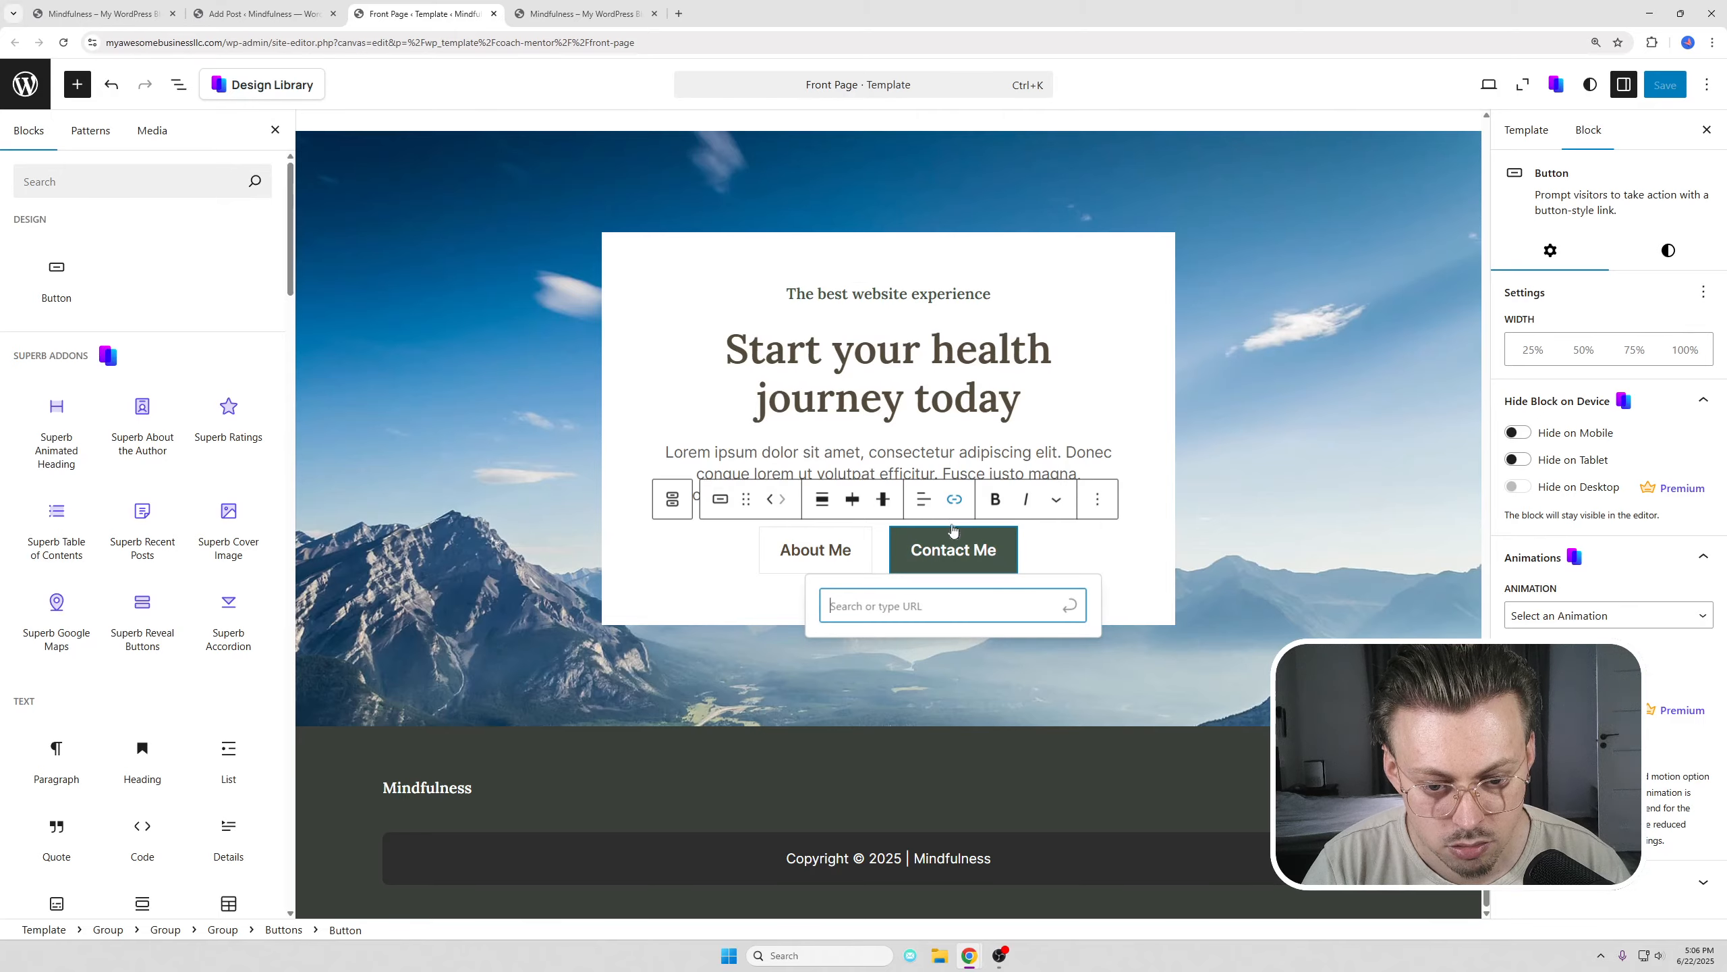
{"action": "key", "text": "ctrl+Tab"}
{"action": "left_click", "coordinate": [938, 136]}
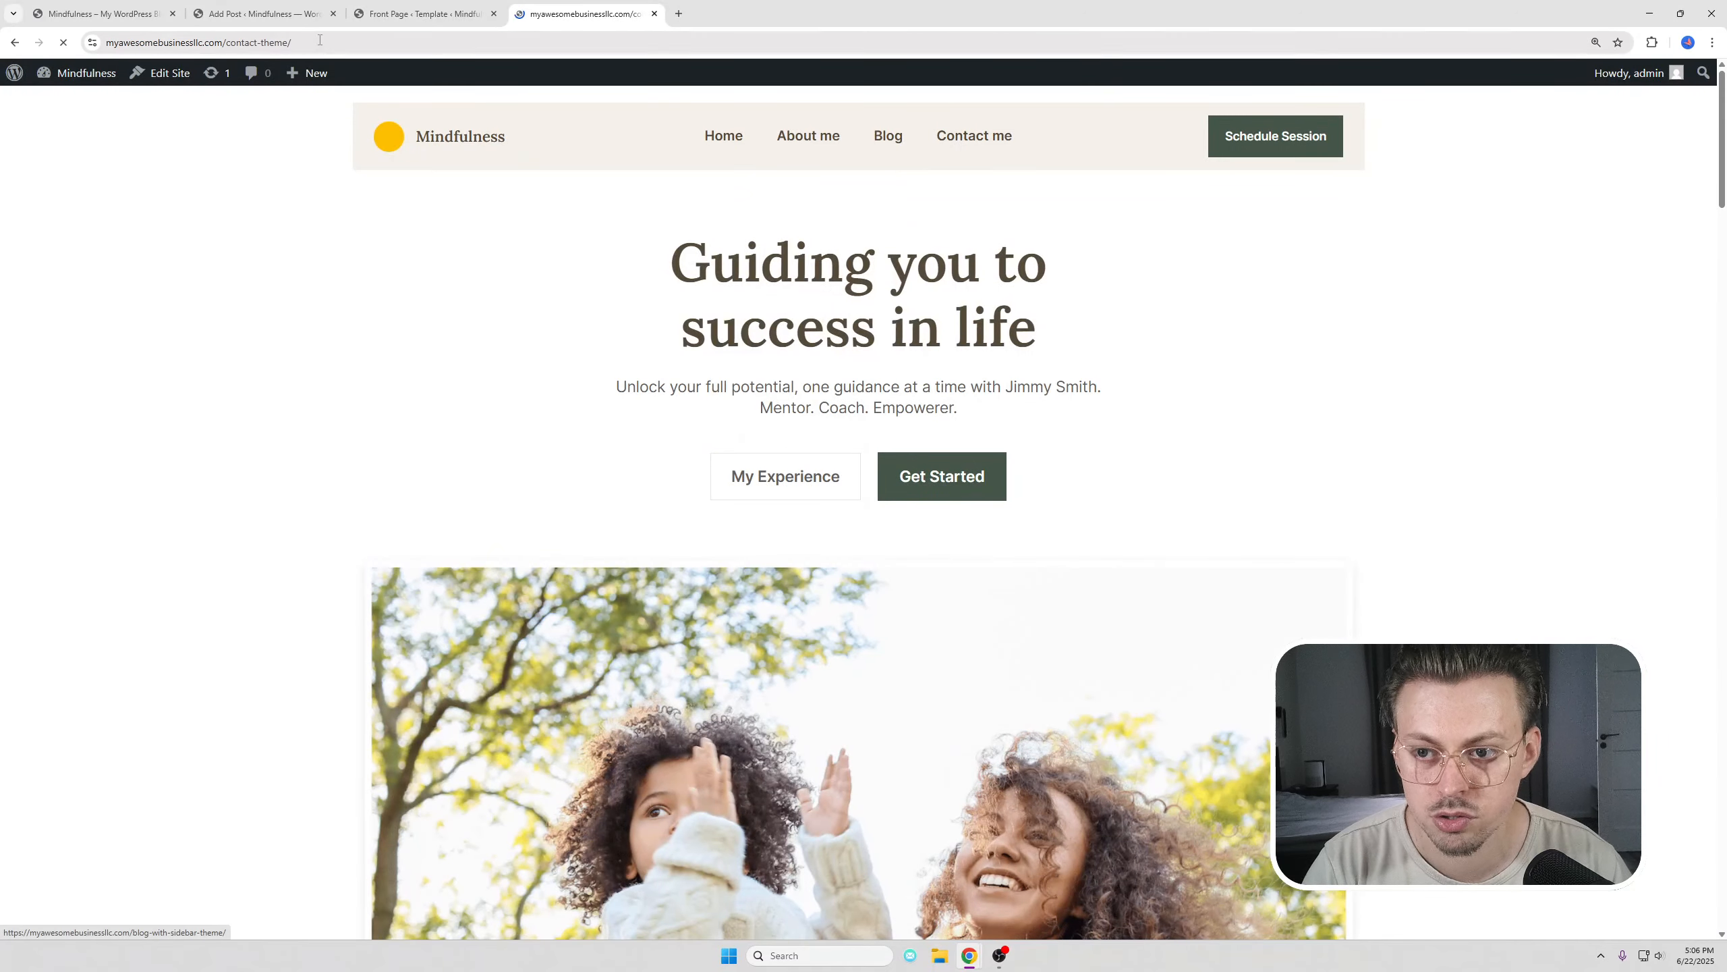
{"action": "left_click", "coordinate": [314, 42]}
{"action": "key", "text": "ctrl+c"}
{"action": "left_click", "coordinate": [305, 14]}
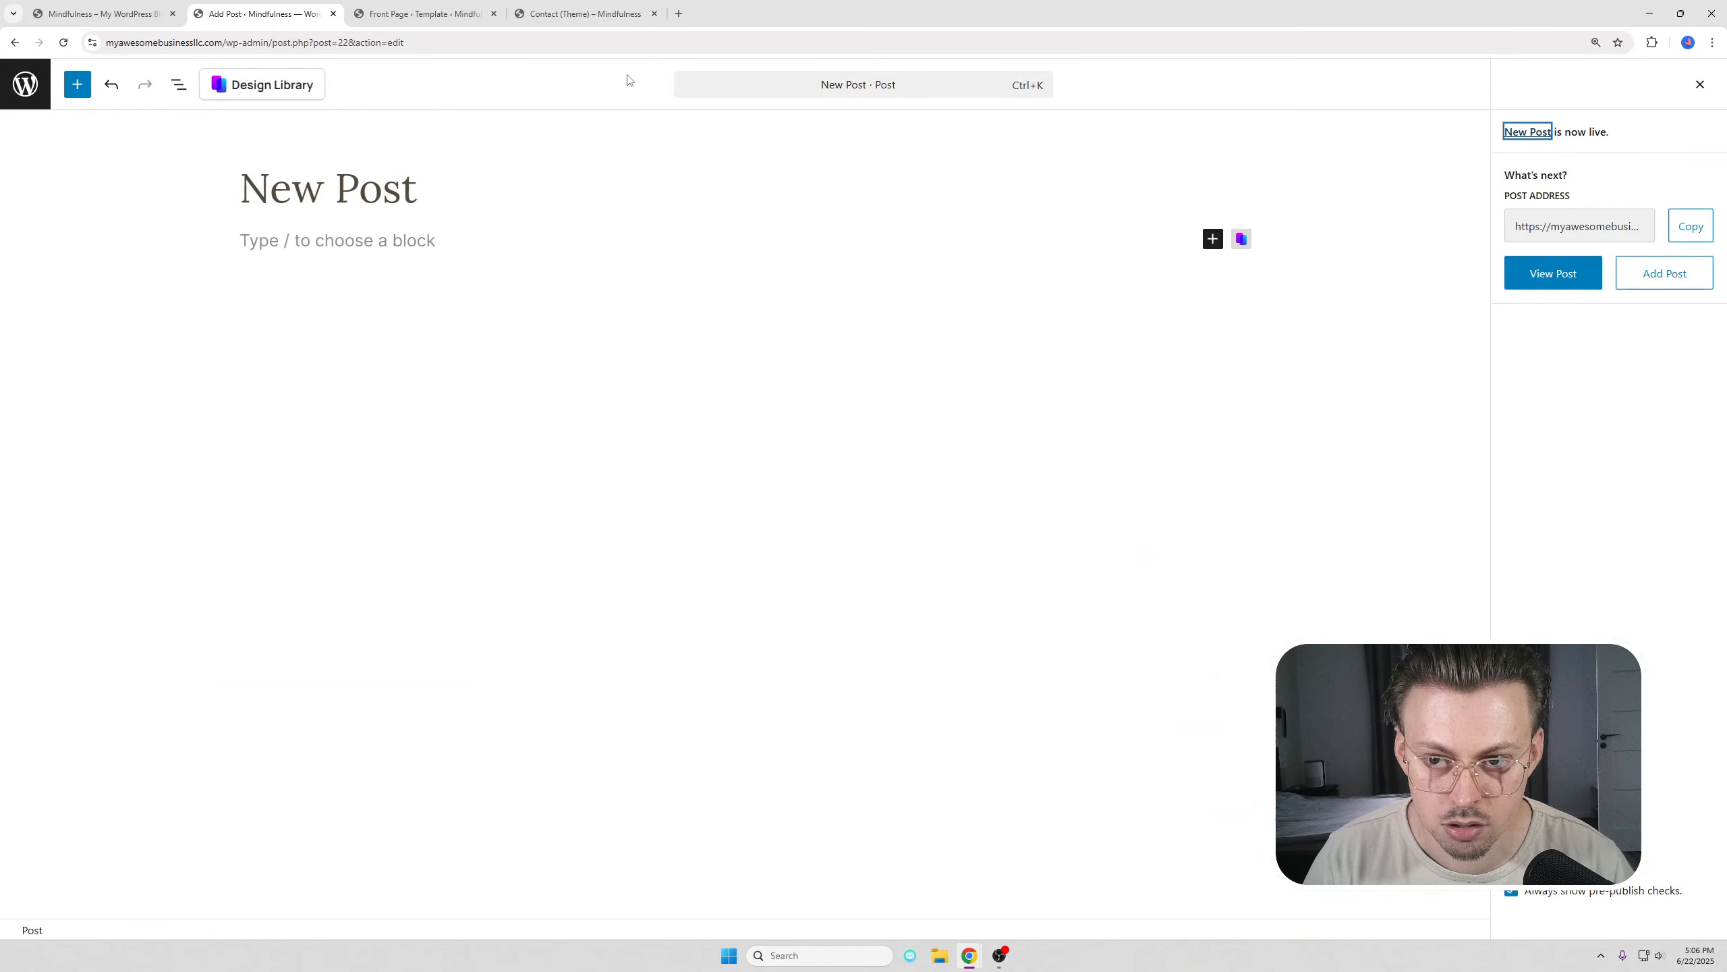
{"action": "key", "text": "ctrl+w"}
{"action": "key", "text": "ctrl+v"}
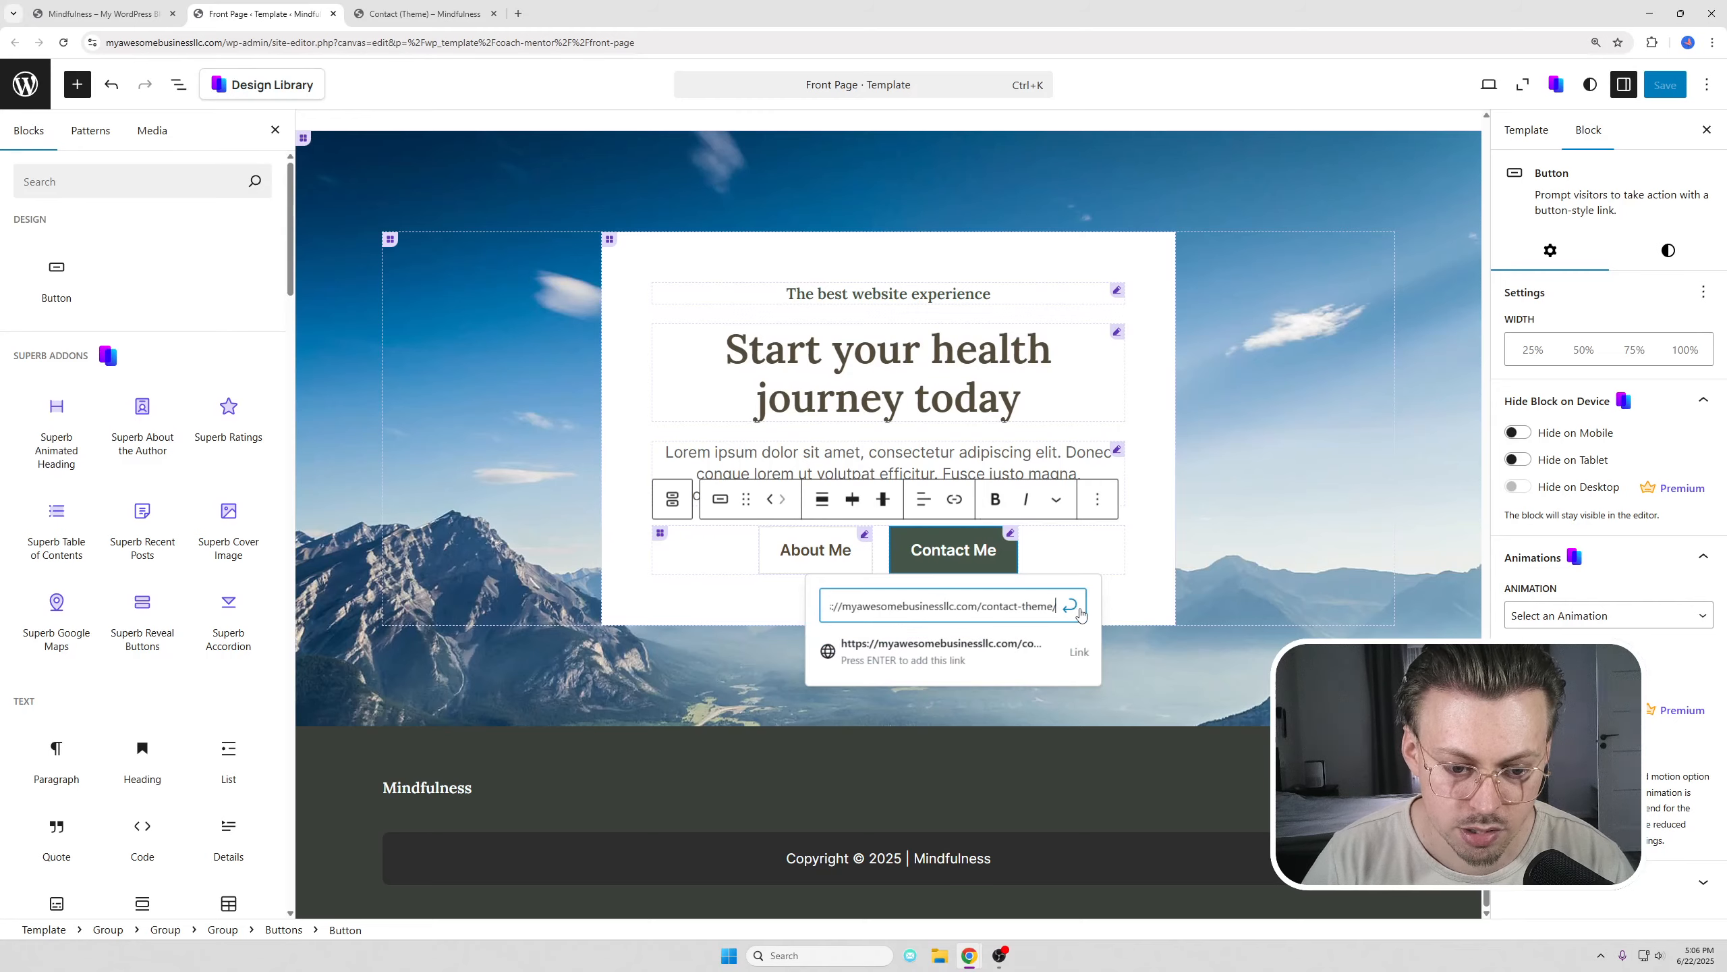
{"action": "left_click", "coordinate": [1082, 615]}
{"action": "left_click", "coordinate": [1651, 90]}
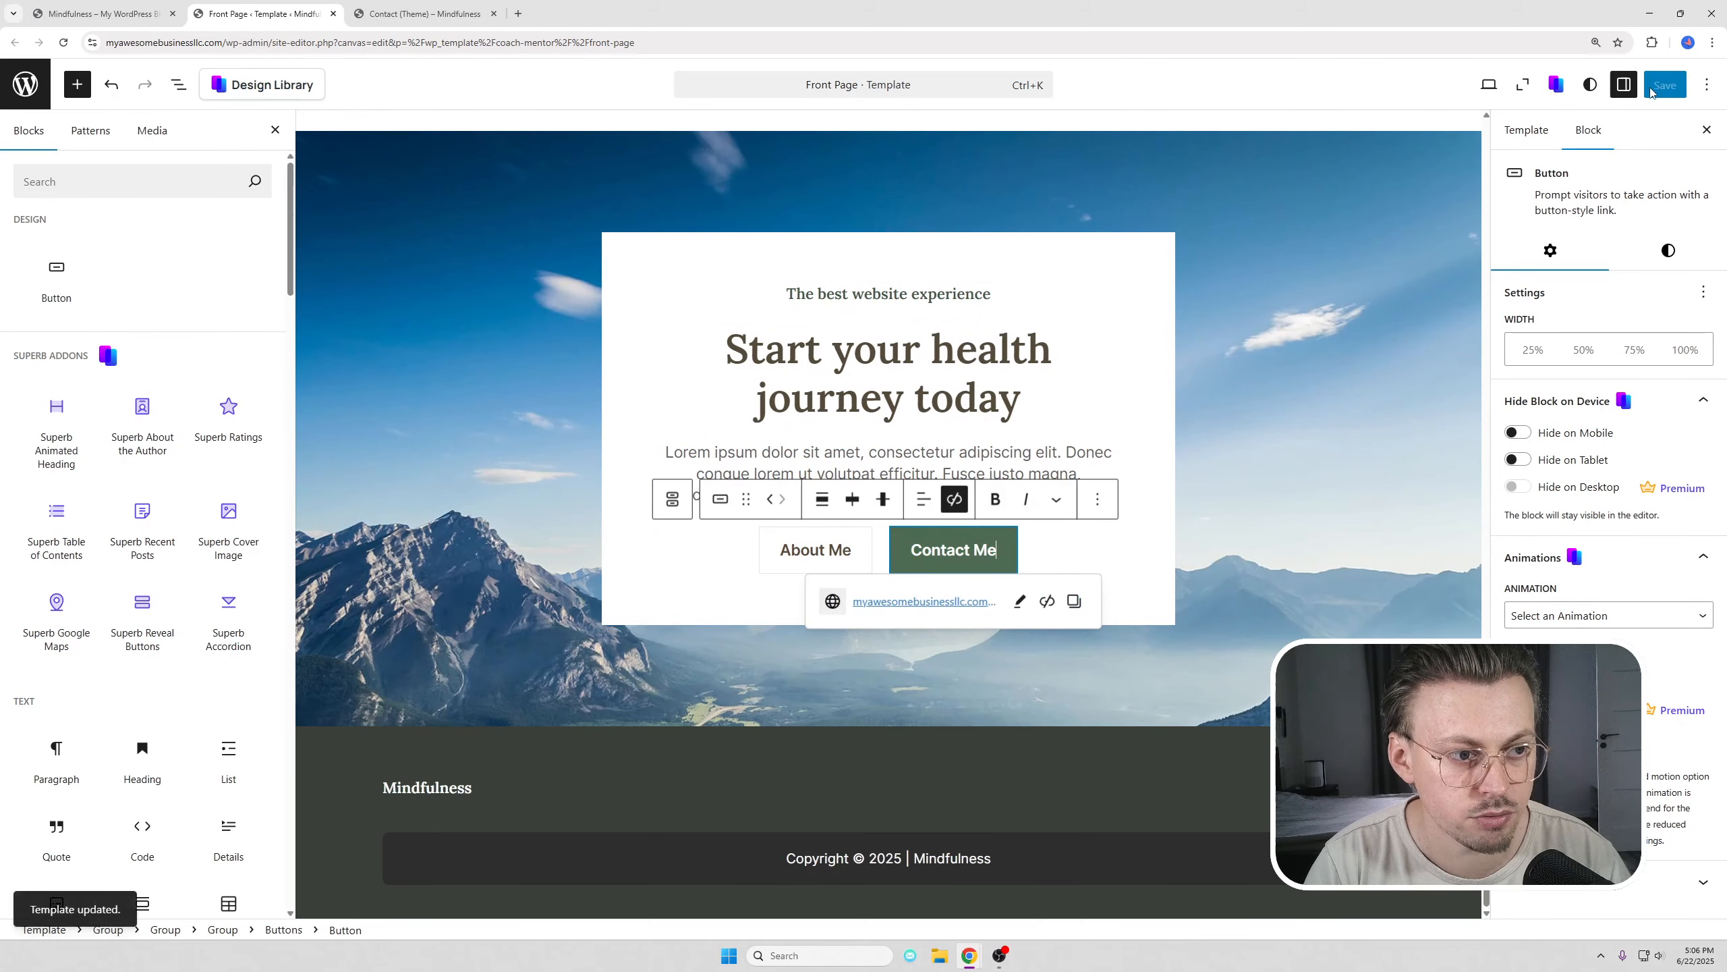
- Test the Contact Me button at the end of the live homepage and look through the Contact page it opens
{"action": "left_click", "coordinate": [407, 8]}
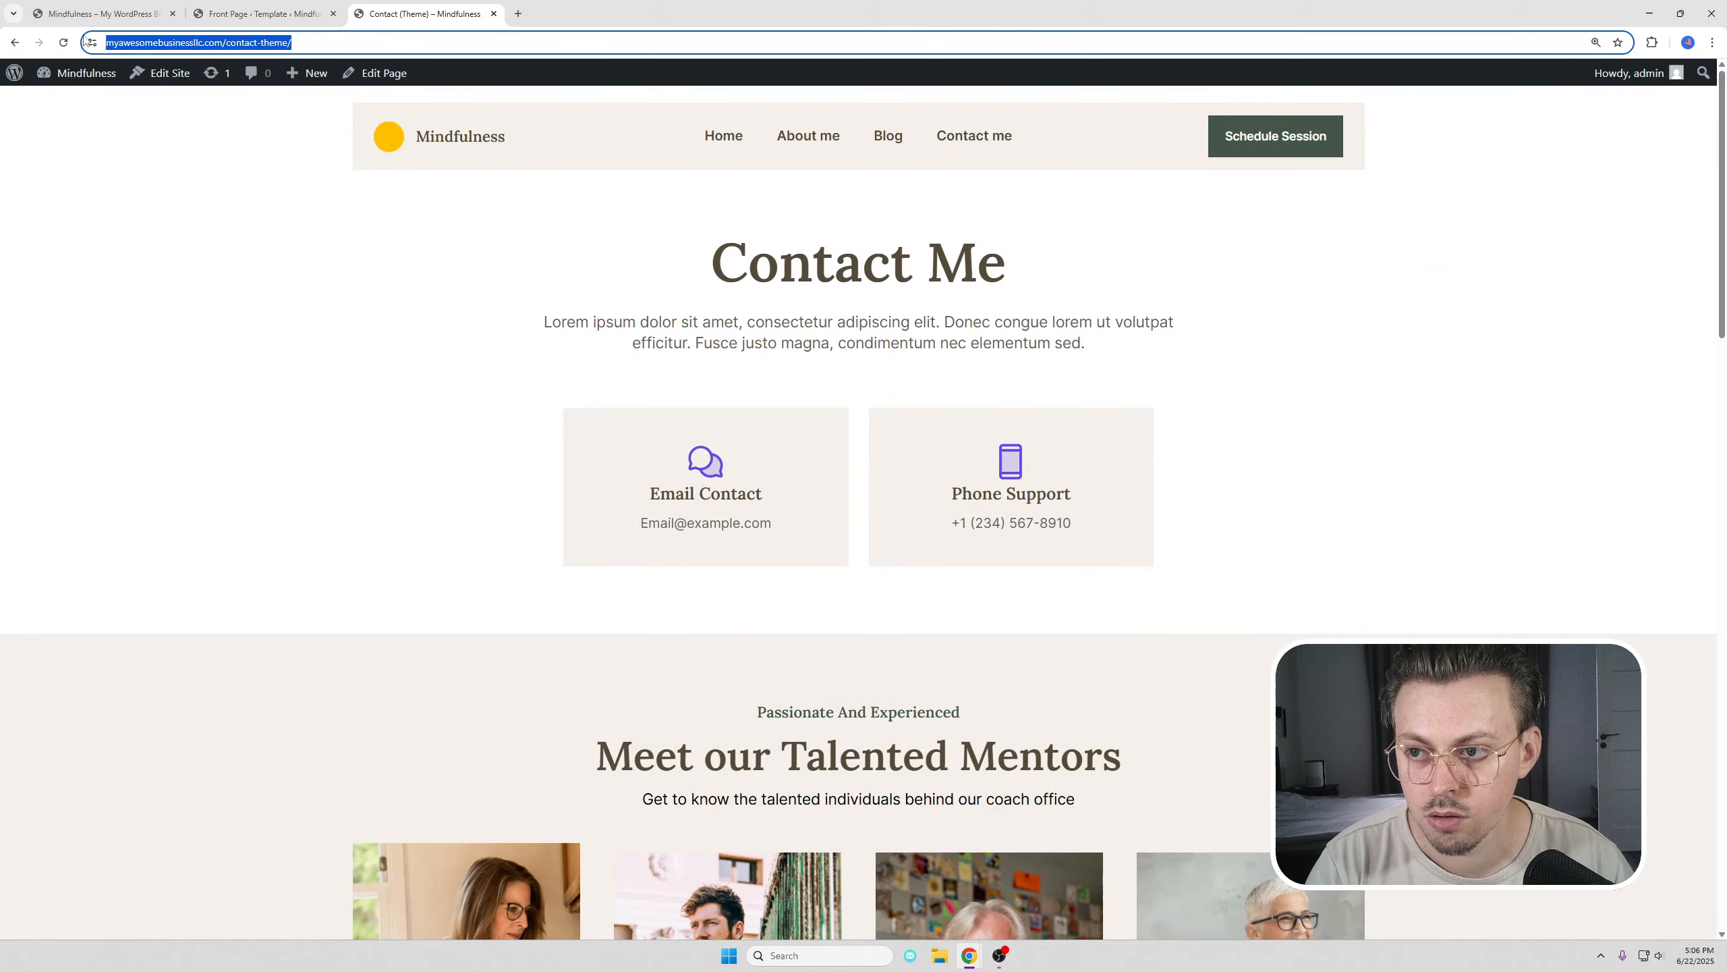
{"action": "left_click", "coordinate": [731, 140]}
{"action": "scroll", "coordinate": [748, 408], "scroll_direction": "down", "scroll_amount": 20}
{"action": "left_click", "coordinate": [938, 578]}
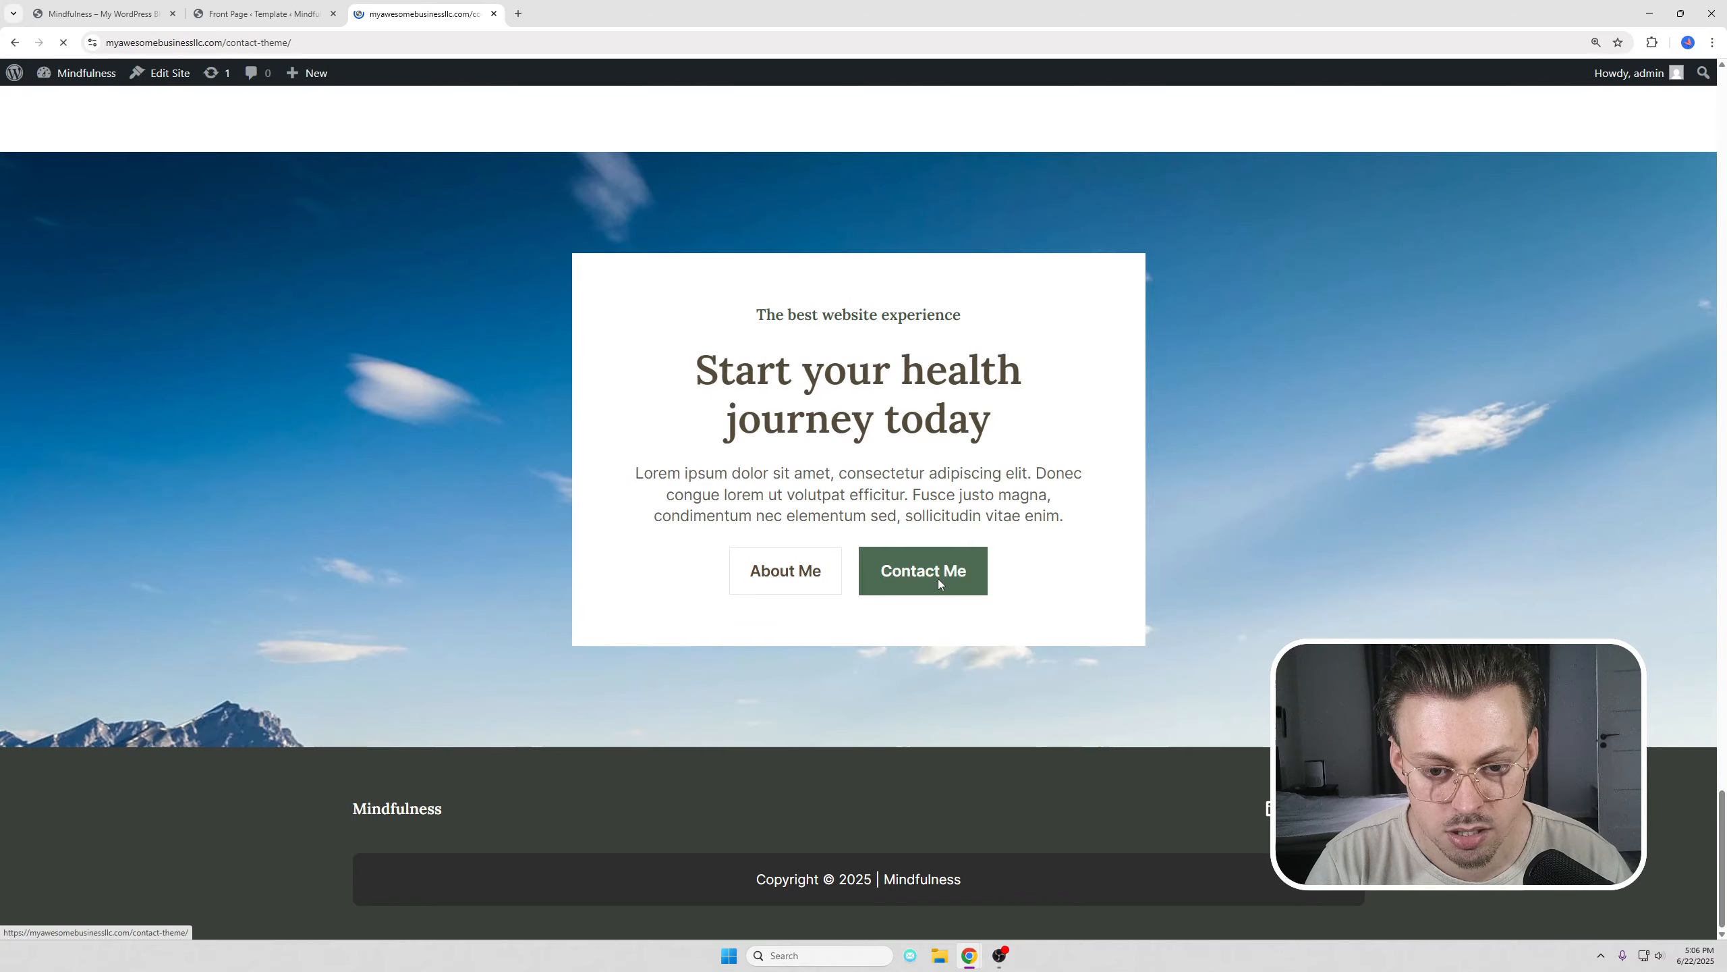
{"action": "scroll", "coordinate": [786, 402], "scroll_direction": "down", "scroll_amount": 4}
{"action": "scroll", "coordinate": [1020, 429], "scroll_direction": "up", "scroll_amount": 4}
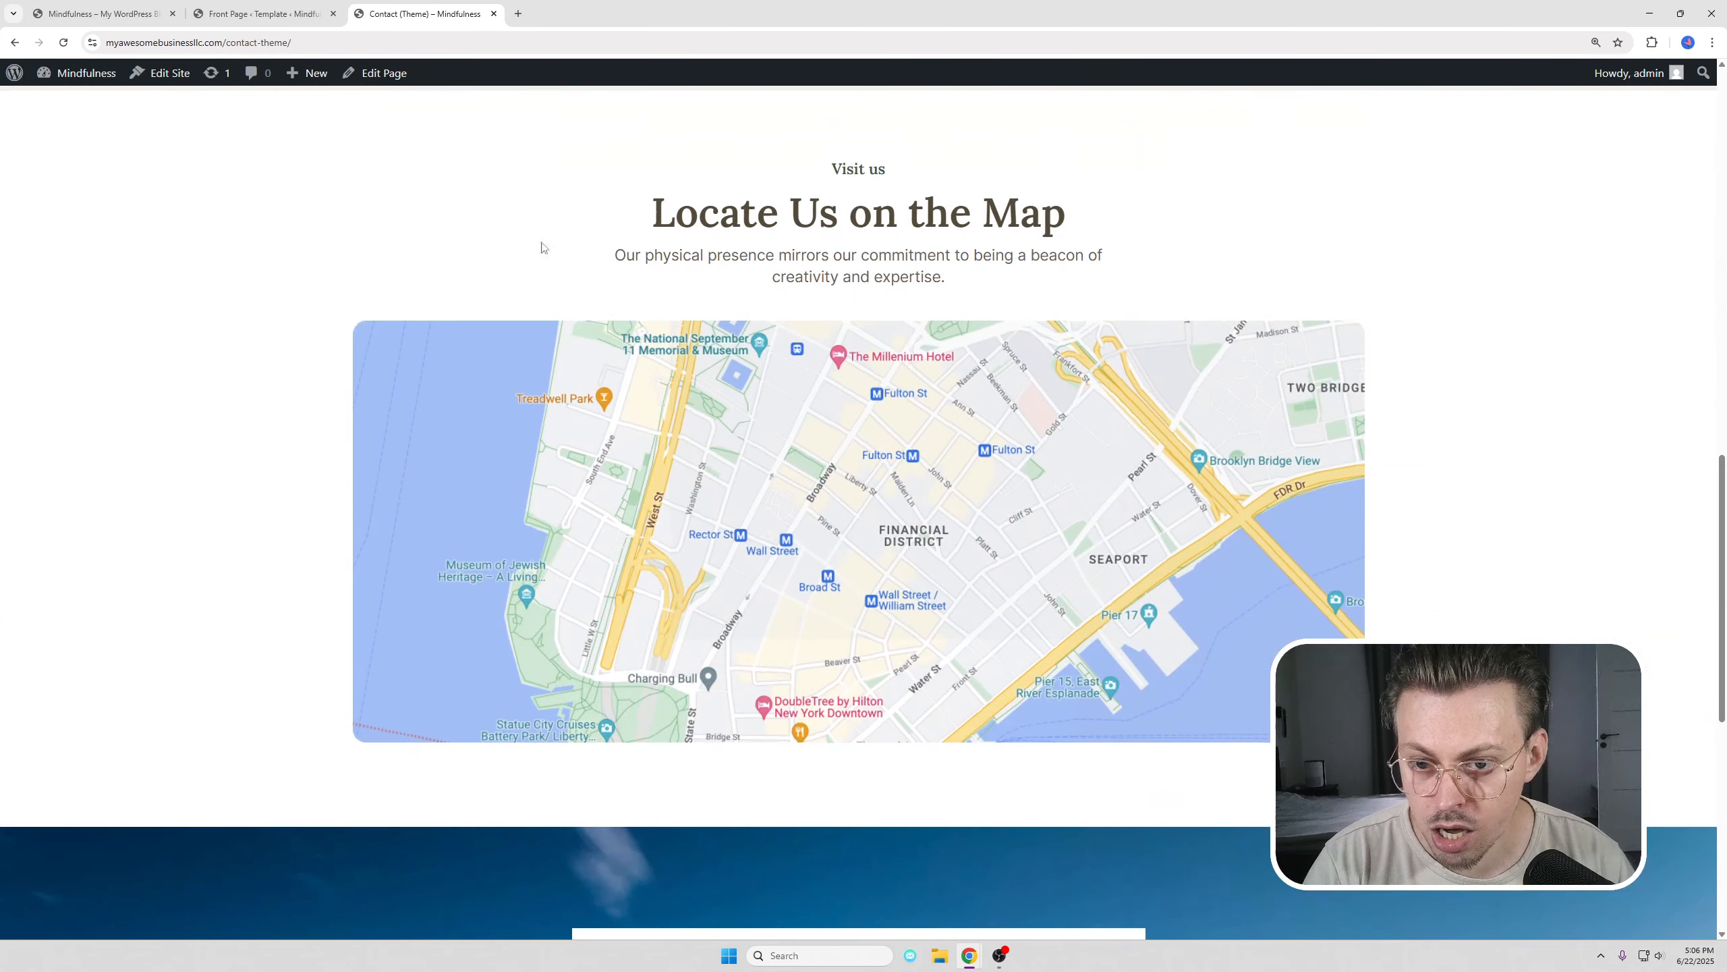
{"action": "scroll", "coordinate": [611, 360], "scroll_direction": "up", "scroll_amount": 15}
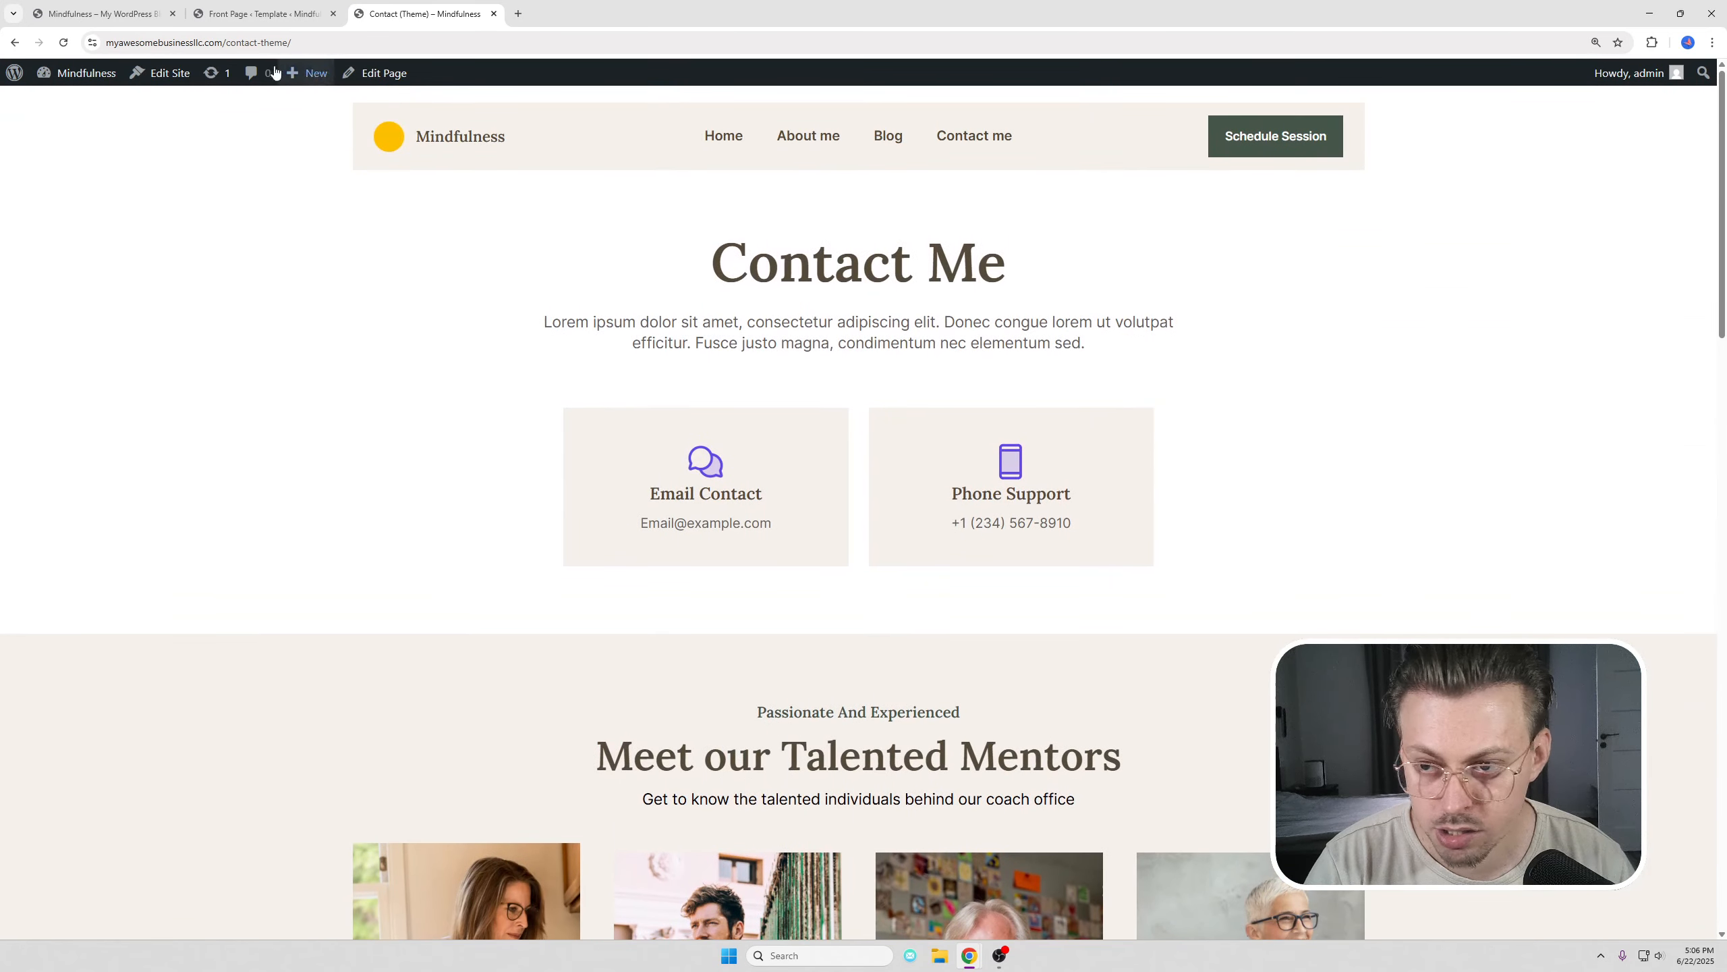
- Open the Contact template for editing and select the email and phone texts in its two contact cards
{"action": "left_click", "coordinate": [170, 81]}
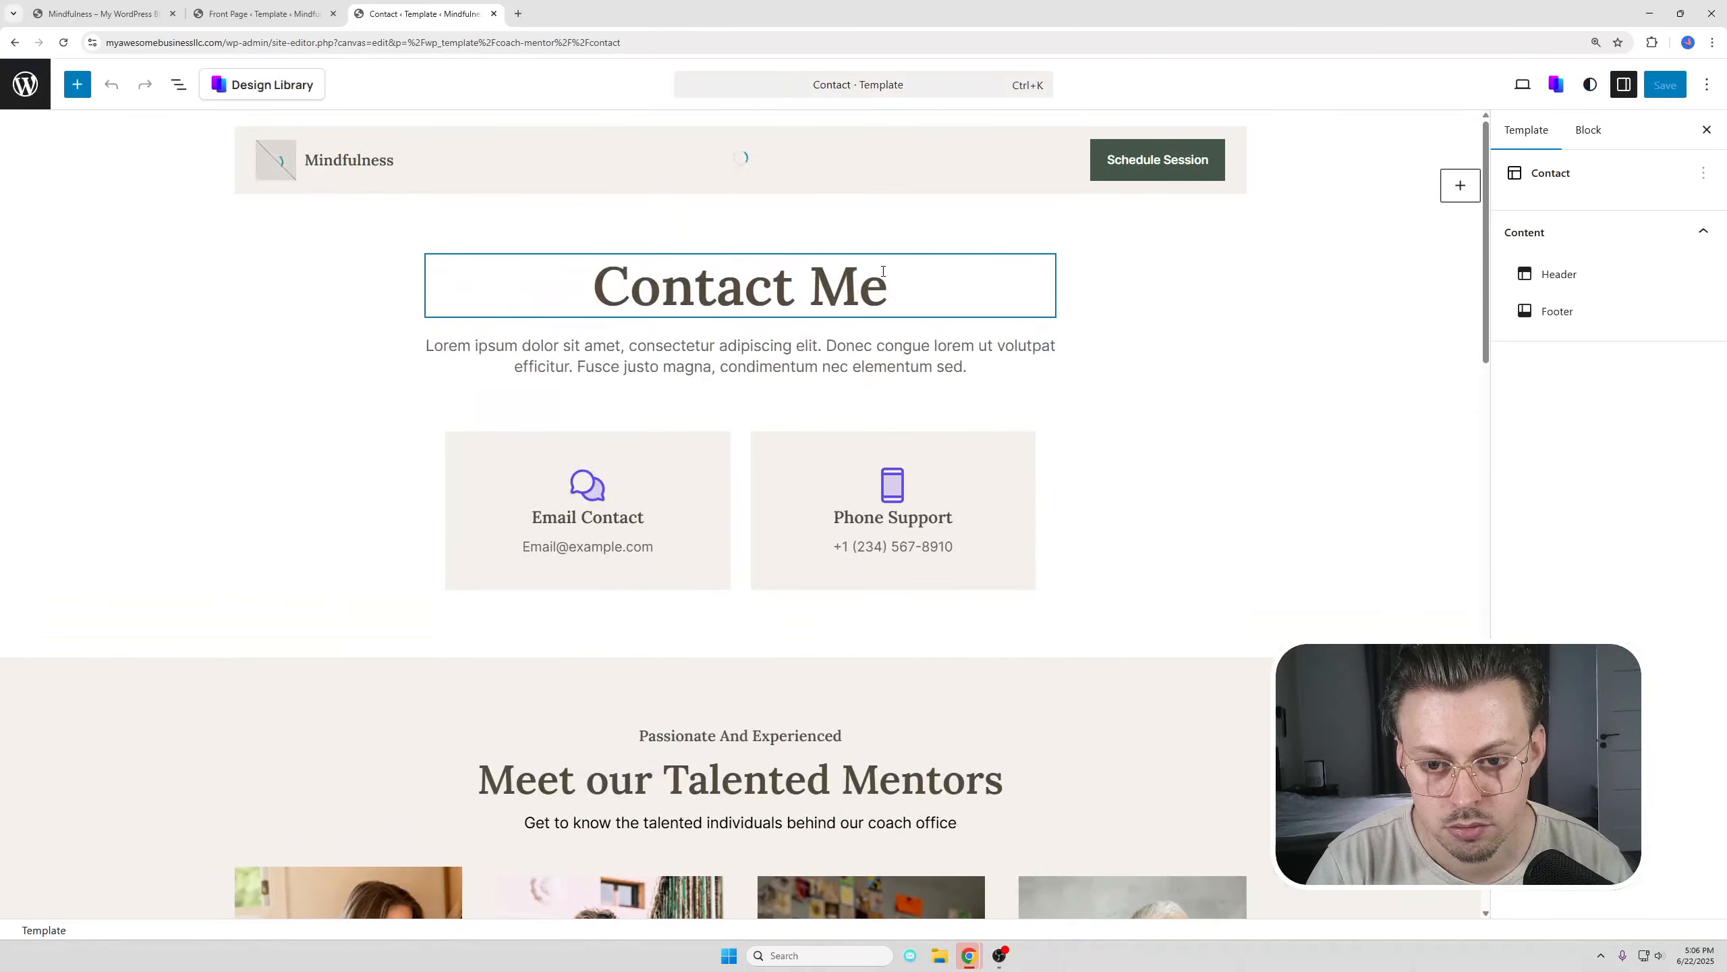
{"action": "left_click", "coordinate": [588, 516]}
{"action": "left_click", "coordinate": [892, 546]}
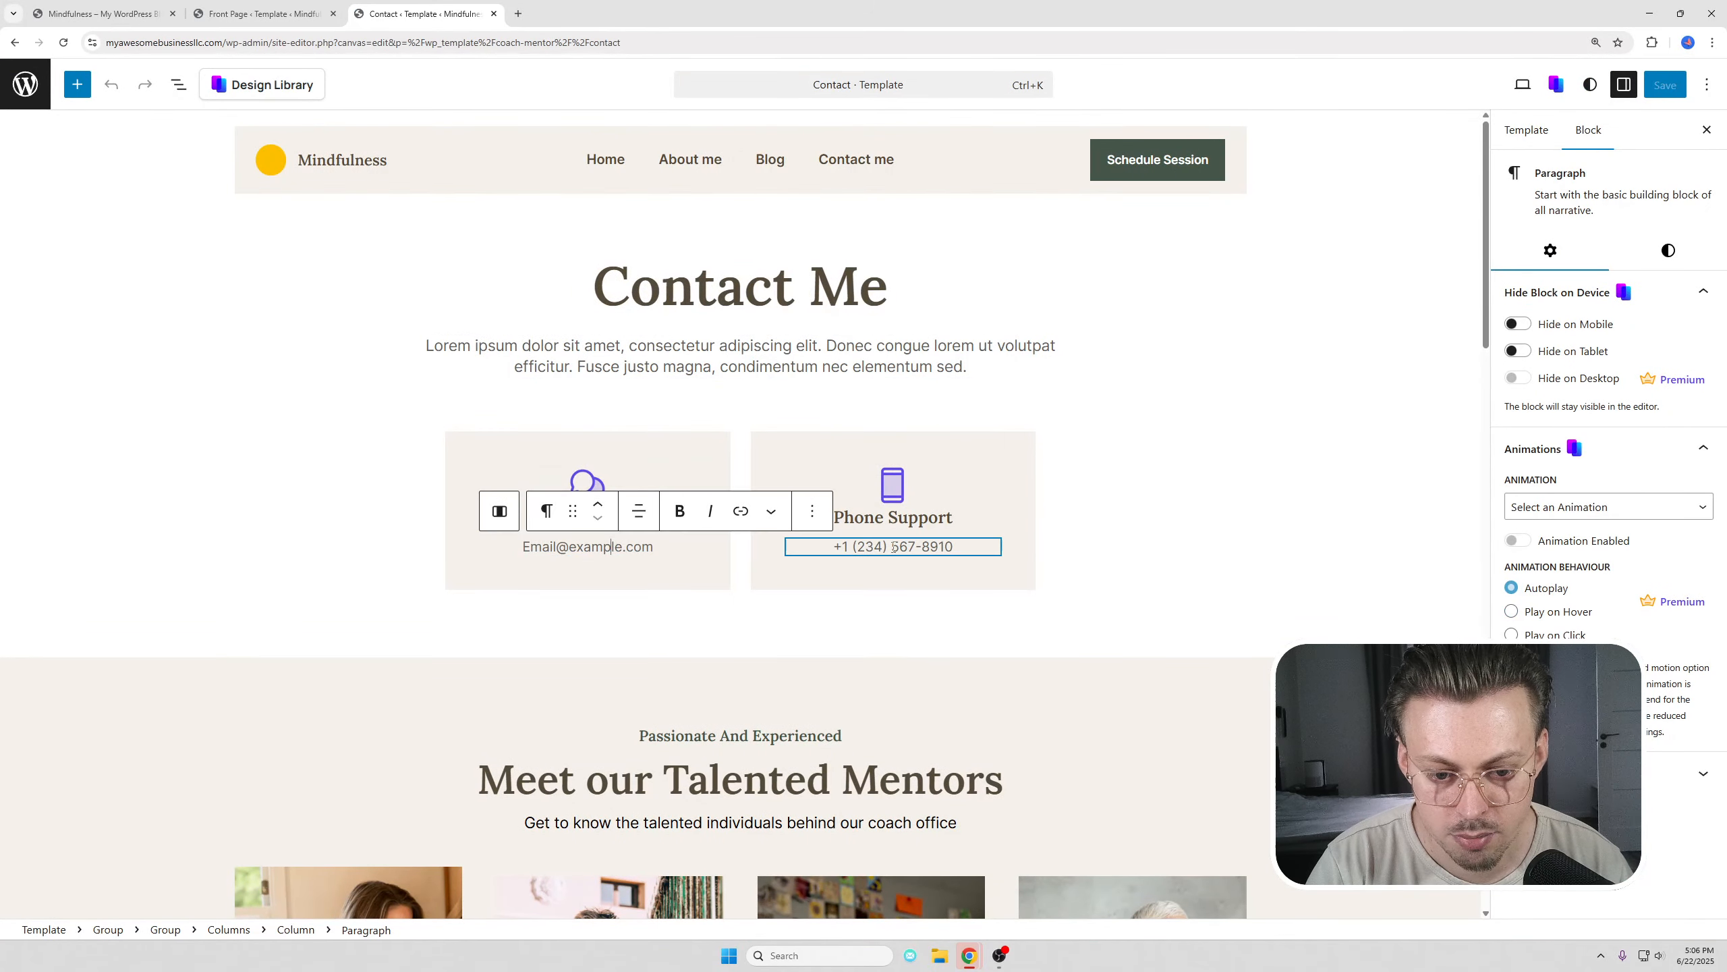
- Select the map image in the Locate Us on the Map section and check its replacement options
{"action": "scroll", "coordinate": [944, 564], "scroll_direction": "down", "scroll_amount": 15}
{"action": "left_click", "coordinate": [874, 457]}
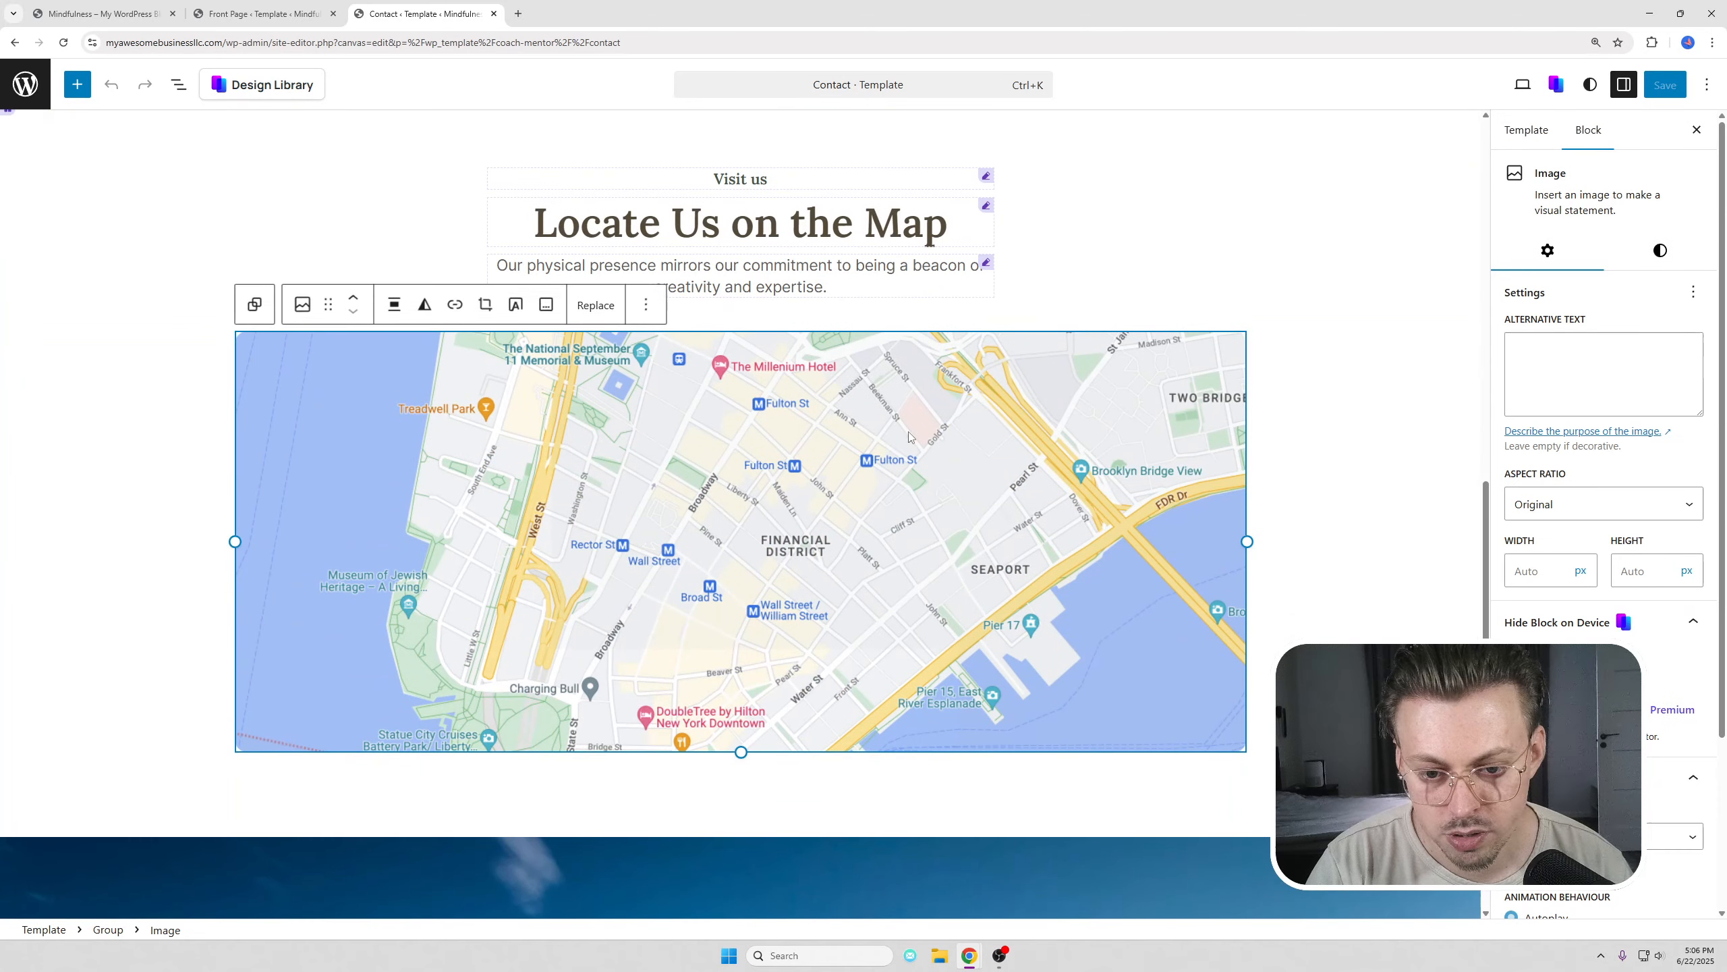
{"action": "scroll", "coordinate": [873, 456], "scroll_direction": "up", "scroll_amount": 2}
{"action": "scroll", "coordinate": [874, 457], "scroll_direction": "down", "scroll_amount": 2}
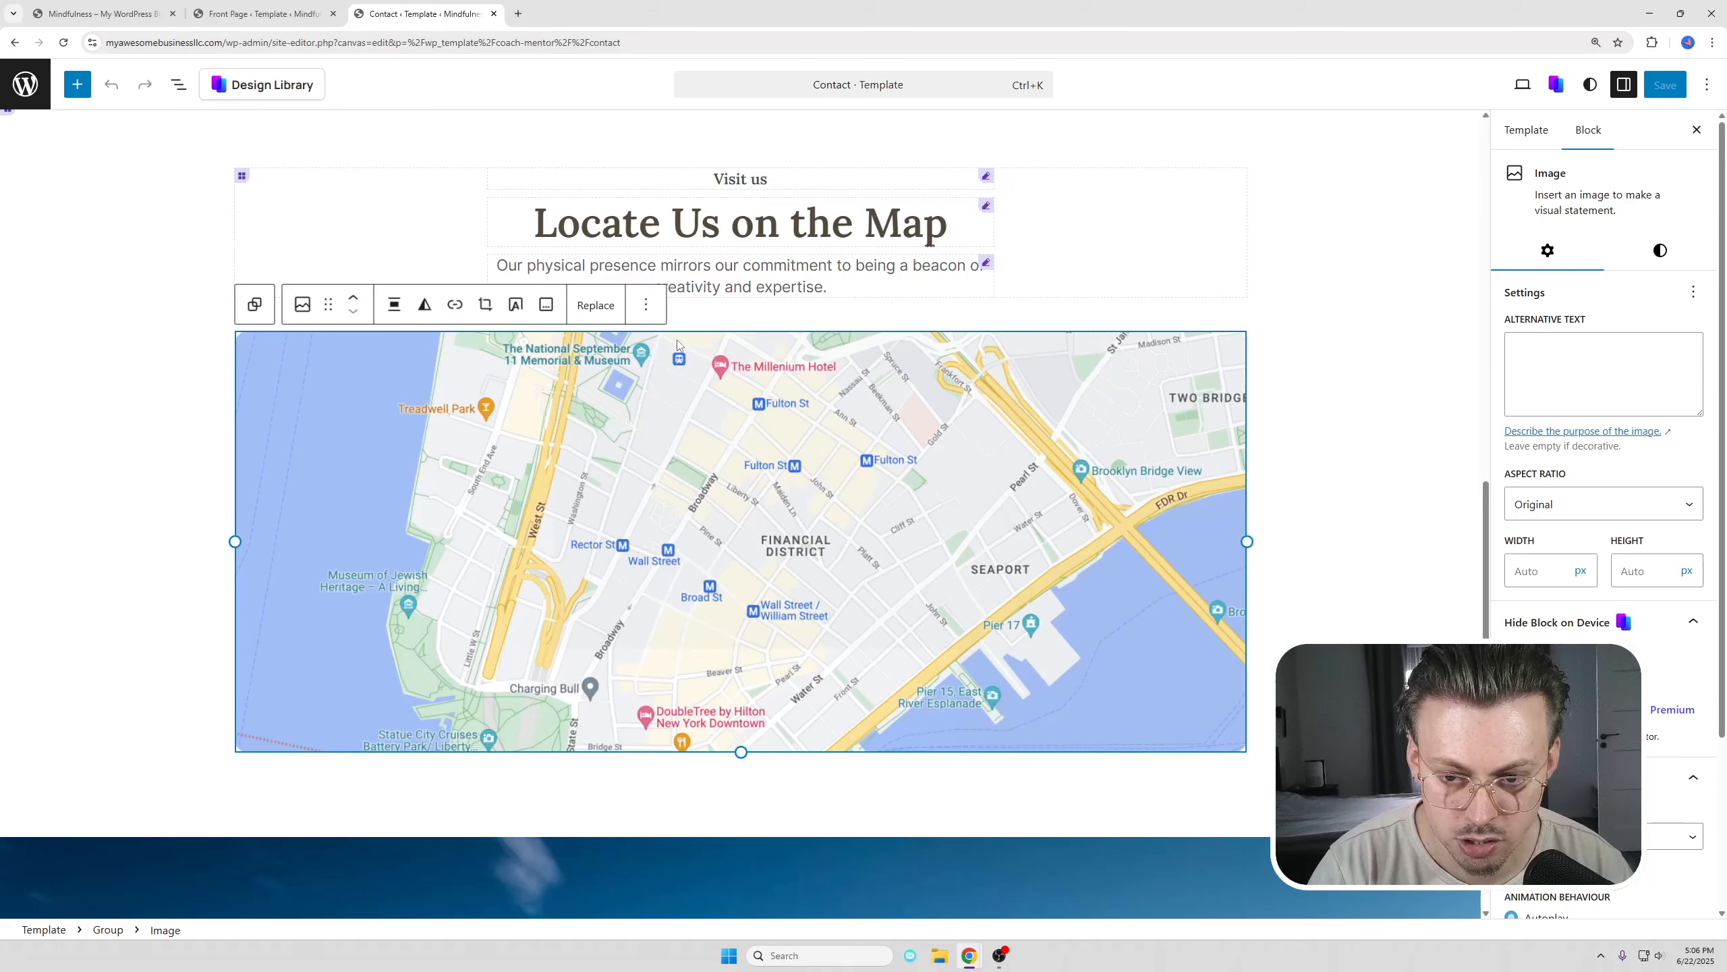
{"action": "left_click", "coordinate": [595, 305]}
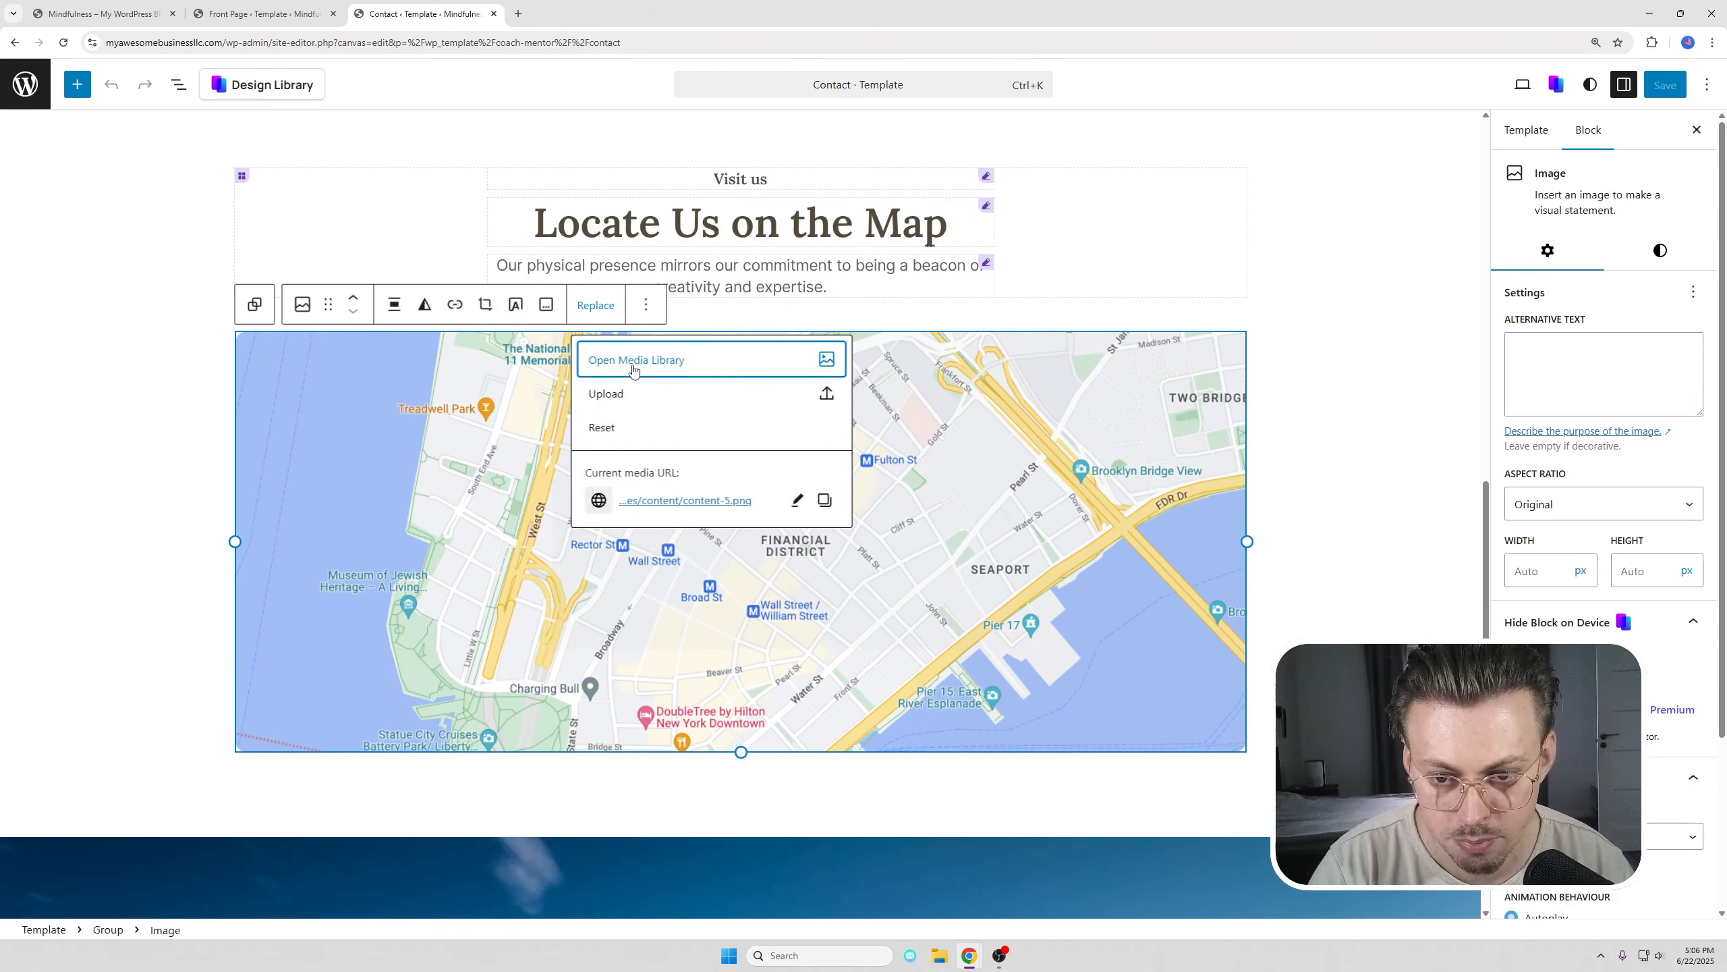
{"action": "left_click", "coordinate": [1353, 361]}
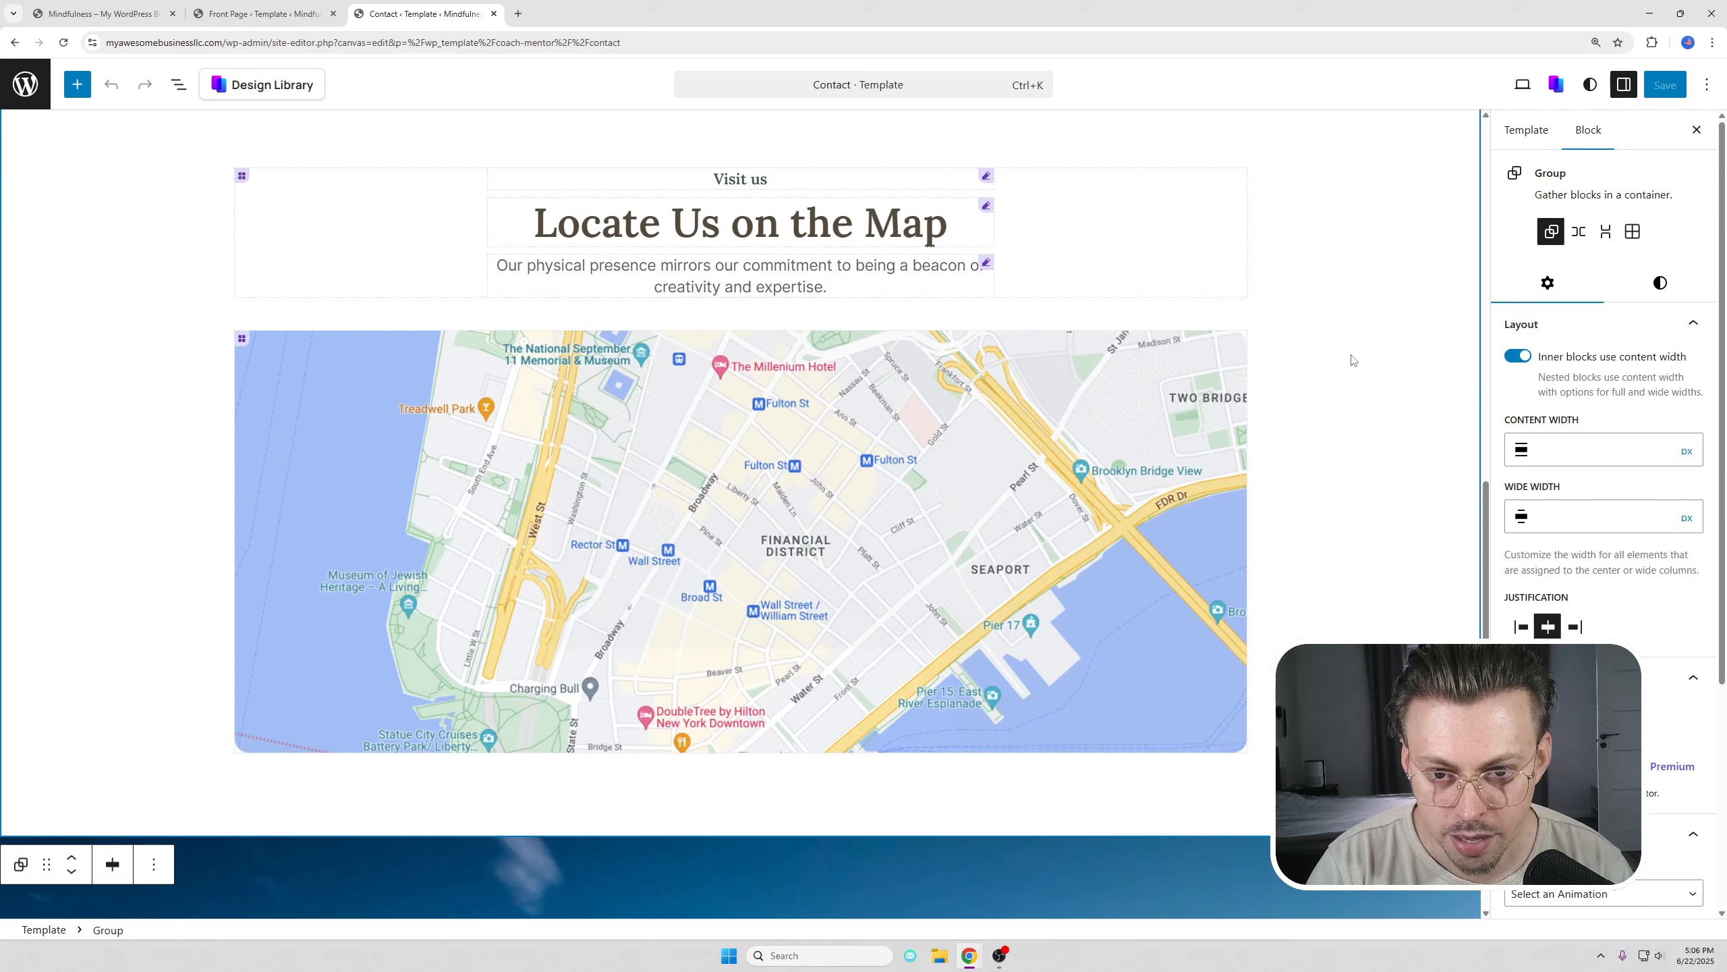
{"action": "scroll", "coordinate": [1334, 374], "scroll_direction": "down", "scroll_amount": 5}
{"action": "scroll", "coordinate": [1316, 374], "scroll_direction": "up", "scroll_amount": 6}
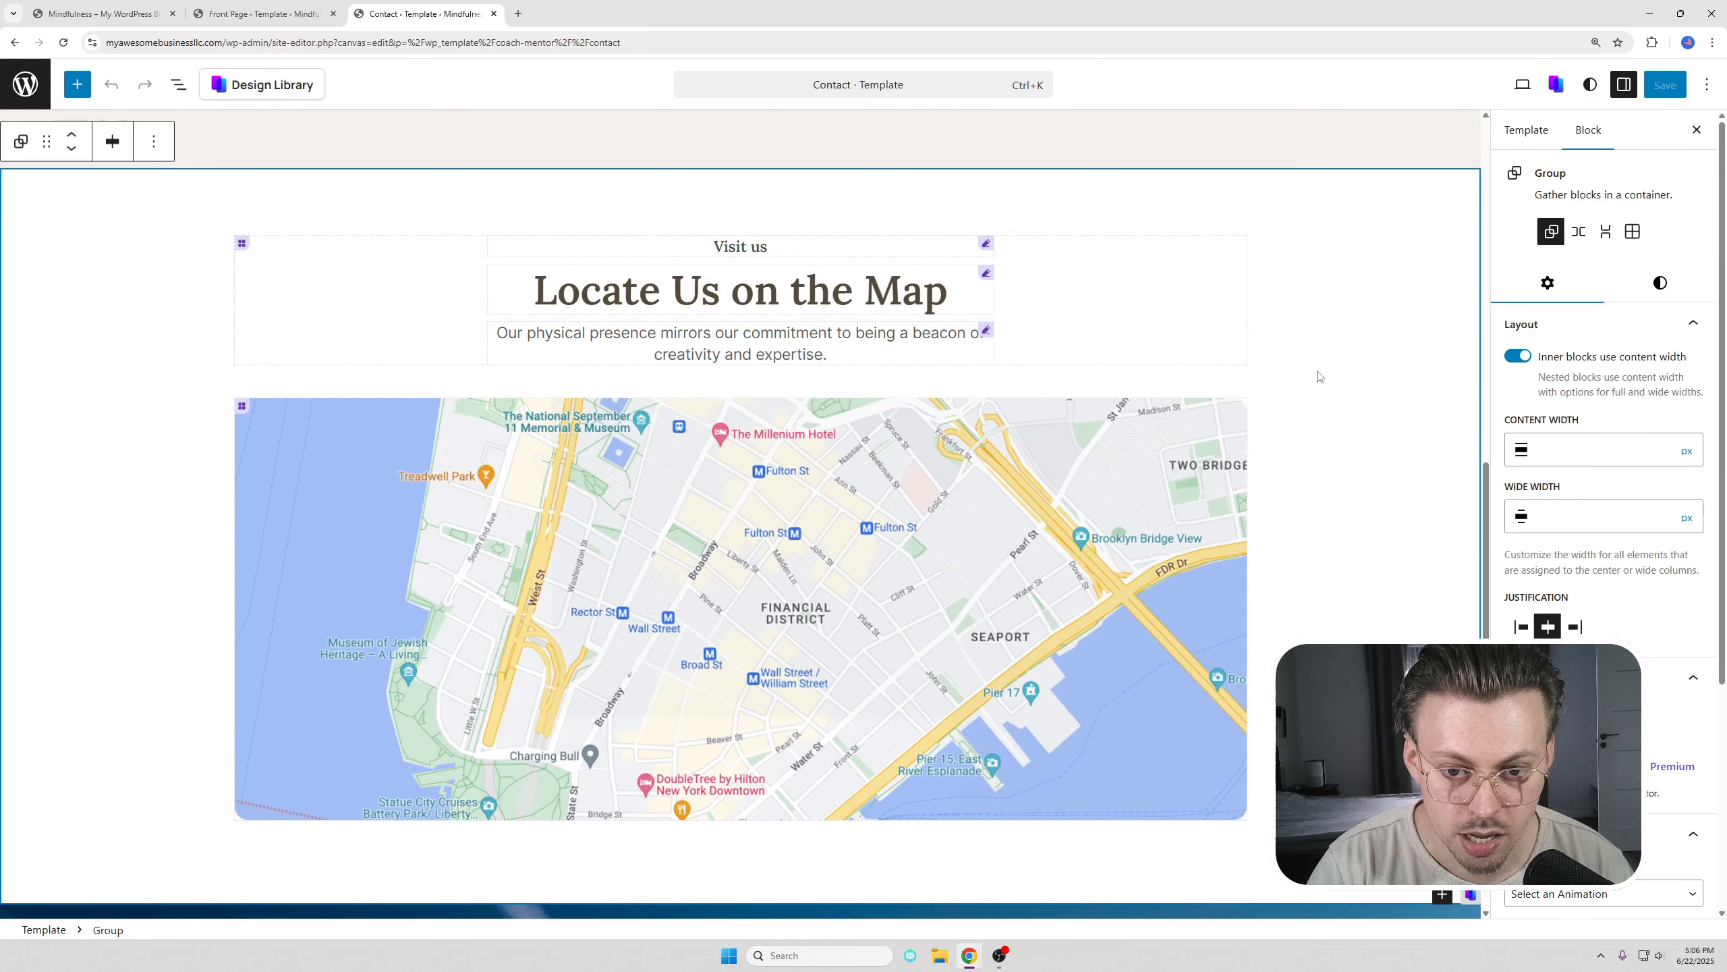
- Delete the Locate Us on the Map section from the Contact template
{"action": "right_click", "coordinate": [733, 178]}
{"action": "left_click", "coordinate": [154, 141]}
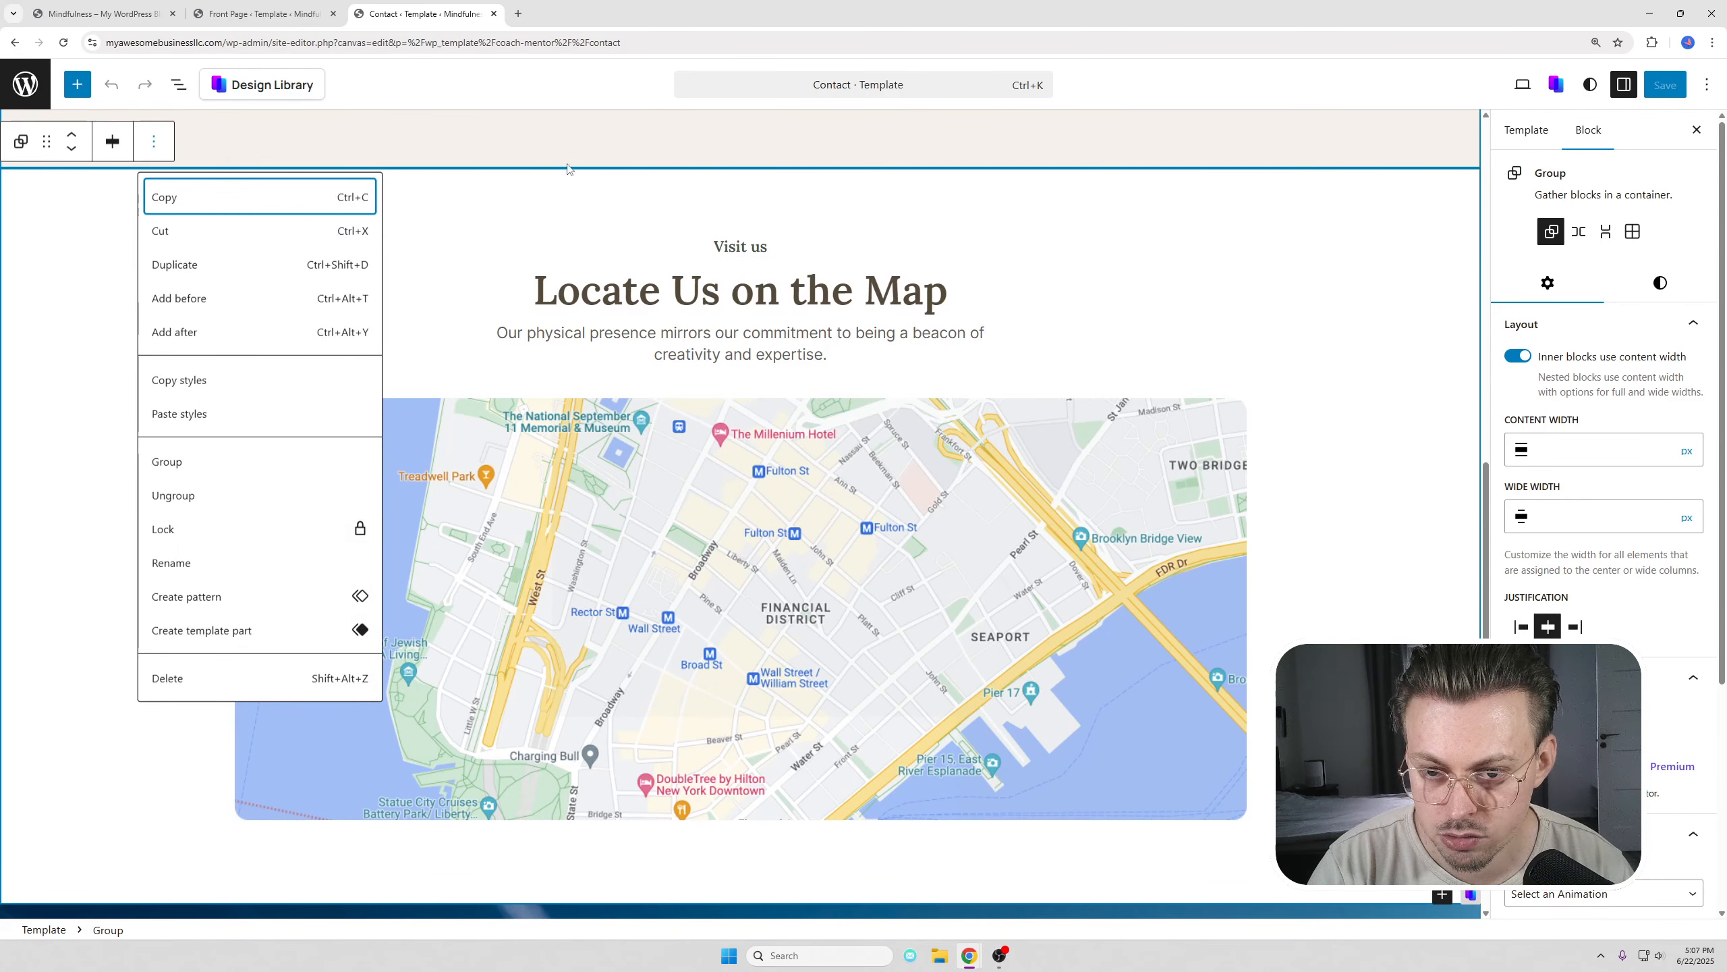
{"action": "left_click", "coordinate": [225, 678]}
- Try removing the Meet our Talented Mentors section from the Contact template, and undo the removal
{"action": "scroll", "coordinate": [861, 520], "scroll_direction": "down", "scroll_amount": 8}
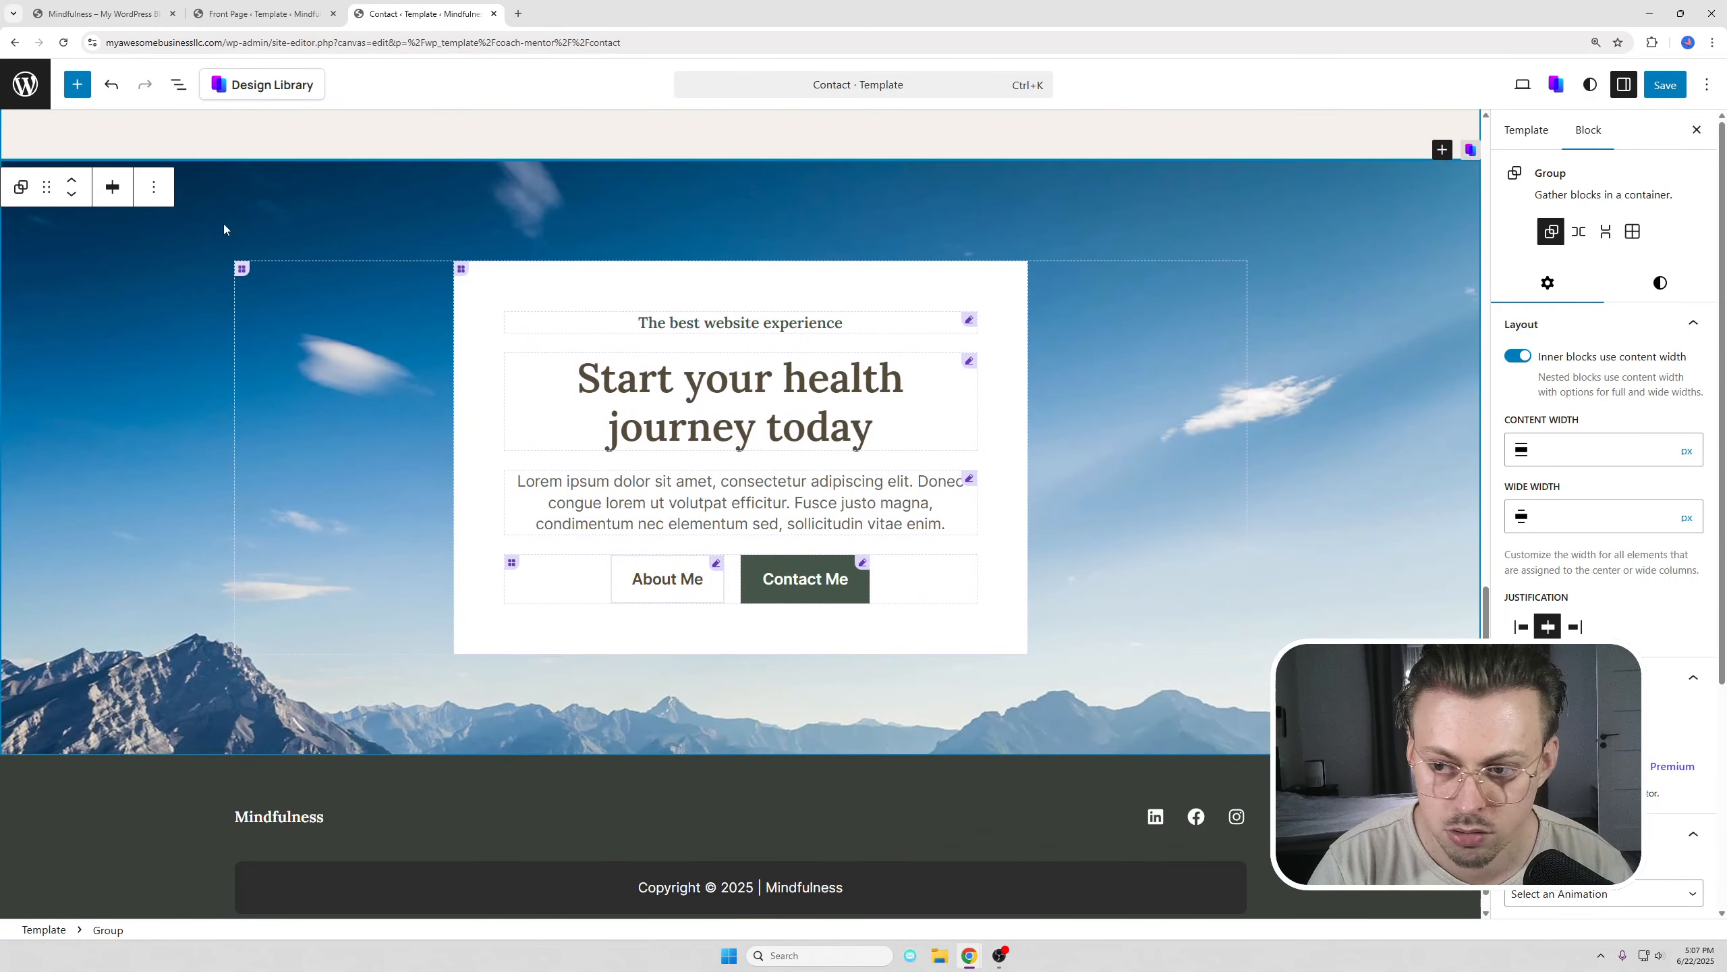
{"action": "left_click", "coordinate": [154, 186]}
{"action": "left_click", "coordinate": [217, 721]}
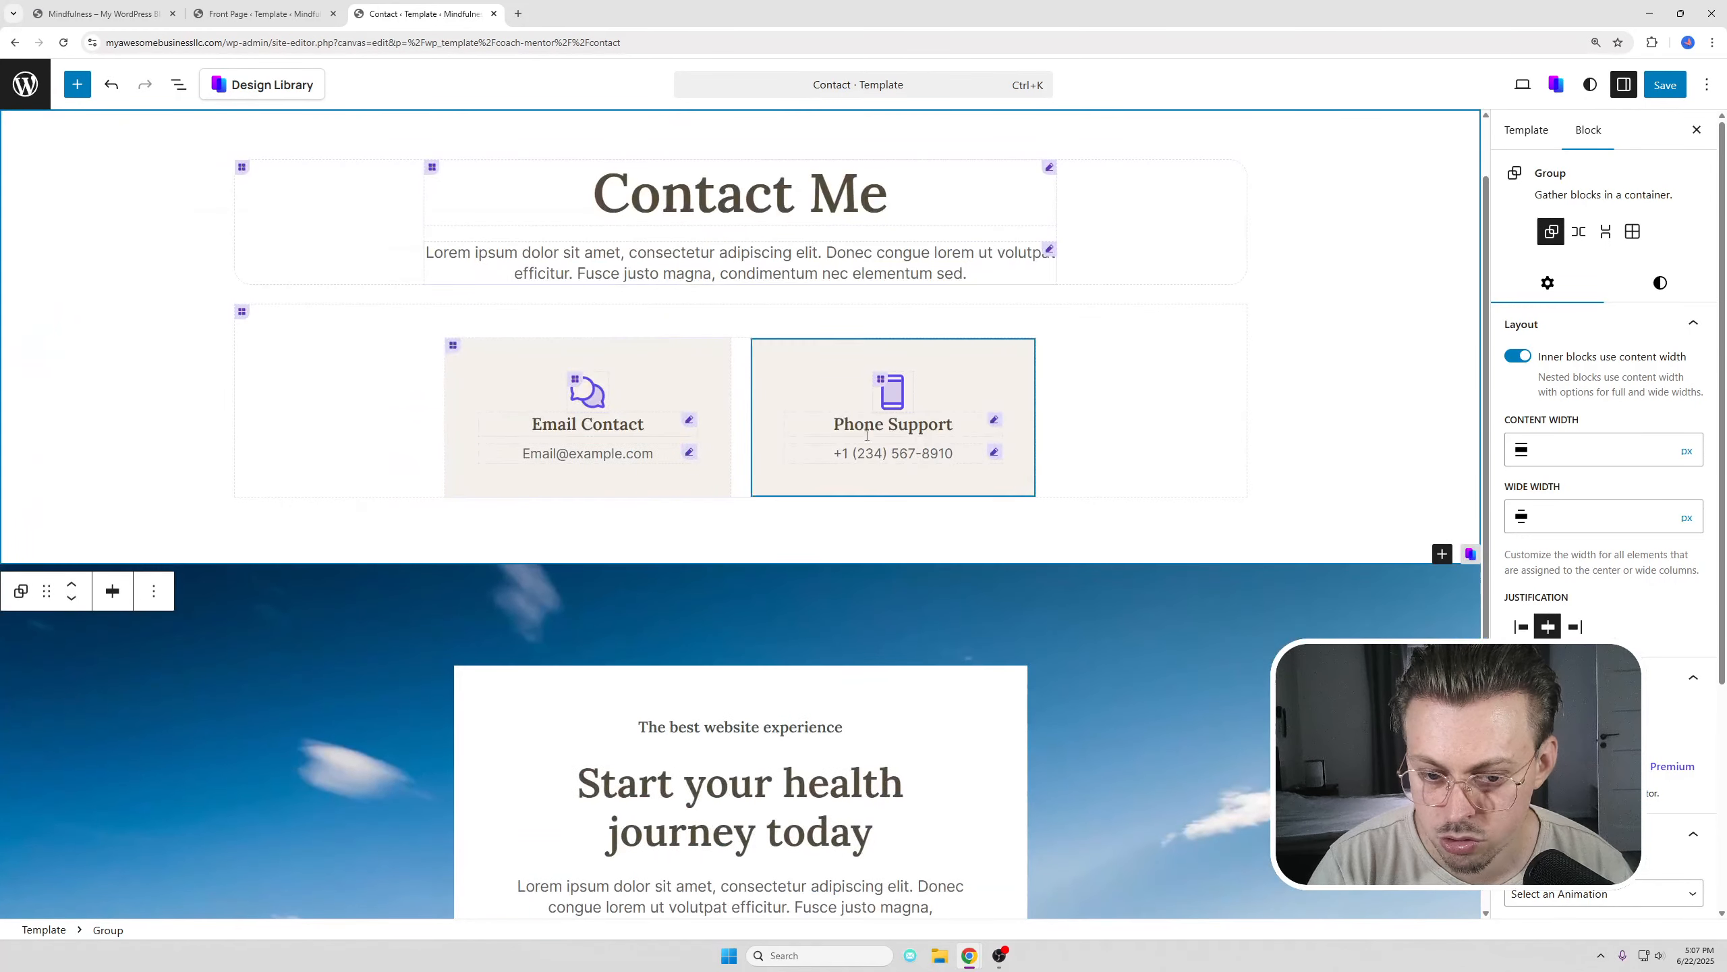
{"action": "scroll", "coordinate": [940, 462], "scroll_direction": "down", "scroll_amount": 5}
{"action": "scroll", "coordinate": [802, 401], "scroll_direction": "up", "scroll_amount": 3}
{"action": "left_click", "coordinate": [111, 84]}
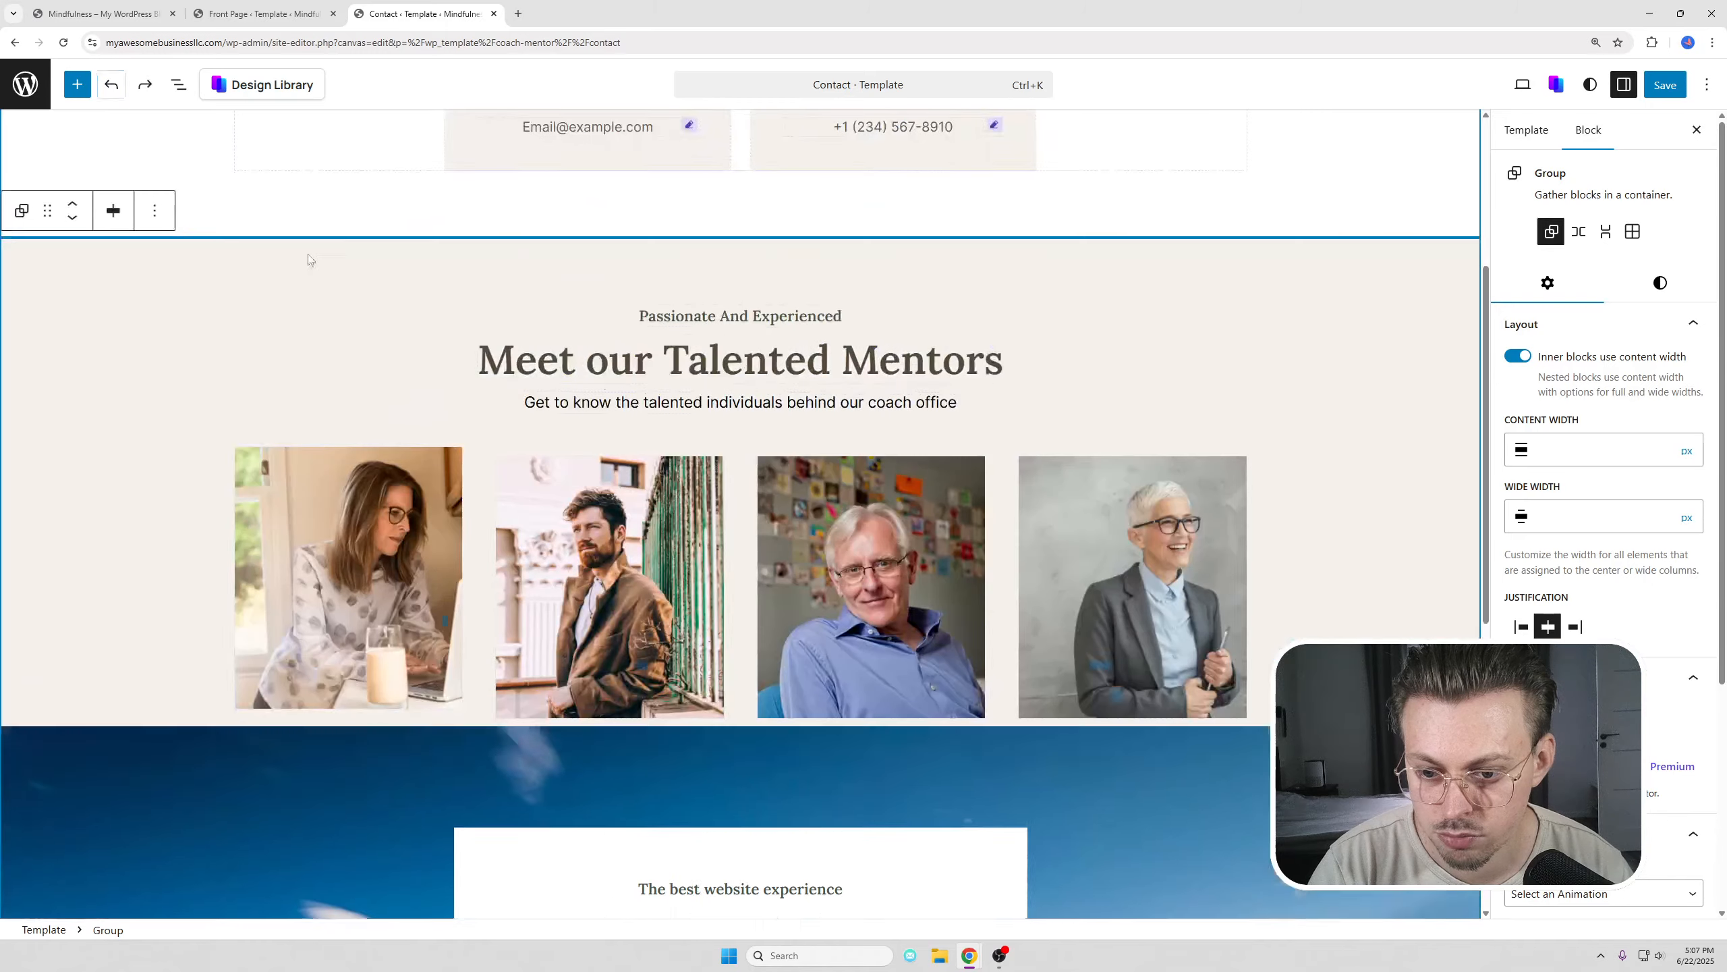
- Delete the closing Start your health journey today section from the Contact template and save the template
{"action": "scroll", "coordinate": [284, 530], "scroll_direction": "down", "scroll_amount": 8}
{"action": "left_click", "coordinate": [284, 530]}
{"action": "left_click", "coordinate": [186, 435]}
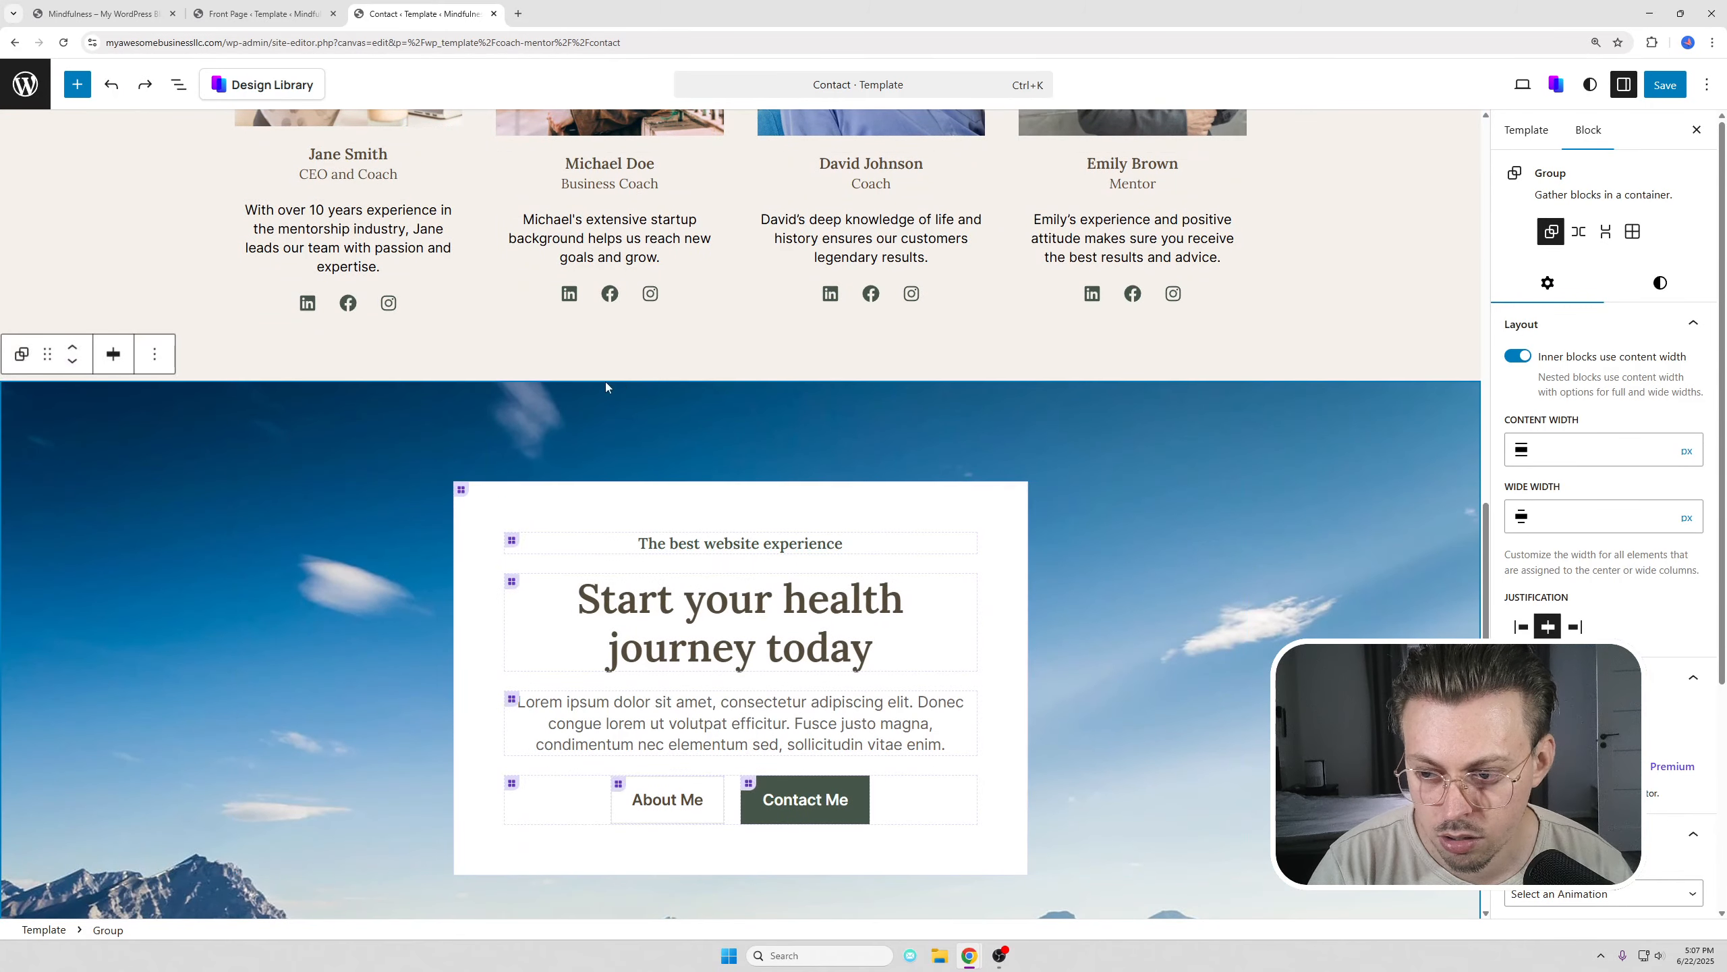
{"action": "left_click", "coordinate": [154, 353]}
{"action": "left_click", "coordinate": [168, 890]}
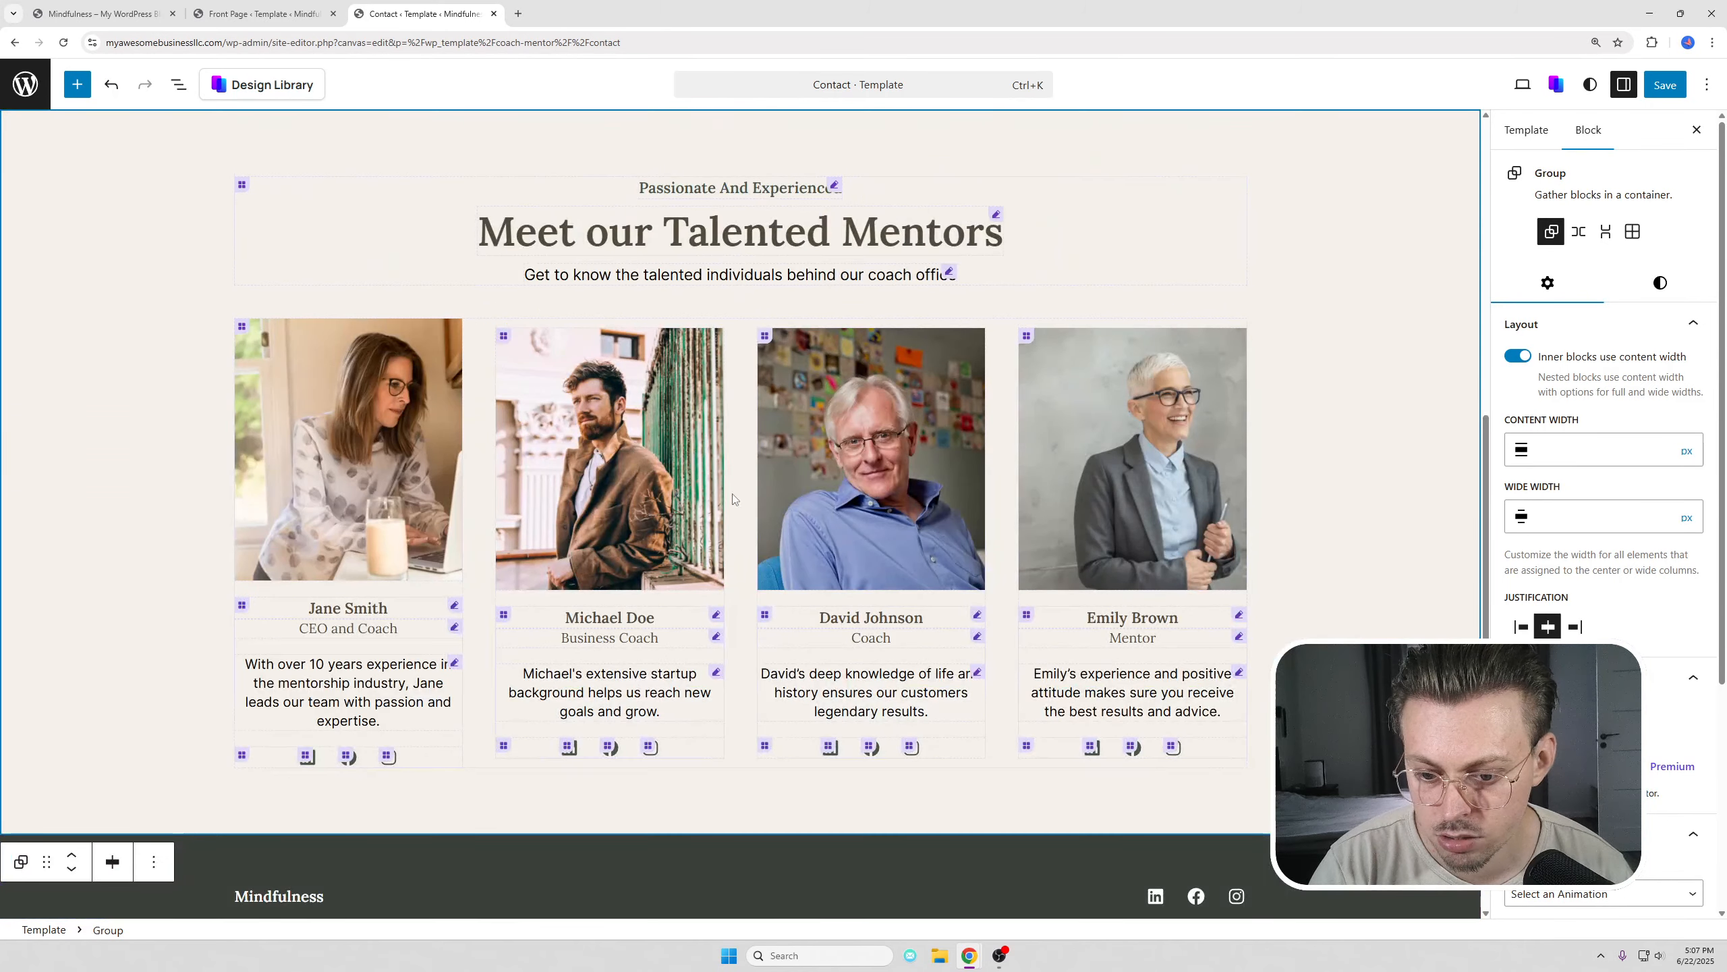
{"action": "scroll", "coordinate": [952, 476], "scroll_direction": "up", "scroll_amount": 3}
{"action": "left_click", "coordinate": [1664, 87]}
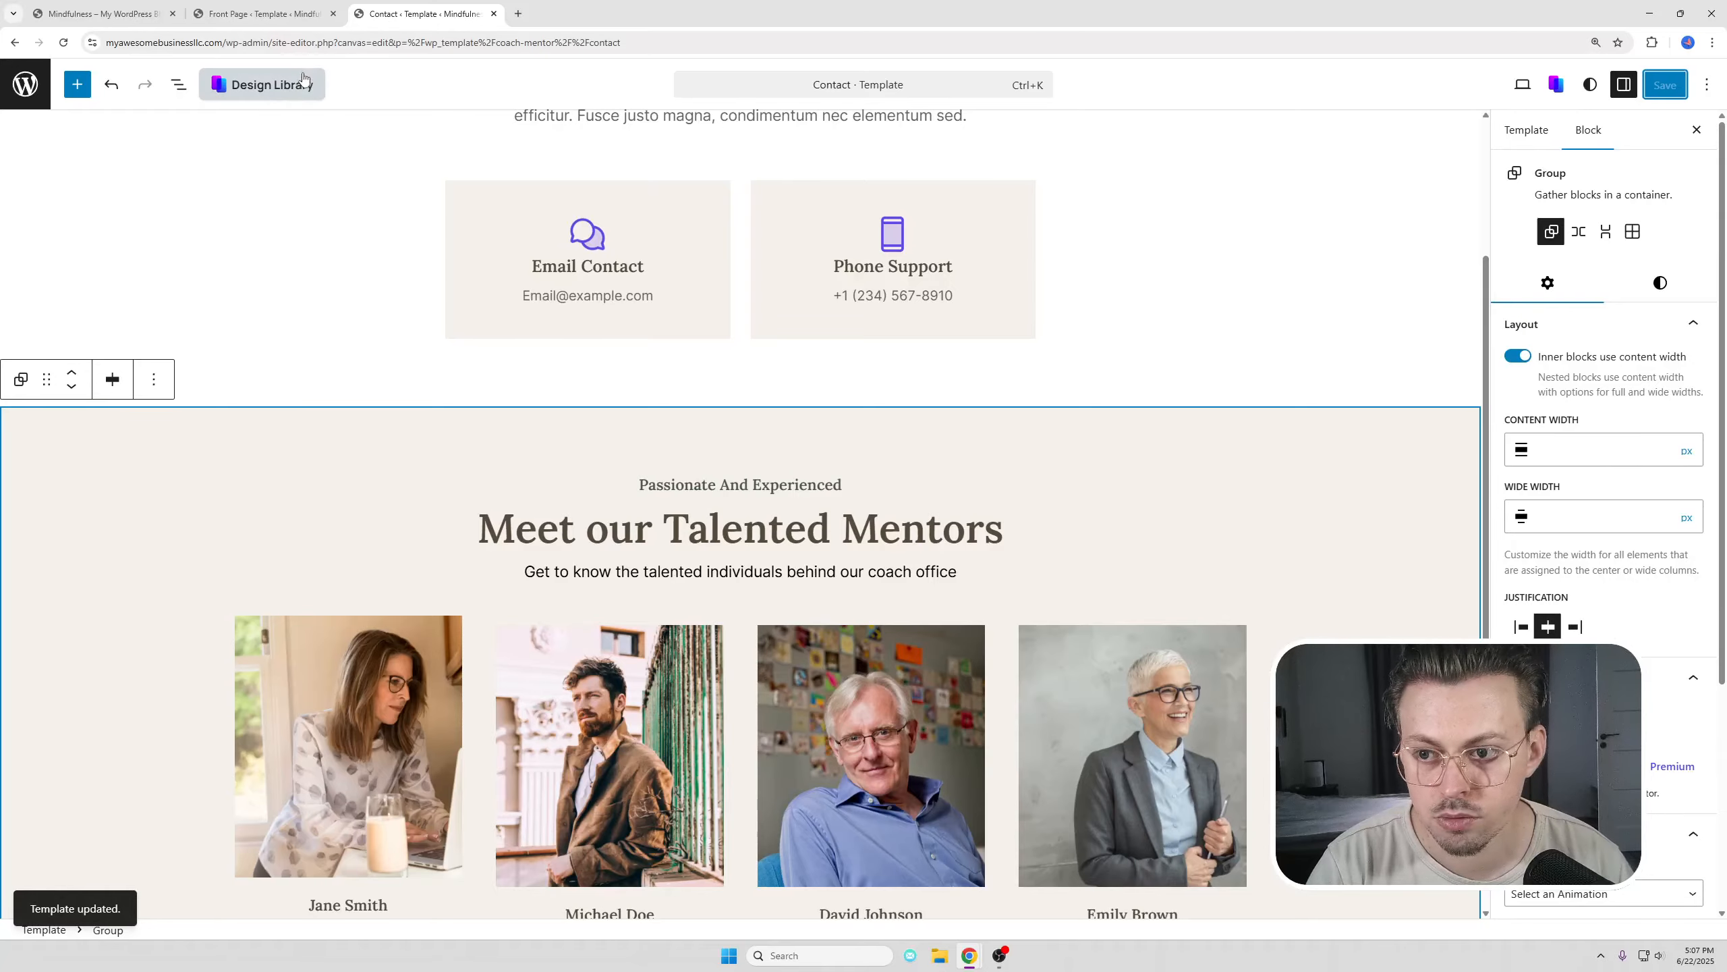
- Open the live homepage at myawesomebusinessllc.com and look through it down to the footer
{"action": "left_click_drag", "start_coordinate": [224, 43], "coordinate": [1121, 28]}
{"action": "key", "text": "BackSpace"}
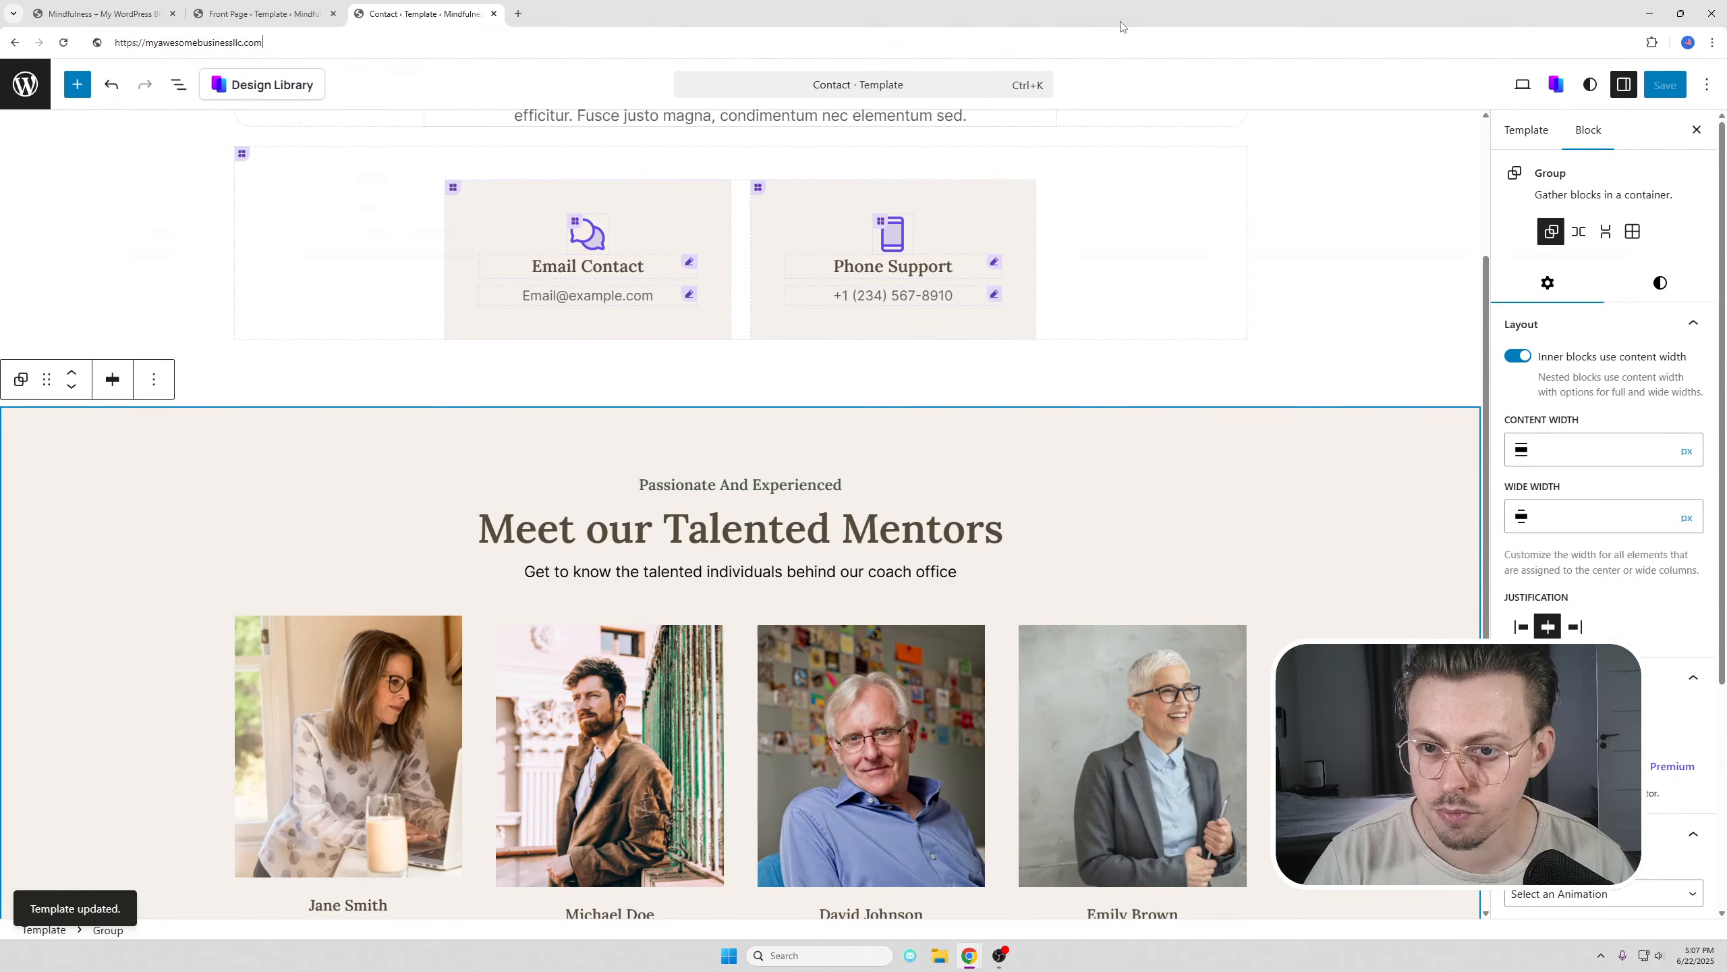
{"action": "key", "text": "Return"}
{"action": "scroll", "coordinate": [992, 156], "scroll_direction": "down", "scroll_amount": 15}
{"action": "scroll", "coordinate": [992, 164], "scroll_direction": "up", "scroll_amount": 15}
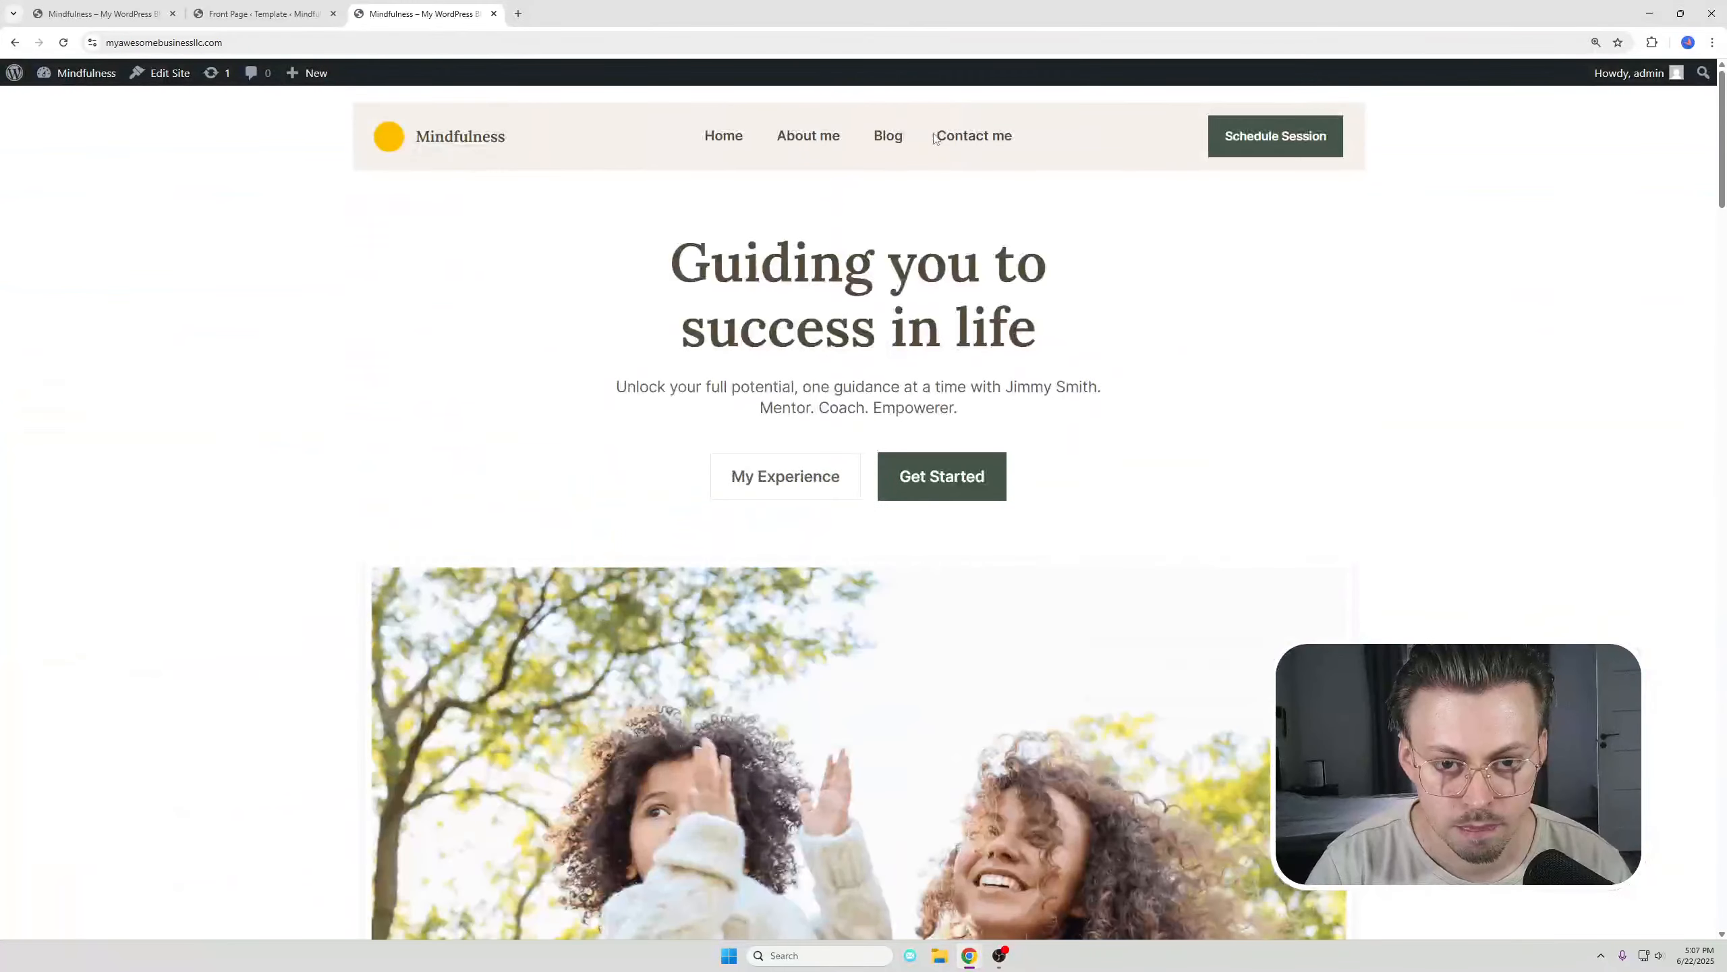
{"action": "left_click", "coordinate": [968, 134]}
{"action": "scroll", "coordinate": [968, 134], "scroll_direction": "down", "scroll_amount": 8}
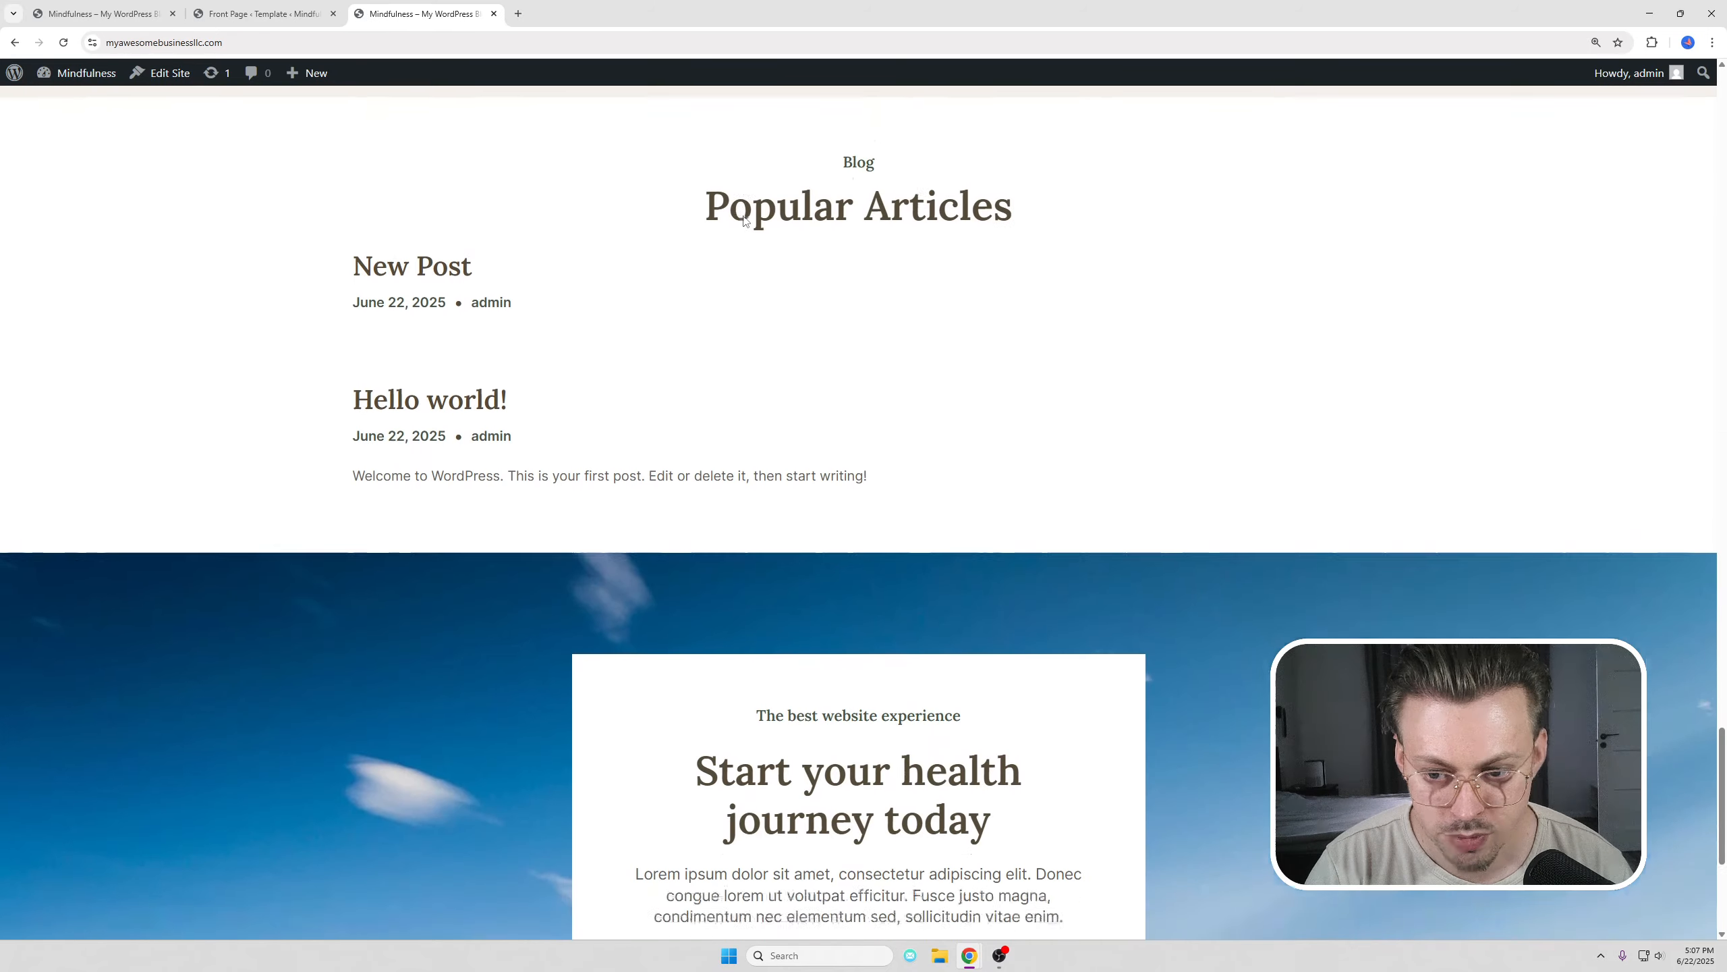
{"action": "scroll", "coordinate": [743, 220], "scroll_direction": "down", "scroll_amount": 6}
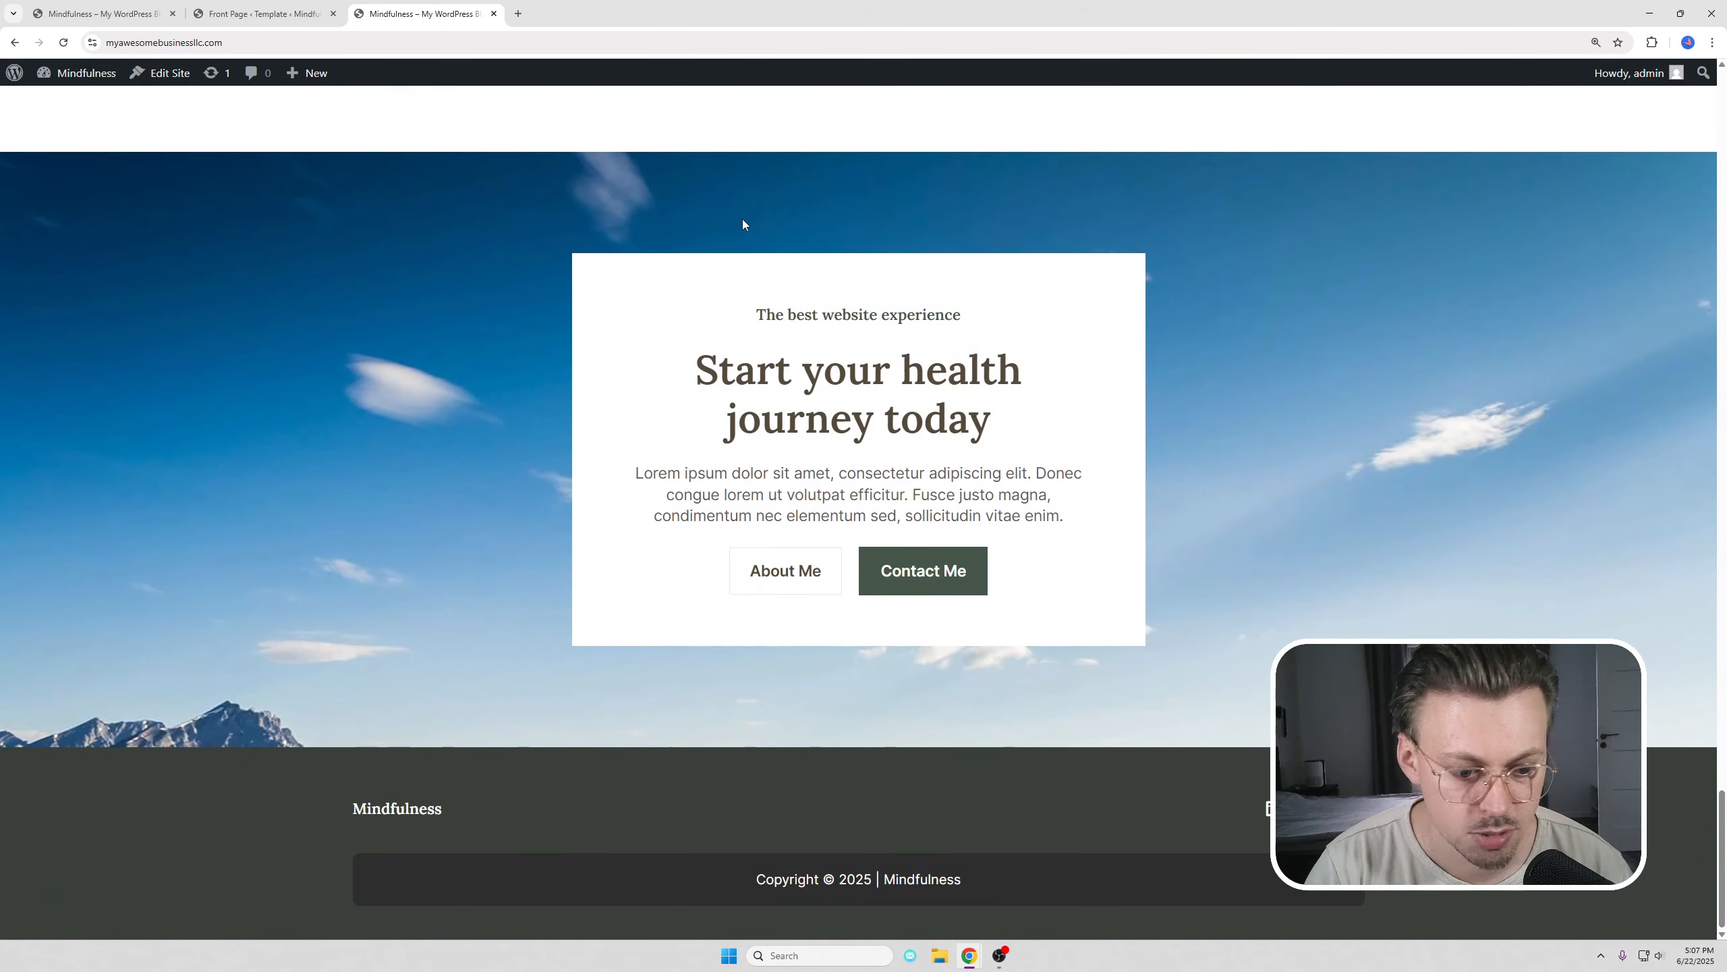
{"action": "scroll", "coordinate": [744, 220], "scroll_direction": "up", "scroll_amount": 20}
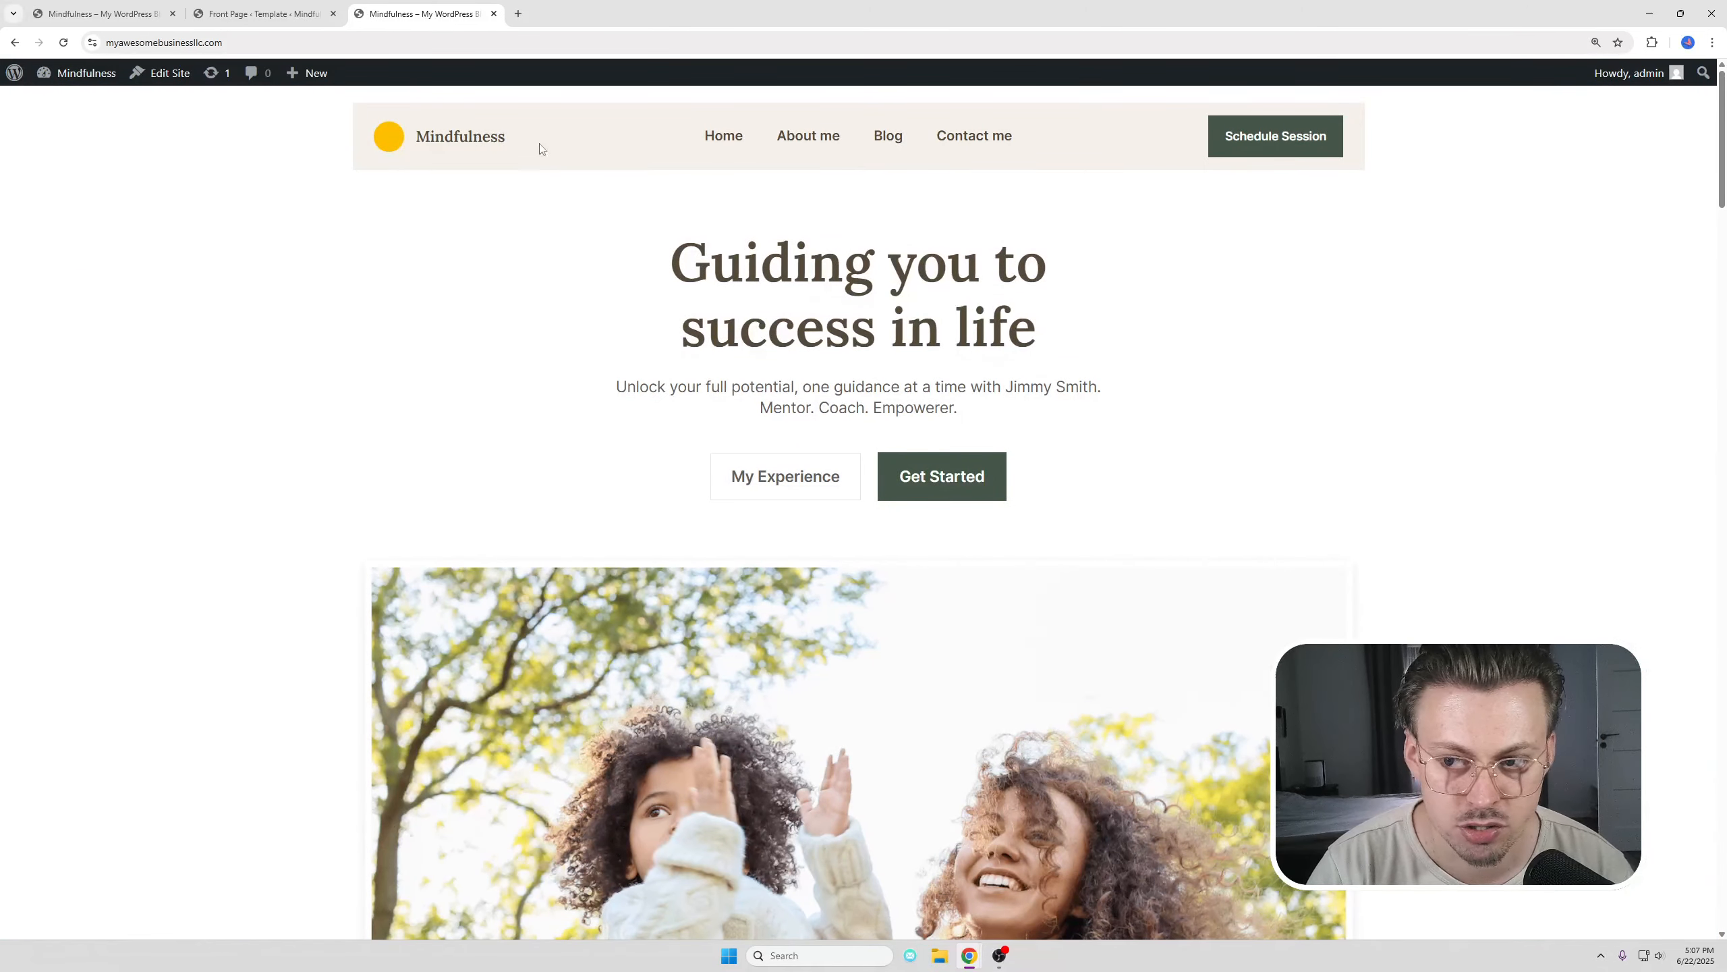
- Open the homepage's Front Page template for editing and browse the available blocks
{"action": "left_click", "coordinate": [156, 73]}
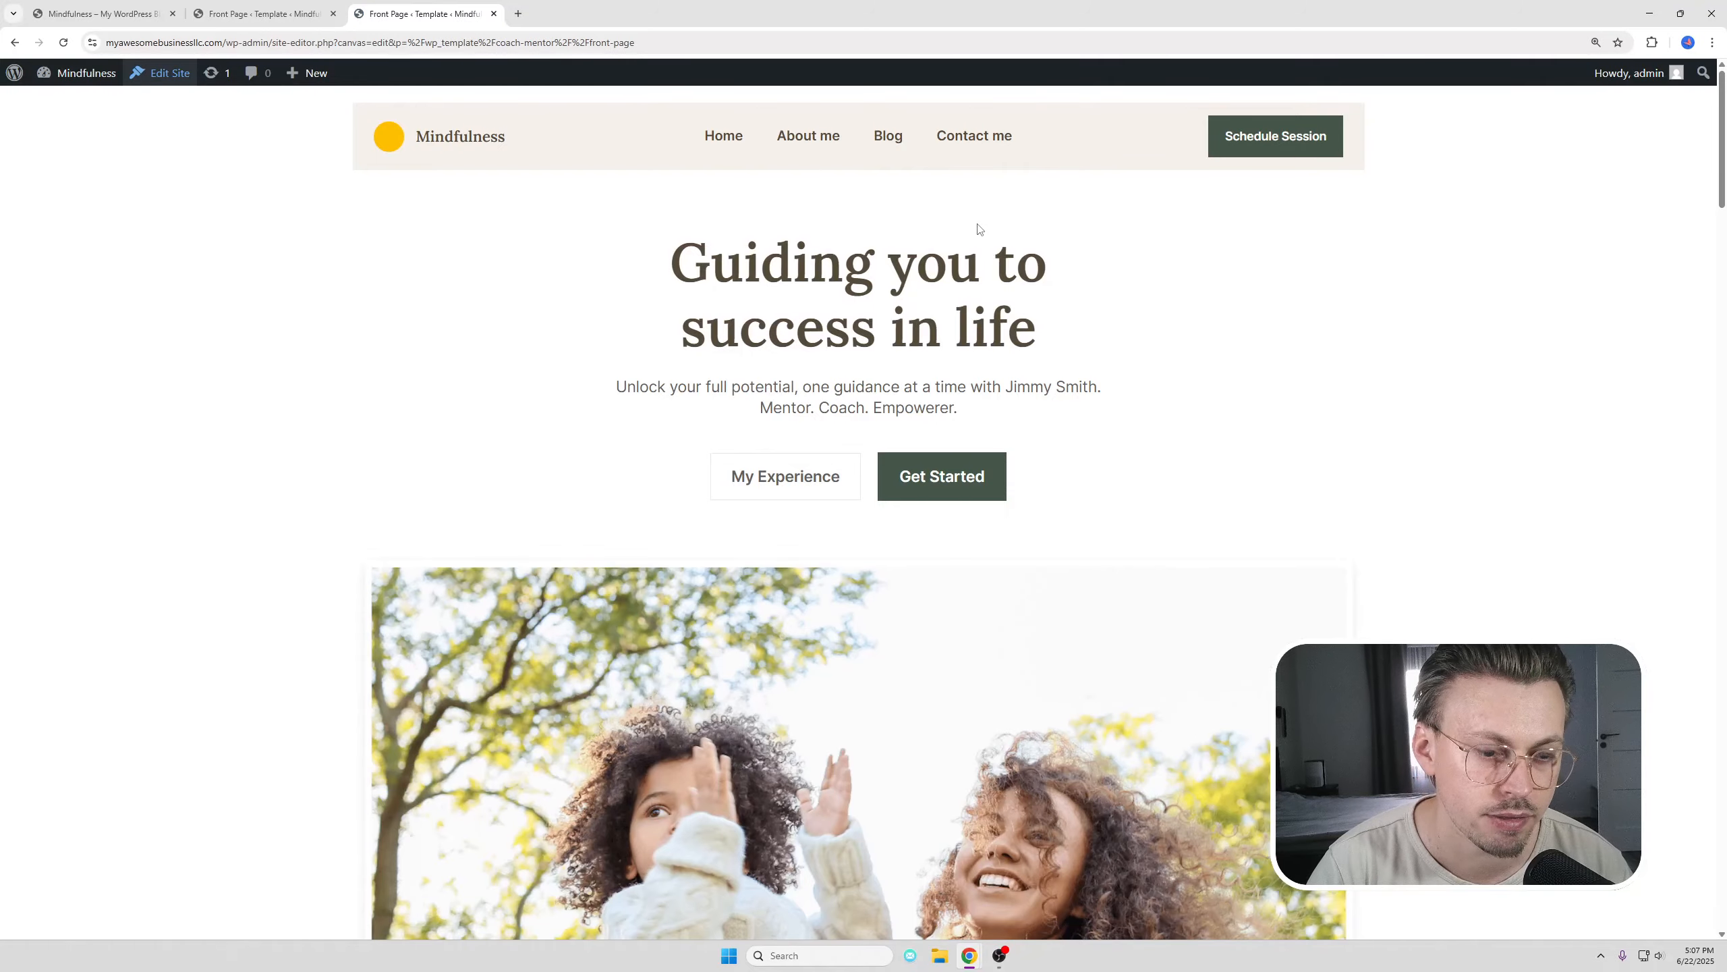
{"action": "scroll", "coordinate": [980, 302], "scroll_direction": "down", "scroll_amount": 12}
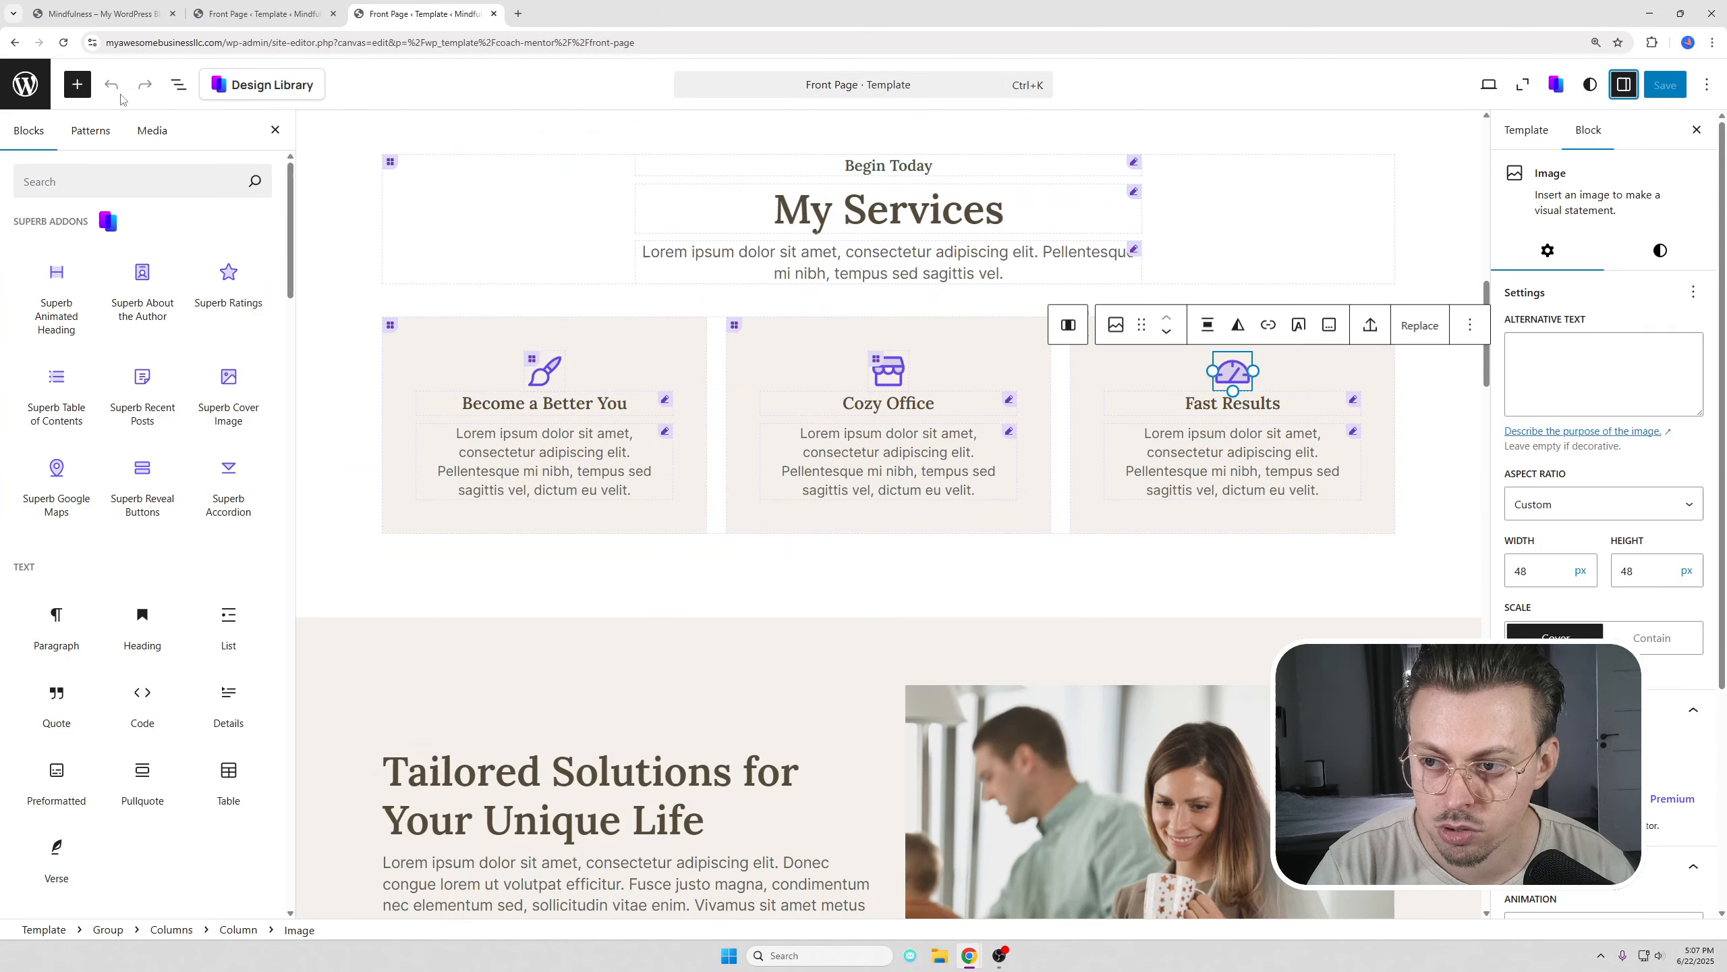
{"action": "left_click", "coordinate": [77, 85]}
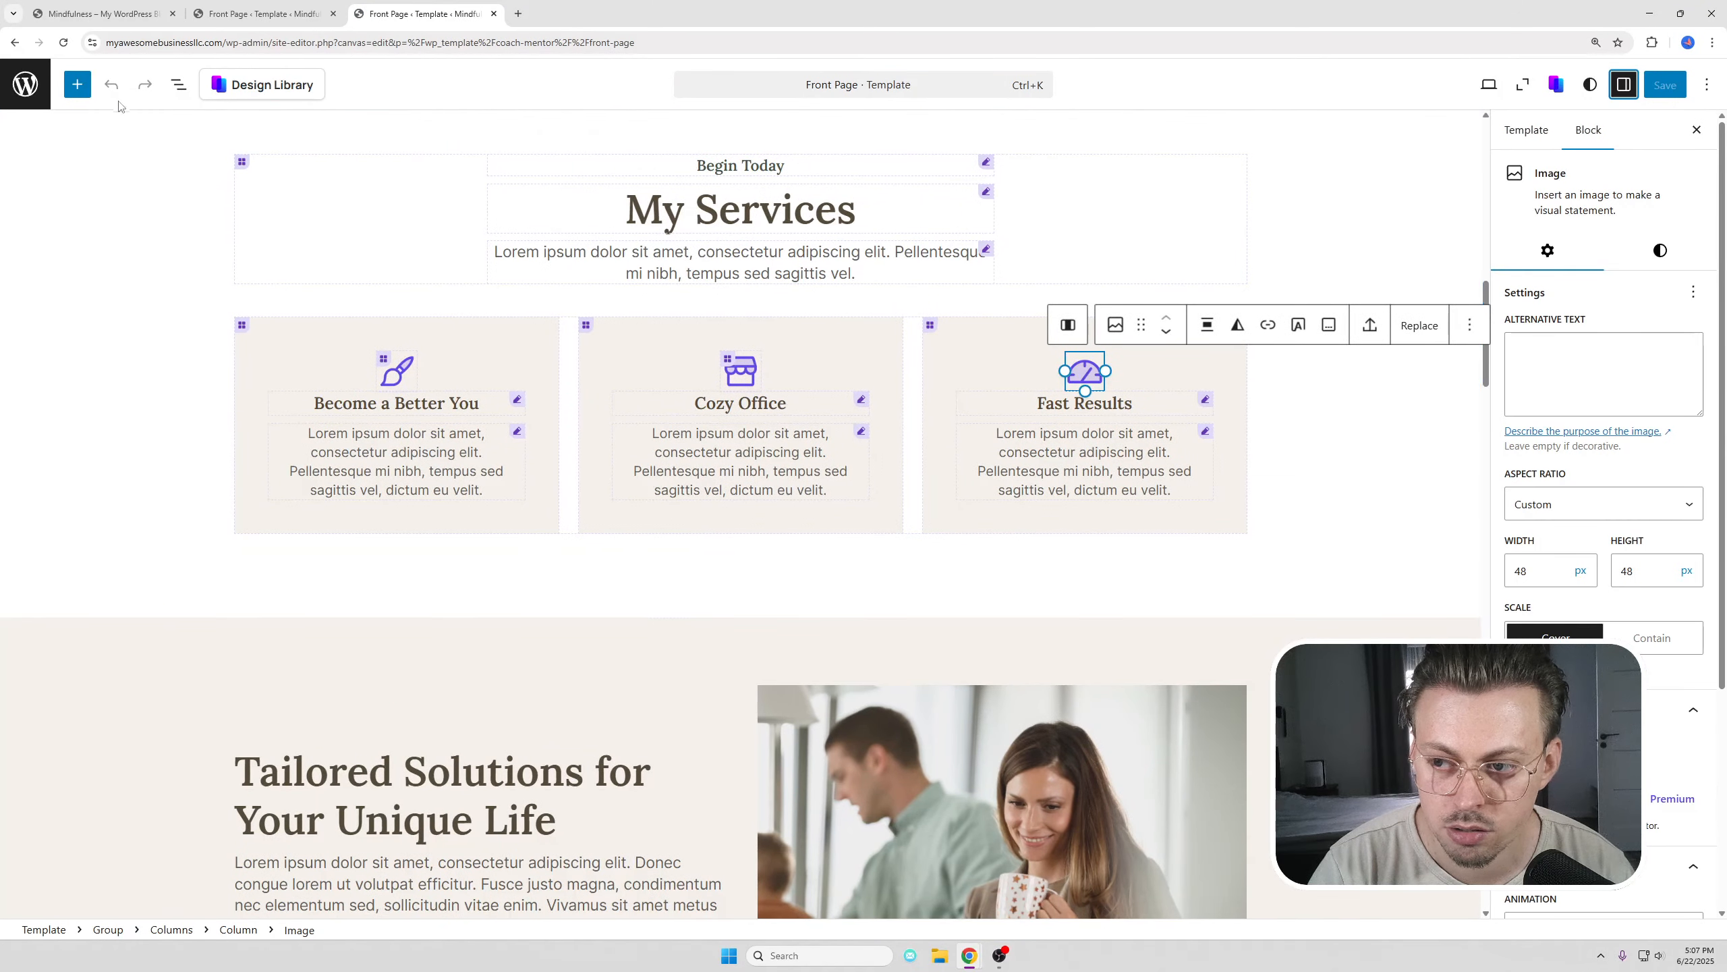
{"action": "left_click", "coordinate": [77, 84]}
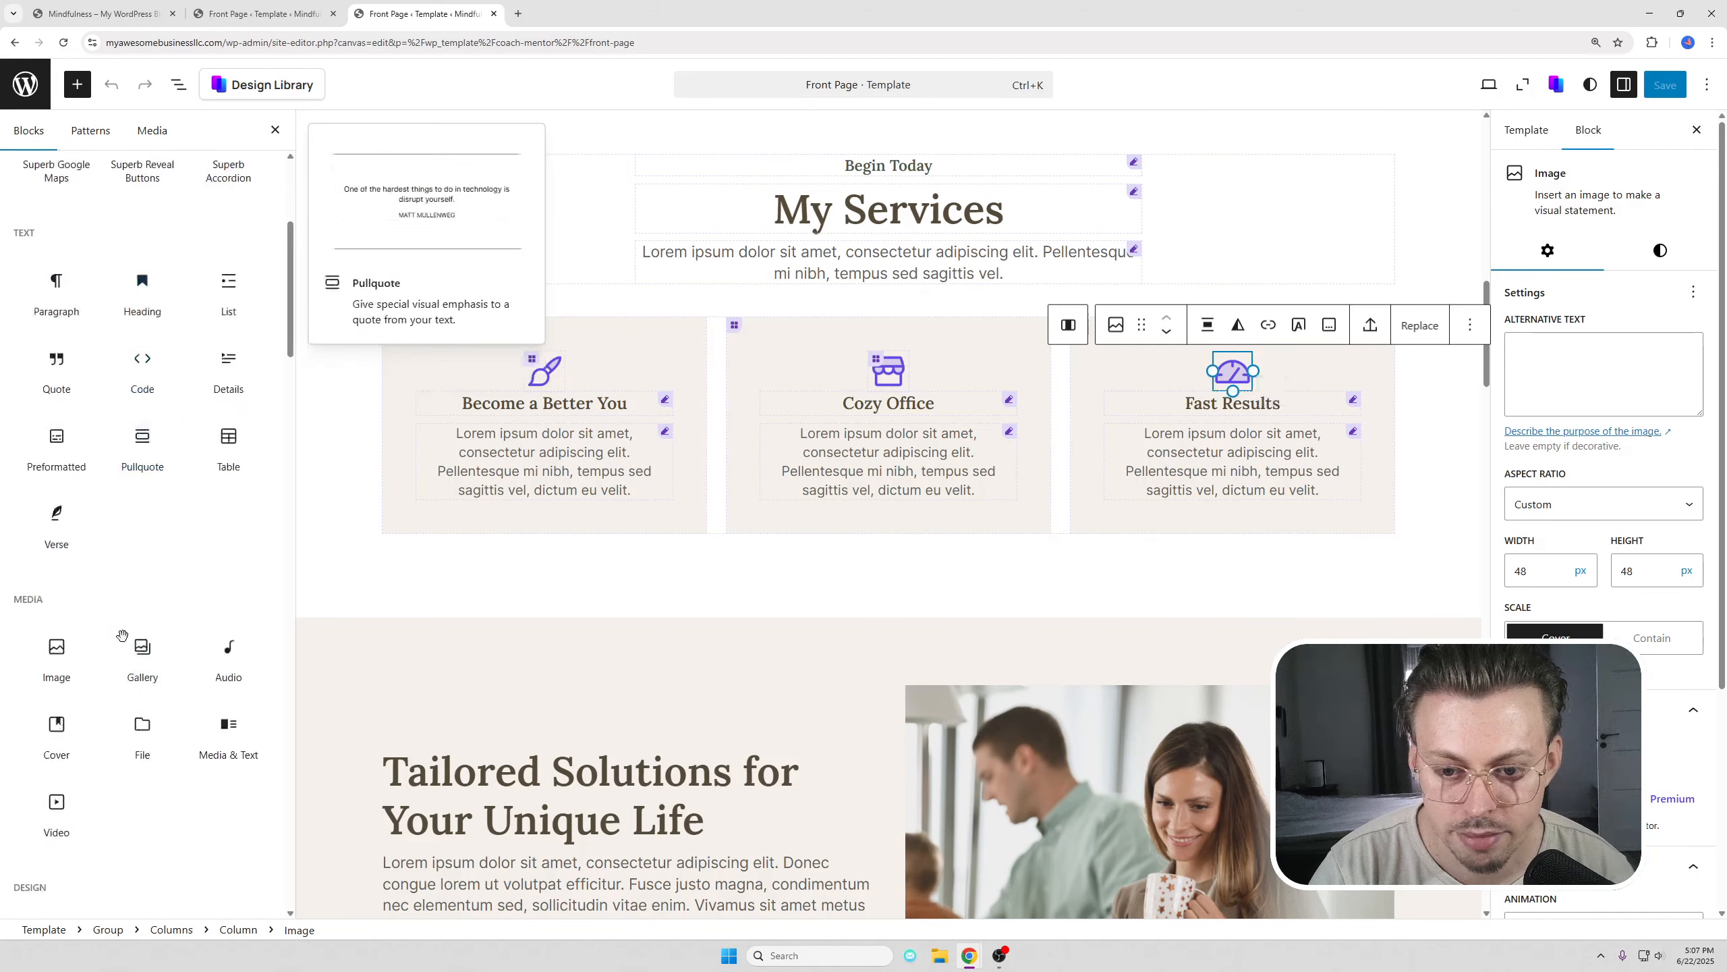
{"action": "left_click", "coordinate": [78, 86]}
- Review the Fast Results column's block settings in the My Services section, and reduce the column's padding in its styles
{"action": "left_click", "coordinate": [1621, 86]}
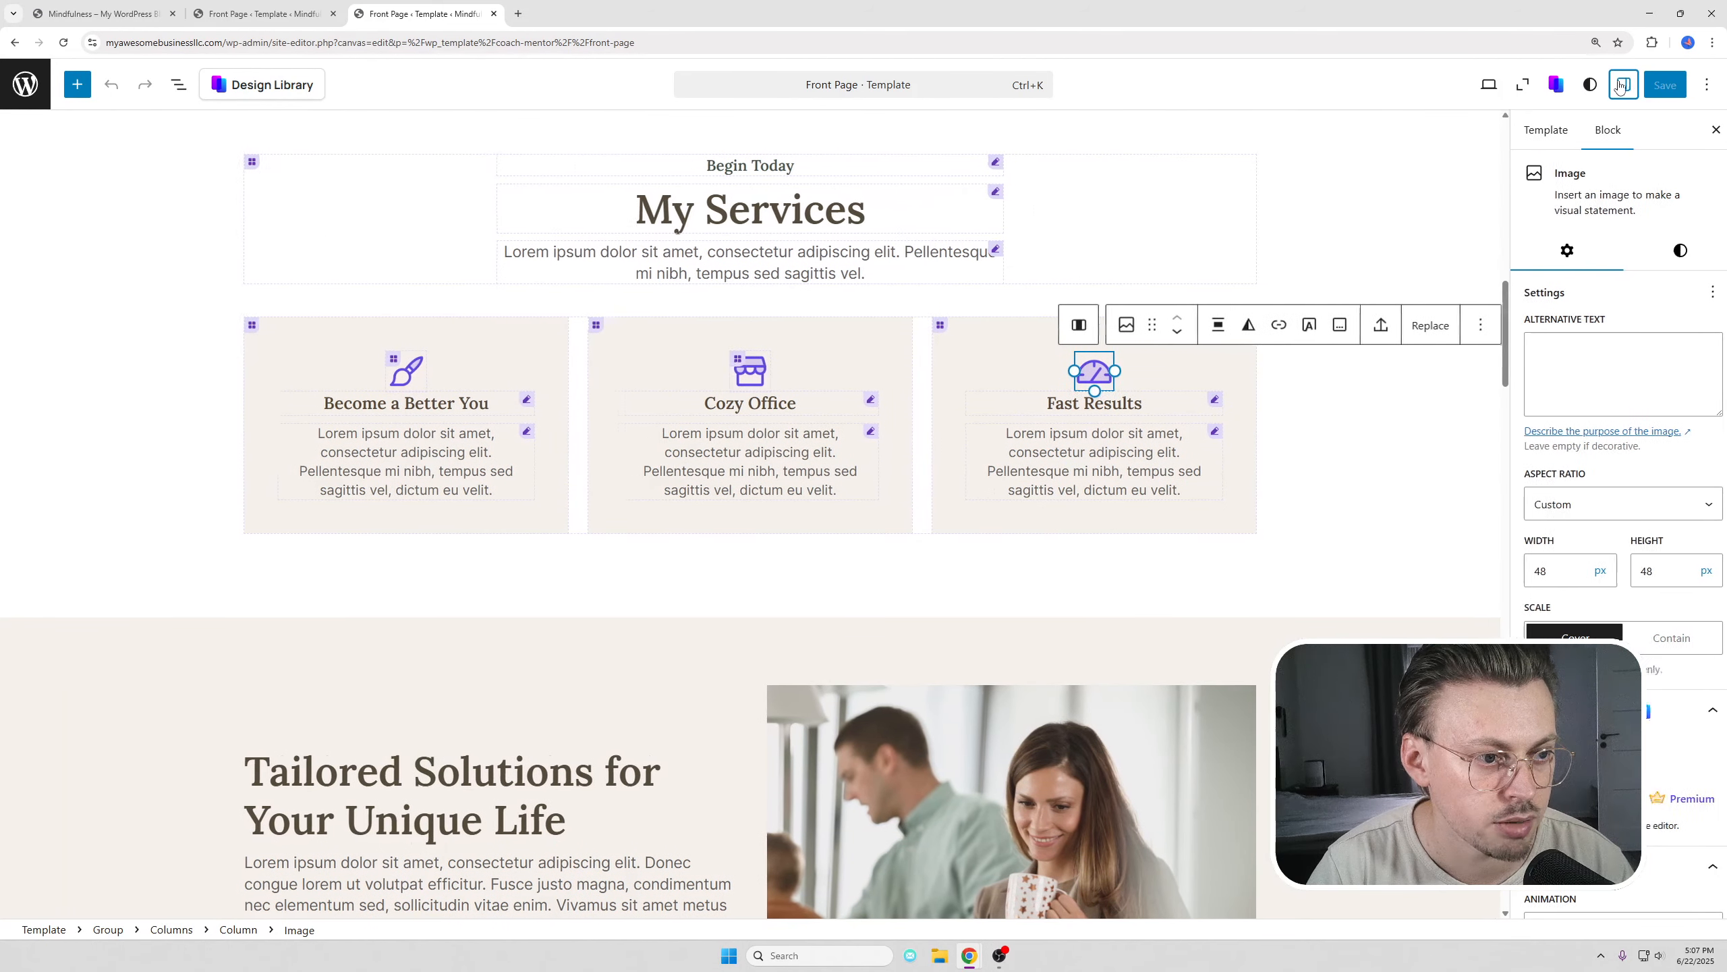
{"action": "left_click", "coordinate": [1623, 84]}
{"action": "scroll", "coordinate": [1564, 408], "scroll_direction": "down", "scroll_amount": 3}
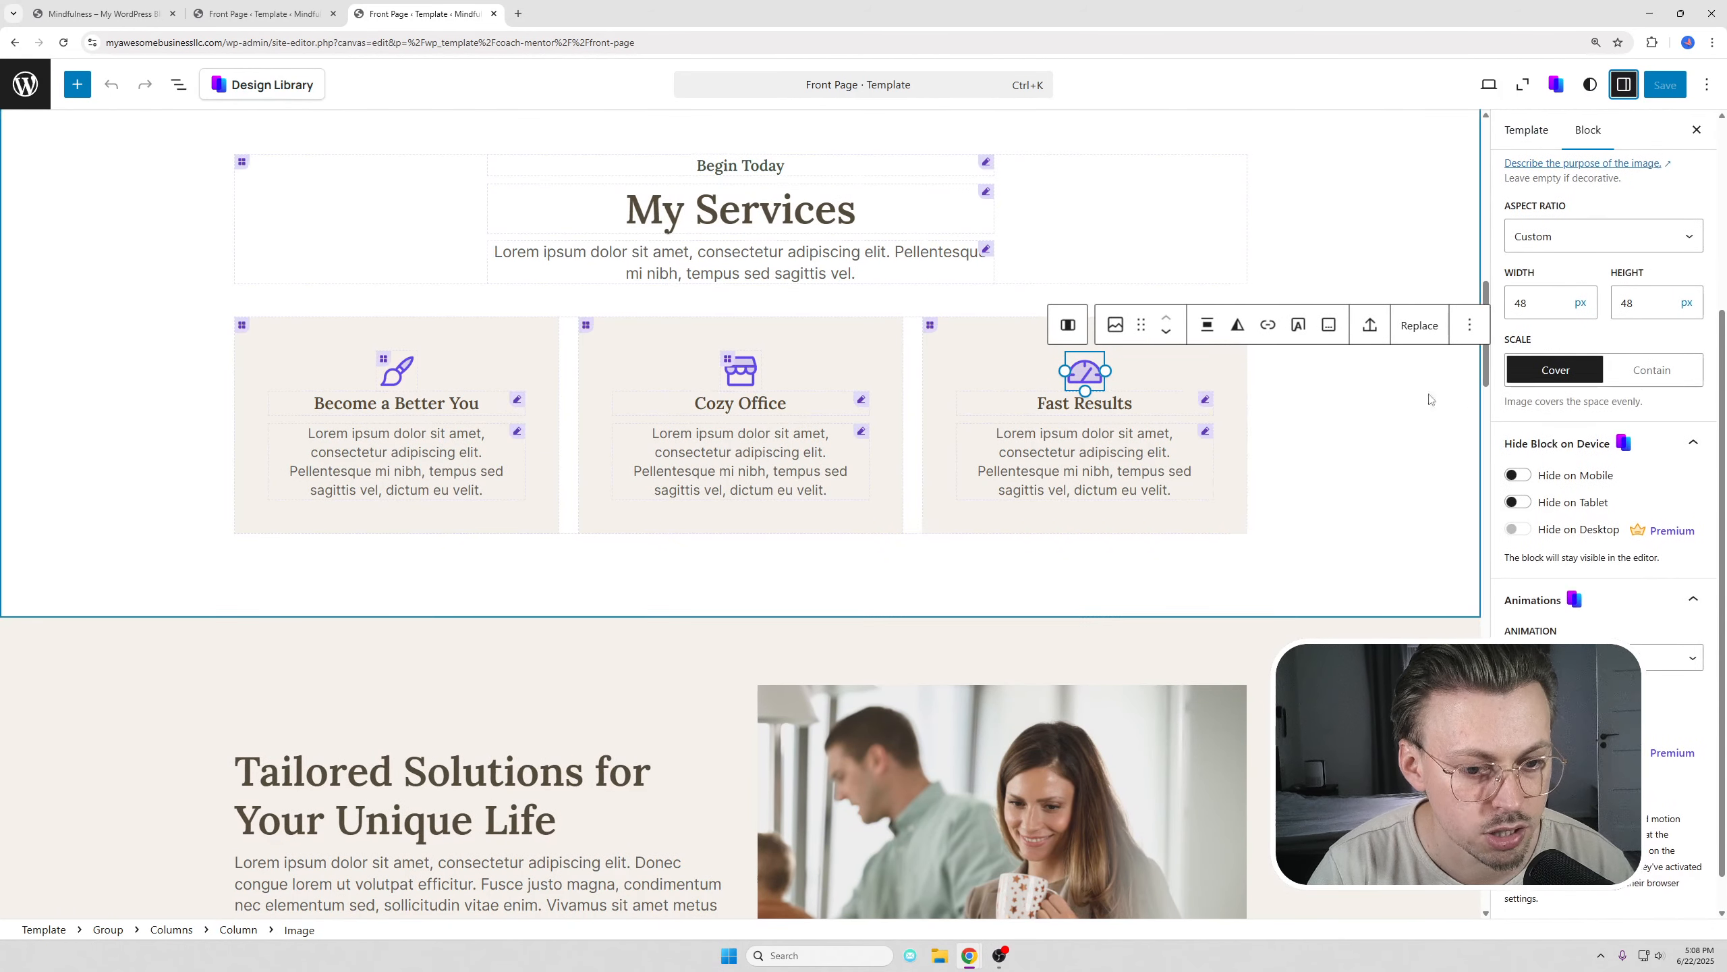
{"action": "left_click", "coordinate": [982, 391]}
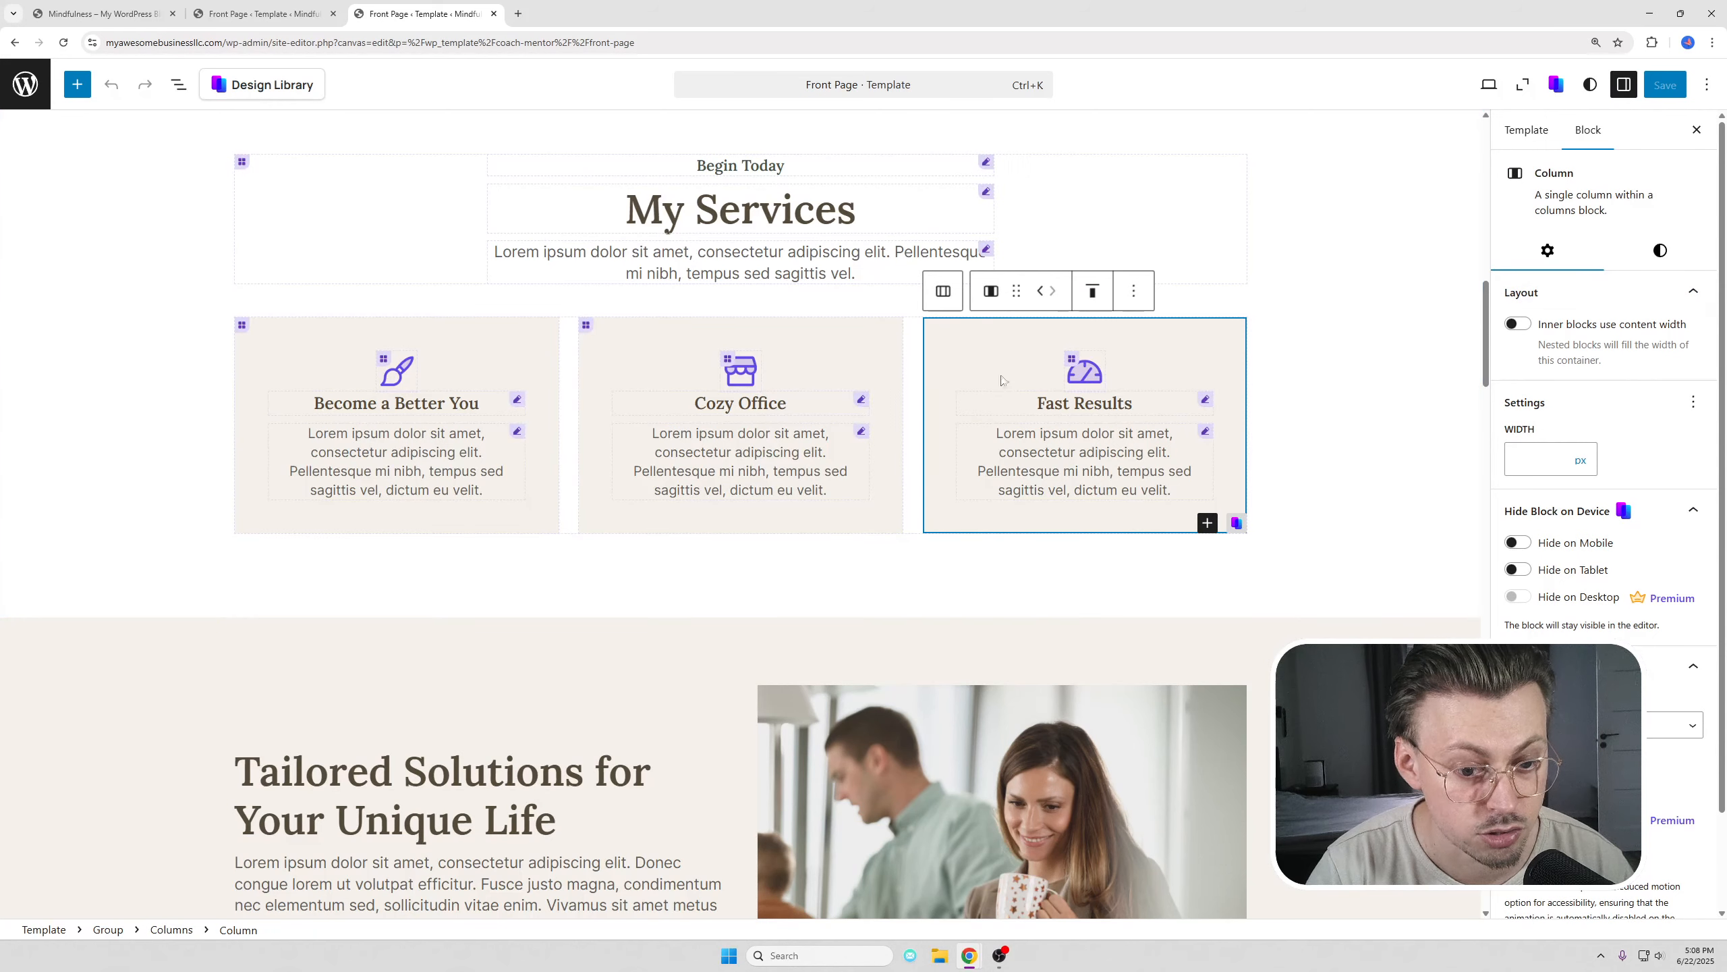
{"action": "scroll", "coordinate": [1583, 463], "scroll_direction": "down", "scroll_amount": 3}
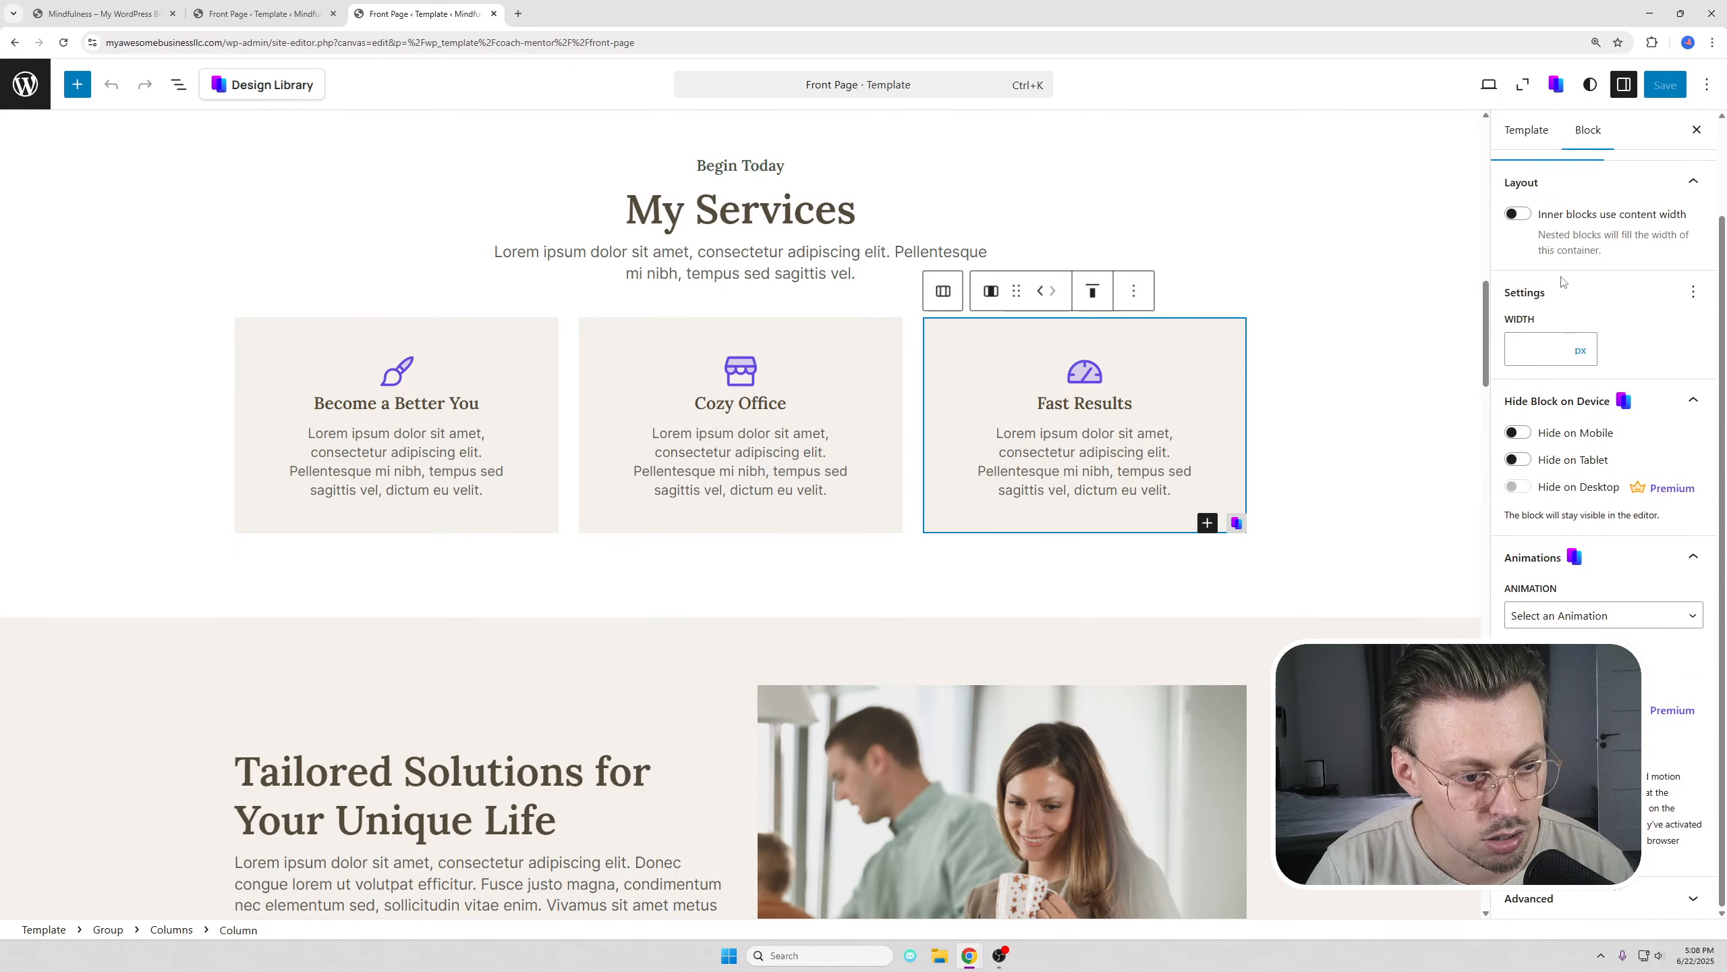
{"action": "scroll", "coordinate": [1604, 433], "scroll_direction": "up", "scroll_amount": 3}
{"action": "left_click", "coordinate": [1663, 255]}
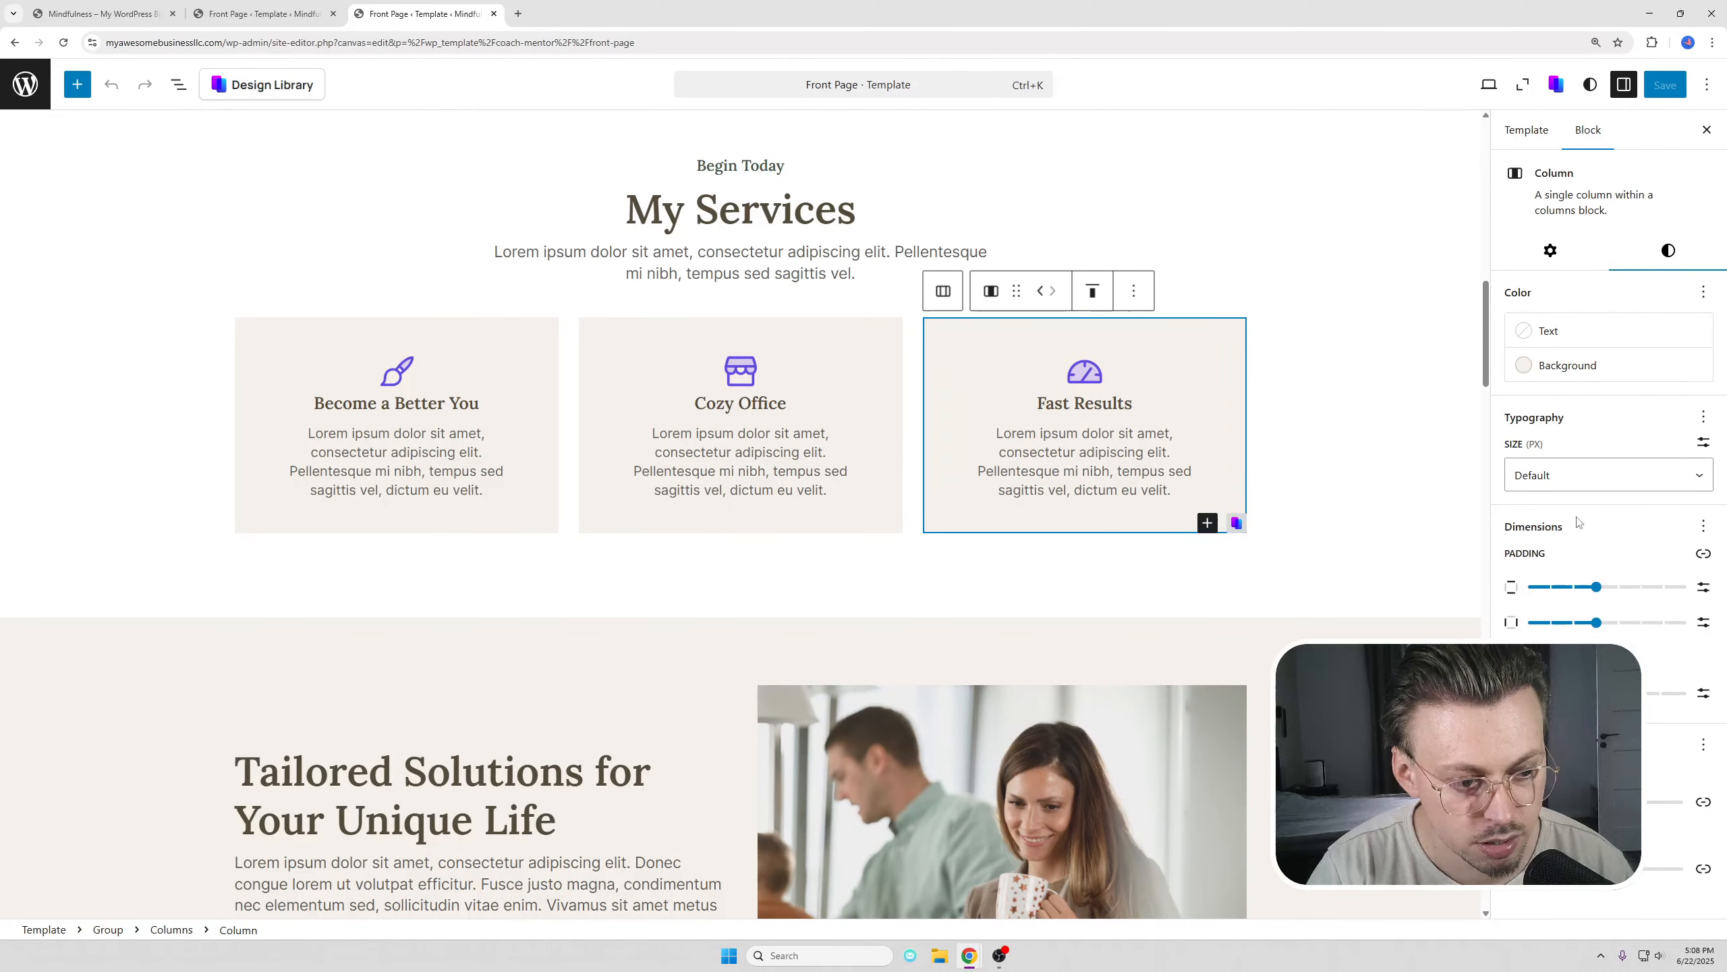
{"action": "left_click_drag", "start_coordinate": [1594, 586], "coordinate": [1573, 587]}
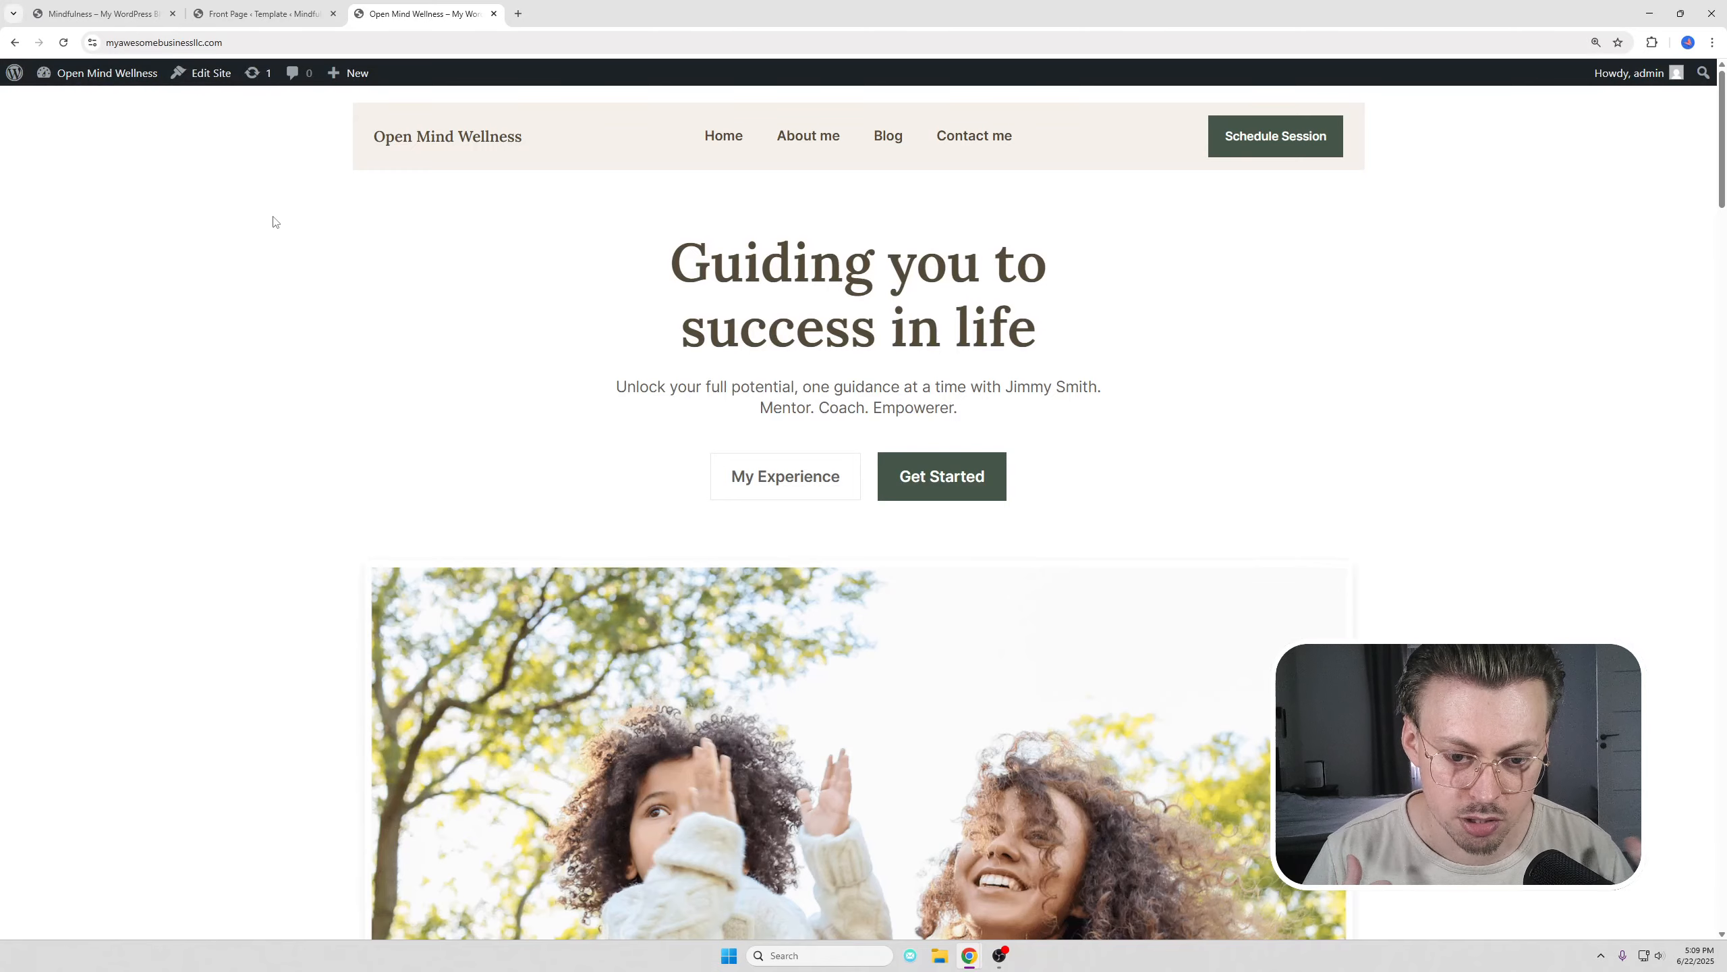
- Look through the live Open Mind Wellness homepage and return to its beginning
{"action": "scroll", "coordinate": [442, 205], "scroll_direction": "down", "scroll_amount": 10}
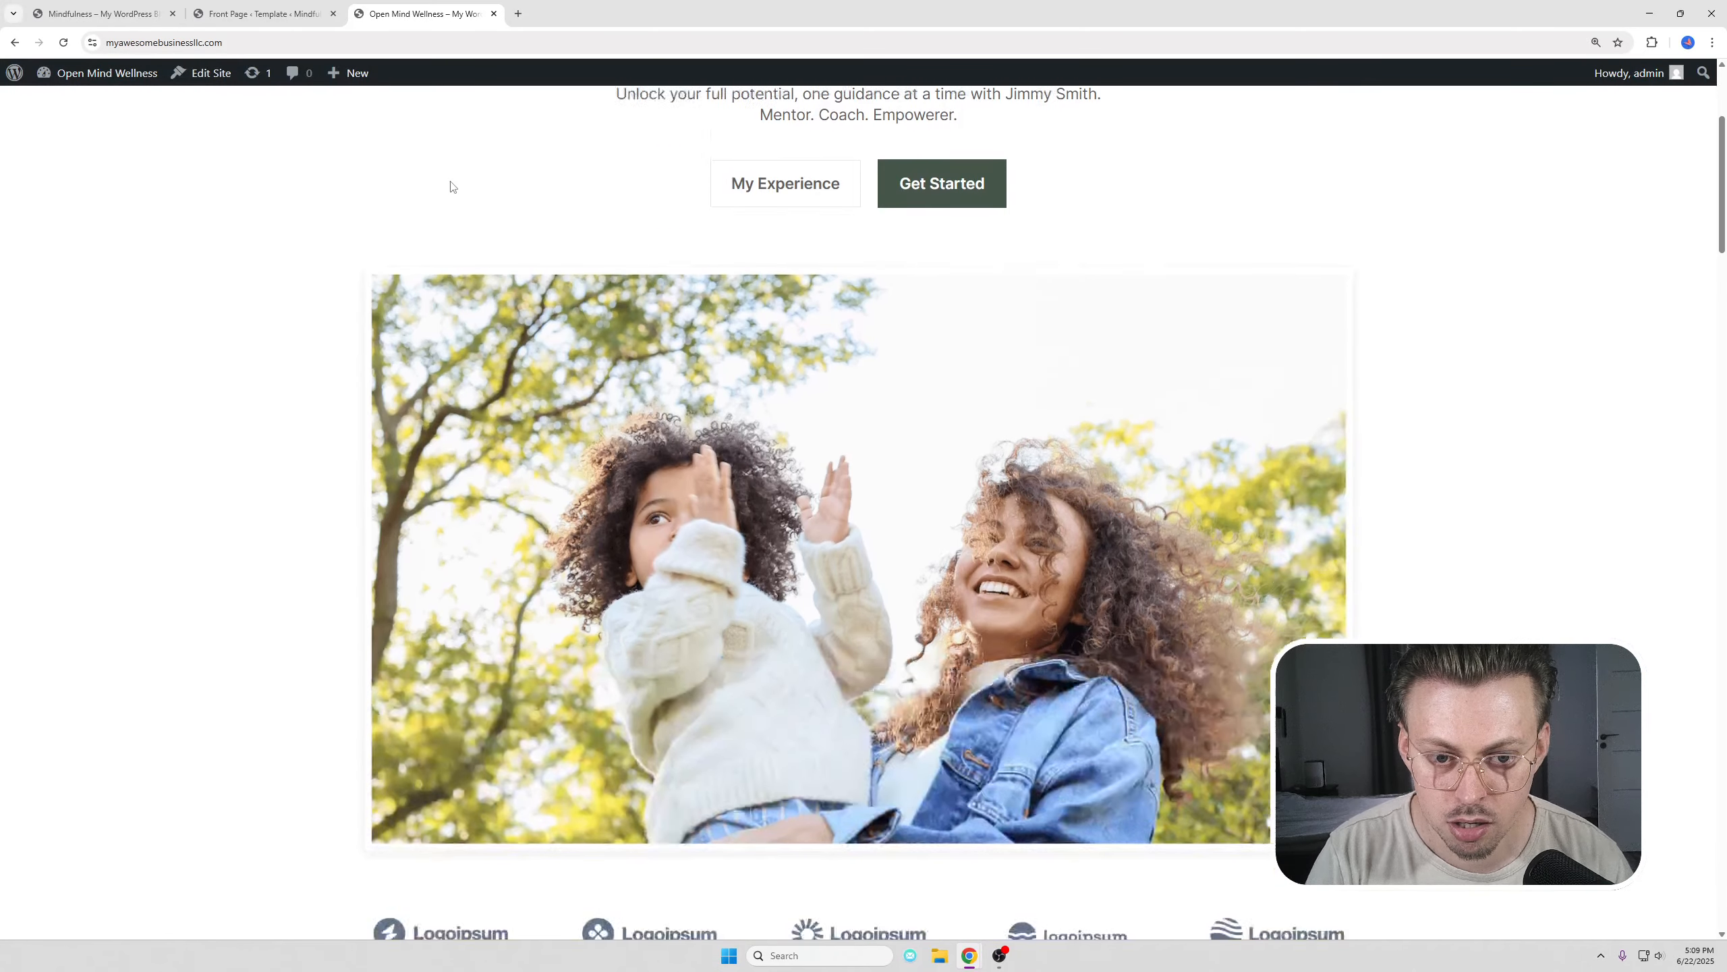
{"action": "scroll", "coordinate": [436, 221], "scroll_direction": "down", "scroll_amount": 5}
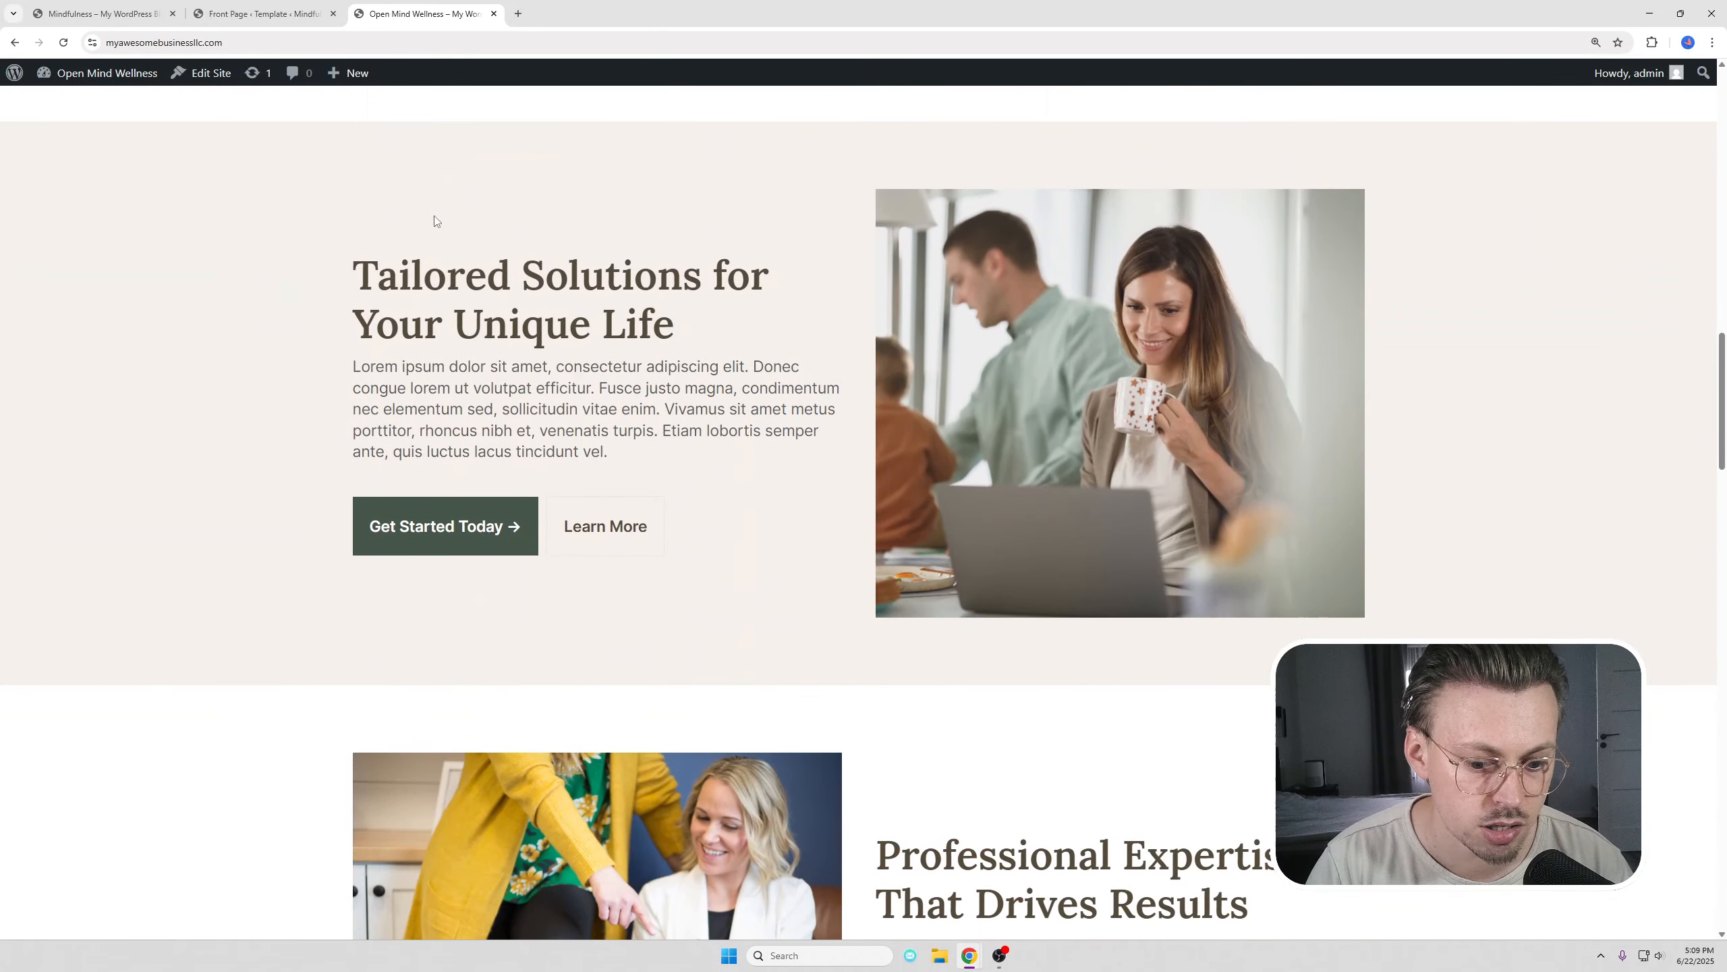
{"action": "key", "text": "Home"}
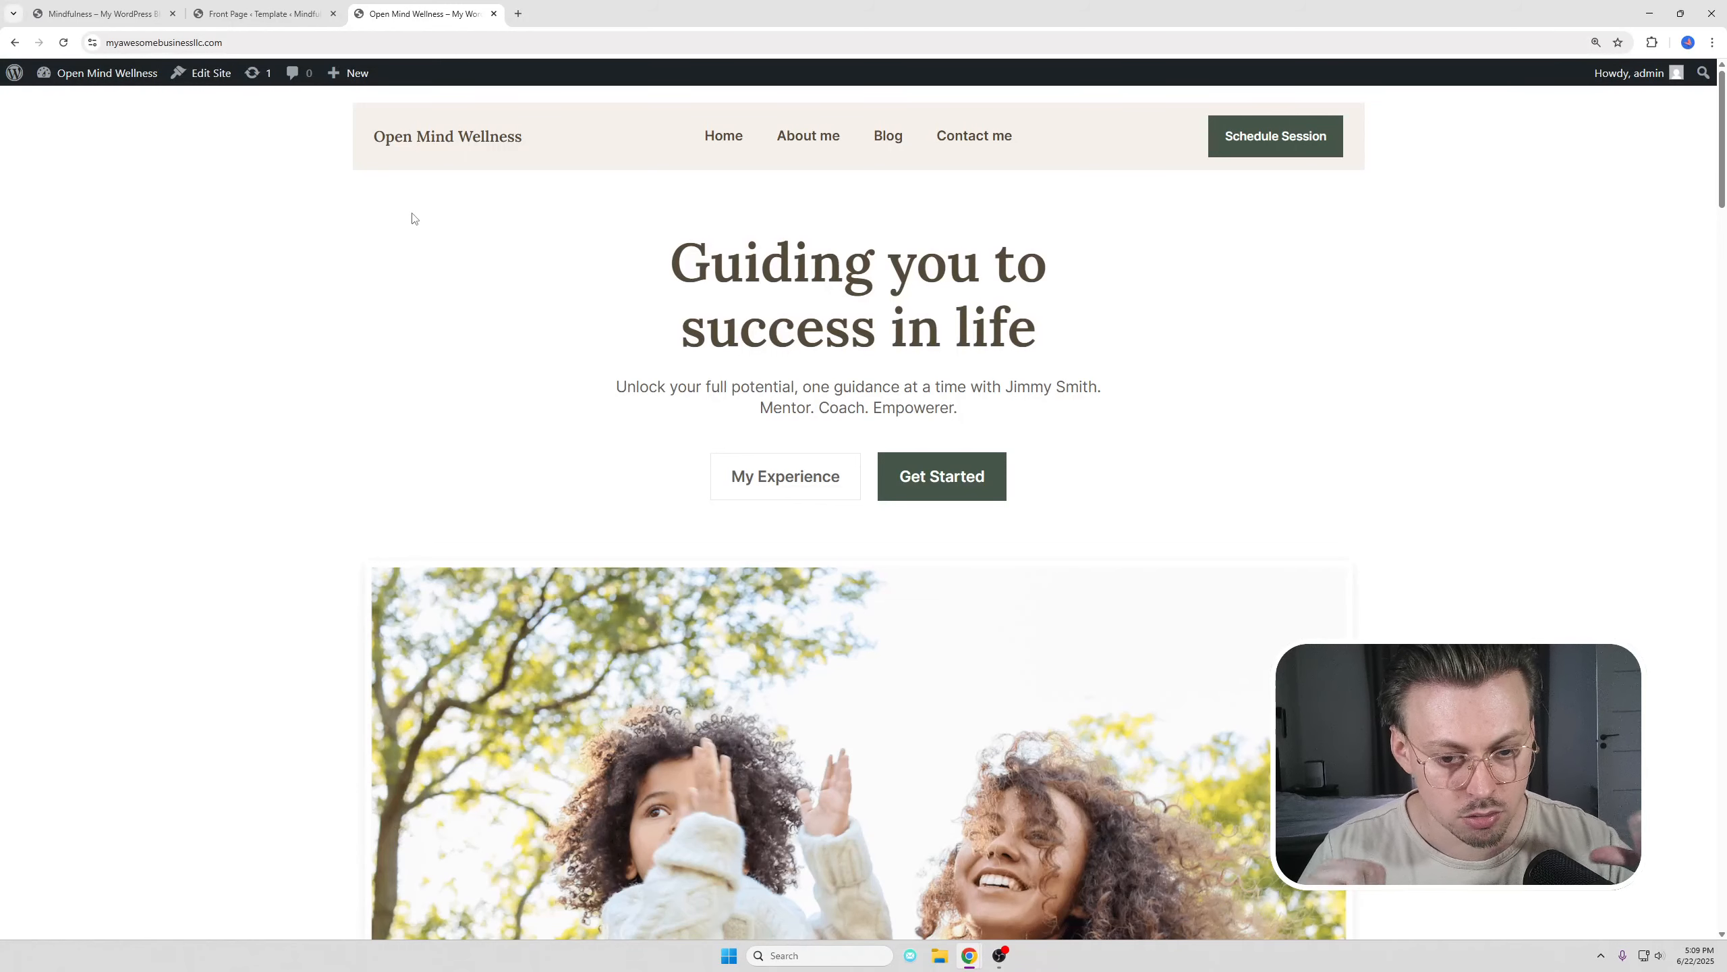